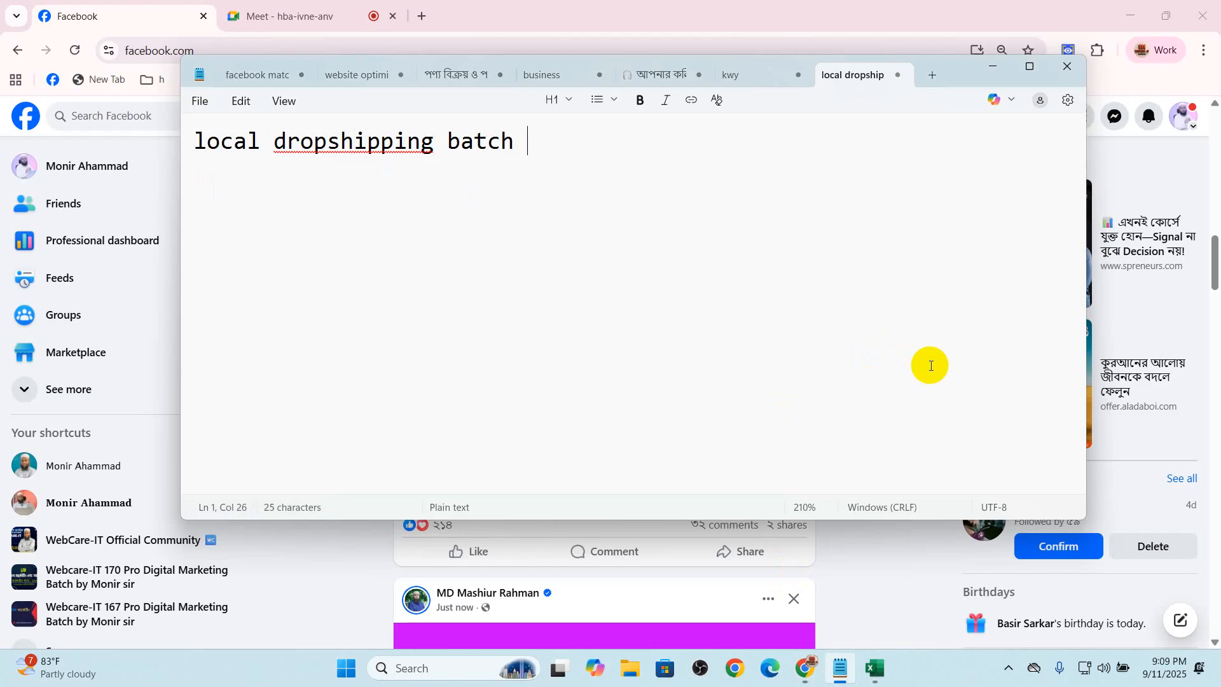
Complete the title as "local dropshipping batch 171" and add a dashed separator line with a blank line beneath it
{"action": "type", "text": "b"}
{"action": "key", "text": "BackSpace"}
{"action": "key", "text": "Return"}
{"action": "type", "text": "-----------------------------"}
{"action": "key", "text": "Return"}
{"action": "key", "text": "Return"}
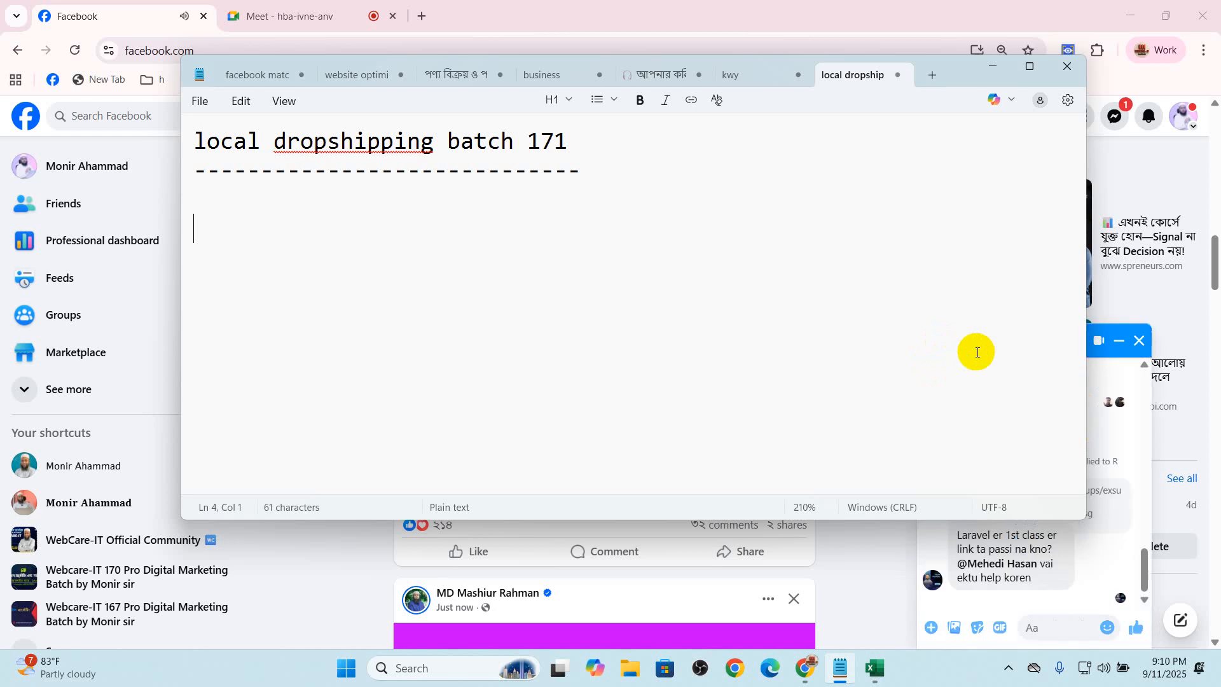
Add the heading "facebook marketing :" with a dashed line and a blank line below it
{"action": "type", "text": "facebo"}
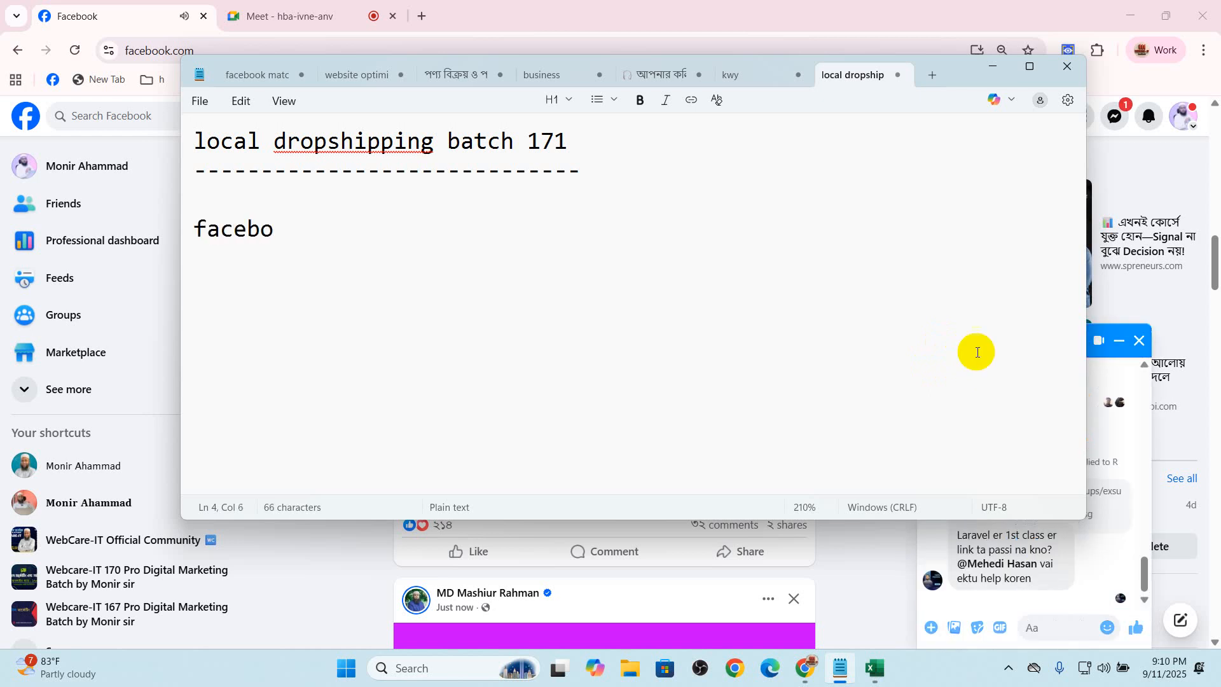
{"action": "type", "text": "ok marketing :"}
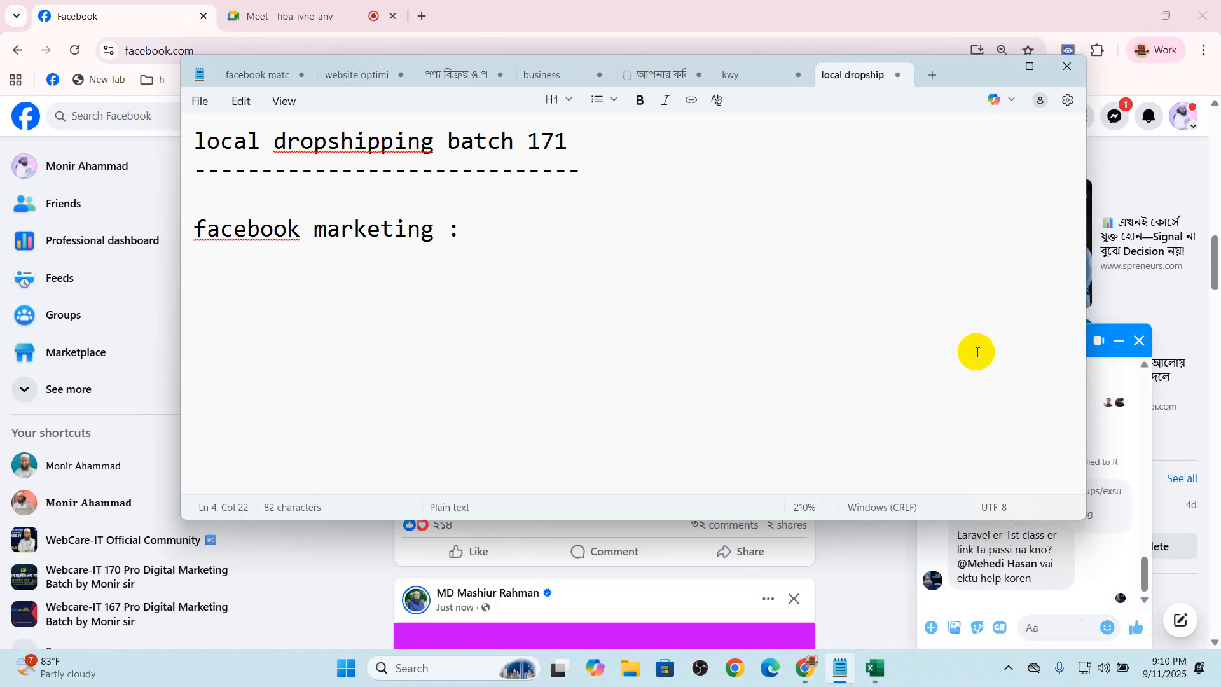
{"action": "key", "text": "Return"}
{"action": "type", "text": "--------------------"}
{"action": "key", "text": "Return"}
{"action": "key", "text": "Return"}
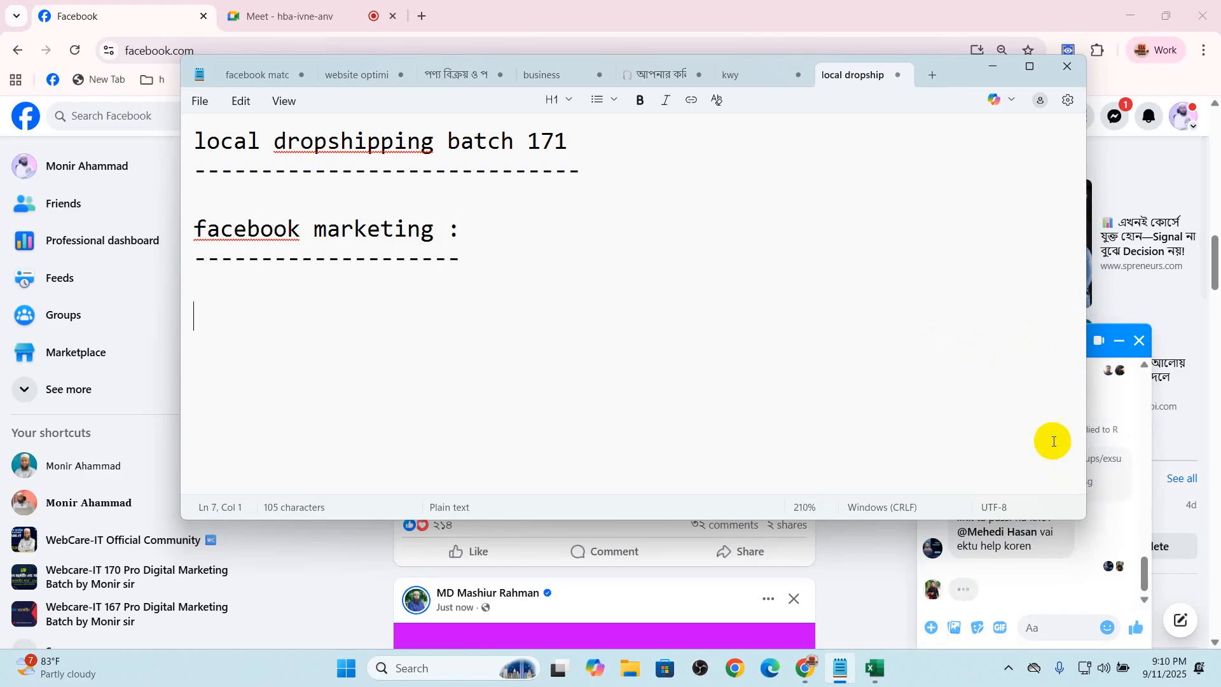
List "facebook id", "facebook page", "facebook group", "facebook marketplace" and "facebook shop" on separate lines under the heading
{"action": "type", "text": "facebook "}
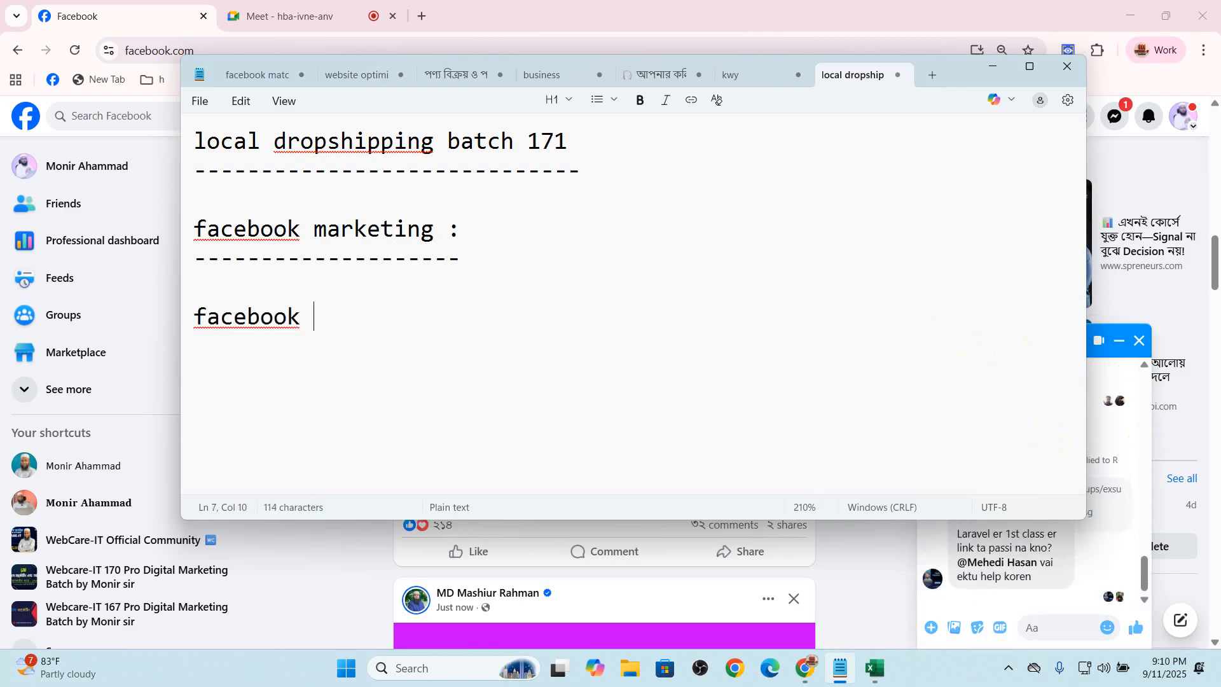
{"action": "type", "text": "id"}
{"action": "key", "text": "Return"}
{"action": "type", "text": "facebook page"}
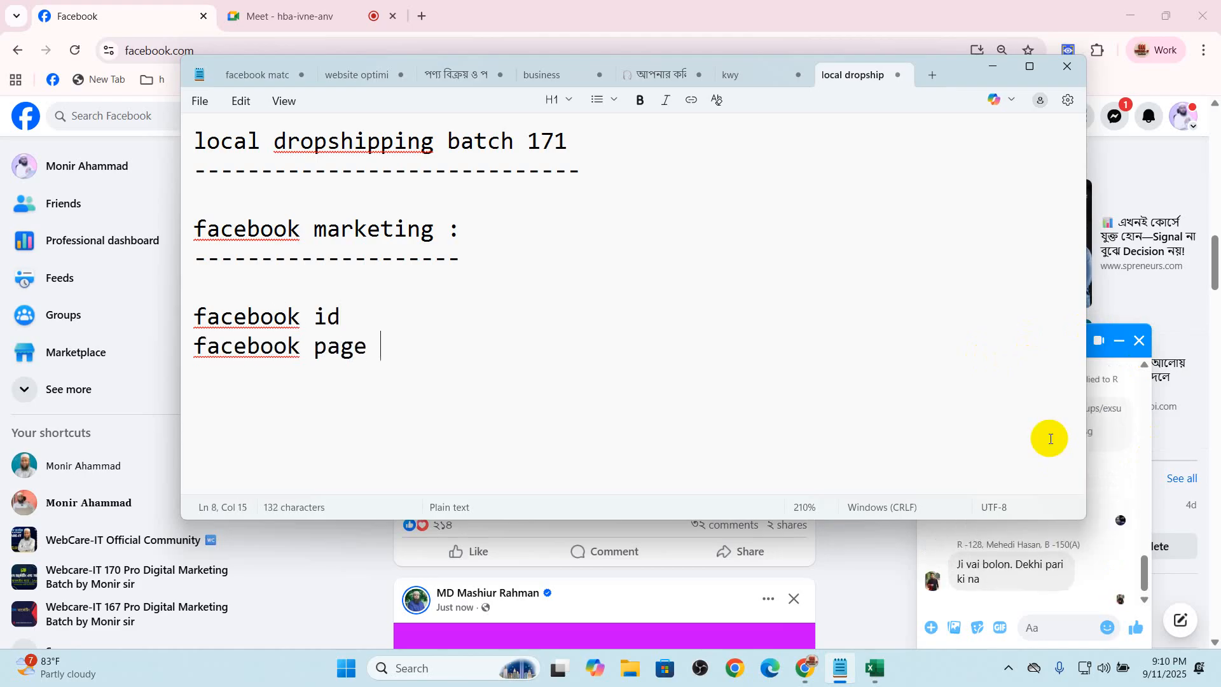
{"action": "key", "text": "Return"}
{"action": "type", "text": "facebook group"}
{"action": "key", "text": "Return"}
{"action": "type", "text": "facebook"}
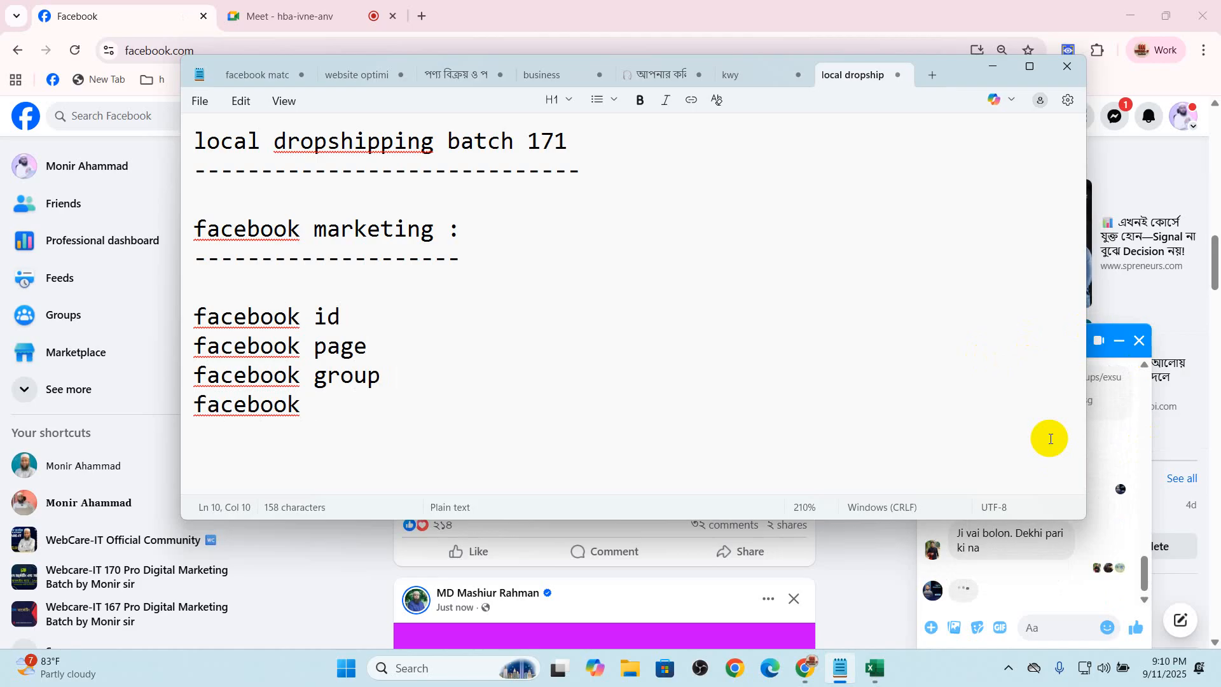
{"action": "type", "text": "marketplace"}
{"action": "key", "text": "Return"}
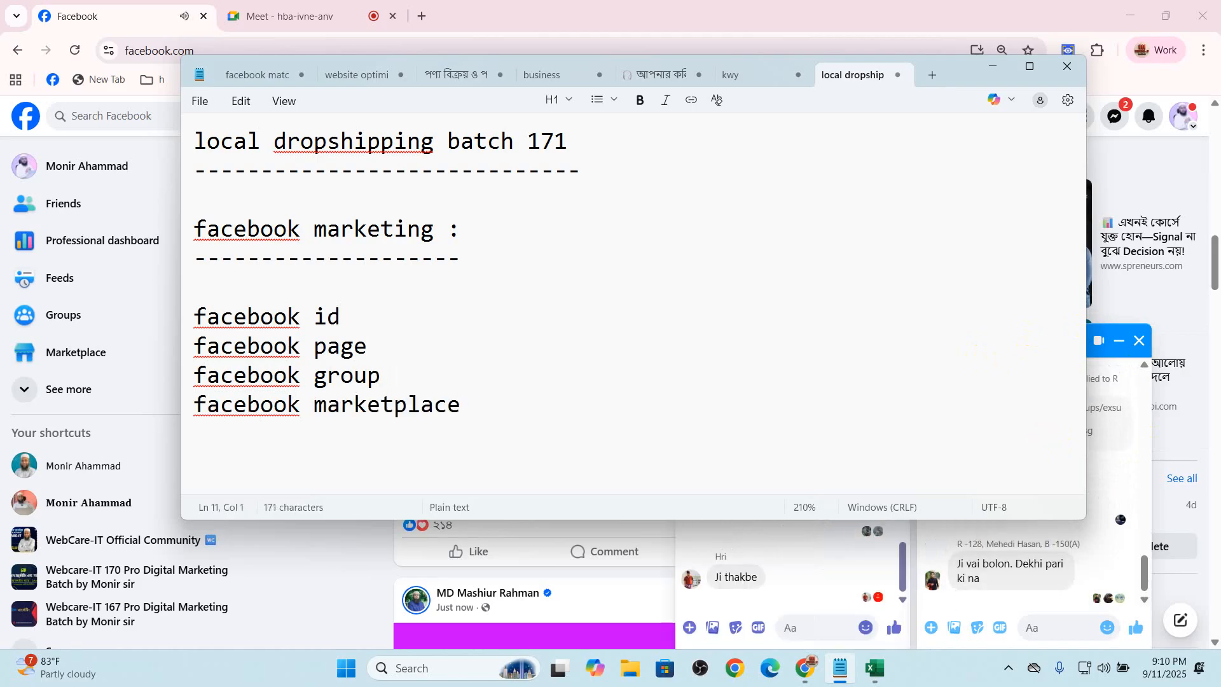
{"action": "type", "text": "facebook shop"}
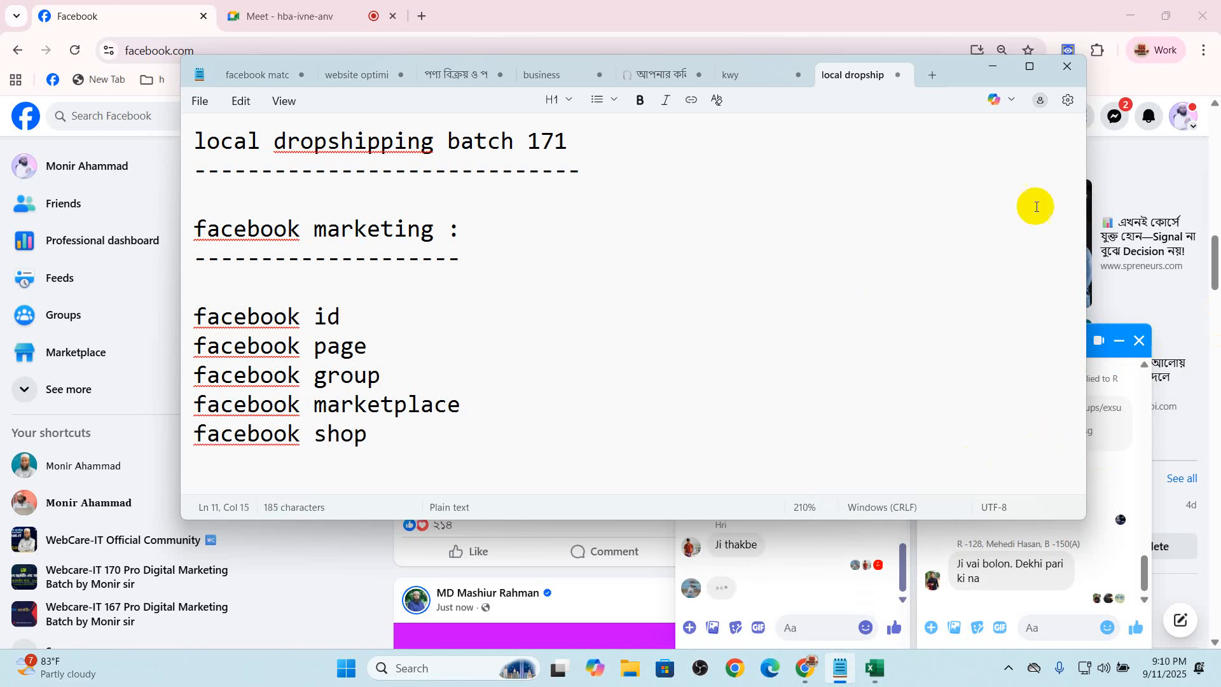
Minimize the notes and close both open chat windows on the Facebook page
{"action": "left_click", "coordinate": [991, 71]}
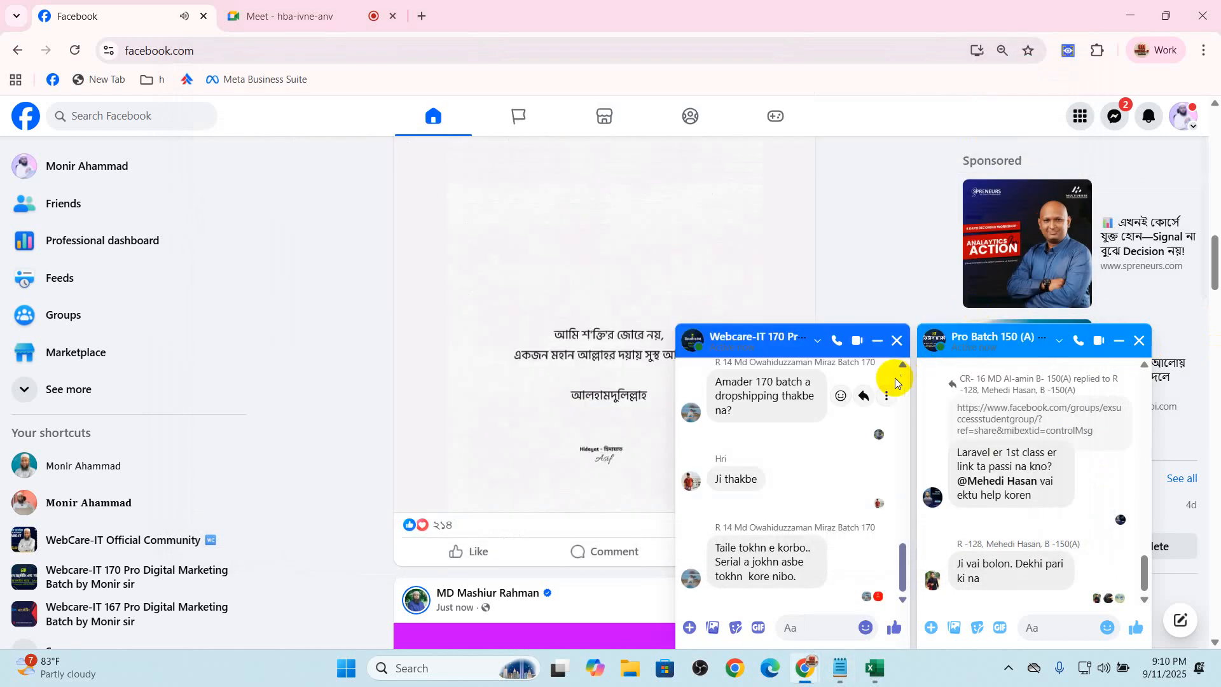
{"action": "left_click", "coordinate": [891, 340]}
{"action": "left_click", "coordinate": [1139, 340]}
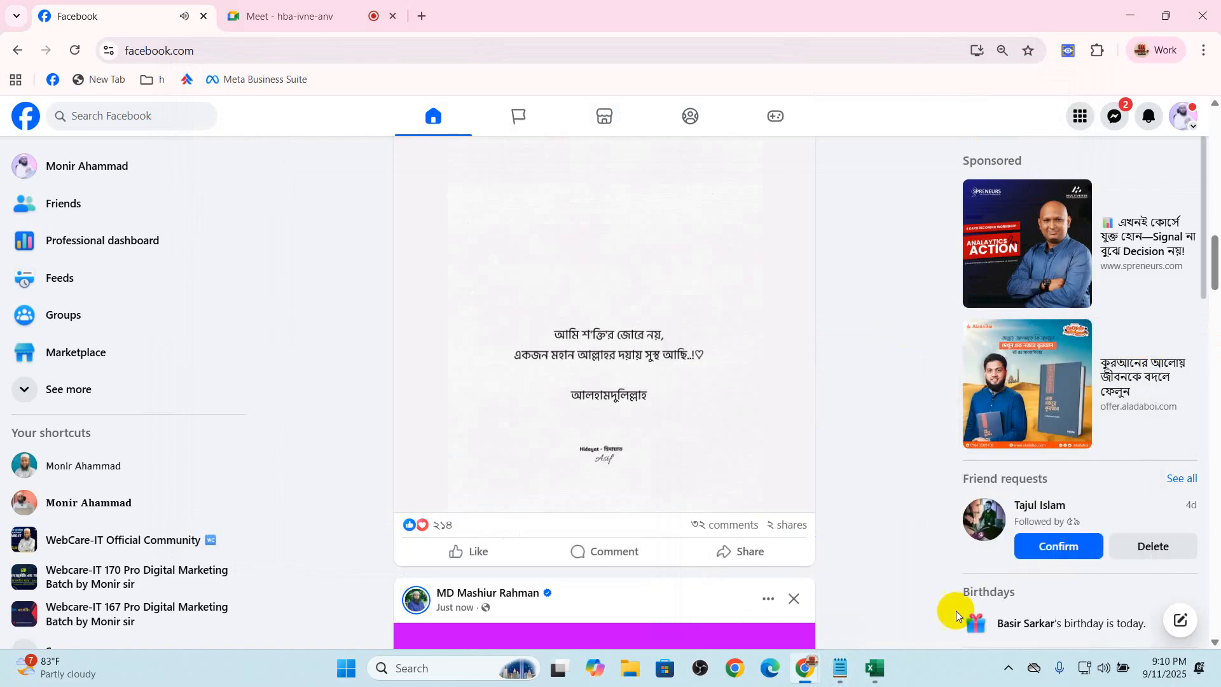
Open a new browser tab and bring the Notepad notes back to the front
{"action": "left_click", "coordinate": [841, 666]}
{"action": "left_click", "coordinate": [402, 17]}
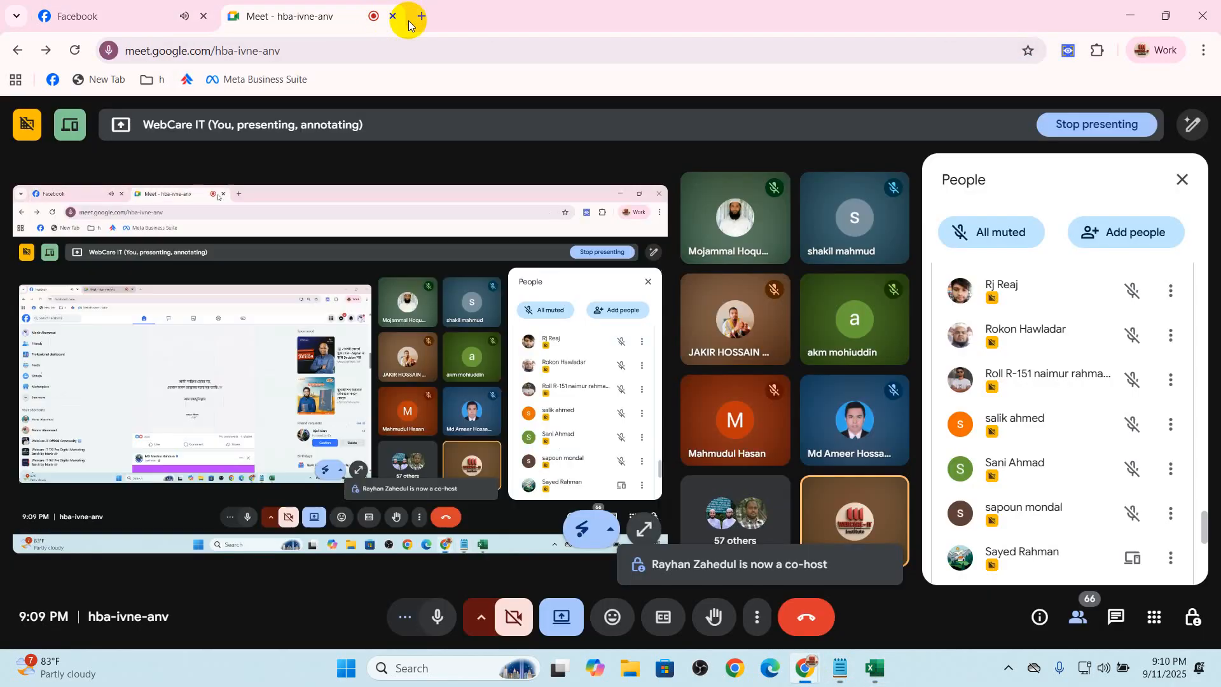
{"action": "left_click", "coordinate": [421, 16]}
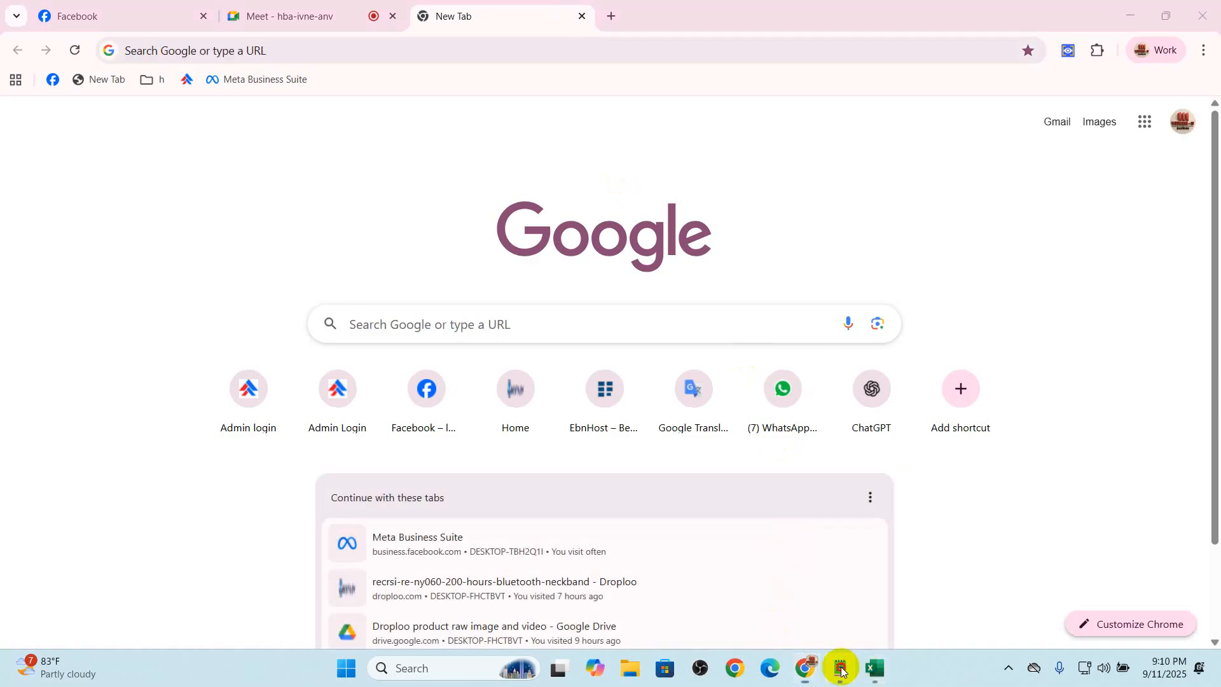
{"action": "left_click", "coordinate": [840, 666]}
Highlight the "facebook shop" entry and its word "shop" in the notes
{"action": "left_click_drag", "start_coordinate": [400, 444], "coordinate": [199, 436]}
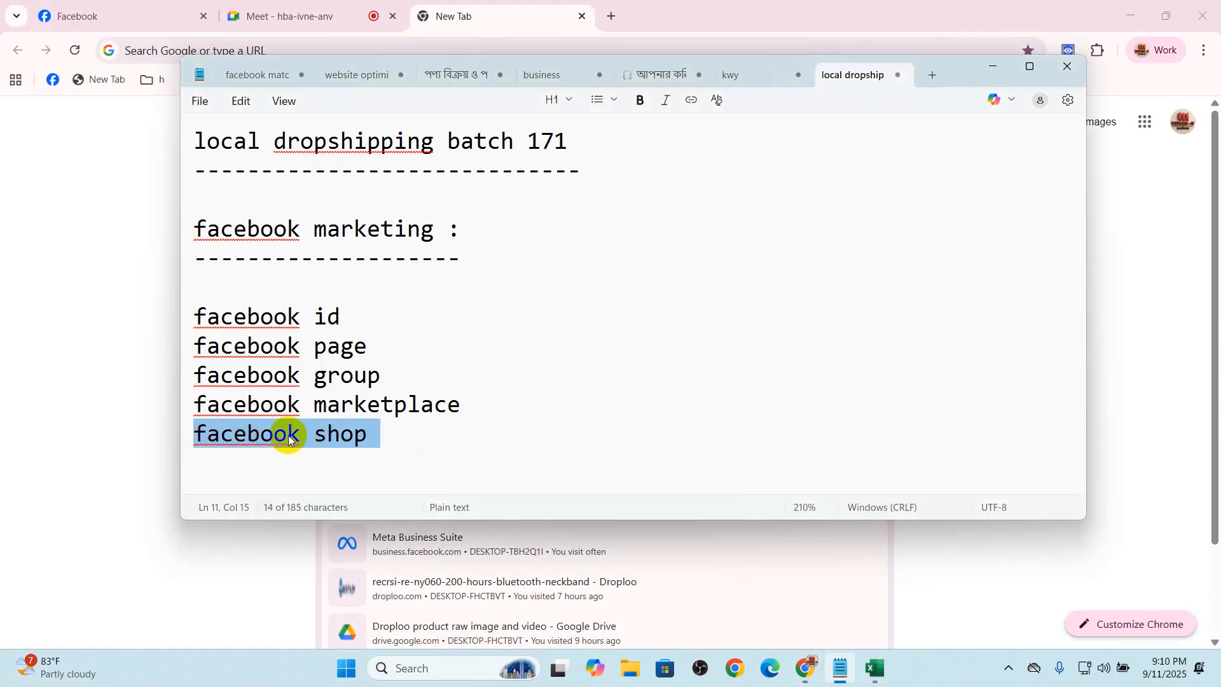
{"action": "left_click", "coordinate": [387, 430]}
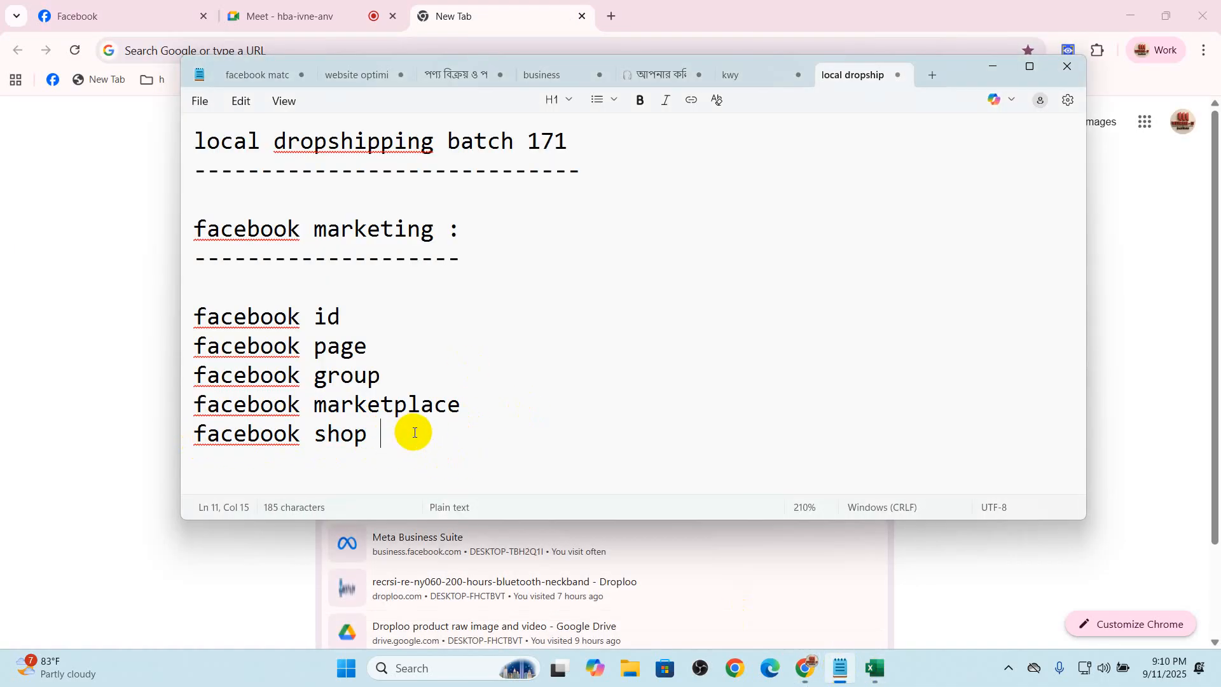
{"action": "left_click_drag", "start_coordinate": [303, 436], "coordinate": [397, 433]}
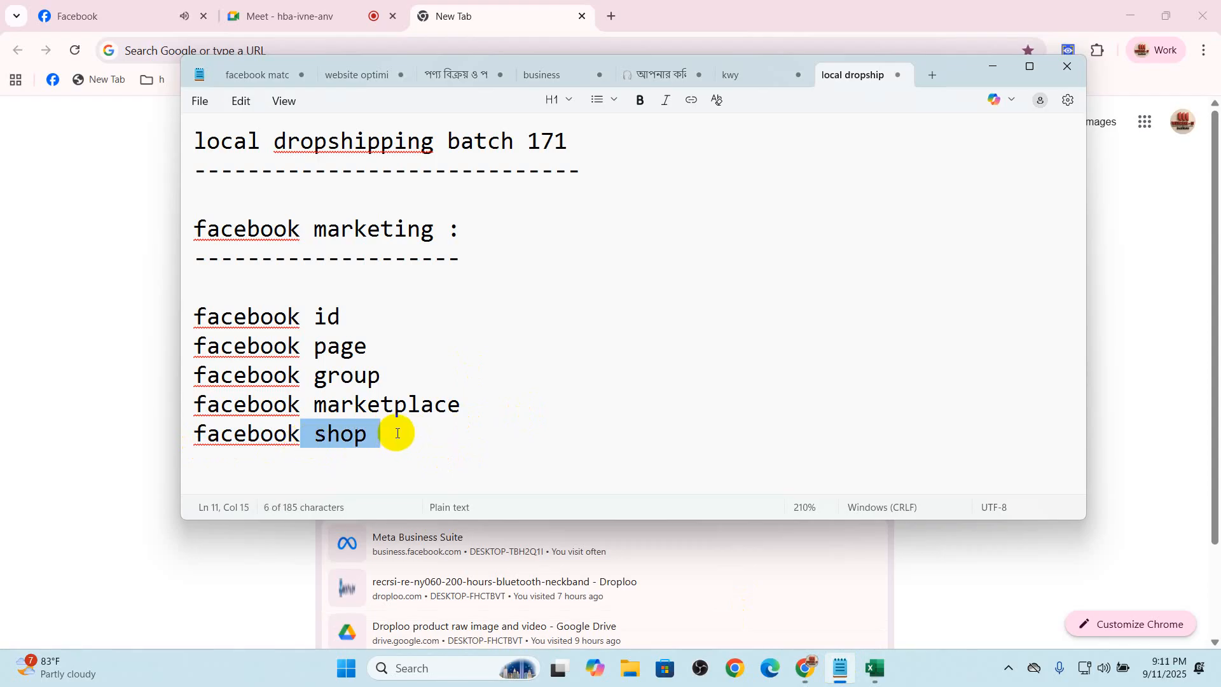
Close the Facebook browser tab, then return to Notepad and add a dash after "facebook id"
{"action": "left_click", "coordinate": [204, 16]}
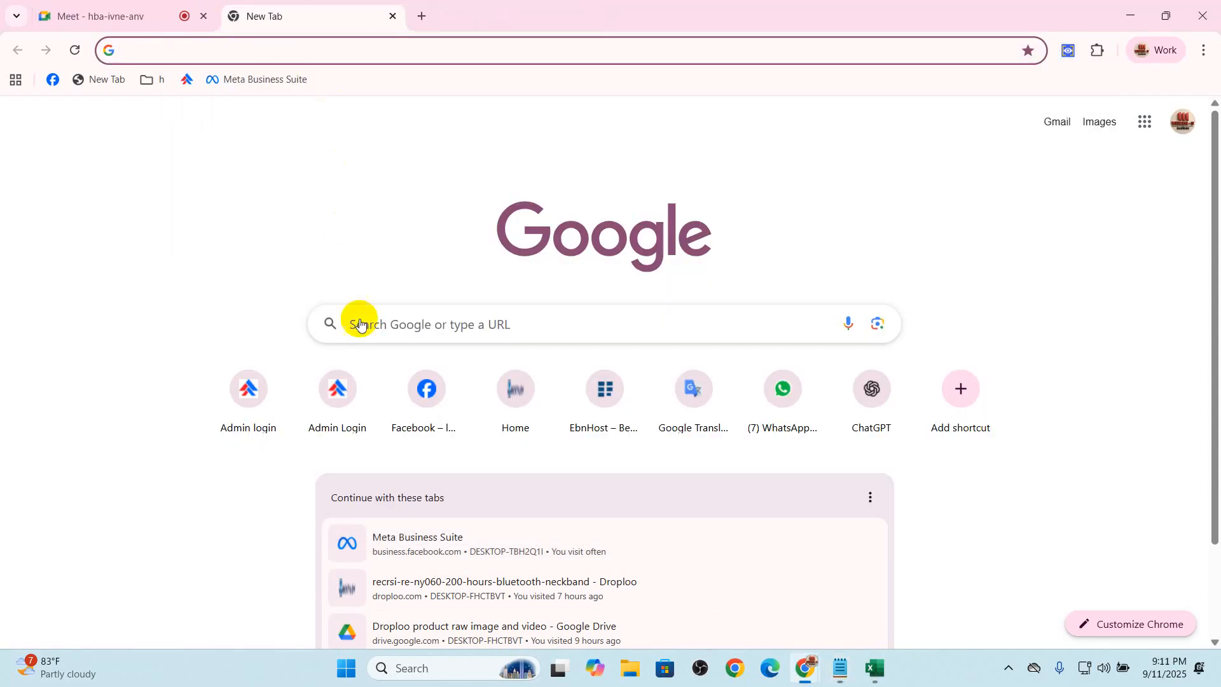
{"action": "left_click", "coordinate": [842, 664]}
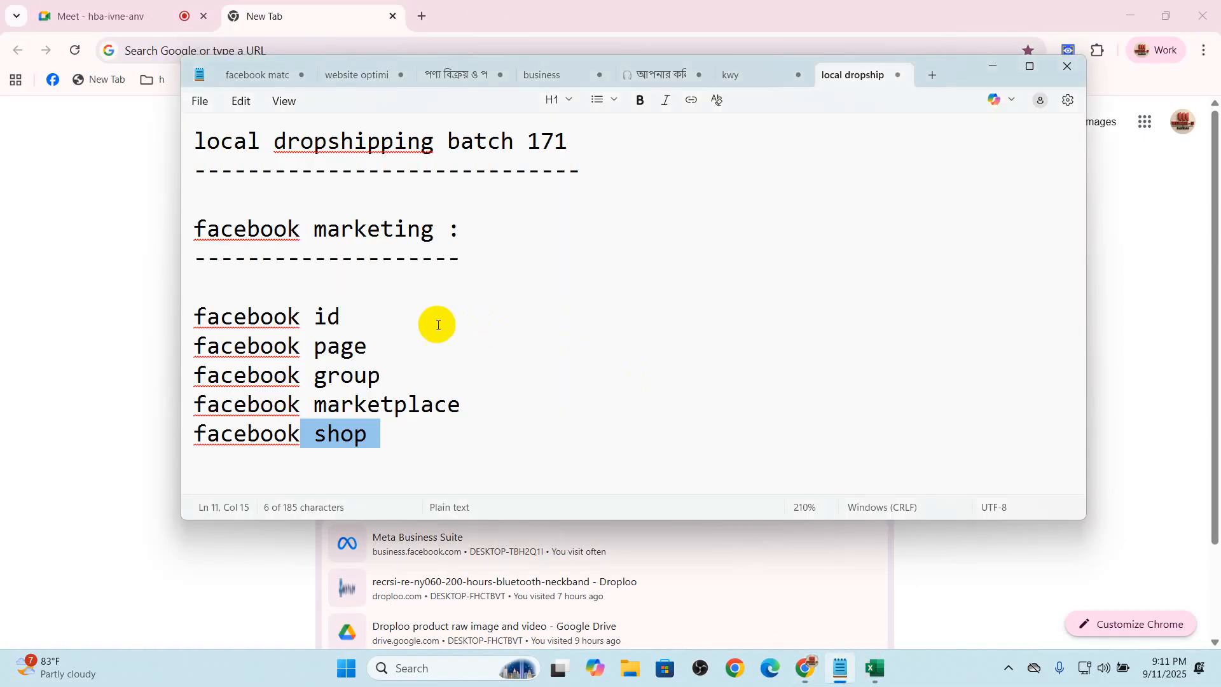
{"action": "left_click", "coordinate": [412, 326]}
{"action": "type", "text": "-"}
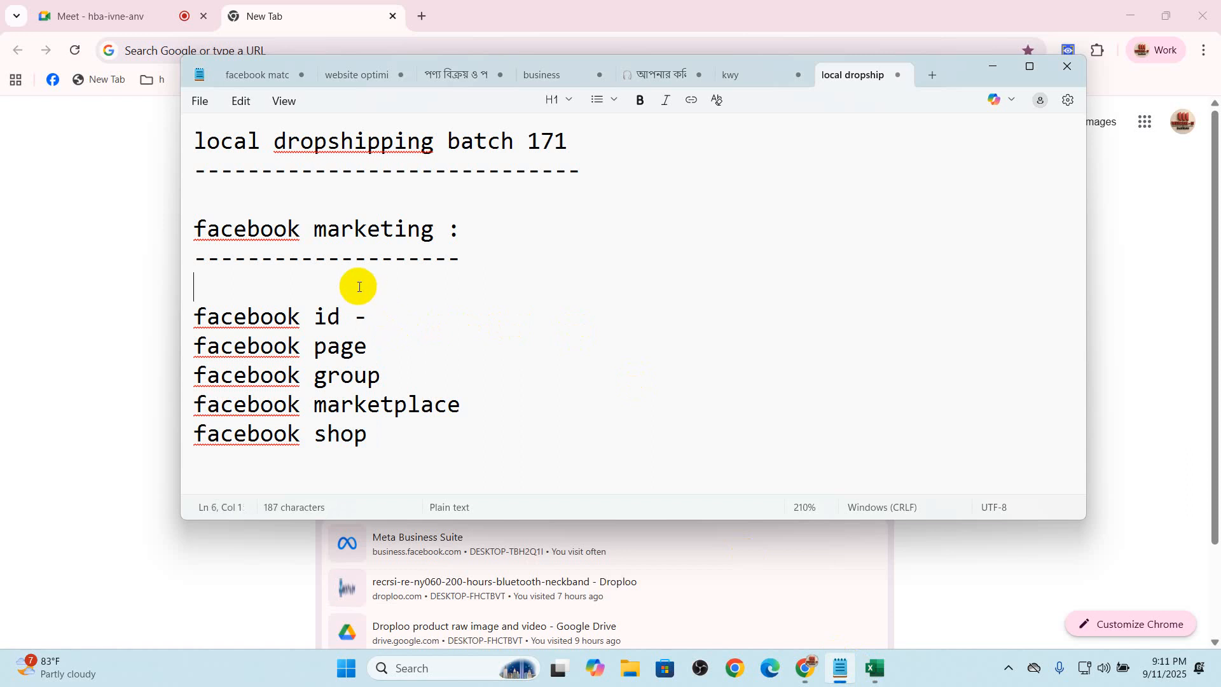
Add the line "marketing method :" directly below the dashed line of the facebook marketing heading
{"action": "type", "text": "marekting"}
{"action": "key", "text": "BackSpace"}
{"action": "key", "text": "BackSpace"}
{"action": "key", "text": "BackSpace"}
{"action": "key", "text": "BackSpace"}
{"action": "key", "text": "BackSpace"}
{"action": "key", "text": "BackSpace"}
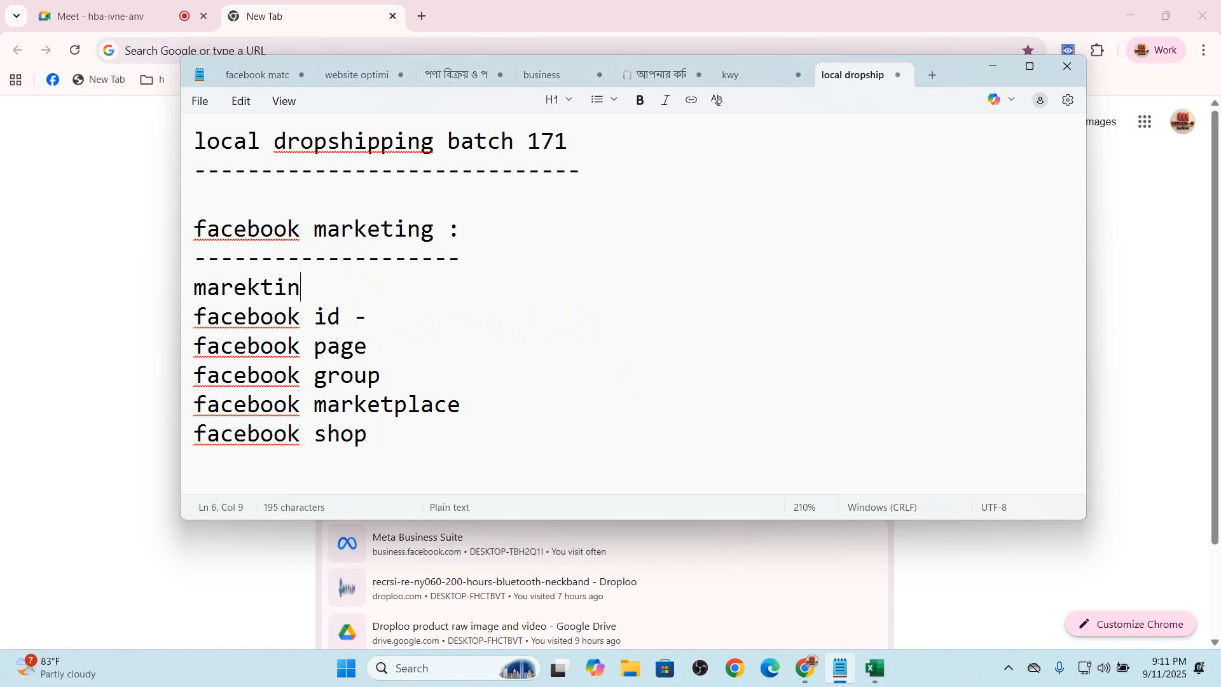
{"action": "type", "text": "keting methiod"}
{"action": "key", "text": "BackSpace"}
{"action": "key", "text": "BackSpace"}
{"action": "key", "text": "BackSpace"}
{"action": "key", "text": "BackSpace"}
{"action": "type", "text": "od :"}
{"action": "key", "text": "Return"}
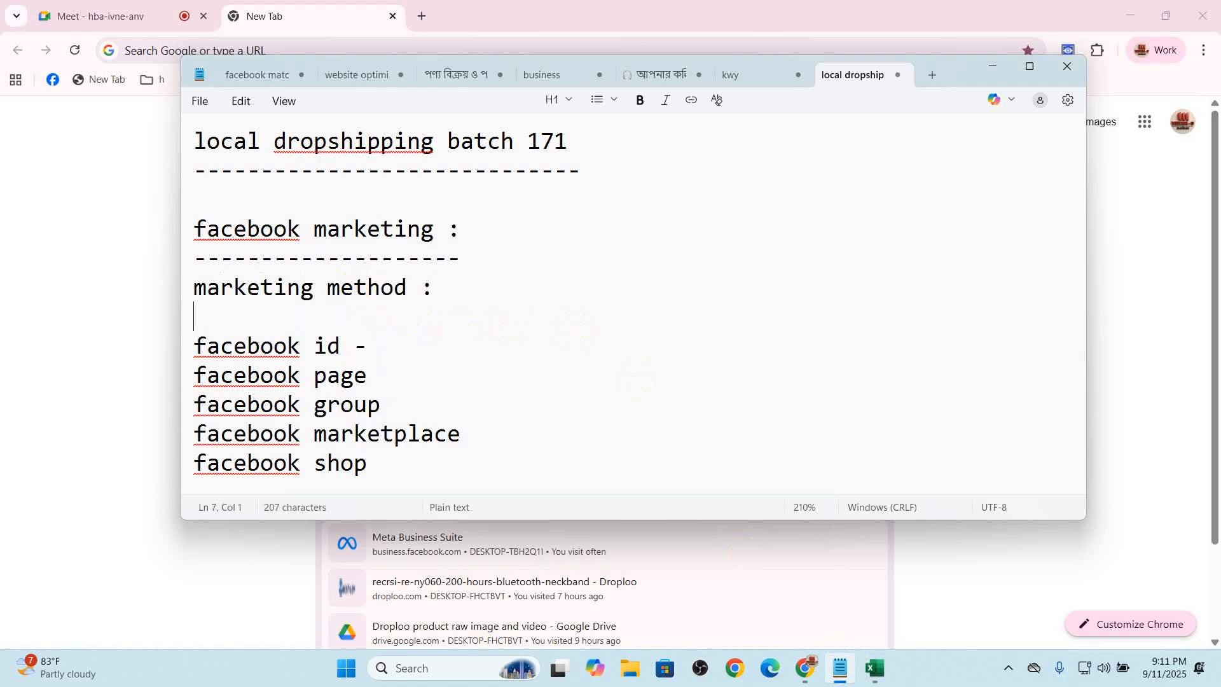
List "free marketing" and "paid marketing" under the marketing method line, followed by a blank line
{"action": "type", "text": "free marketing"}
{"action": "key", "text": "Return"}
{"action": "type", "text": "paid marketing"}
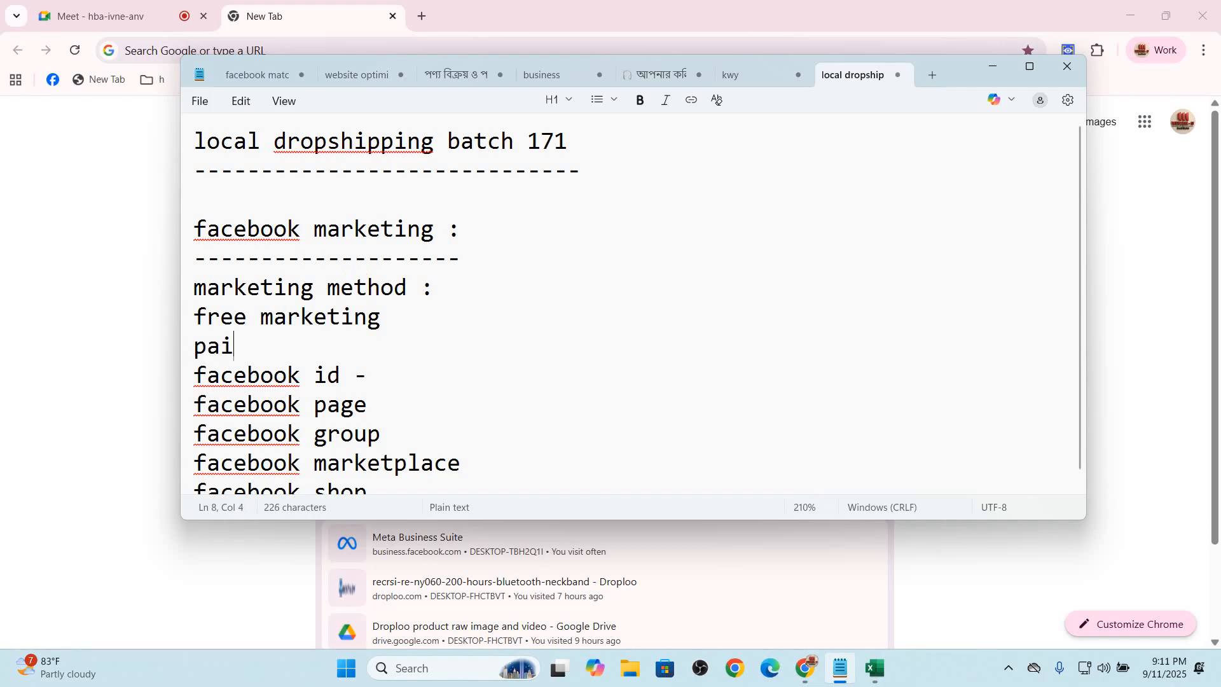
{"action": "key", "text": "Return"}
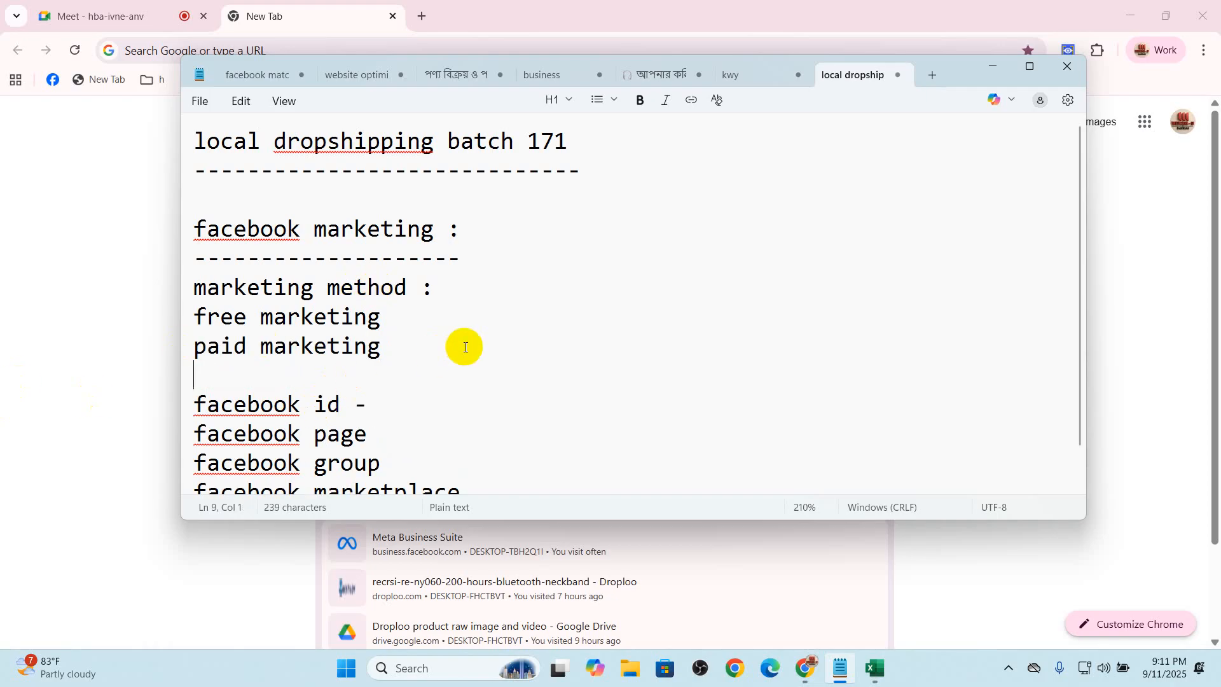
Label the "facebook id" entry as "free marketing" after its dash
{"action": "key", "text": "XF86MonBrightnessDown"}
{"action": "scroll", "coordinate": [426, 417], "scroll_direction": "down", "scroll_amount": 1}
{"action": "left_click", "coordinate": [391, 359]}
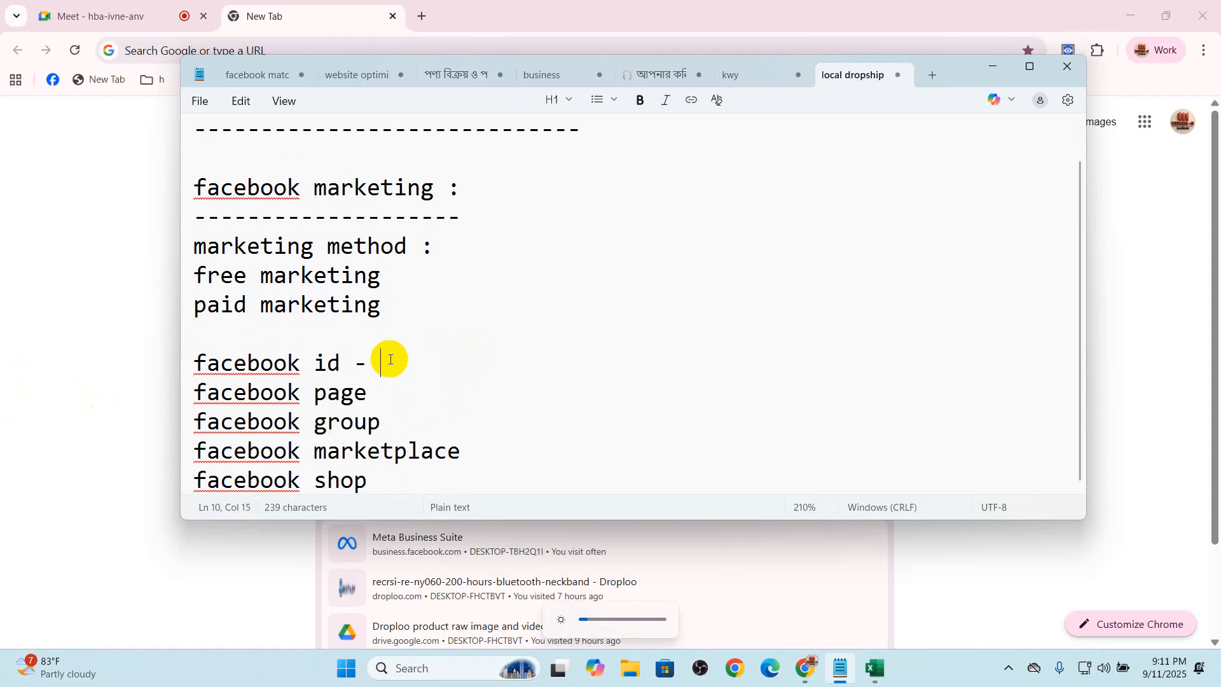
{"action": "type", "text": "free marketing"}
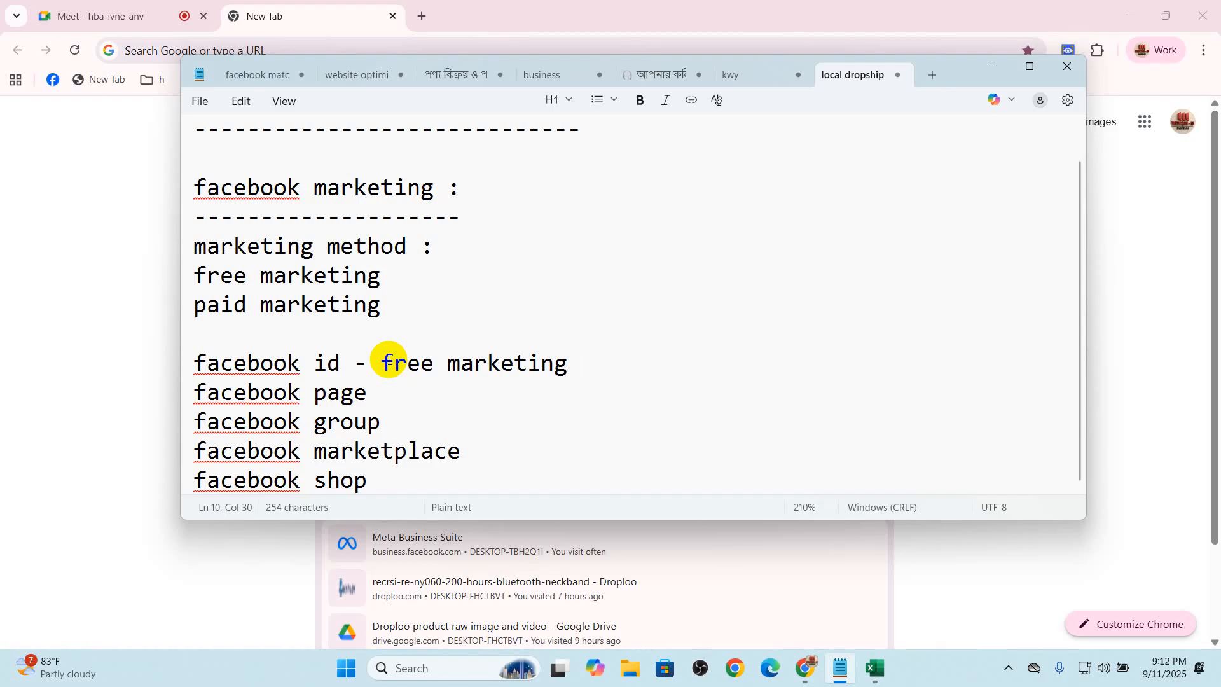
Append "- free and paid marketing" to the "facebook page" entry and highlight that line
{"action": "left_click", "coordinate": [430, 385]}
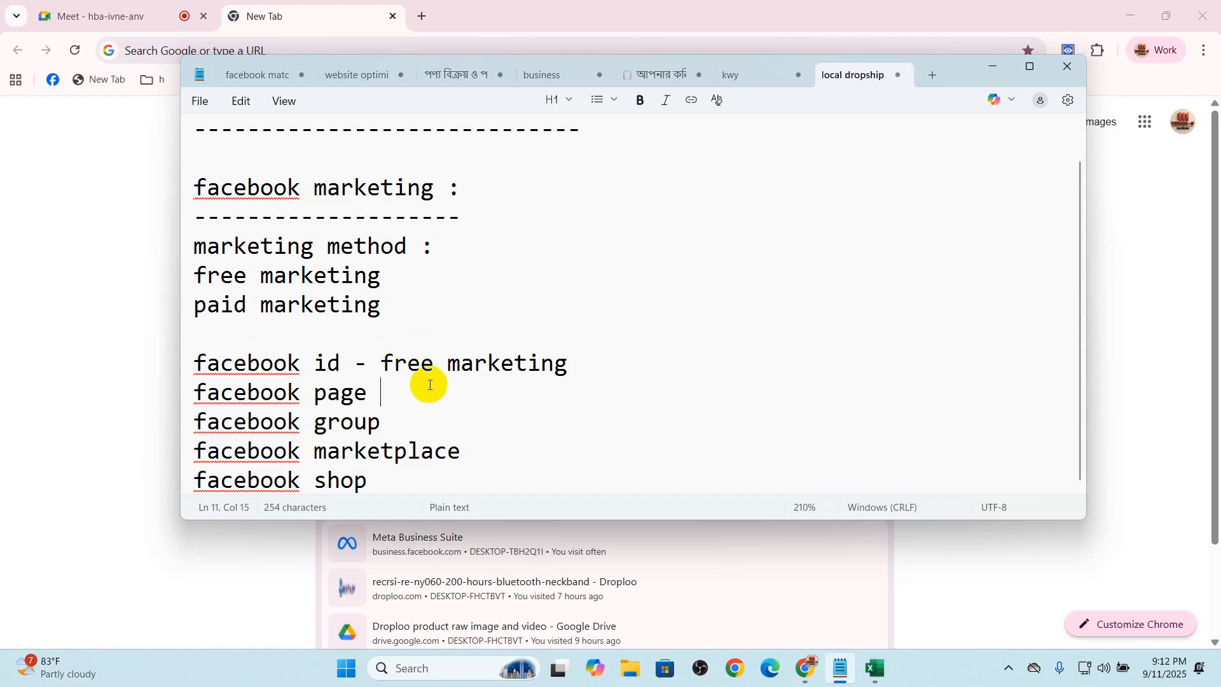
{"action": "type", "text": "- free and paid"}
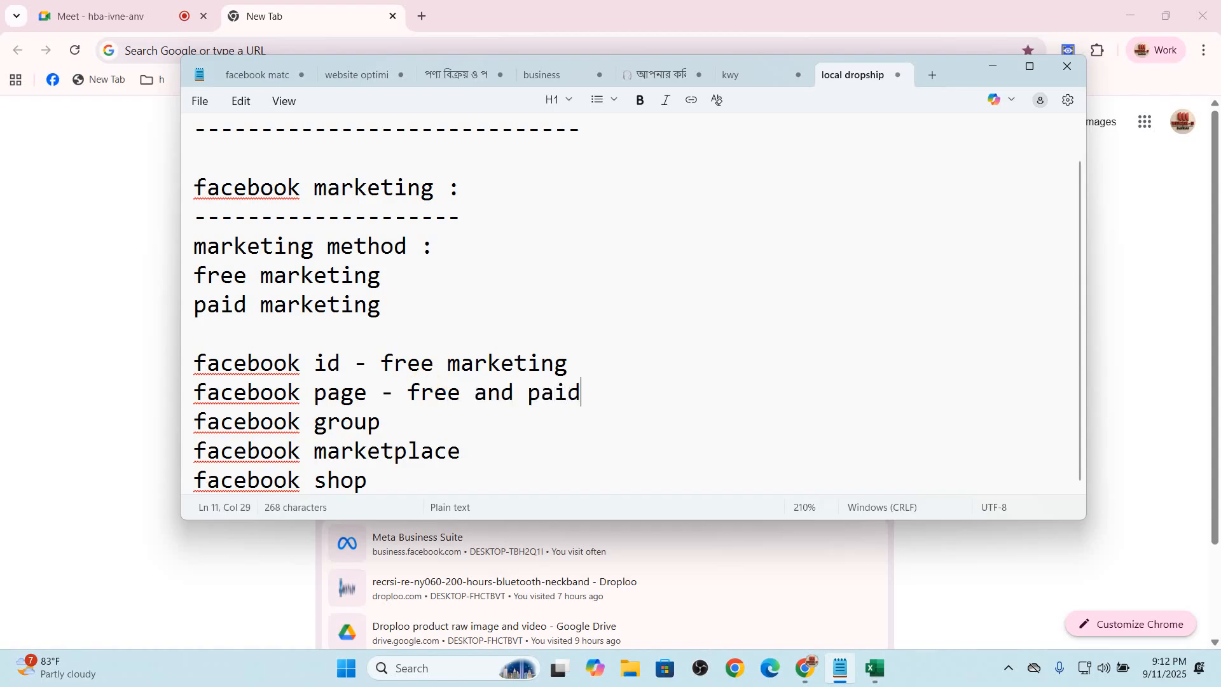
{"action": "type", "text": " marketing"}
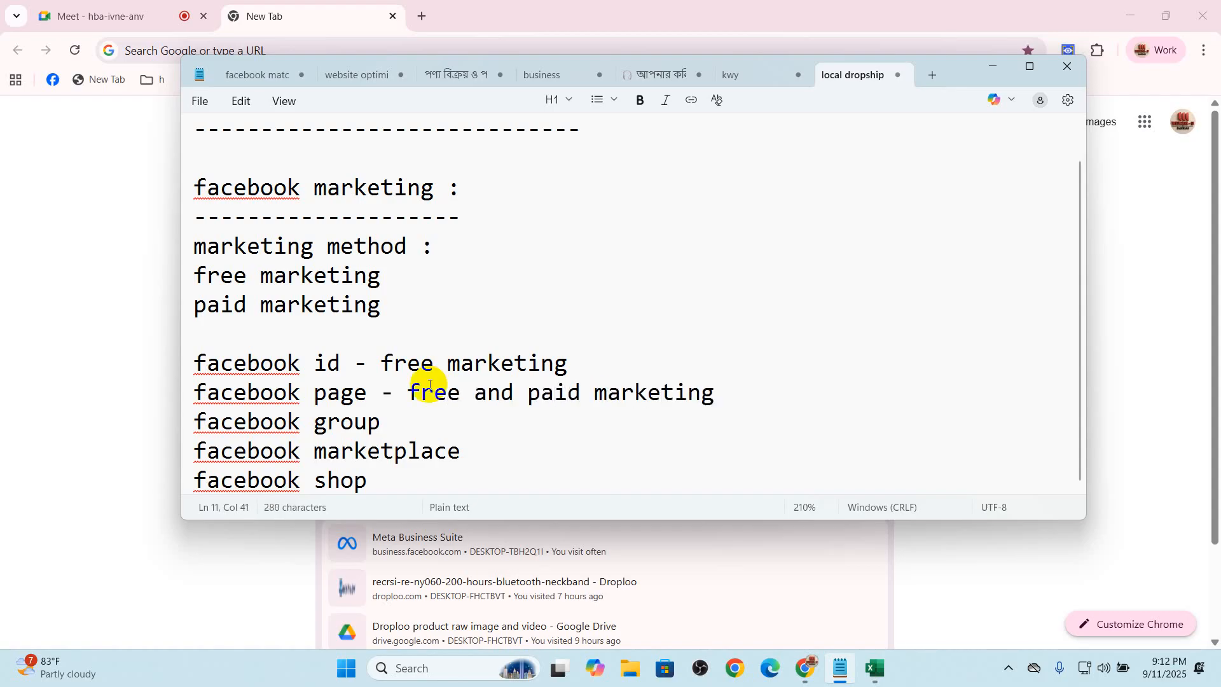
{"action": "triple_click", "coordinate": [191, 391]}
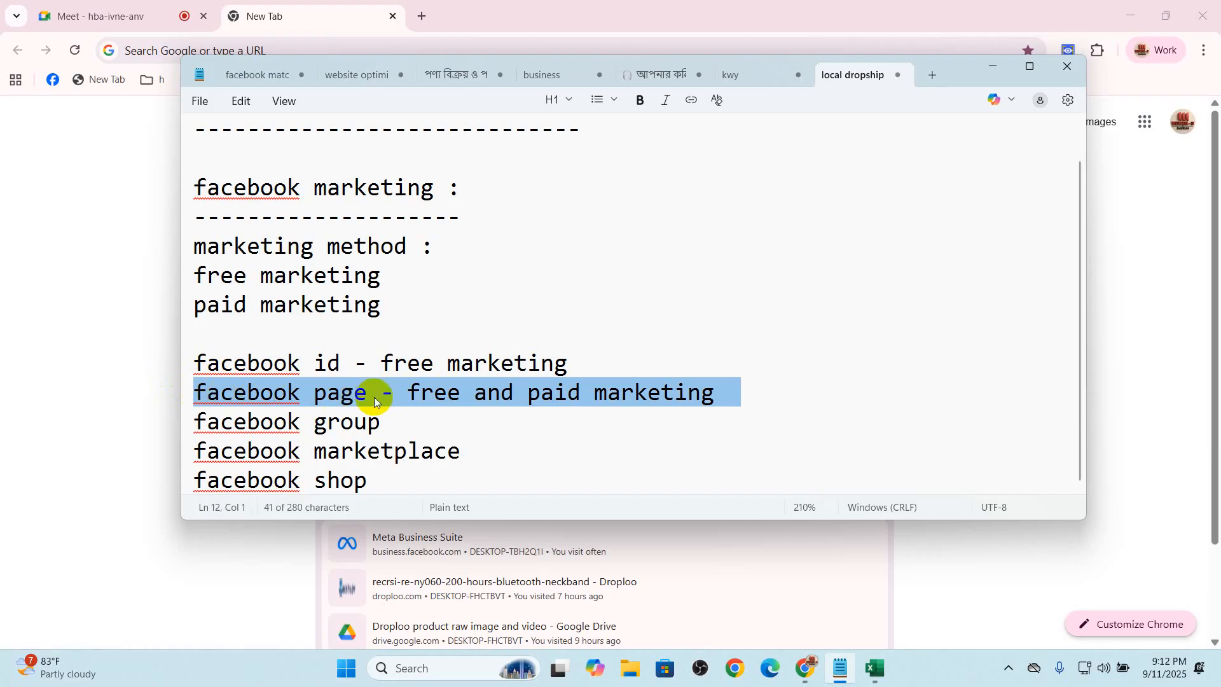
Append "- free marketing" to the facebook group, facebook marketplace and facebook shop entries
{"action": "left_click", "coordinate": [414, 419]}
{"action": "type", "text": "- free marketing"}
{"action": "left_click", "coordinate": [471, 454]}
{"action": "type", "text": "- free marketing"}
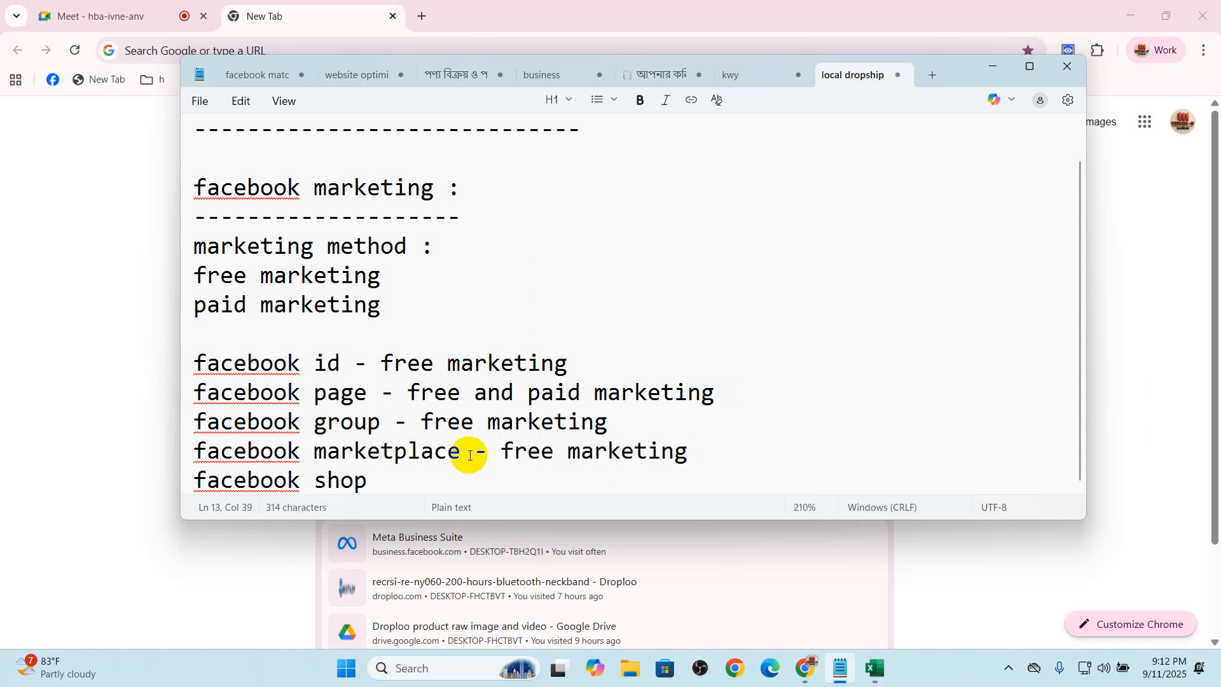
{"action": "left_click", "coordinate": [426, 485]}
{"action": "type", "text": "- free marketing"}
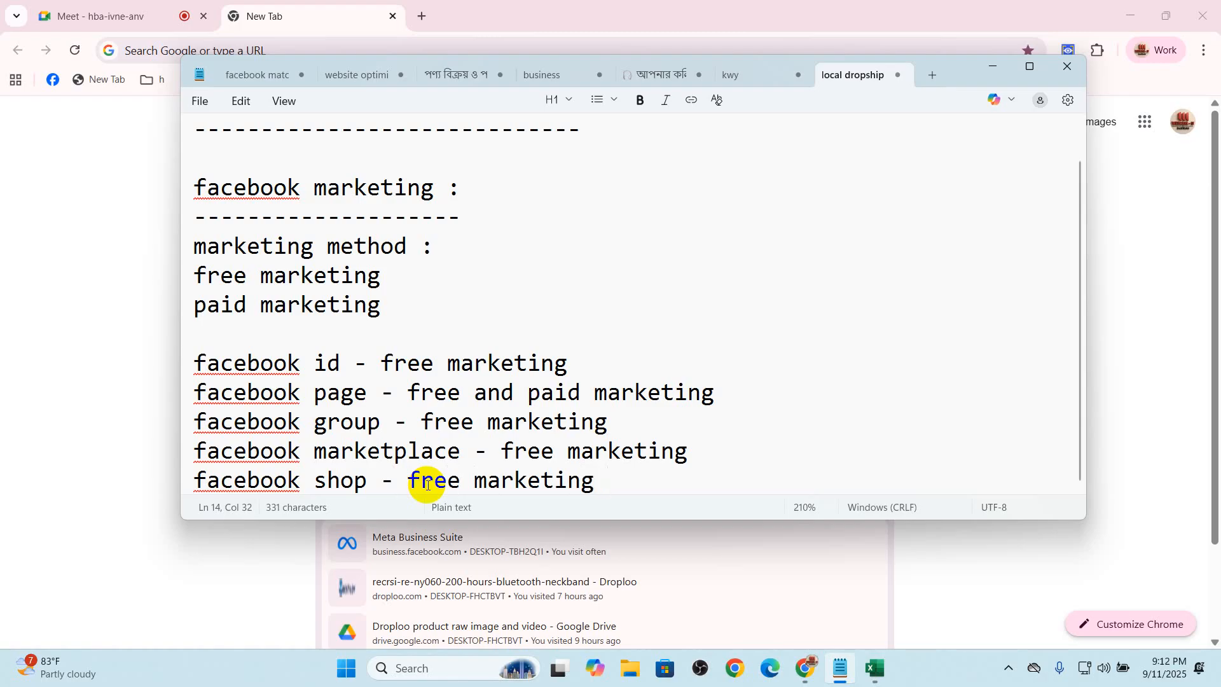
Highlight the five Facebook entries, check the host controls in the Google Meet call, and return to the Notepad notes
{"action": "left_click_drag", "start_coordinate": [195, 364], "coordinate": [580, 468]}
{"action": "left_click", "coordinate": [146, 15]}
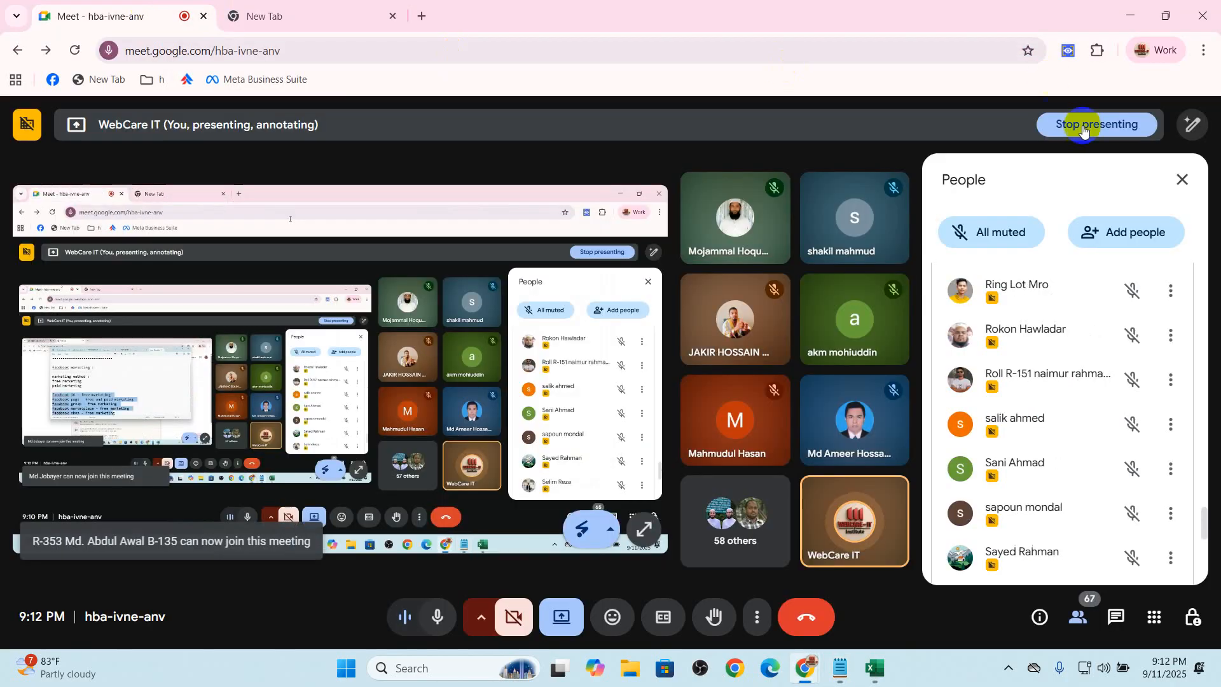
{"action": "left_click", "coordinate": [1191, 617]}
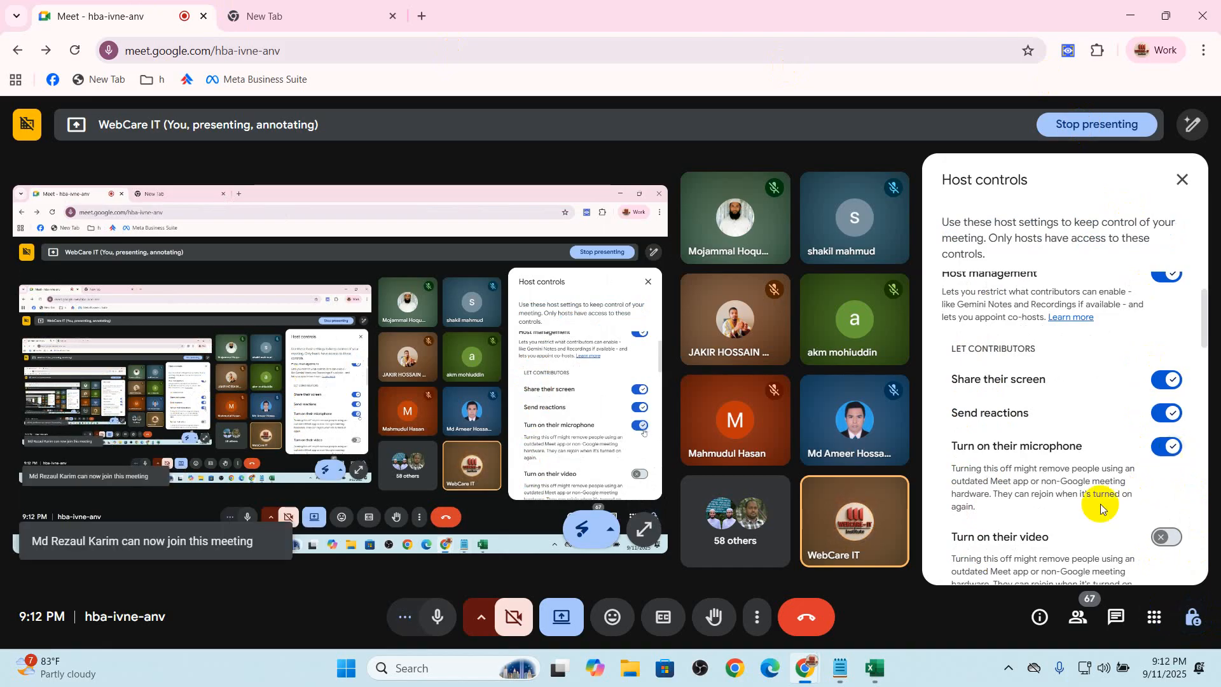
{"action": "left_click", "coordinate": [316, 9]}
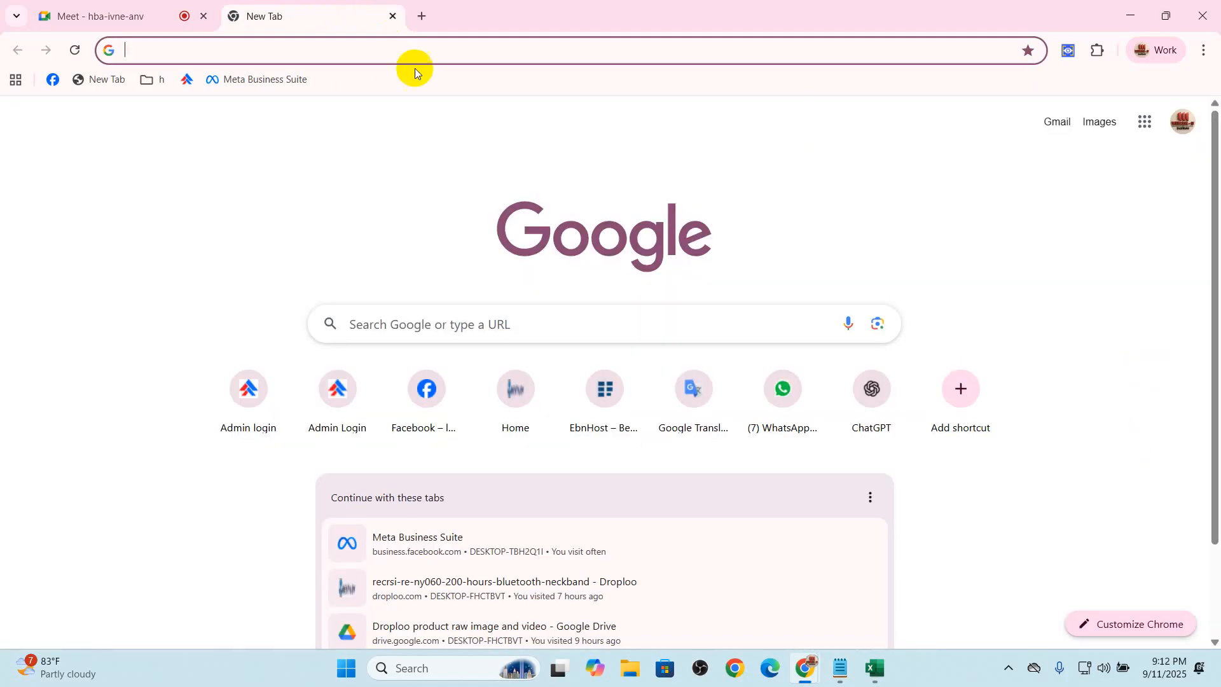
{"action": "left_click", "coordinate": [839, 665]}
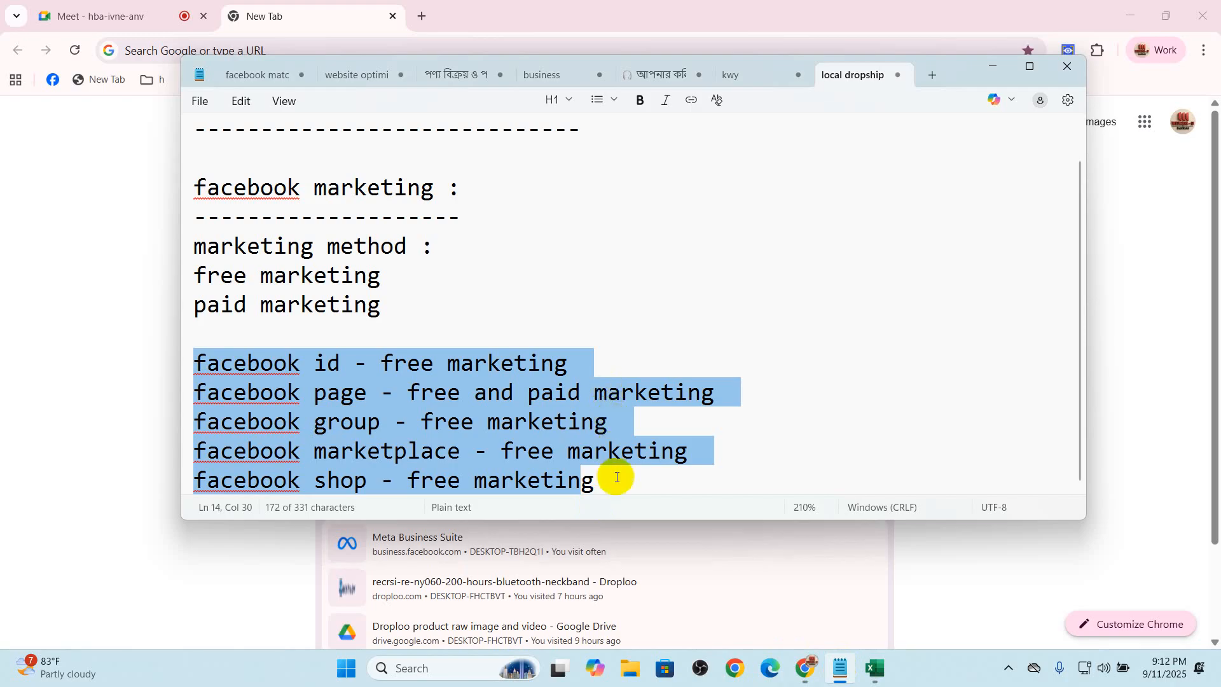
Add two line breaks below the "facebook shop" entry
{"action": "left_click", "coordinate": [621, 479]}
{"action": "key", "text": "Return"}
{"action": "key", "text": "Return"}
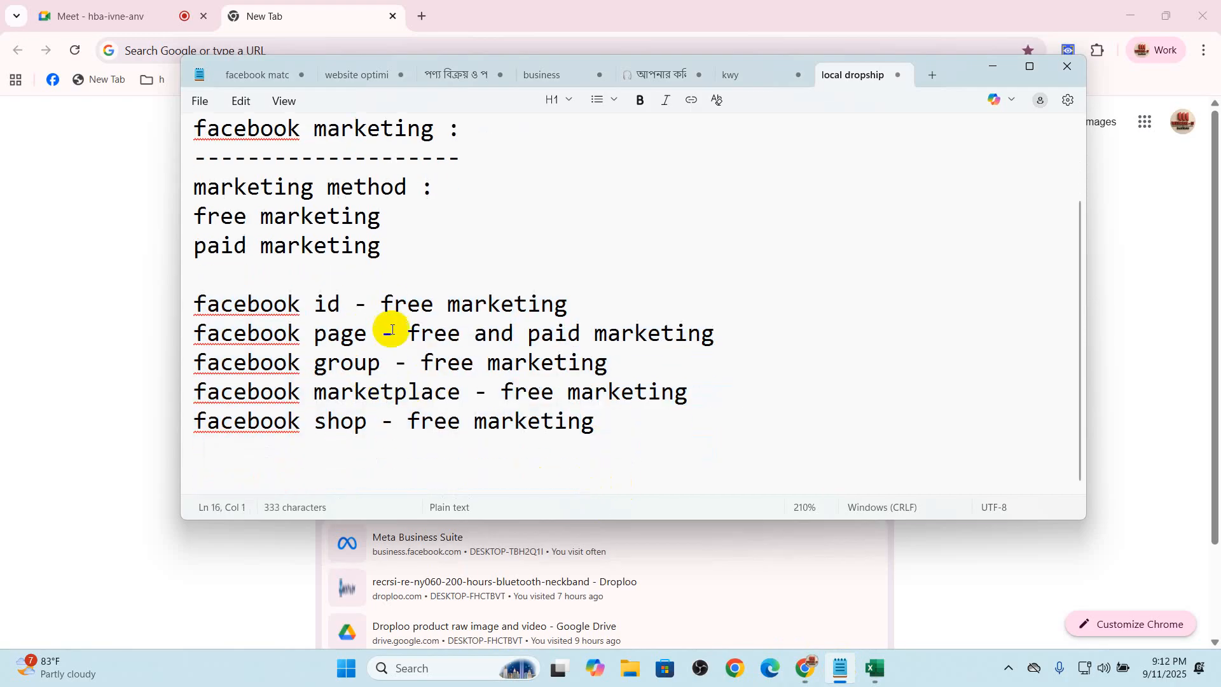
Highlight the facebook id, page, group, marketplace and shop entries in turn, ending on "facebook page"
{"action": "triple_click", "coordinate": [191, 333]}
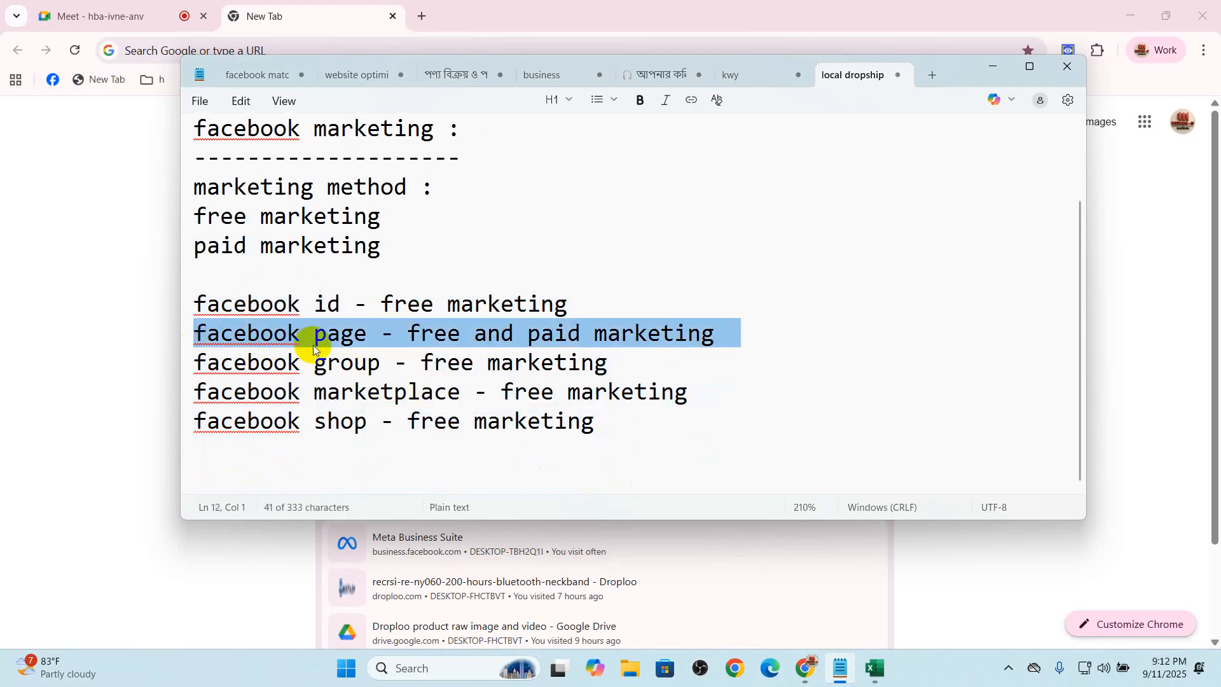
{"action": "left_click_drag", "start_coordinate": [195, 302], "coordinate": [351, 303]}
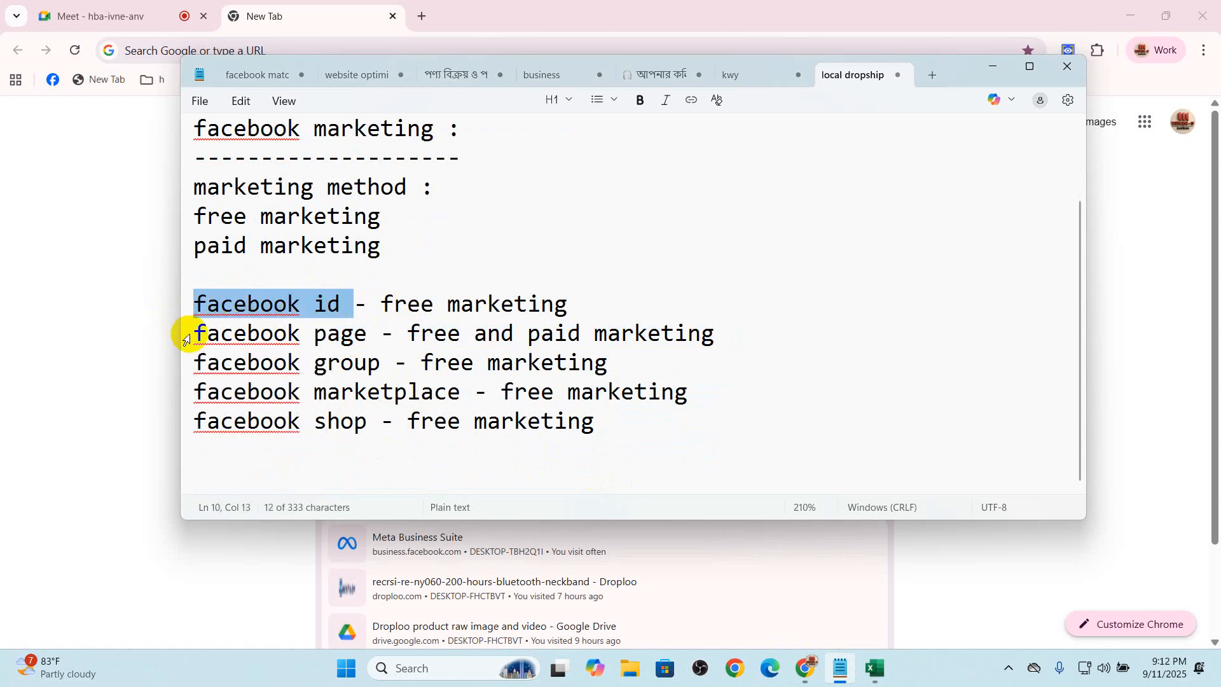
{"action": "right_click", "coordinate": [204, 343]}
{"action": "left_click", "coordinate": [369, 367]}
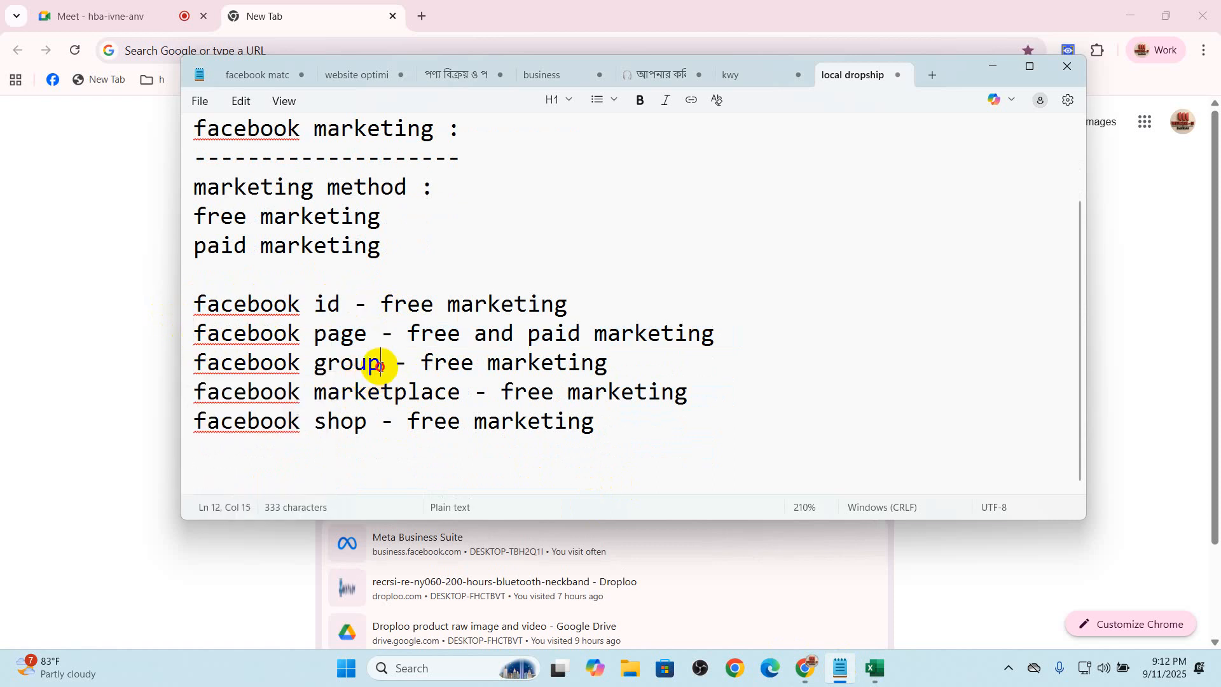
{"action": "left_click_drag", "start_coordinate": [380, 366], "coordinate": [197, 366]}
{"action": "left_click_drag", "start_coordinate": [460, 391], "coordinate": [221, 398]}
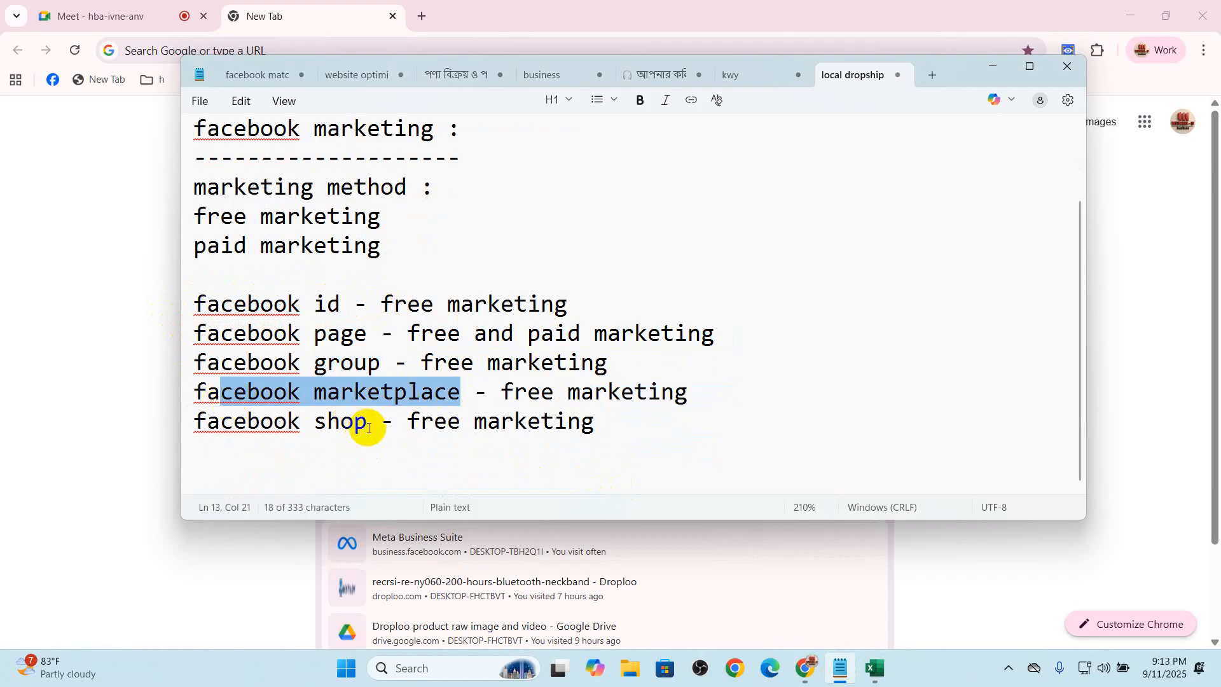
{"action": "left_click_drag", "start_coordinate": [368, 422], "coordinate": [240, 441]}
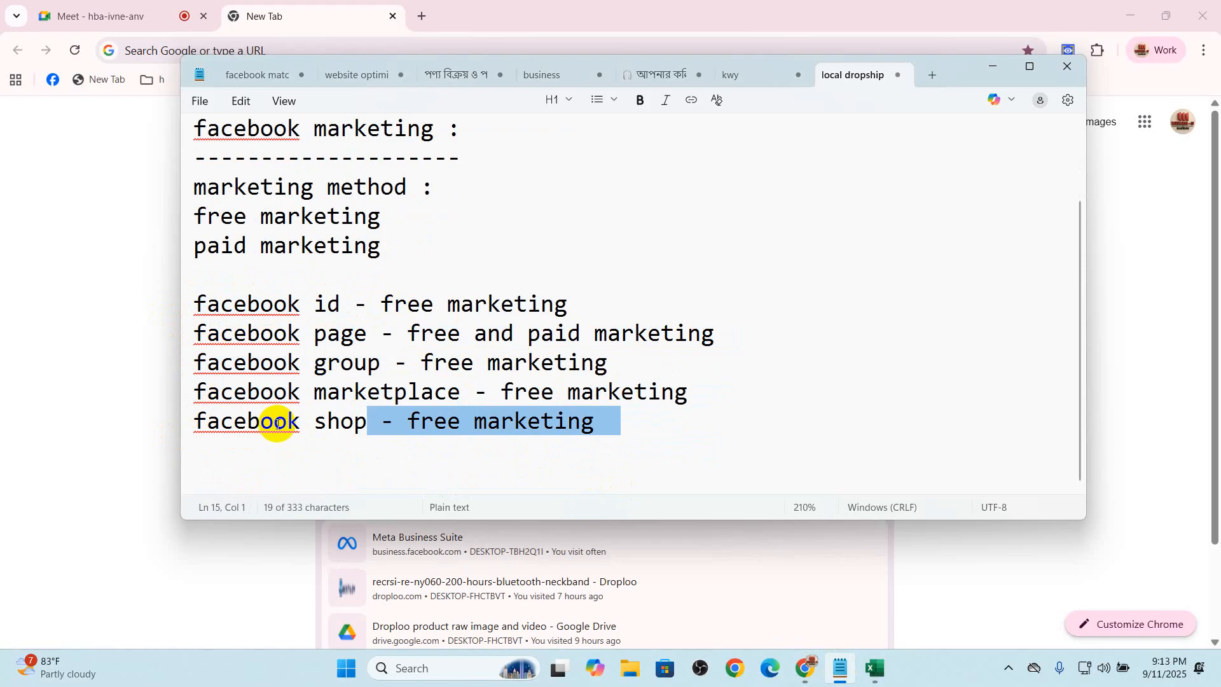
{"action": "left_click_drag", "start_coordinate": [201, 335], "coordinate": [341, 336]}
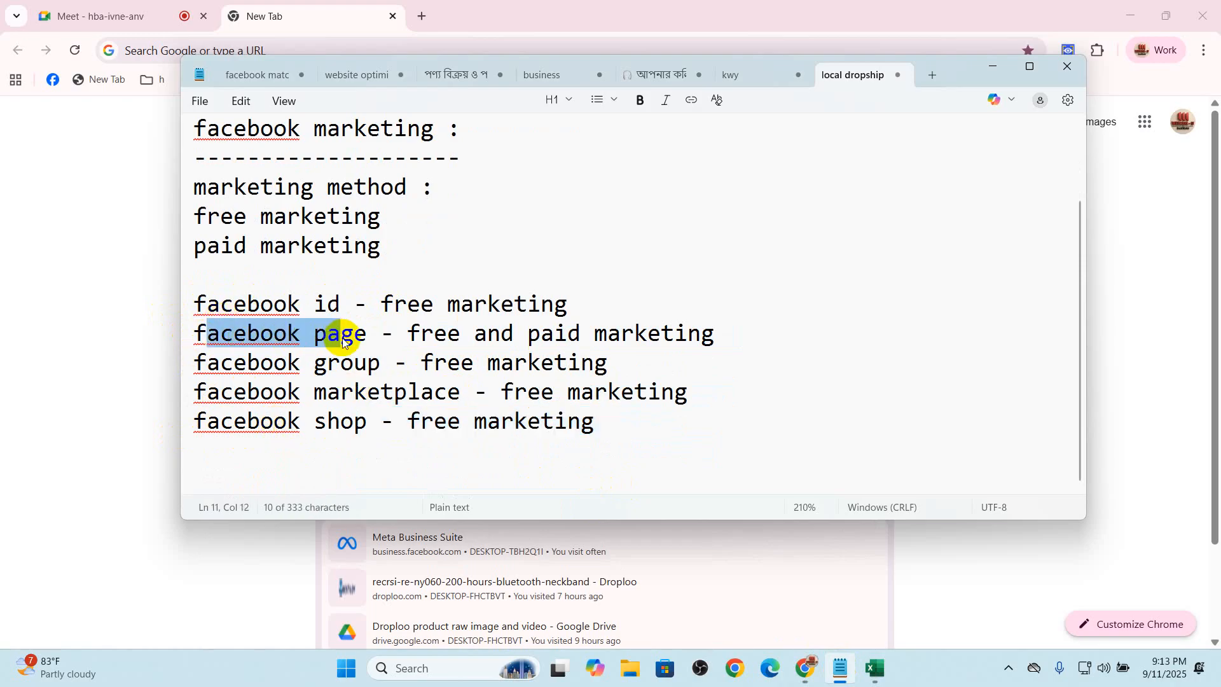
Add a "facebook page :" heading below the list of Facebook entries, followed by a blank line
{"action": "left_click", "coordinate": [705, 445]}
{"action": "key", "text": "Return"}
{"action": "type", "text": "facebook page"}
{"action": "key", "text": "Return"}
{"action": "key", "text": "Return"}
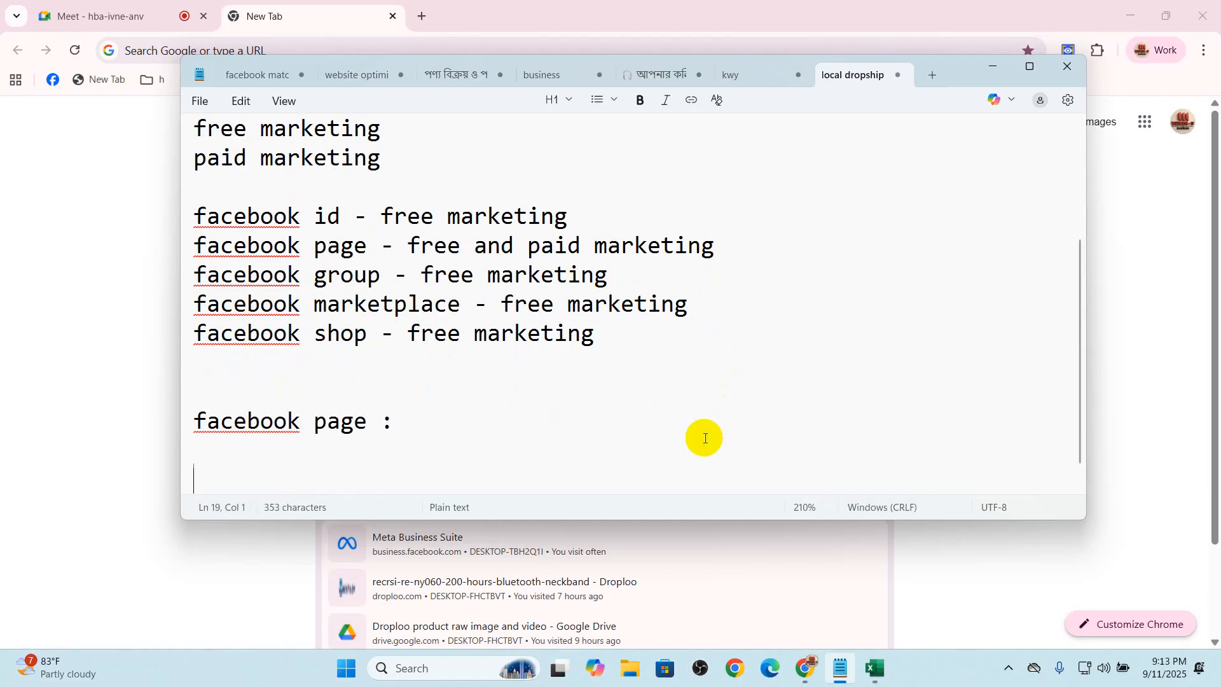
Write "social branding :" under the "facebook page :" heading and leave a blank line beneath it
{"action": "type", "text": "social branding :"}
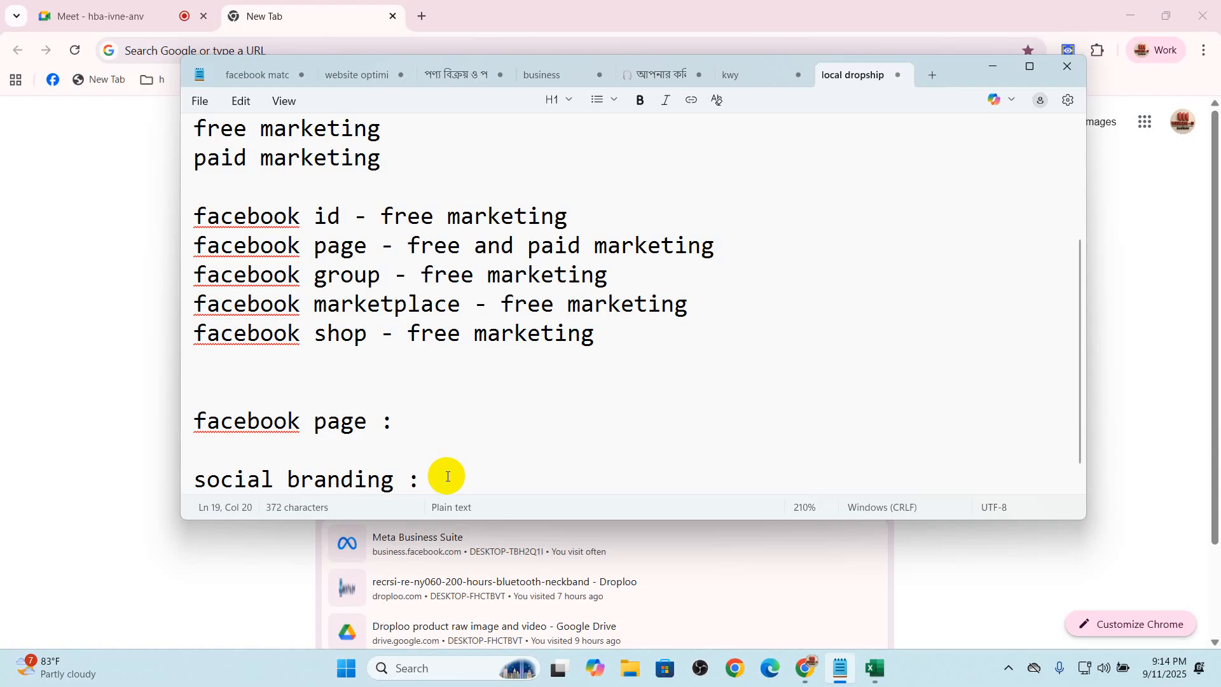
{"action": "key", "text": "Return"}
{"action": "key", "text": "Return"}
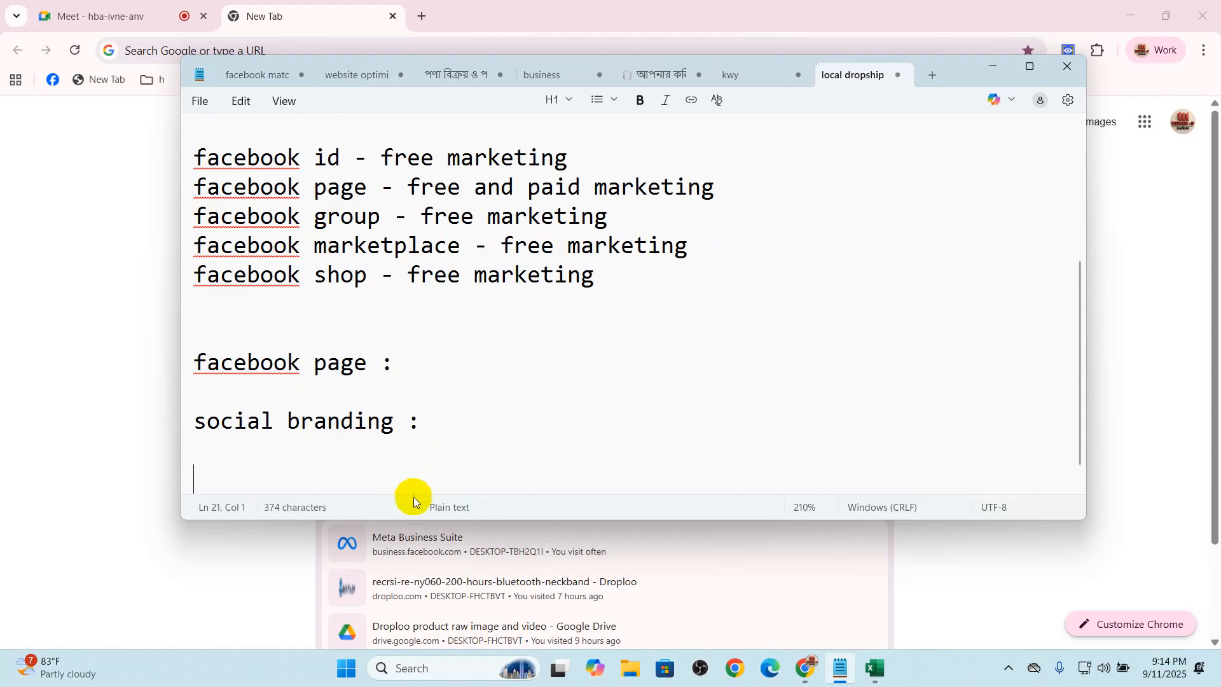
Turn off contributors' permission to turn on their microphone in the Google Meet host controls, and return to the Notepad notes
{"action": "left_click", "coordinate": [64, 14]}
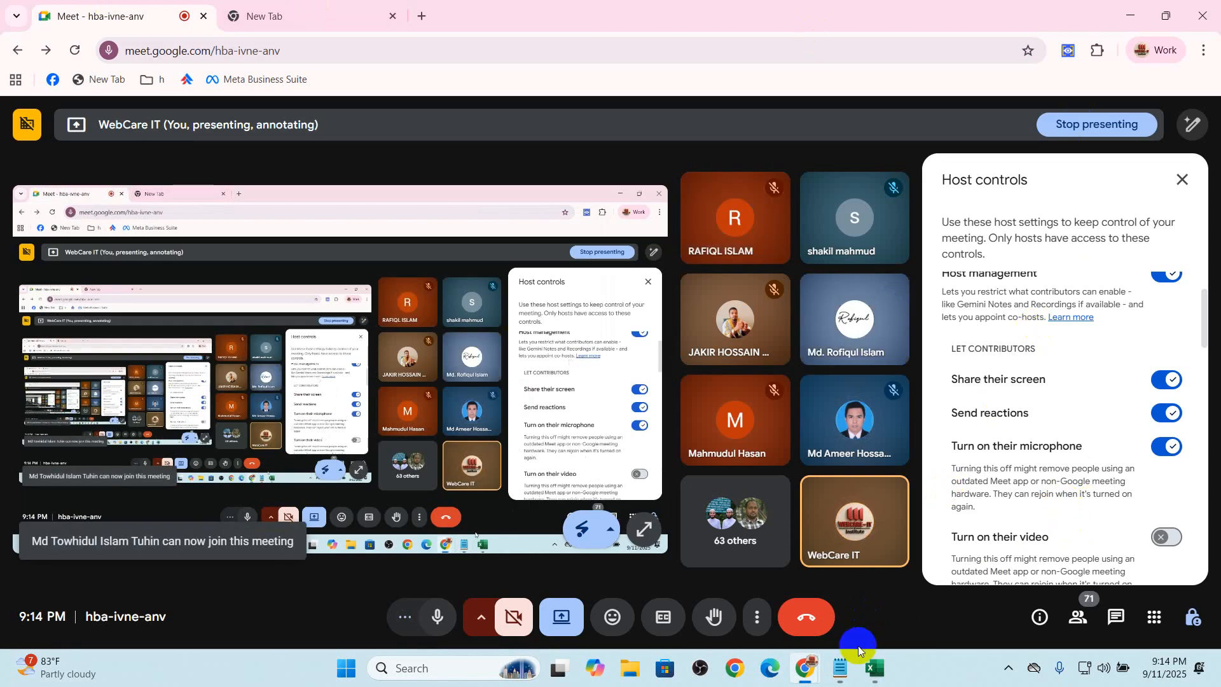
{"action": "left_click", "coordinate": [840, 668]}
{"action": "left_click", "coordinate": [498, 428]}
{"action": "left_click_drag", "start_coordinate": [499, 428], "coordinate": [197, 435]}
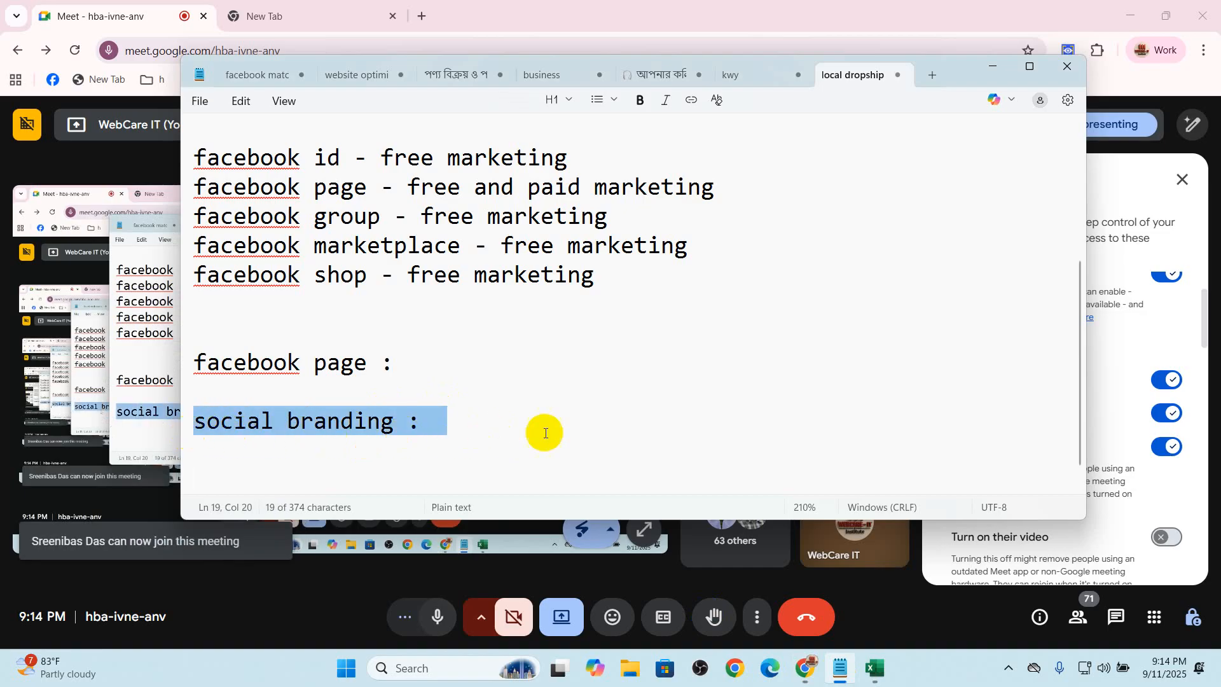
{"action": "left_click", "coordinate": [502, 423]}
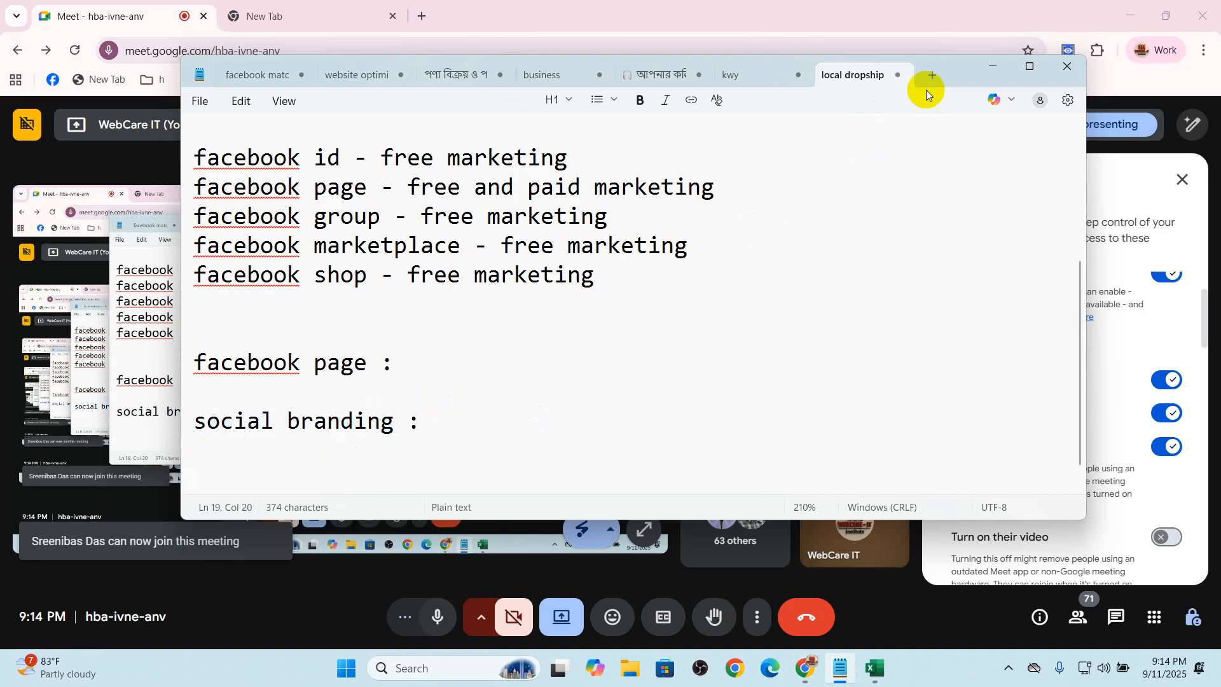
{"action": "left_click", "coordinate": [1165, 447]}
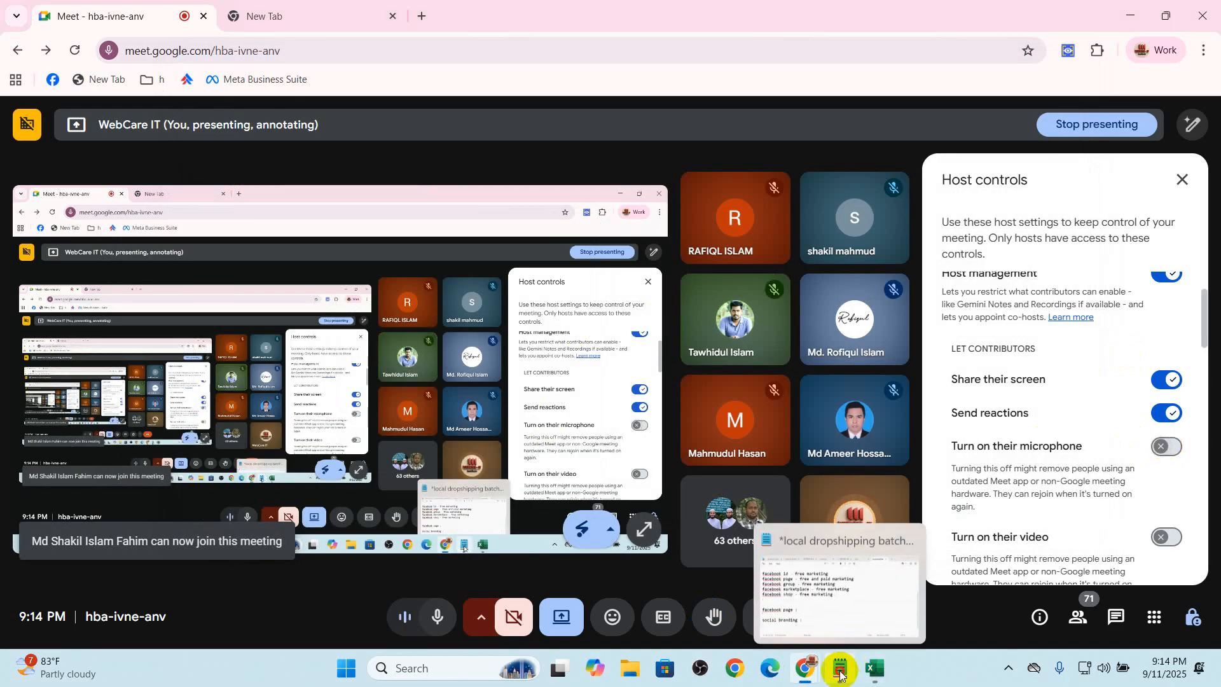
{"action": "left_click", "coordinate": [841, 668]}
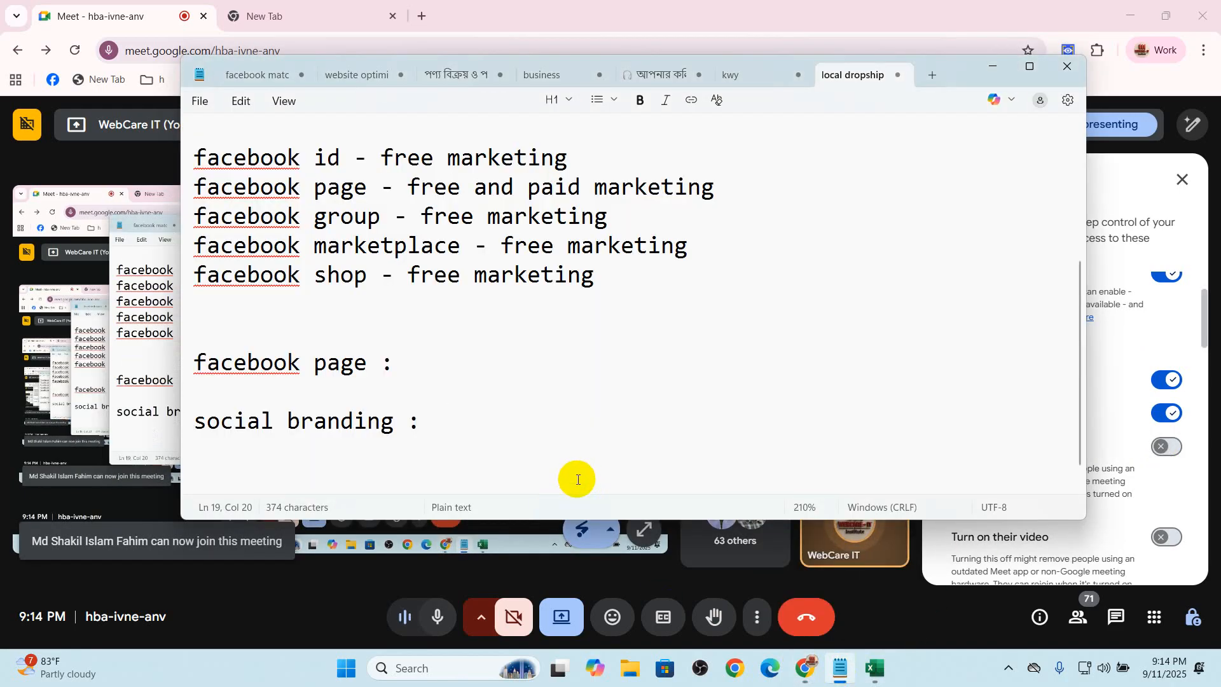
Enter "droploo.com" after the "social branding :" label and highlight it
{"action": "type", "text": "droploo.com"}
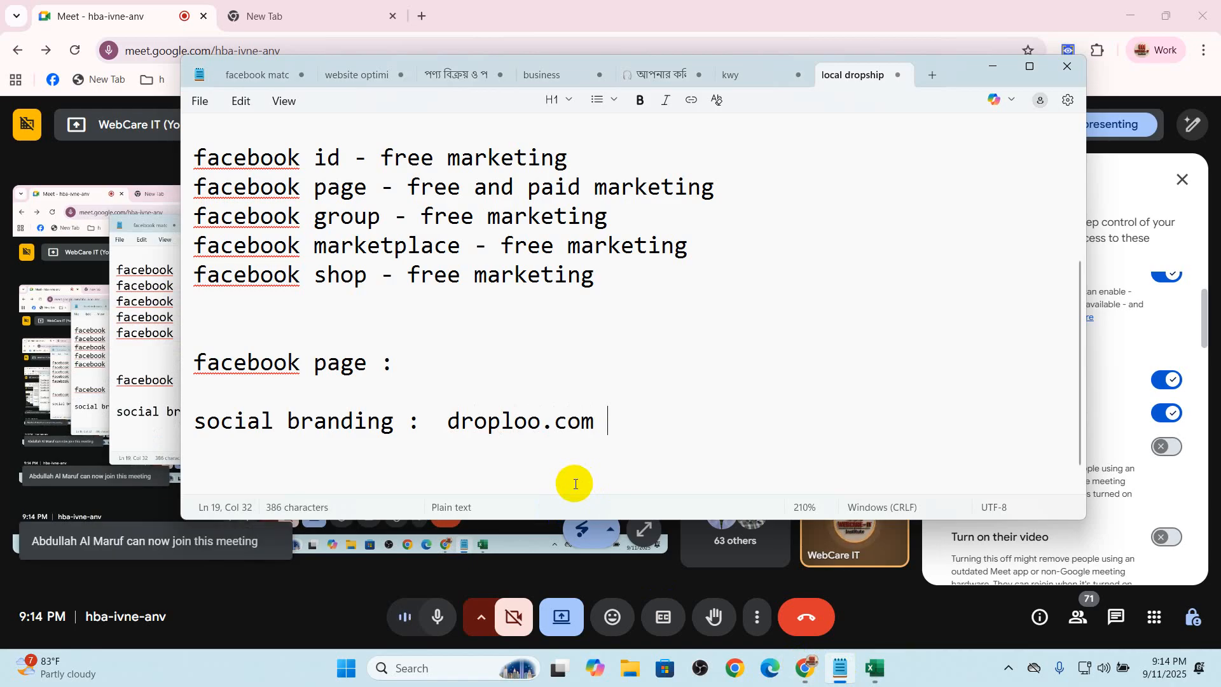
{"action": "left_click_drag", "start_coordinate": [448, 423], "coordinate": [654, 422]}
{"action": "left_click", "coordinate": [619, 422]}
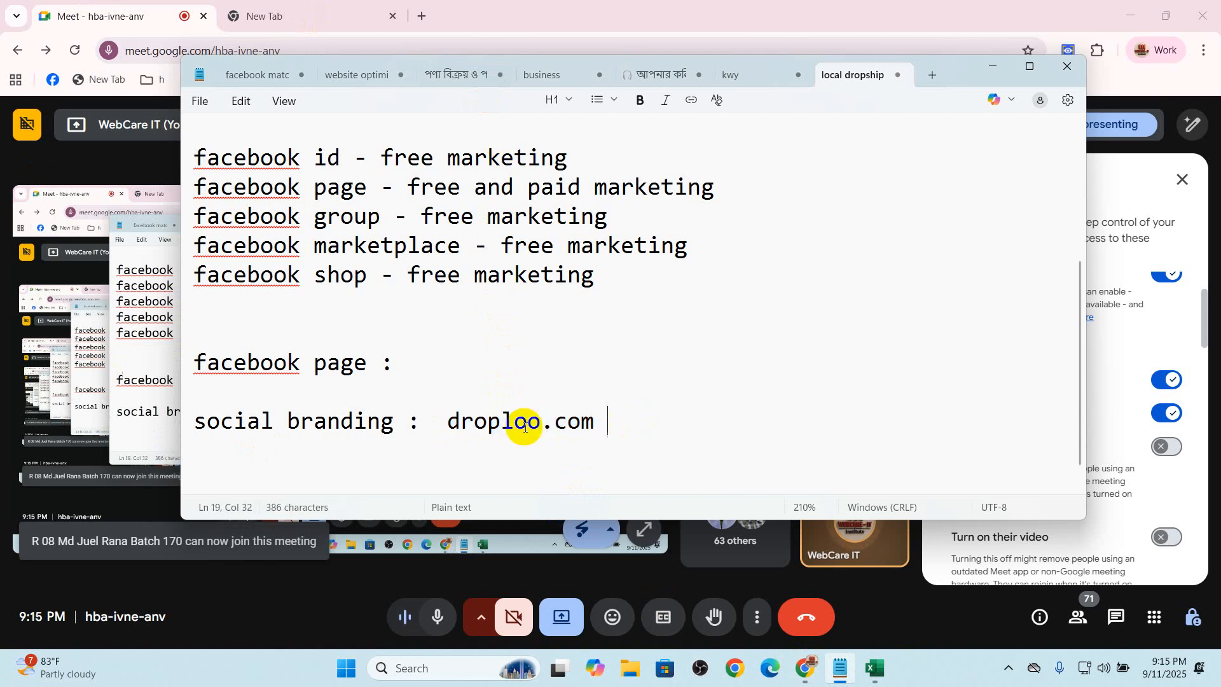
{"action": "left_click_drag", "start_coordinate": [436, 422], "coordinate": [724, 424]}
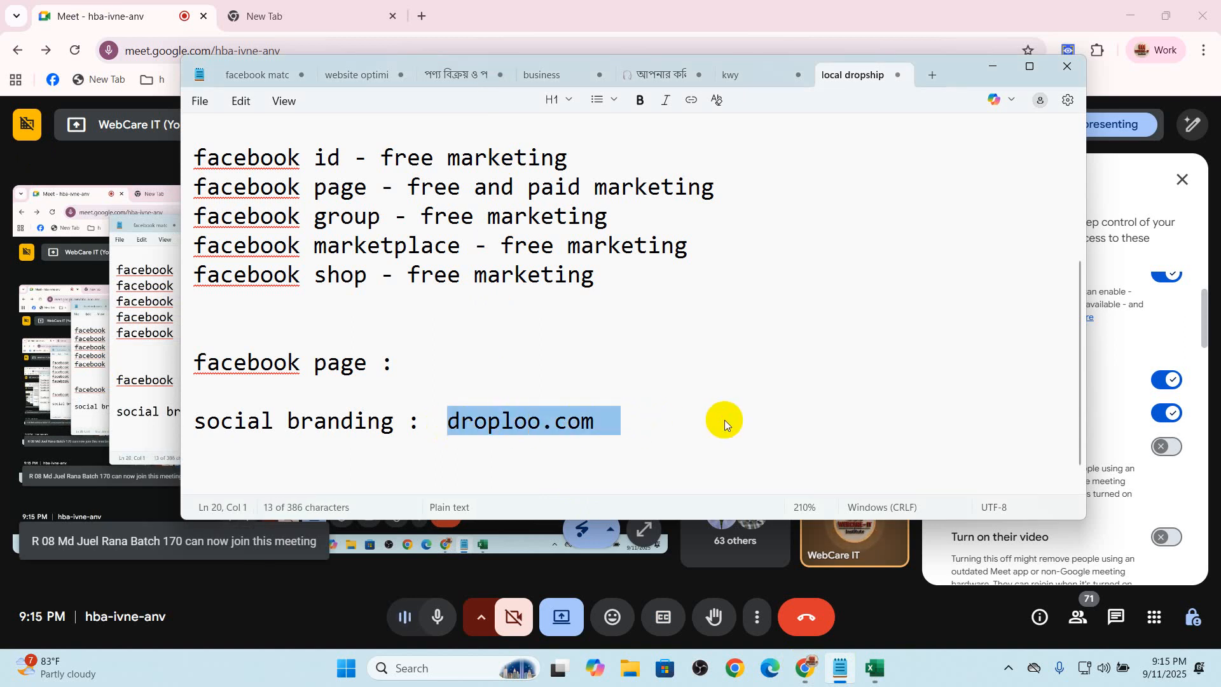
Replace the domain on the "social branding :" line with "fariyano.com"
{"action": "key", "text": "BackSpace"}
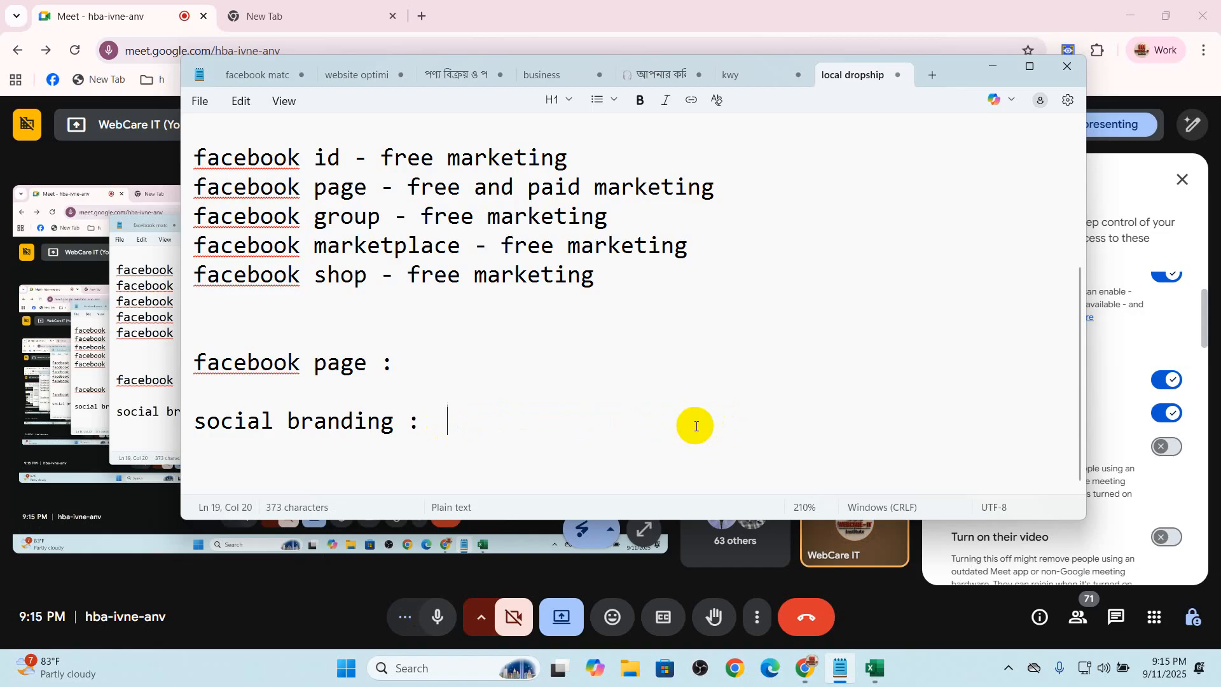
{"action": "type", "text": "fariyano.com"}
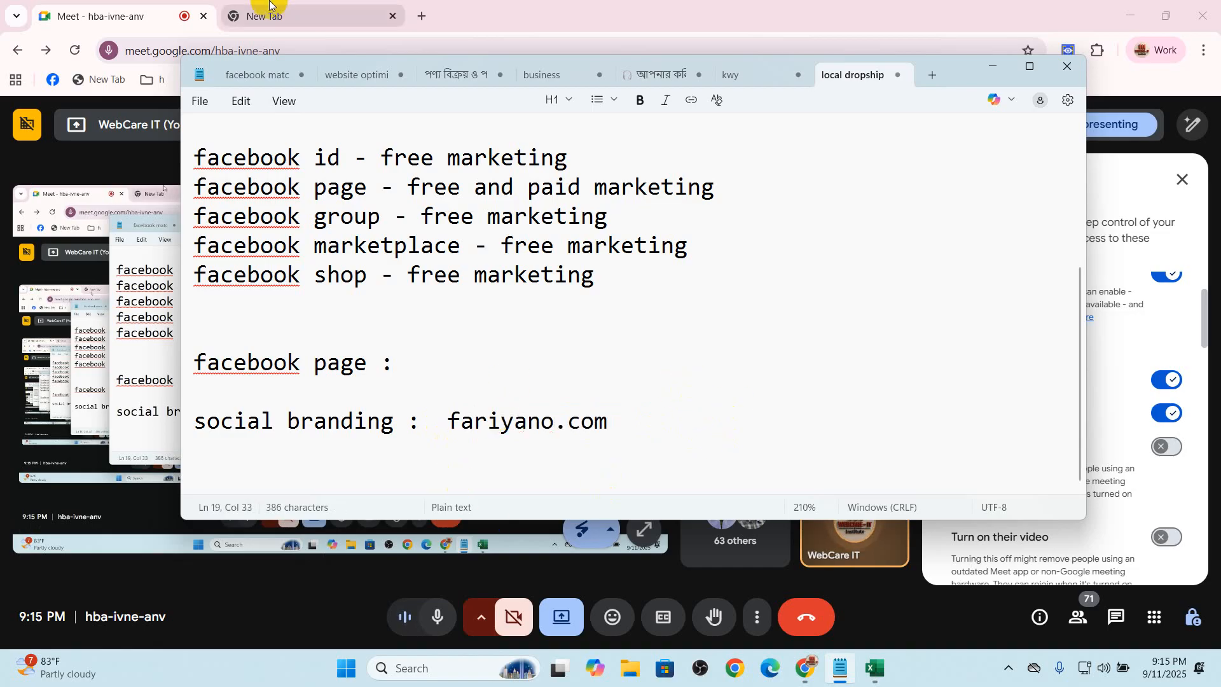
Open ebnhost.com in the Chrome new tab and check whether the .com domain "fabriyano" is available
{"action": "left_click", "coordinate": [299, 15]}
{"action": "type", "text": "eb"}
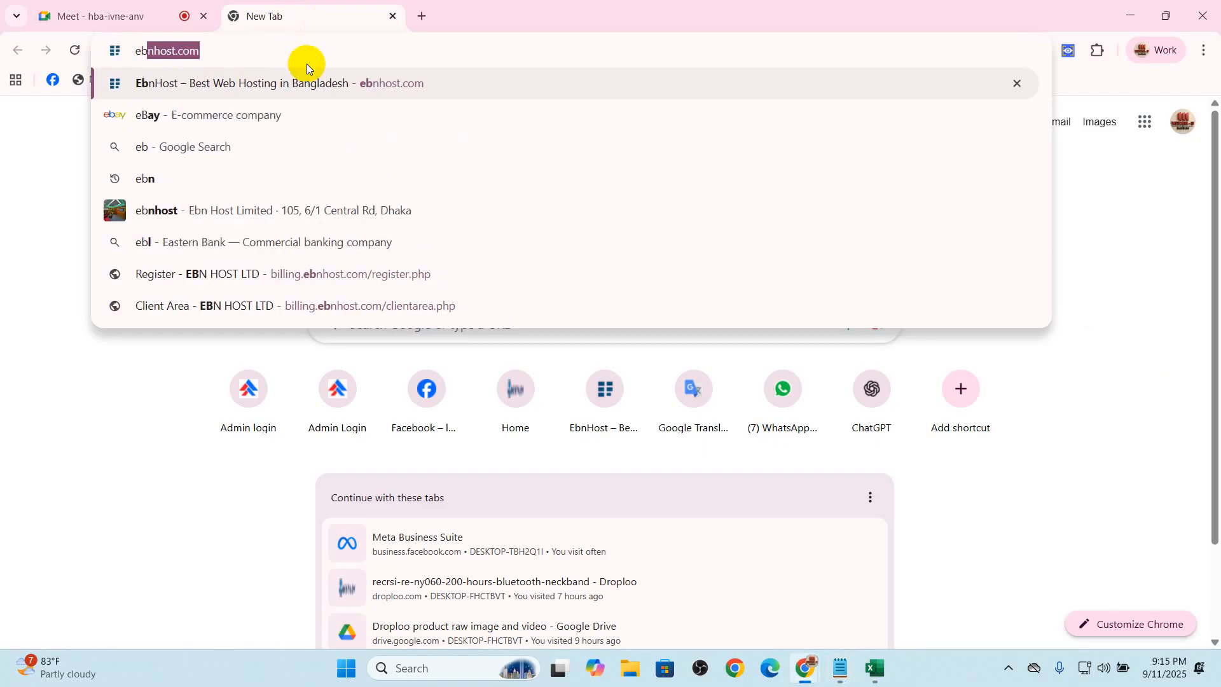
{"action": "key", "text": "Return"}
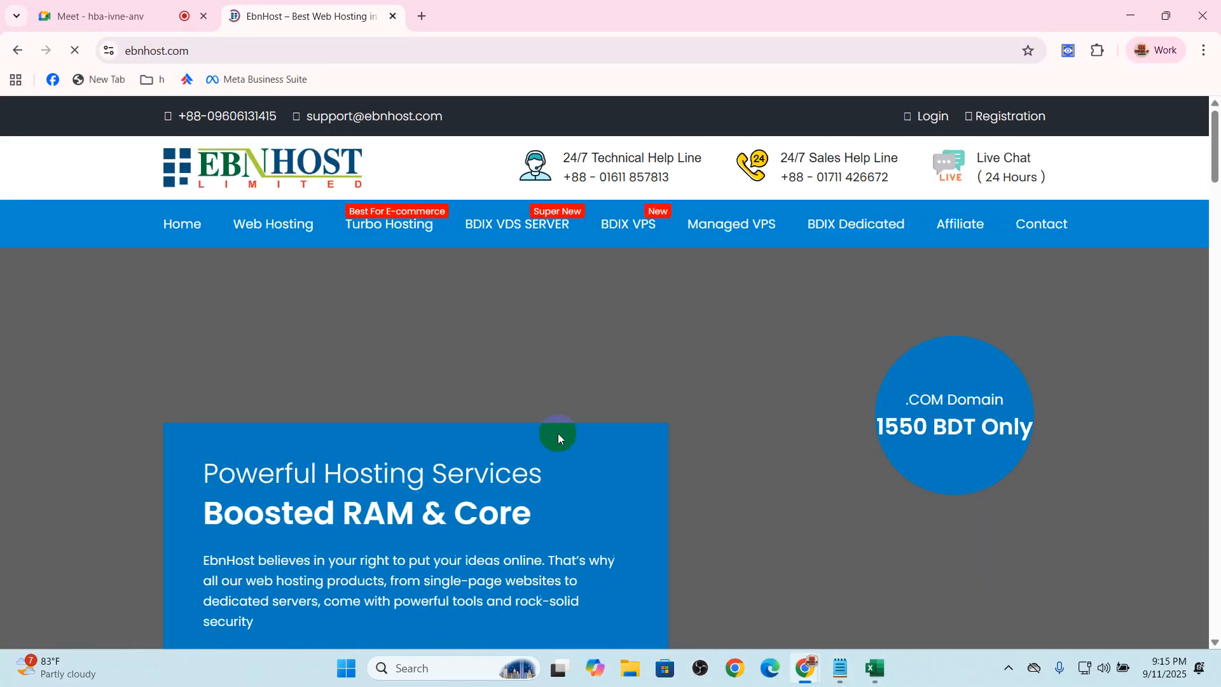
{"action": "scroll", "coordinate": [590, 422], "scroll_direction": "down", "scroll_amount": 6}
{"action": "scroll", "coordinate": [590, 426], "scroll_direction": "down", "scroll_amount": 2}
{"action": "left_click", "coordinate": [402, 410]}
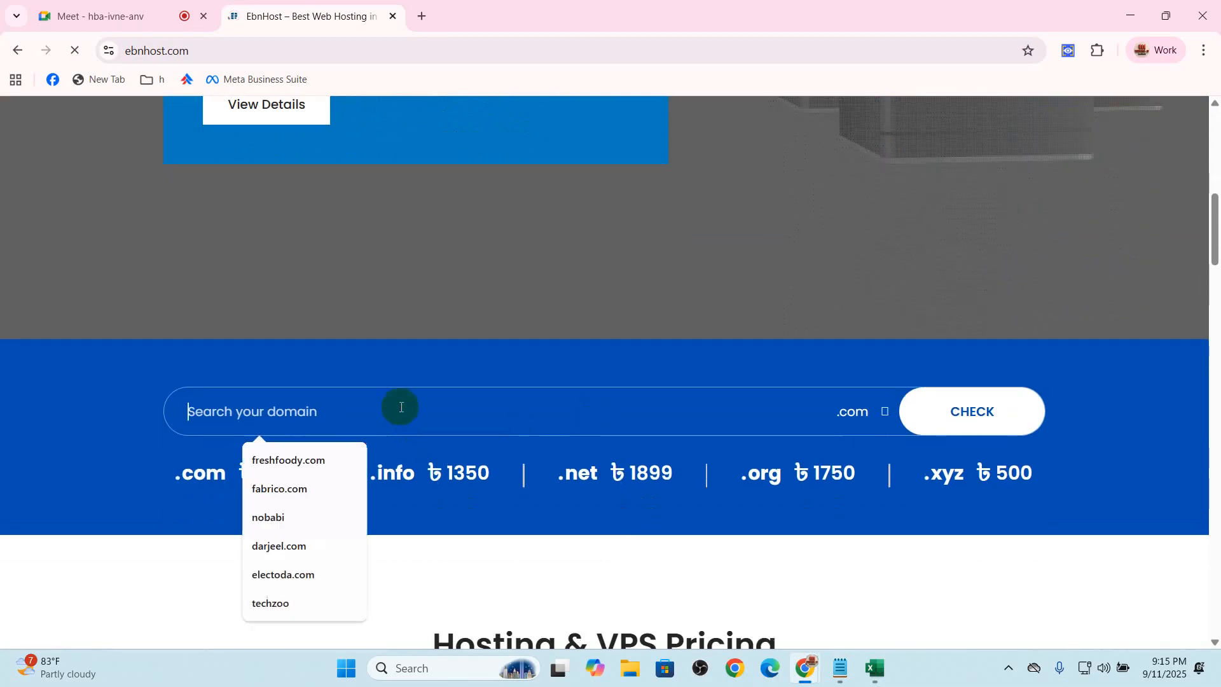
{"action": "type", "text": "fabriyan"}
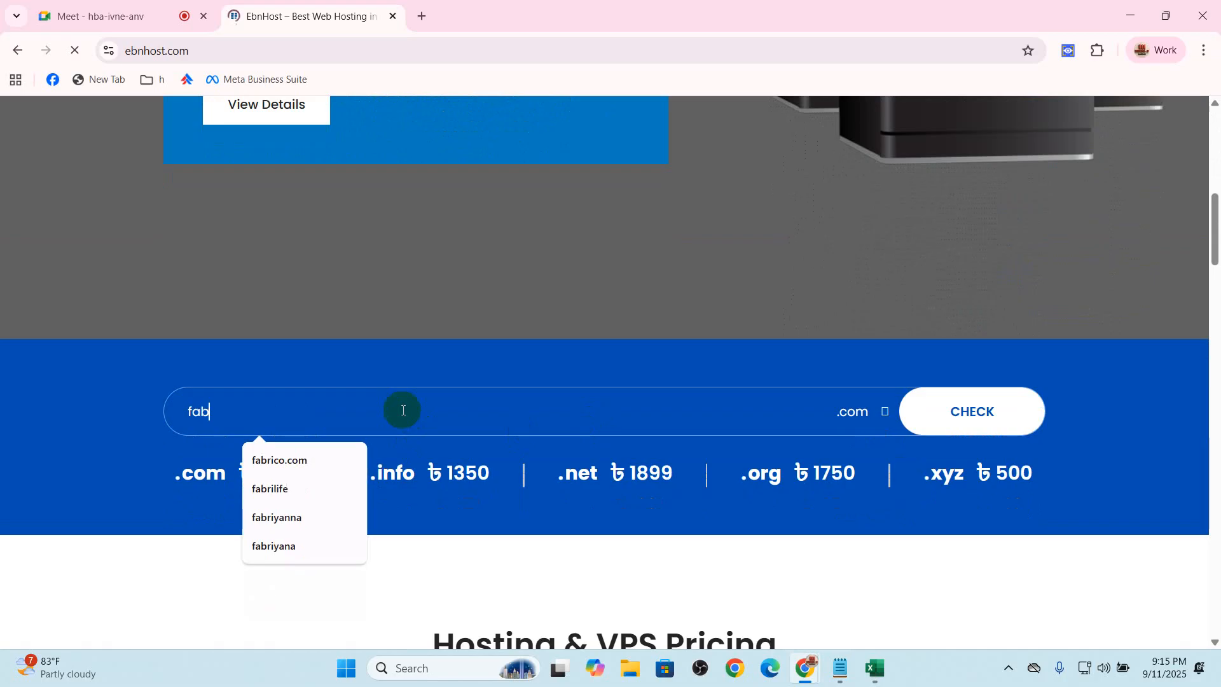
{"action": "type", "text": "o"}
{"action": "key", "text": "Return"}
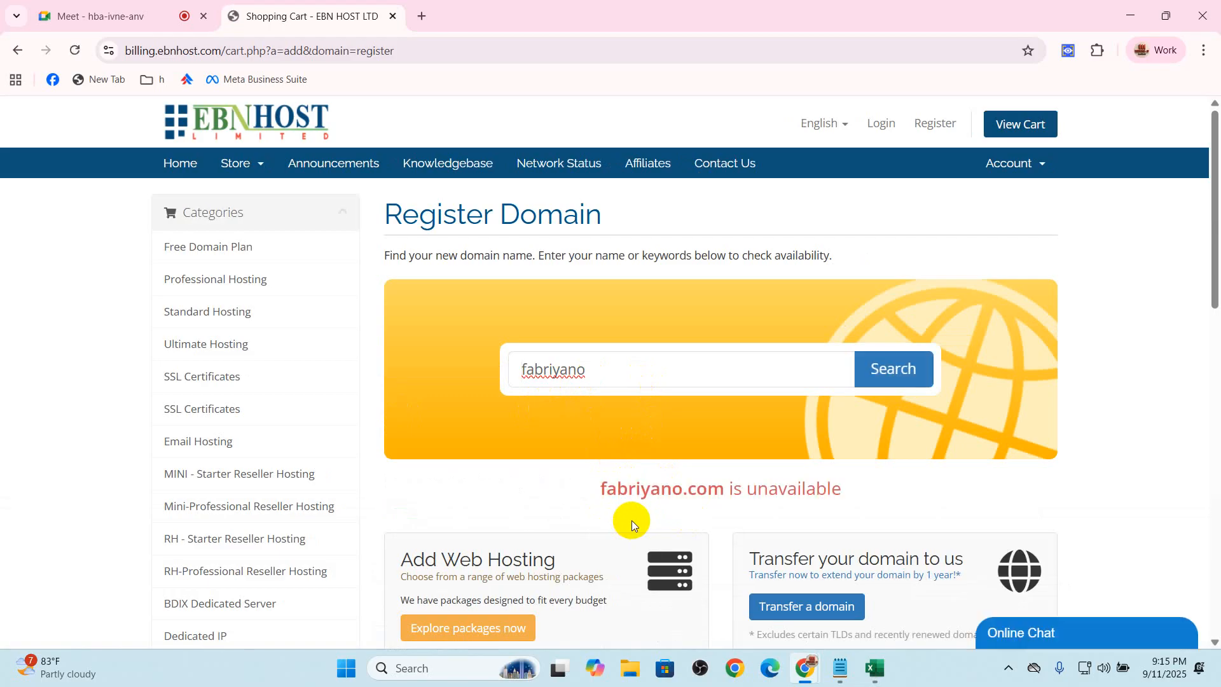
Check the availability of the domain "fabiyano", try "fabiyan", and search for "fabiyano" again
{"action": "left_click_drag", "start_coordinate": [616, 370], "coordinate": [429, 370]}
{"action": "type", "text": "fabiyano"}
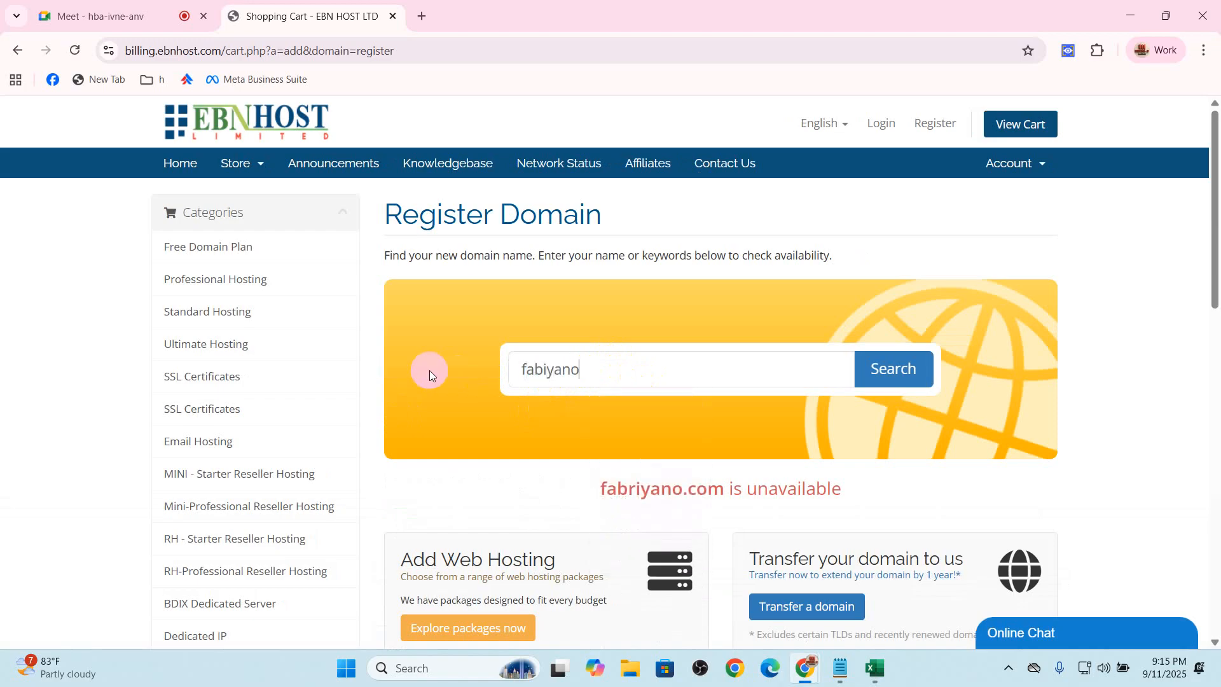
{"action": "key", "text": "Return"}
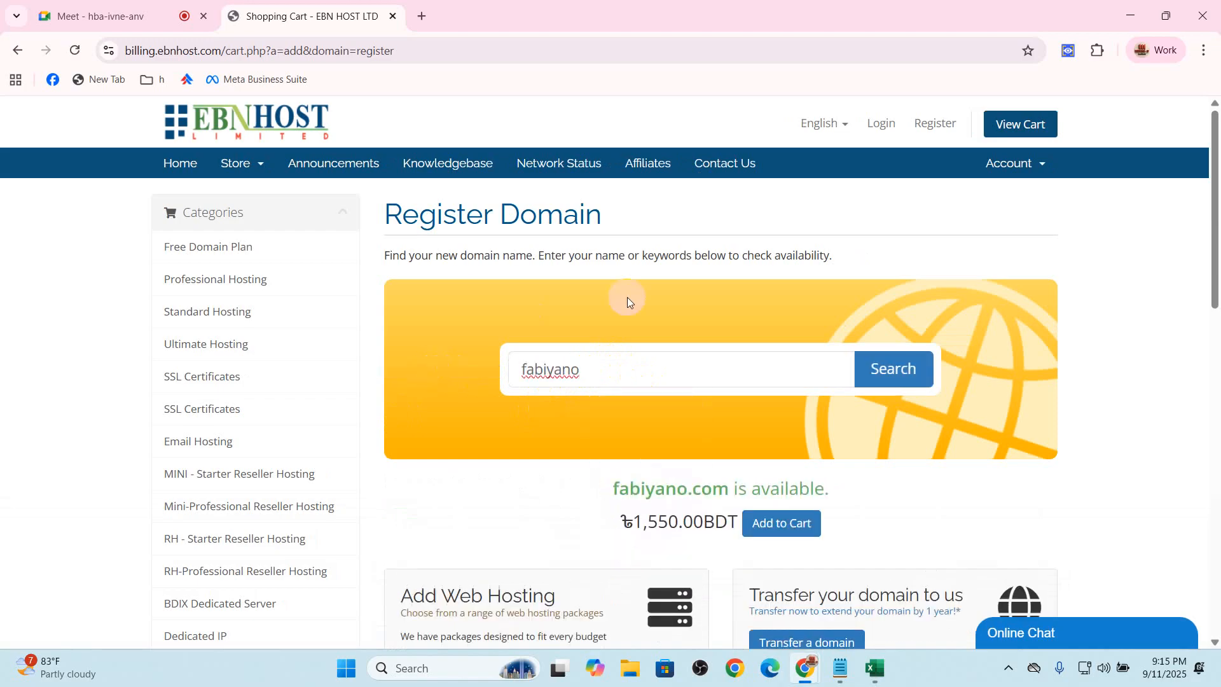
{"action": "key", "text": "BackSpace"}
{"action": "key", "text": "Return"}
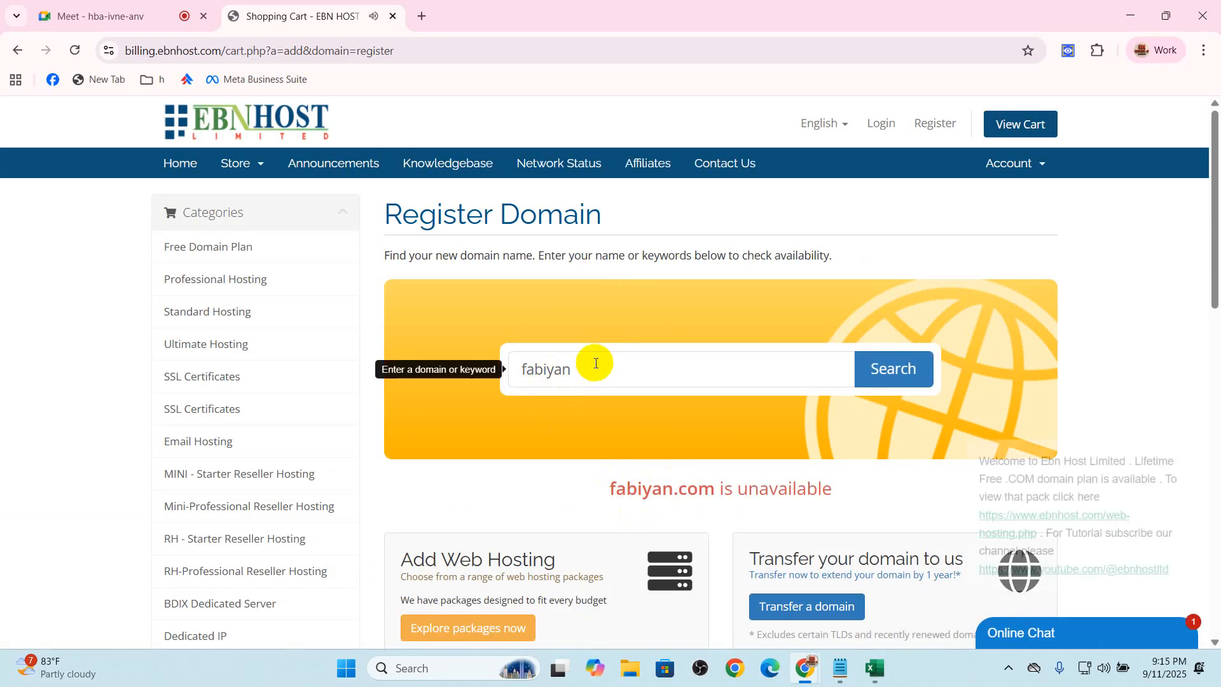
{"action": "type", "text": "o"}
{"action": "key", "text": "Return"}
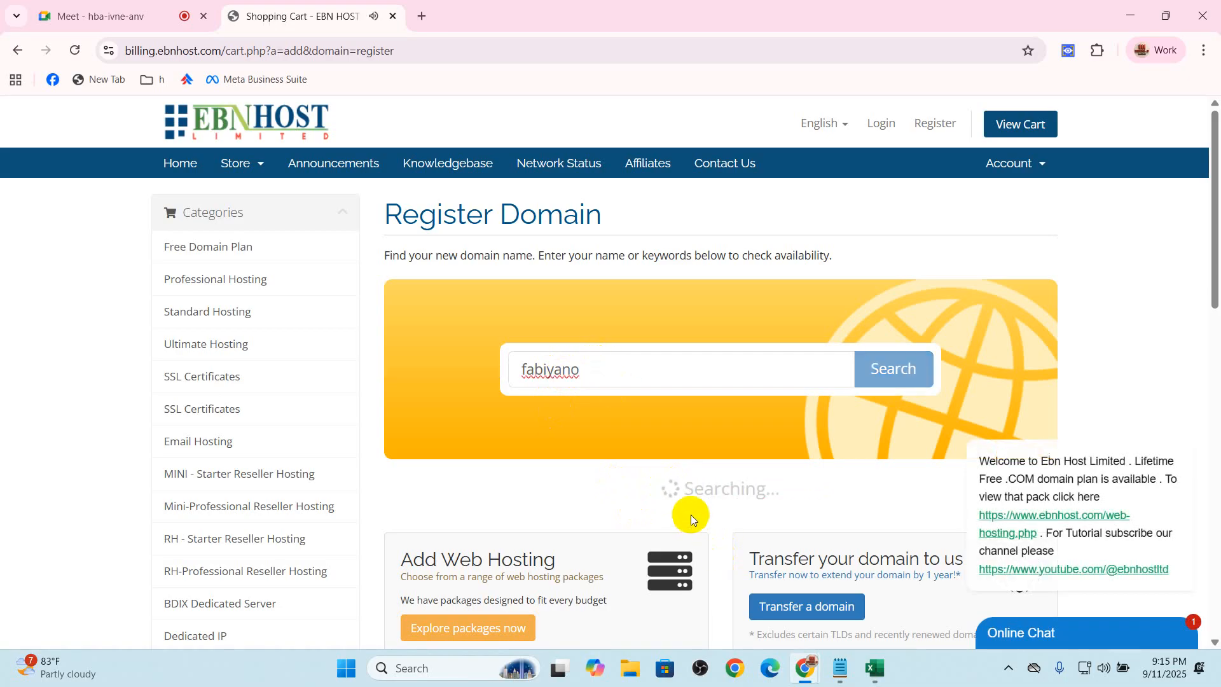
Highlight the availability result for fabiyano.com, and briefly check the Google Meet tab before returning to the domain page
{"action": "double_click", "coordinate": [693, 493]}
{"action": "left_click", "coordinate": [693, 492]}
{"action": "key", "text": "ctrl+c"}
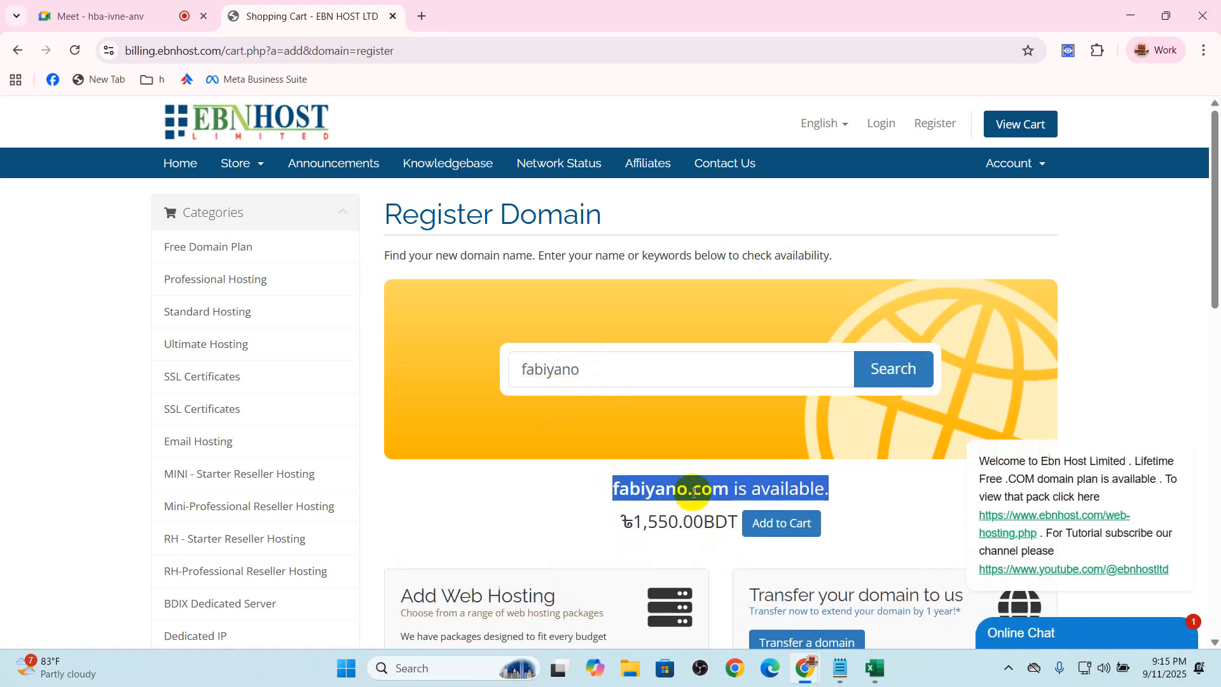
{"action": "left_click", "coordinate": [608, 495]}
{"action": "left_click_drag", "start_coordinate": [609, 494], "coordinate": [856, 497]}
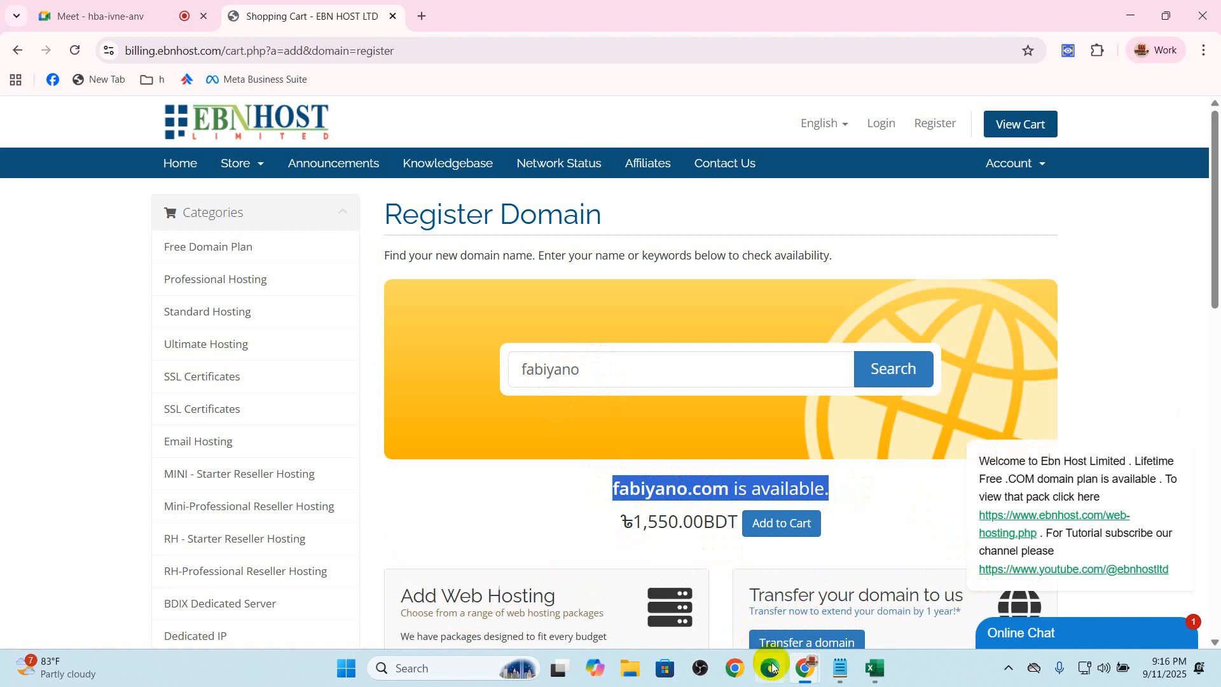
{"action": "left_click", "coordinate": [146, 15]}
{"action": "left_click", "coordinate": [292, 8]}
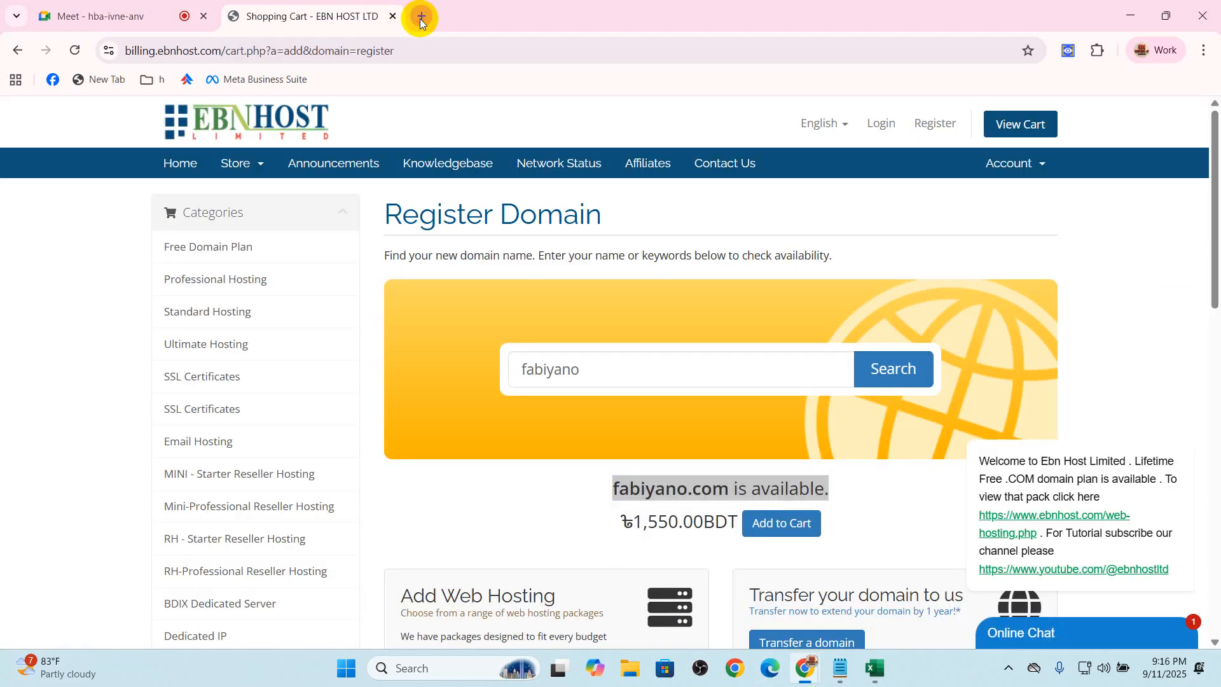
Open Facebook in a new browser tab, go to the Pages section, and close the group chat popup
{"action": "left_click", "coordinate": [420, 17]}
{"action": "type", "text": "f"}
{"action": "key", "text": "Return"}
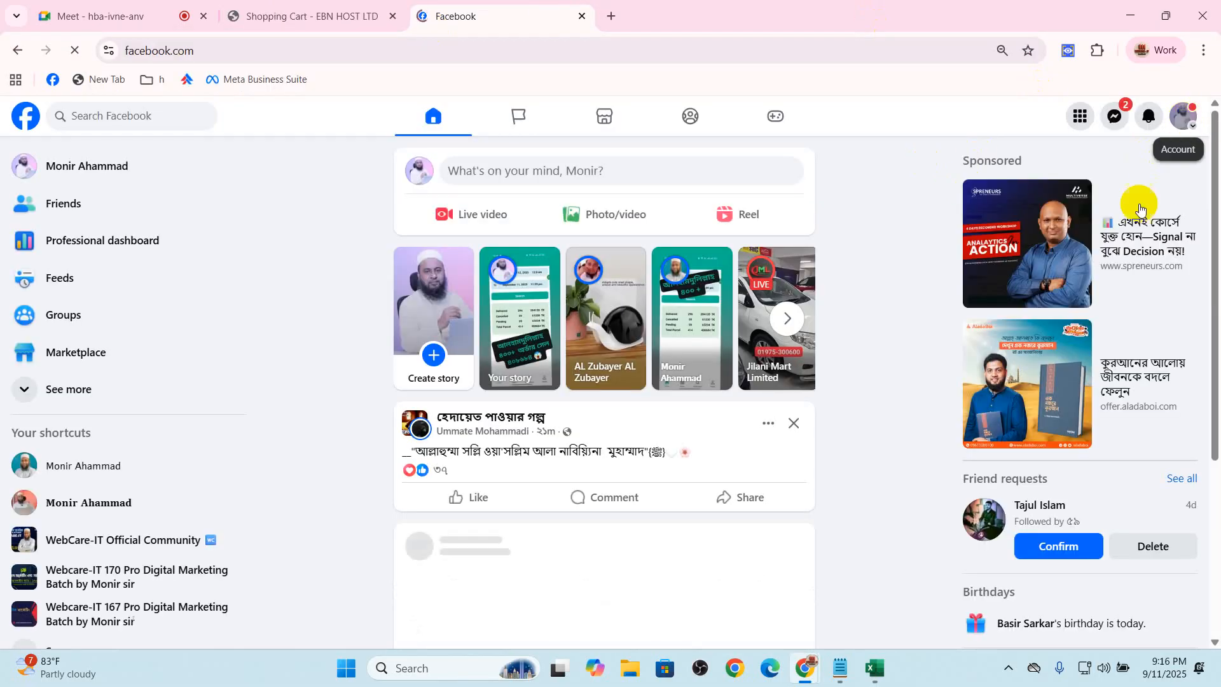
{"action": "left_click", "coordinate": [1183, 117]}
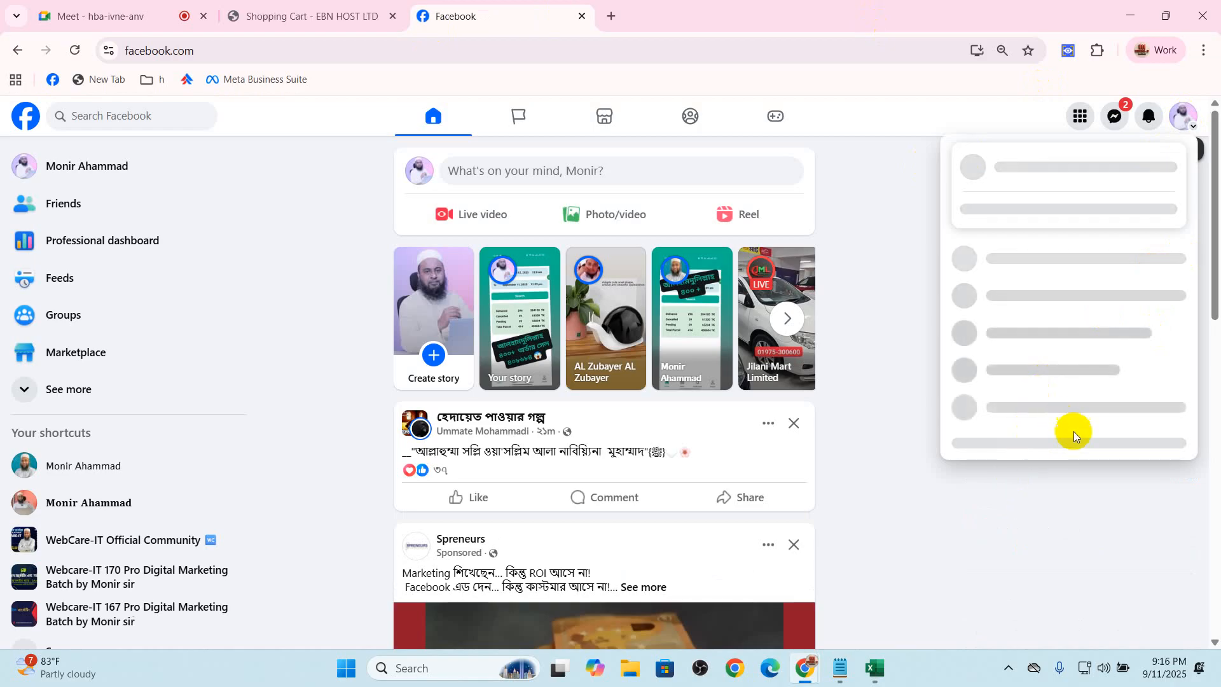
{"action": "left_click", "coordinate": [78, 390]}
{"action": "scroll", "coordinate": [128, 432], "scroll_direction": "down", "scroll_amount": 3}
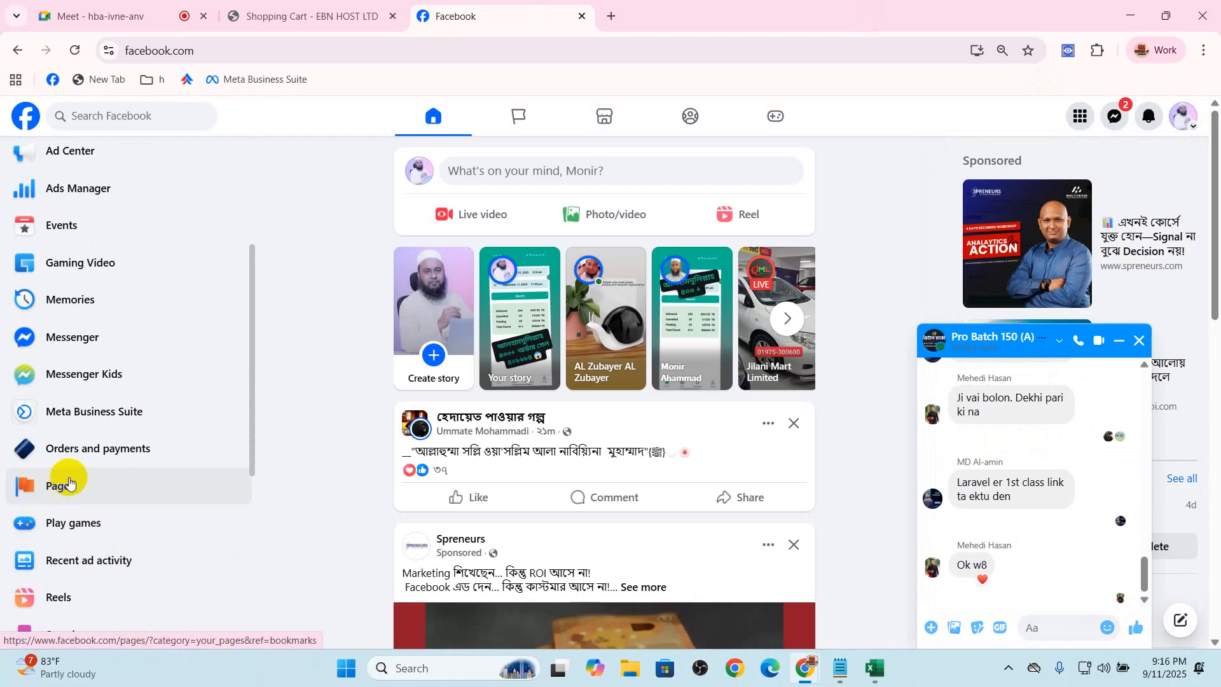
{"action": "left_click", "coordinate": [66, 485]}
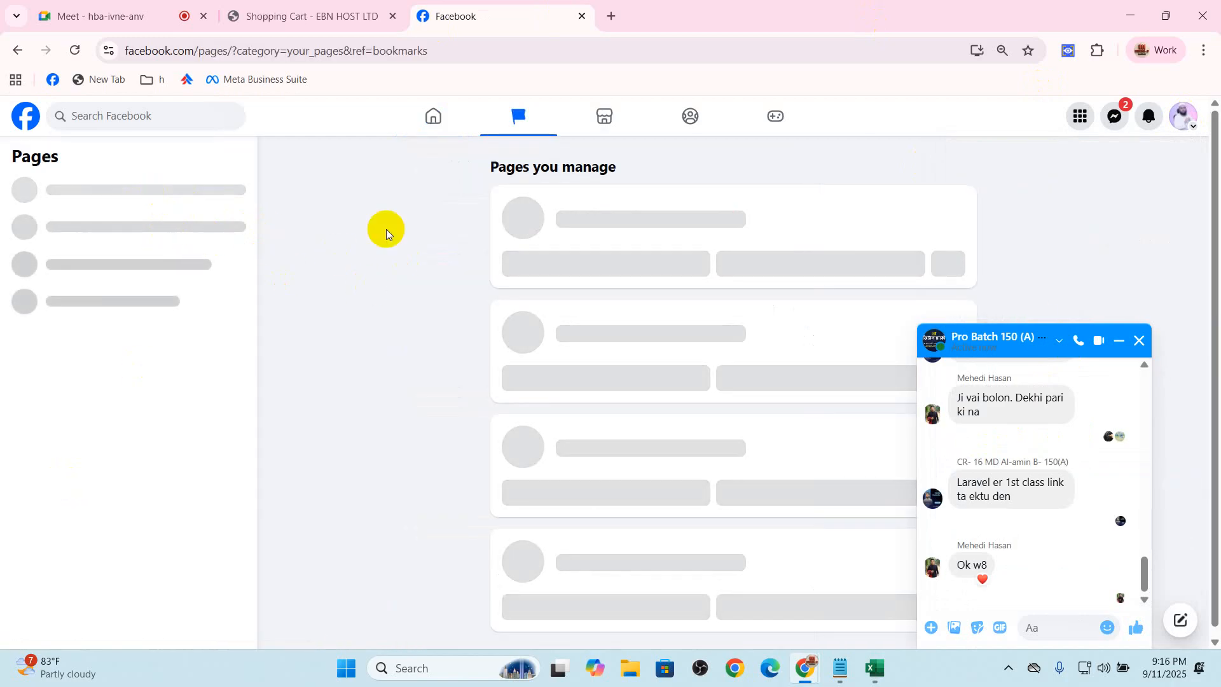
{"action": "left_click", "coordinate": [1139, 340]}
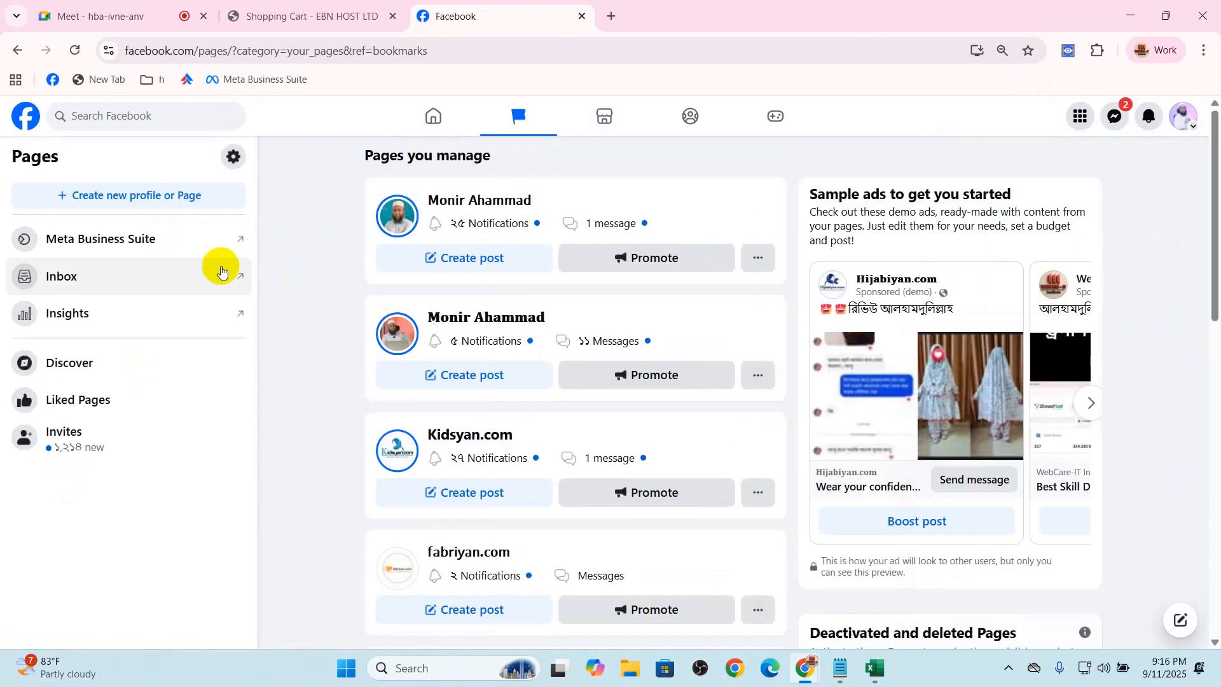
Start creating a new Public Page and proceed to the Page details form
{"action": "left_click", "coordinate": [150, 194]}
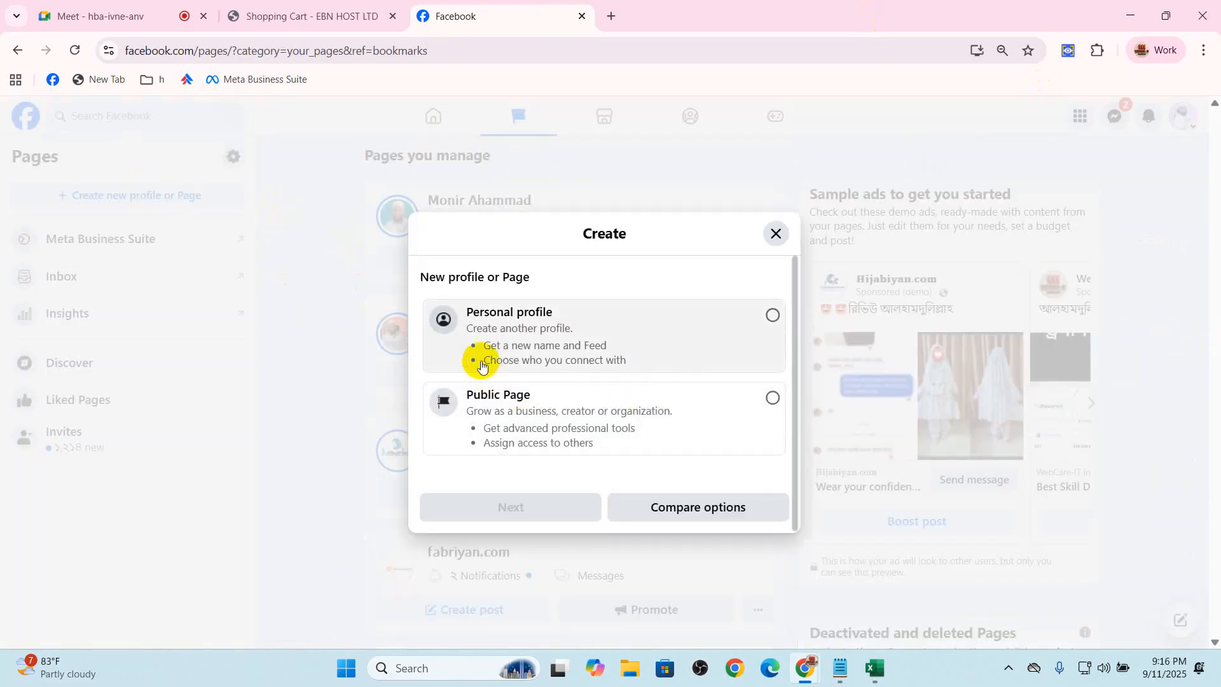
{"action": "left_click", "coordinate": [544, 410]}
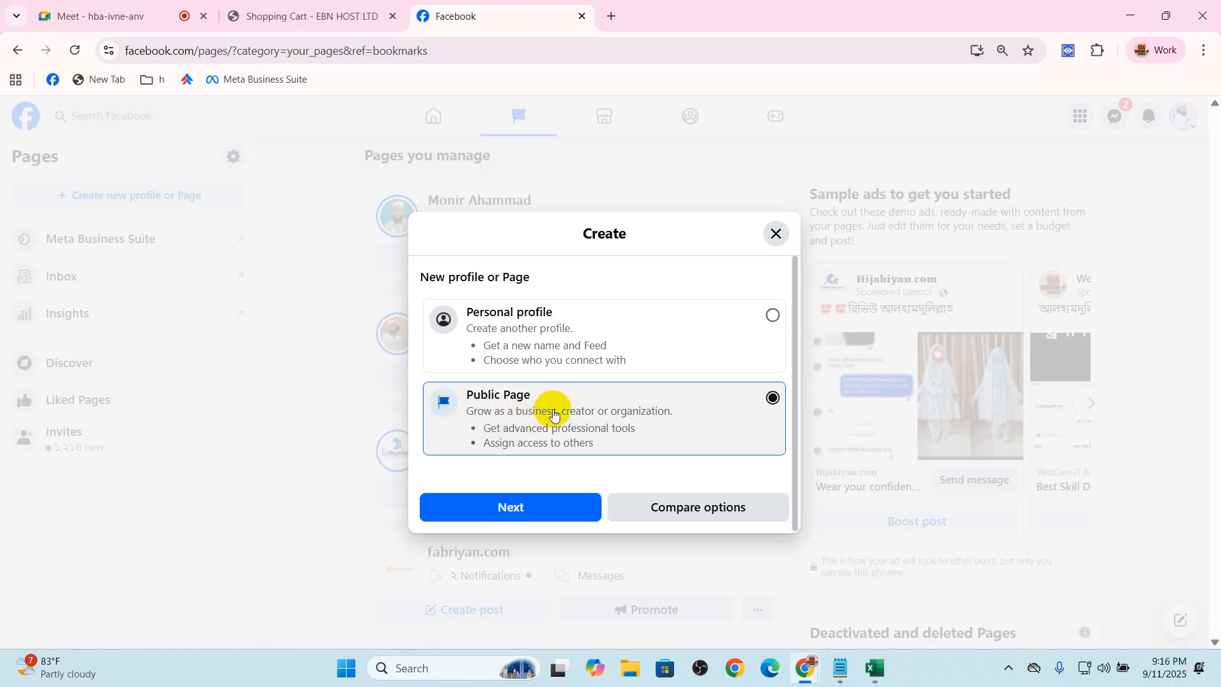
{"action": "left_click", "coordinate": [521, 514]}
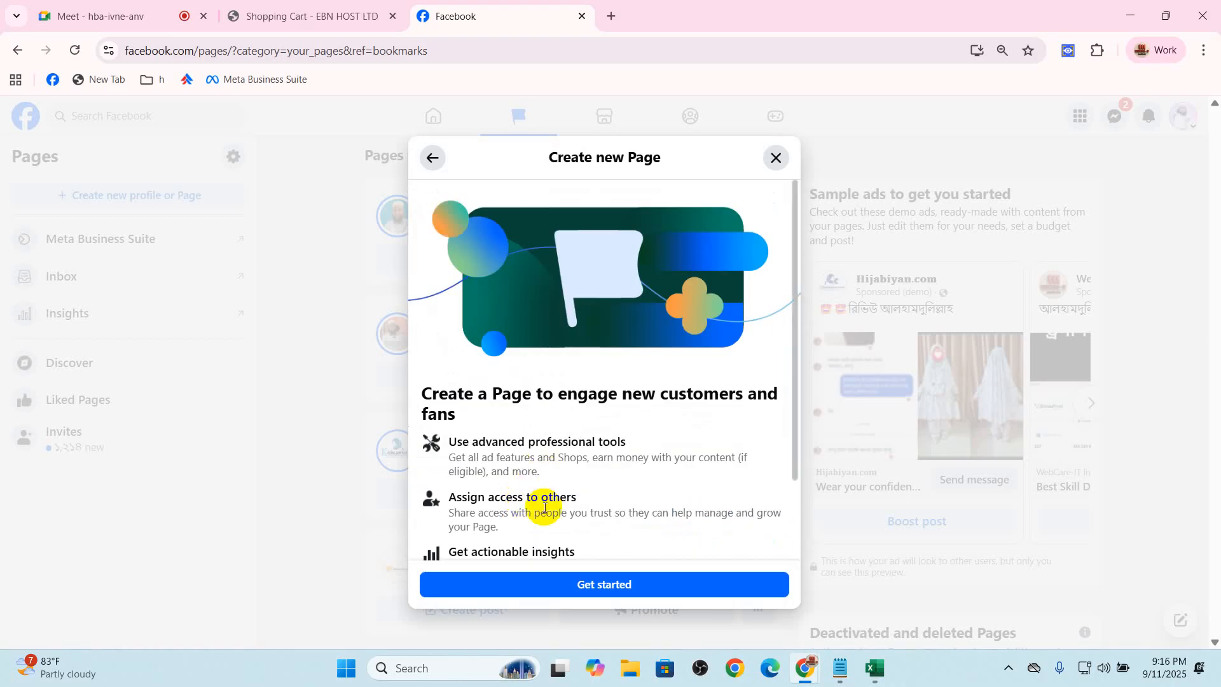
{"action": "left_click", "coordinate": [608, 583]}
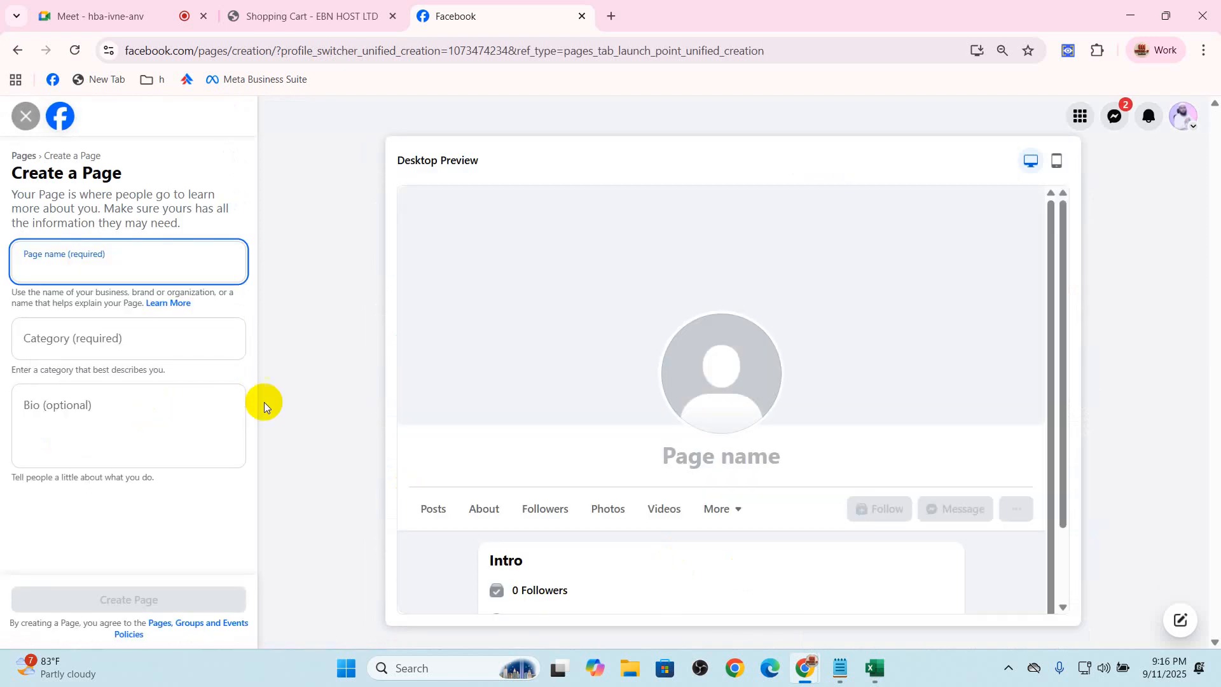
Enter "Fabiyano.com" as the Page name from the copied domain text, and make the category entry active
{"action": "key", "text": "ctrl+v"}
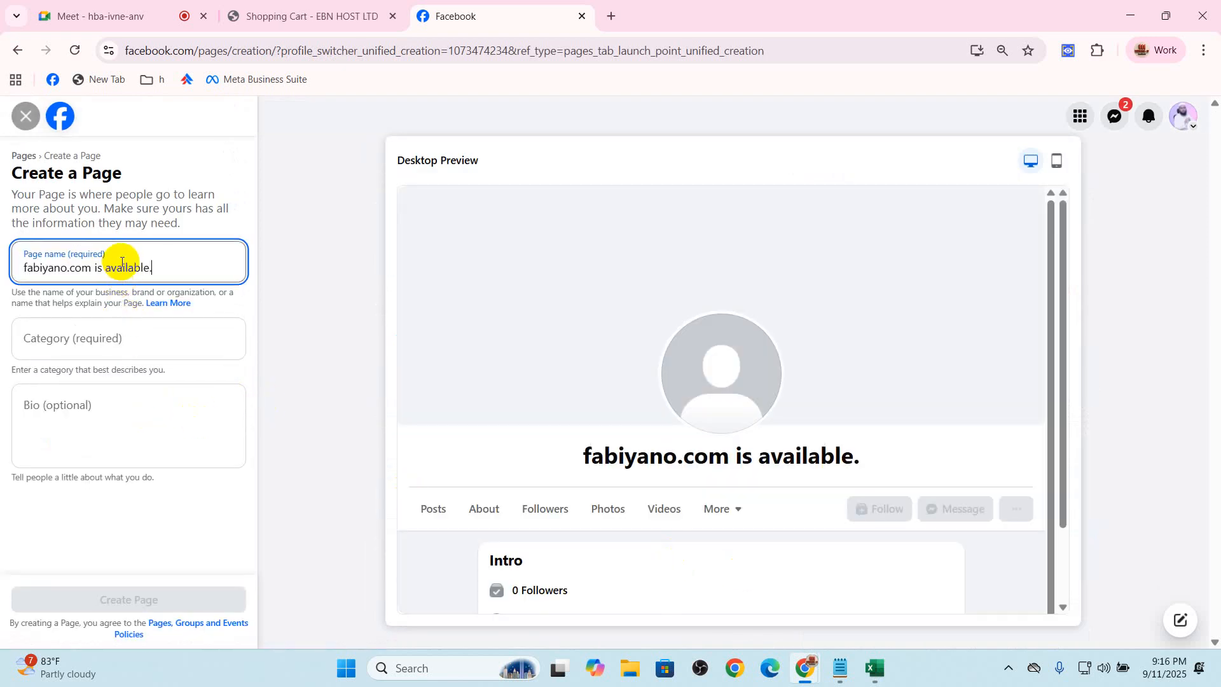
{"action": "left_click_drag", "start_coordinate": [98, 267], "coordinate": [199, 266]}
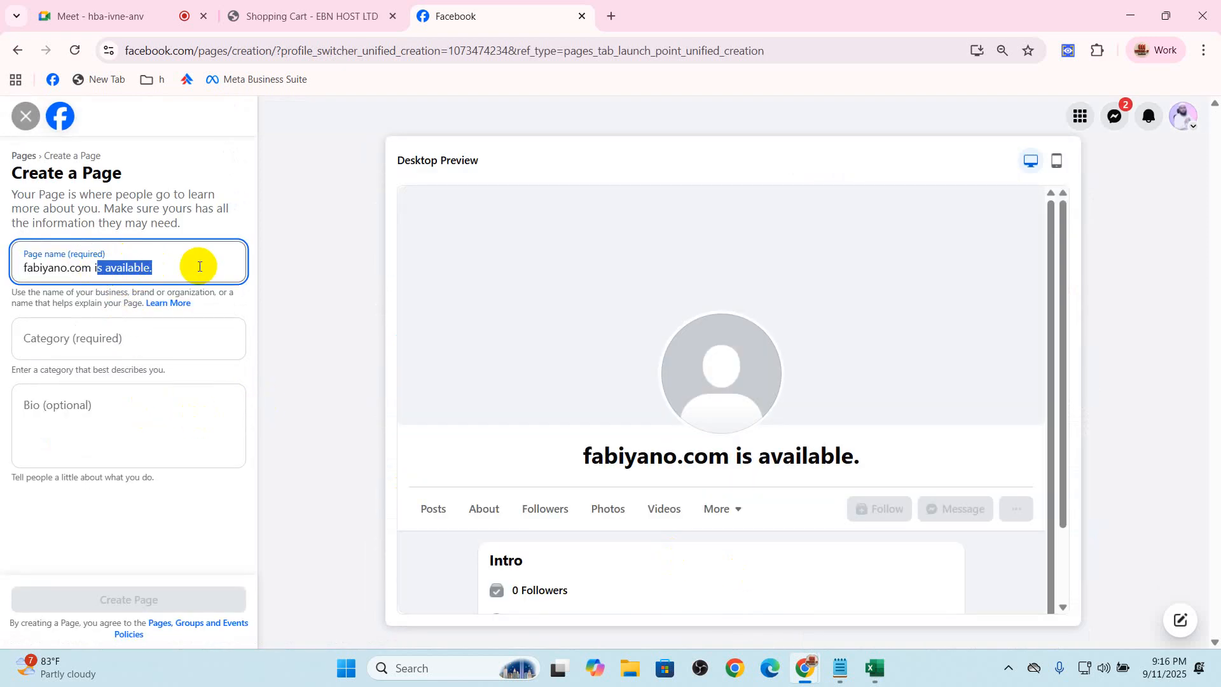
{"action": "key", "text": "BackSpace"}
{"action": "key", "text": "BackSpace"}
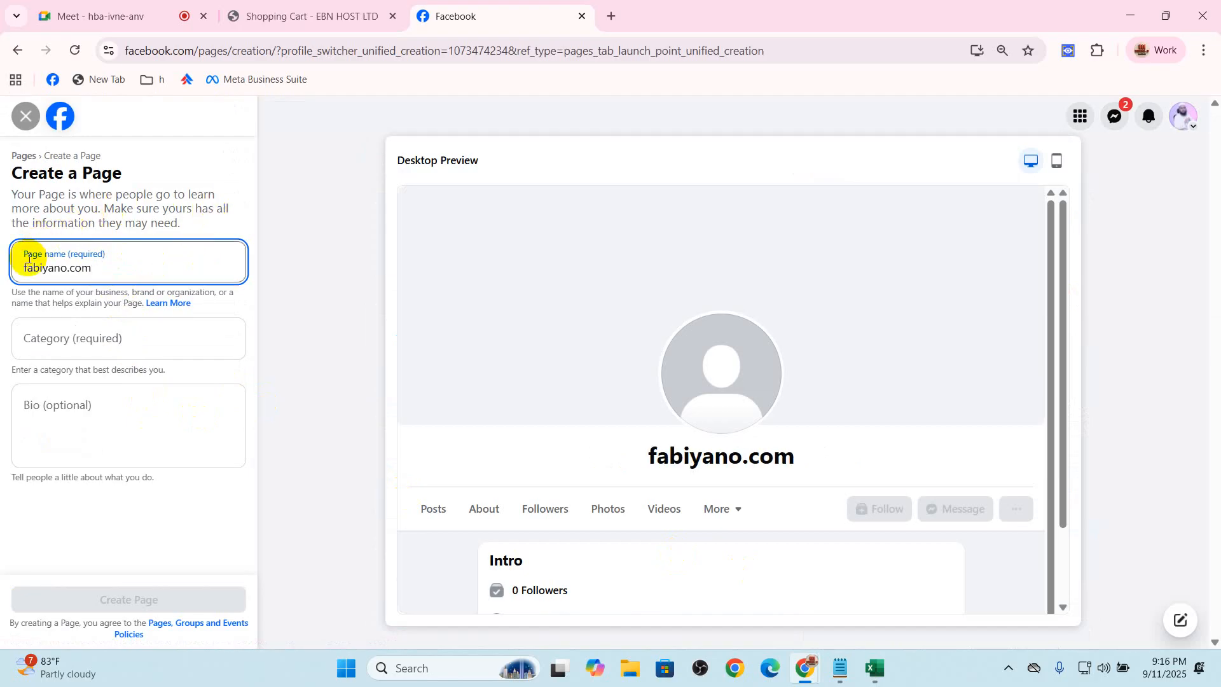
{"action": "left_click", "coordinate": [26, 267]}
{"action": "key", "text": "BackSpace"}
{"action": "type", "text": "F"}
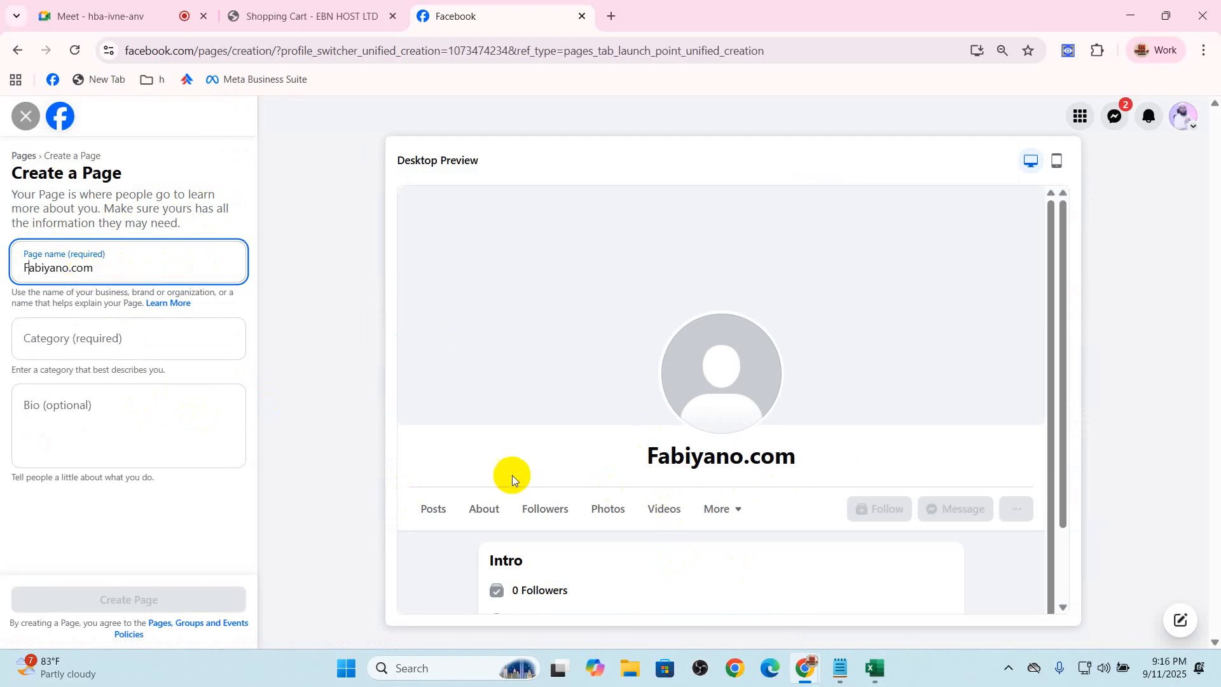
{"action": "left_click", "coordinate": [61, 342]}
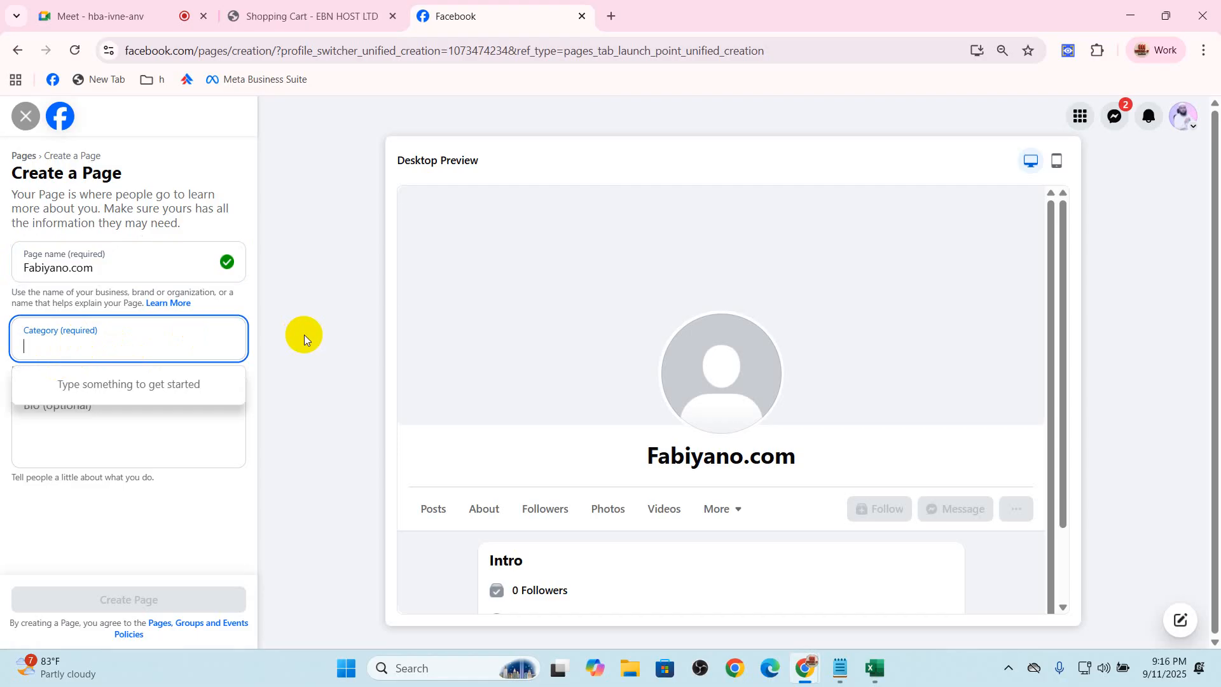
Switch to the Google Meet call, allow contributors' microphones briefly before disabling them again, and admit the waiting participant
{"action": "left_click", "coordinate": [95, 15]}
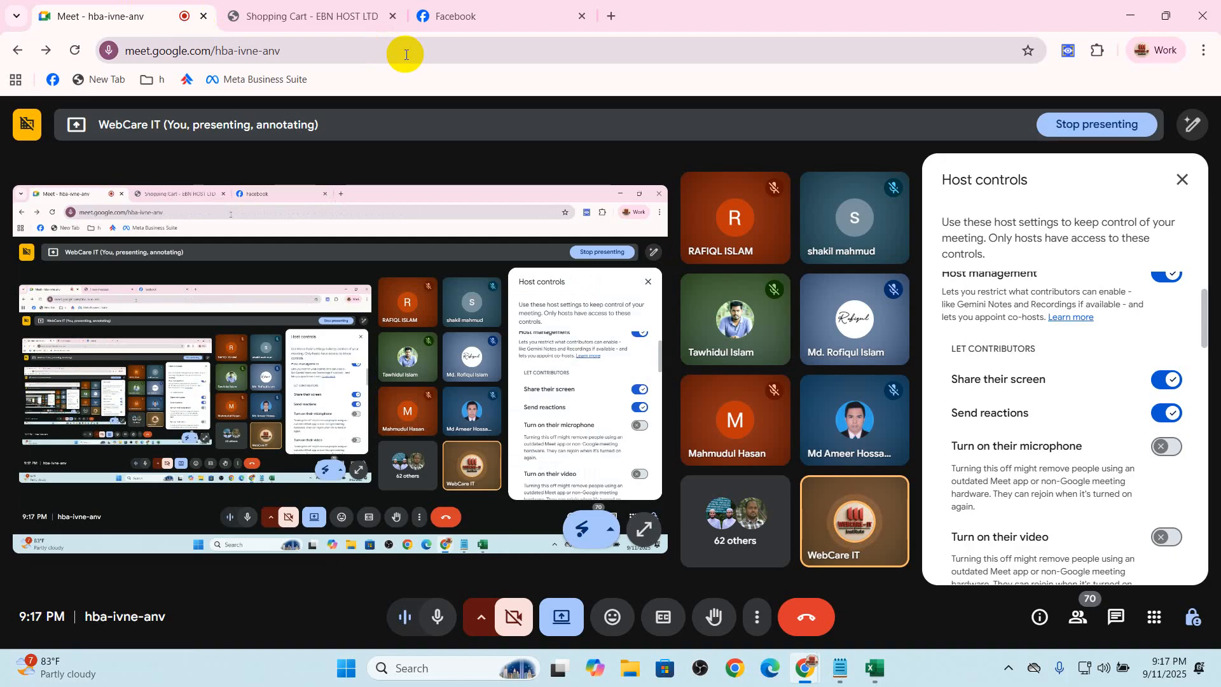
{"action": "left_click", "coordinate": [1167, 449]}
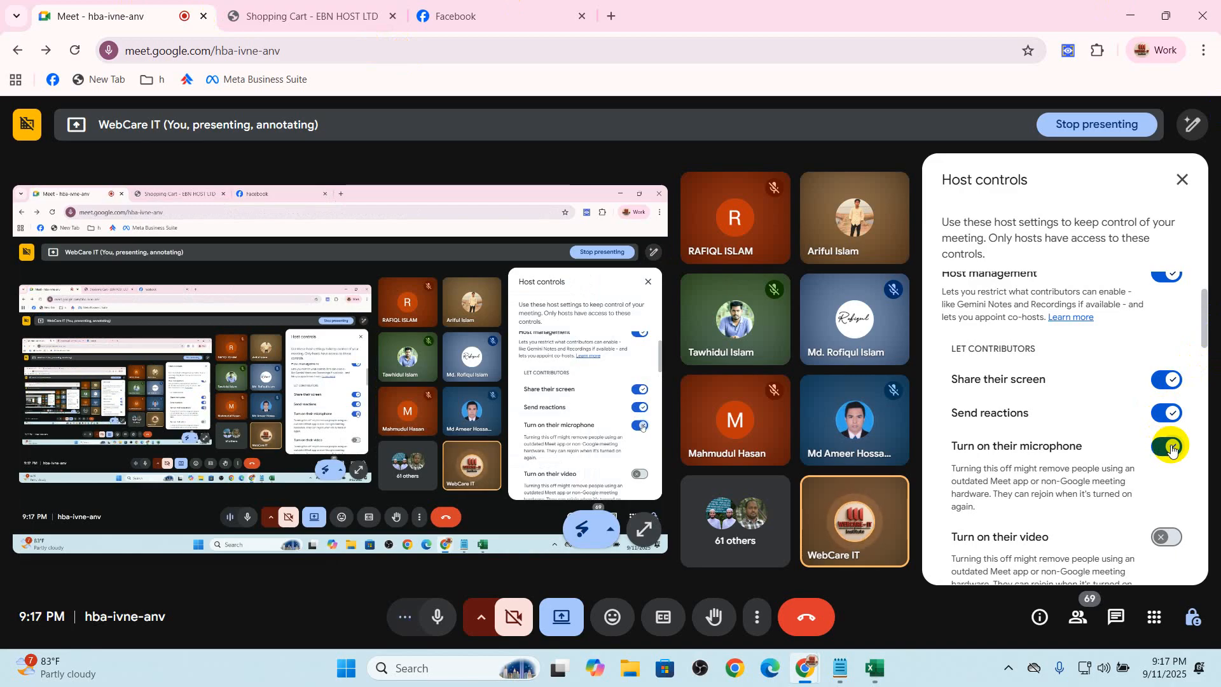
{"action": "left_click", "coordinate": [1172, 449]}
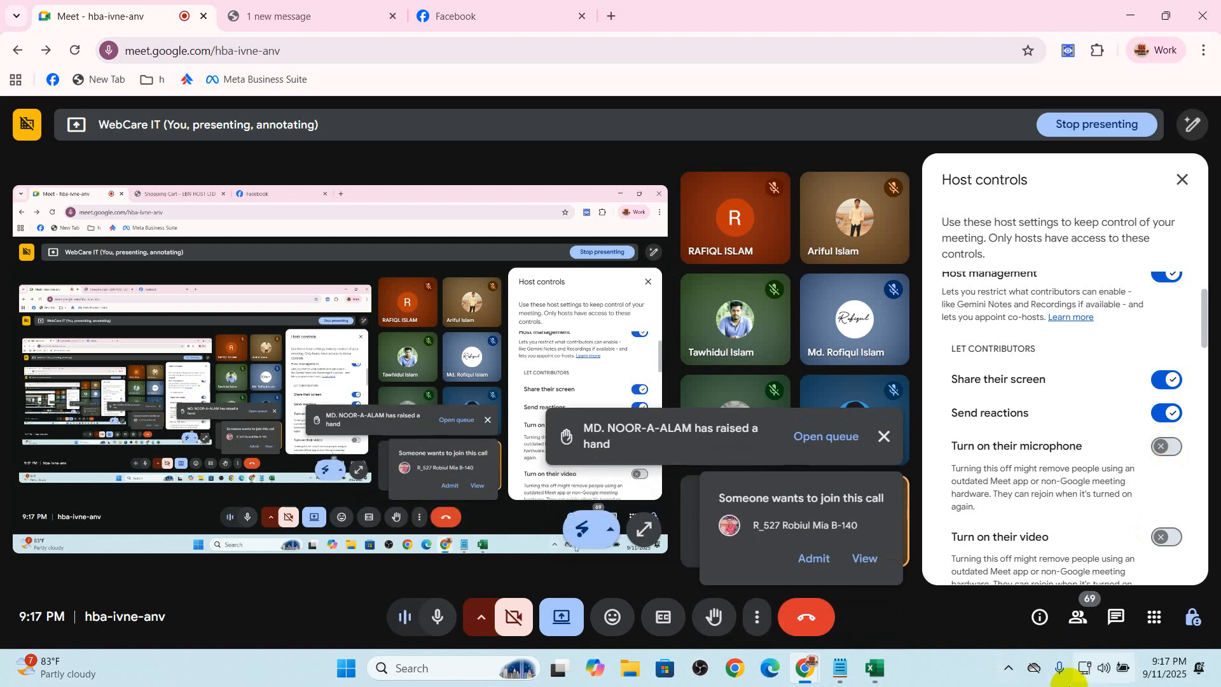
{"action": "left_click", "coordinate": [813, 558]}
{"action": "left_click", "coordinate": [818, 564]}
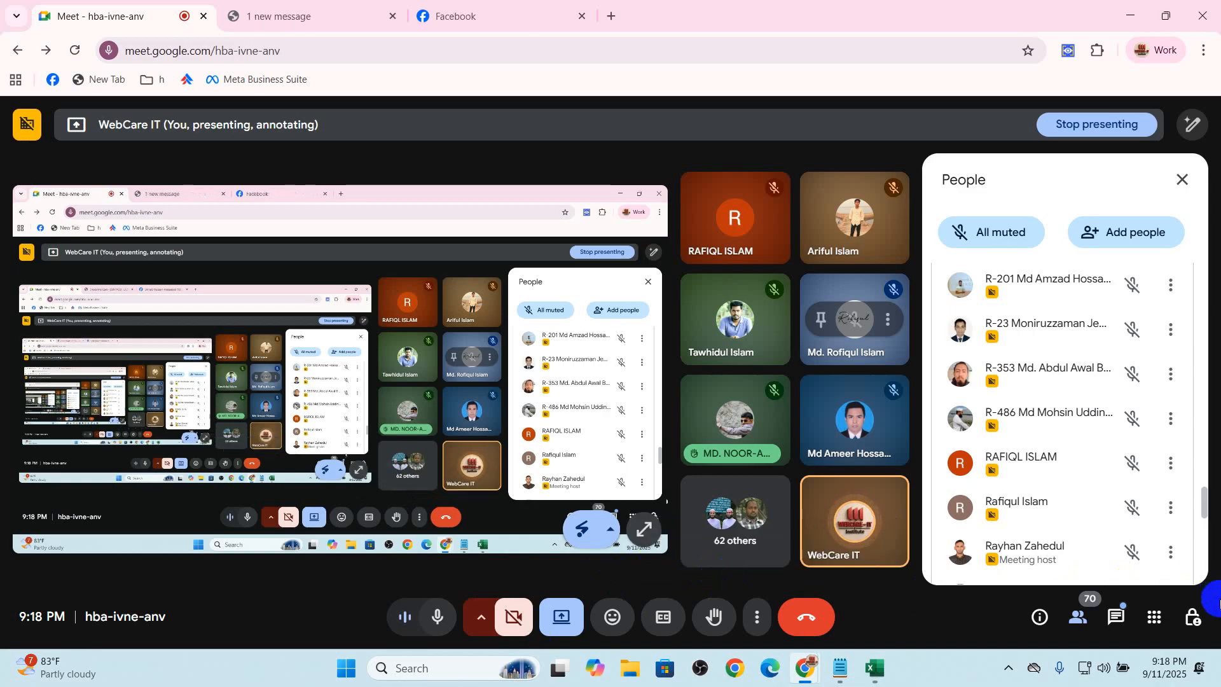
Review the meeting's host controls and the list of participants
{"action": "left_click", "coordinate": [1193, 617]}
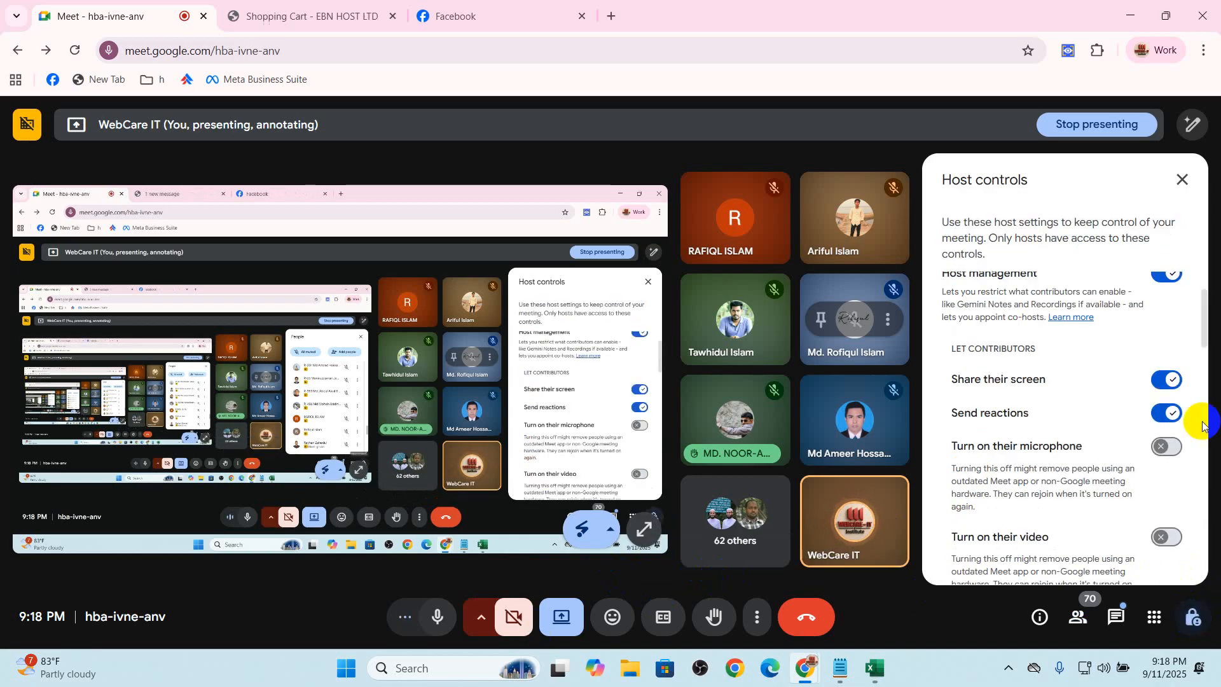
{"action": "left_click", "coordinate": [1078, 616]}
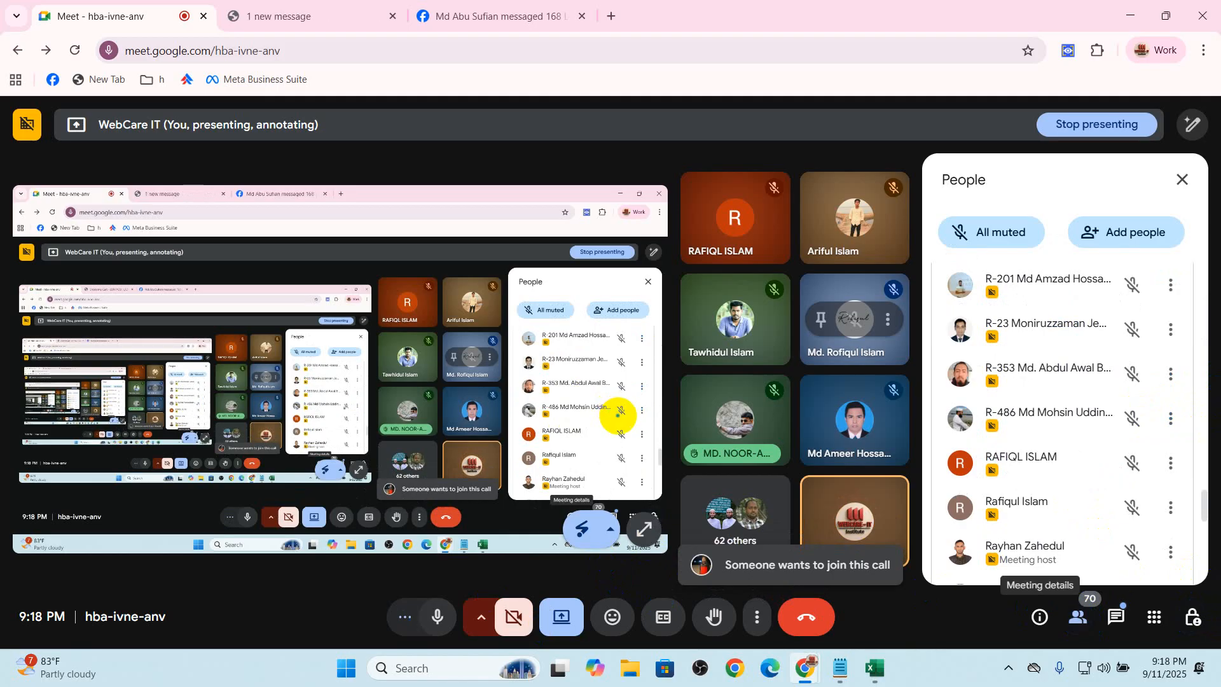
{"action": "scroll", "coordinate": [747, 286], "scroll_direction": "up", "scroll_amount": 1}
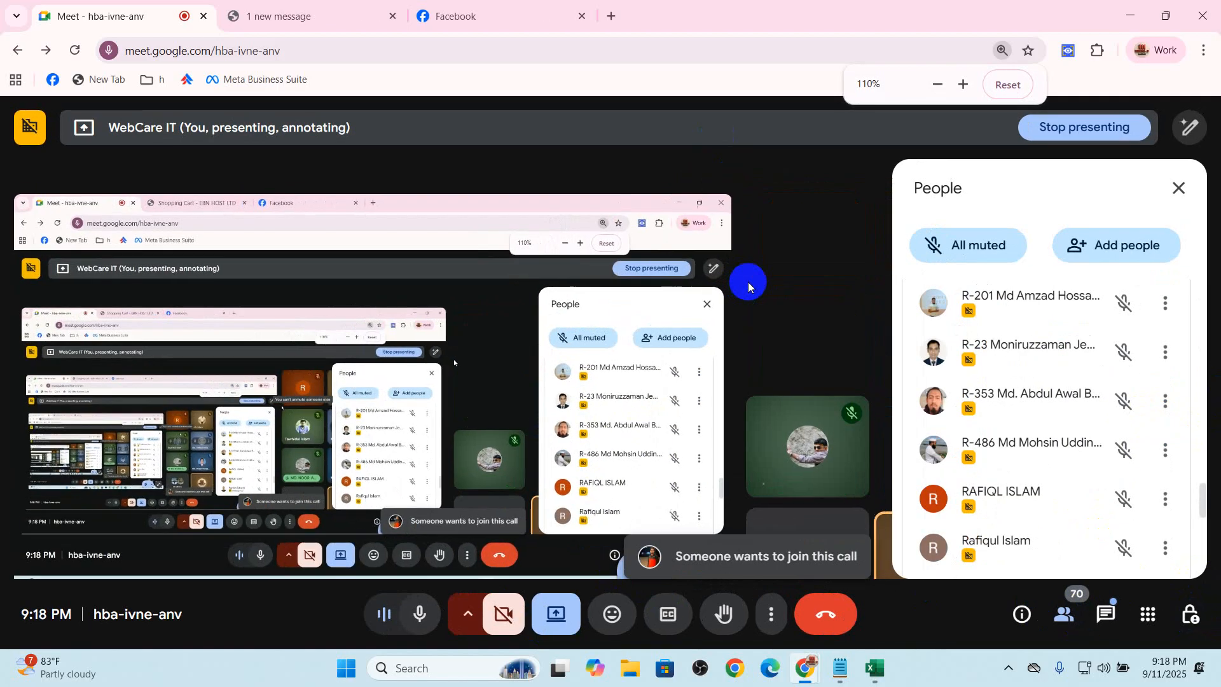
{"action": "scroll", "coordinate": [748, 281], "scroll_direction": "down", "scroll_amount": 1}
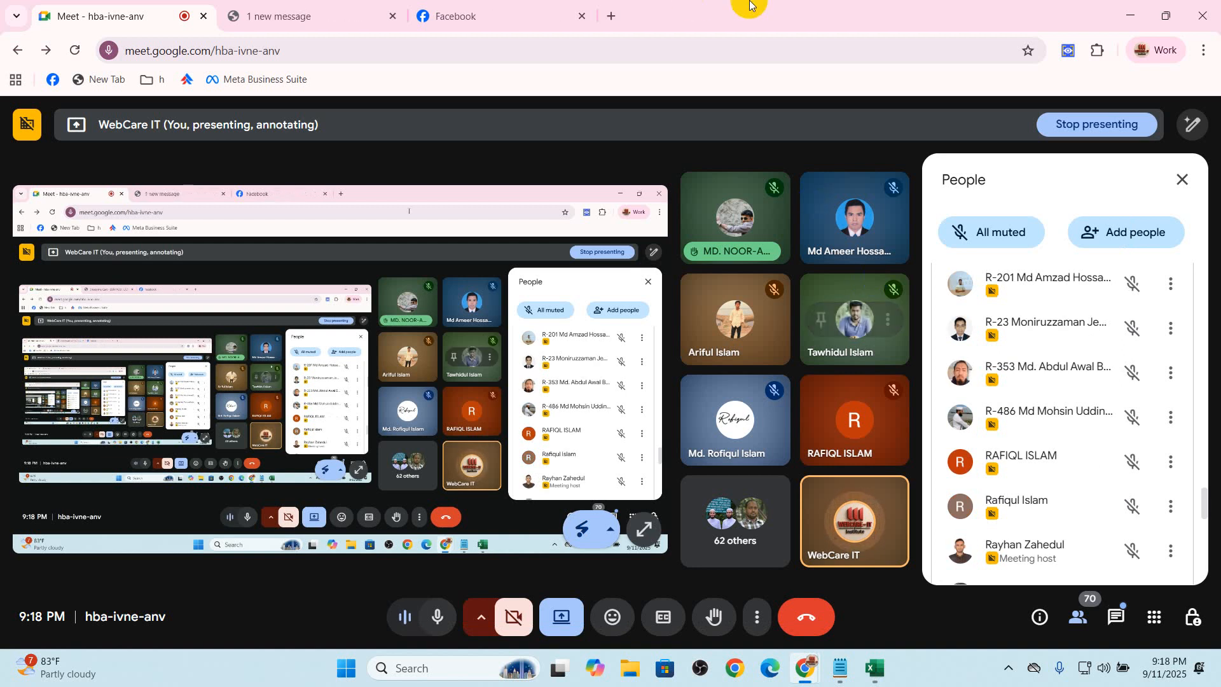
Open droploo.com in a new tab and view the product page of the Kids Cotton Khimar Set KCK107
{"action": "left_click", "coordinate": [614, 18]}
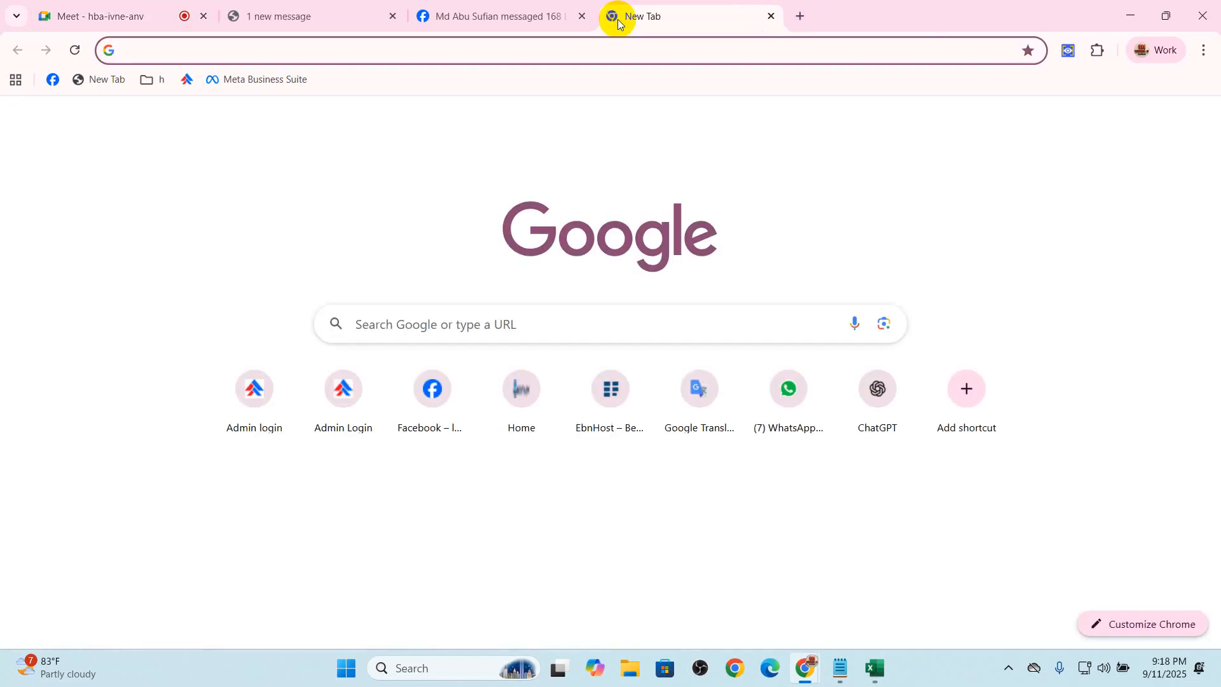
{"action": "type", "text": "dr"}
{"action": "key", "text": "Return"}
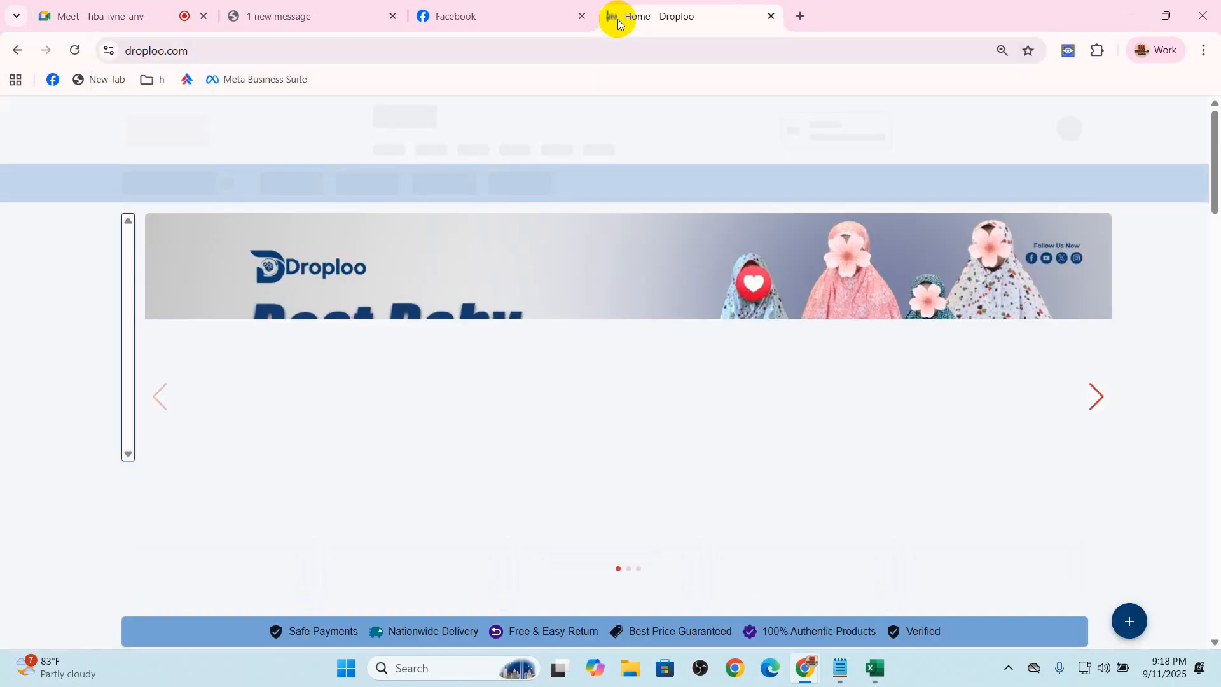
{"action": "scroll", "coordinate": [833, 365], "scroll_direction": "down", "scroll_amount": 5}
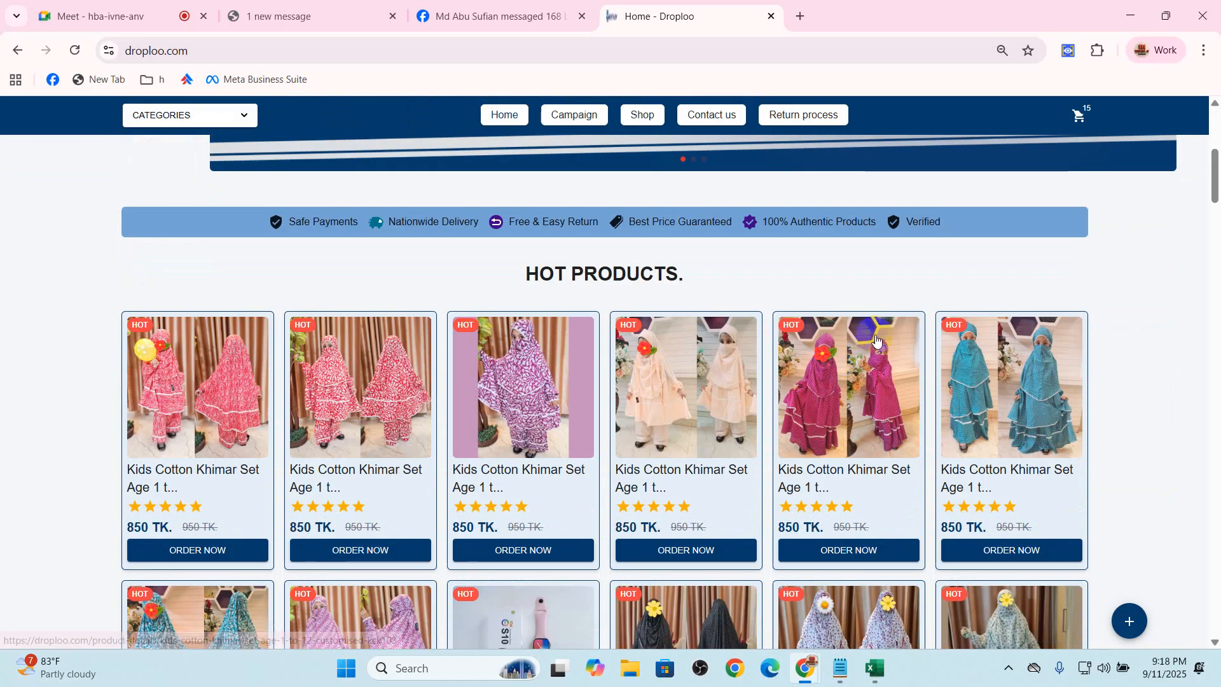
{"action": "left_click", "coordinate": [222, 405]}
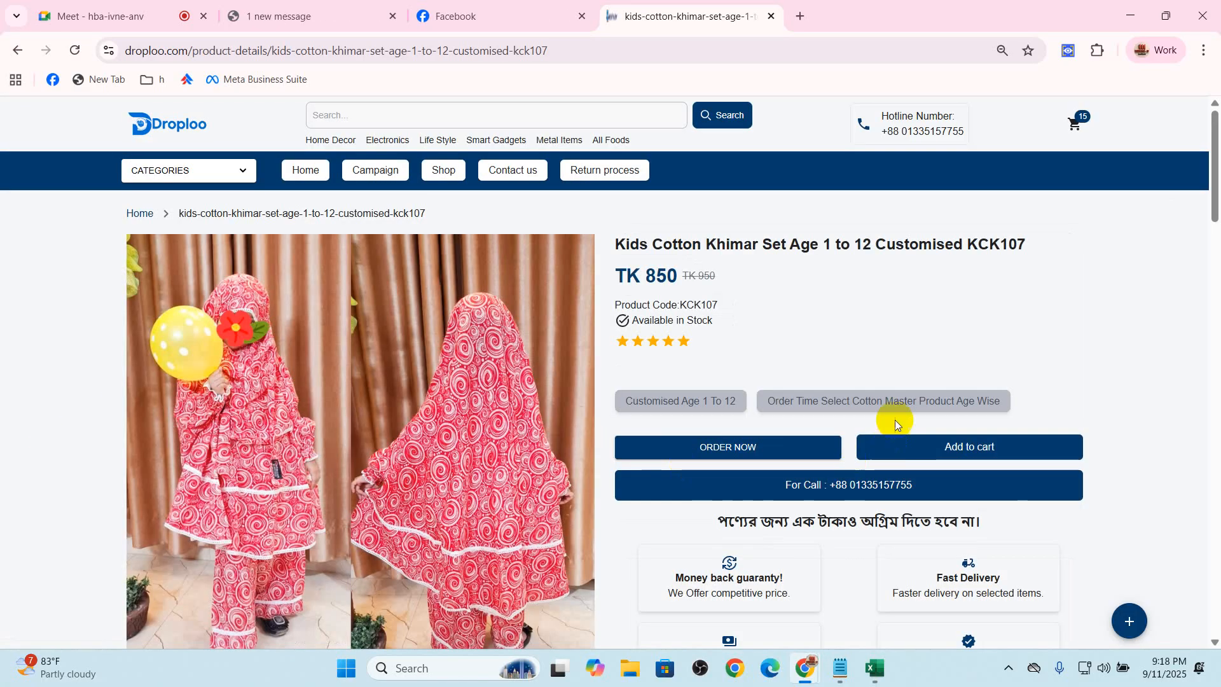
{"action": "scroll", "coordinate": [191, 272], "scroll_direction": "down", "scroll_amount": 2}
Return to the Google Meet call, toggle the contributors' microphone permission in the host controls, and admit the waiting participant
{"action": "left_click", "coordinate": [416, 5]}
{"action": "left_click", "coordinate": [325, 8]}
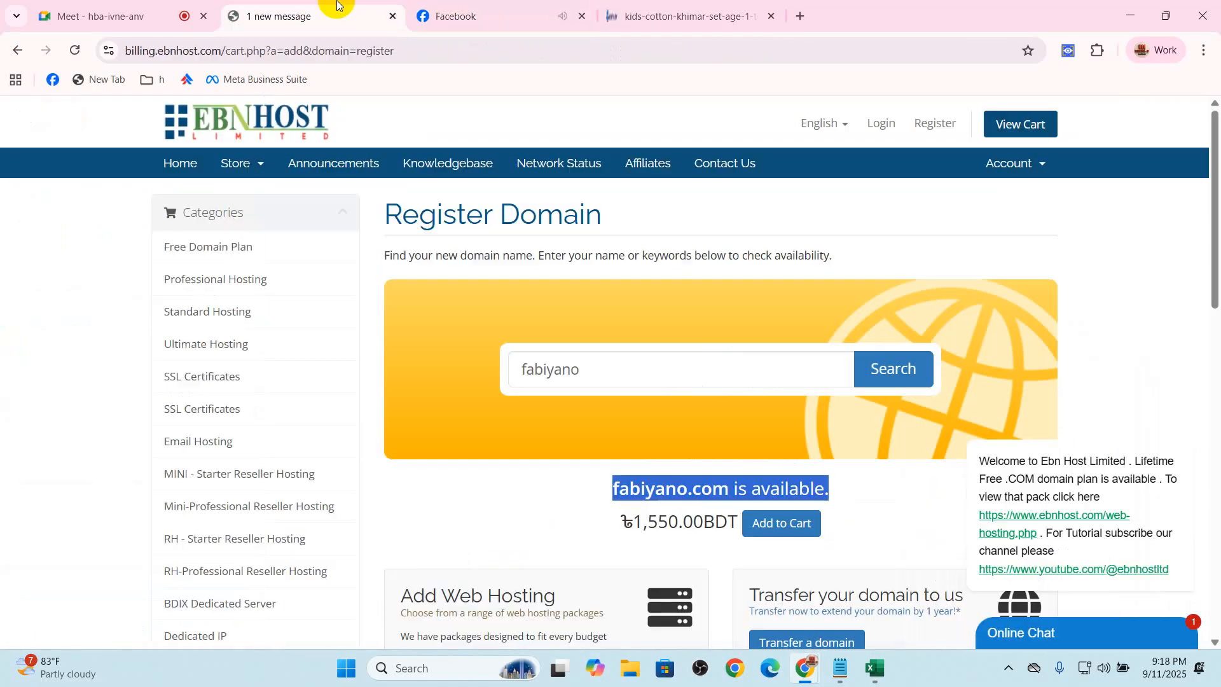
{"action": "left_click", "coordinate": [127, 15]}
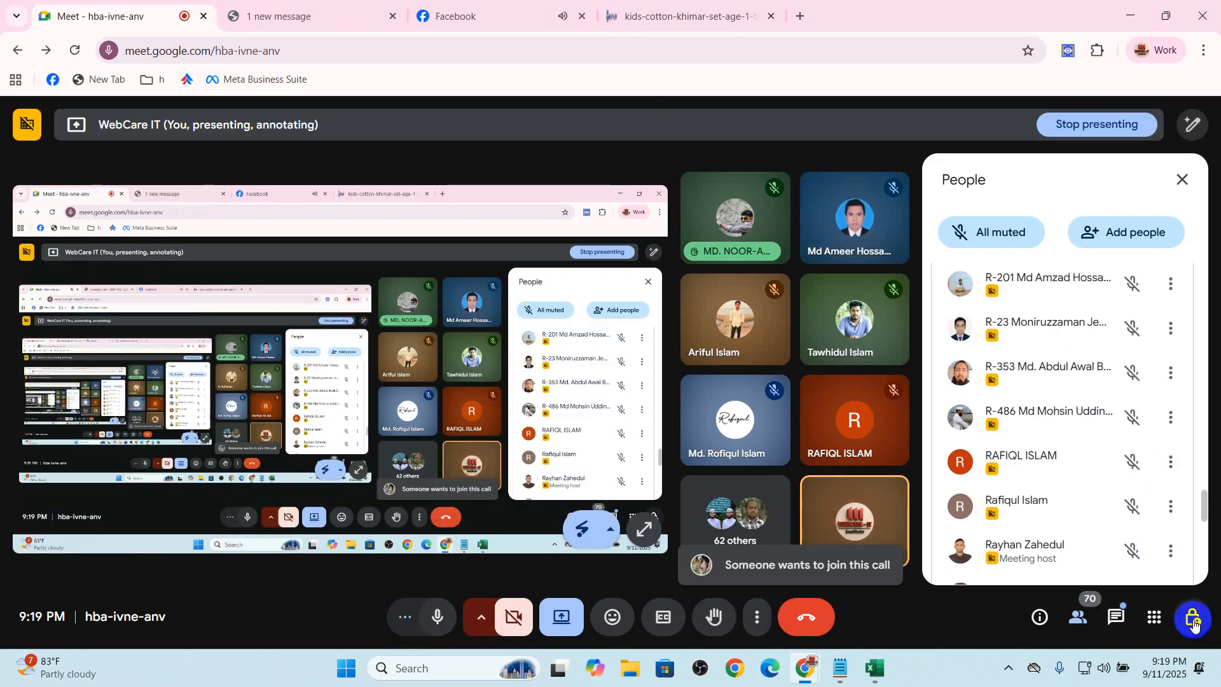
{"action": "left_click", "coordinate": [1192, 622]}
{"action": "left_click", "coordinate": [705, 11]}
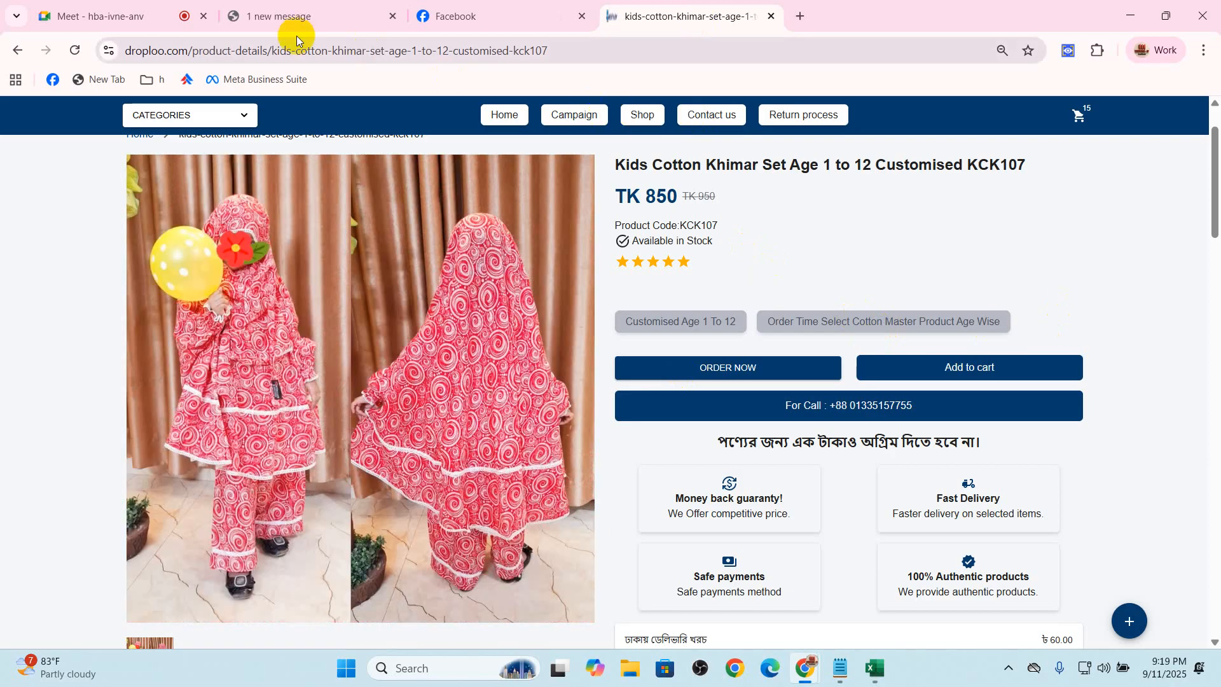
{"action": "left_click", "coordinate": [102, 16]}
{"action": "left_click", "coordinate": [1171, 450]}
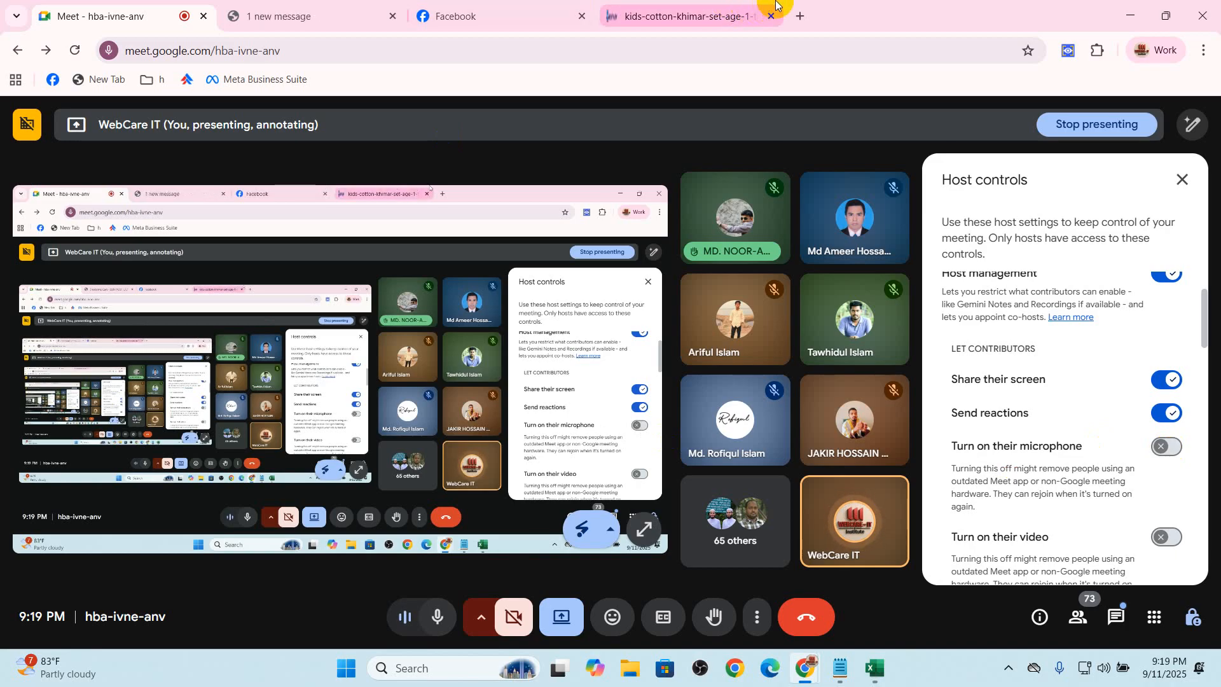
{"action": "left_click", "coordinate": [813, 561]}
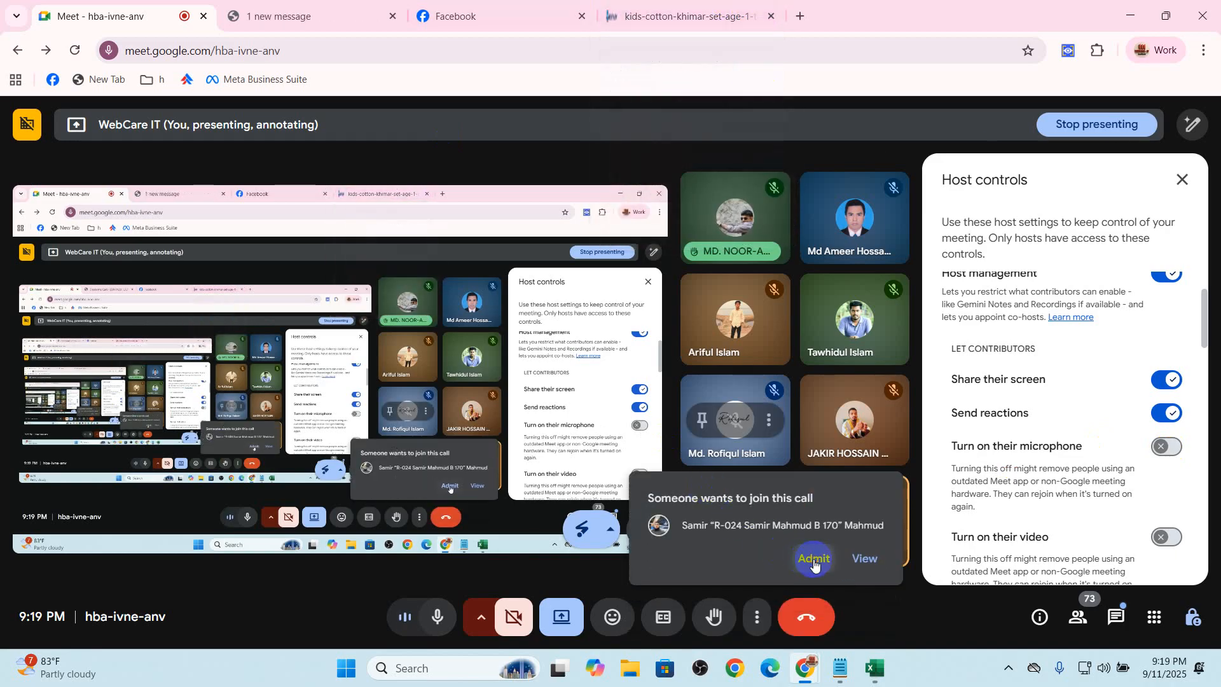
Switch back to the Droploo site, open its Shop page, and browse the product listings
{"action": "left_click", "coordinate": [674, 16]}
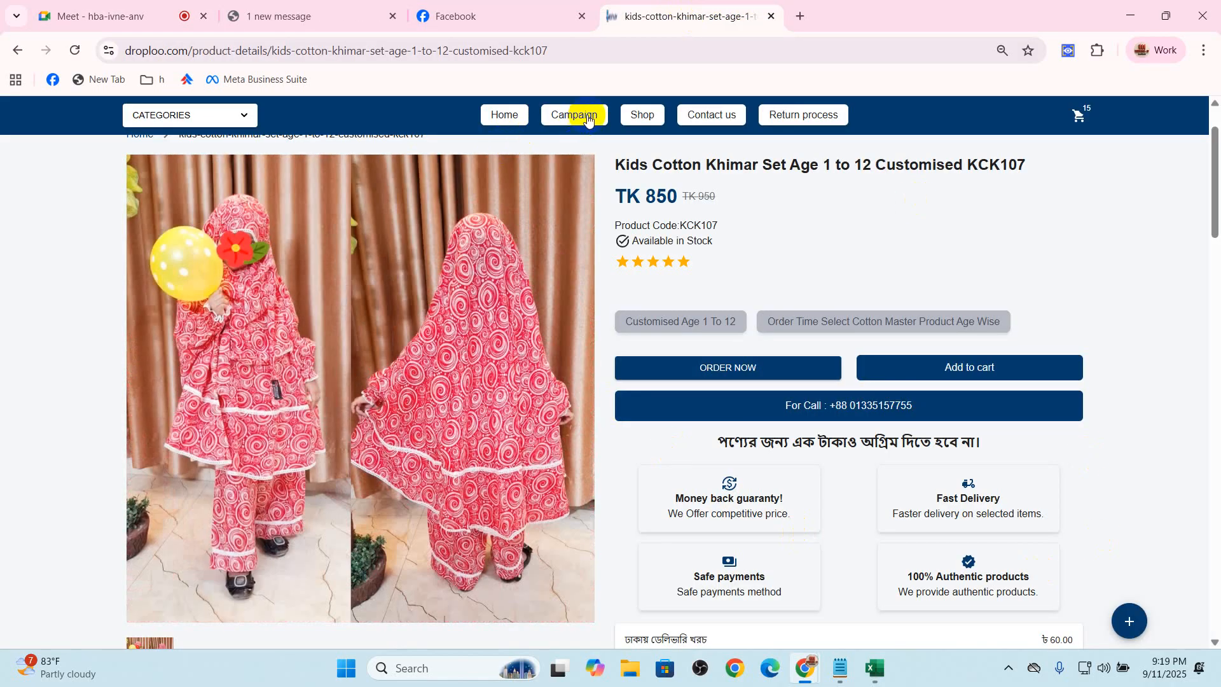
{"action": "left_click", "coordinate": [640, 114]}
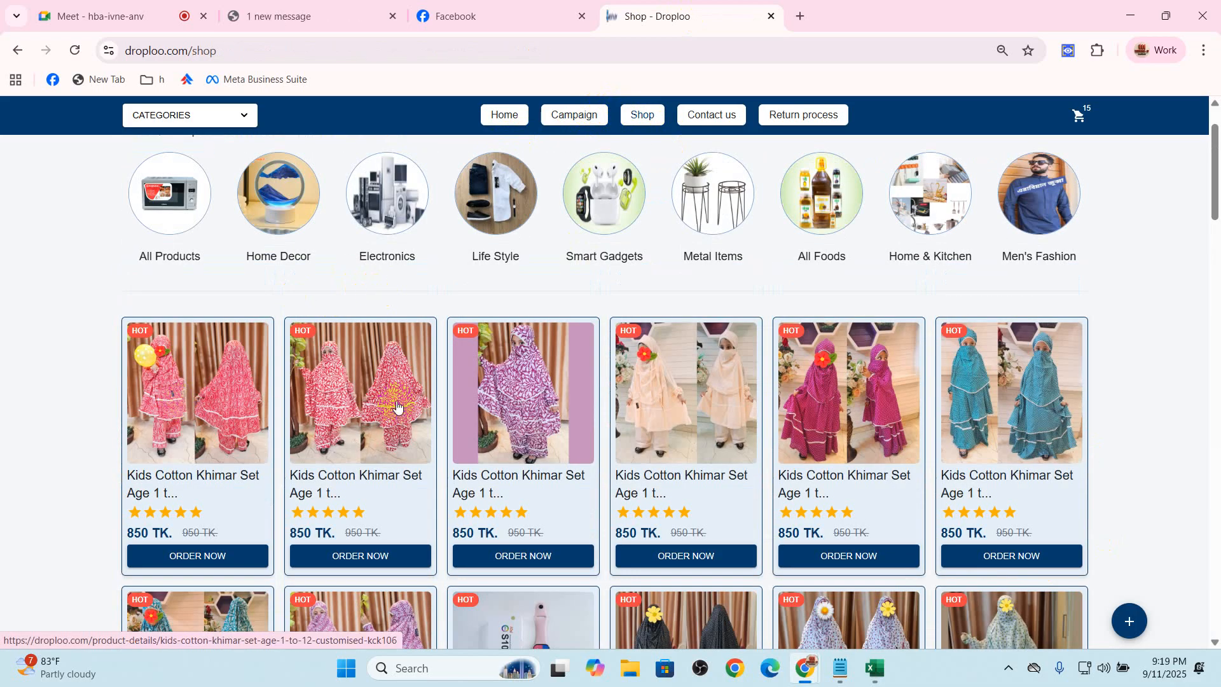
{"action": "scroll", "coordinate": [292, 469], "scroll_direction": "down", "scroll_amount": 2}
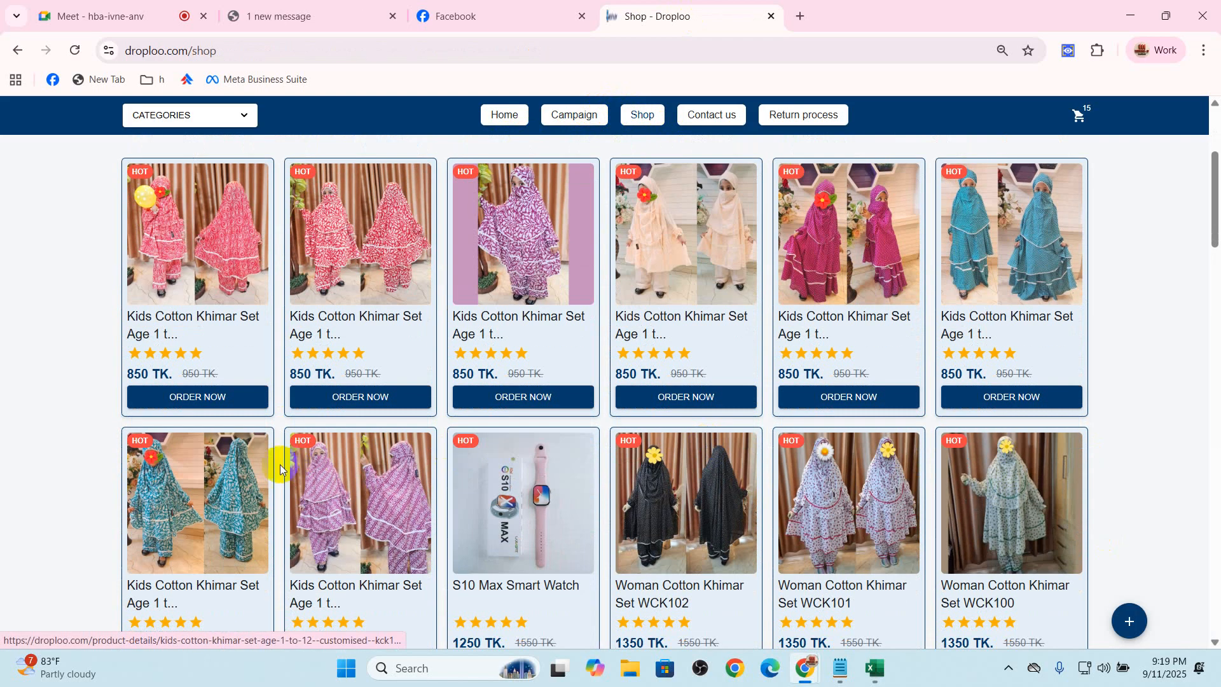
{"action": "scroll", "coordinate": [354, 318], "scroll_direction": "down", "scroll_amount": 2}
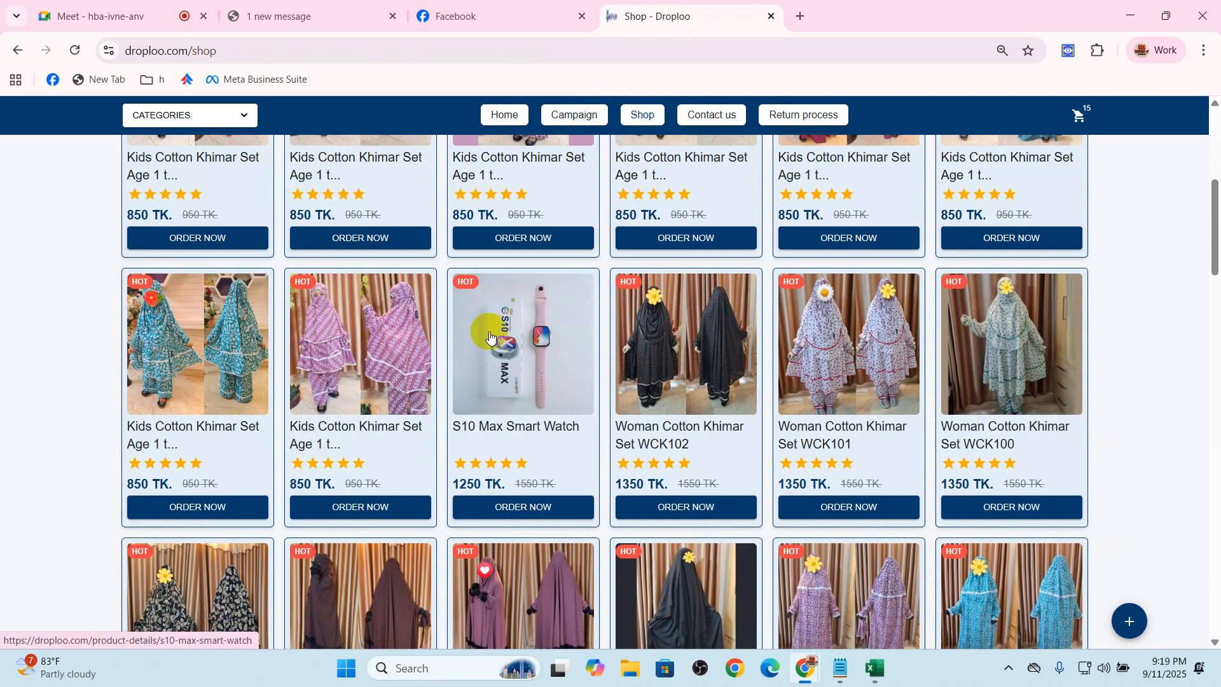
Check the Google Meet call, return to the Facebook Create a Page form, and close the chat pop-up
{"action": "scroll", "coordinate": [469, 416], "scroll_direction": "up", "scroll_amount": 2}
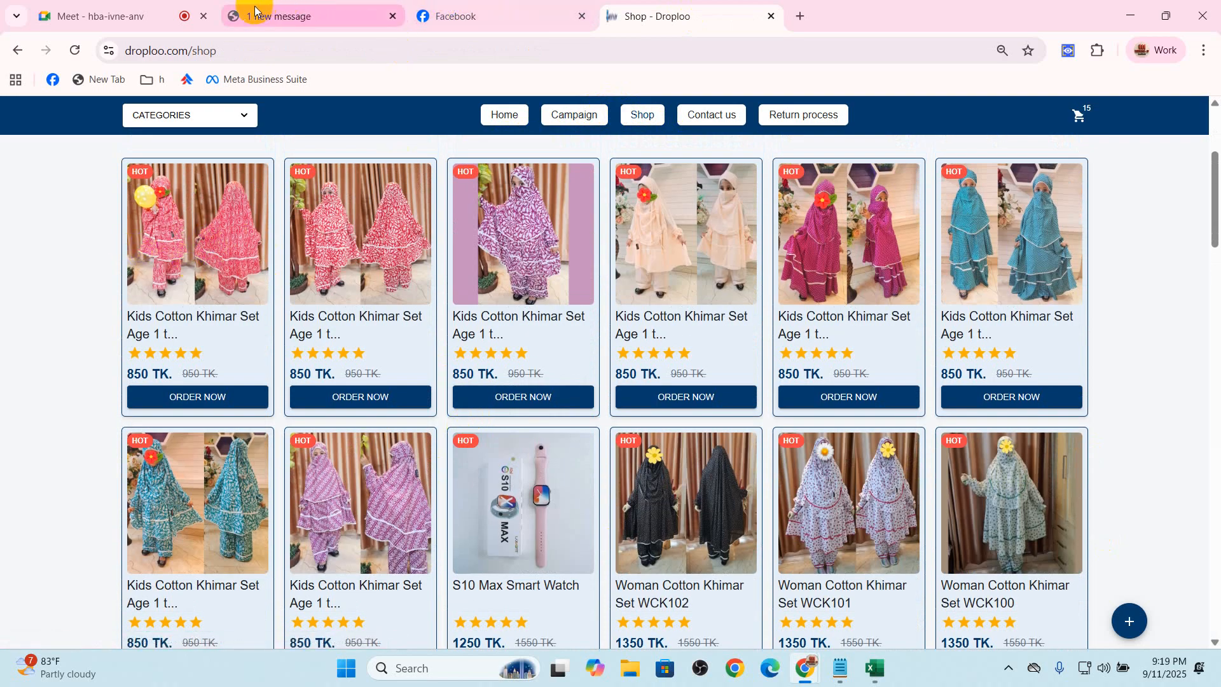
{"action": "left_click", "coordinate": [129, 9]}
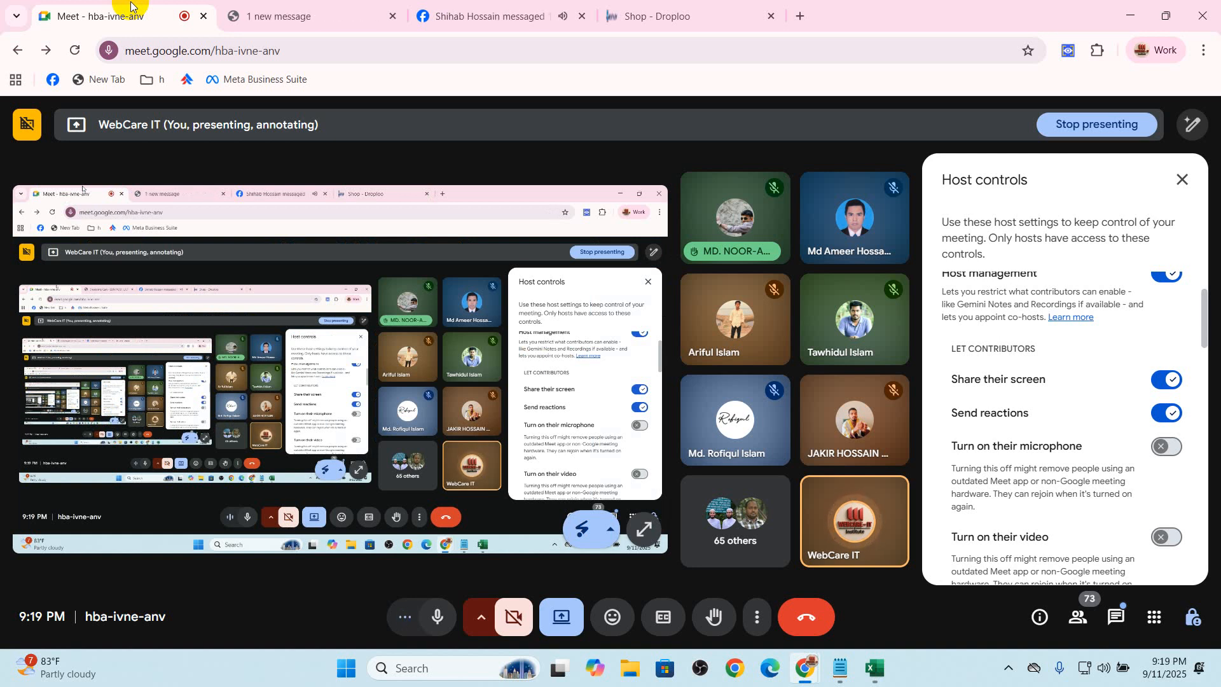
{"action": "left_click", "coordinate": [339, 14]}
{"action": "left_click", "coordinate": [489, 16]}
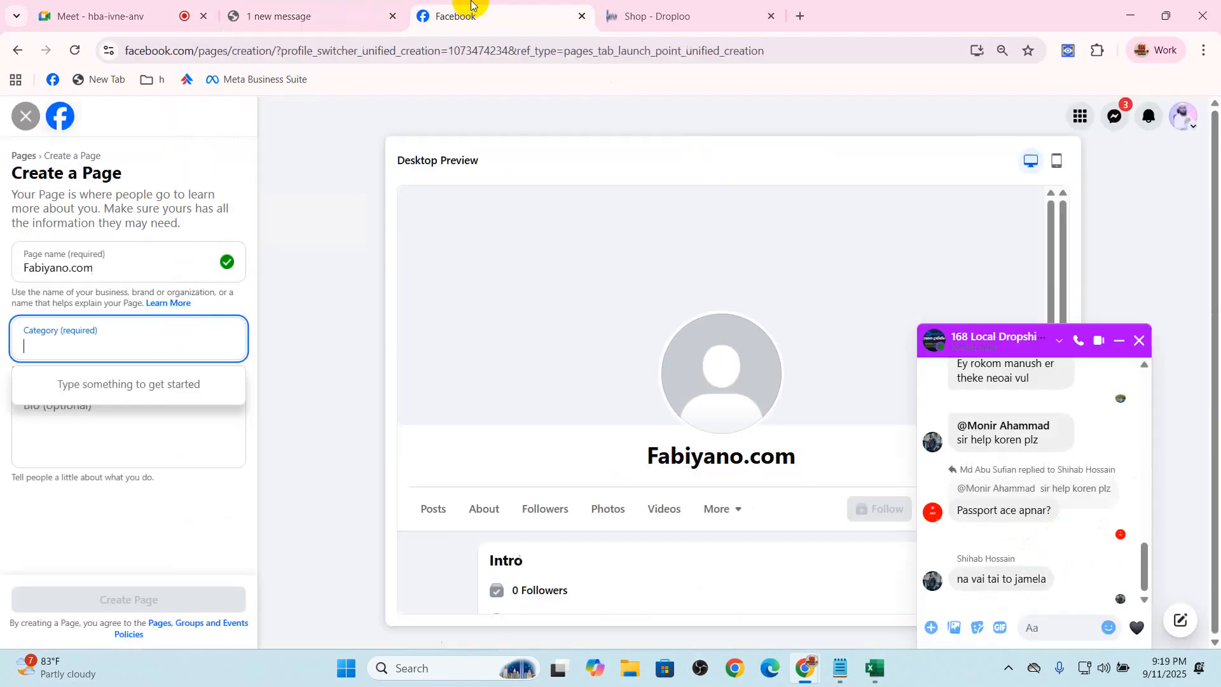
{"action": "left_click", "coordinate": [1139, 341]}
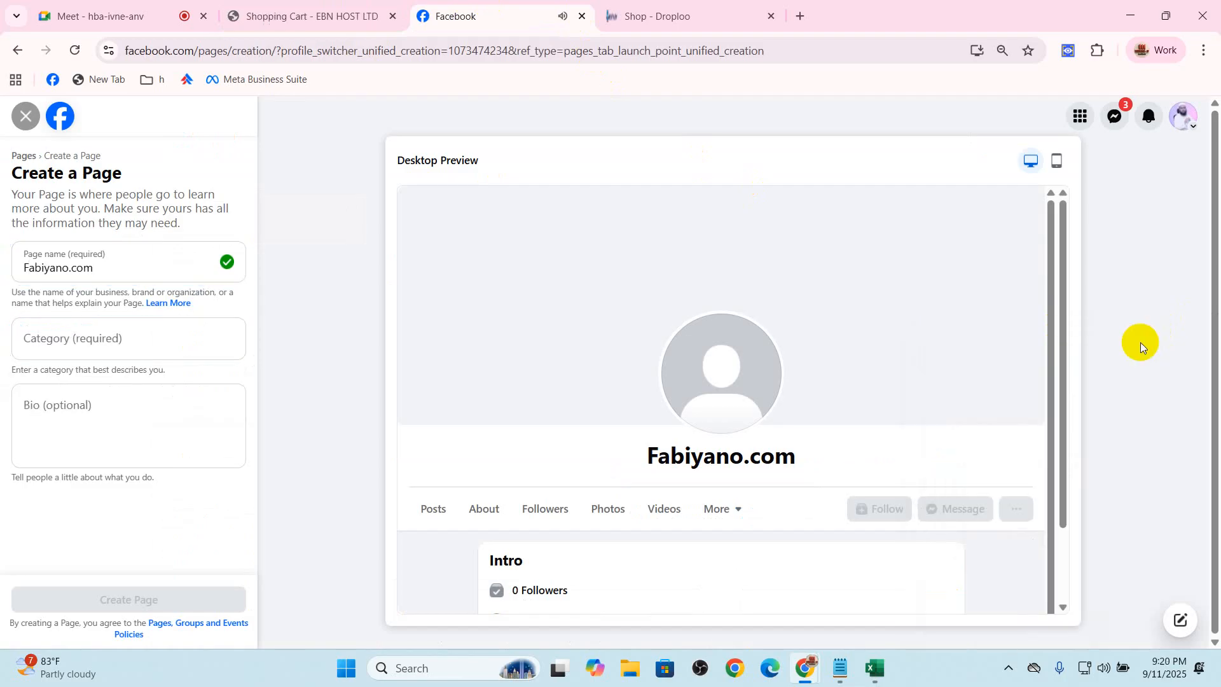
Search the Page categories for clothing, choose Women's clothing store, and close the reopened chat pop-up
{"action": "left_click", "coordinate": [119, 344]}
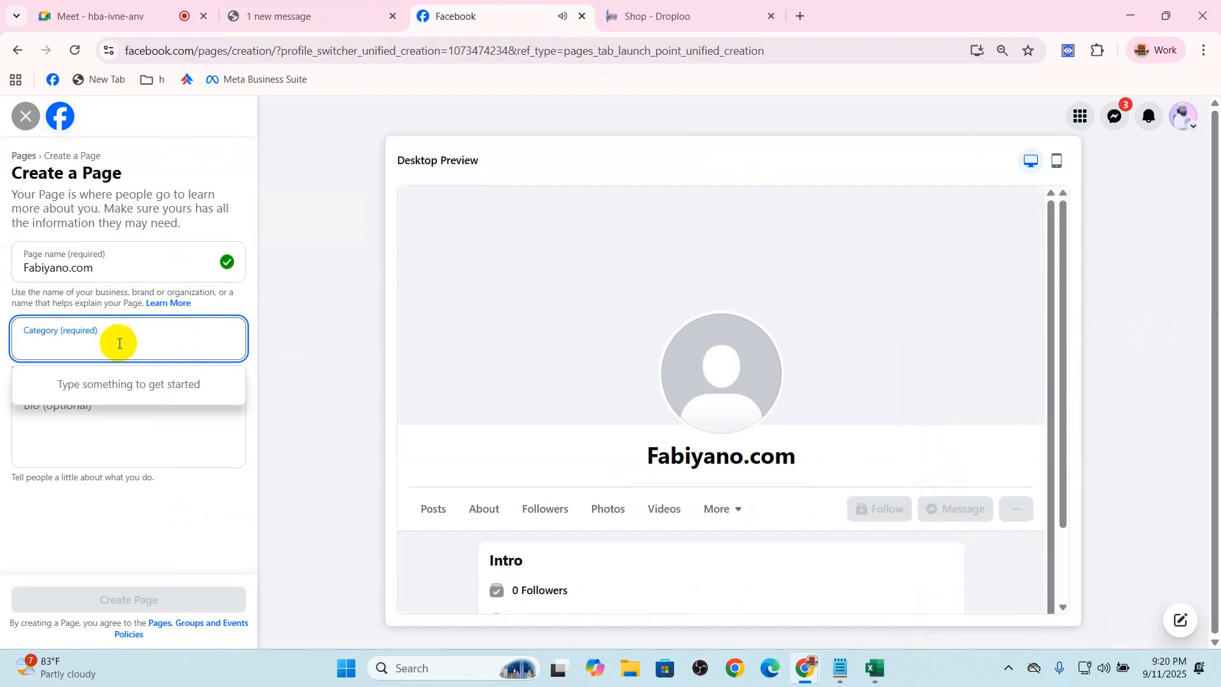
{"action": "type", "text": "clothing"}
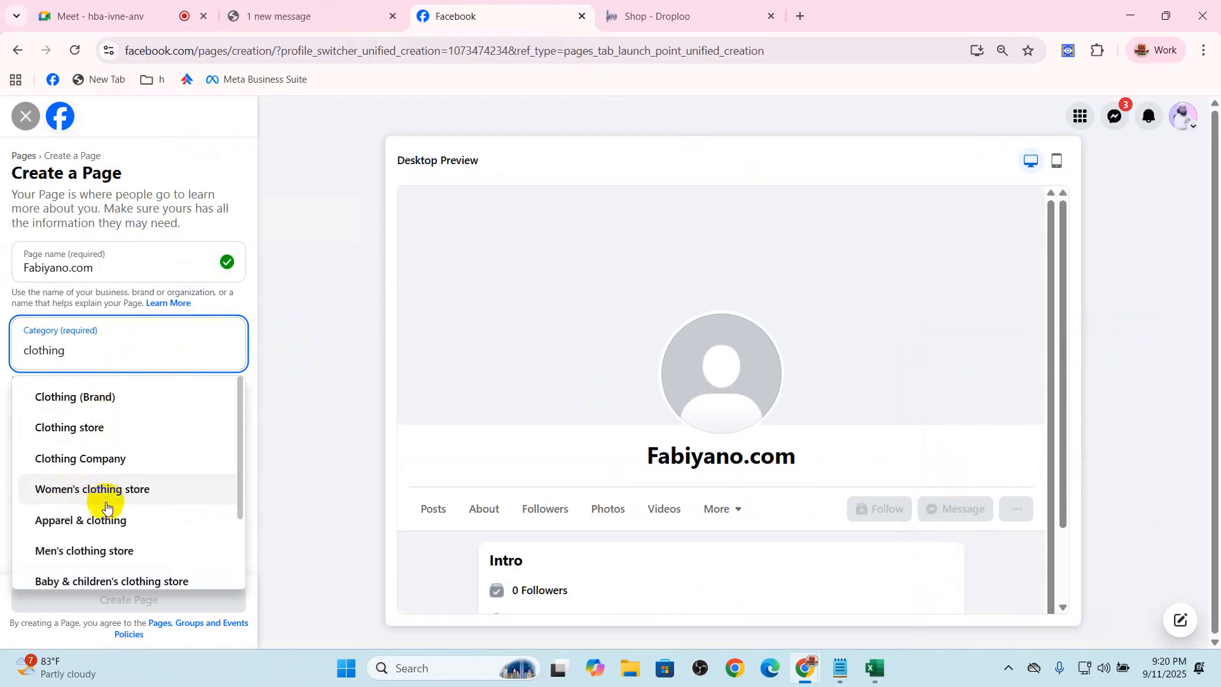
{"action": "scroll", "coordinate": [142, 544], "scroll_direction": "down", "scroll_amount": 1}
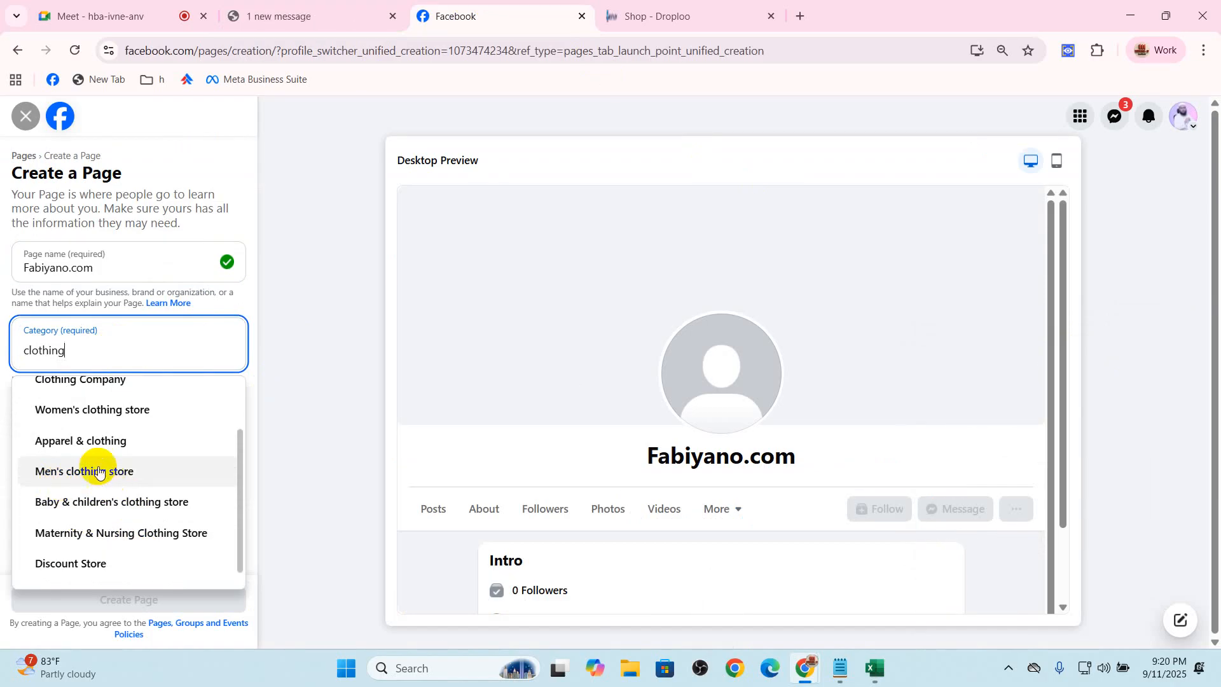
{"action": "left_click", "coordinate": [118, 413]}
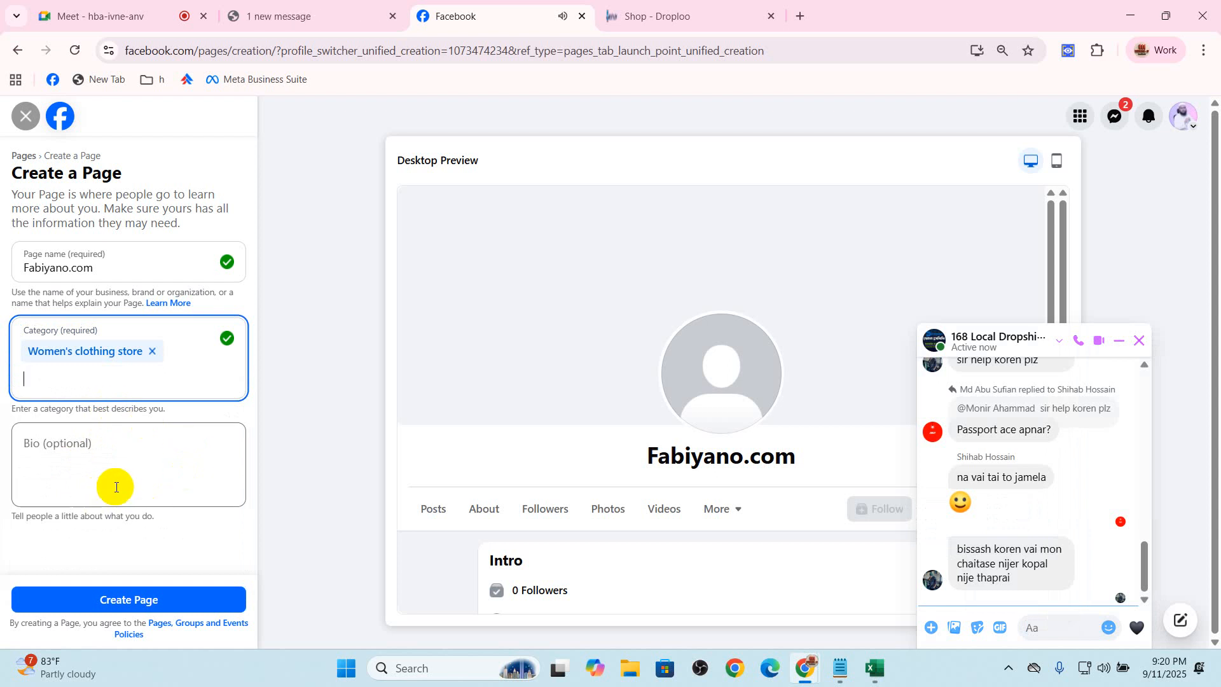
{"action": "left_click", "coordinate": [1138, 340]}
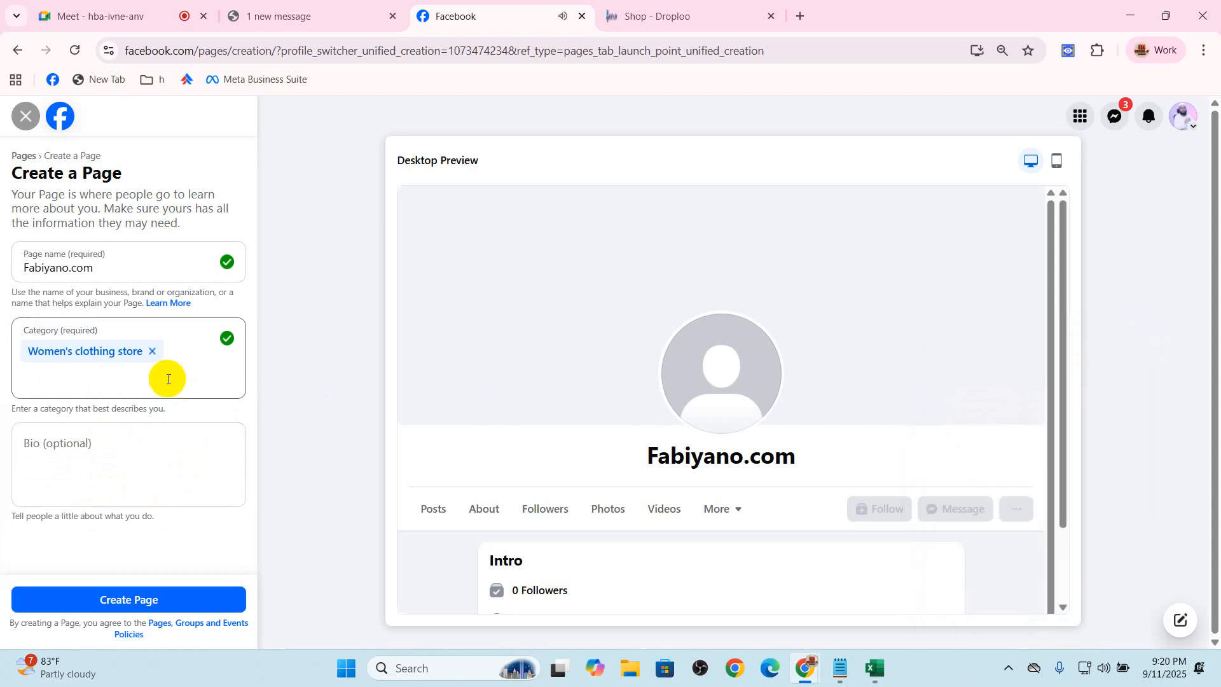
{"action": "left_click", "coordinate": [92, 453]}
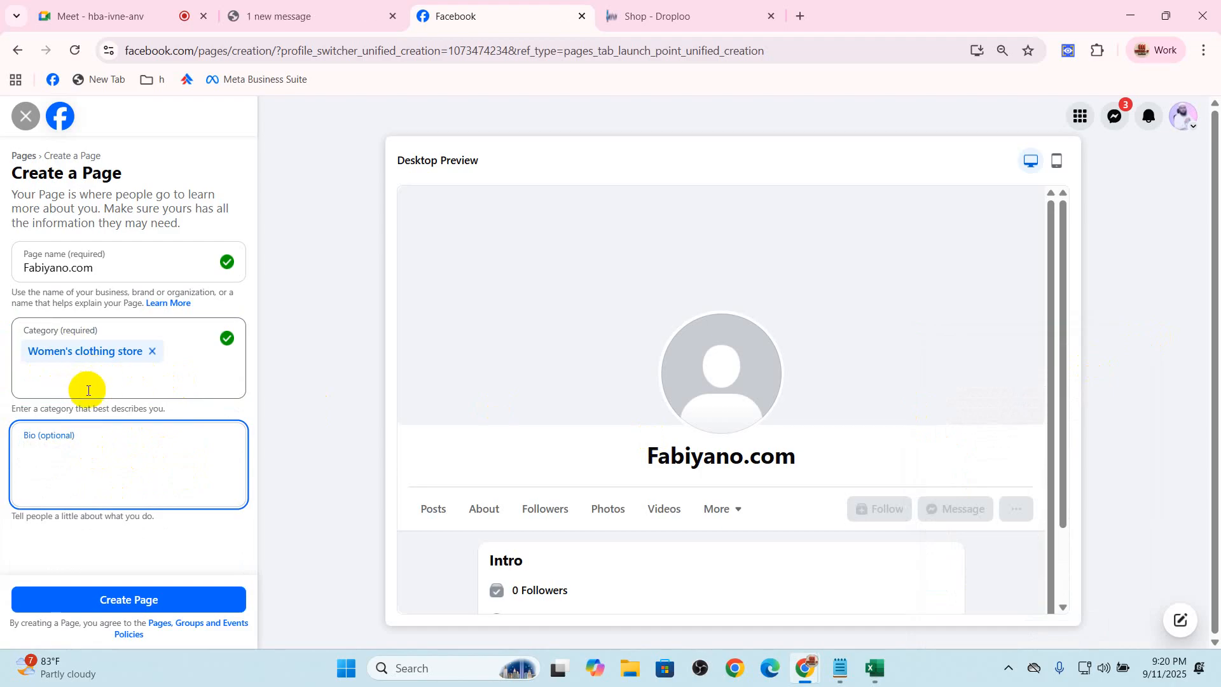
{"action": "type", "text": "Be"}
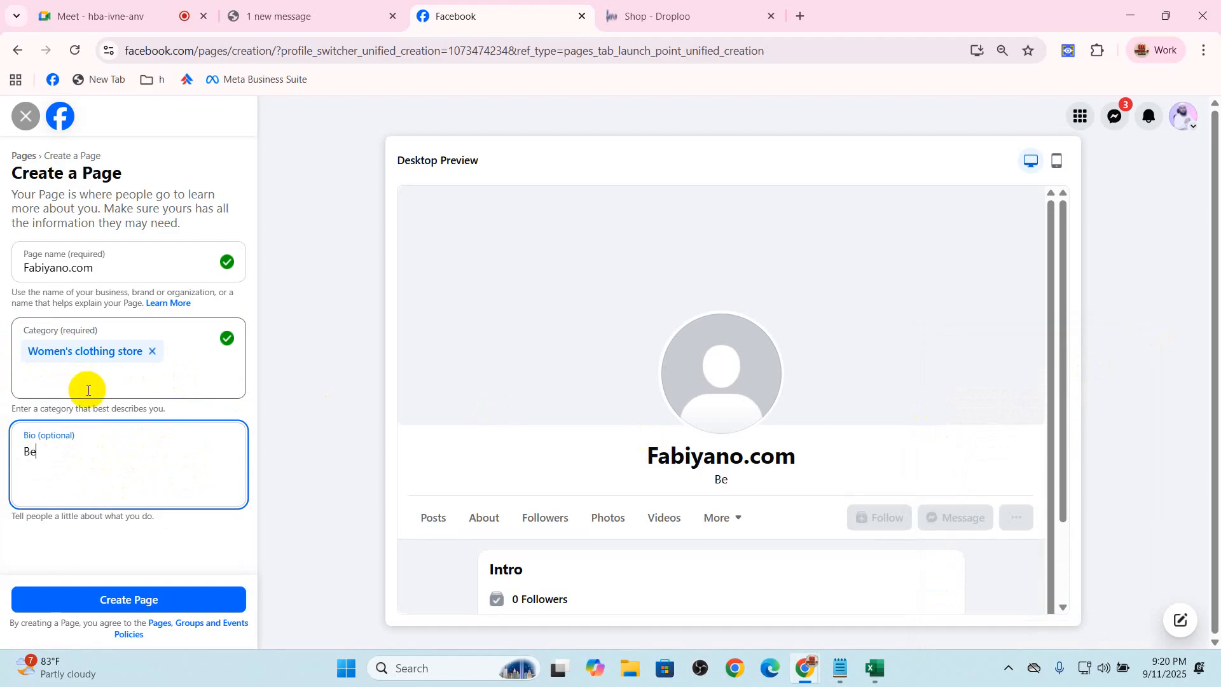
{"action": "type", "text": "st wo"}
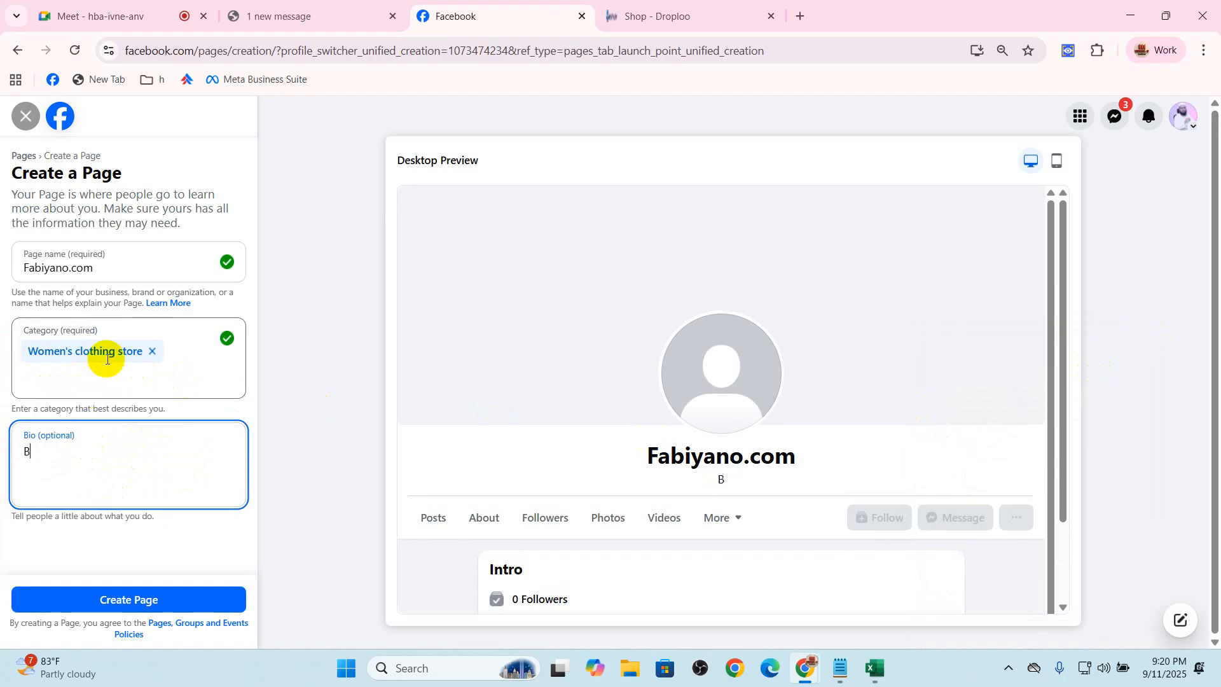
{"action": "key", "text": "BackSpace"}
{"action": "key", "text": "BackSpace"}
{"action": "key", "text": "BackSpace"}
{"action": "key", "text": "BackSpace"}
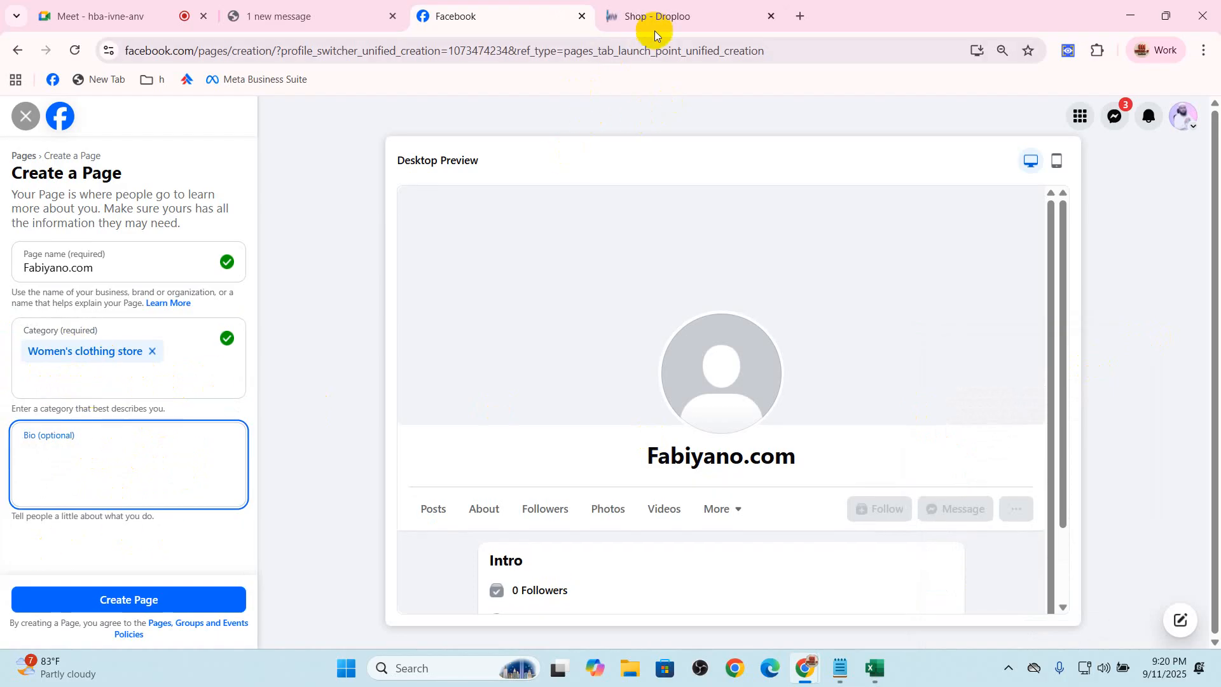
Open ChatGPT in a new browser tab
{"action": "left_click", "coordinate": [699, 17]}
{"action": "left_click", "coordinate": [802, 16]}
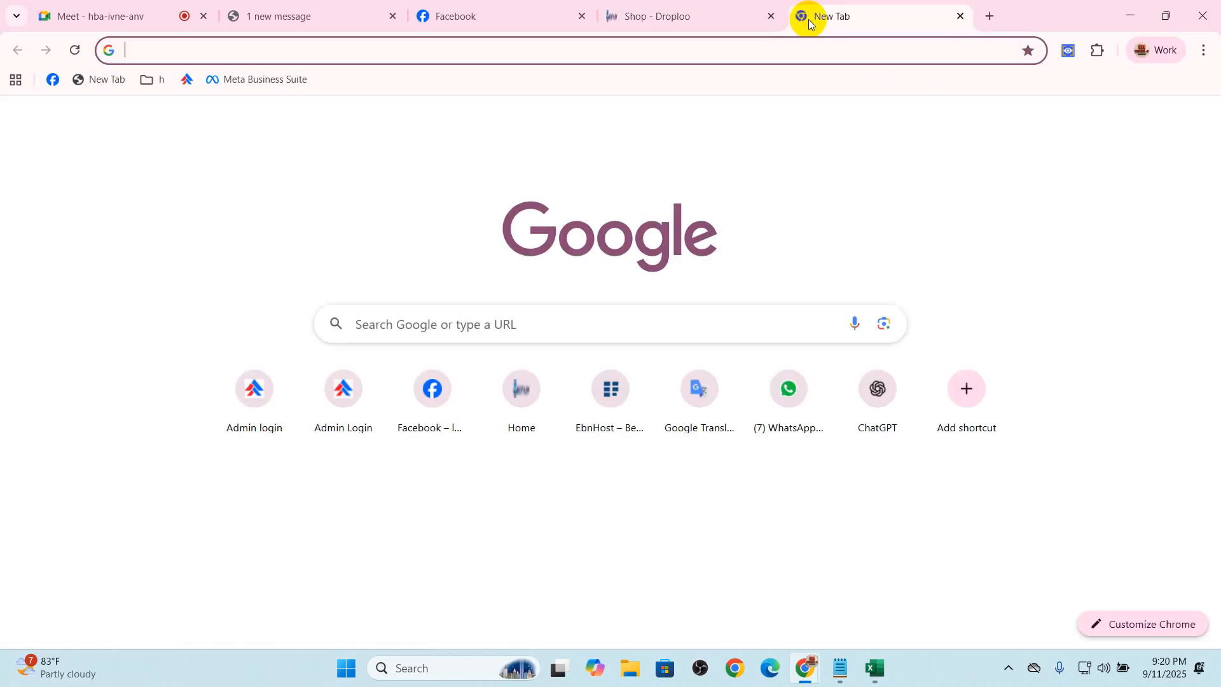
{"action": "type", "text": "cha"}
{"action": "key", "text": "Return"}
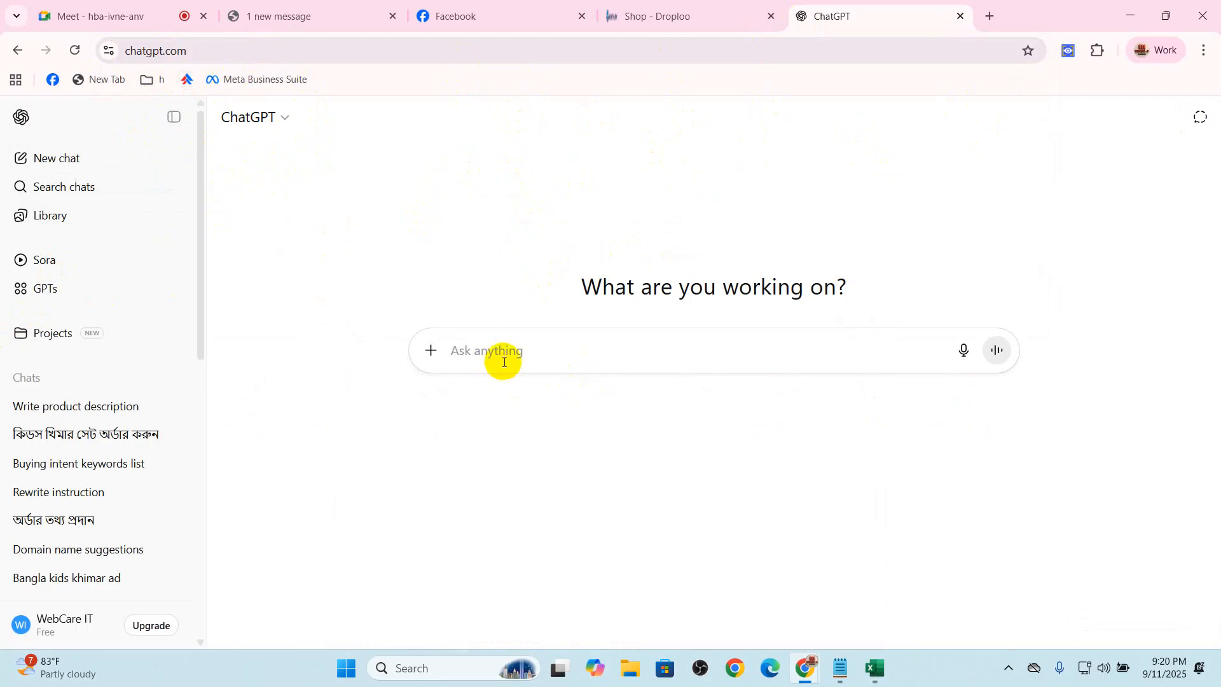
Ask ChatGPT to "write facebook bio about woman fashion"
{"action": "type", "text": "write facebook"}
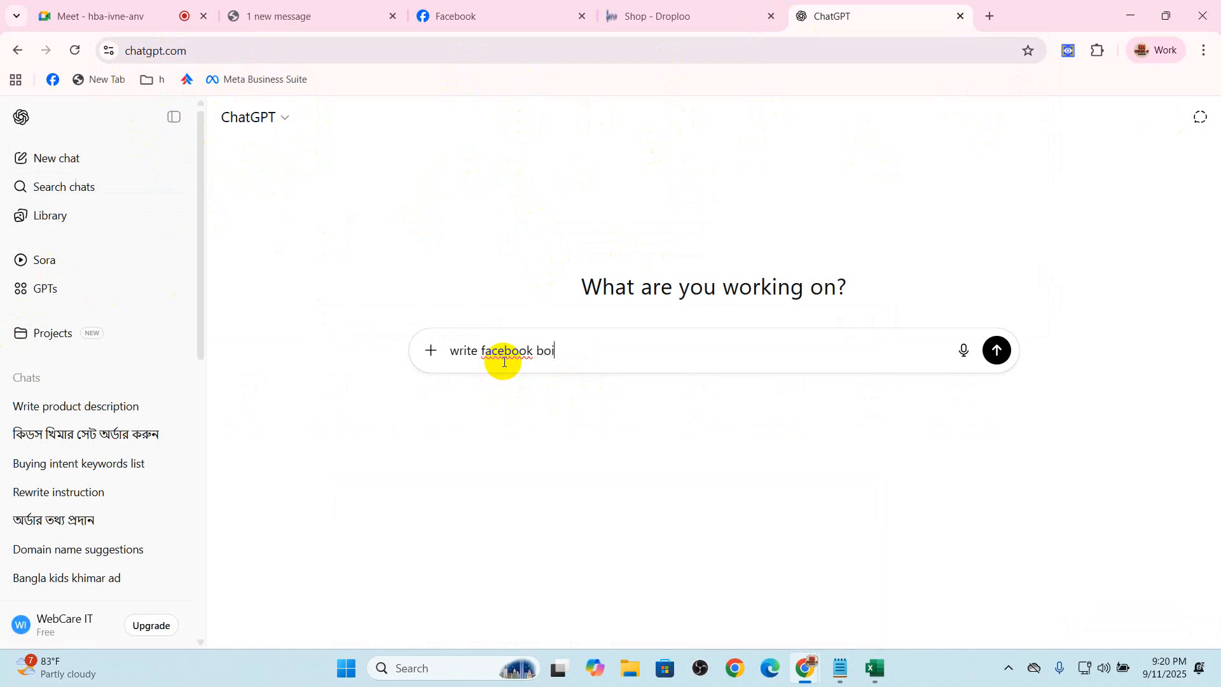
{"action": "type", "text": " bio about"}
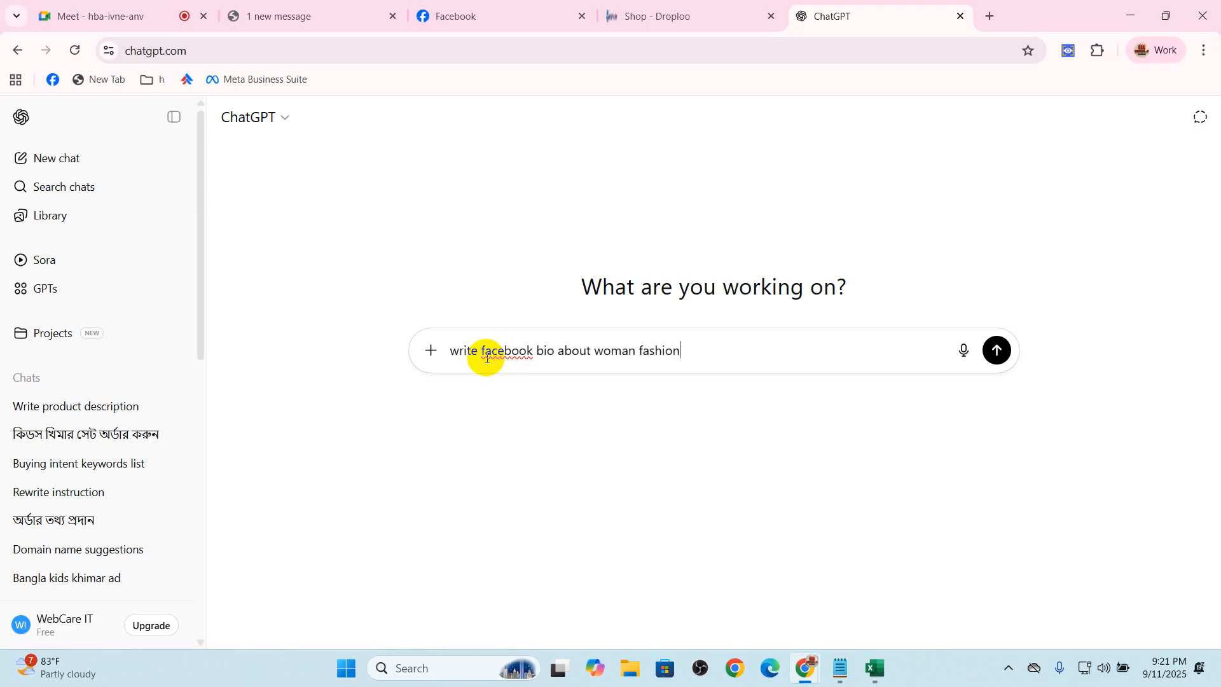
{"action": "type", "text": "woman fashion"}
{"action": "key", "text": "Return"}
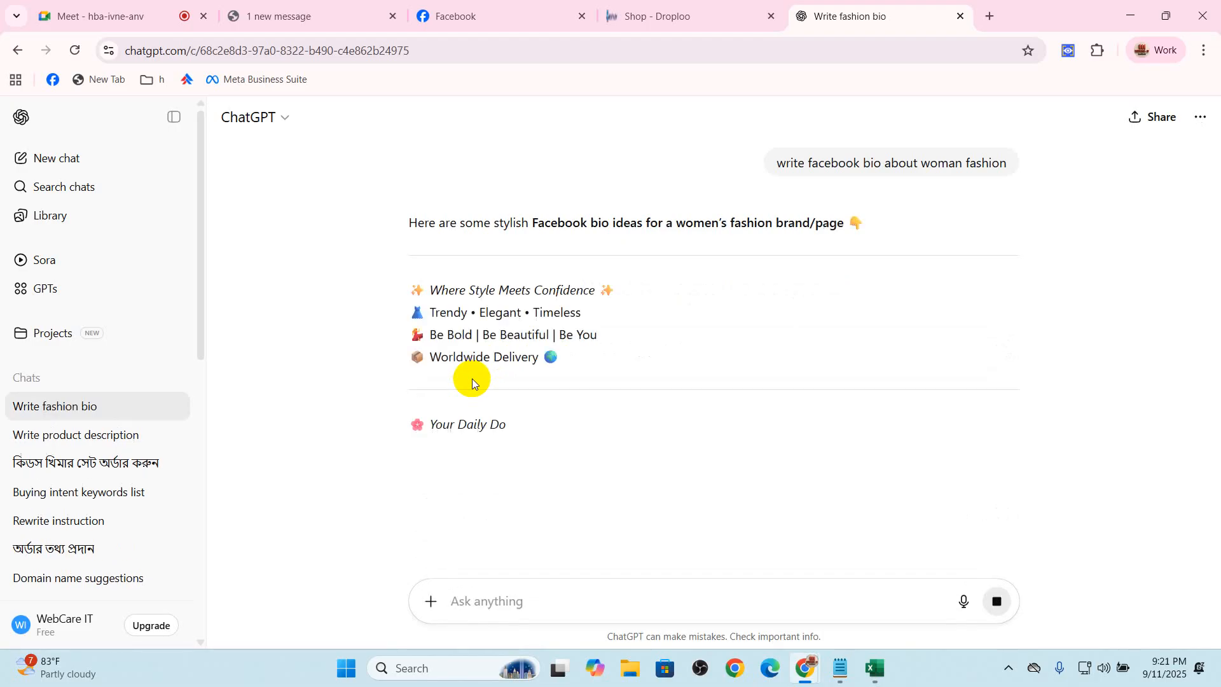
Look through the suggested bios and copy the first one, "Where Style Meets Confidence"
{"action": "scroll", "coordinate": [747, 445], "scroll_direction": "down", "scroll_amount": 2}
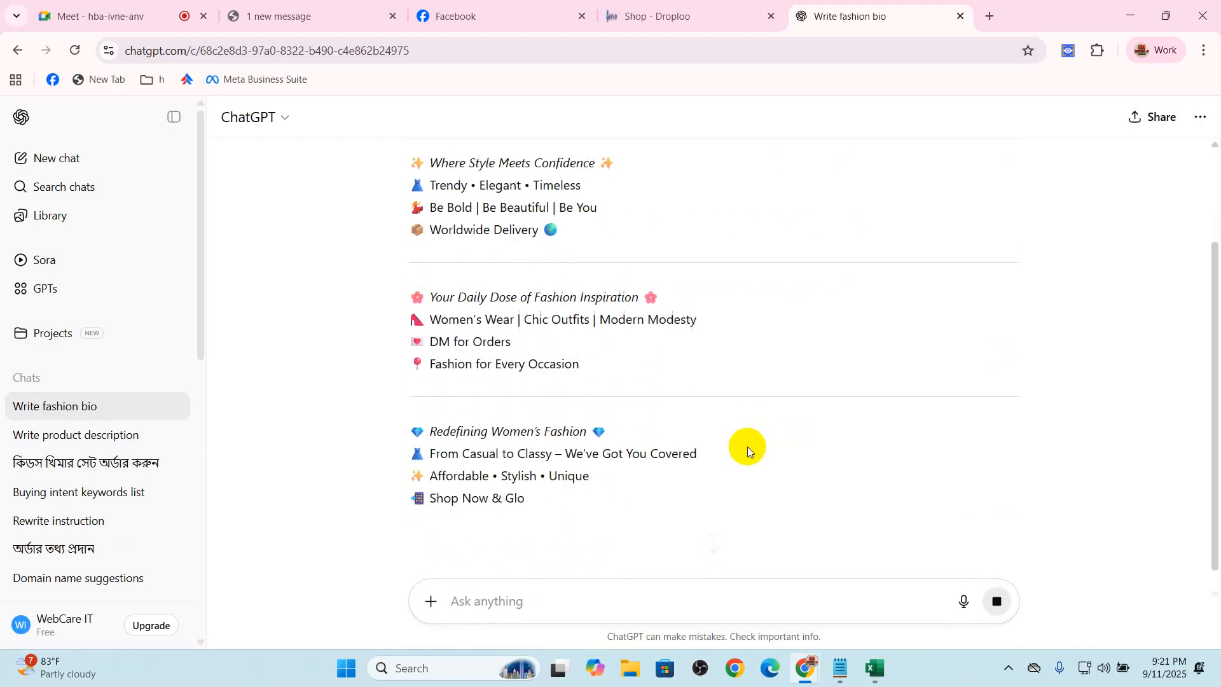
{"action": "scroll", "coordinate": [747, 450], "scroll_direction": "down", "scroll_amount": 2}
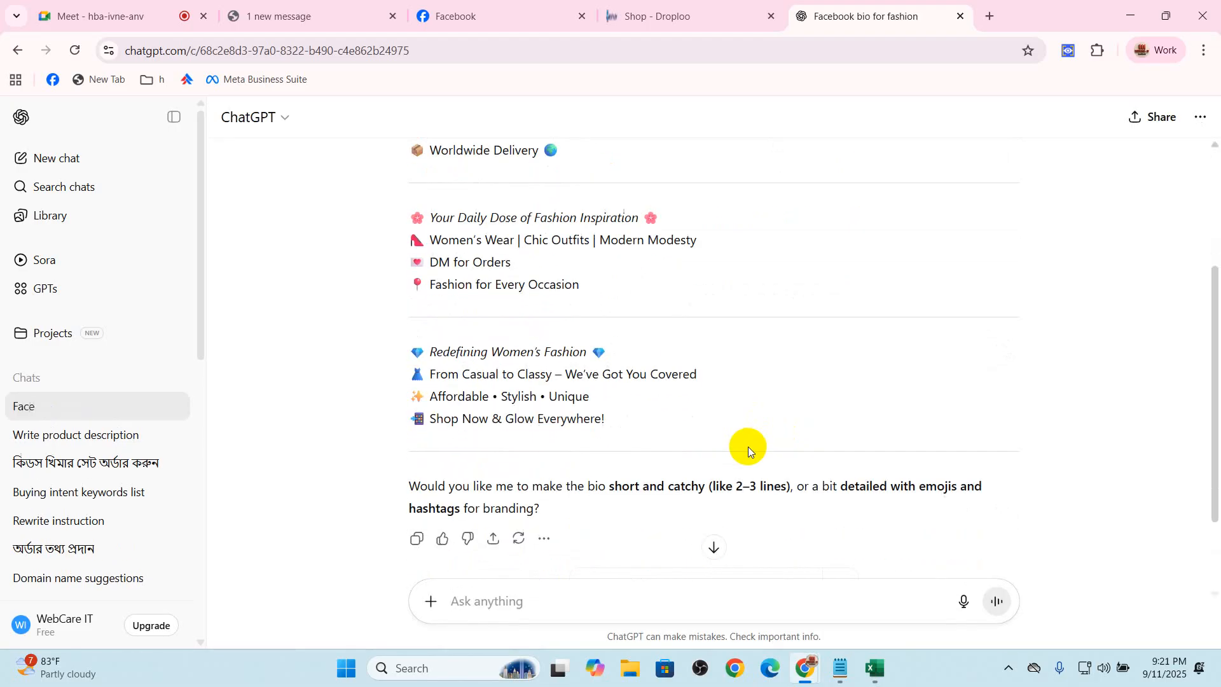
{"action": "scroll", "coordinate": [747, 446], "scroll_direction": "up", "scroll_amount": 5}
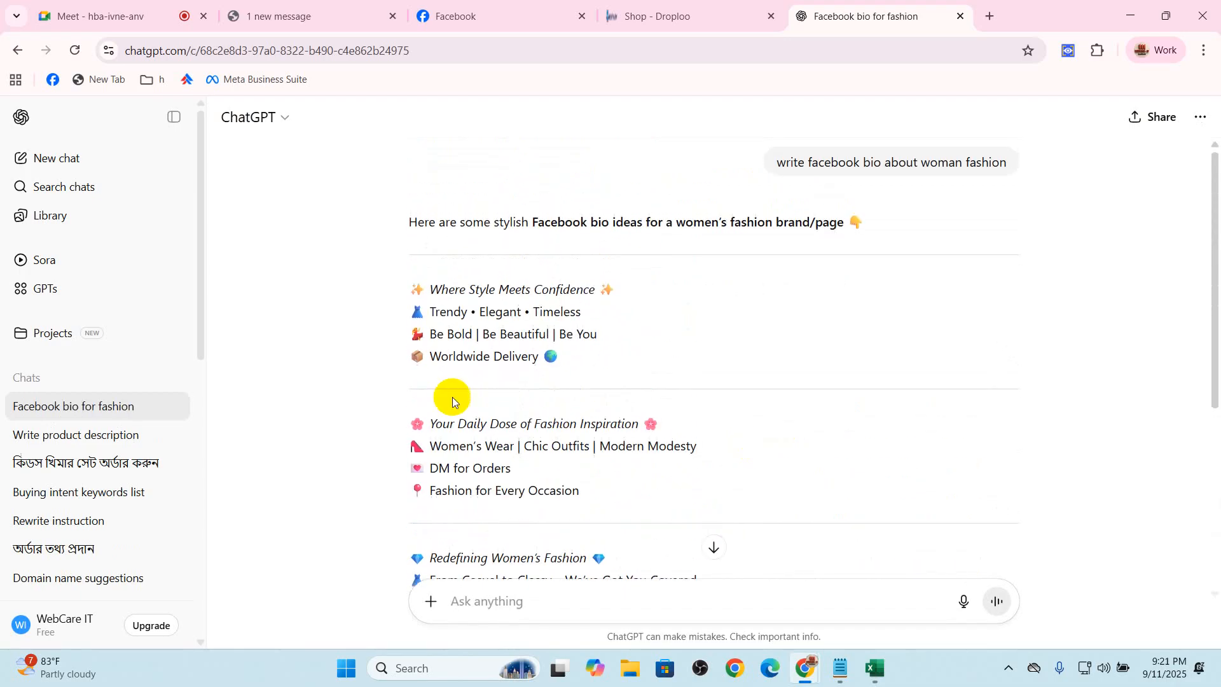
{"action": "left_click_drag", "start_coordinate": [406, 284], "coordinate": [521, 348]}
{"action": "right_click", "coordinate": [544, 360]}
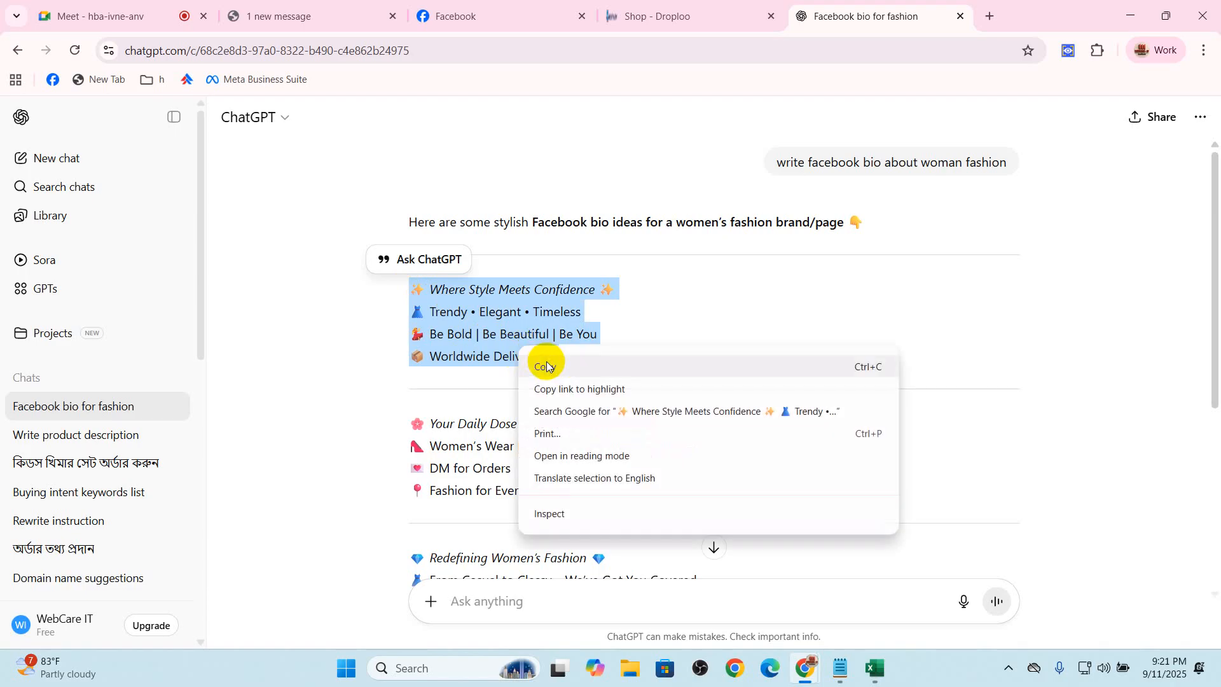
{"action": "left_click", "coordinate": [547, 367]}
{"action": "left_click", "coordinate": [629, 427]}
Copy the "Your Daily Dose of Fashion Inspiration" bio into the Facebook Page's Bio field and close the chat pop-up
{"action": "left_click_drag", "start_coordinate": [378, 421], "coordinate": [616, 501]}
{"action": "right_click", "coordinate": [483, 462]}
{"action": "left_click", "coordinate": [499, 476]}
{"action": "left_click", "coordinate": [445, 15]}
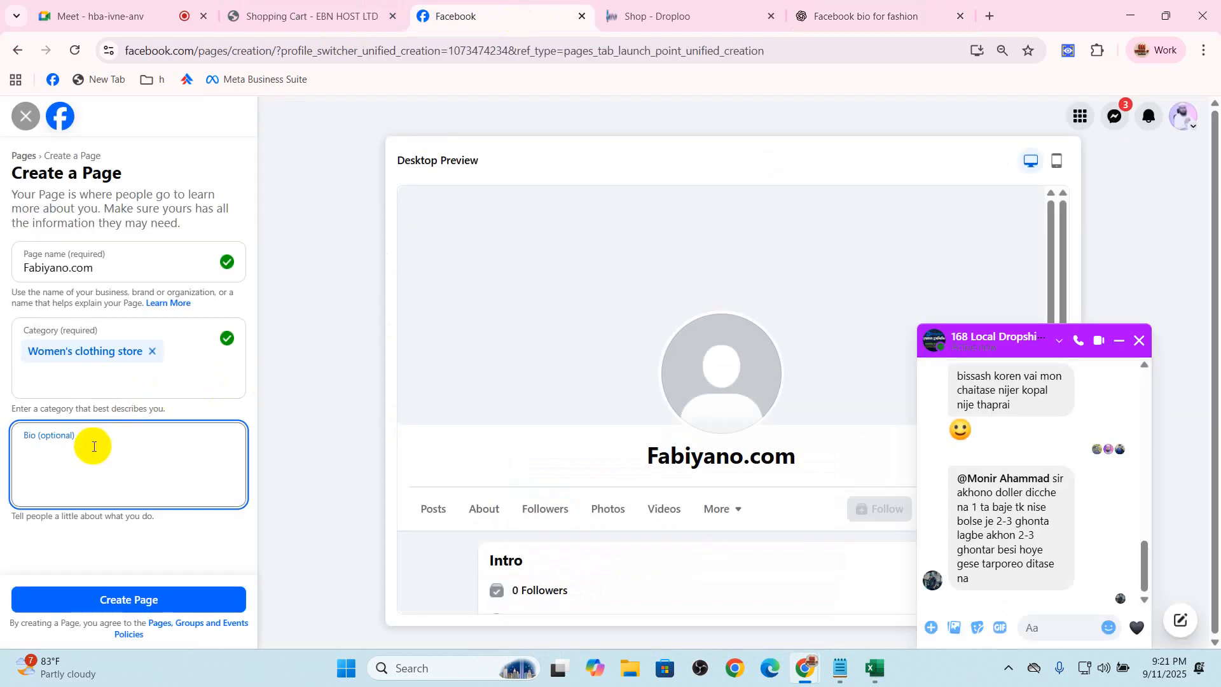
{"action": "key", "text": "ctrl+v"}
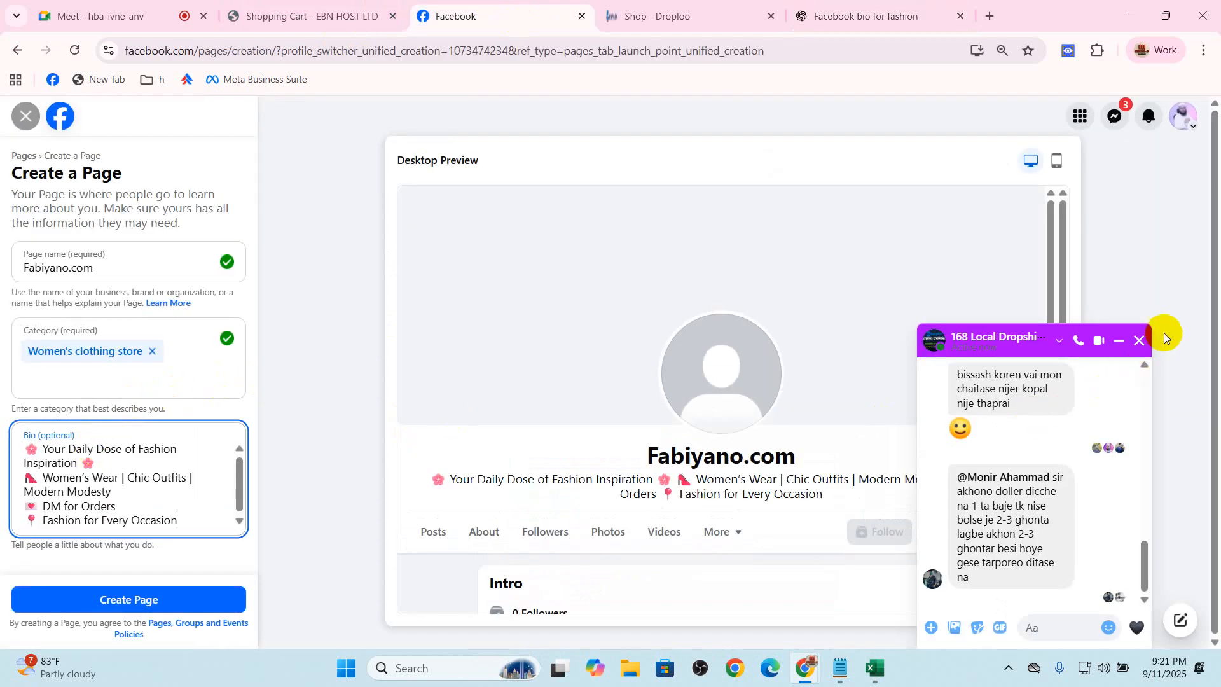
{"action": "left_click", "coordinate": [1140, 341]}
{"action": "scroll", "coordinate": [163, 494], "scroll_direction": "down", "scroll_amount": 1}
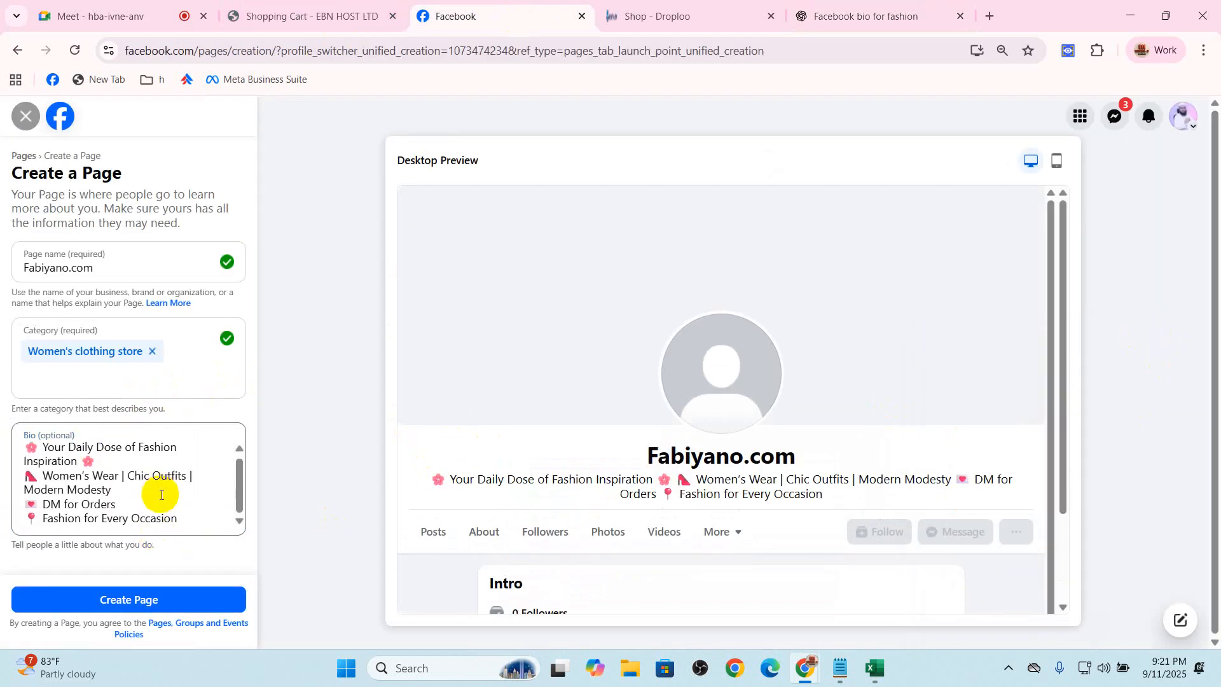
Check the bio text in the desktop preview and create the Fabiyano.com Page
{"action": "left_click_drag", "start_coordinate": [439, 479], "coordinate": [866, 495]}
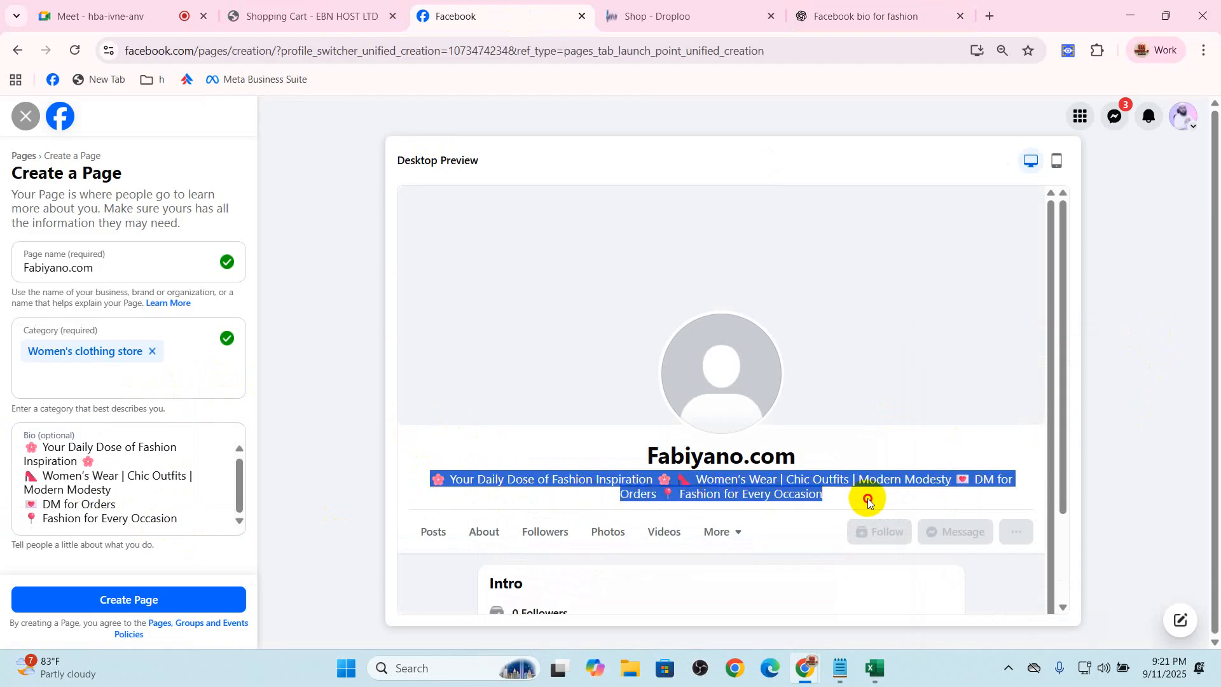
{"action": "left_click", "coordinate": [786, 501]}
{"action": "left_click", "coordinate": [170, 597]}
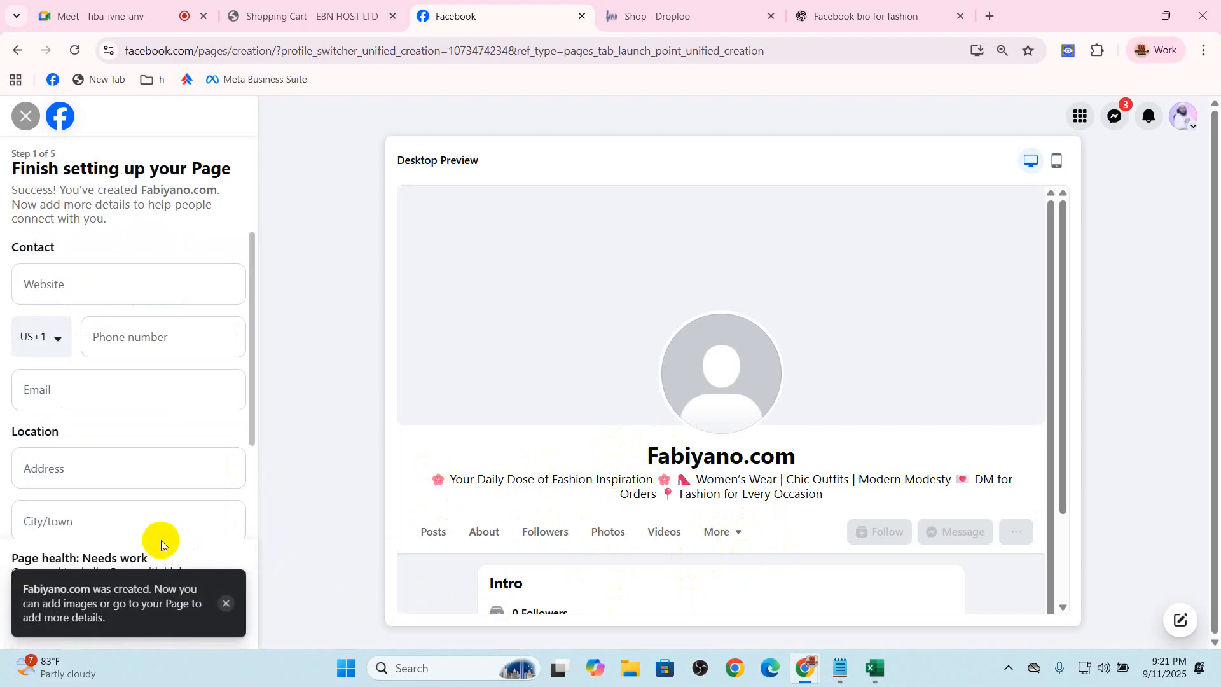
{"action": "left_click", "coordinate": [115, 287]}
{"action": "type", "text": "fab"}
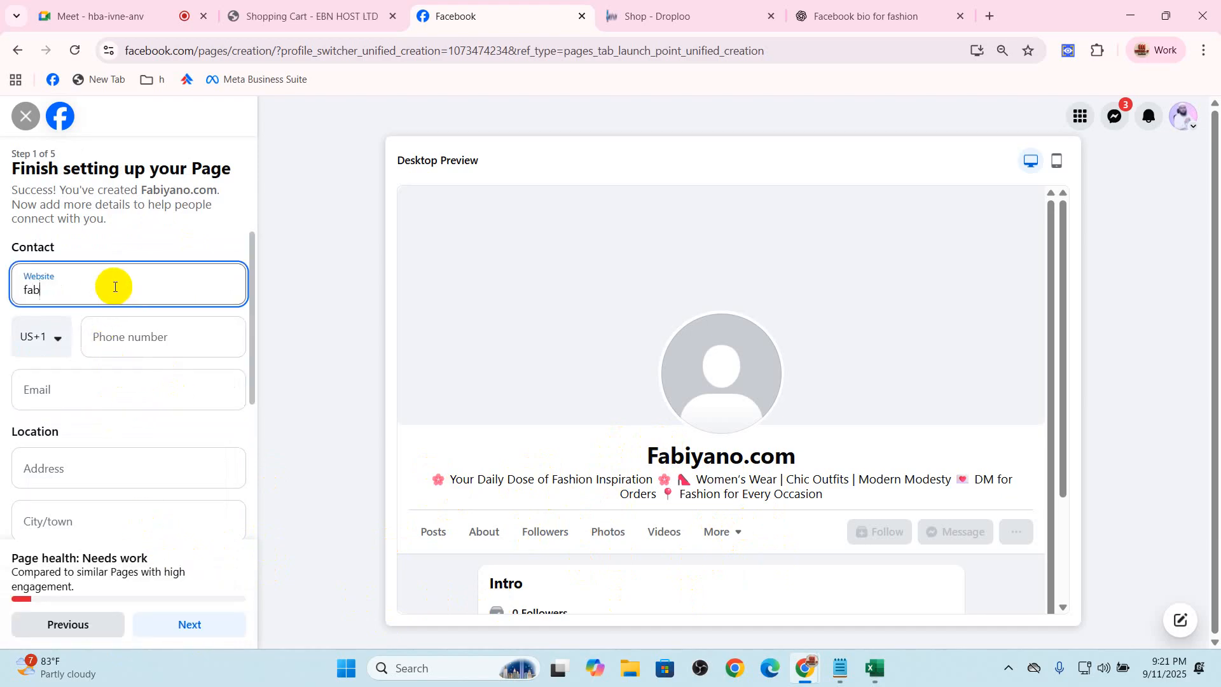
{"action": "type", "text": "riiyano.com"}
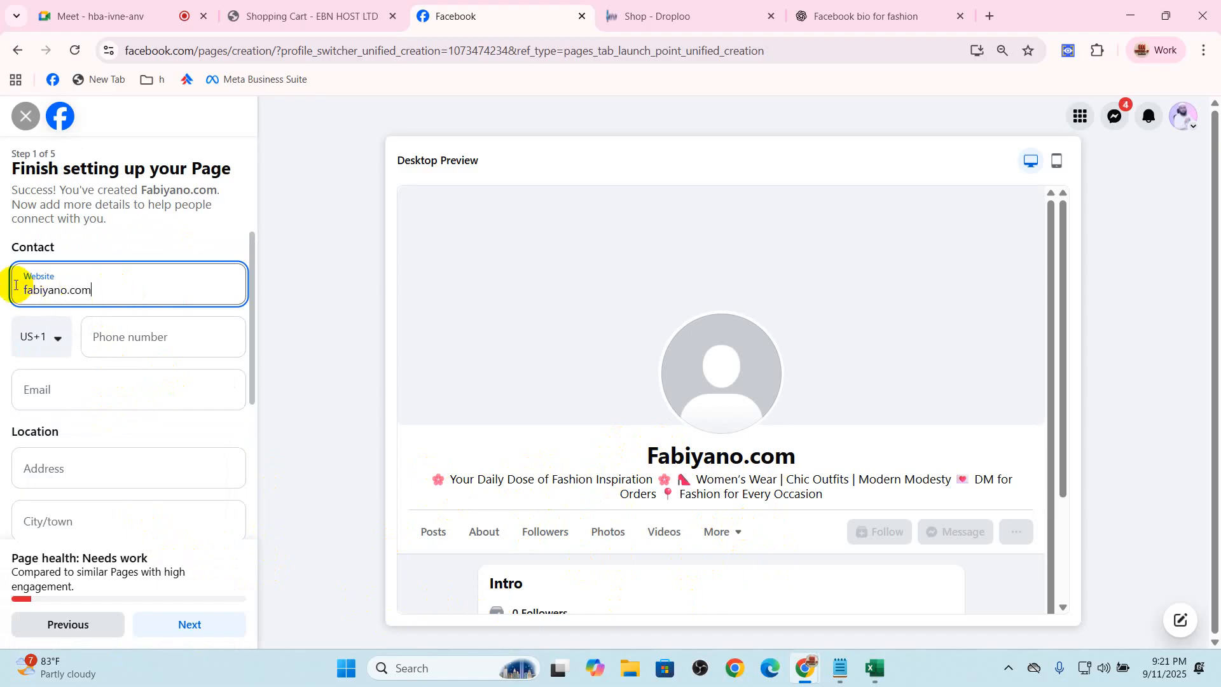
{"action": "type", "text": "ttps:/"}
{"action": "type", "text": "//"}
{"action": "key", "text": "BackSpace"}
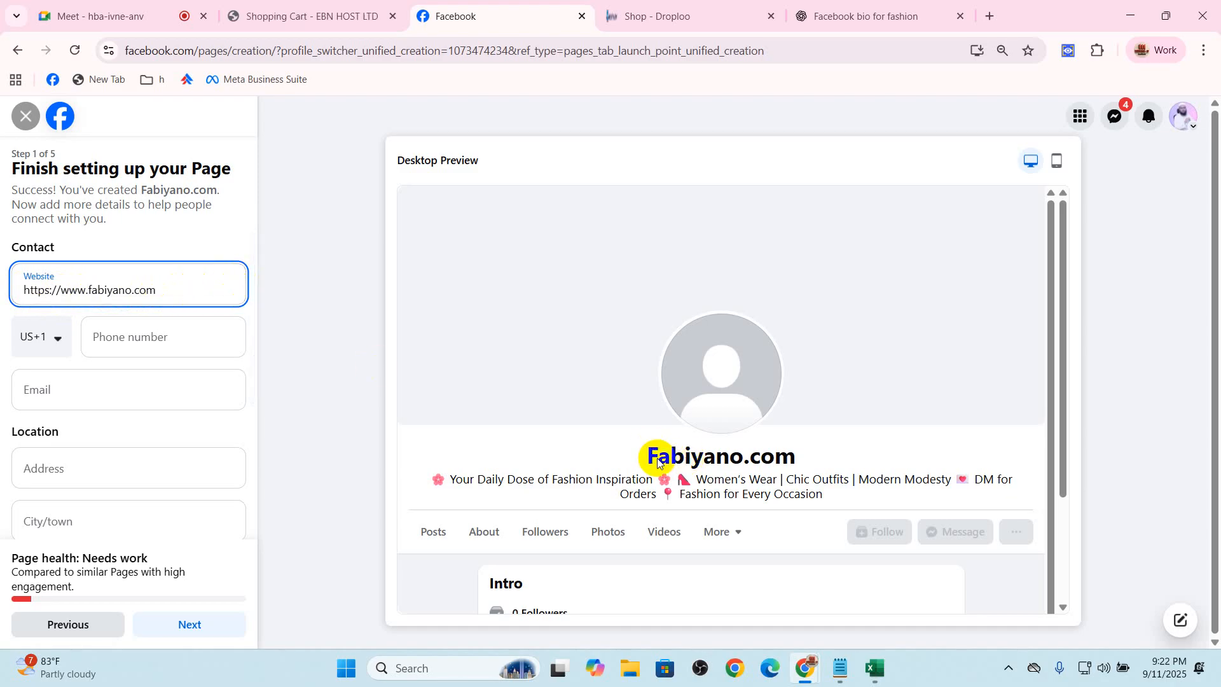
{"action": "left_click_drag", "start_coordinate": [658, 460], "coordinate": [798, 458]}
{"action": "left_click_drag", "start_coordinate": [159, 290], "coordinate": [0, 302]}
Set the phone number's country code to Bangladesh (BD+880)
{"action": "left_click", "coordinate": [47, 340]}
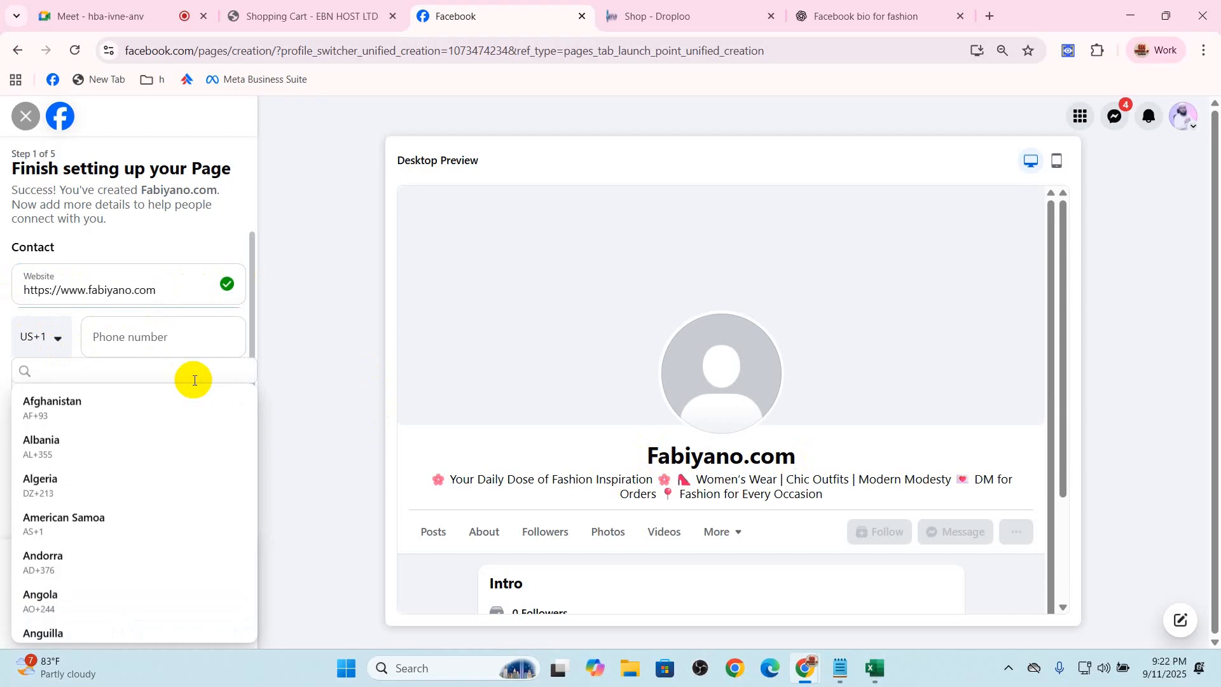
{"action": "key", "text": "n"}
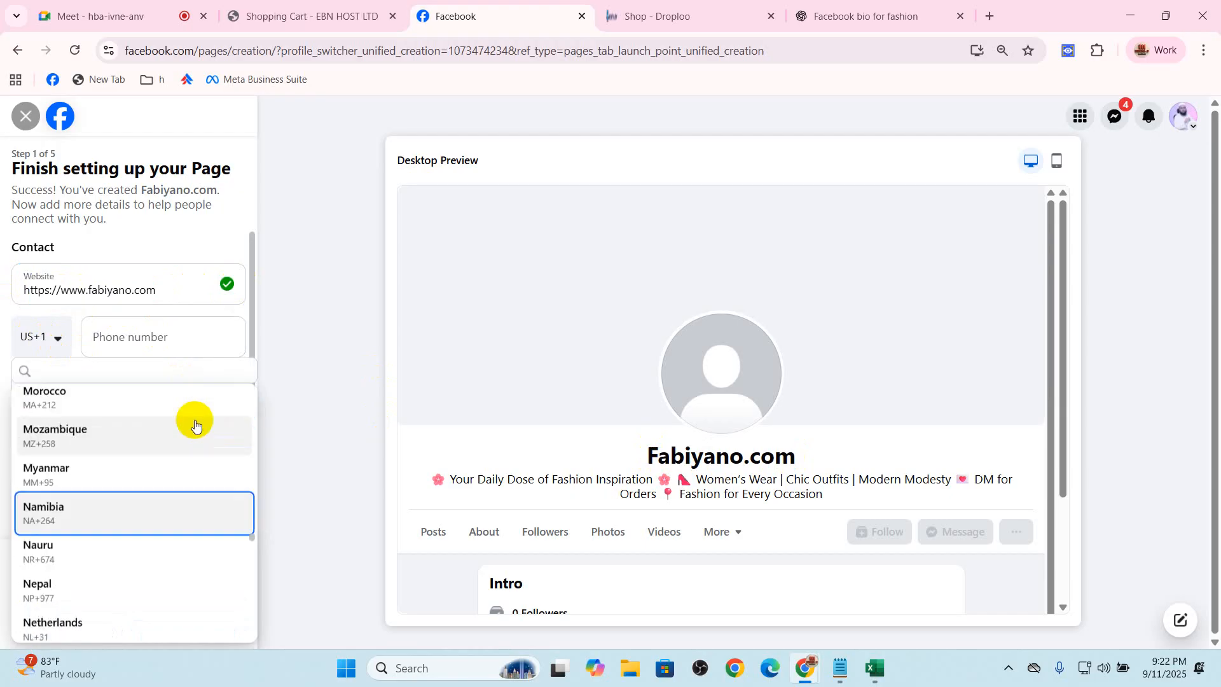
{"action": "scroll", "coordinate": [195, 425], "scroll_direction": "up", "scroll_amount": 20}
{"action": "scroll", "coordinate": [184, 456], "scroll_direction": "up", "scroll_amount": 20}
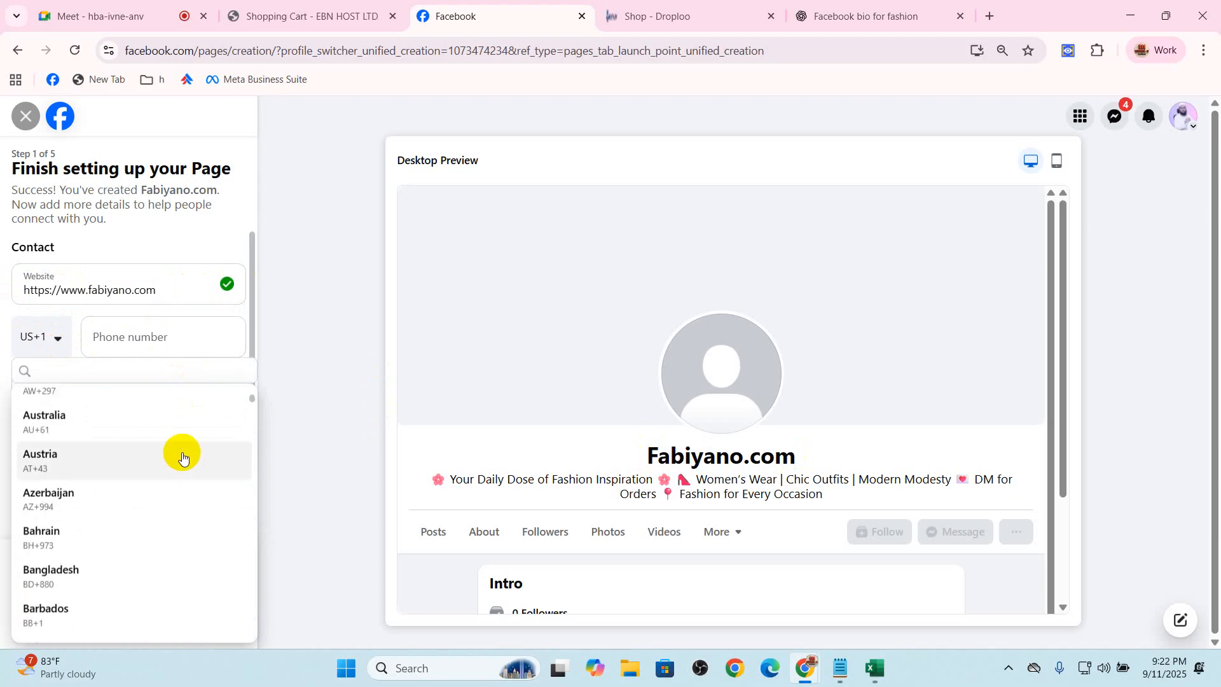
{"action": "left_click", "coordinate": [90, 577]}
{"action": "left_click", "coordinate": [180, 337]}
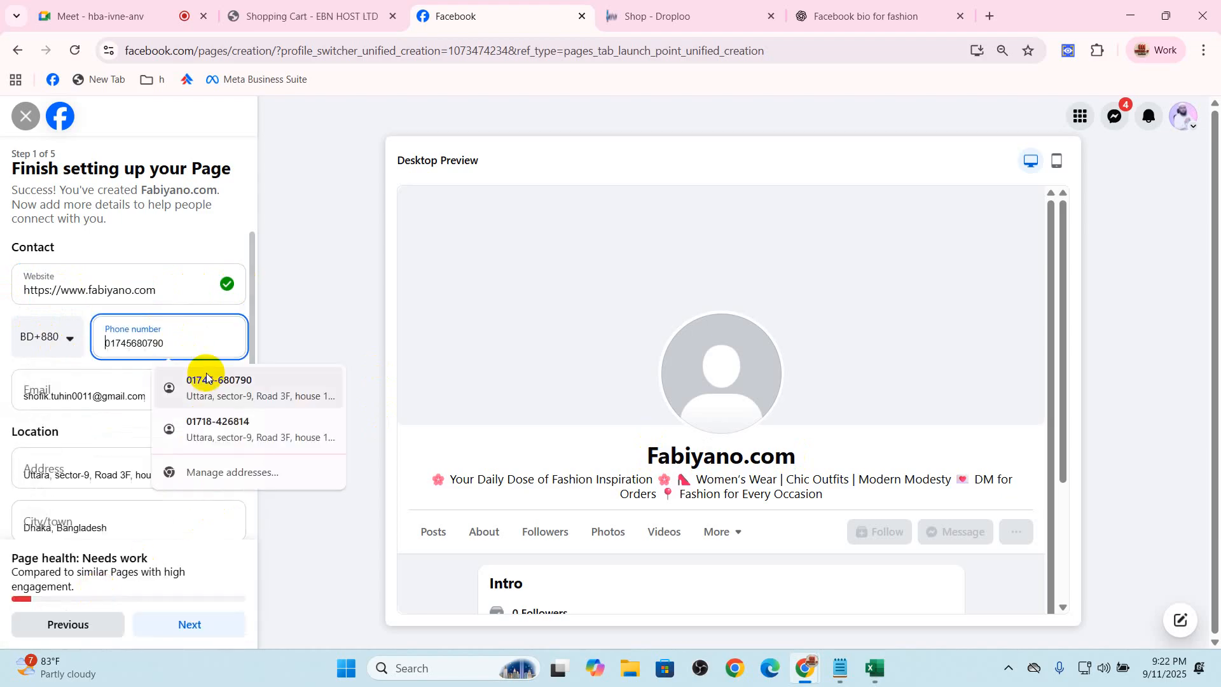
{"action": "left_click", "coordinate": [204, 420]}
{"action": "left_click", "coordinate": [162, 390]}
{"action": "left_click_drag", "start_coordinate": [154, 394], "coordinate": [7, 396]}
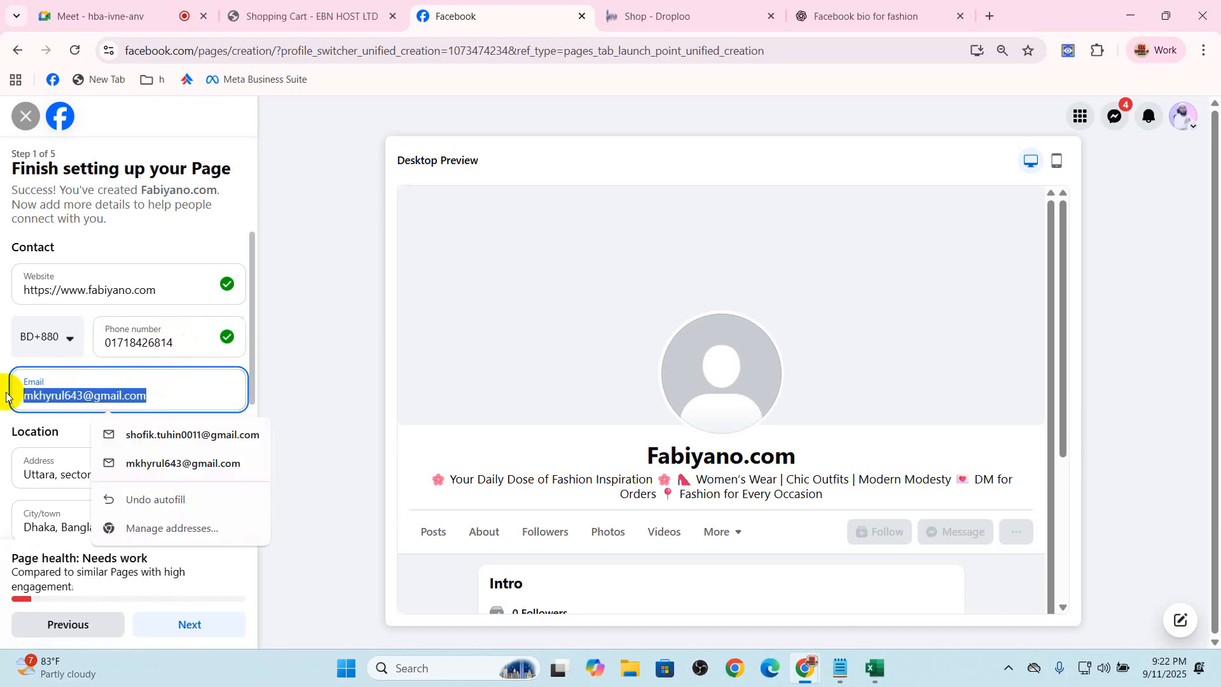
{"action": "type", "text": "fabiyano"}
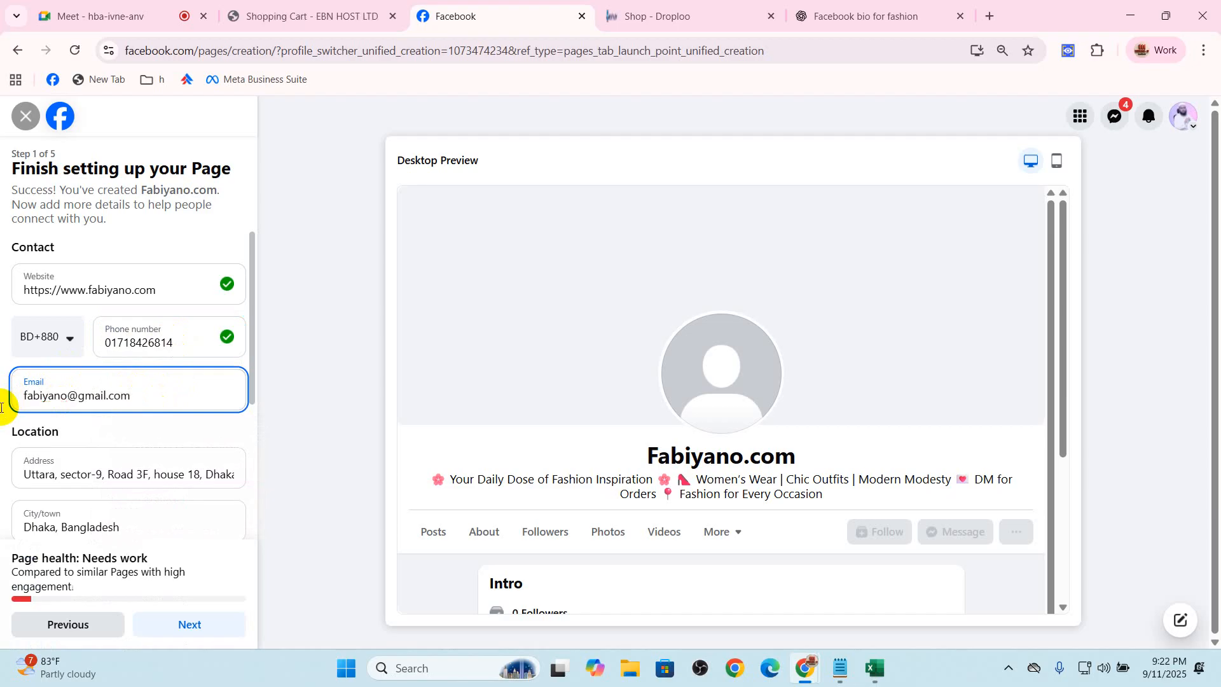
Compare the Page name in the desktop preview with the e-mail entered in the contact details
{"action": "left_click_drag", "start_coordinate": [644, 445], "coordinate": [814, 455]}
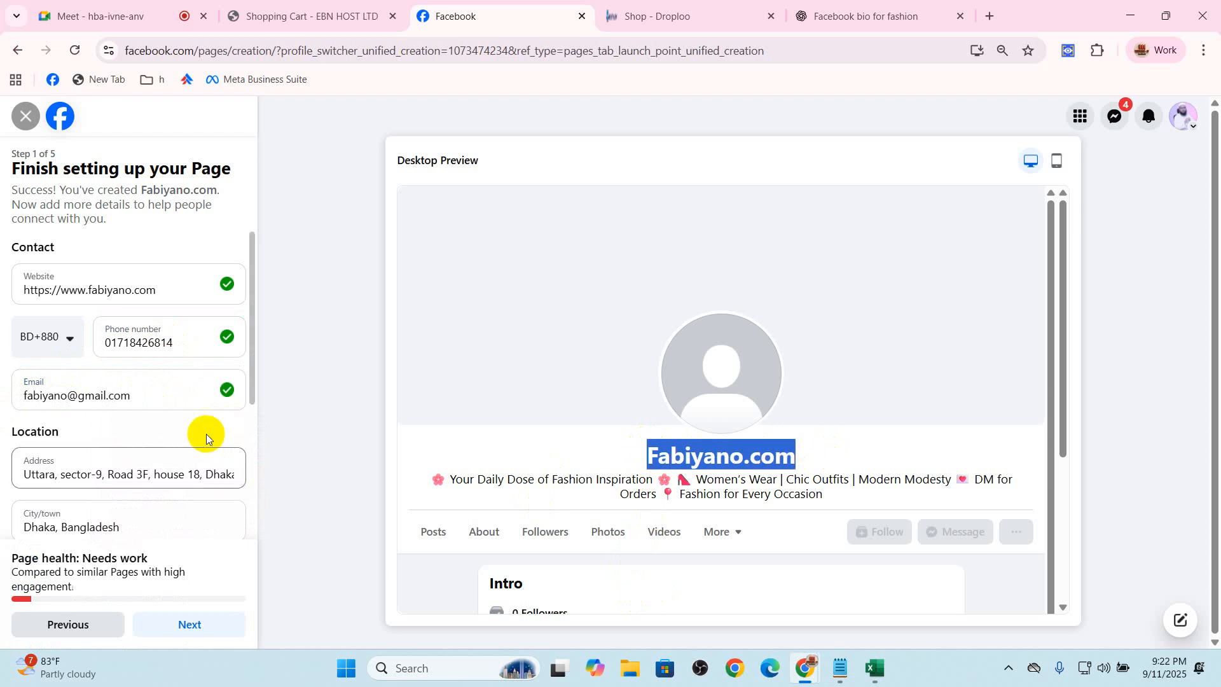
{"action": "left_click_drag", "start_coordinate": [145, 397], "coordinate": [5, 405]}
{"action": "left_click", "coordinate": [339, 493]}
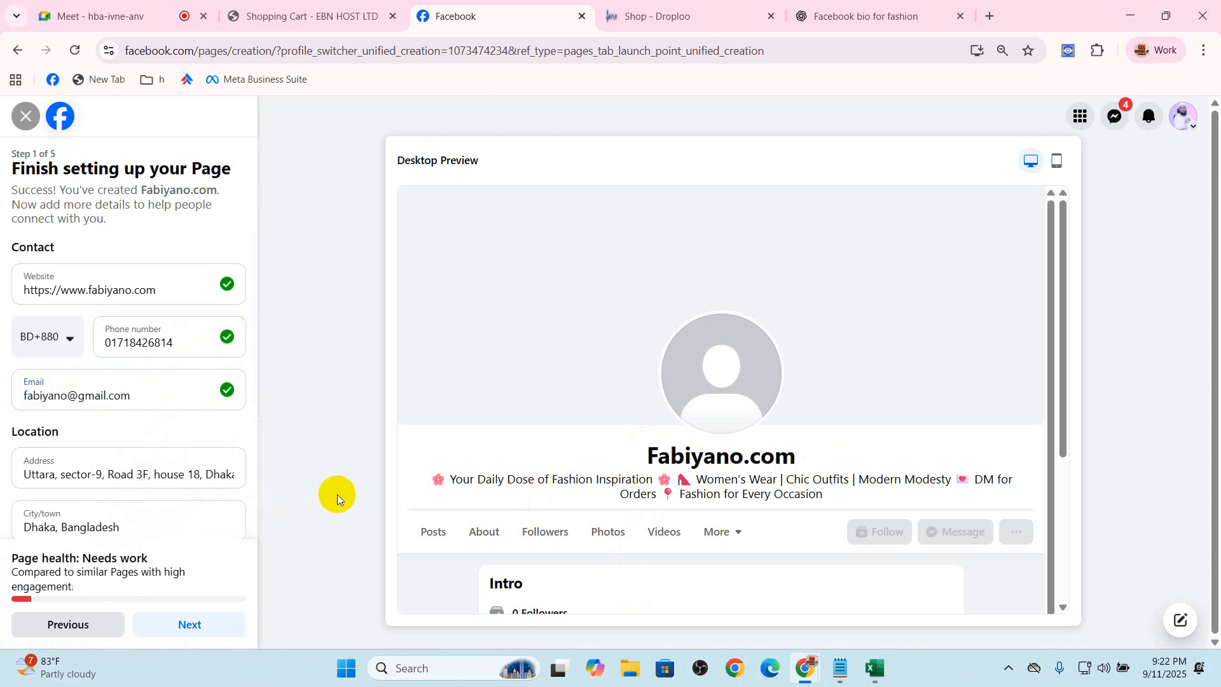
Set the Page's hours to Always open and continue to the Customize your Page stage
{"action": "scroll", "coordinate": [184, 502], "scroll_direction": "down", "scroll_amount": 2}
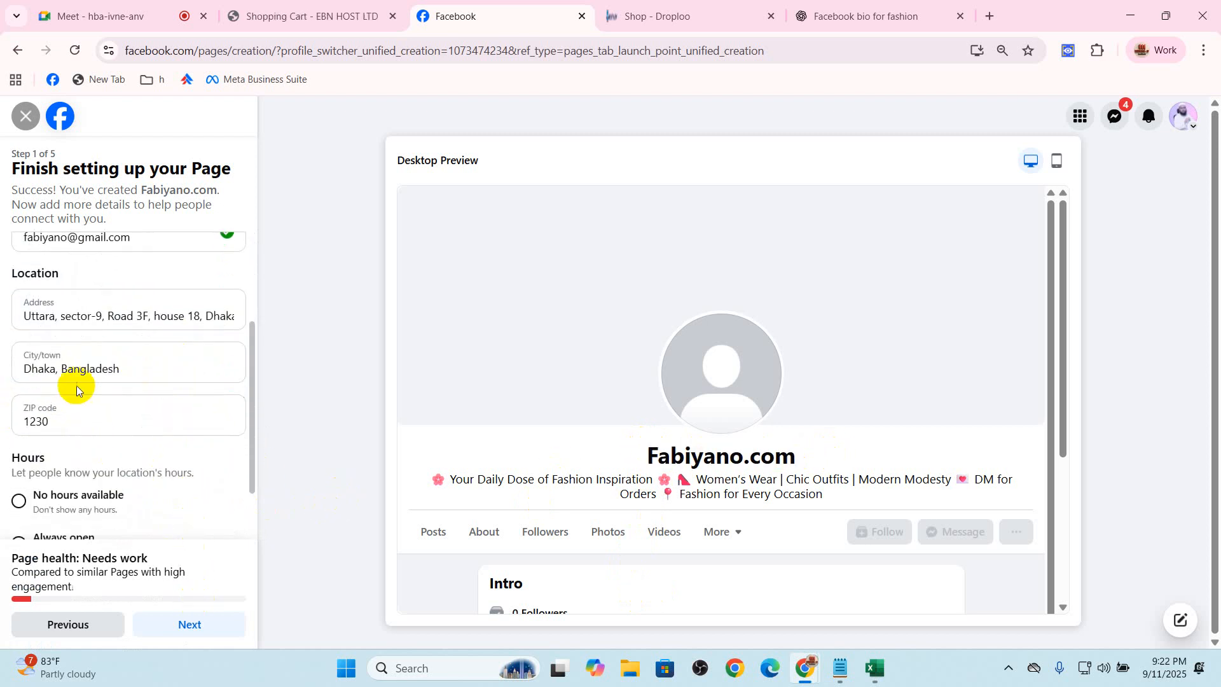
{"action": "scroll", "coordinate": [127, 469], "scroll_direction": "down", "scroll_amount": 1}
{"action": "left_click", "coordinate": [19, 460]}
{"action": "left_click", "coordinate": [180, 626]}
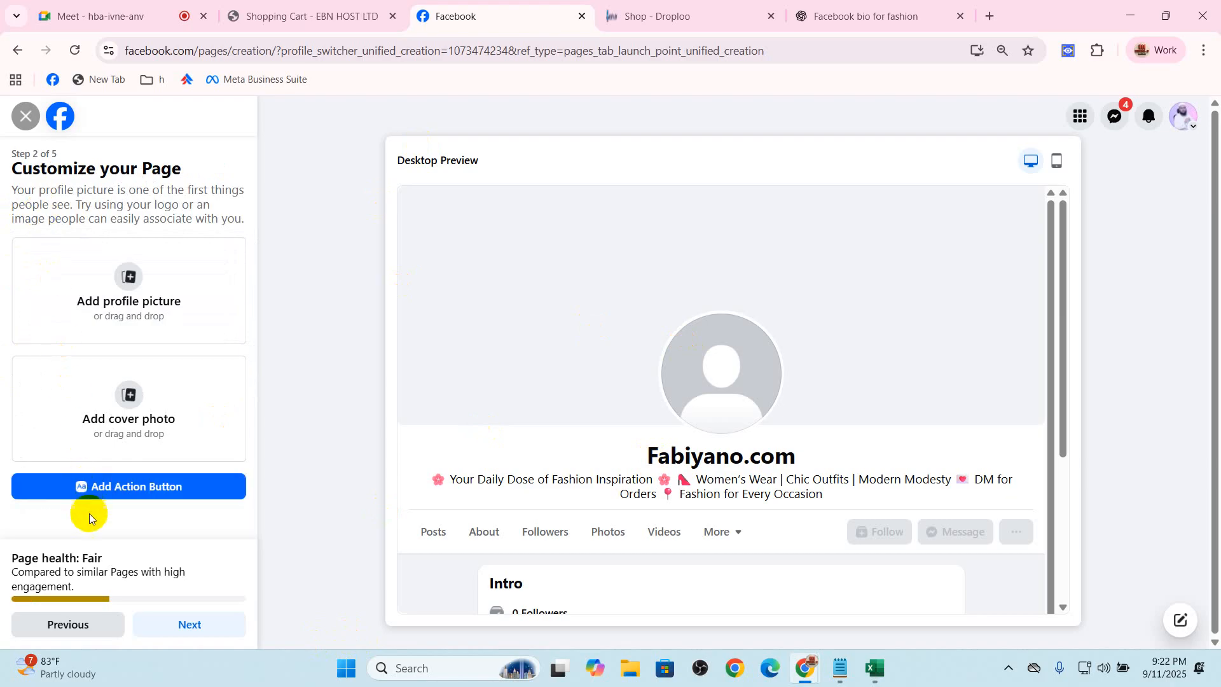
Switch to Google Meet, let contributors turn on their microphones, disable that permission again and return to the Facebook Page setup
{"action": "left_click", "coordinate": [77, 5]}
{"action": "left_click", "coordinate": [1164, 448]}
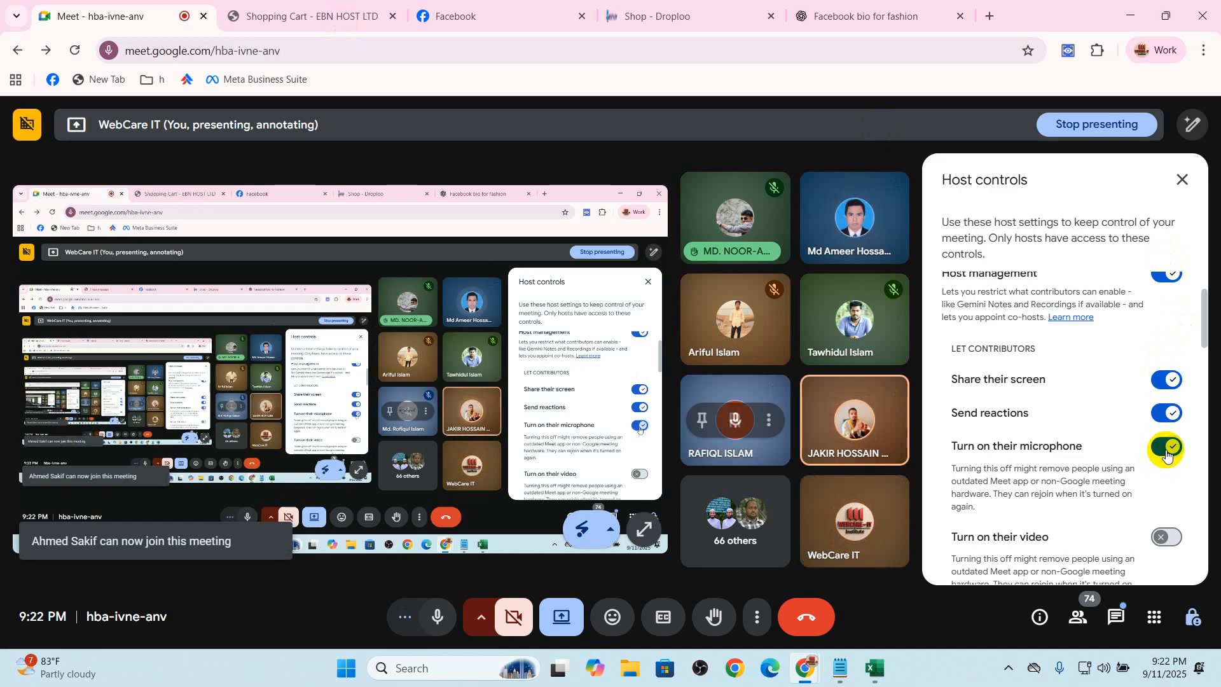
{"action": "left_click", "coordinate": [1166, 450]}
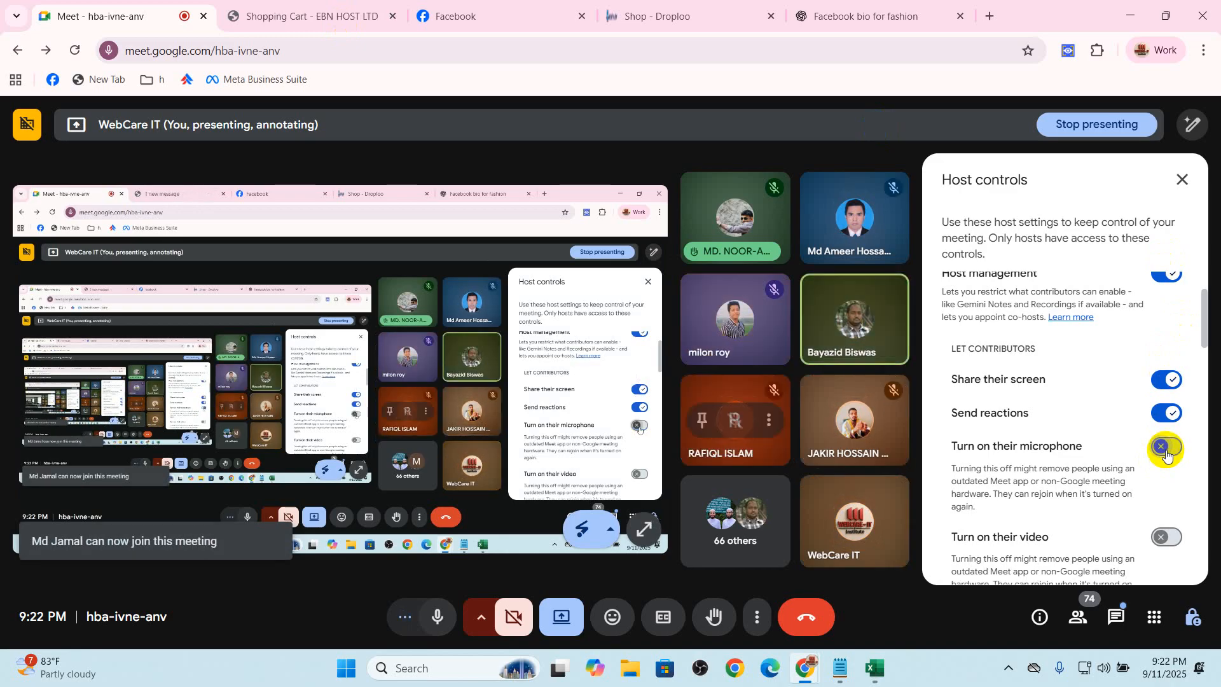
{"action": "left_click", "coordinate": [469, 15]}
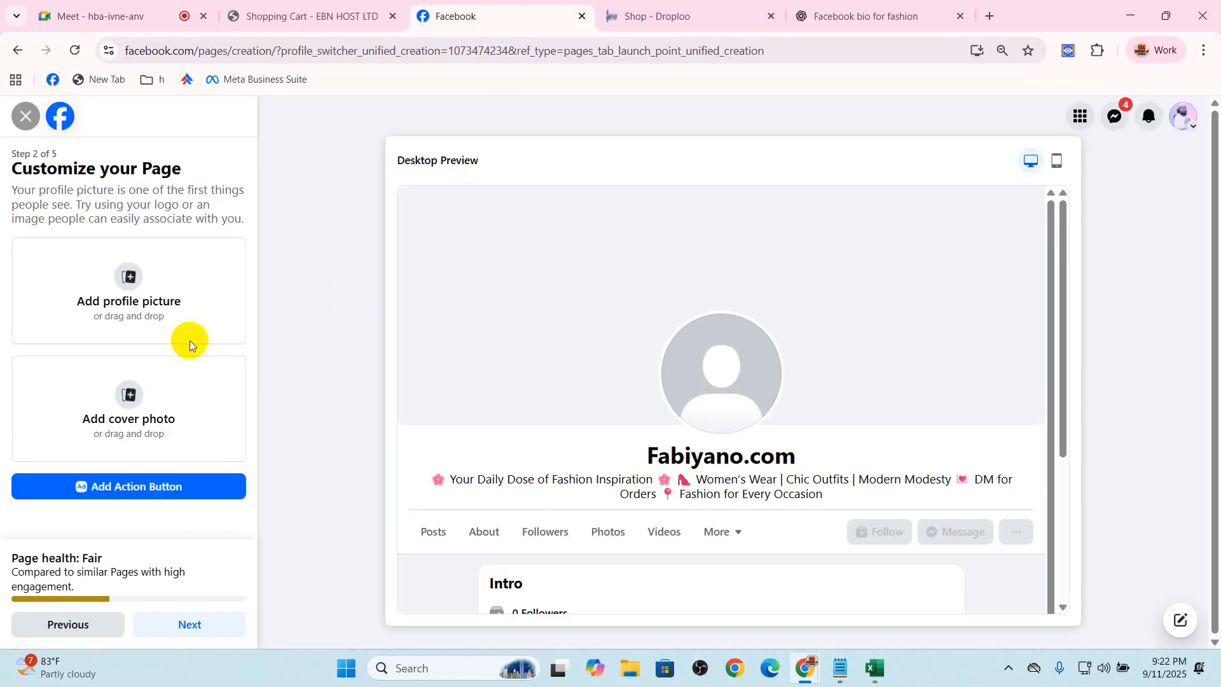
Admit the waiting participant to the Google Meet call and return to the Facebook Page setup
{"action": "left_click", "coordinate": [121, 16]}
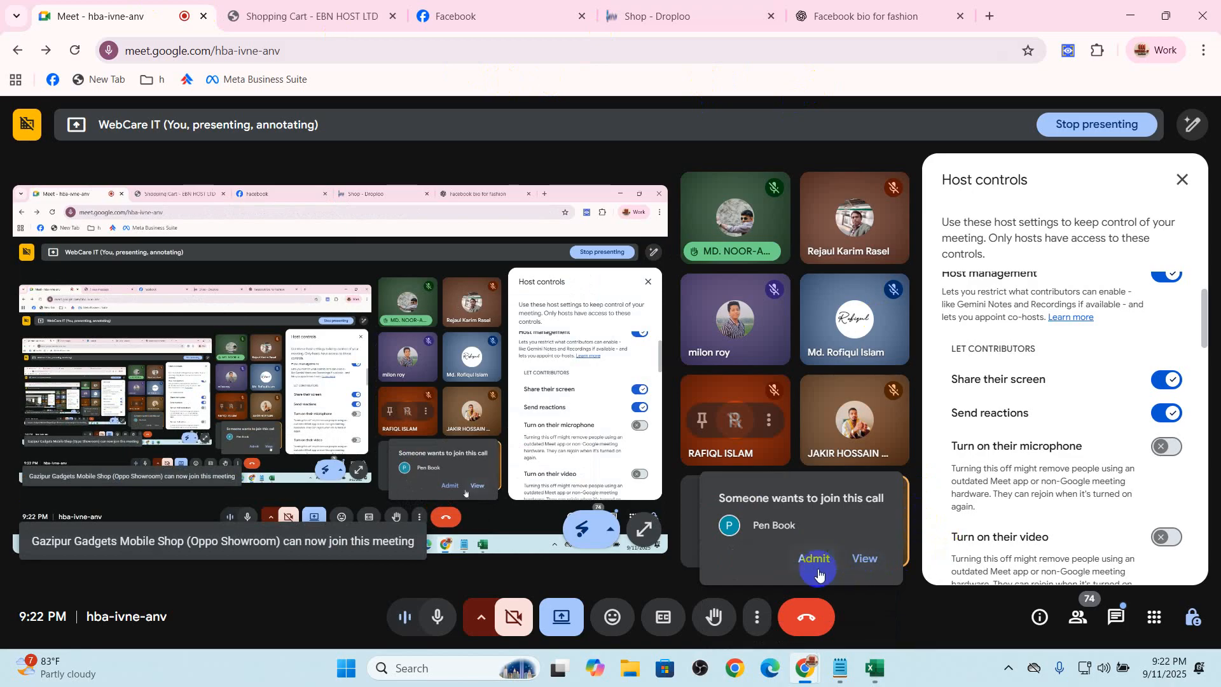
{"action": "left_click", "coordinate": [813, 558]}
{"action": "left_click", "coordinate": [502, 16]}
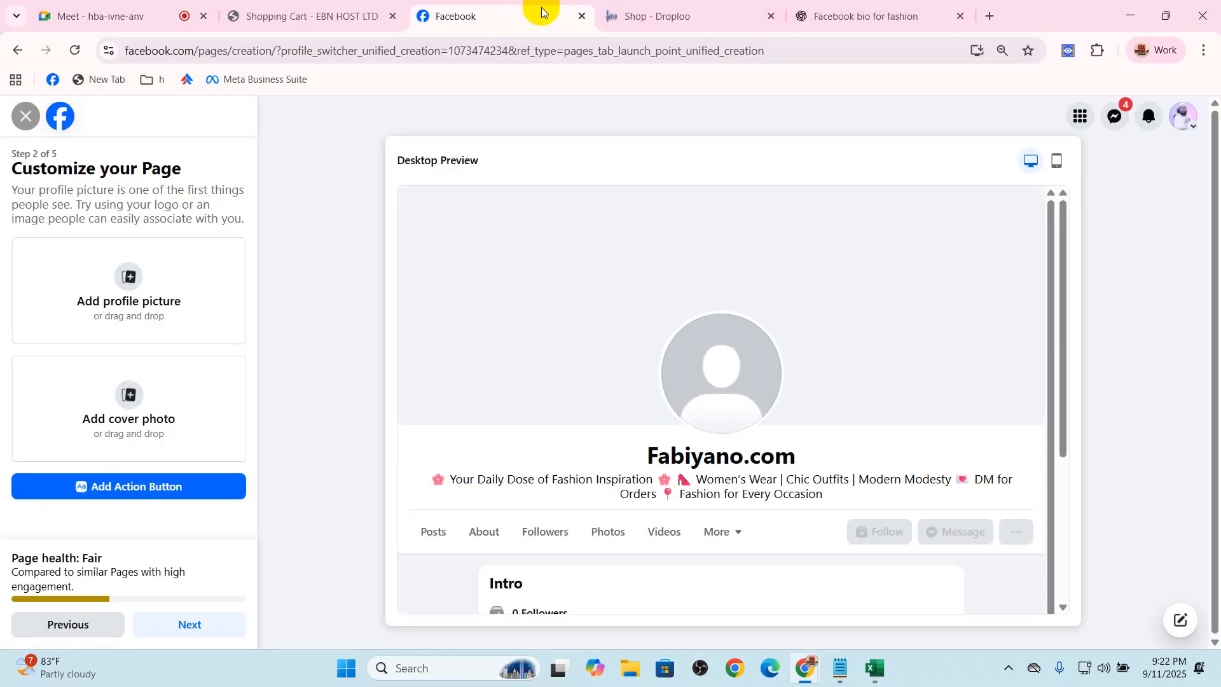
{"action": "left_click", "coordinate": [305, 16]}
{"action": "left_click", "coordinate": [445, 16]}
{"action": "left_click", "coordinate": [682, 7]}
{"action": "left_click", "coordinate": [536, 9]}
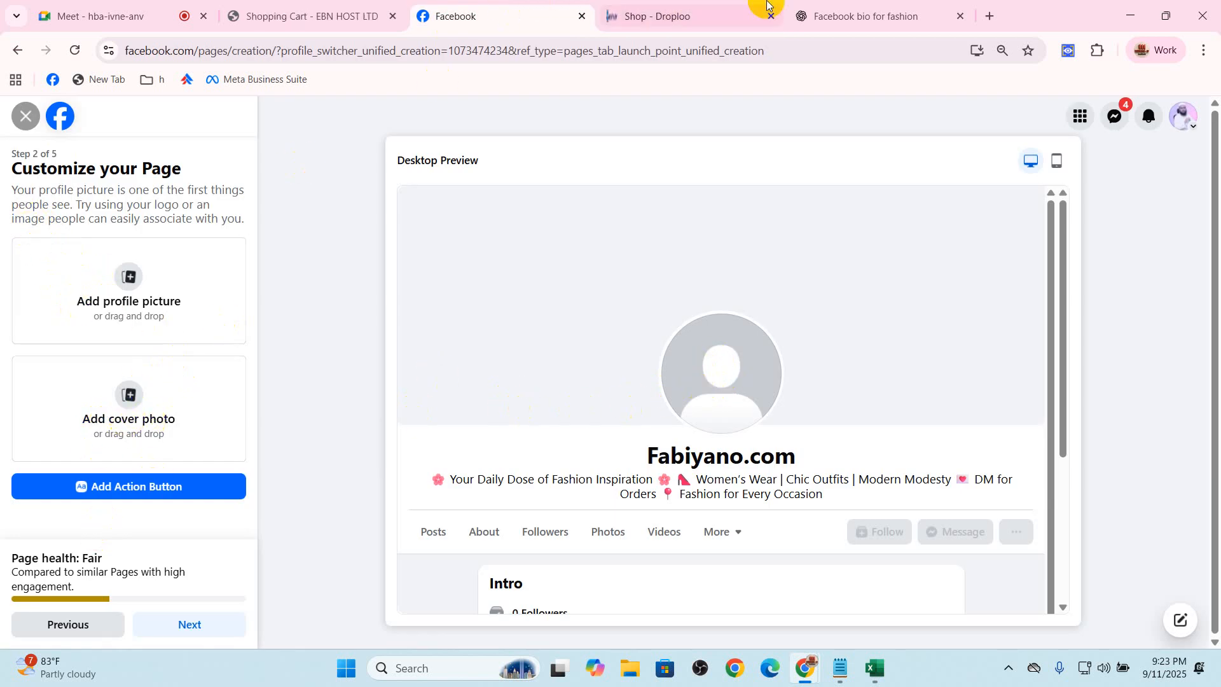
Load Canva's templates page (canva.com/s/templates) in place of the Droploo shop and bring it to the front
{"action": "left_click", "coordinate": [719, 11]}
{"action": "left_click", "coordinate": [699, 55]}
{"action": "type", "text": "canva.com/s/templates"}
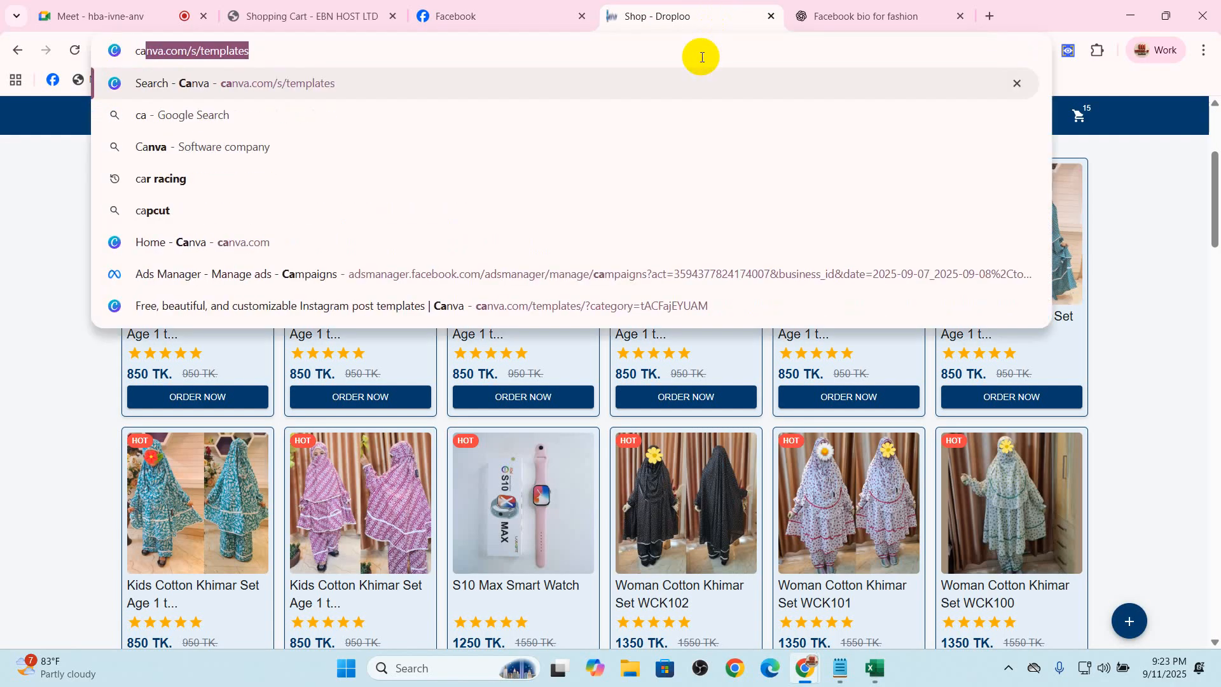
{"action": "key", "text": "Return"}
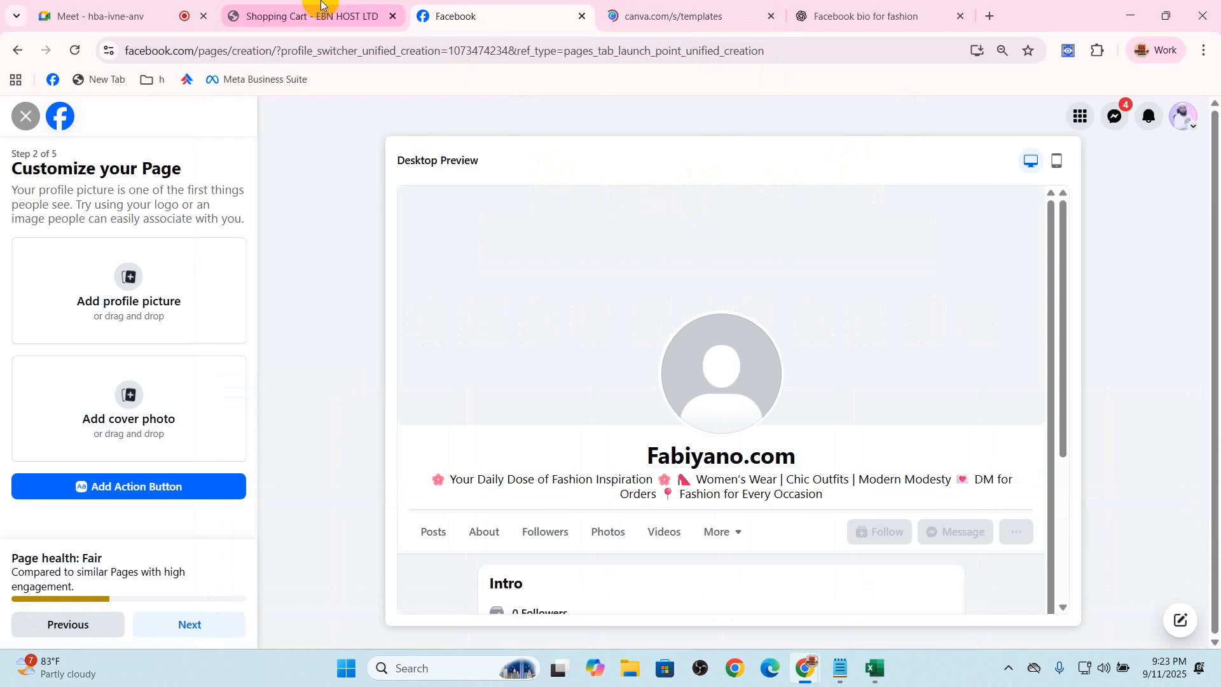
{"action": "left_click", "coordinate": [319, 8]}
{"action": "left_click", "coordinate": [170, 13]}
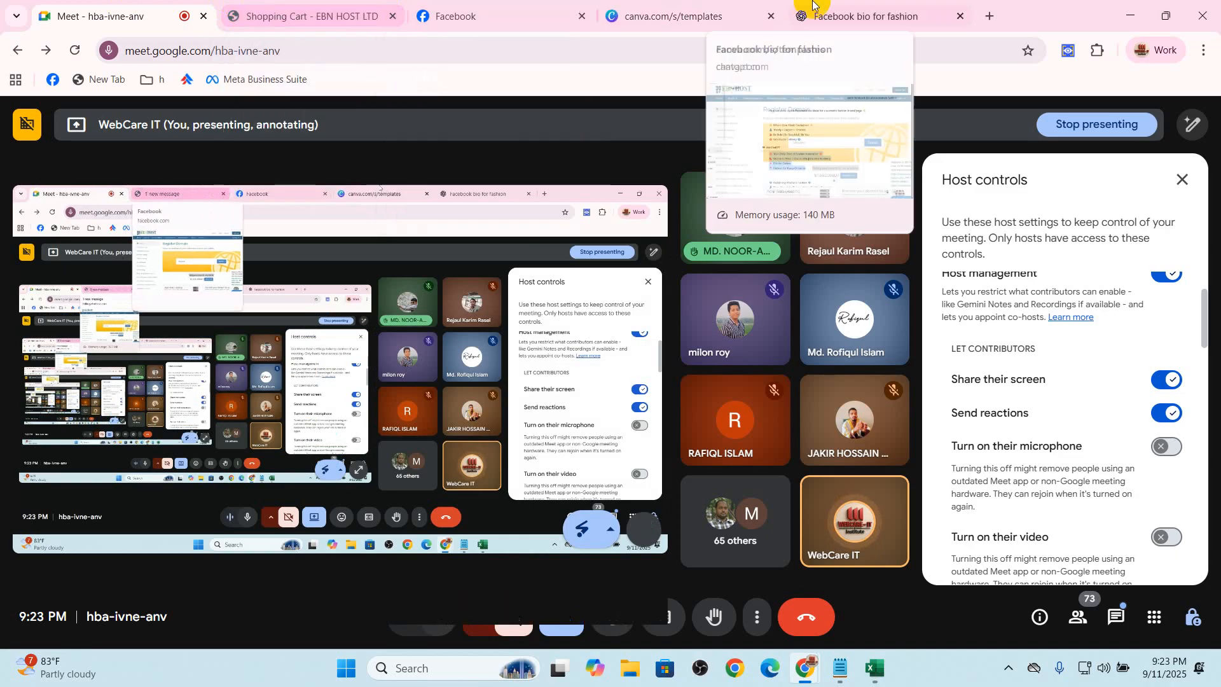
{"action": "left_click", "coordinate": [665, 16]}
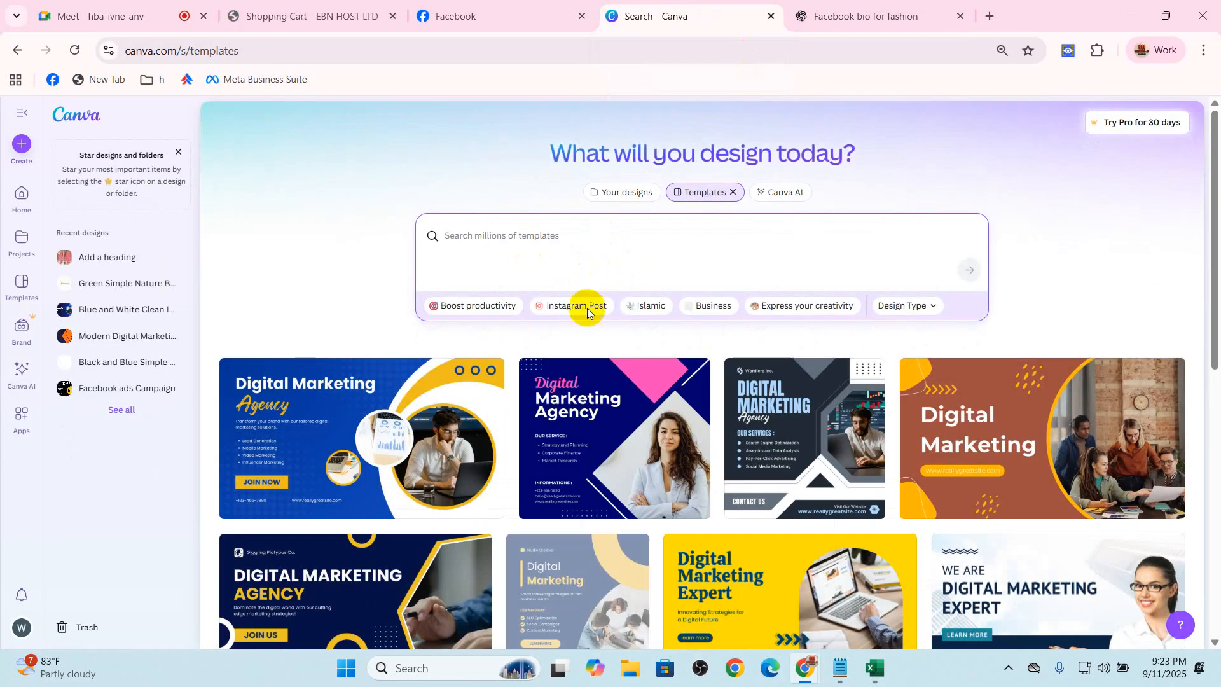
Search Canva's design types for "facebook cover" in a new design, and shorten the search to "facebook"
{"action": "scroll", "coordinate": [589, 376], "scroll_direction": "down", "scroll_amount": 5}
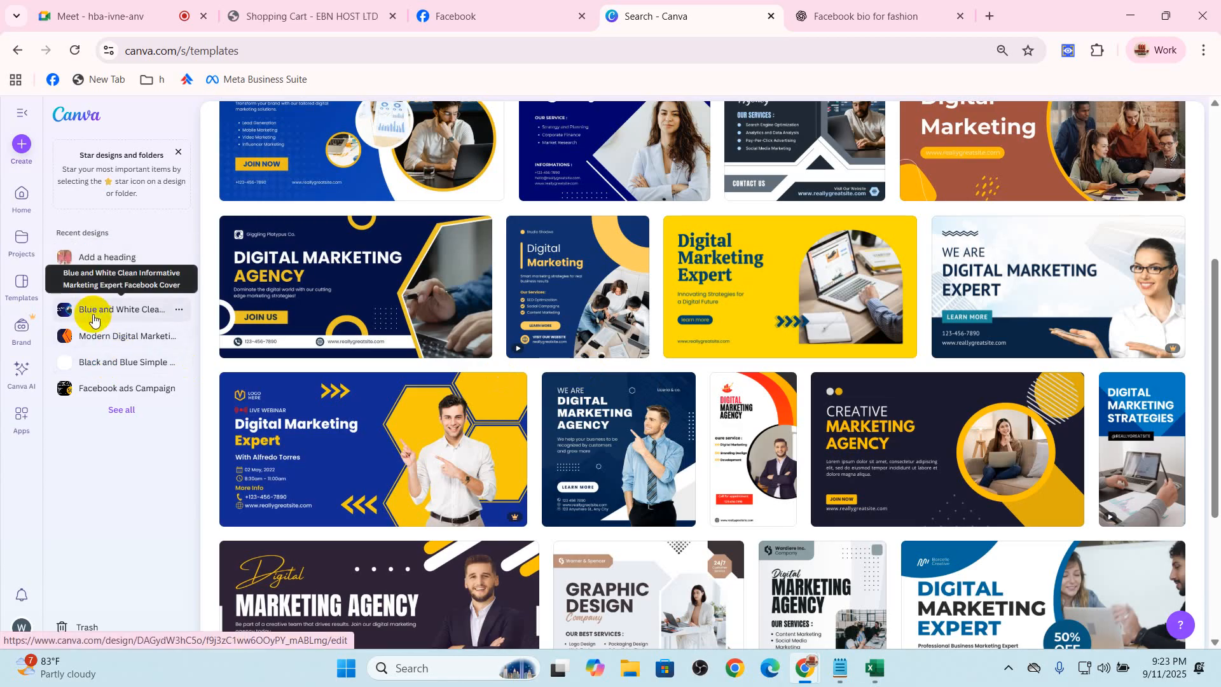
{"action": "scroll", "coordinate": [333, 280], "scroll_direction": "down", "scroll_amount": 4}
{"action": "scroll", "coordinate": [333, 287], "scroll_direction": "up", "scroll_amount": 6}
{"action": "left_click", "coordinate": [21, 145]}
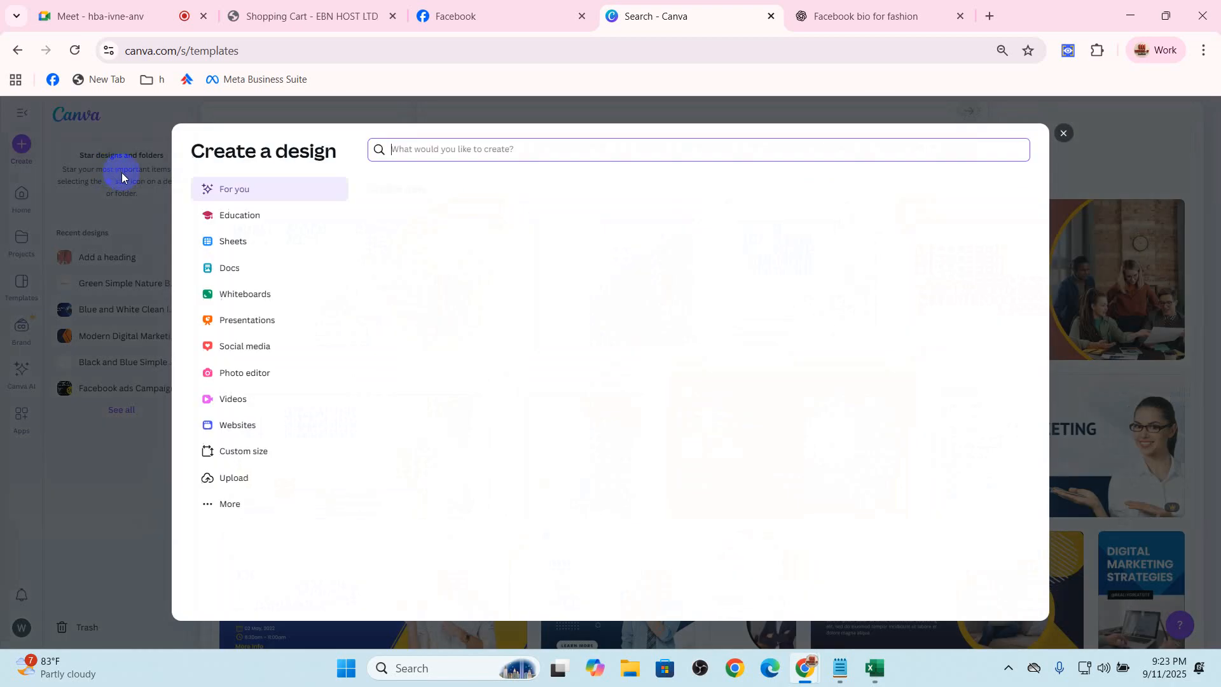
{"action": "left_click", "coordinate": [459, 150]}
{"action": "type", "text": "face"}
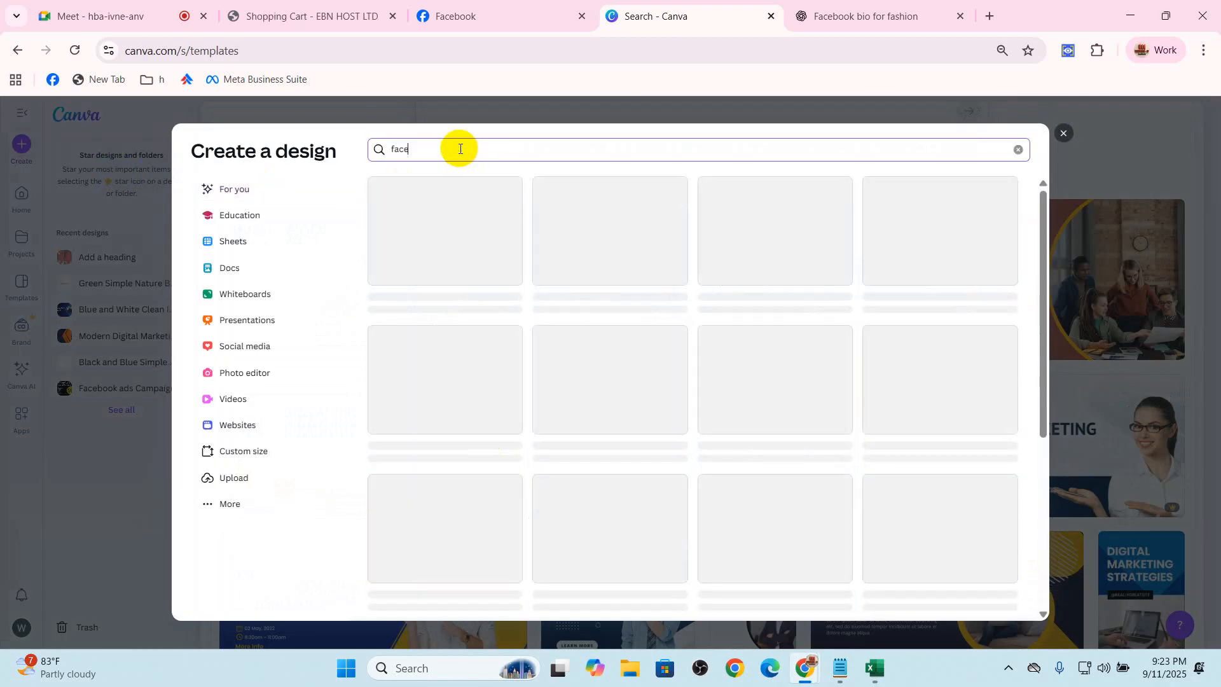
{"action": "type", "text": "book cover"}
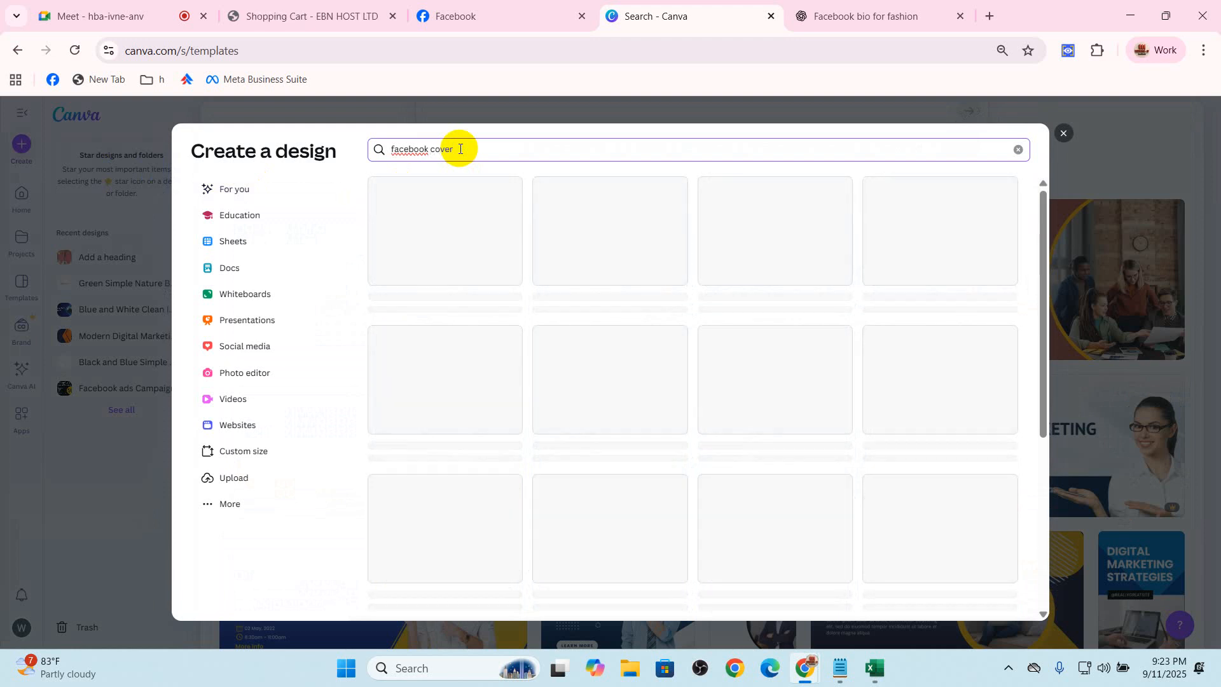
{"action": "key", "text": "BackSpace"}
{"action": "key", "text": "BackSpace"}
{"action": "key", "text": "BackSpace"}
{"action": "key", "text": "BackSpace"}
{"action": "key", "text": "BackSpace"}
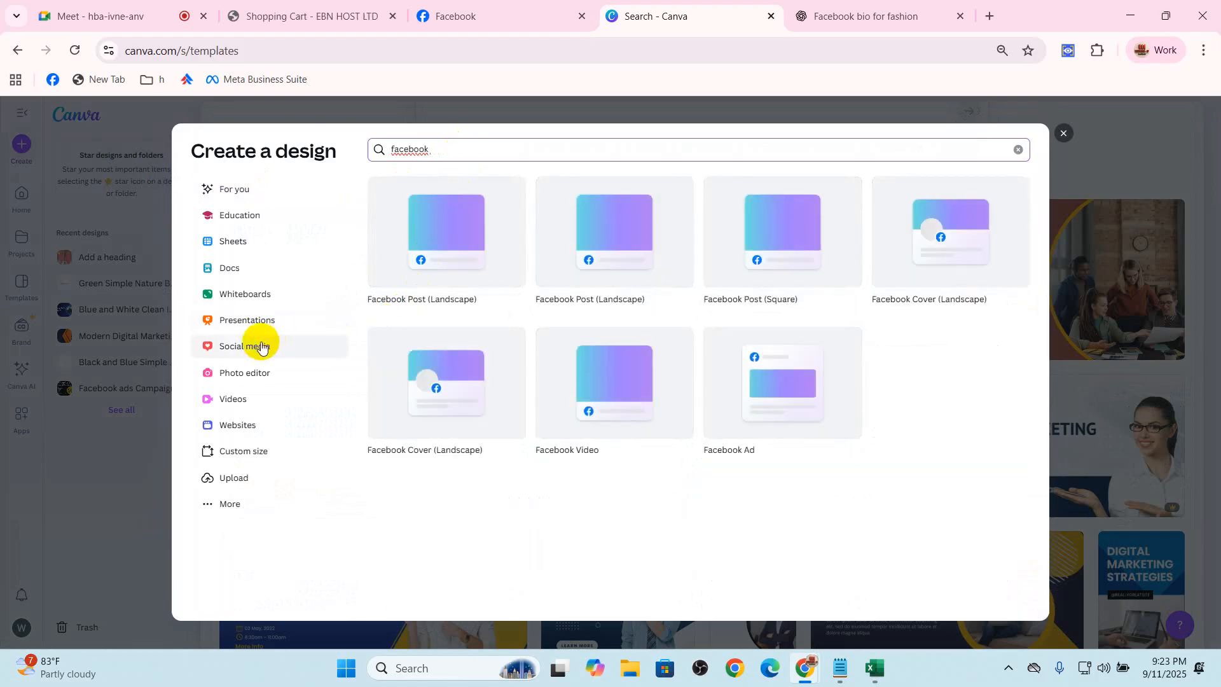
Look through the social media design types, search for "facebook page cover", and close the Create a design dialog
{"action": "left_click", "coordinate": [320, 346]}
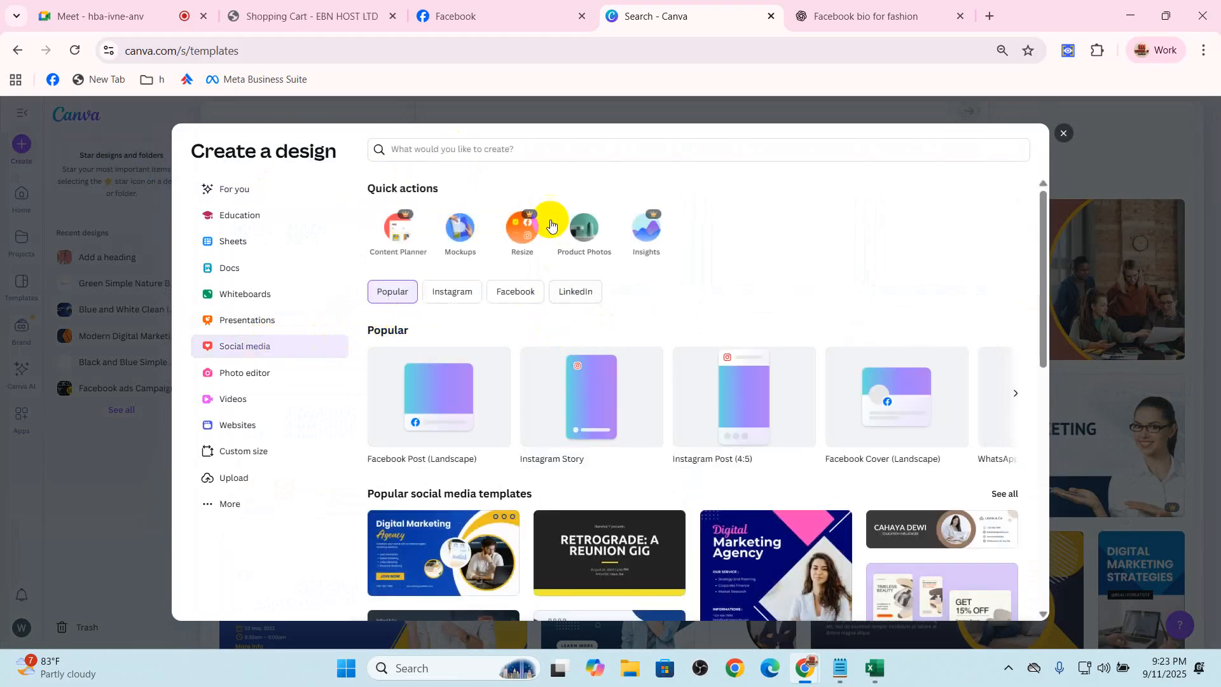
{"action": "left_click", "coordinate": [518, 153]}
{"action": "type", "text": "f"}
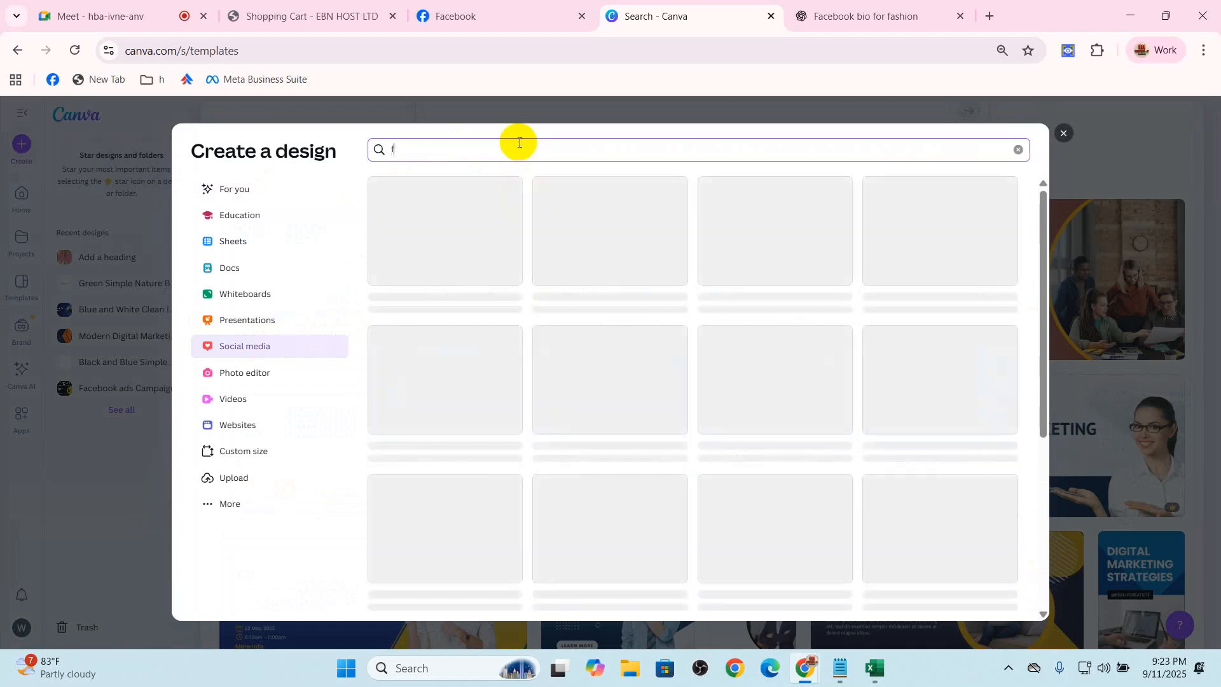
{"action": "type", "text": "acebook page covver"}
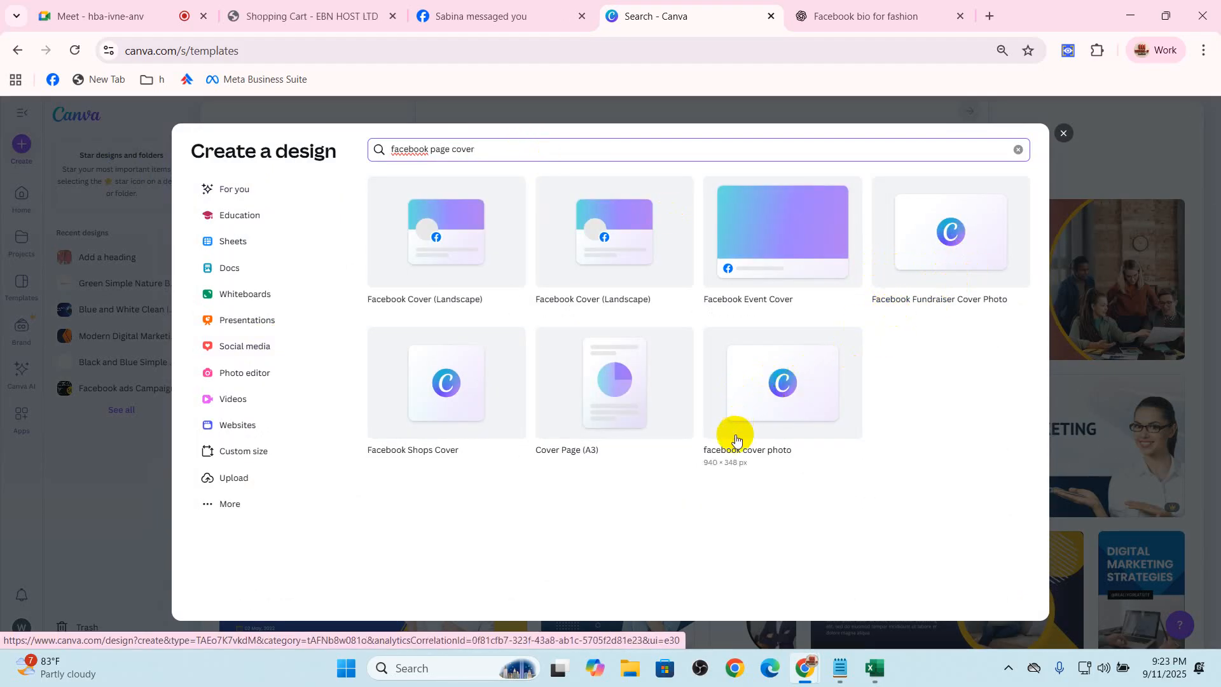
{"action": "left_click", "coordinate": [1063, 133]}
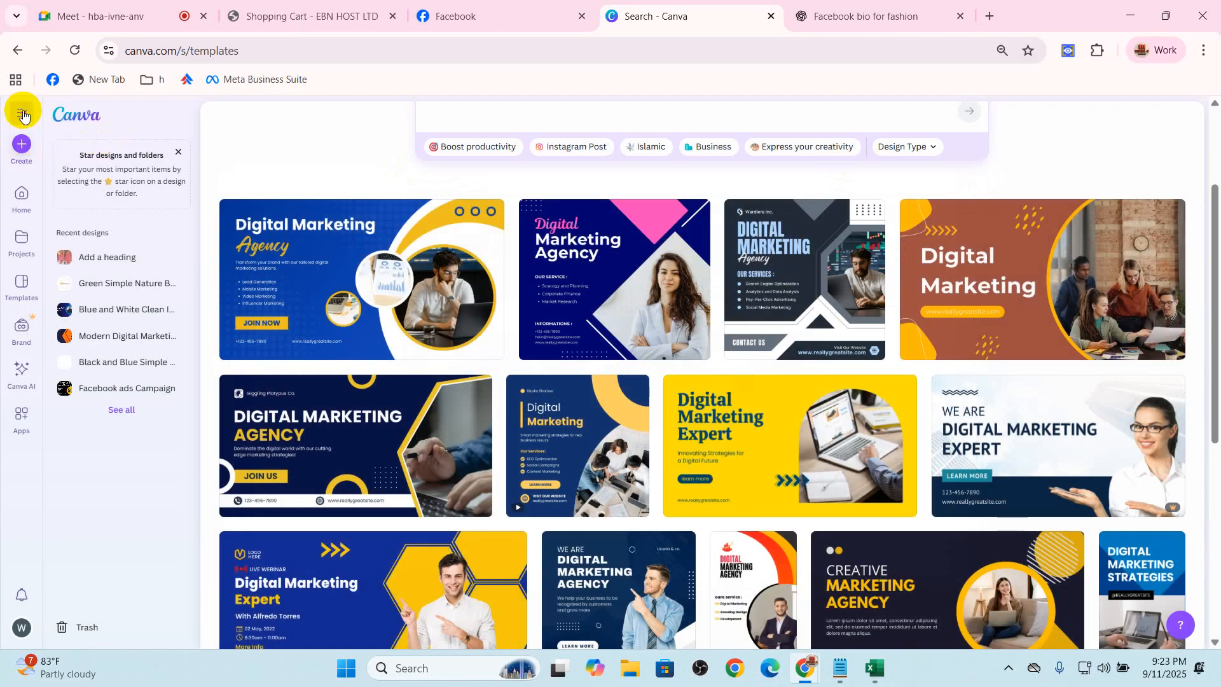
Go to Canva's home page and search the templates for the suggested term "facebook cover page"
{"action": "left_click", "coordinate": [21, 113]}
{"action": "left_click", "coordinate": [19, 114]}
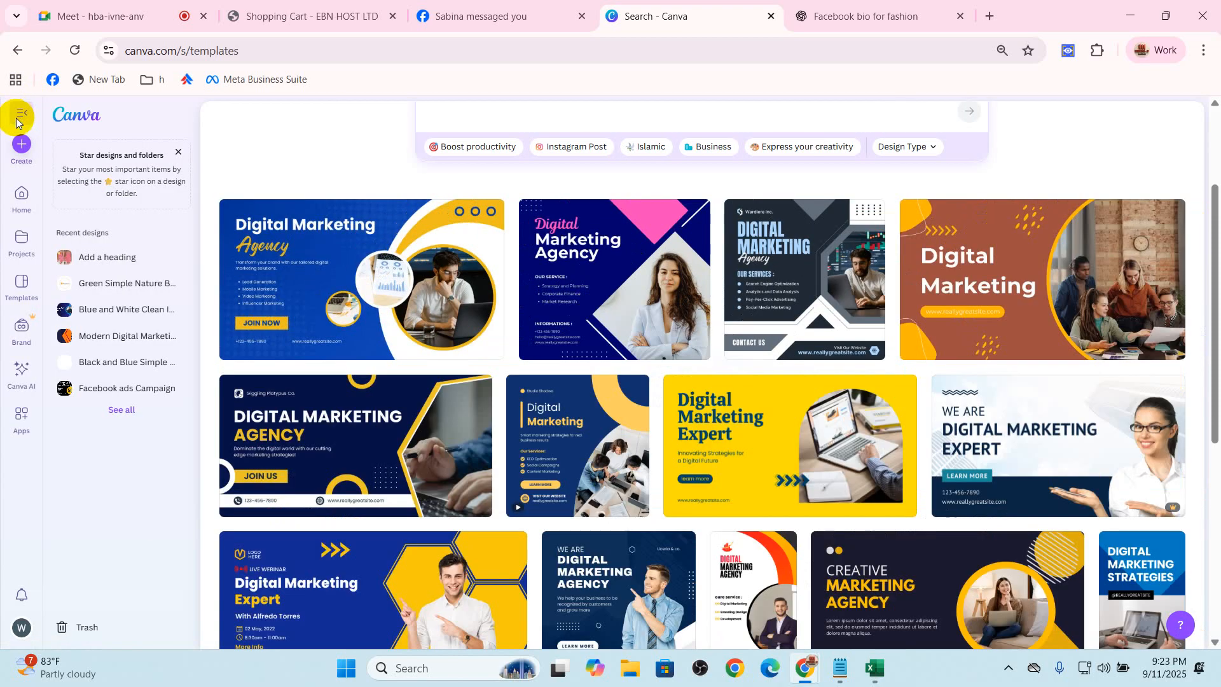
{"action": "left_click", "coordinate": [21, 191]}
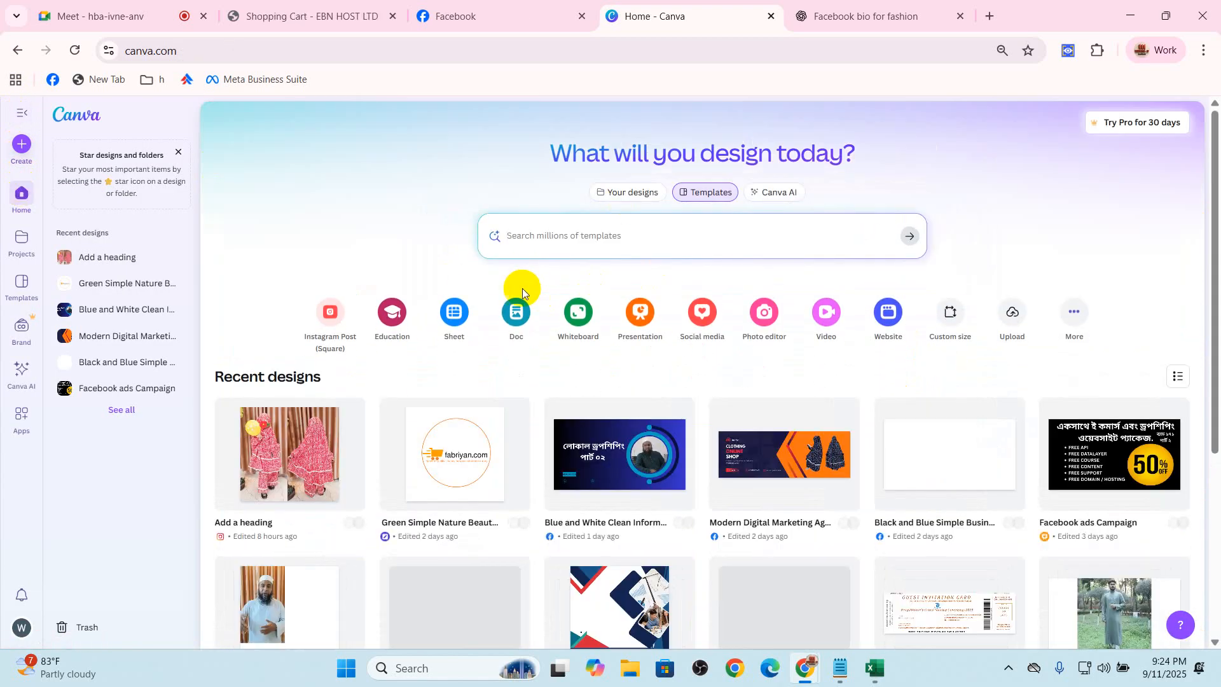
{"action": "left_click", "coordinate": [515, 236]}
{"action": "type", "text": "facebook c"}
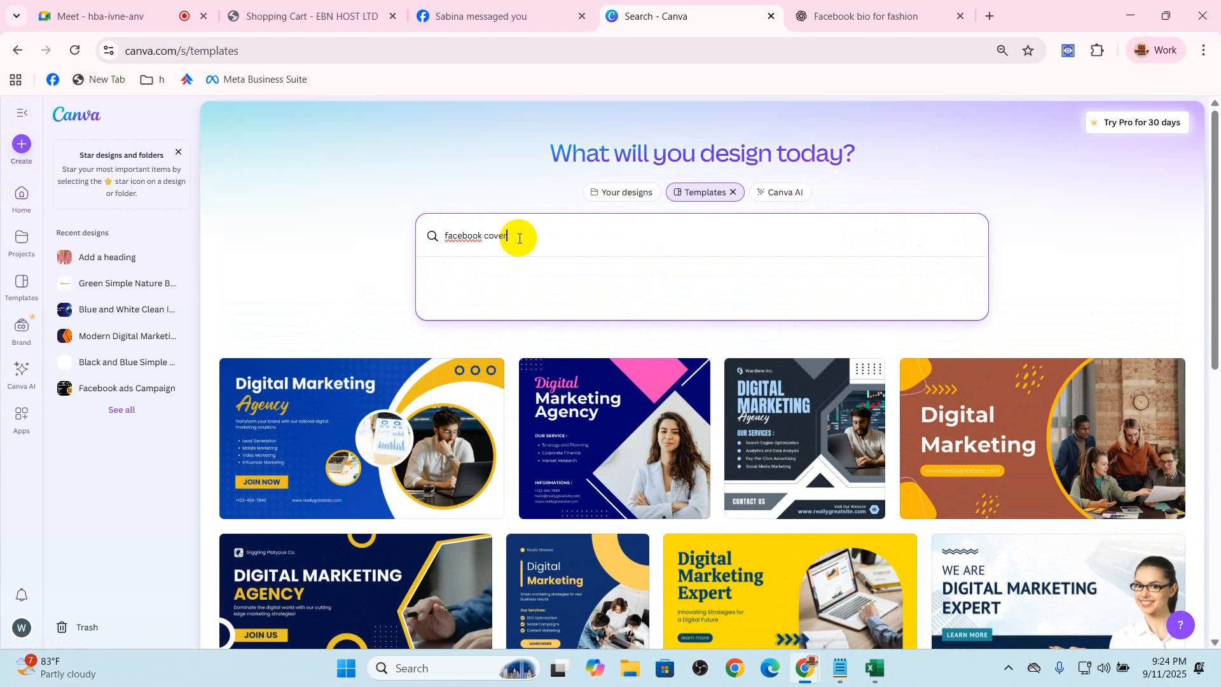
{"action": "type", "text": "over"}
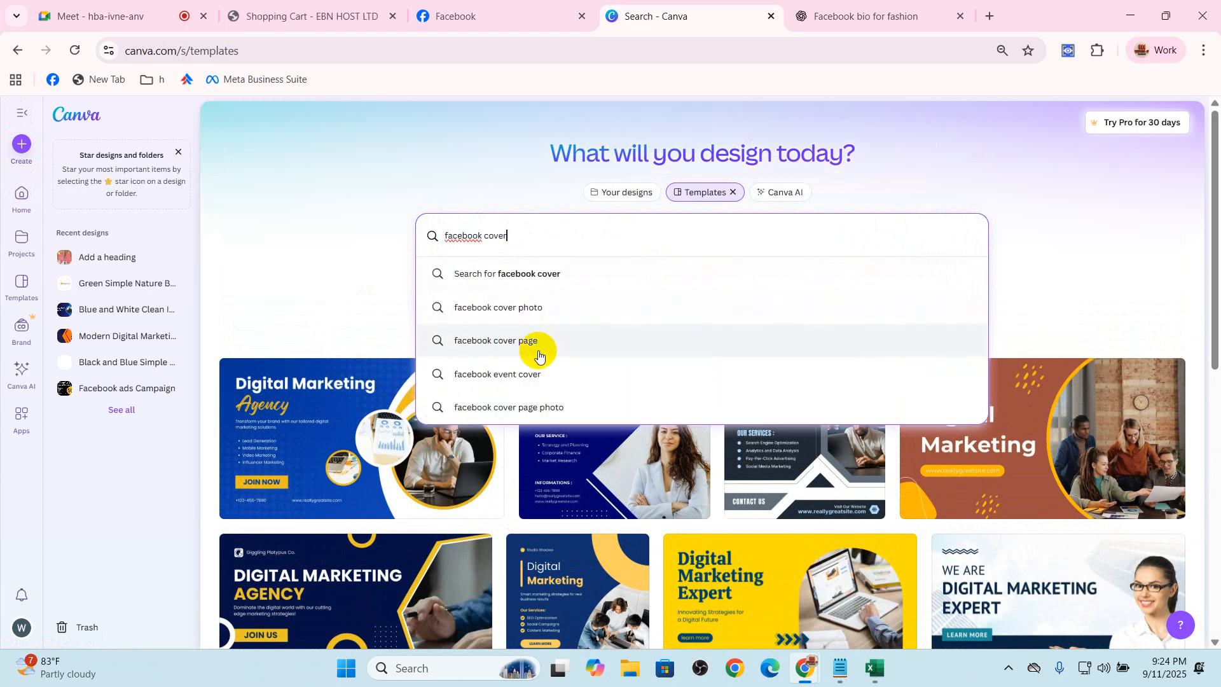
{"action": "left_click", "coordinate": [535, 341]}
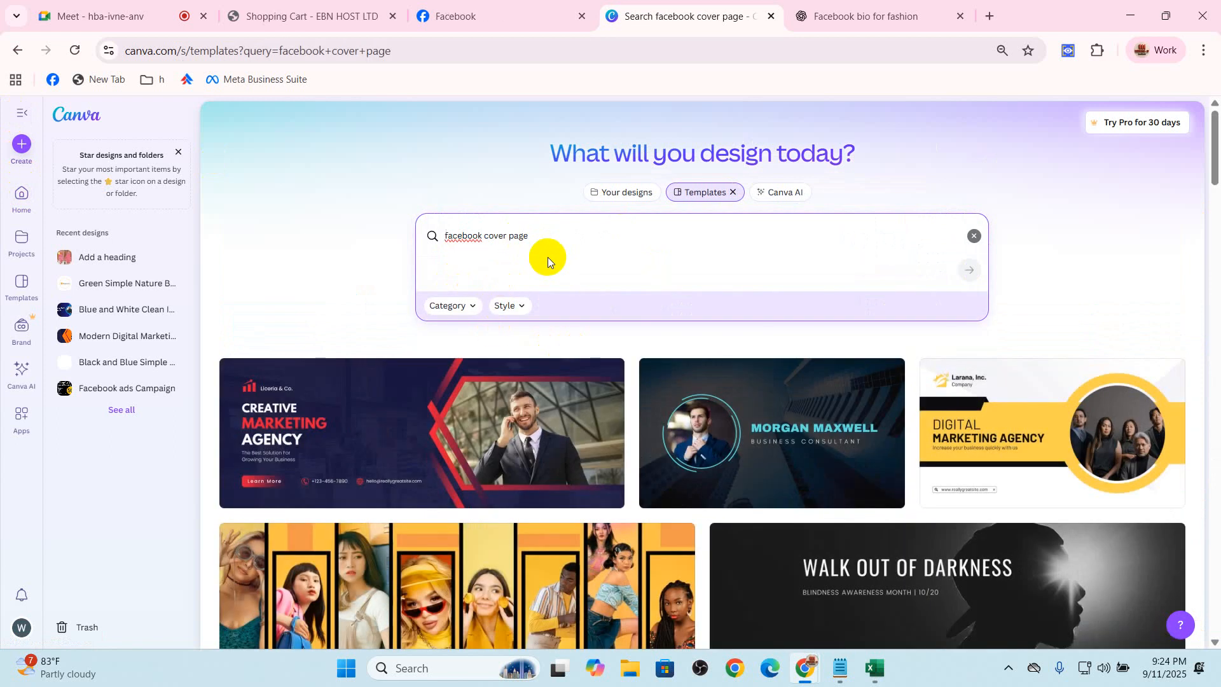
Open the red and navy Modern Digital Marketing Agency Facebook Cover template for customizing
{"action": "left_click", "coordinate": [492, 418]}
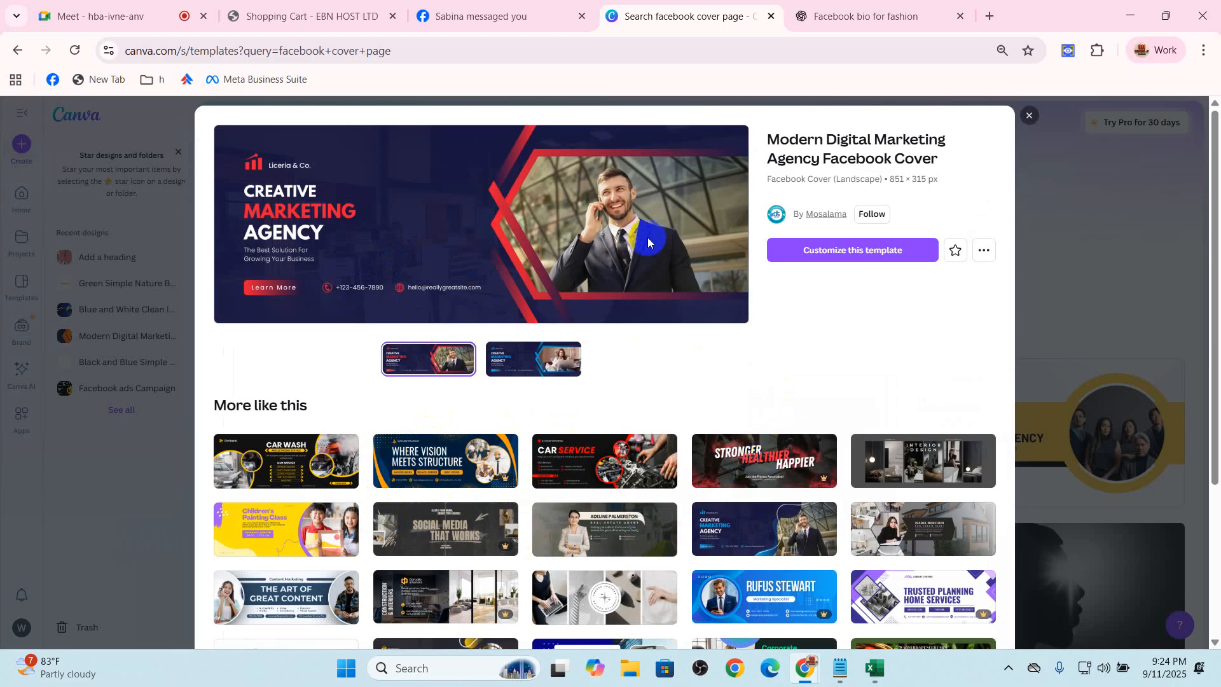
{"action": "left_click", "coordinate": [839, 250]}
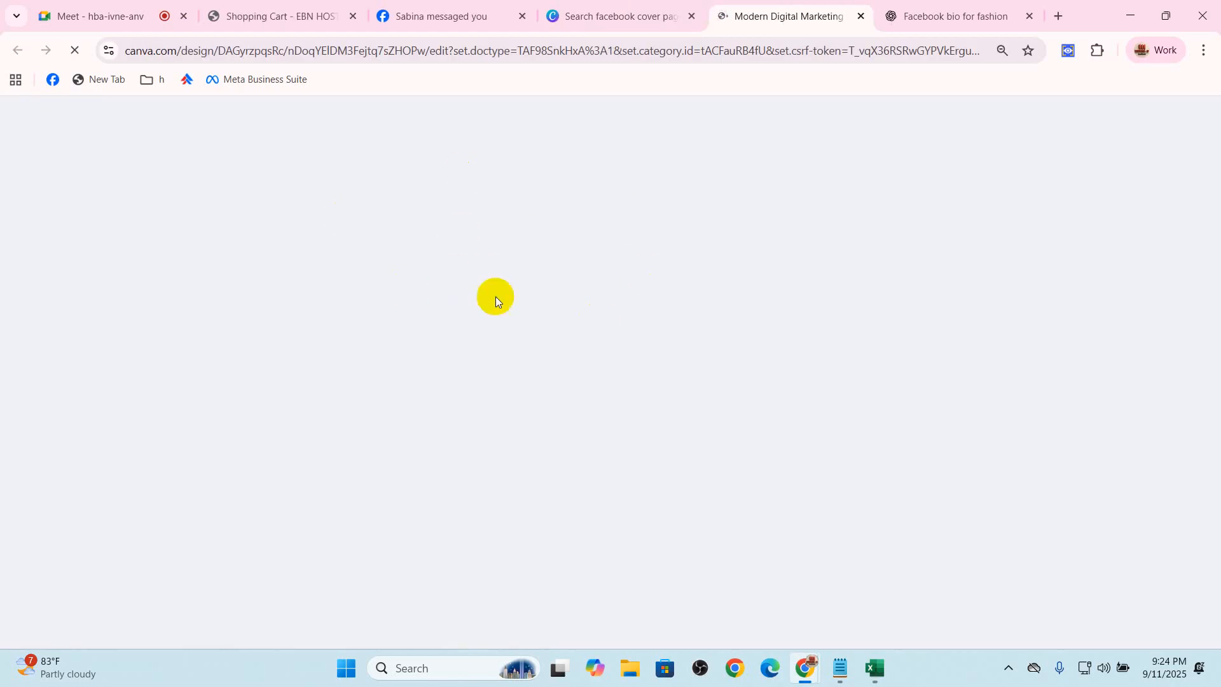
{"action": "left_click", "coordinate": [995, 16]}
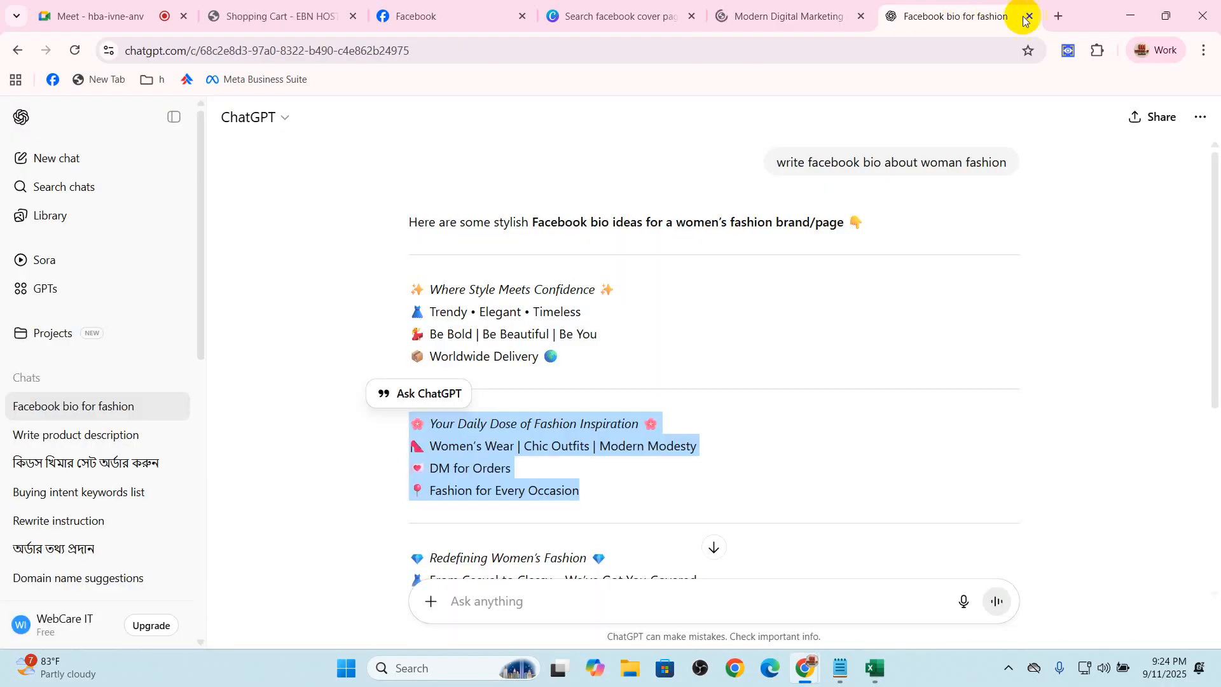
{"action": "left_click", "coordinate": [791, 13]}
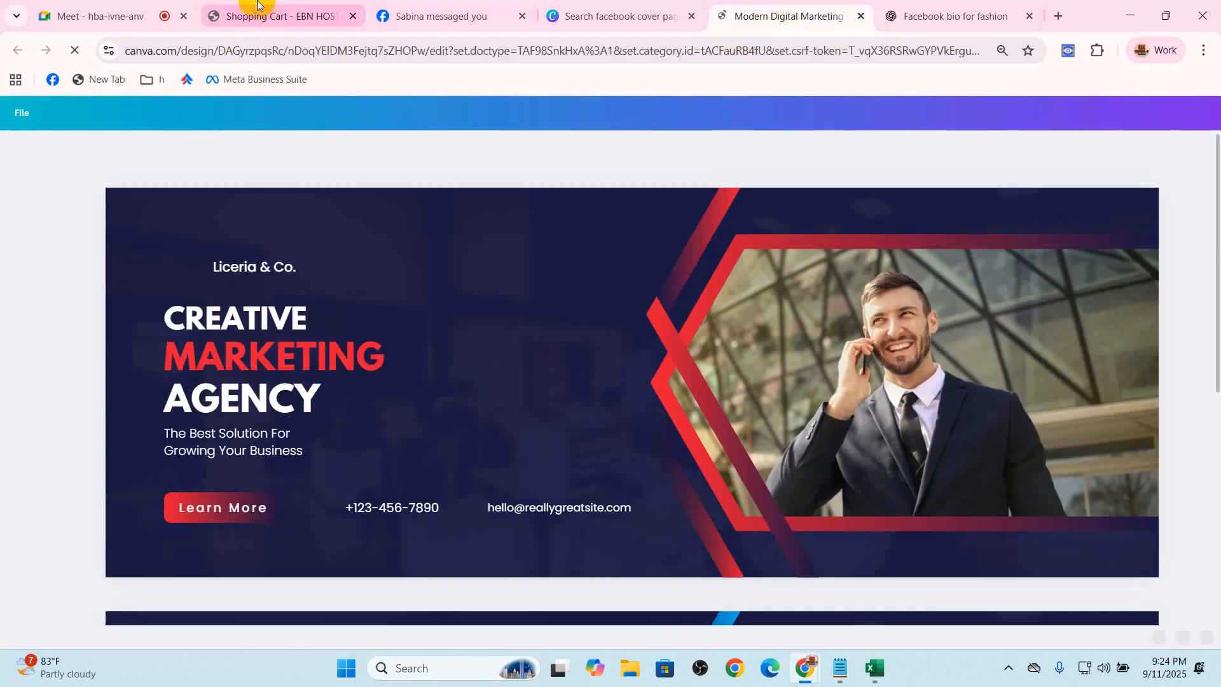
Check the host controls in the Google Meet call and return to the Canva cover design
{"action": "left_click", "coordinate": [133, 6]}
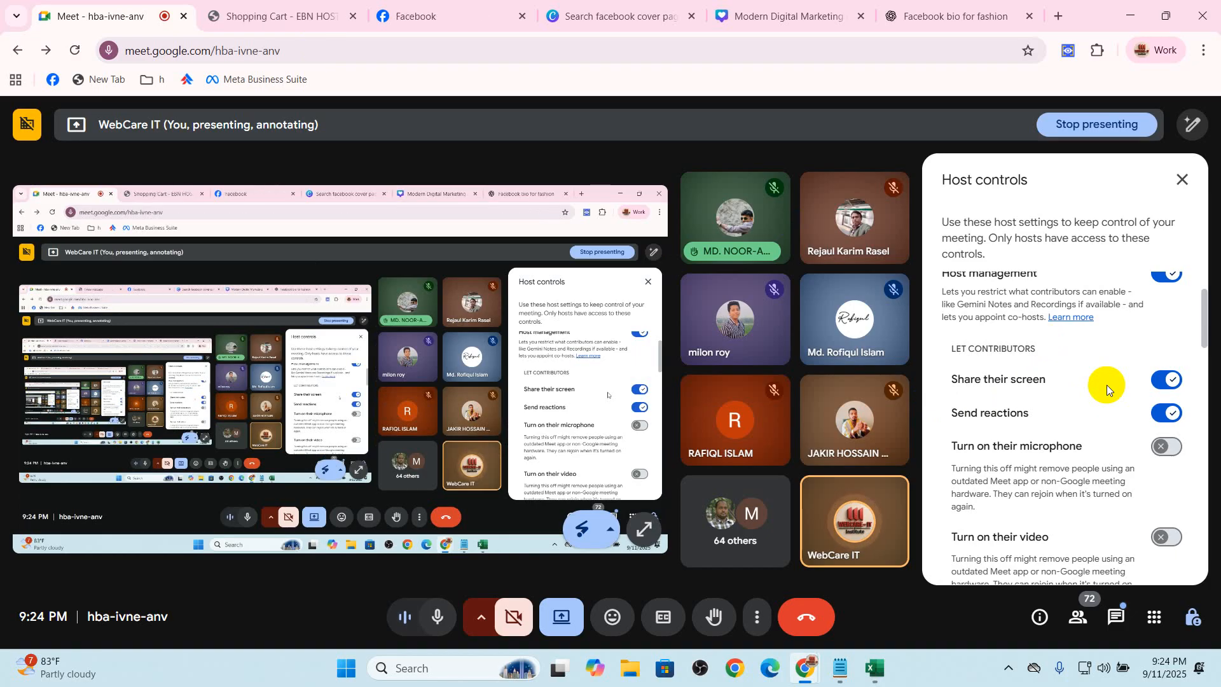
{"action": "left_click", "coordinate": [781, 10]}
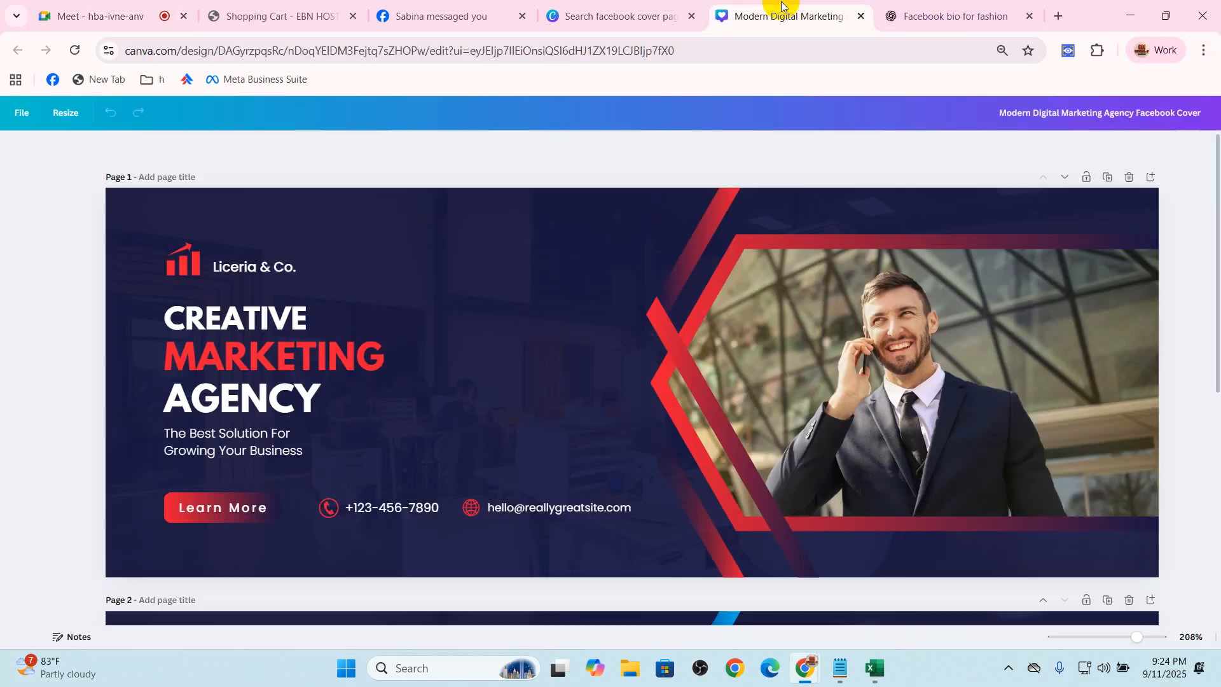
Replace the businessman photo in the first page's frame with the uploaded photo of a red and white patterned dress
{"action": "left_click", "coordinate": [927, 382]}
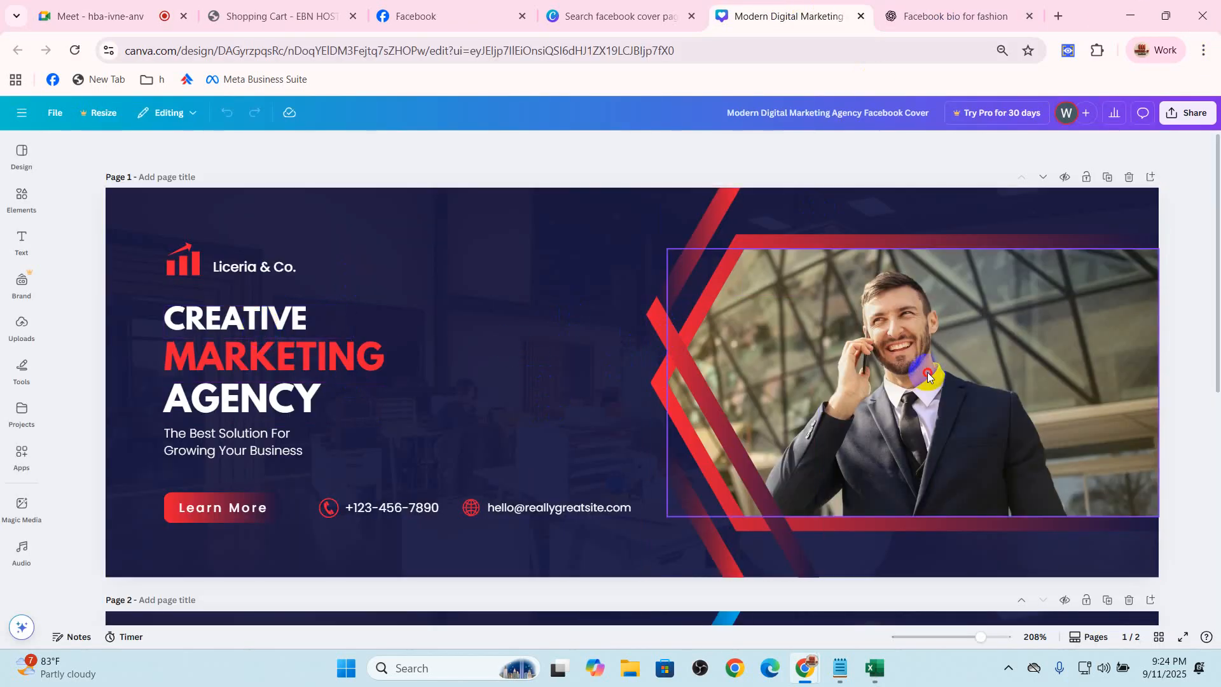
{"action": "left_click", "coordinate": [932, 224]}
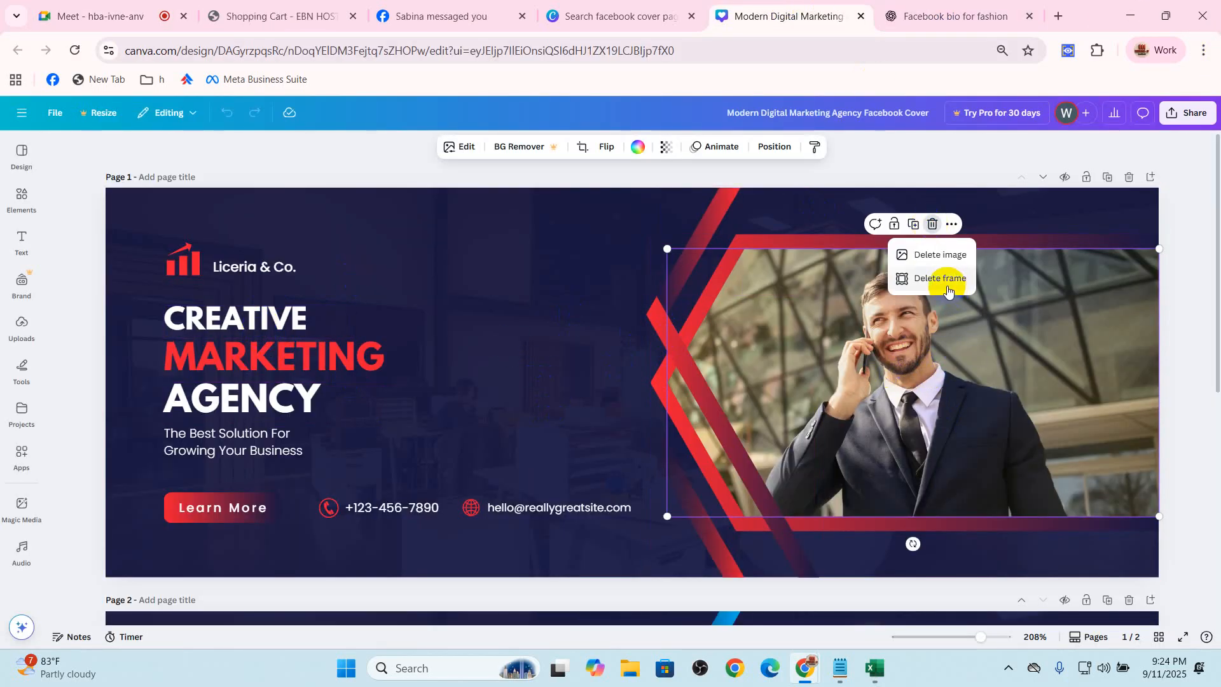
{"action": "left_click", "coordinate": [927, 254]}
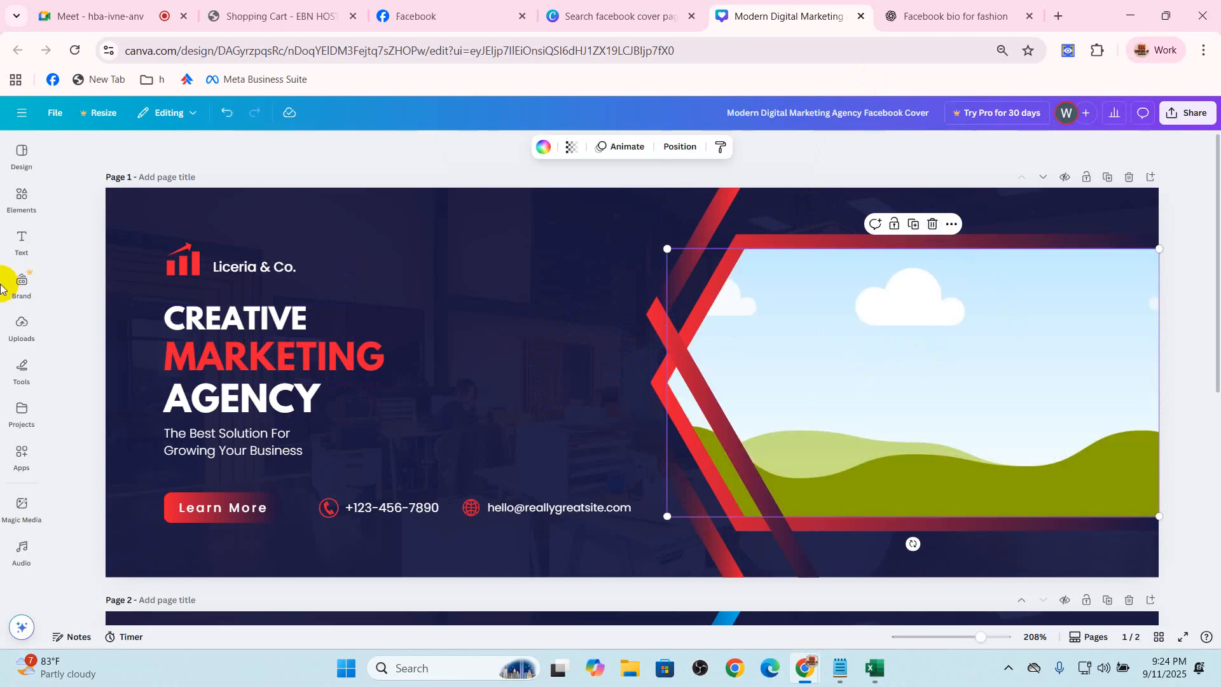
{"action": "left_click", "coordinate": [18, 247]}
{"action": "left_click", "coordinate": [21, 283]}
{"action": "left_click", "coordinate": [21, 324]}
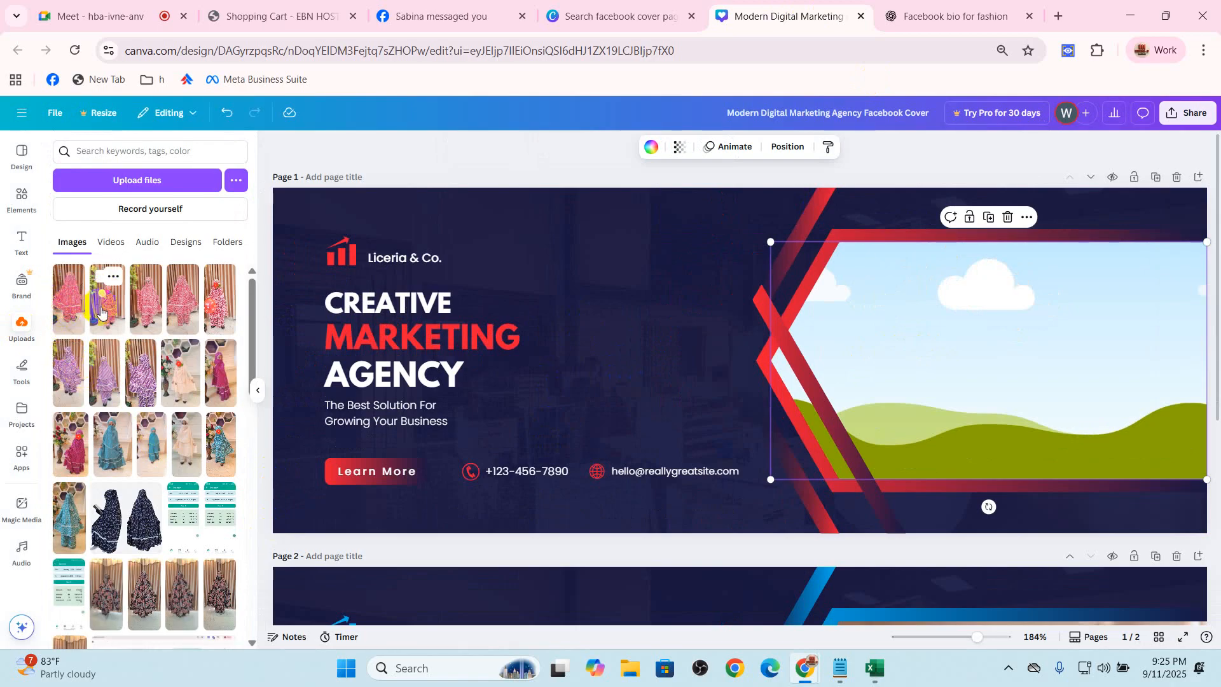
{"action": "left_click_drag", "start_coordinate": [130, 312], "coordinate": [947, 394]}
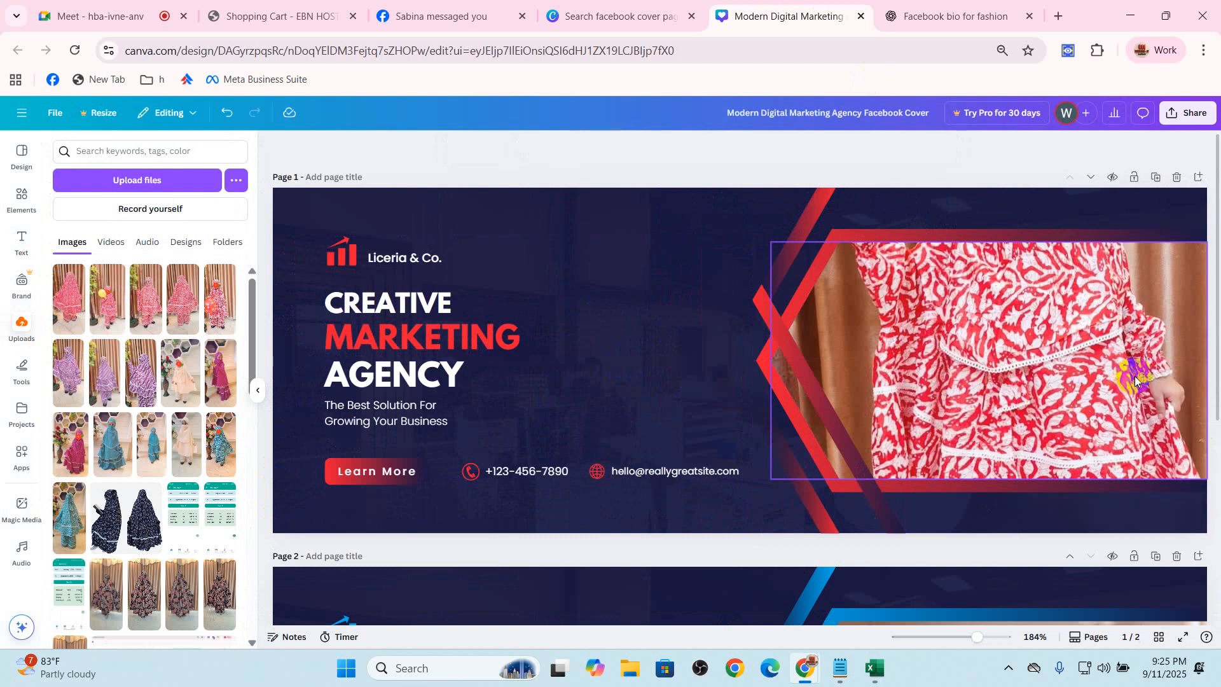
Delete the photo frame from the first page, keeping the red gradient shape behind it
{"action": "left_click", "coordinate": [1114, 379]}
{"action": "left_click", "coordinate": [1009, 218]}
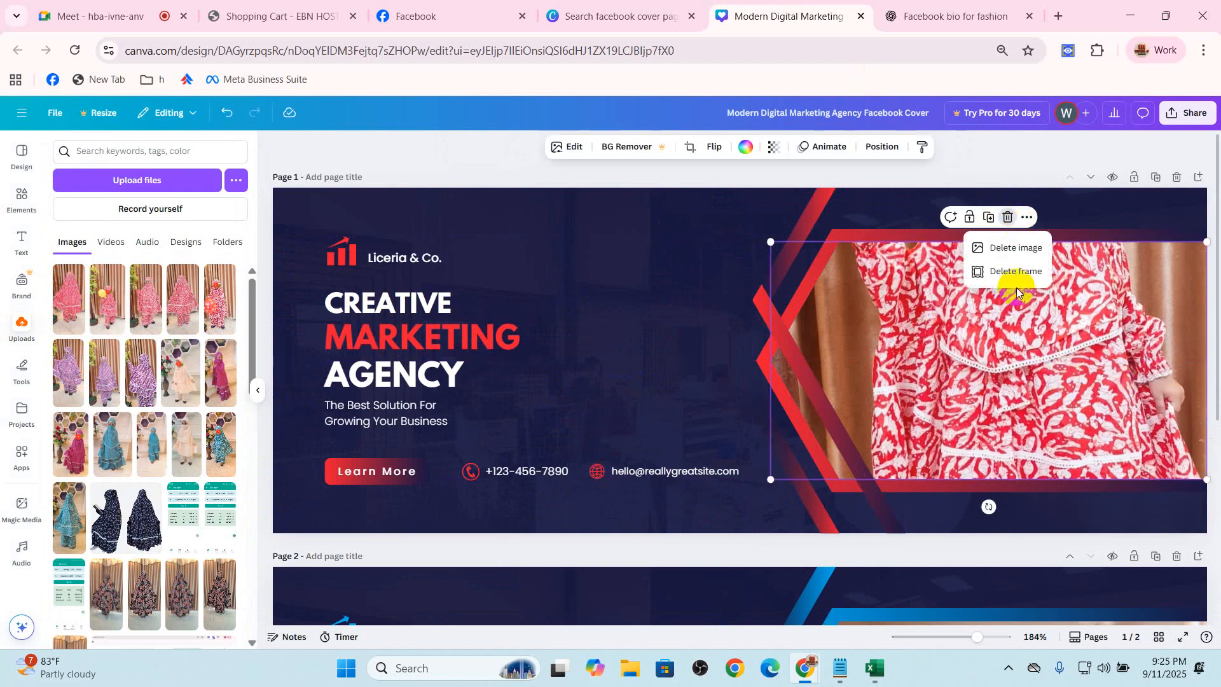
{"action": "left_click", "coordinate": [1010, 263]}
{"action": "left_click", "coordinate": [1075, 302]}
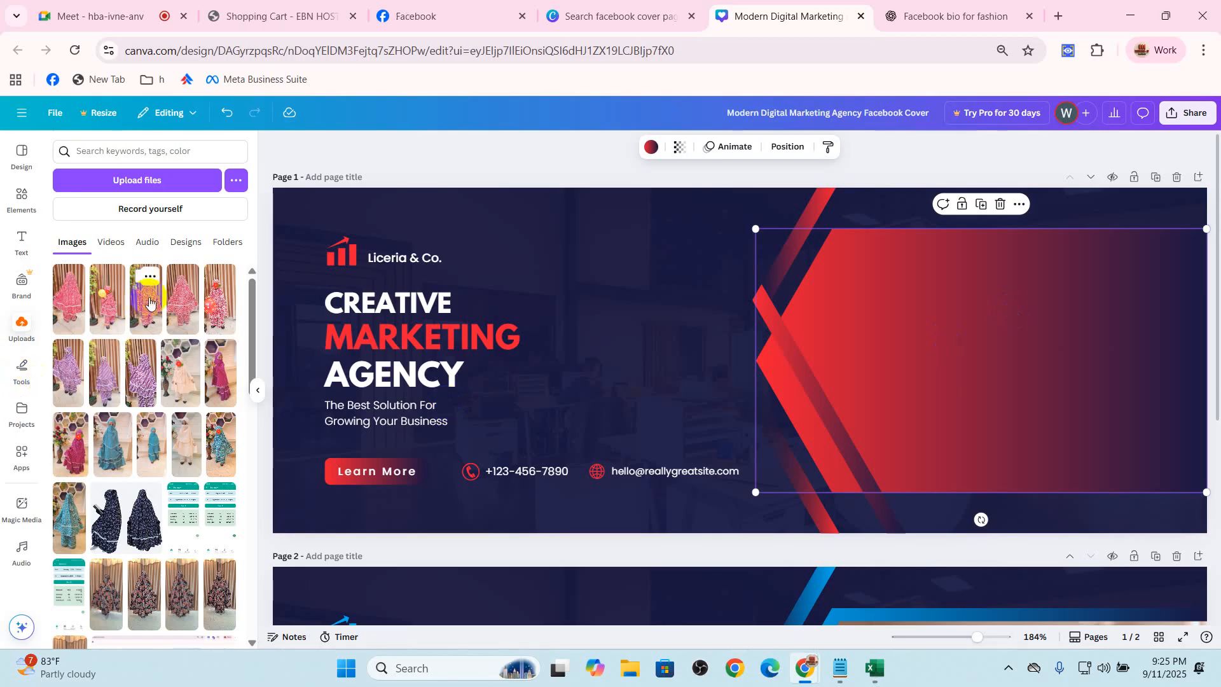
Place the uploaded navy floral dress cutout over the red gradient shape, enlarged to about 224 by 224
{"action": "left_click_drag", "start_coordinate": [108, 523], "coordinate": [1013, 374]}
{"action": "left_click_drag", "start_coordinate": [1091, 251], "coordinate": [1177, 240]}
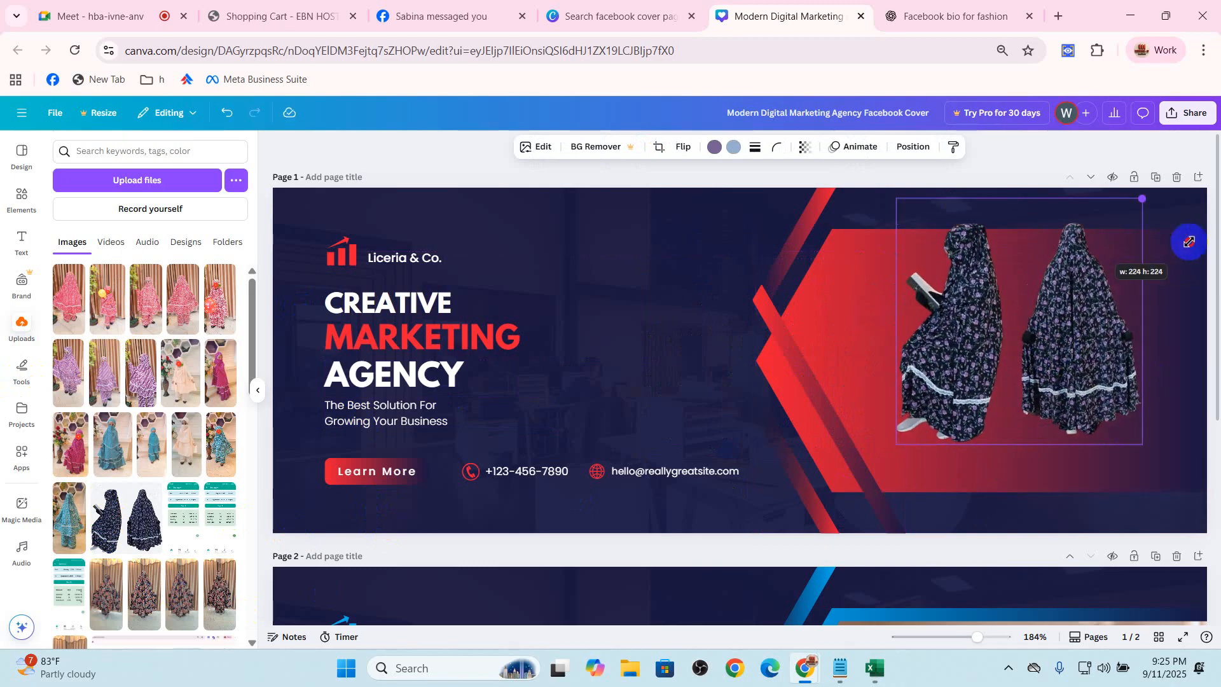
{"action": "left_click_drag", "start_coordinate": [1097, 294], "coordinate": [1125, 330]}
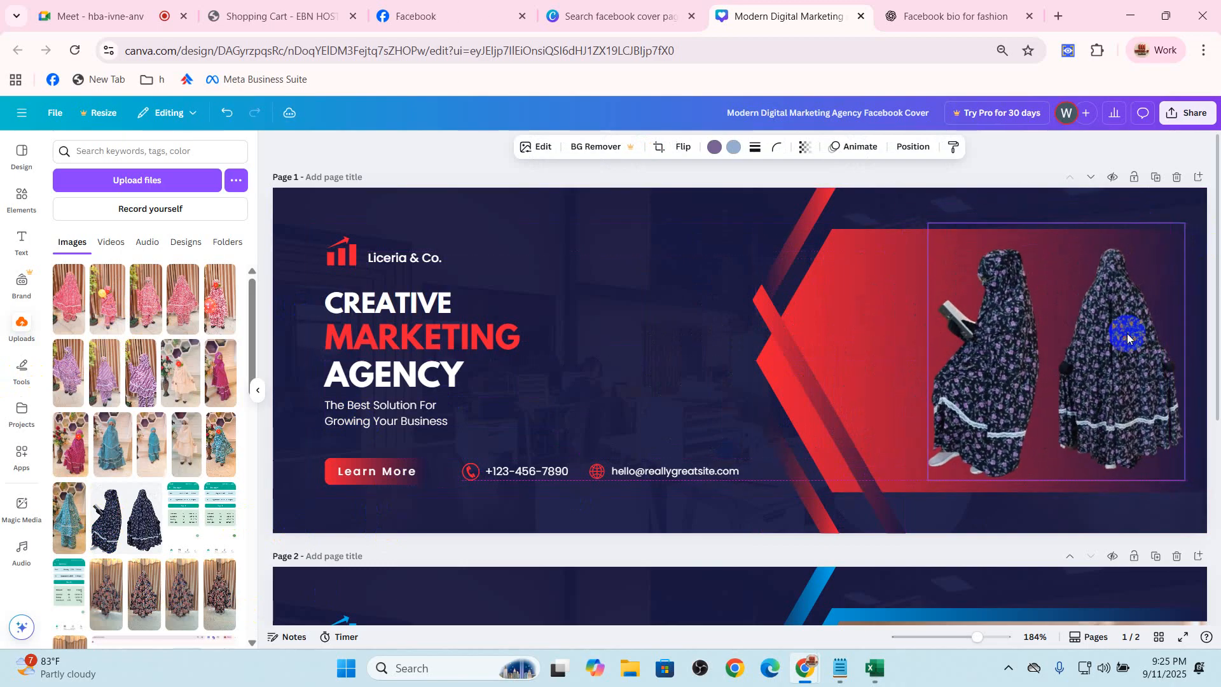
{"action": "left_click_drag", "start_coordinate": [1045, 307], "coordinate": [1015, 298]}
Try the uploaded pink dress photo beside the navy dress cutout, rearrange both images, and delete the pink photo
{"action": "left_click", "coordinate": [67, 312]}
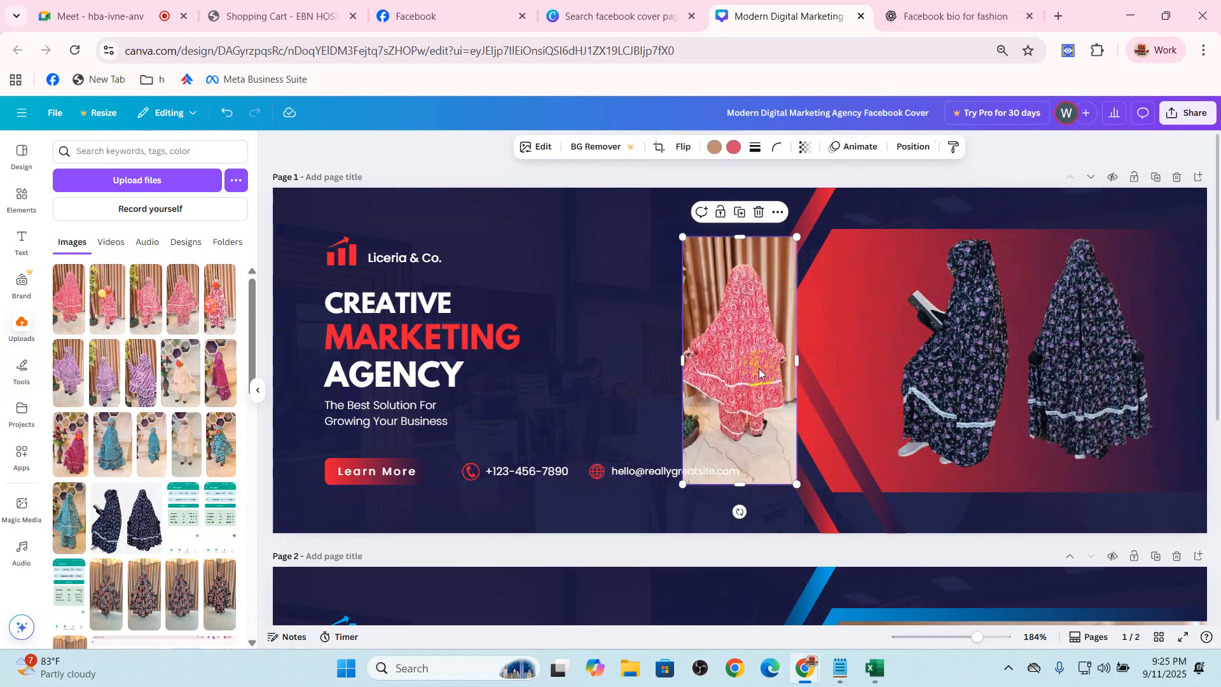
{"action": "left_click_drag", "start_coordinate": [738, 359], "coordinate": [879, 359]}
{"action": "left_click_drag", "start_coordinate": [986, 368], "coordinate": [1119, 362]}
{"action": "left_click_drag", "start_coordinate": [878, 399], "coordinate": [957, 393]}
{"action": "left_click_drag", "start_coordinate": [1129, 384], "coordinate": [999, 398]}
{"action": "left_click", "coordinate": [974, 380]}
{"action": "left_click", "coordinate": [979, 206]}
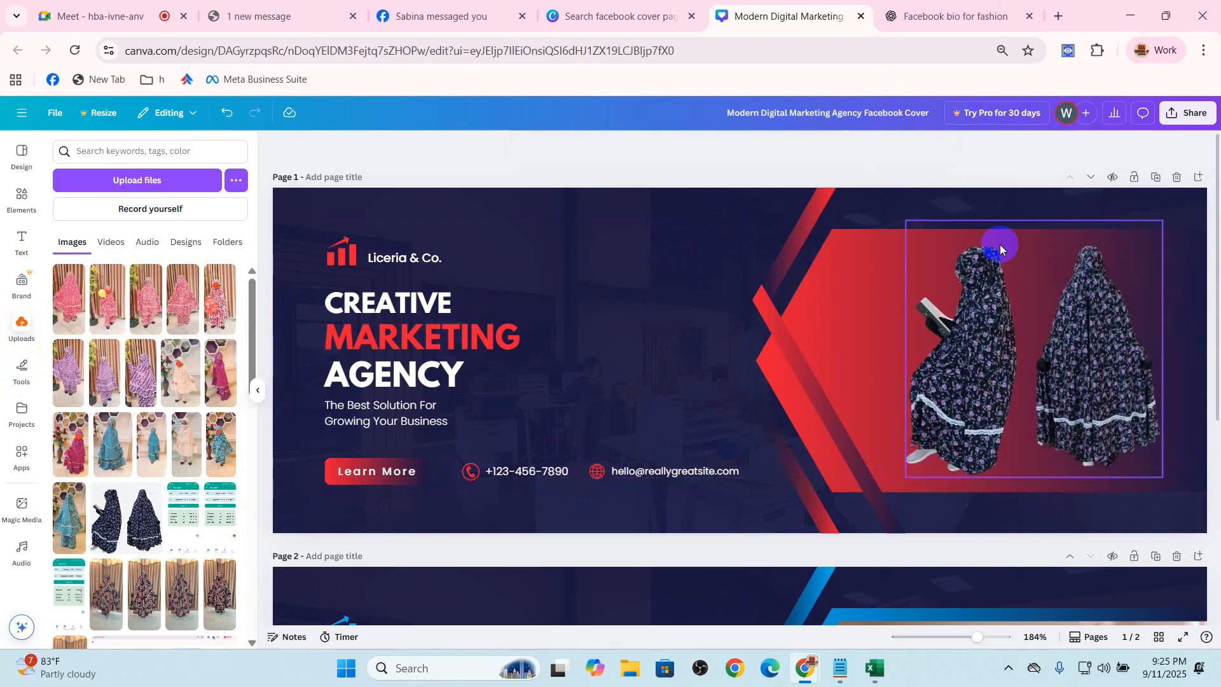
Search Google for "gb remove" in a new browser tab and open the remove.bg website
{"action": "left_click", "coordinate": [979, 343]}
{"action": "left_click", "coordinate": [972, 15]}
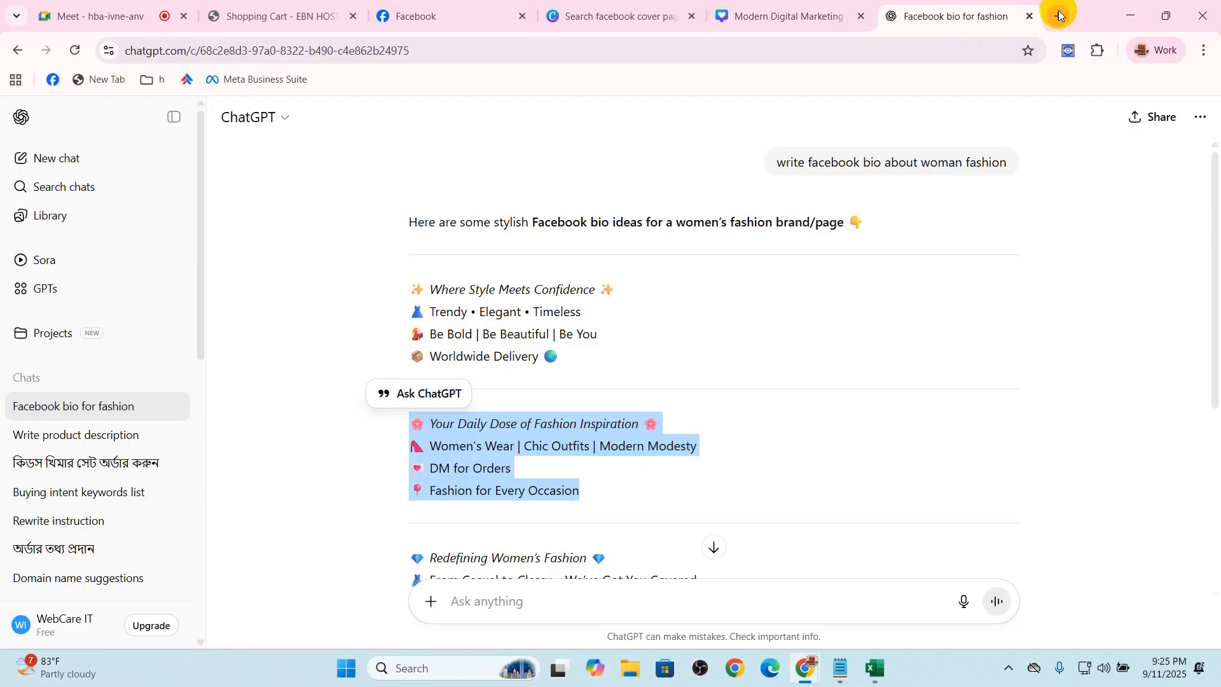
{"action": "left_click", "coordinate": [1059, 15]}
{"action": "type", "text": "gb remove"}
{"action": "key", "text": "Return"}
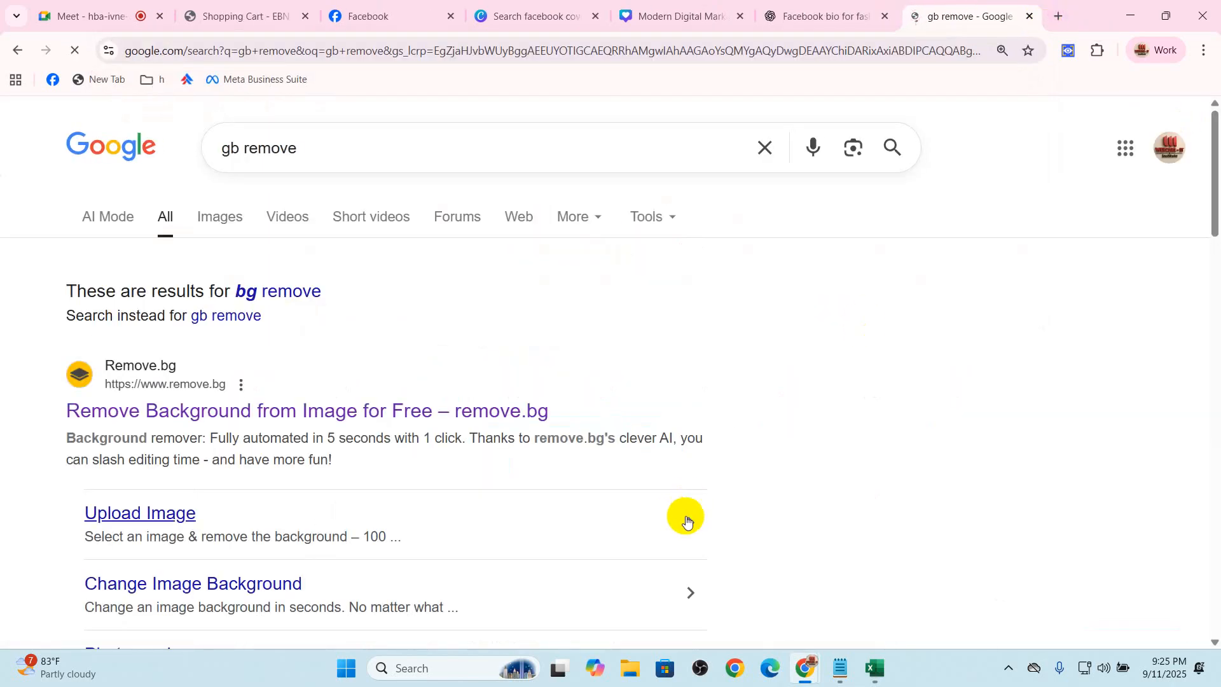
{"action": "left_click", "coordinate": [478, 410]}
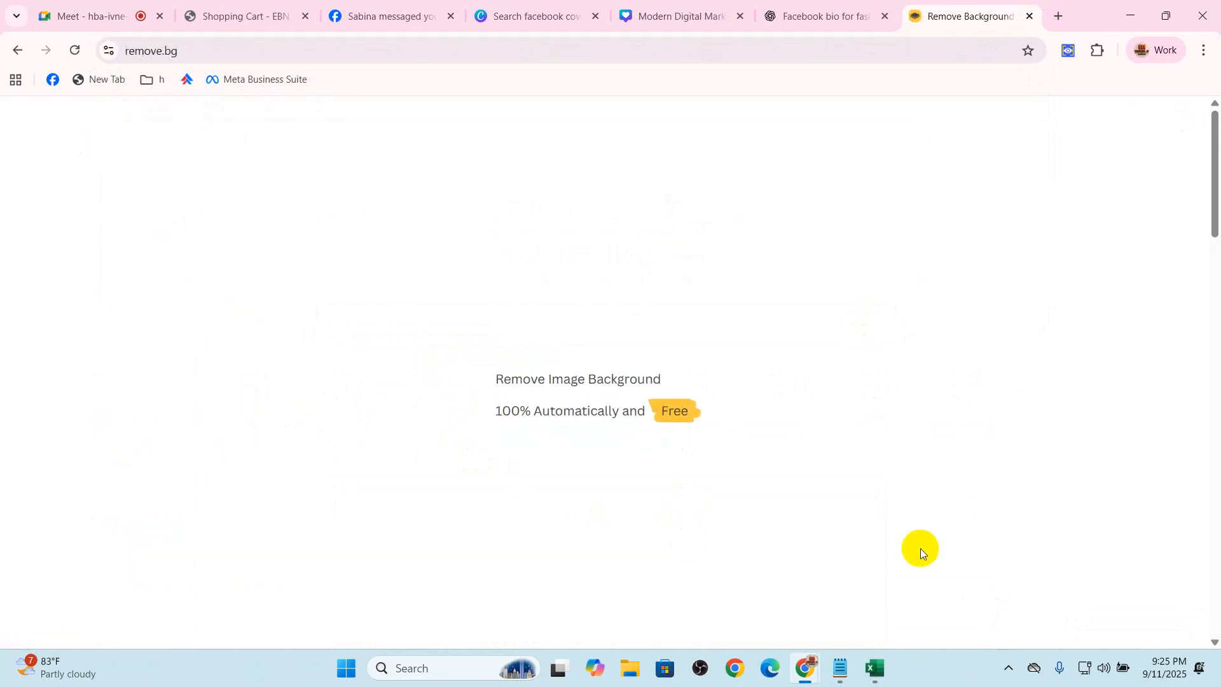
Upload the image "Add a heading (4)" to remove.bg and download the preview version with its background removed
{"action": "left_click", "coordinate": [772, 422]}
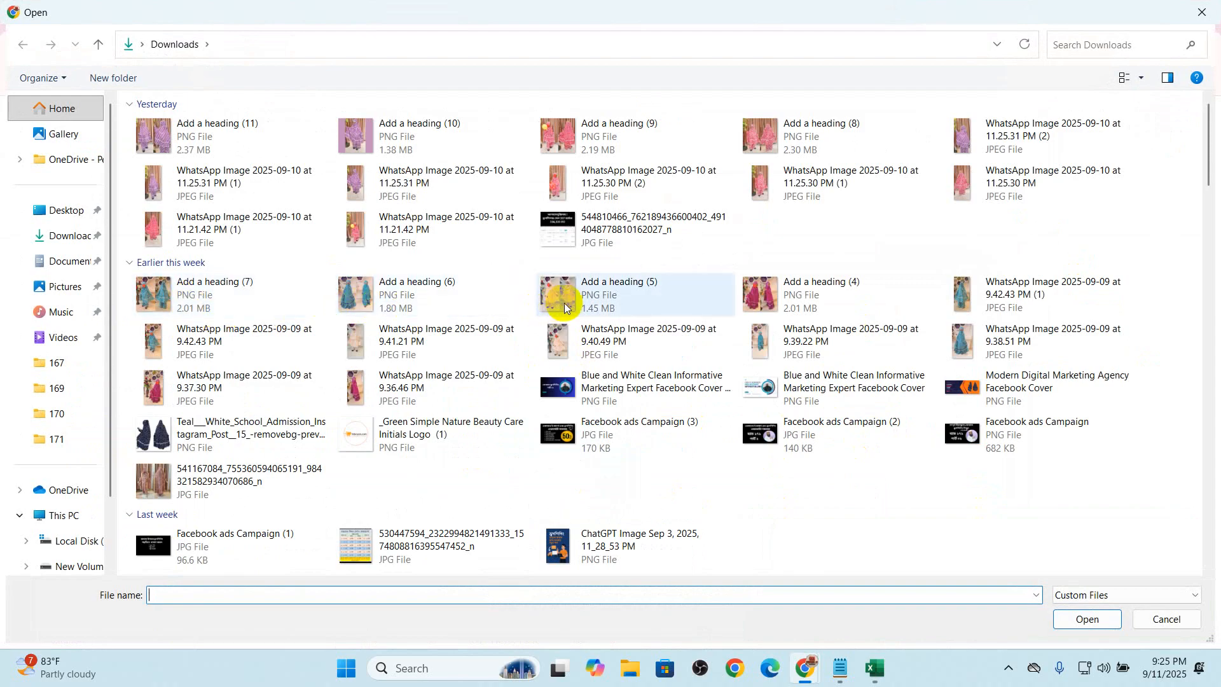
{"action": "left_click", "coordinate": [795, 297]}
{"action": "double_click", "coordinate": [793, 297]}
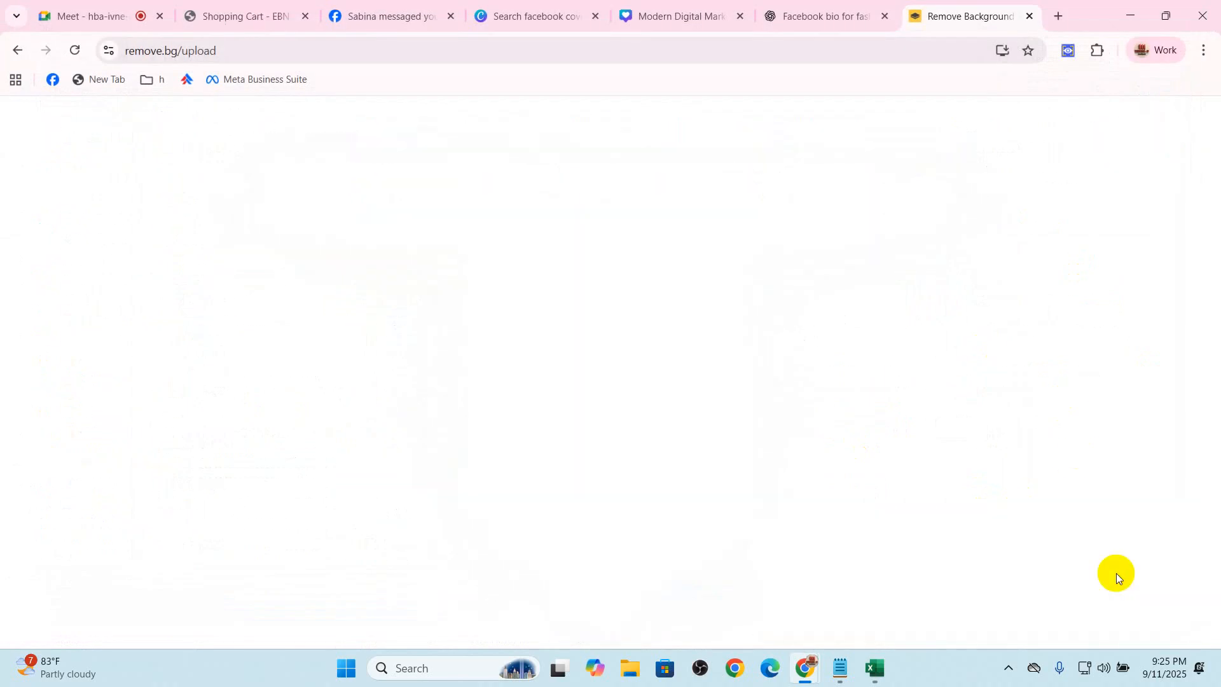
{"action": "left_click", "coordinate": [1150, 595]}
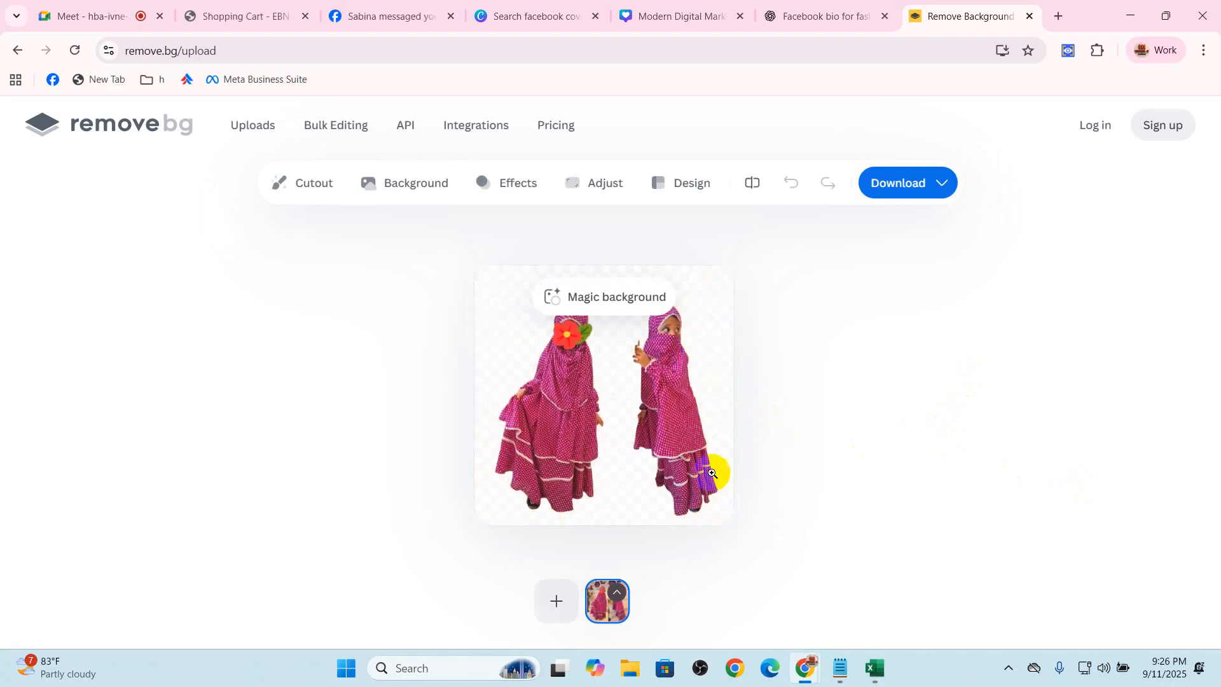
{"action": "left_click", "coordinate": [907, 197]}
{"action": "left_click", "coordinate": [919, 232]}
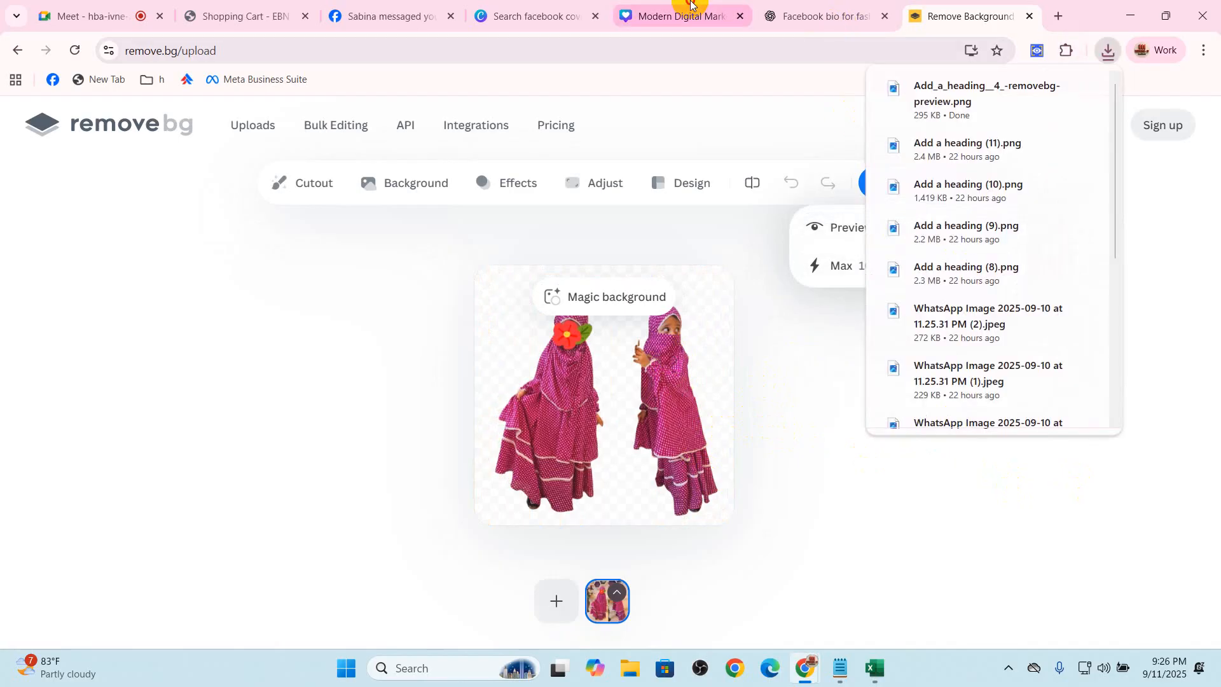
Upload Add_a_heading__4_-removebg-preview.png to the Canva design and add it to the first page
{"action": "left_click", "coordinate": [693, 14]}
{"action": "left_click", "coordinate": [163, 182]}
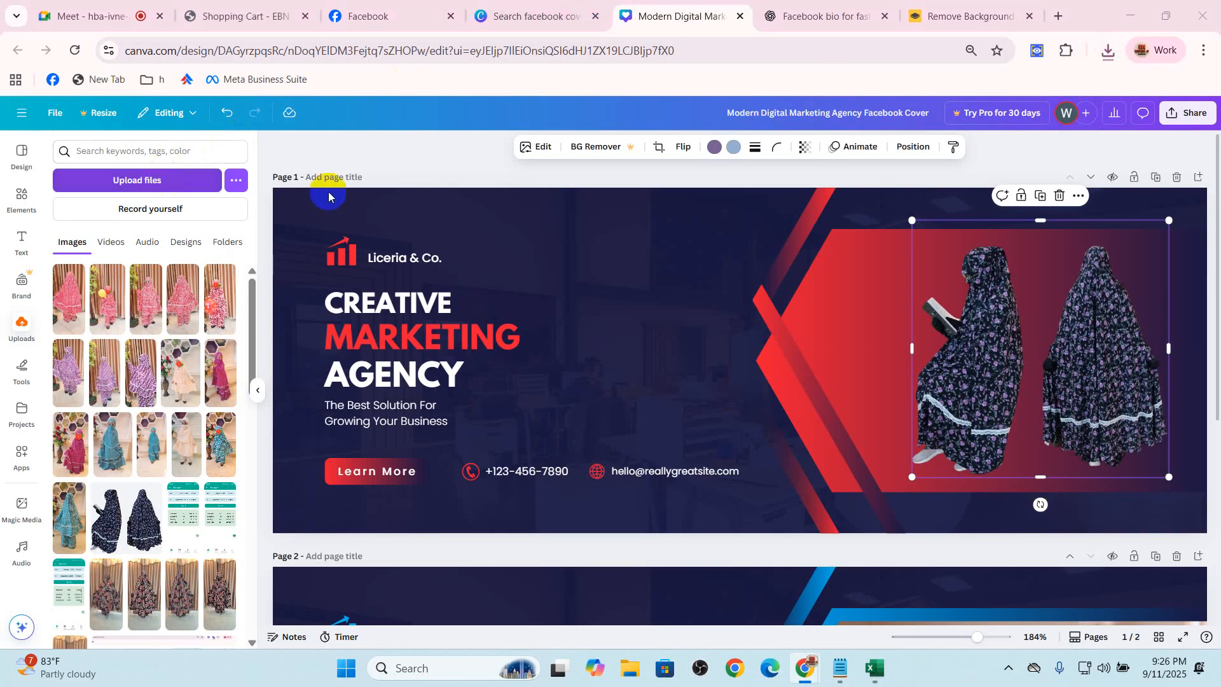
{"action": "double_click", "coordinate": [170, 164]}
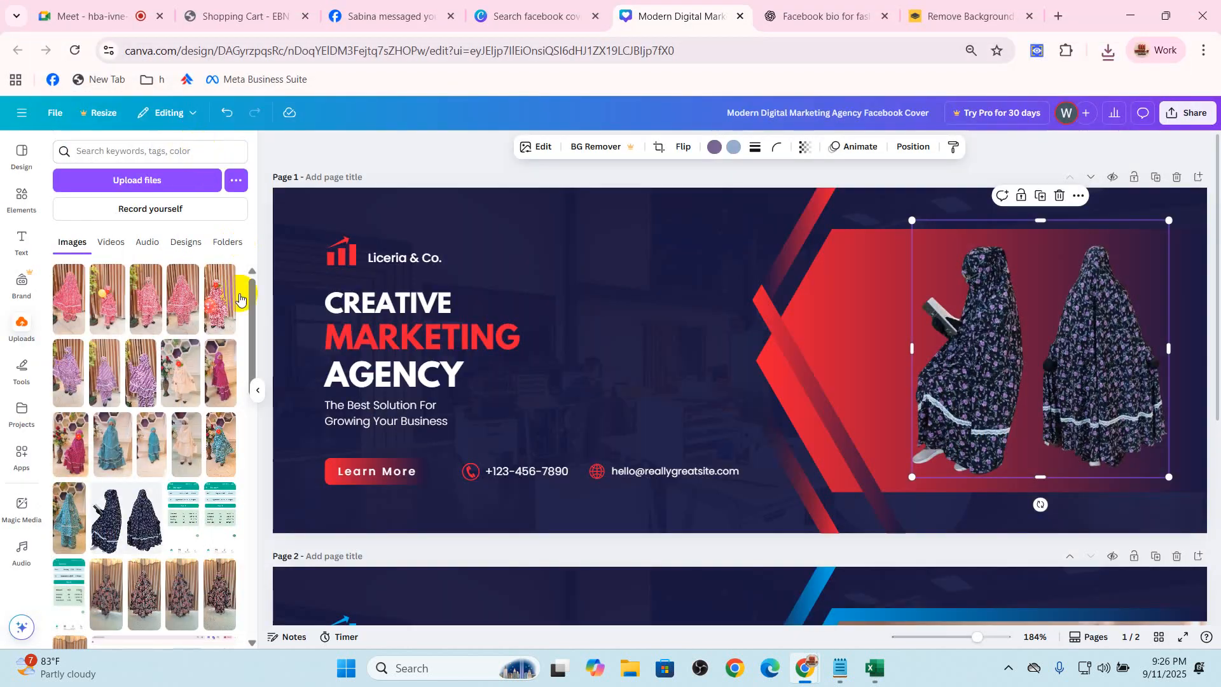
{"action": "left_click", "coordinate": [81, 310]}
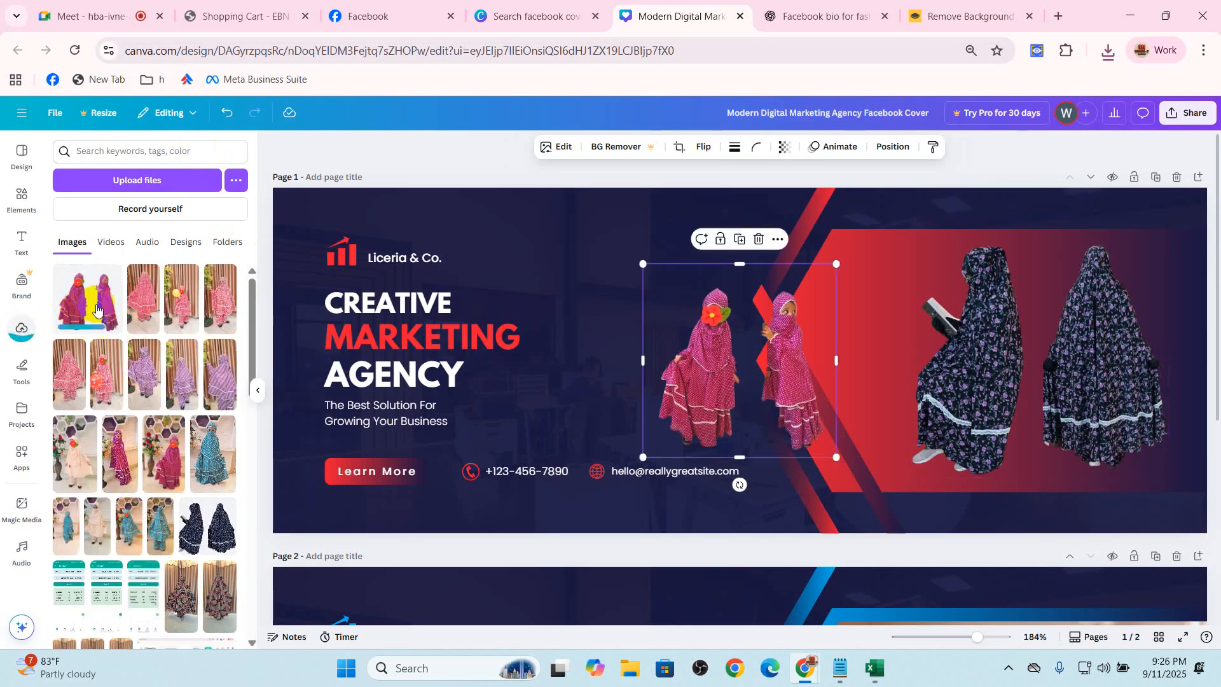
Shift the navy dress cutout toward the cover's outer edge and place the magenta dress cutout beside it on the red shape
{"action": "left_click", "coordinate": [1040, 357]}
{"action": "left_click_drag", "start_coordinate": [996, 363], "coordinate": [1034, 363]}
{"action": "left_click_drag", "start_coordinate": [738, 374], "coordinate": [894, 356]}
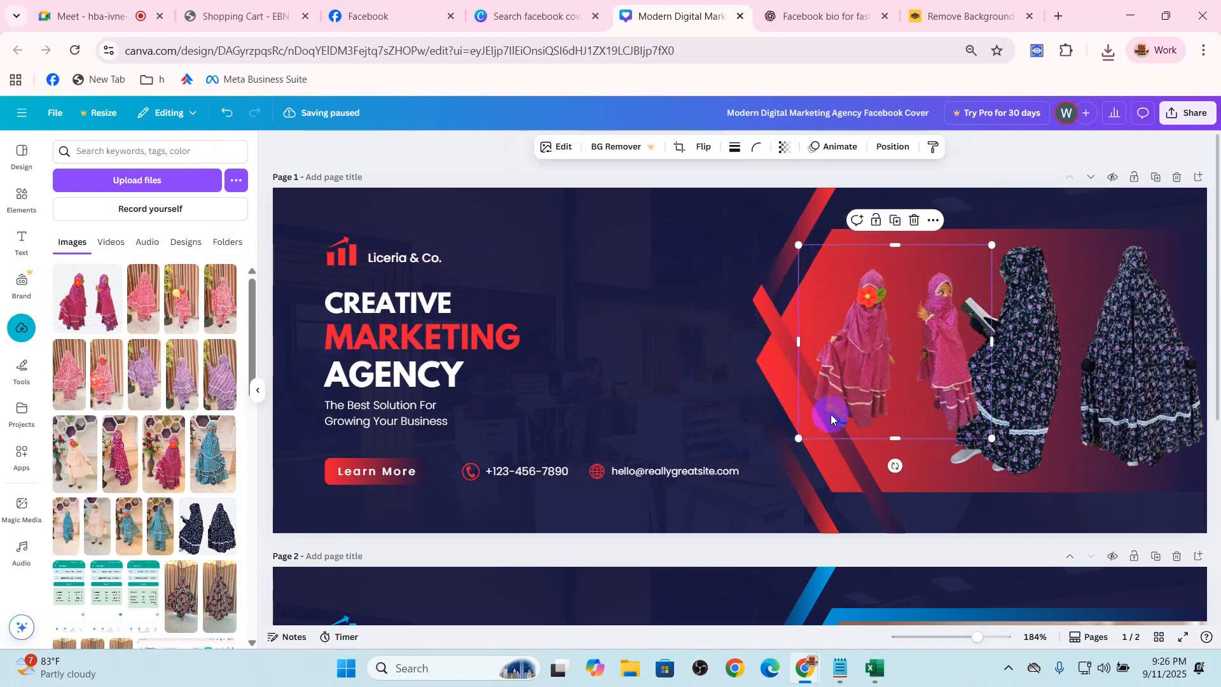
Move the two diagonal red stripes away from the pictures, toward the cover's text
{"action": "left_click_drag", "start_coordinate": [849, 469], "coordinate": [807, 502]}
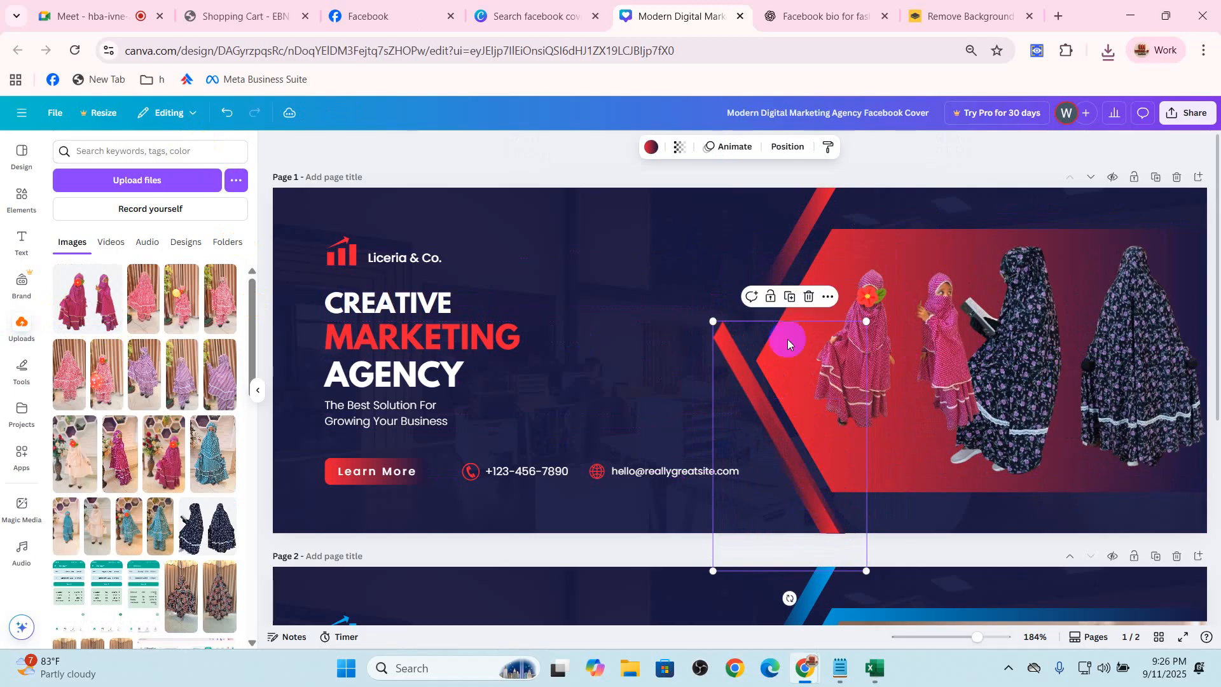
{"action": "left_click_drag", "start_coordinate": [792, 252], "coordinate": [763, 250]}
{"action": "left_click_drag", "start_coordinate": [790, 464], "coordinate": [777, 469]}
Shrink the magenta dress cutout and reposition it between the red shape's point and the navy dresses
{"action": "left_click_drag", "start_coordinate": [876, 386], "coordinate": [853, 403]}
{"action": "left_click_drag", "start_coordinate": [1017, 363], "coordinate": [1013, 357]}
{"action": "left_click", "coordinate": [917, 377]}
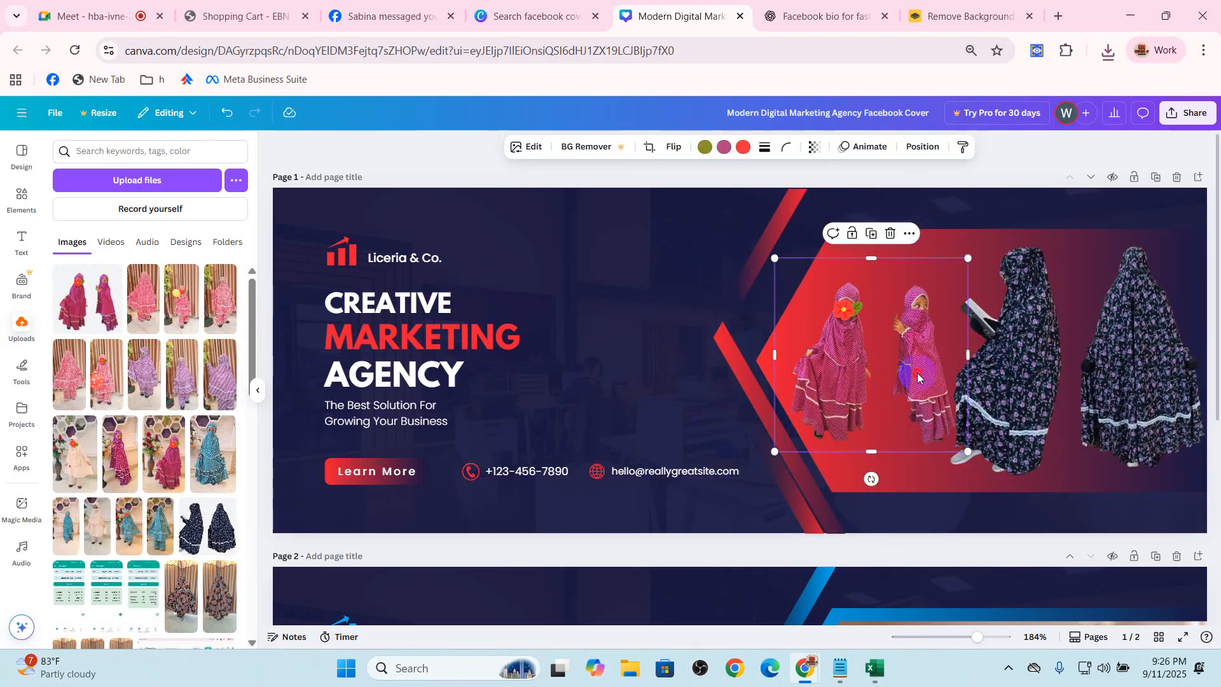
{"action": "left_click_drag", "start_coordinate": [966, 258], "coordinate": [933, 292]}
{"action": "left_click_drag", "start_coordinate": [876, 372], "coordinate": [891, 348]}
Recolor the red gradient shape behind the dress cutouts with the light beige photo color
{"action": "left_click", "coordinate": [935, 248]}
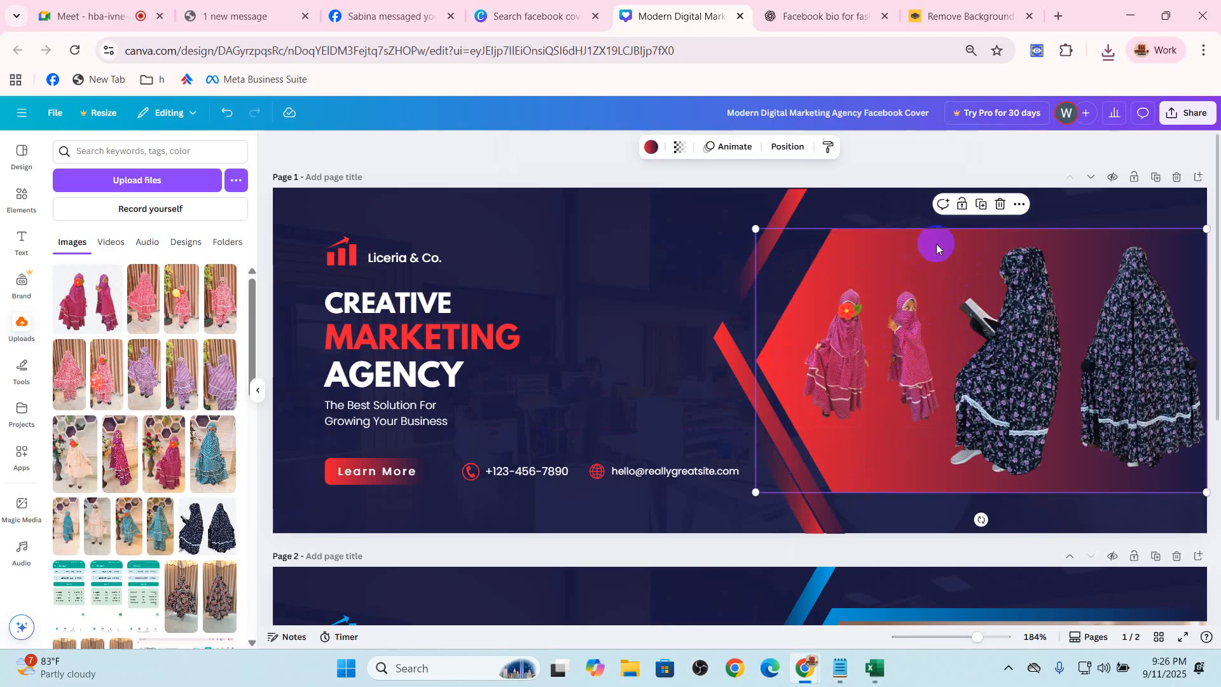
{"action": "left_click", "coordinate": [650, 147]}
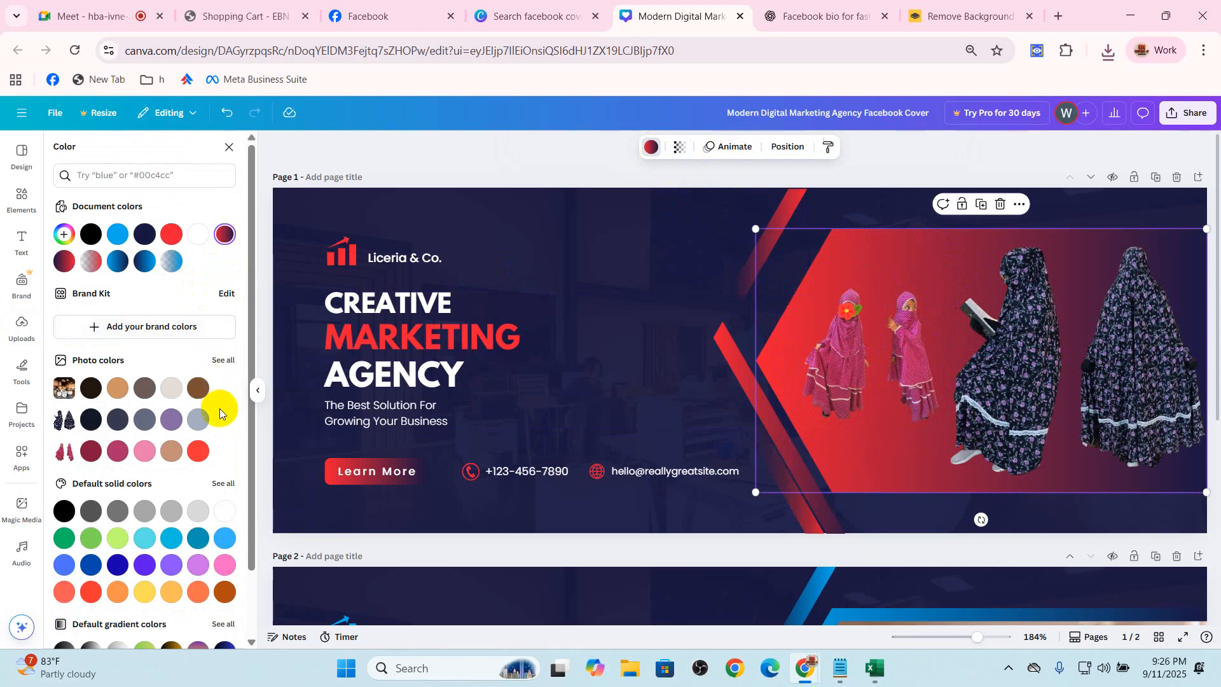
{"action": "left_click", "coordinate": [171, 387]}
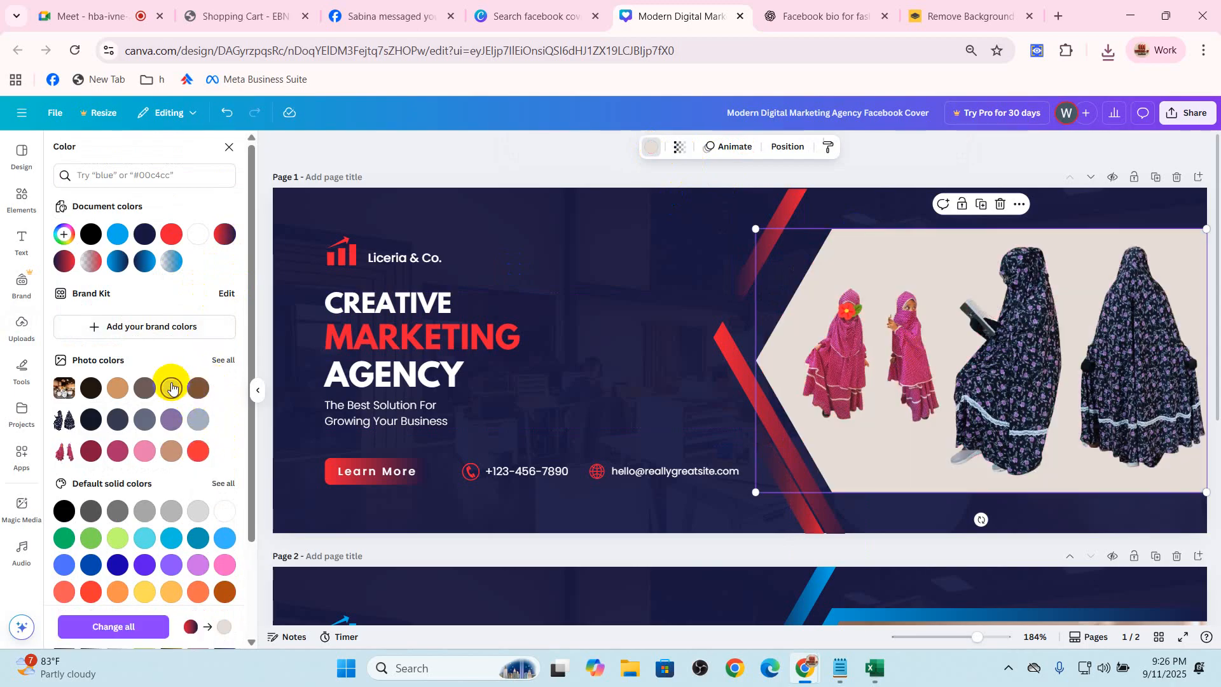
Enlarge the magenta dress cutout slightly on the beige shape and clear the selection
{"action": "left_click", "coordinate": [799, 382]}
{"action": "left_click_drag", "start_coordinate": [949, 268], "coordinate": [960, 258]}
{"action": "left_click", "coordinate": [970, 251]}
{"action": "left_click", "coordinate": [873, 223]}
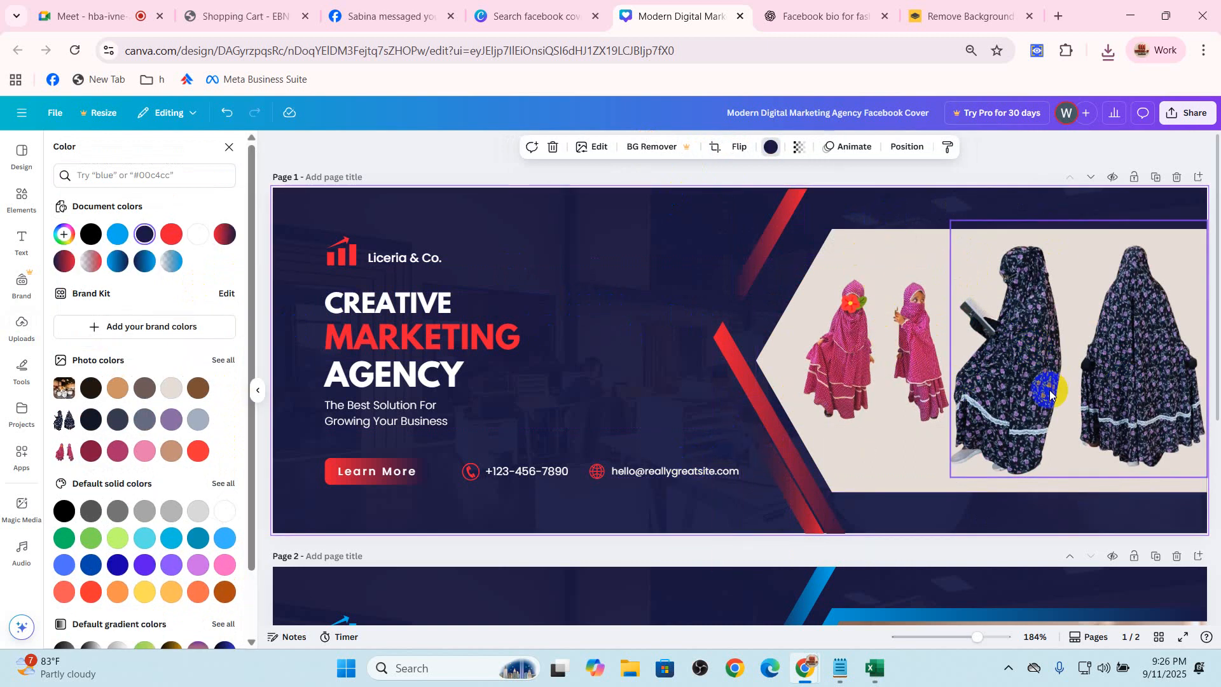
Replace the placeholder e-mail on the cover with the shop's e-mail address and the placeholder phone with its contact number
{"action": "left_click", "coordinate": [665, 474]}
{"action": "double_click", "coordinate": [654, 472]}
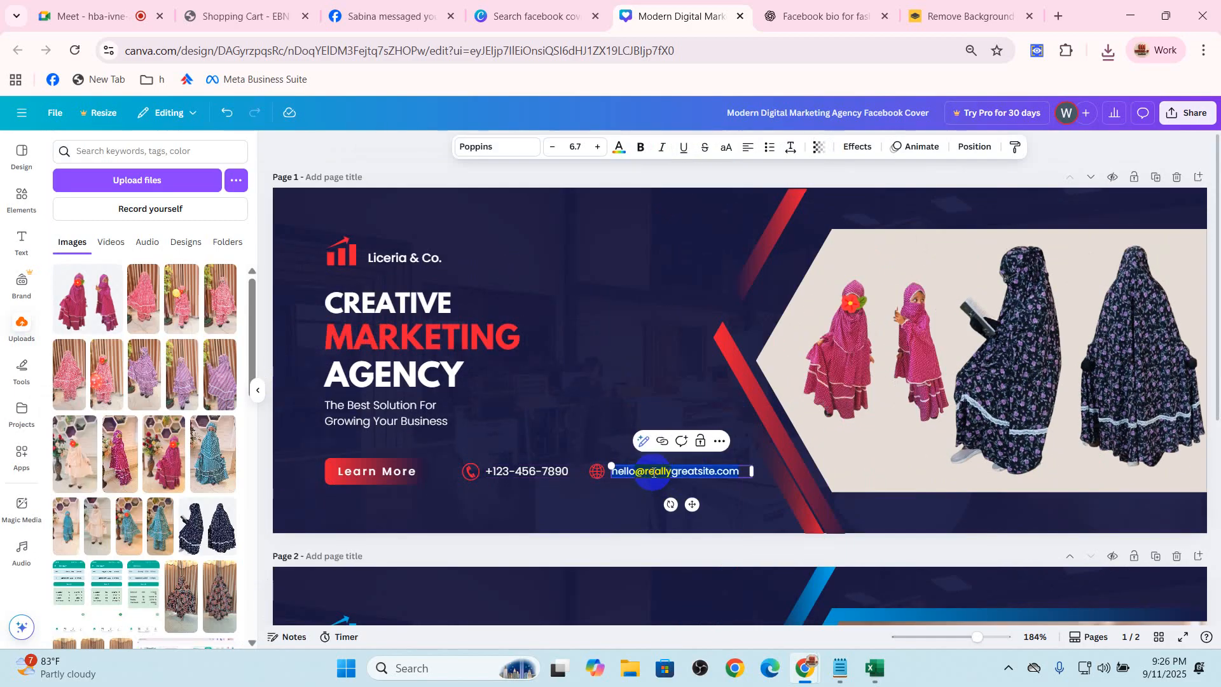
{"action": "key", "text": "BackSpace"}
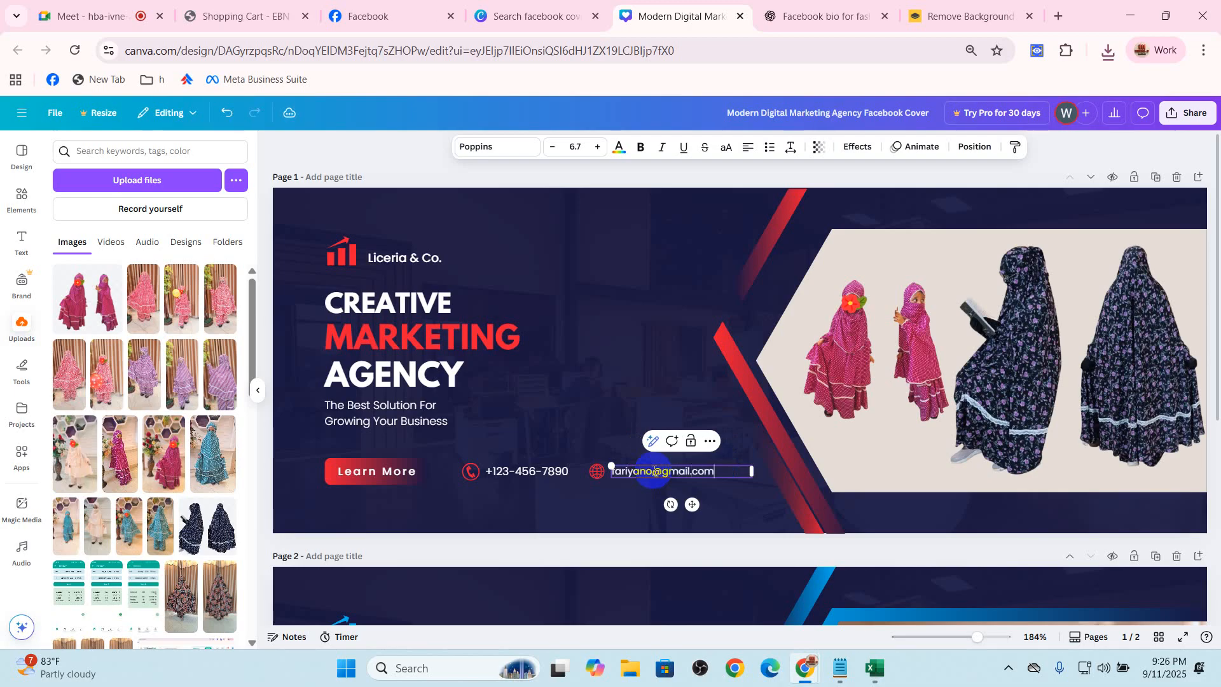
{"action": "double_click", "coordinate": [544, 473]}
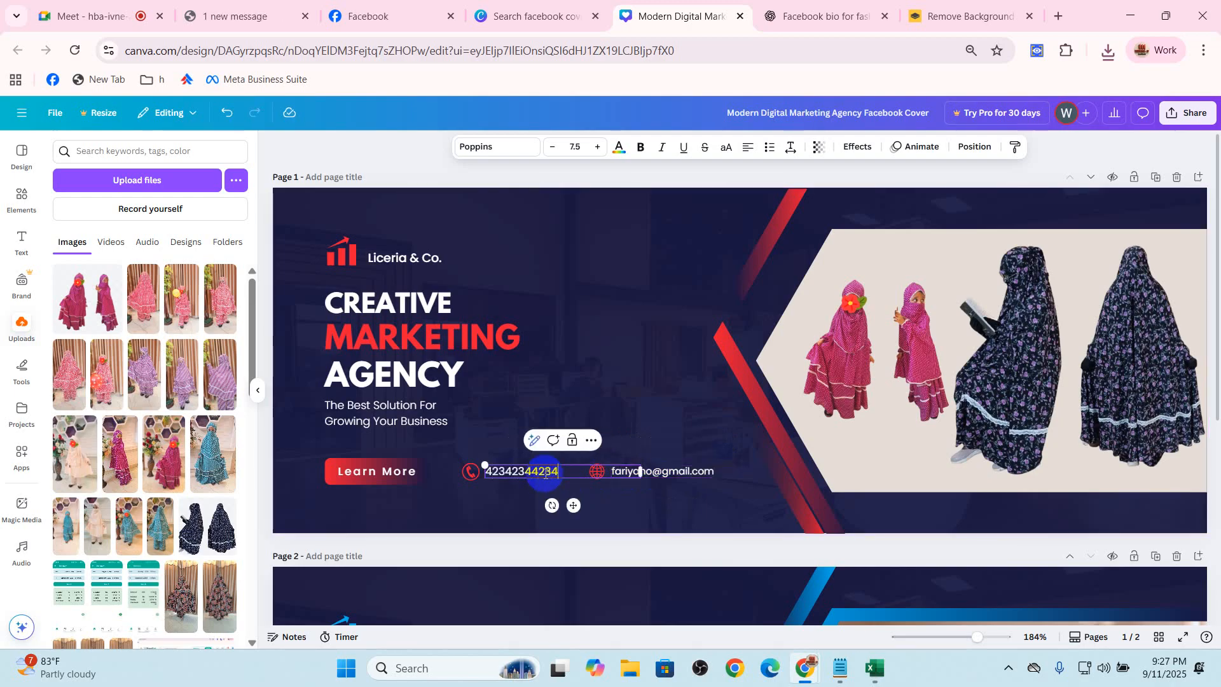
Change the "Learn More" button text on the cover to "shop now"
{"action": "double_click", "coordinate": [379, 470]}
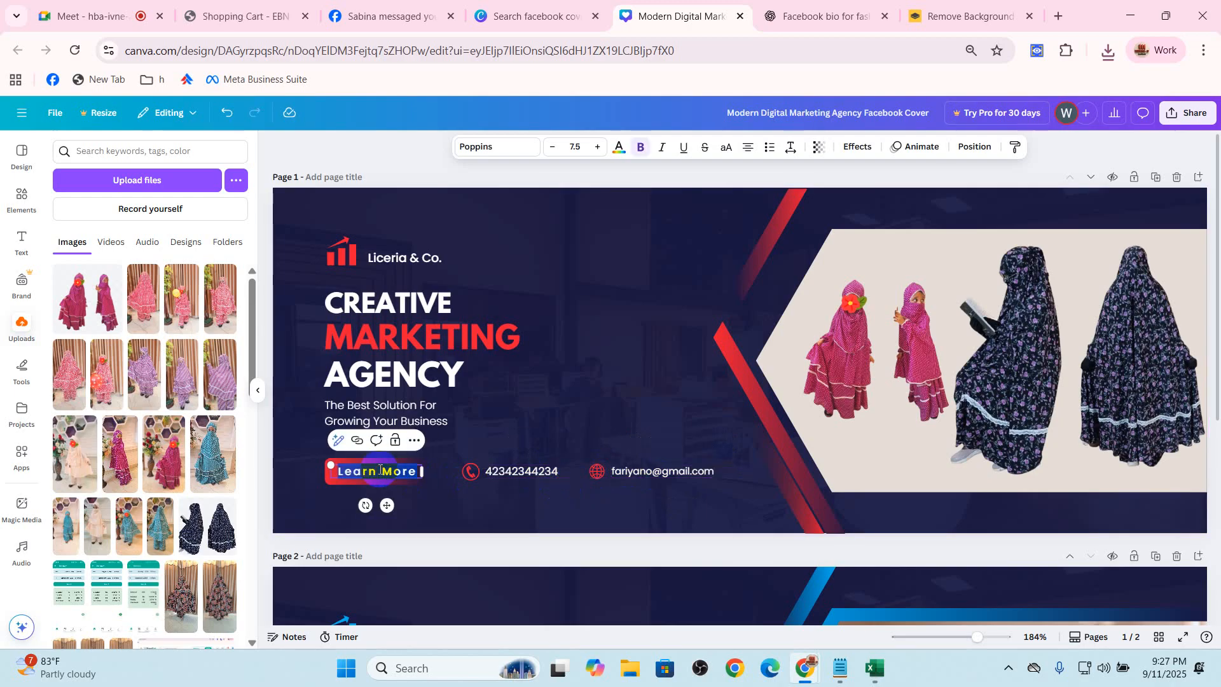
{"action": "type", "text": "shop now"}
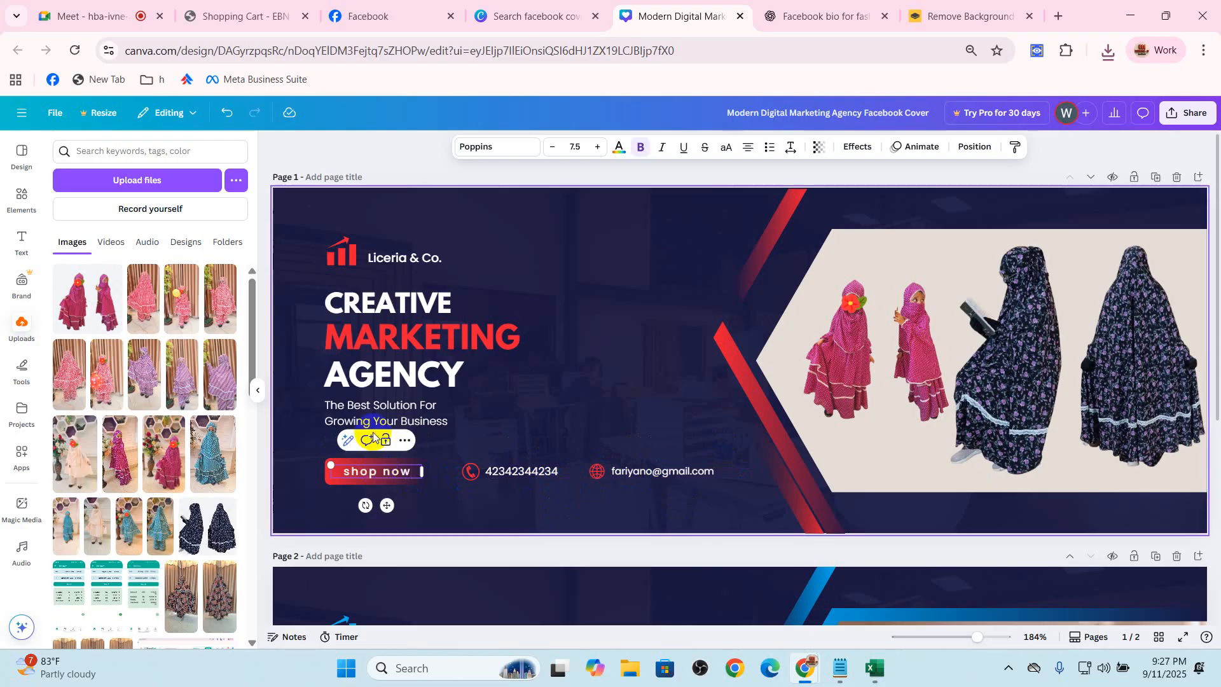
Replace the company name on the cover with "fabiyano" and the first heading line with "WOMAN"
{"action": "double_click", "coordinate": [415, 257]}
{"action": "type", "text": "fabiyano"}
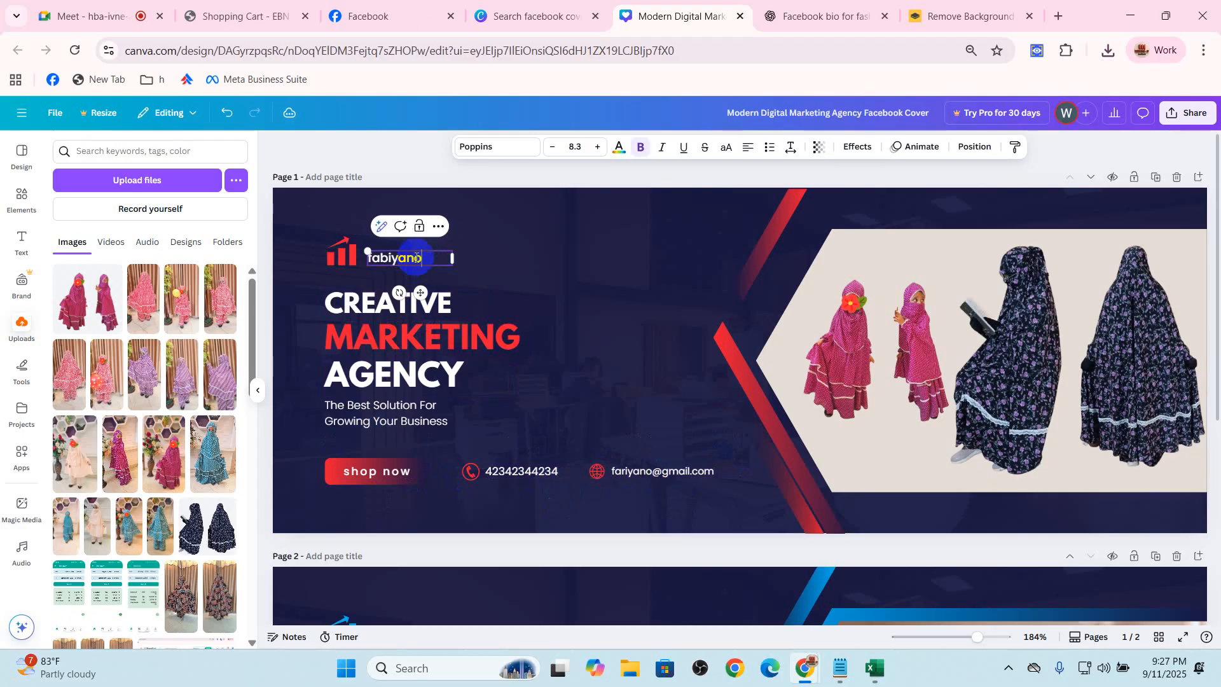
{"action": "left_click", "coordinate": [422, 333]}
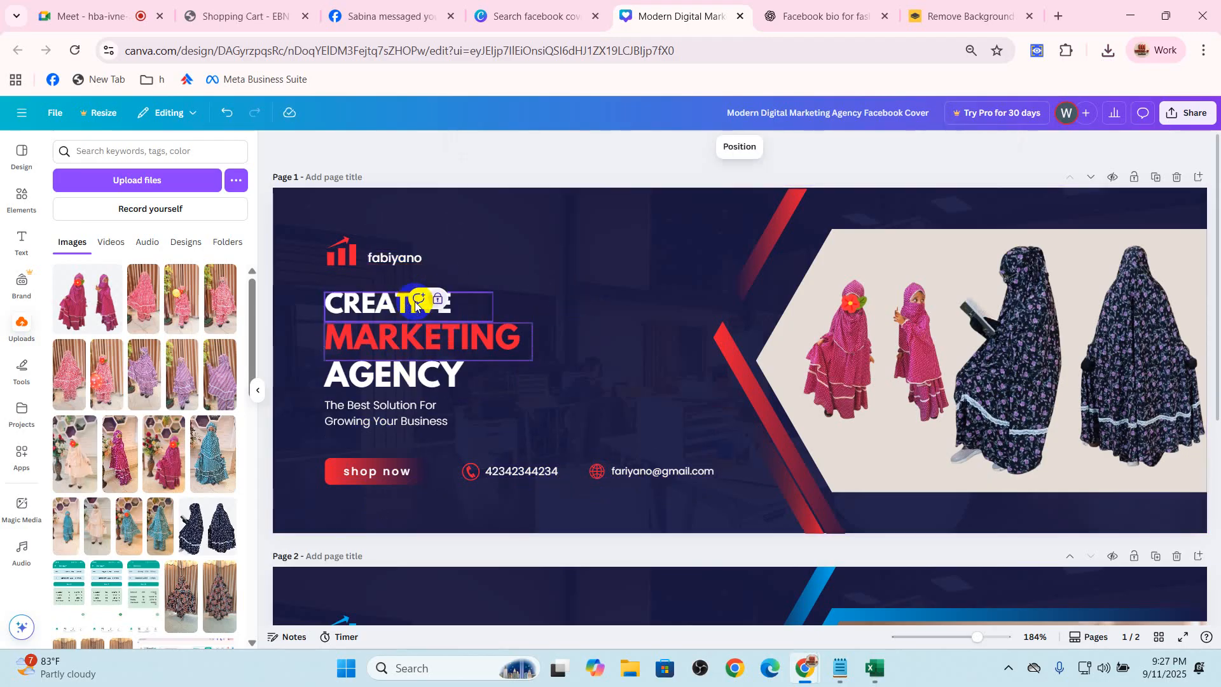
{"action": "double_click", "coordinate": [390, 306]}
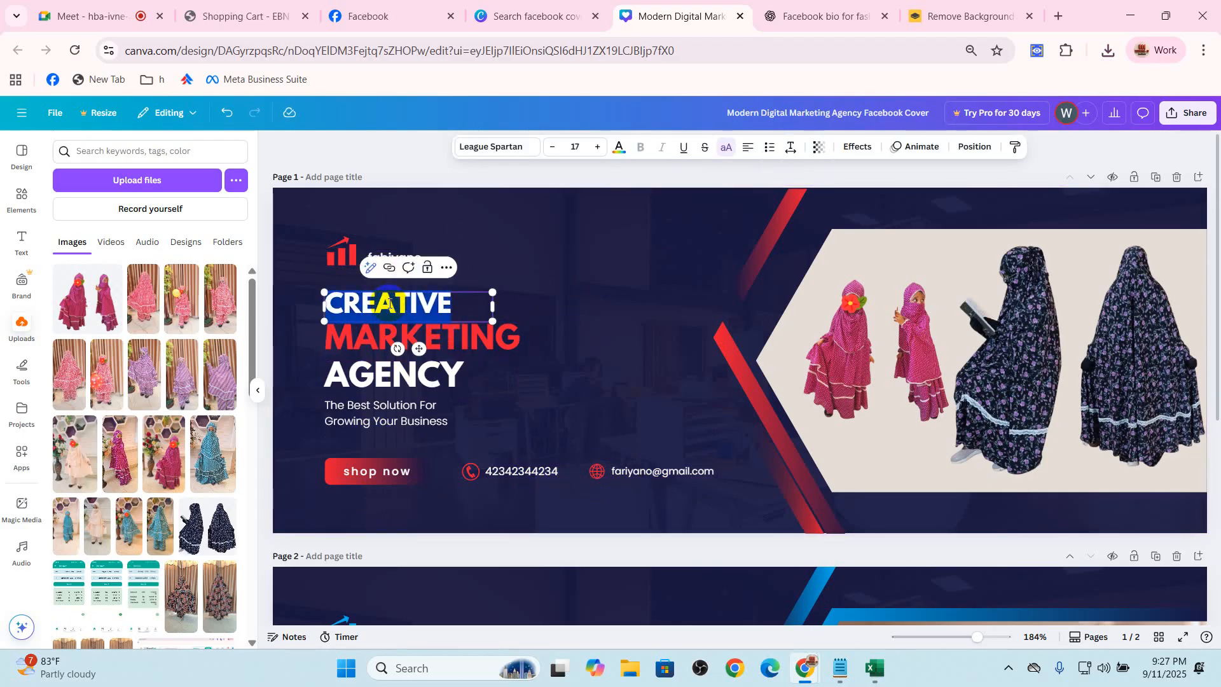
{"action": "type", "text": "WOMAN"}
{"action": "key", "text": "Escape"}
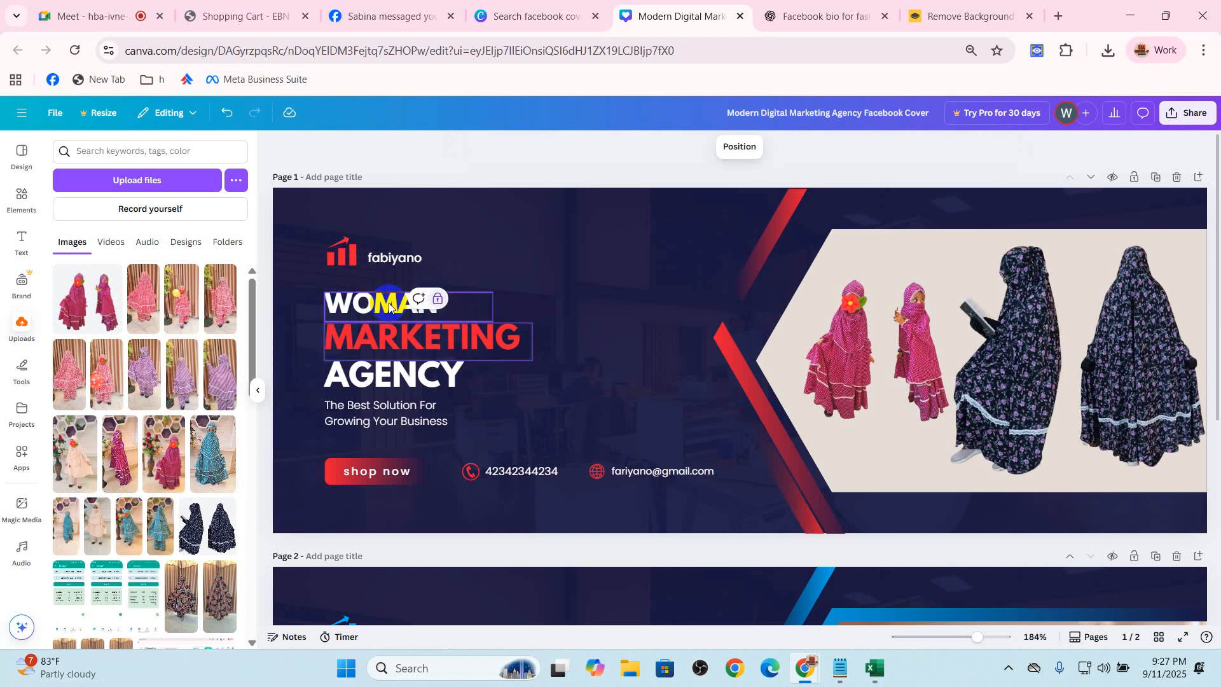
{"action": "key", "text": "s"}
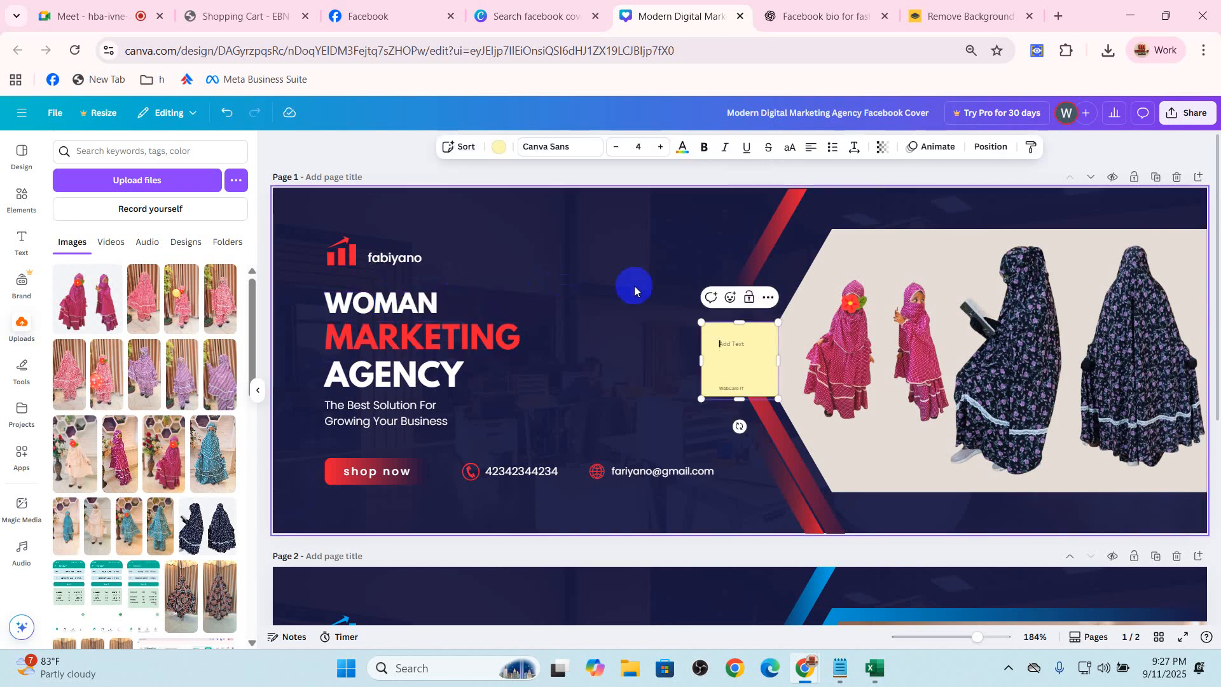
{"action": "left_click", "coordinate": [602, 323]}
{"action": "left_click", "coordinate": [722, 350]}
{"action": "left_click", "coordinate": [766, 296]}
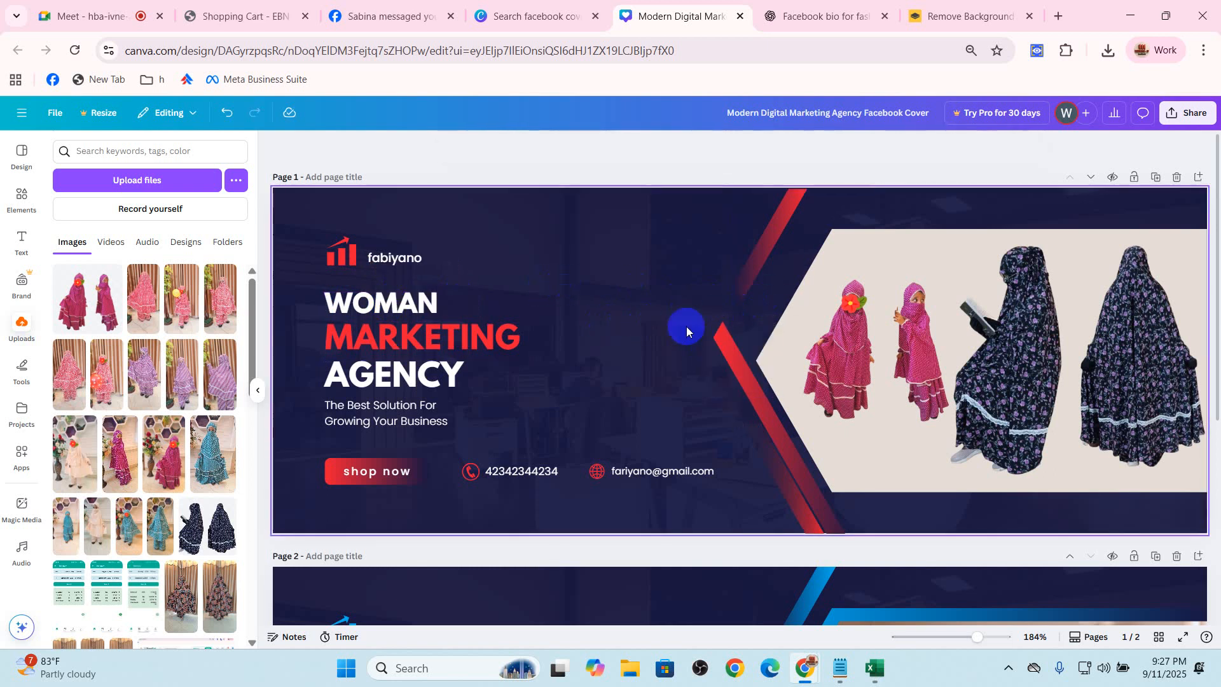
Replace the red heading word "MARKETING" on the cover with "FASHION"
{"action": "left_click", "coordinate": [424, 346]}
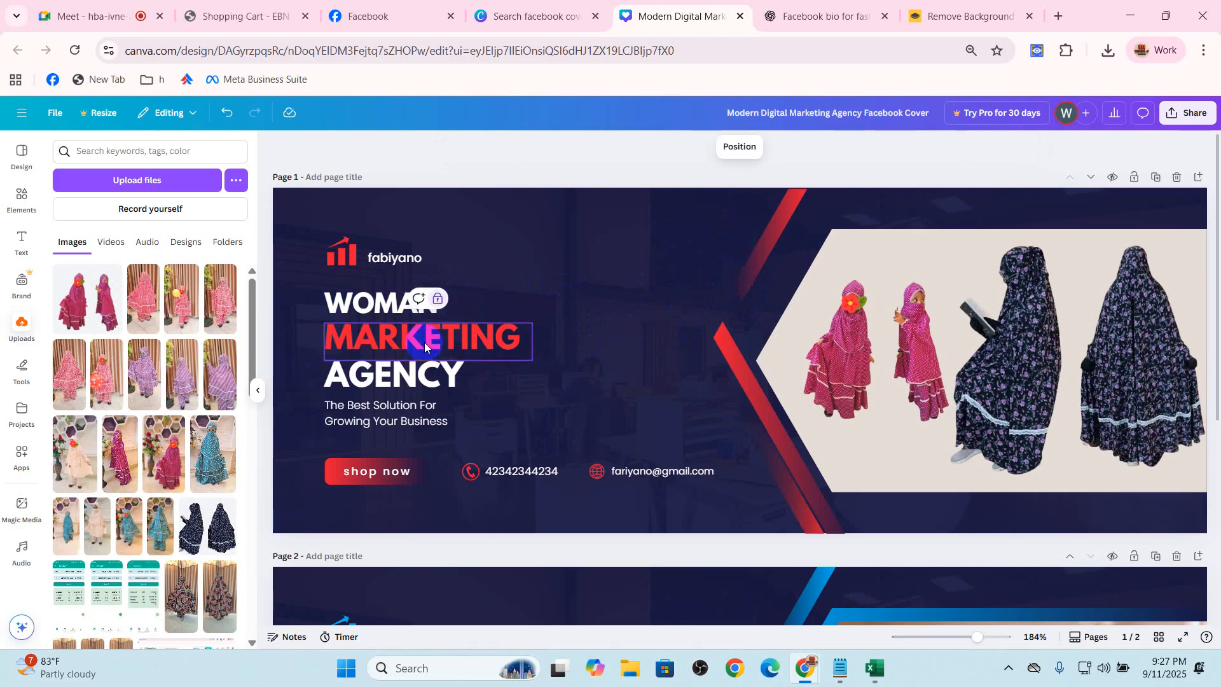
{"action": "left_click", "coordinate": [436, 301]}
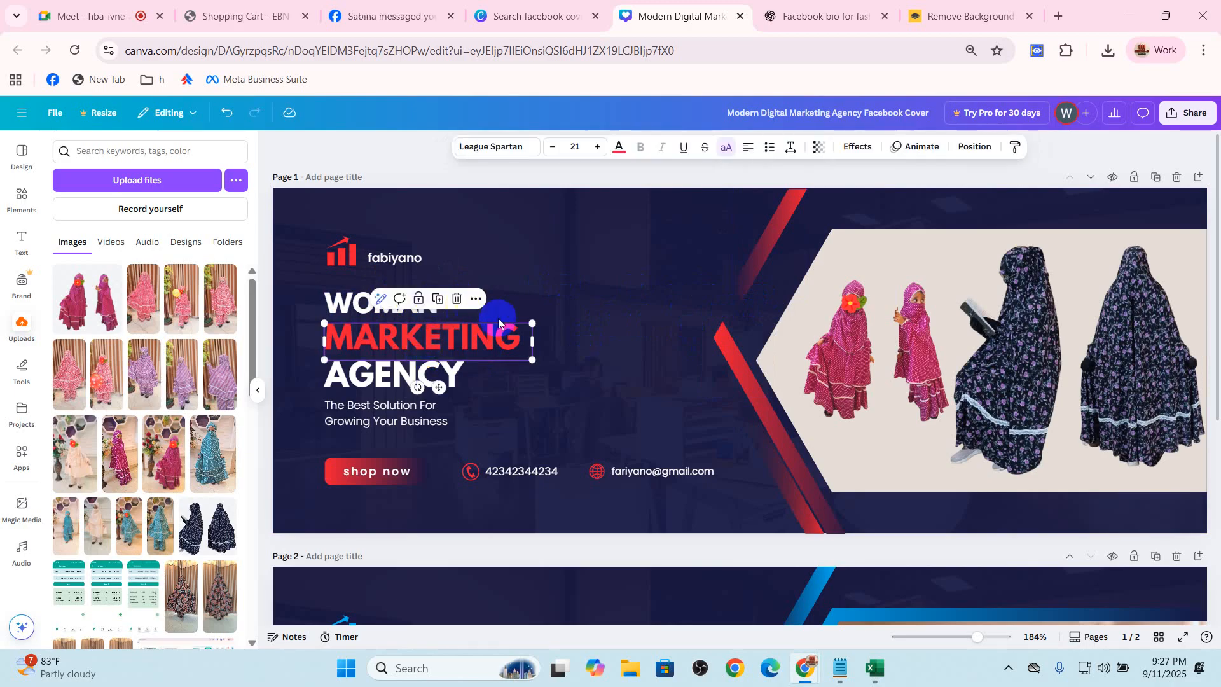
{"action": "double_click", "coordinate": [467, 335]}
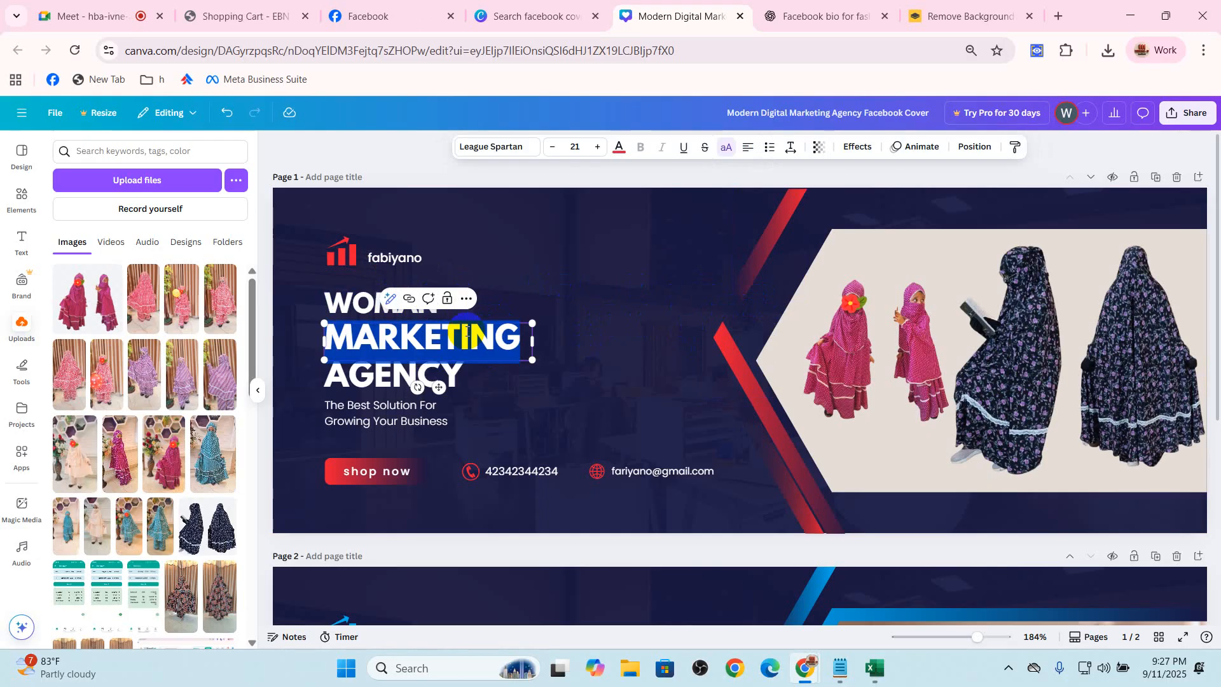
{"action": "type", "text": "F"}
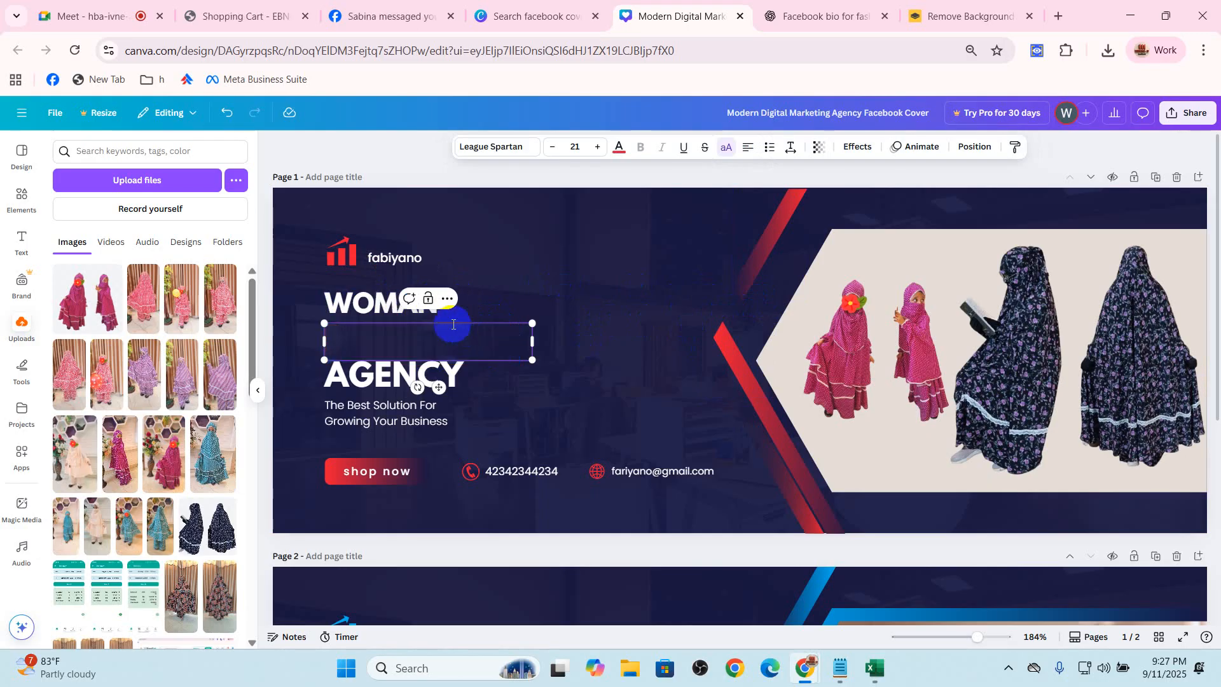
{"action": "type", "text": "ASHION"}
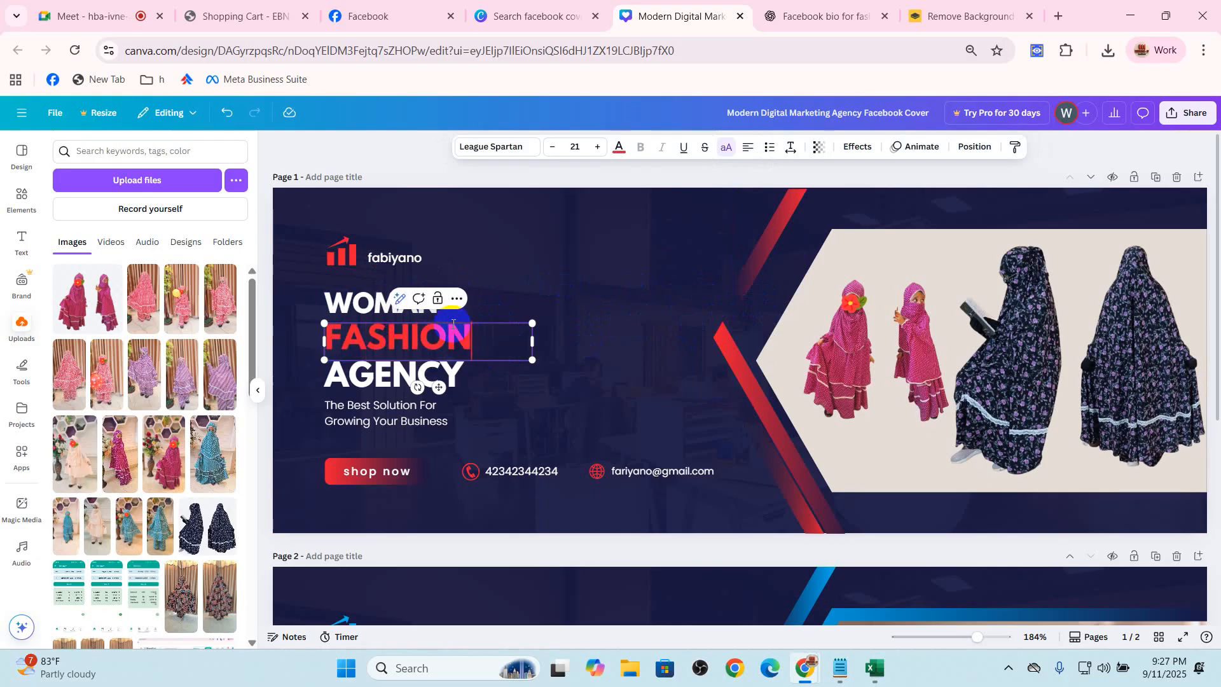
Delete the "AGENCY" heading line and move the two-line tagline up beneath the red heading
{"action": "left_click", "coordinate": [567, 390]}
{"action": "left_click", "coordinate": [436, 374]}
{"action": "key", "text": "Delete"}
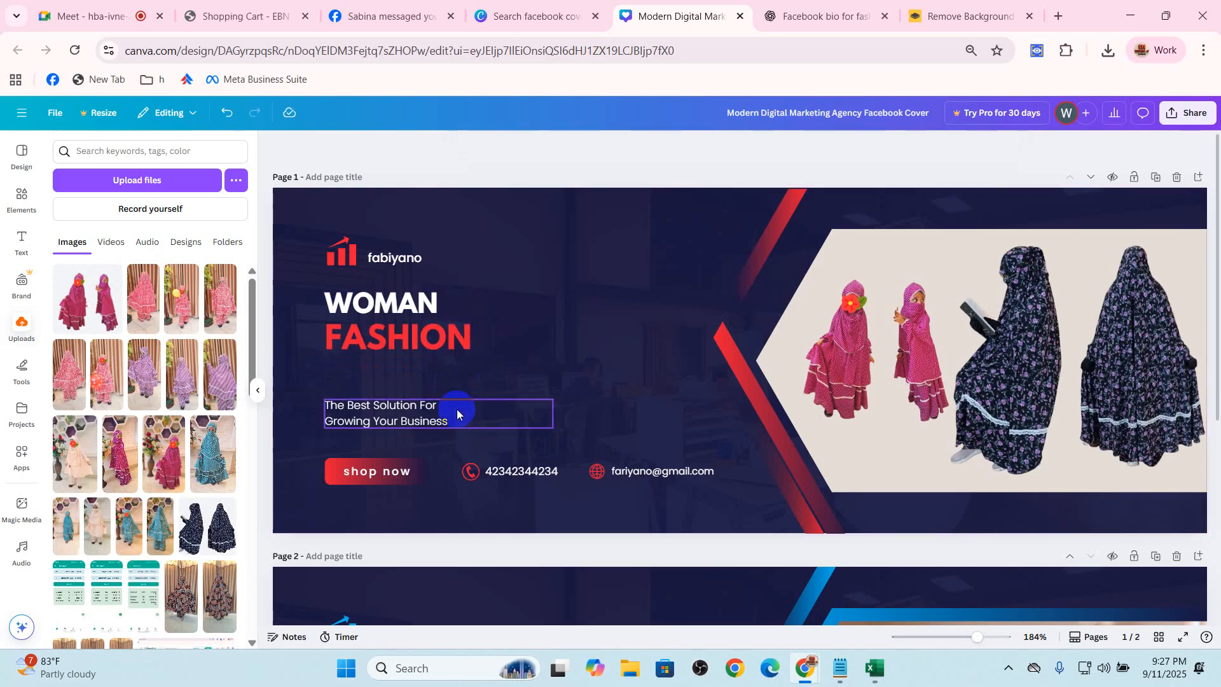
{"action": "left_click_drag", "start_coordinate": [406, 421], "coordinate": [408, 393]}
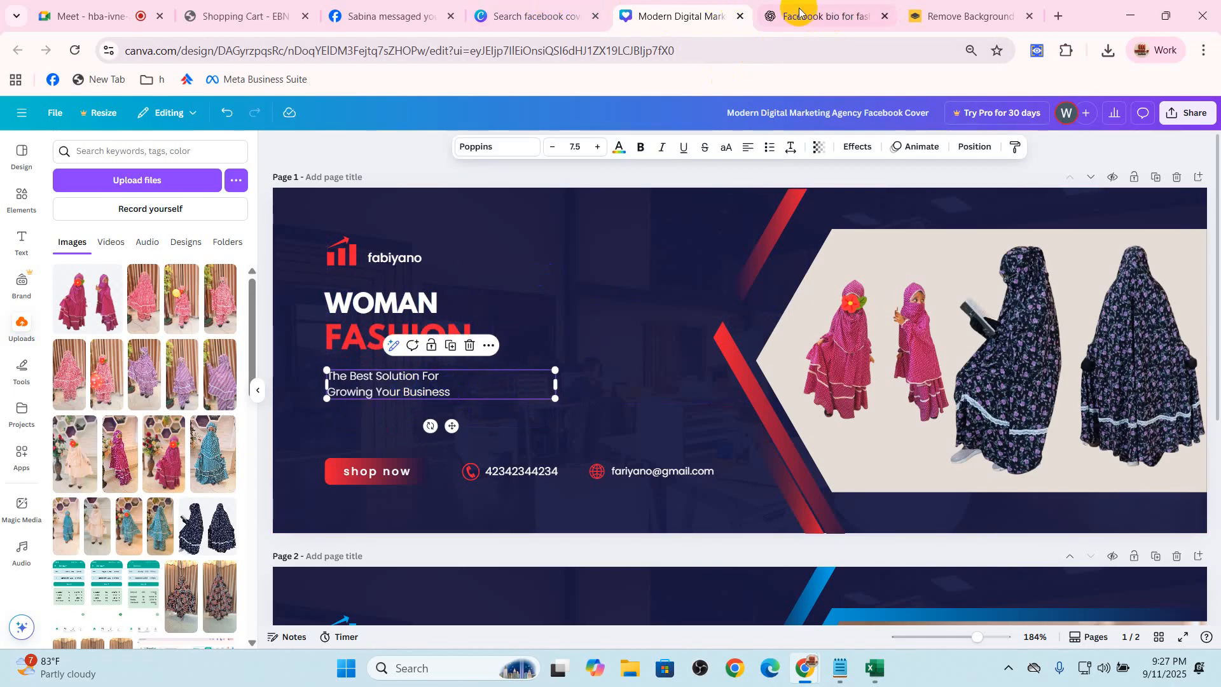
Switch to the ChatGPT bio conversation and copy the line "Your Daily Dose of Fashion Inspiration" with its flower emojis
{"action": "left_click", "coordinate": [542, 7]}
{"action": "left_click", "coordinate": [658, 11]}
{"action": "left_click", "coordinate": [819, 13]}
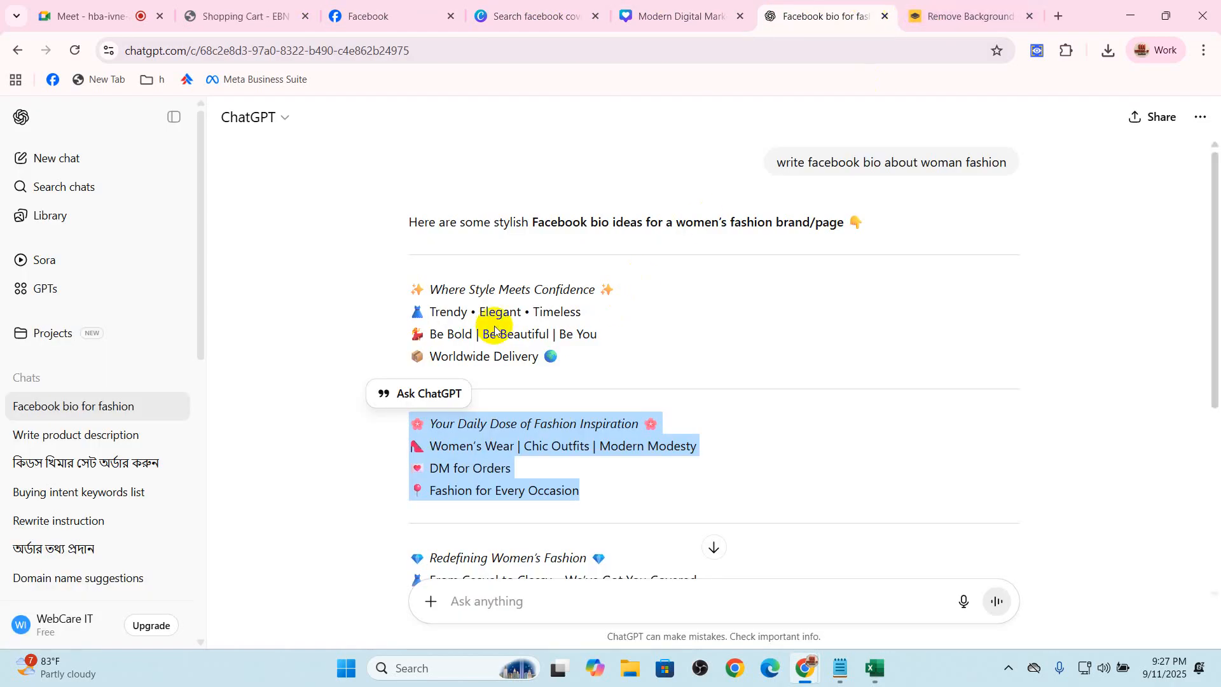
{"action": "left_click_drag", "start_coordinate": [418, 339], "coordinate": [601, 336]}
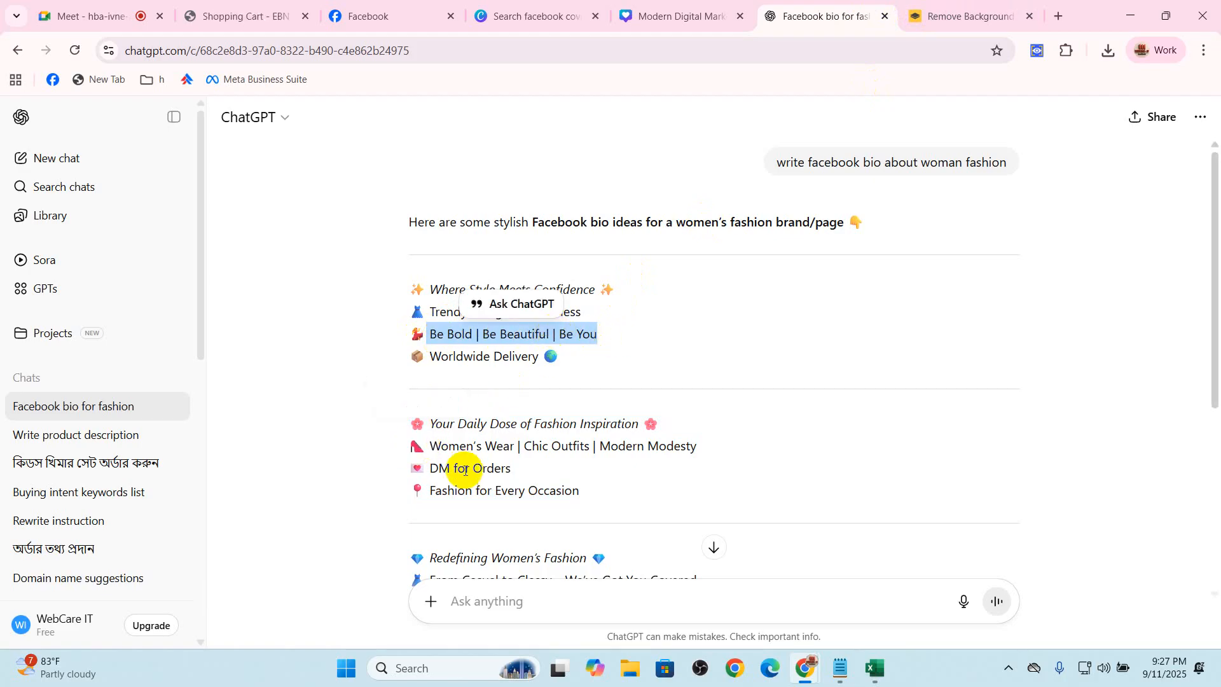
{"action": "left_click_drag", "start_coordinate": [412, 424], "coordinate": [627, 417]}
{"action": "right_click", "coordinate": [653, 437]}
{"action": "left_click", "coordinate": [653, 437]}
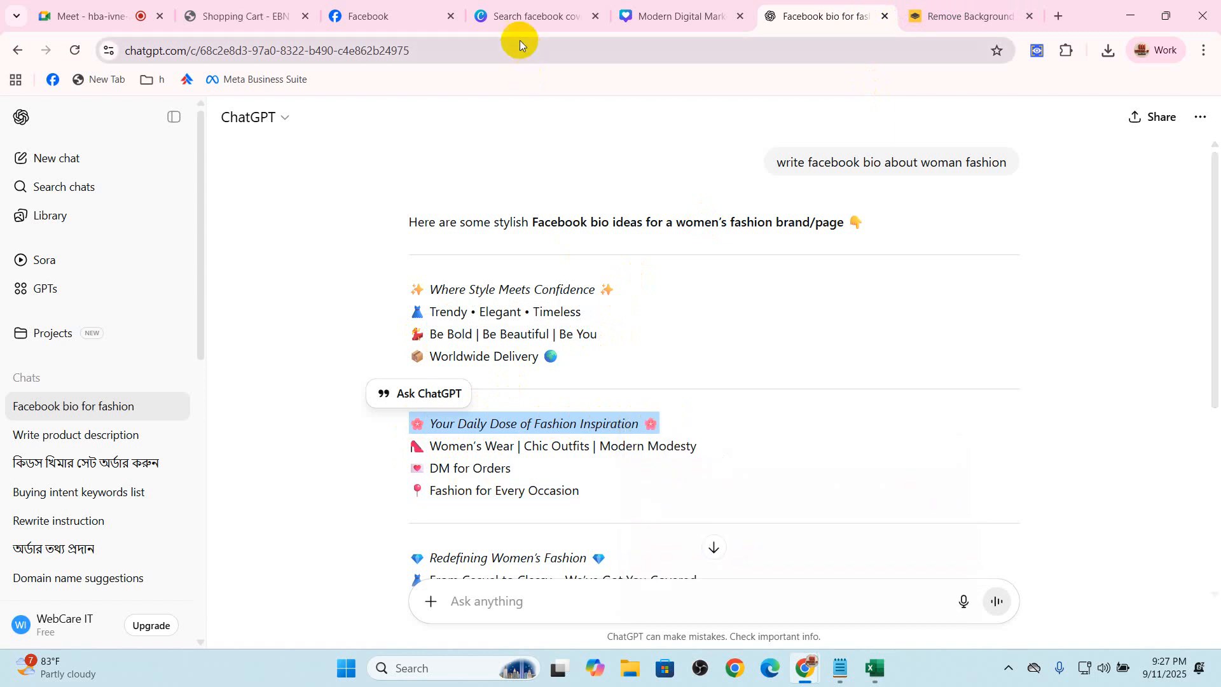
Replace the tagline on the Canva cover with the copied line and widen its text box so it fits on one line
{"action": "left_click", "coordinate": [566, 22]}
{"action": "left_click", "coordinate": [655, 19]}
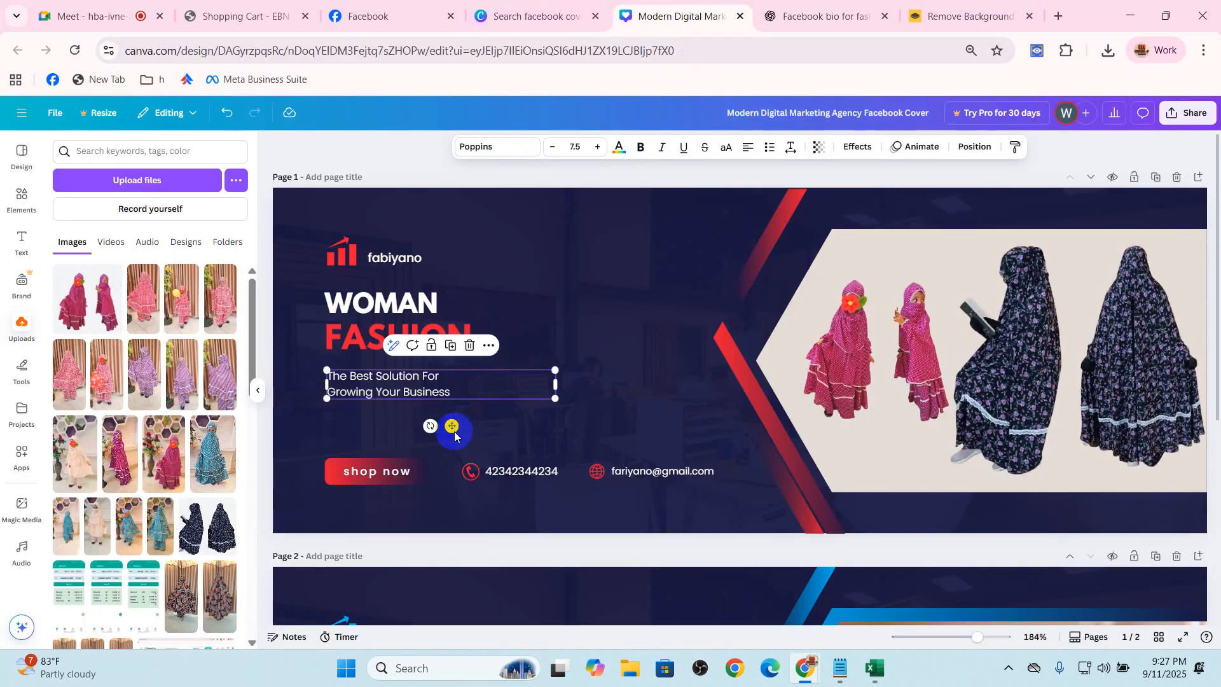
{"action": "triple_click", "coordinate": [413, 393]}
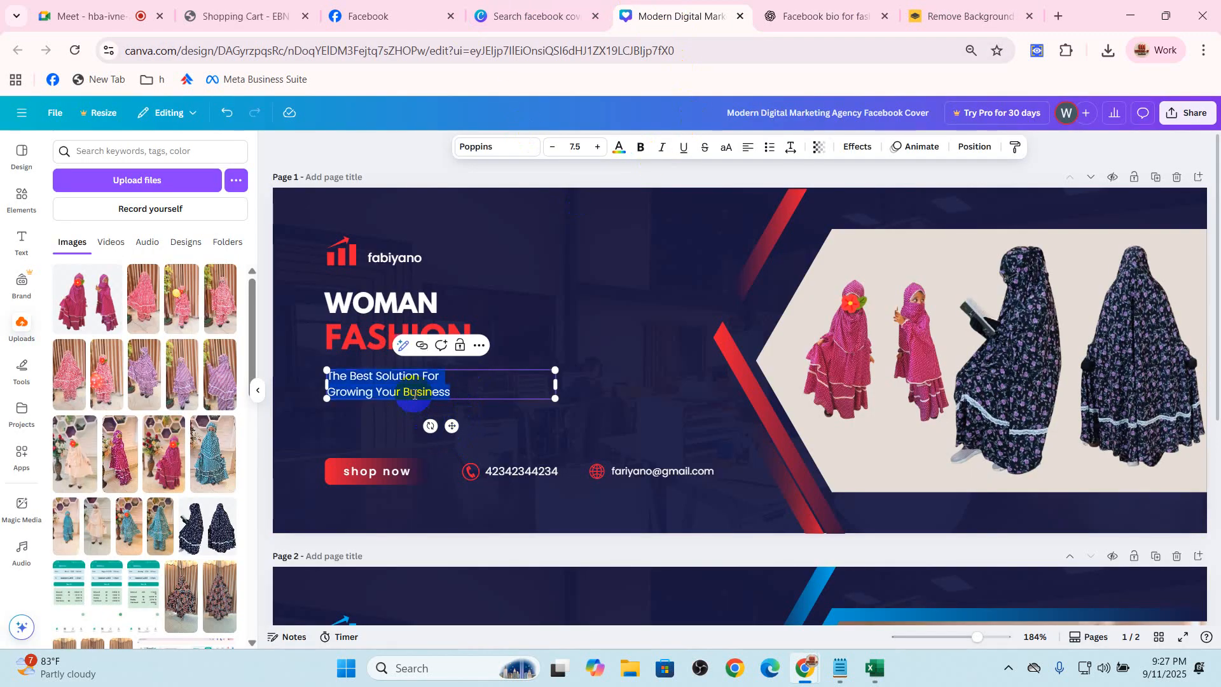
{"action": "key", "text": "ctrl+v"}
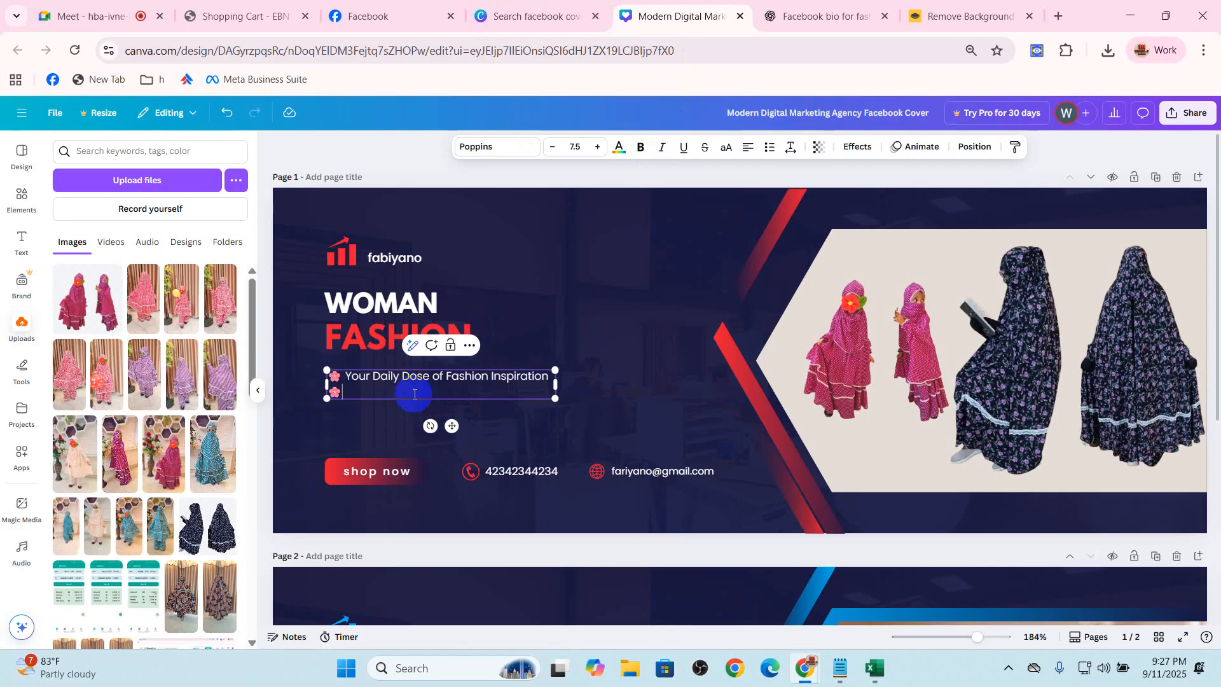
{"action": "left_click", "coordinate": [560, 384]}
{"action": "left_click", "coordinate": [531, 383]}
{"action": "left_click_drag", "start_coordinate": [555, 386], "coordinate": [580, 382]}
{"action": "left_click", "coordinate": [441, 436]}
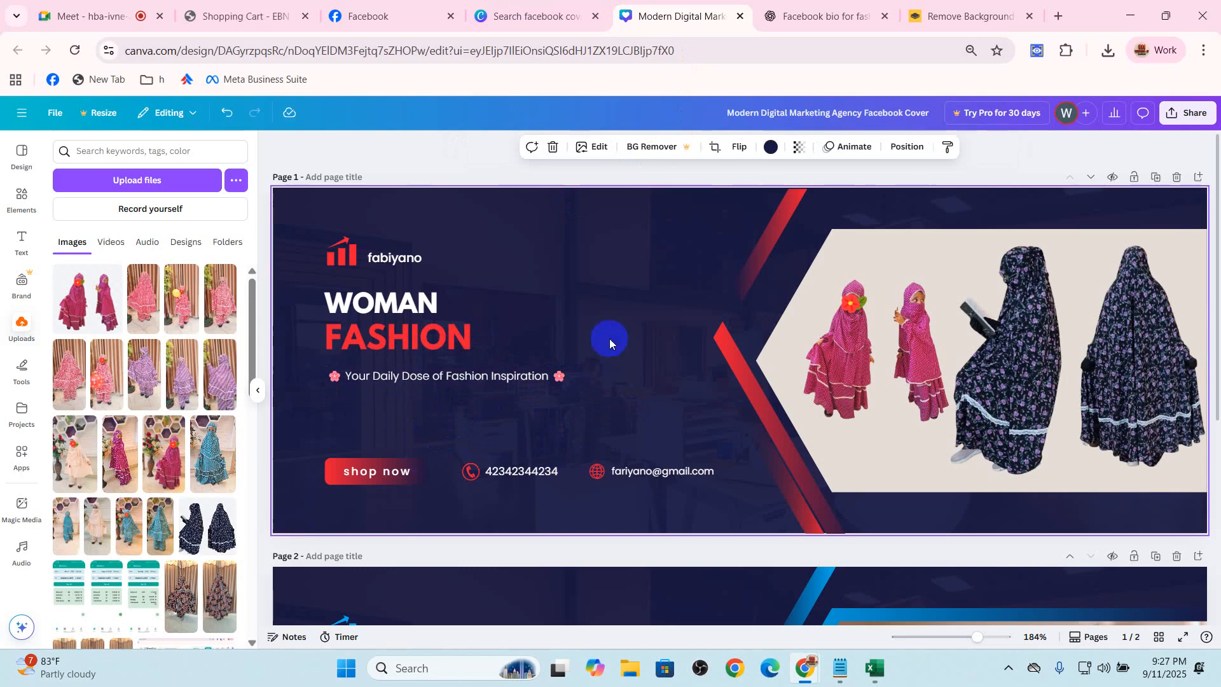
Download only page 1 of the cover design as a PNG
{"action": "left_click", "coordinate": [1177, 116]}
{"action": "left_click", "coordinate": [1003, 365]}
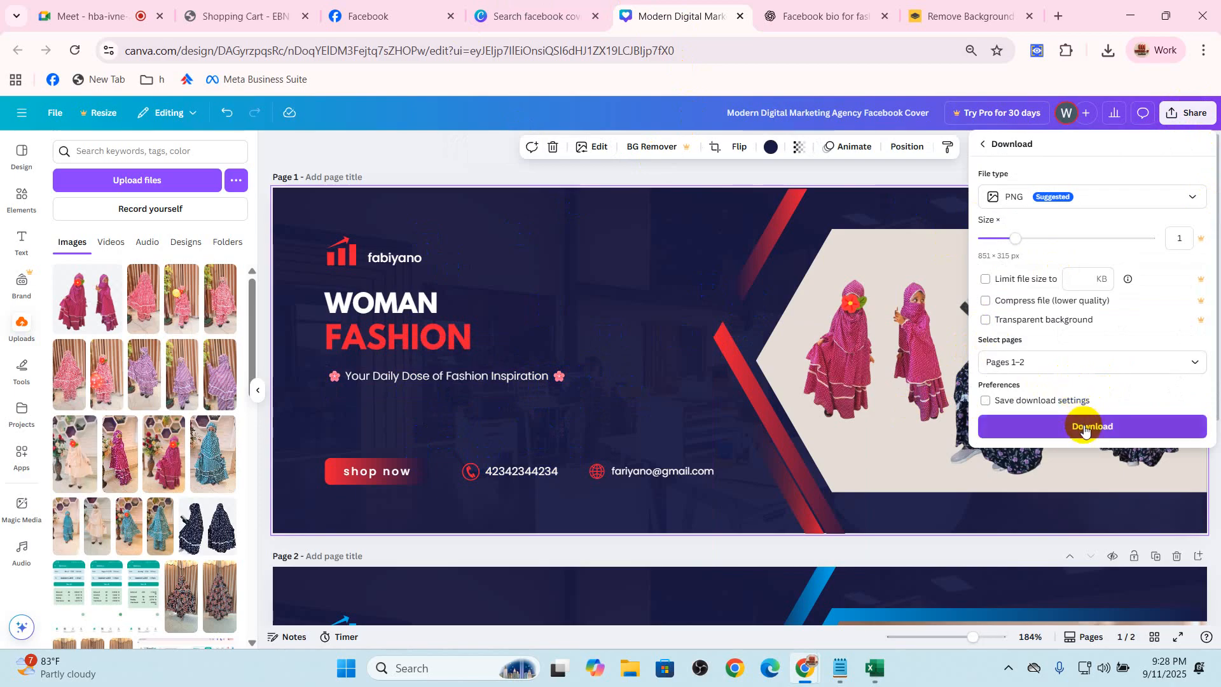
{"action": "left_click", "coordinate": [1079, 361]}
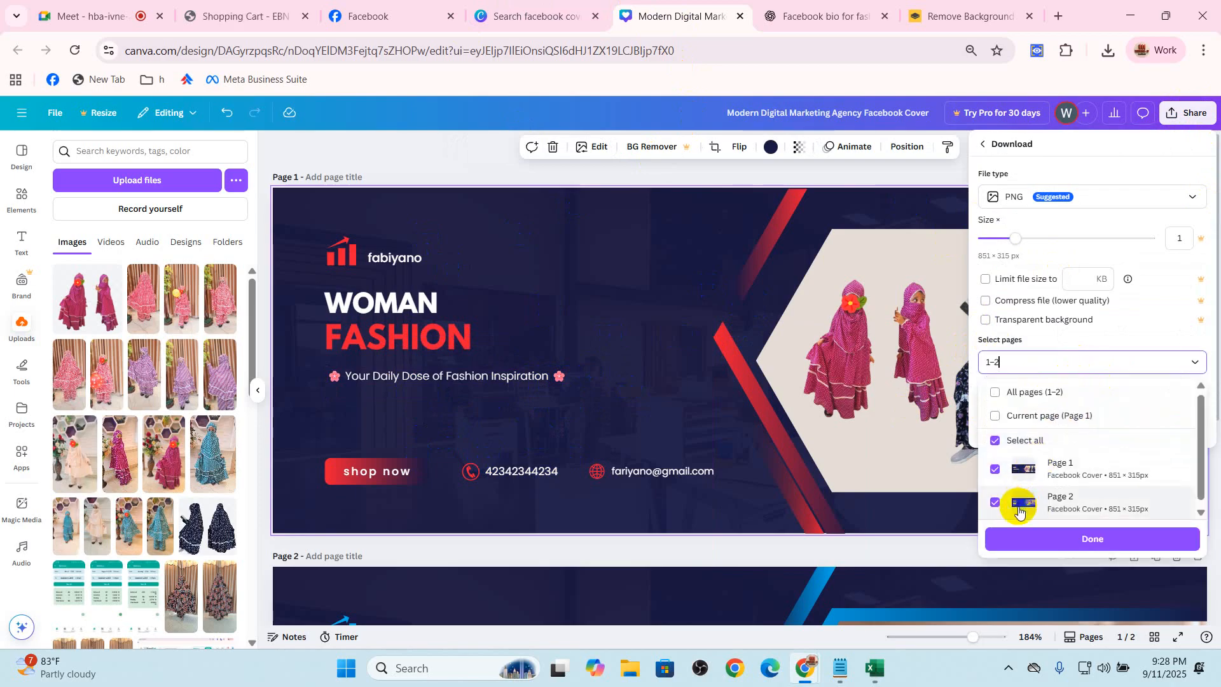
{"action": "left_click", "coordinate": [994, 440]}
{"action": "left_click", "coordinate": [995, 470]}
{"action": "left_click", "coordinate": [1107, 538]}
{"action": "left_click", "coordinate": [1085, 428]}
Delete the unused page 2 from the cover design
{"action": "scroll", "coordinate": [911, 472], "scroll_direction": "down", "scroll_amount": 3}
{"action": "scroll", "coordinate": [910, 472], "scroll_direction": "up", "scroll_amount": 1}
{"action": "scroll", "coordinate": [911, 472], "scroll_direction": "up", "scroll_amount": 2}
{"action": "left_click", "coordinate": [1176, 557]}
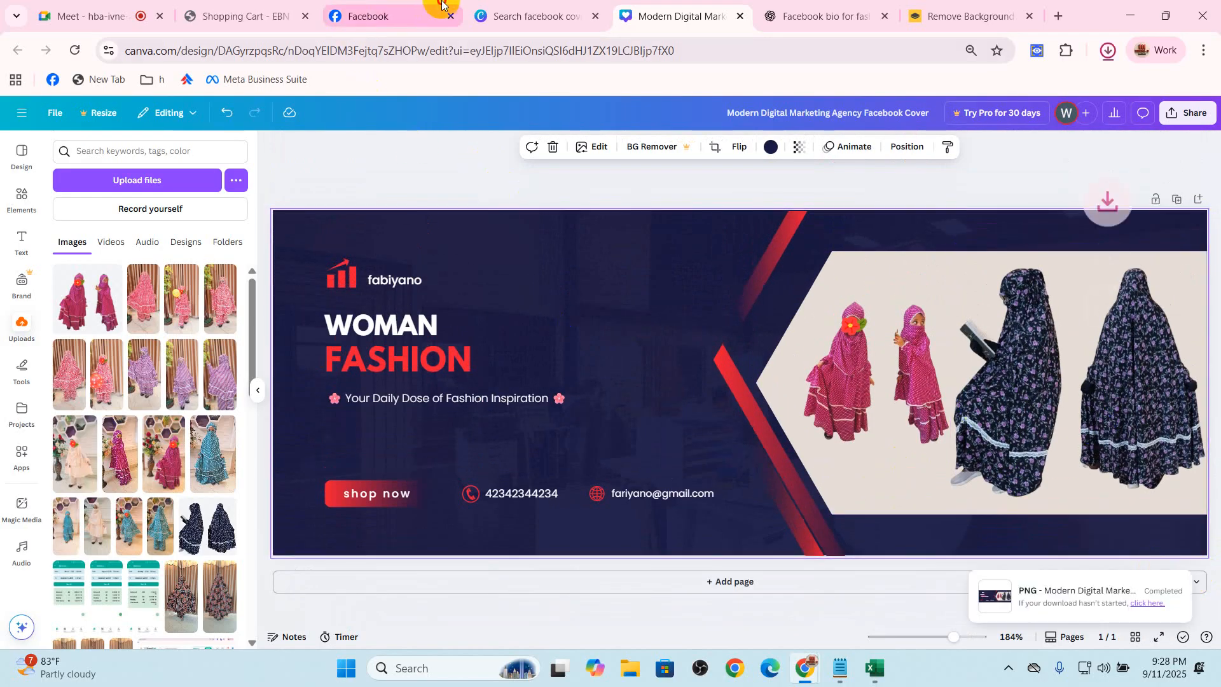
Switch to the Facebook Page setup and add a "Send message" action button for the Page
{"action": "left_click", "coordinate": [432, 14]}
{"action": "left_click", "coordinate": [127, 478]}
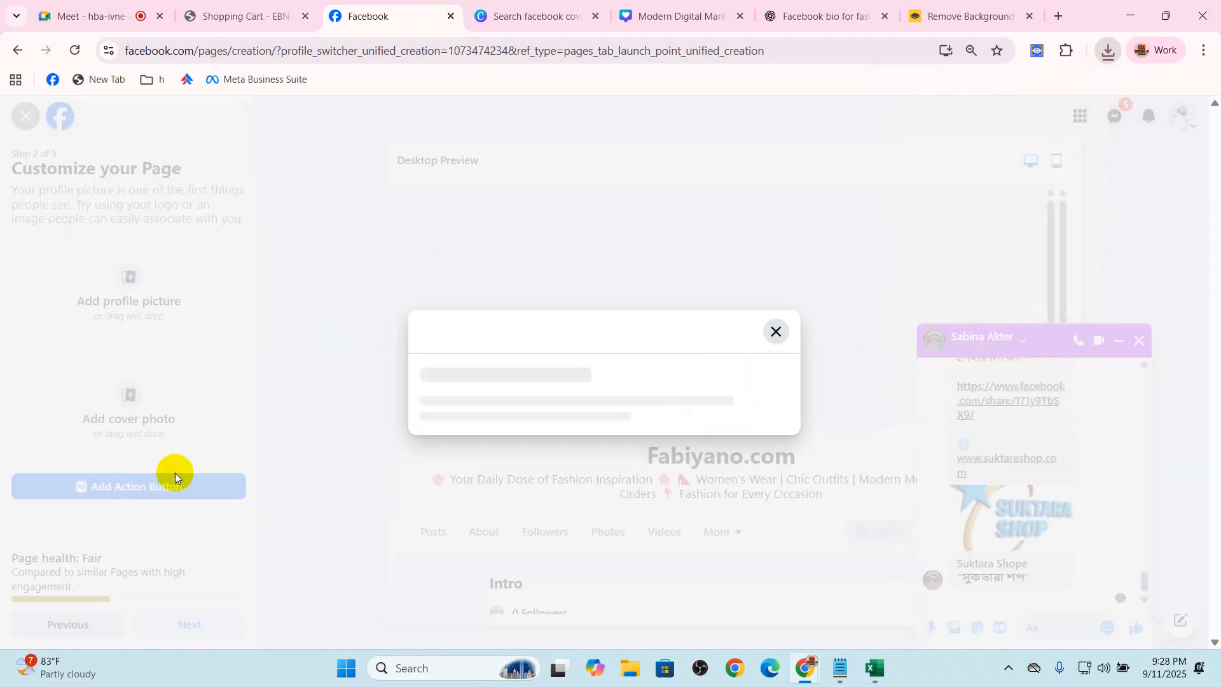
{"action": "left_click", "coordinate": [604, 493]}
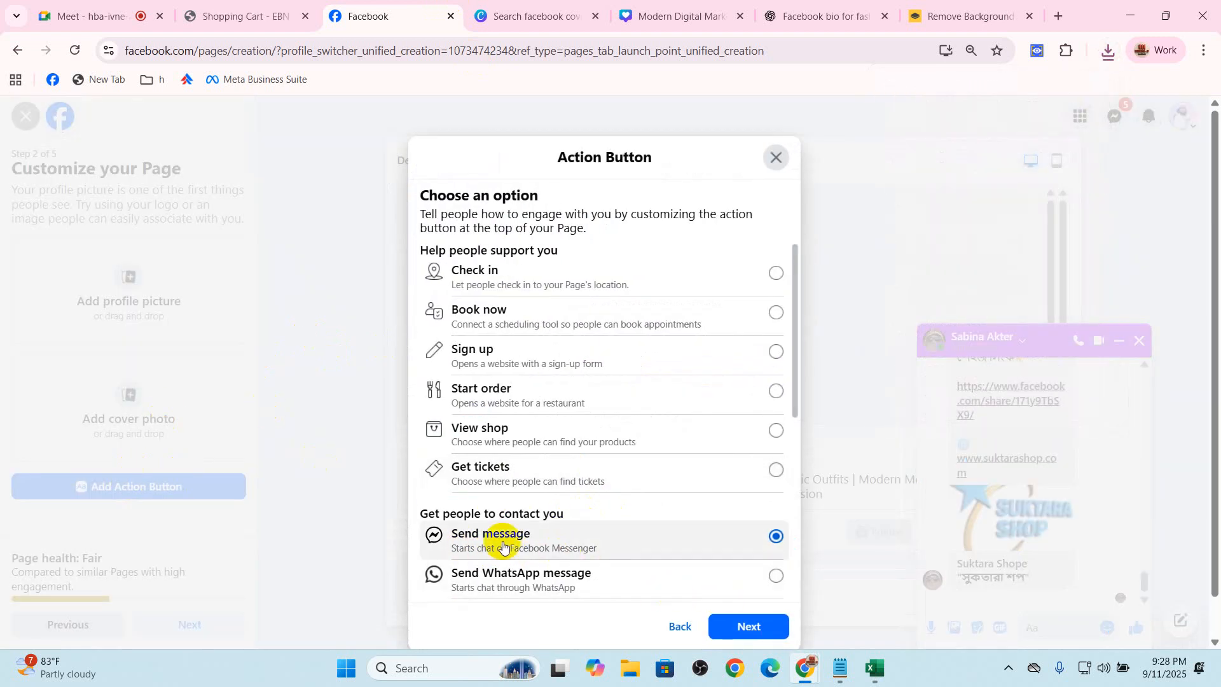
{"action": "left_click", "coordinate": [745, 626]}
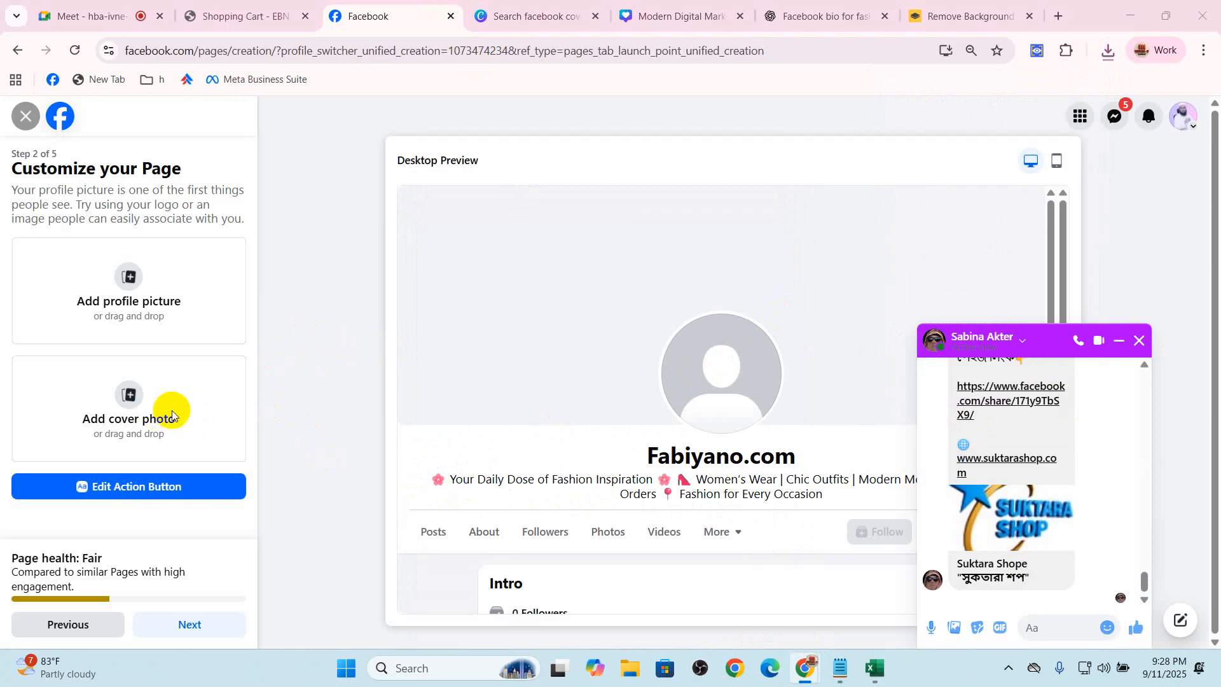
Upload the downloaded cover image as the Page's cover photo and close the open chat window
{"action": "left_click", "coordinate": [154, 413]}
{"action": "double_click", "coordinate": [220, 147]}
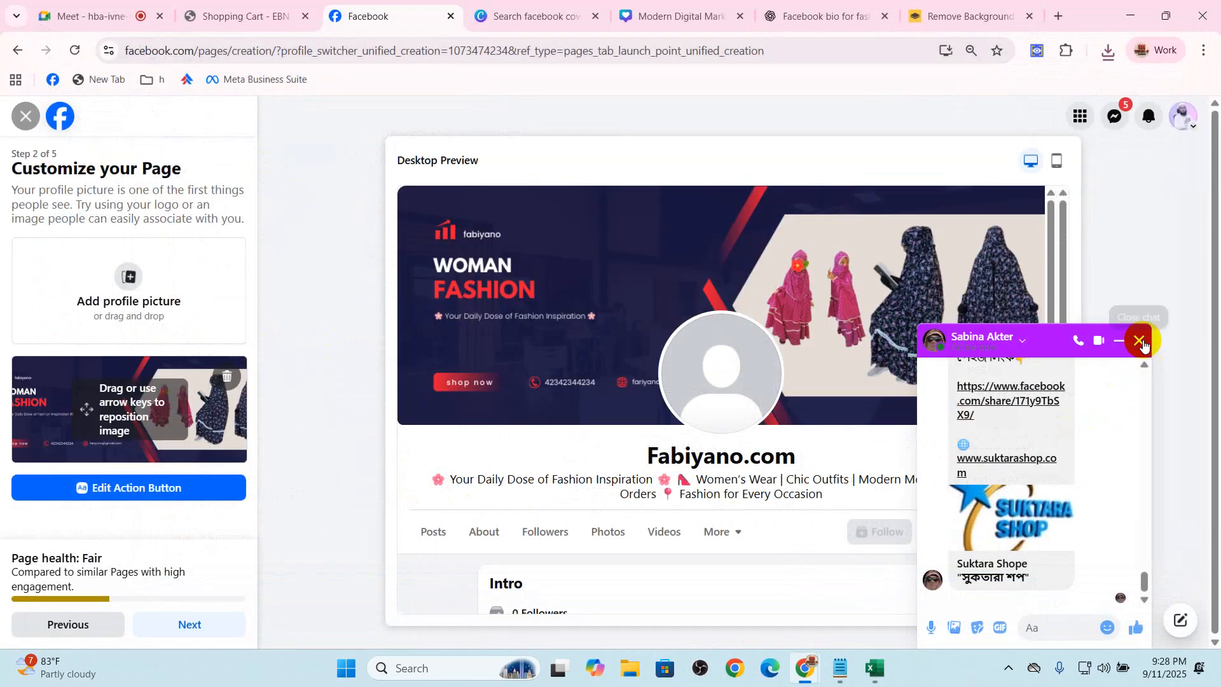
{"action": "left_click", "coordinate": [1138, 341]}
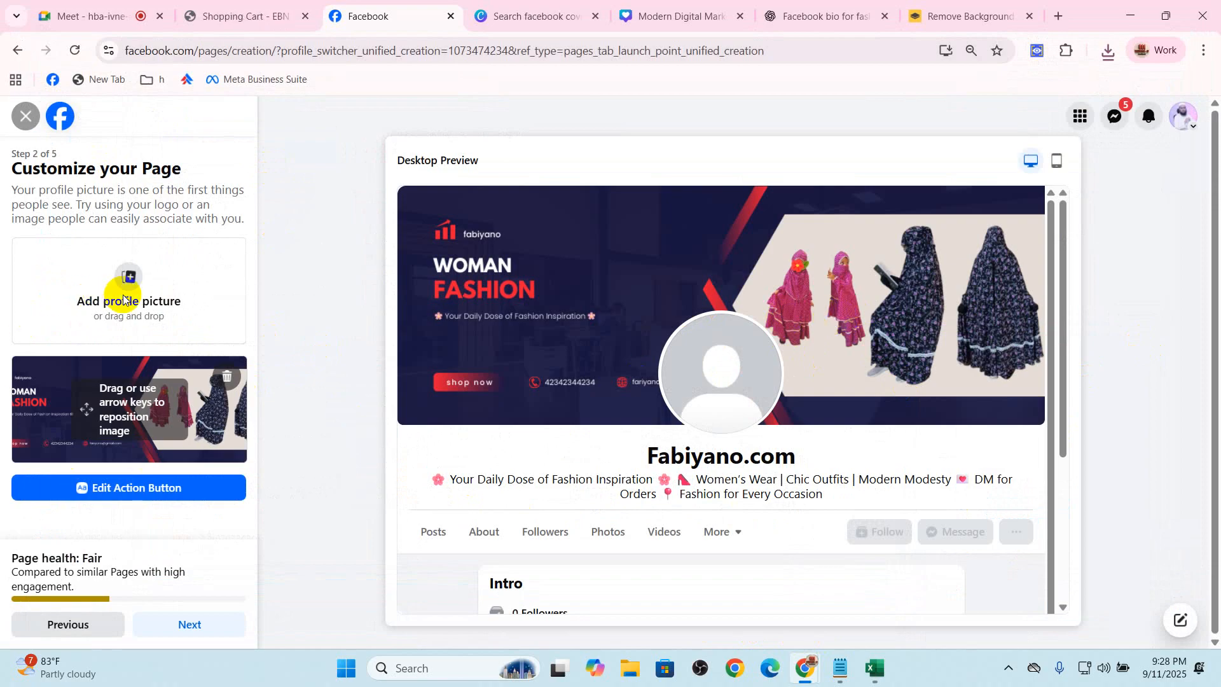
Switch to Canva's template search, search for "facebook logo" and open the Green Simple Nature Beauty Care Initials Logo template
{"action": "left_click", "coordinate": [646, 5]}
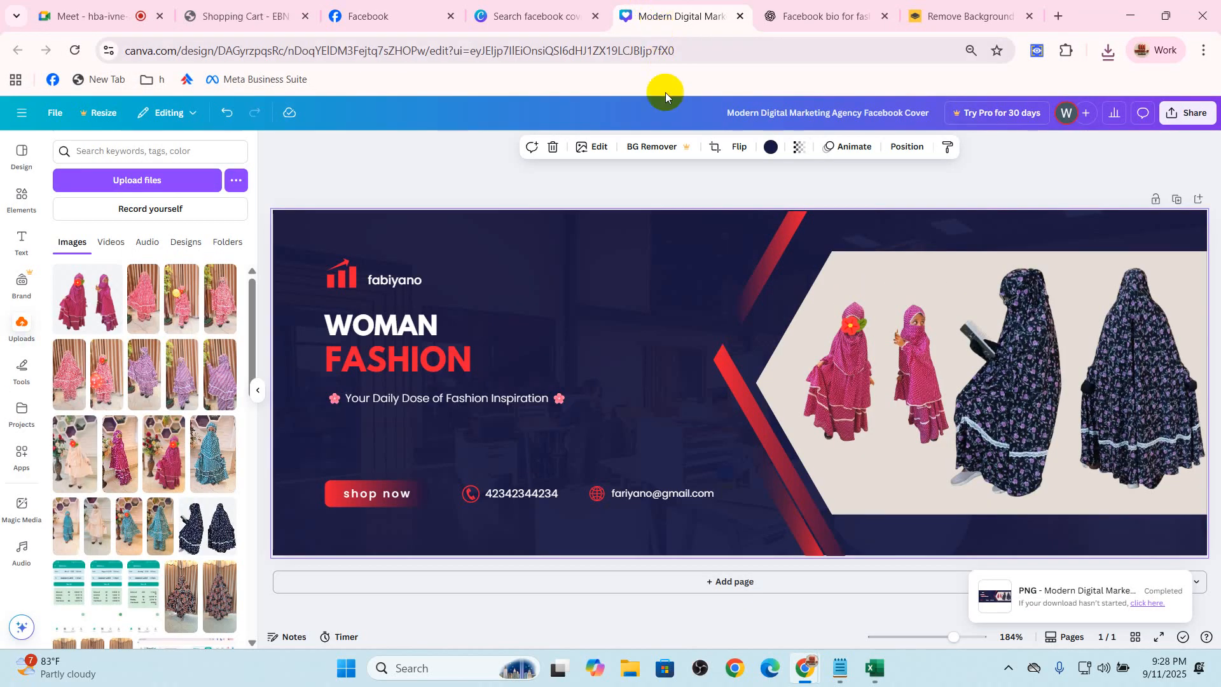
{"action": "left_click", "coordinate": [572, 9]}
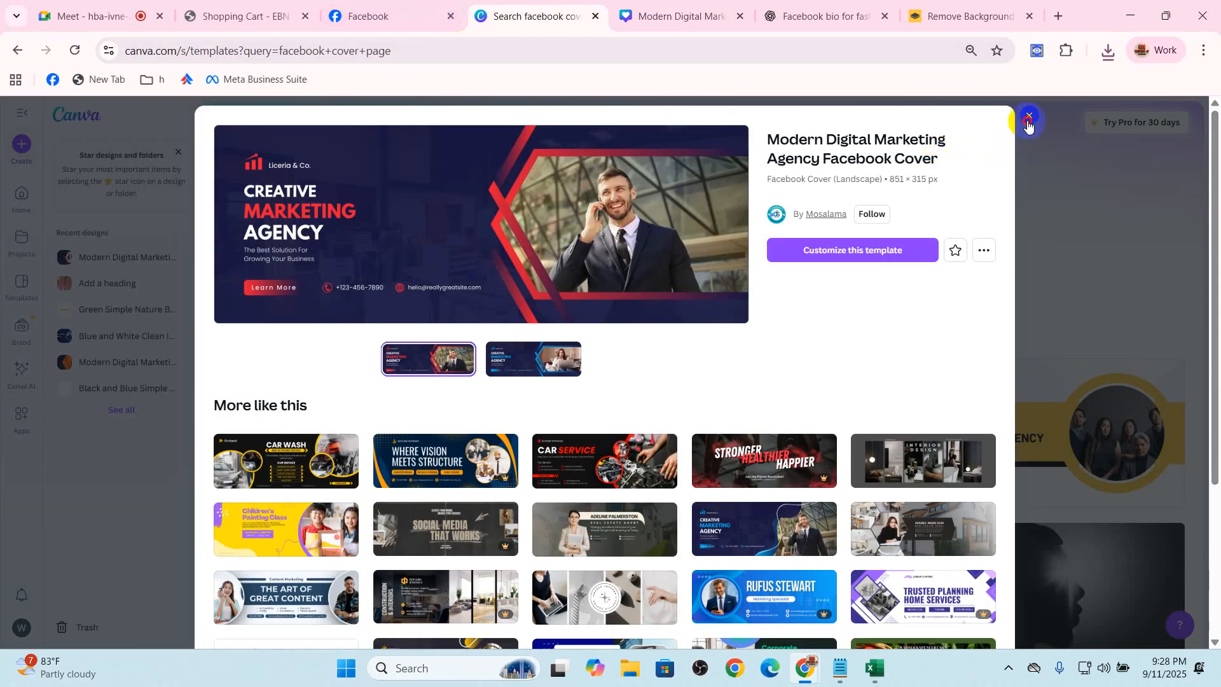
{"action": "left_click", "coordinate": [1028, 118]}
{"action": "triple_click", "coordinate": [511, 235]}
{"action": "type", "text": "fac"}
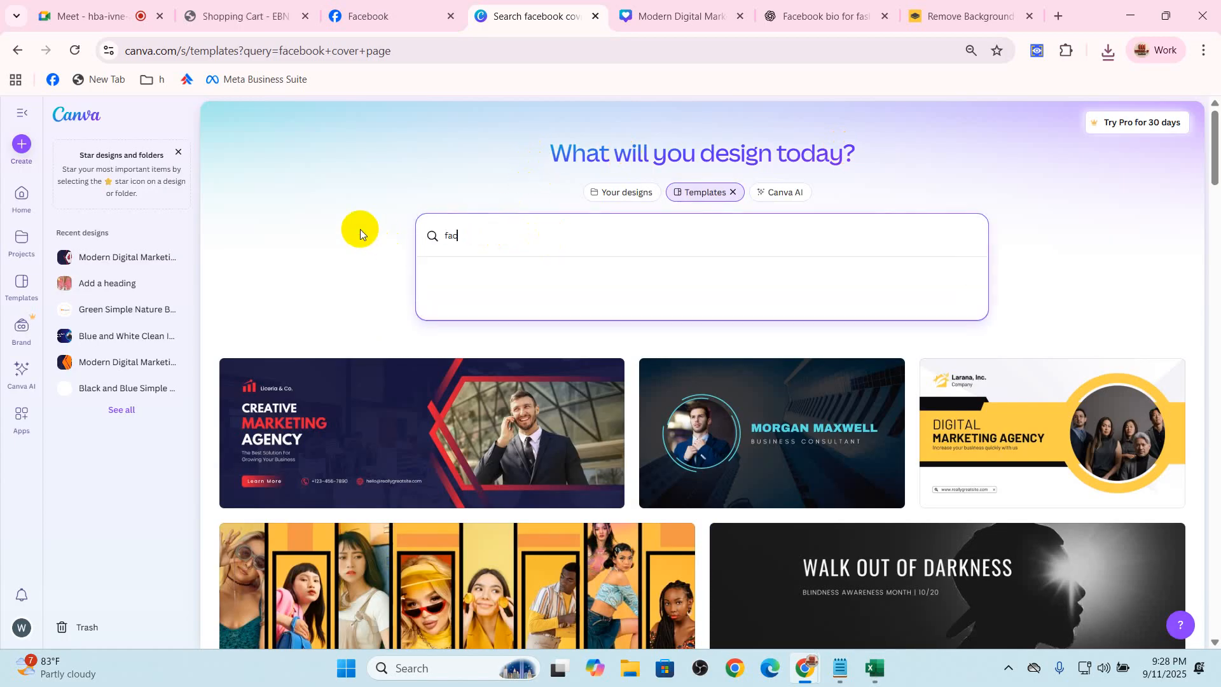
{"action": "type", "text": "eboo"}
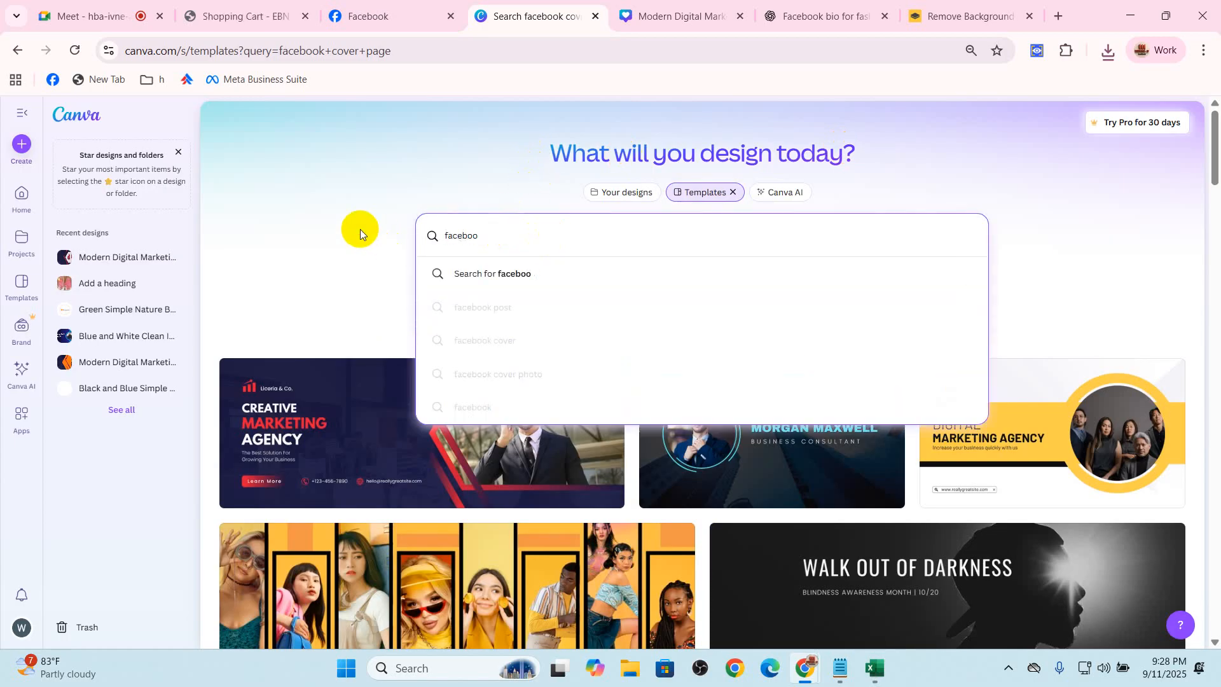
{"action": "type", "text": "k logo"}
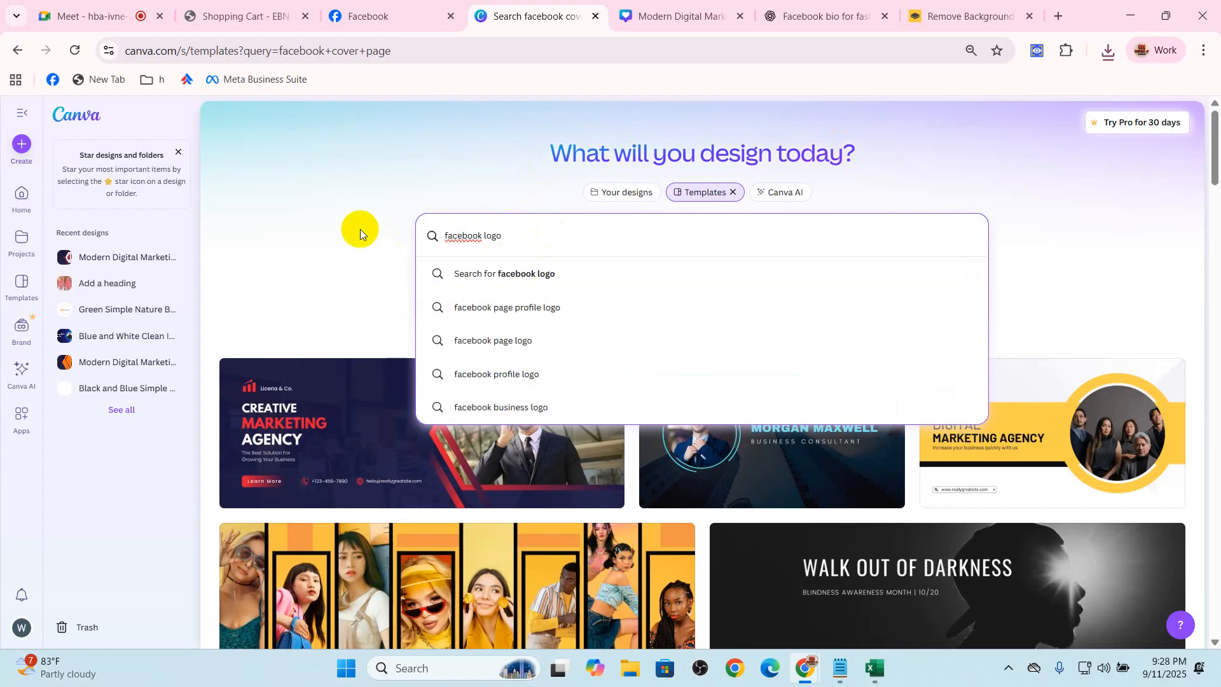
{"action": "left_click", "coordinate": [570, 274]}
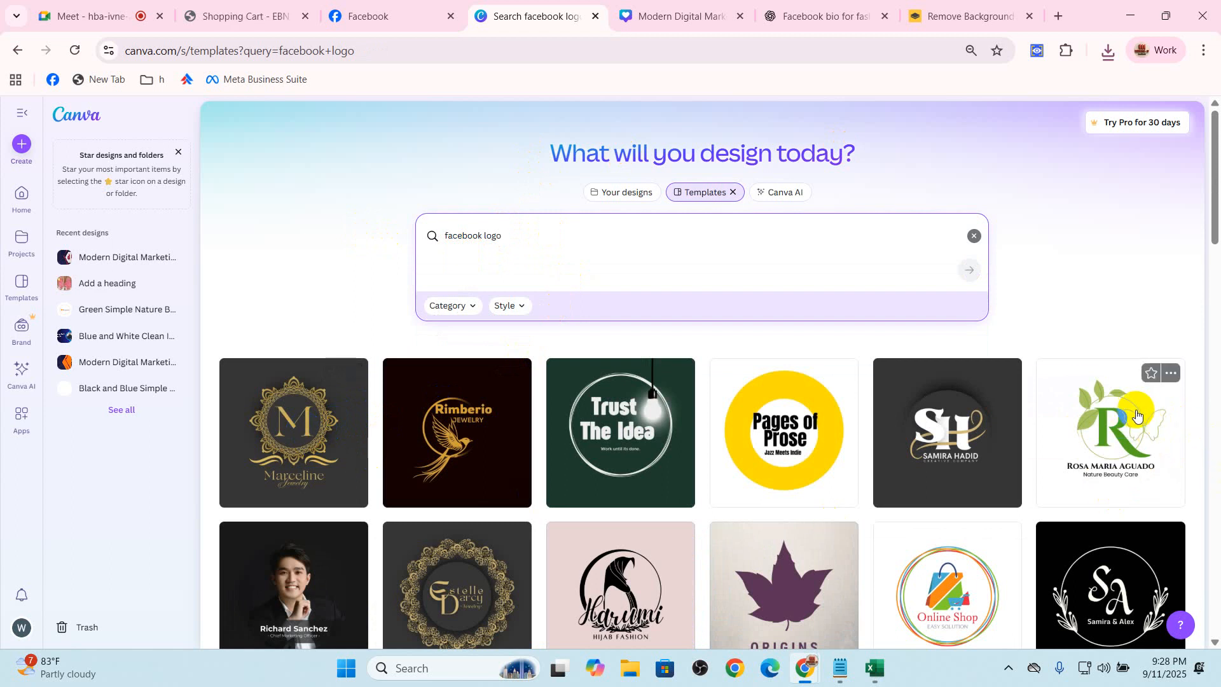
{"action": "left_click", "coordinate": [1111, 427]}
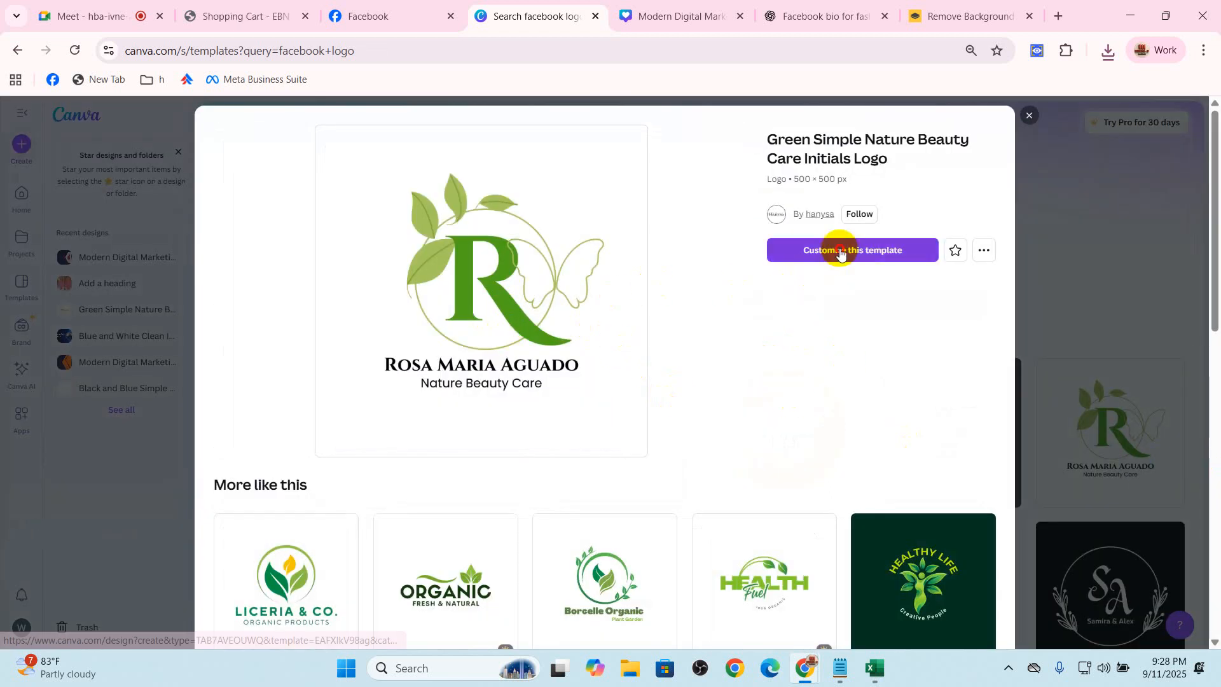
Open the template for customizing and delete the R initial, leafy circle, butterfly and both text lines to leave a blank page
{"action": "left_click", "coordinate": [770, 249]}
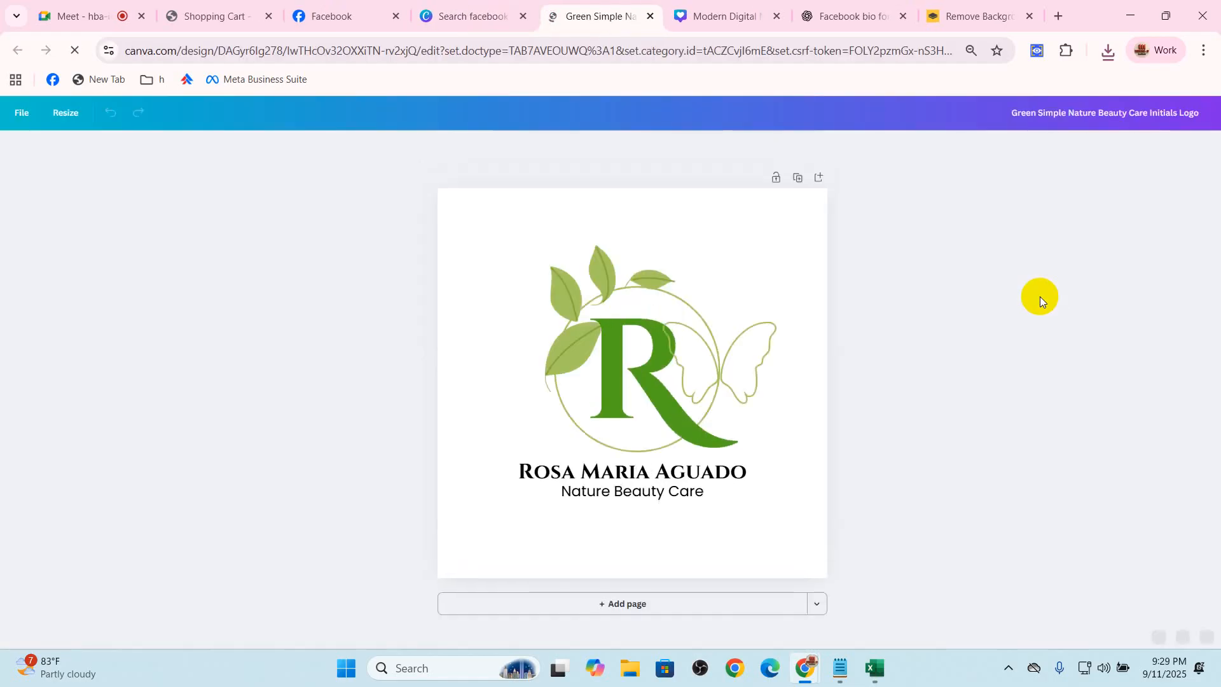
{"action": "left_click", "coordinate": [624, 362]}
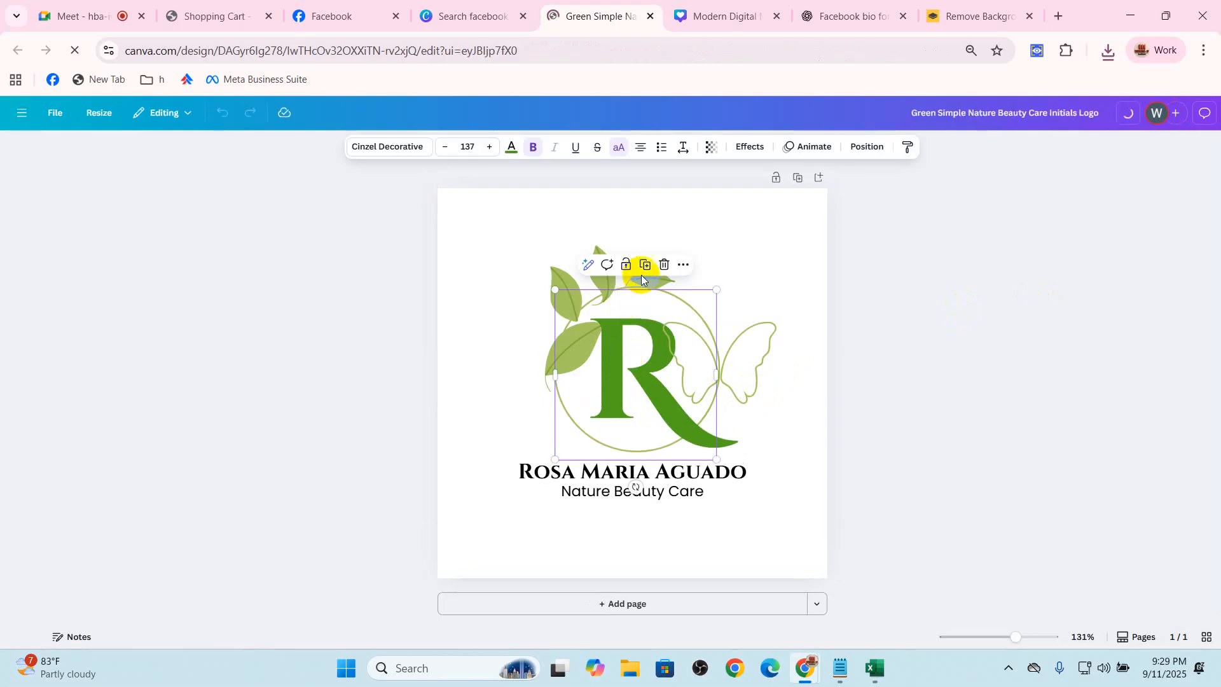
{"action": "left_click", "coordinate": [664, 266]}
{"action": "left_click", "coordinate": [646, 332]}
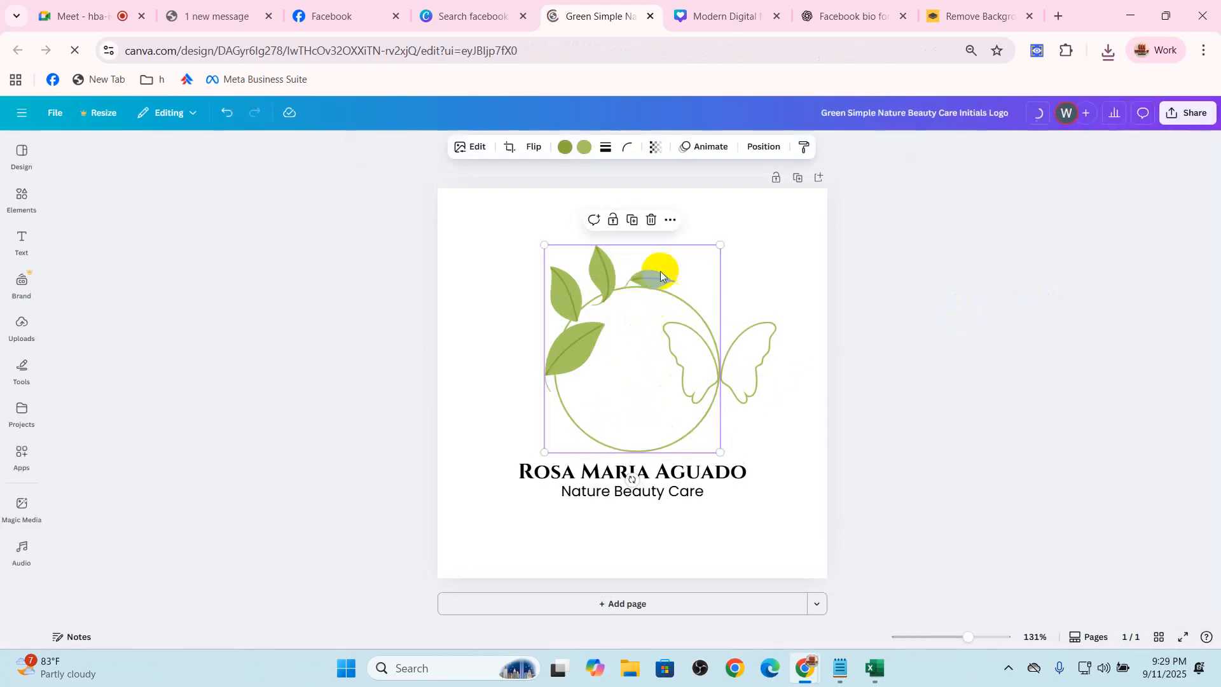
{"action": "left_click", "coordinate": [648, 218]}
{"action": "left_click", "coordinate": [739, 348]}
{"action": "left_click", "coordinate": [736, 295]}
{"action": "left_click", "coordinate": [652, 473]}
{"action": "left_click", "coordinate": [672, 432]}
{"action": "left_click", "coordinate": [655, 491]}
{"action": "left_click", "coordinate": [661, 459]}
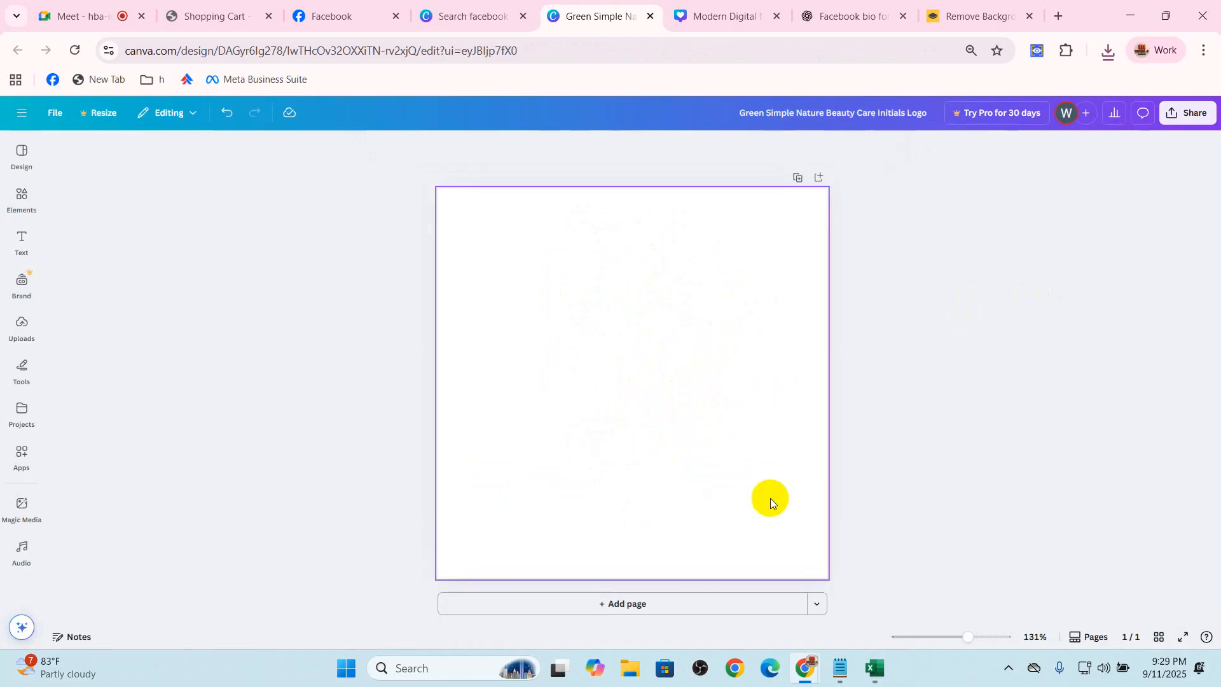
Add a heading reading "fabiyano.com" to the blank logo page
{"action": "left_click", "coordinate": [22, 367]}
{"action": "left_click", "coordinate": [22, 243]}
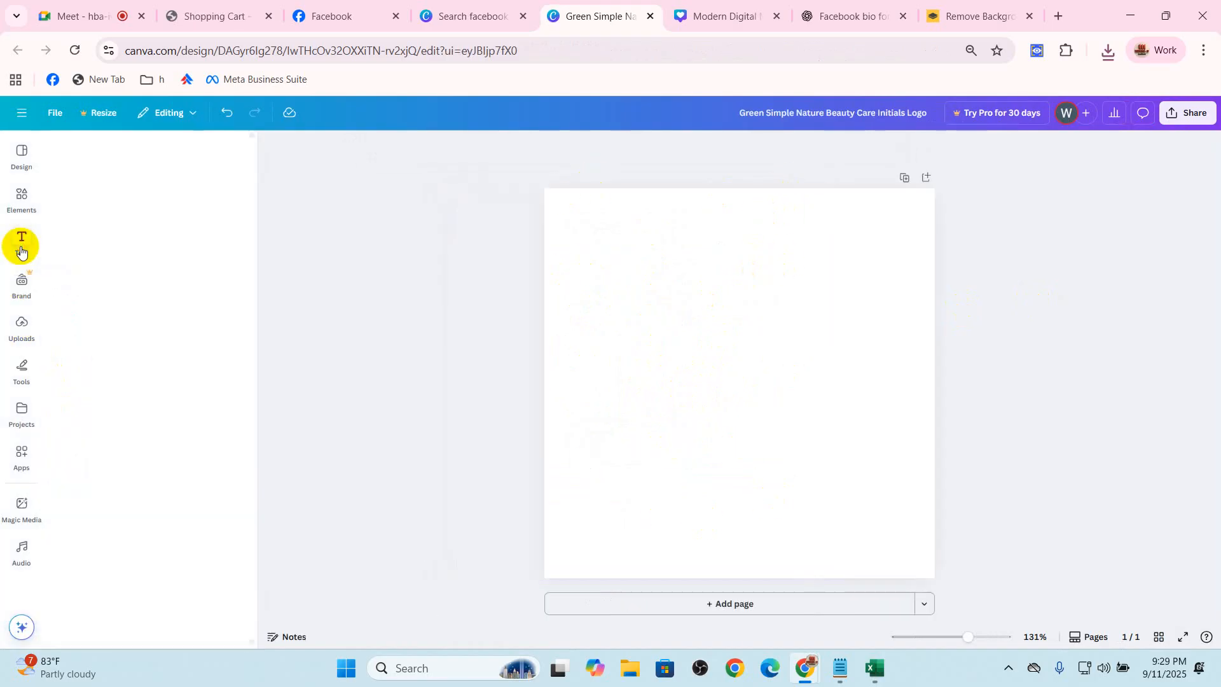
{"action": "left_click", "coordinate": [110, 324]}
{"action": "type", "text": "fa"}
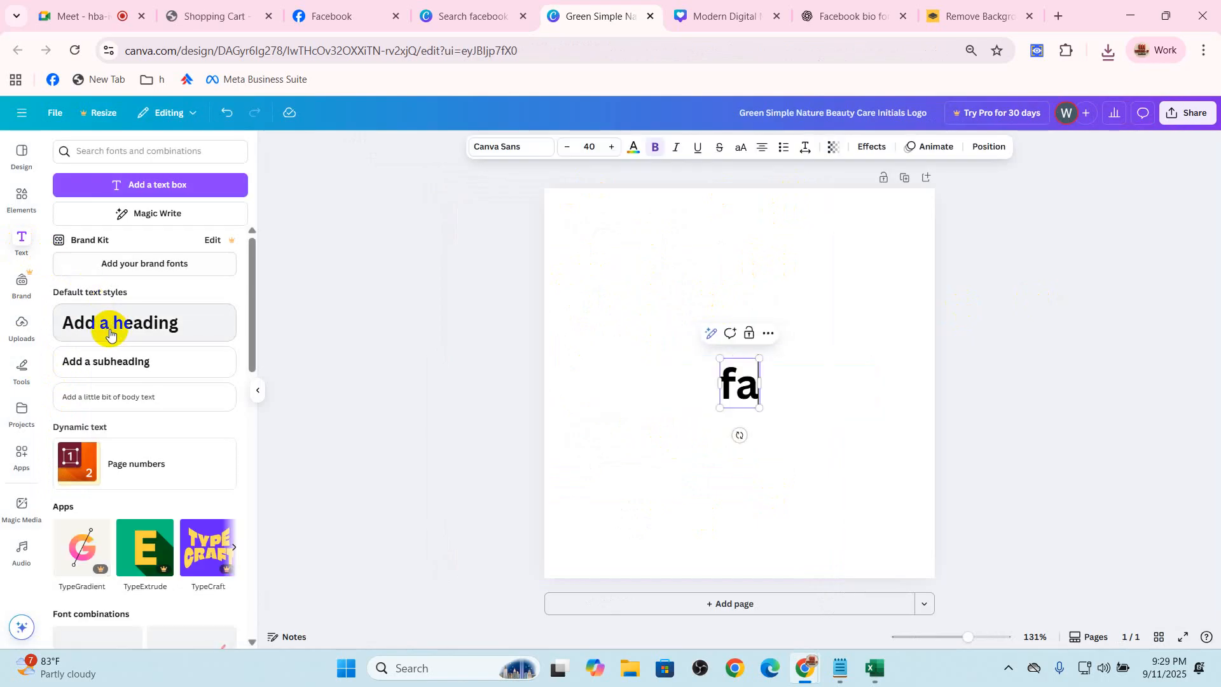
{"action": "type", "text": "biyan"}
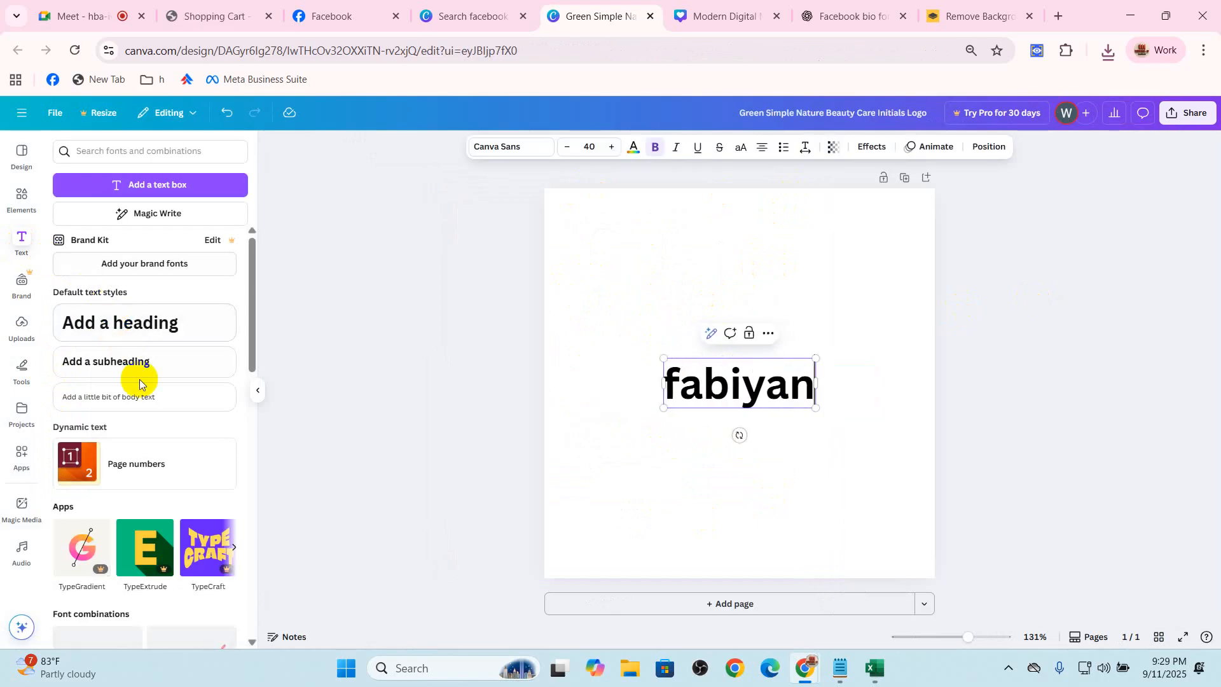
{"action": "type", "text": "o.com"}
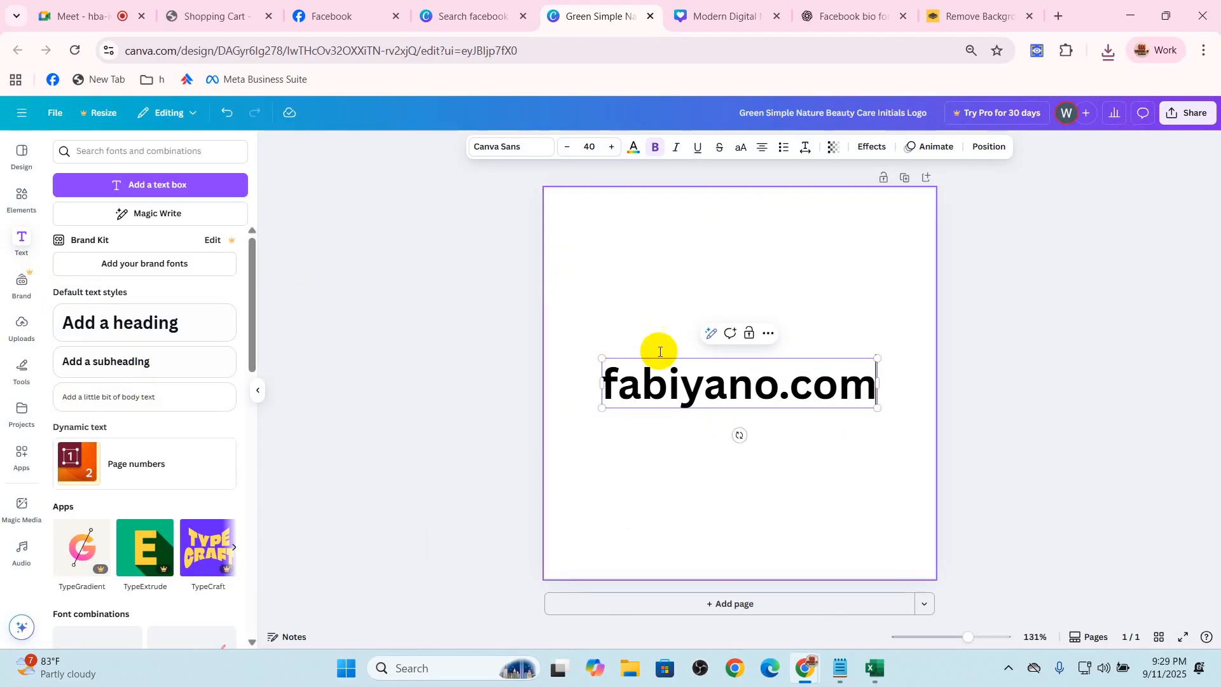
{"action": "left_click", "coordinate": [806, 321]}
{"action": "left_click", "coordinate": [749, 391]}
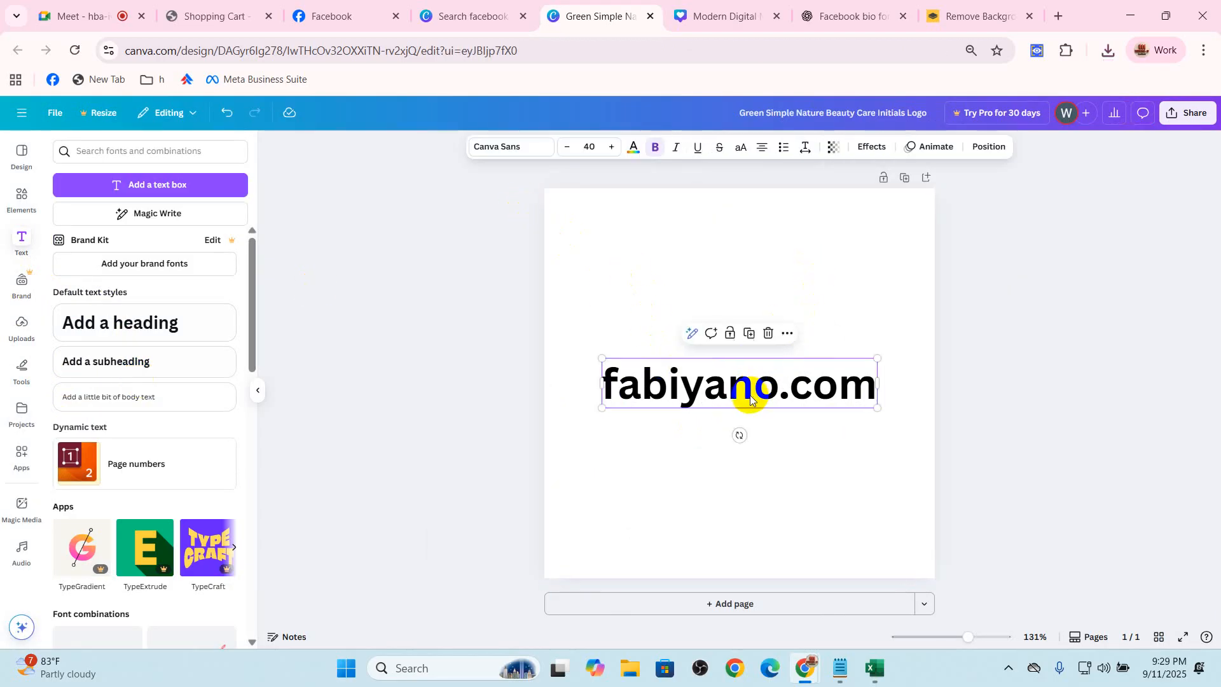
{"action": "left_click", "coordinate": [505, 147]}
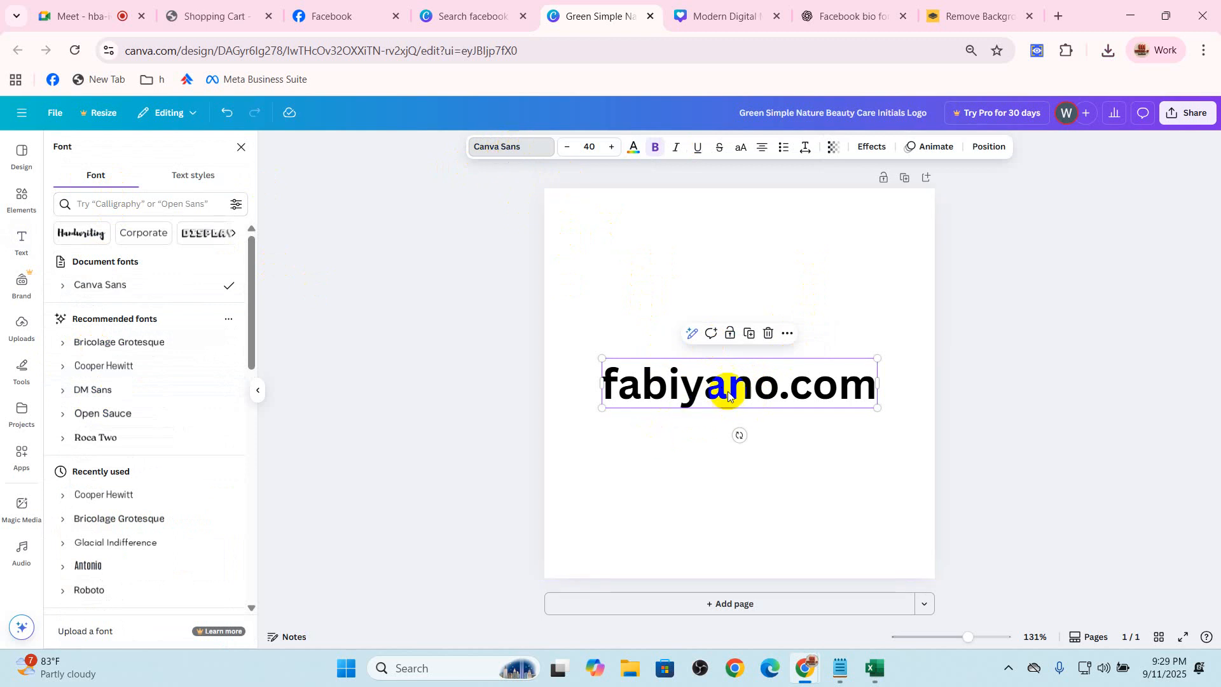
{"action": "key", "text": "Escape"}
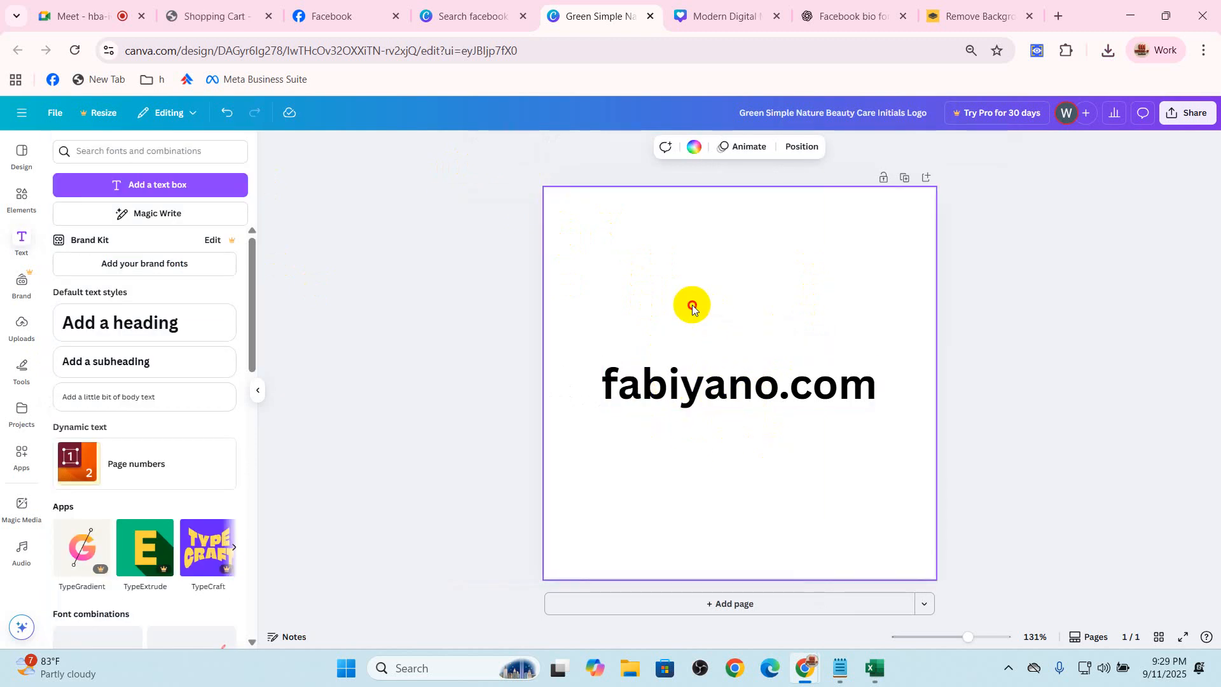
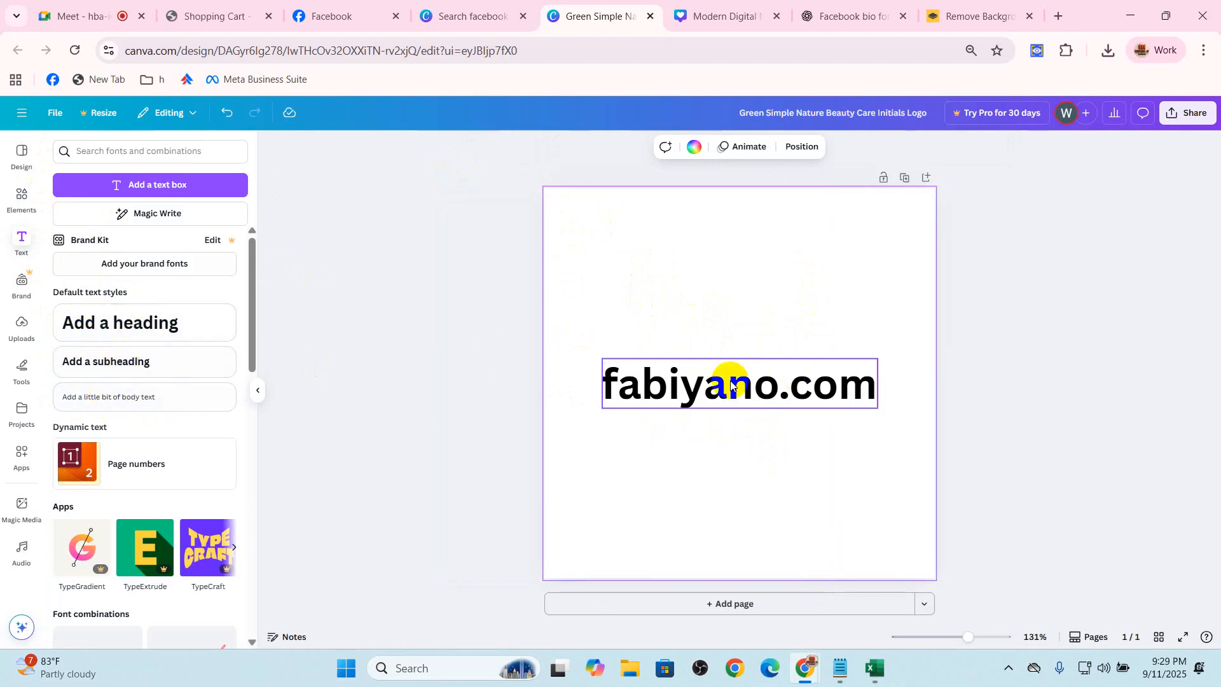
Centre the fabiyano.com heading on the page and set it in bold Cooper Hewitt at size 44
{"action": "left_click", "coordinate": [753, 363]}
{"action": "left_click_drag", "start_coordinate": [877, 357], "coordinate": [853, 363]}
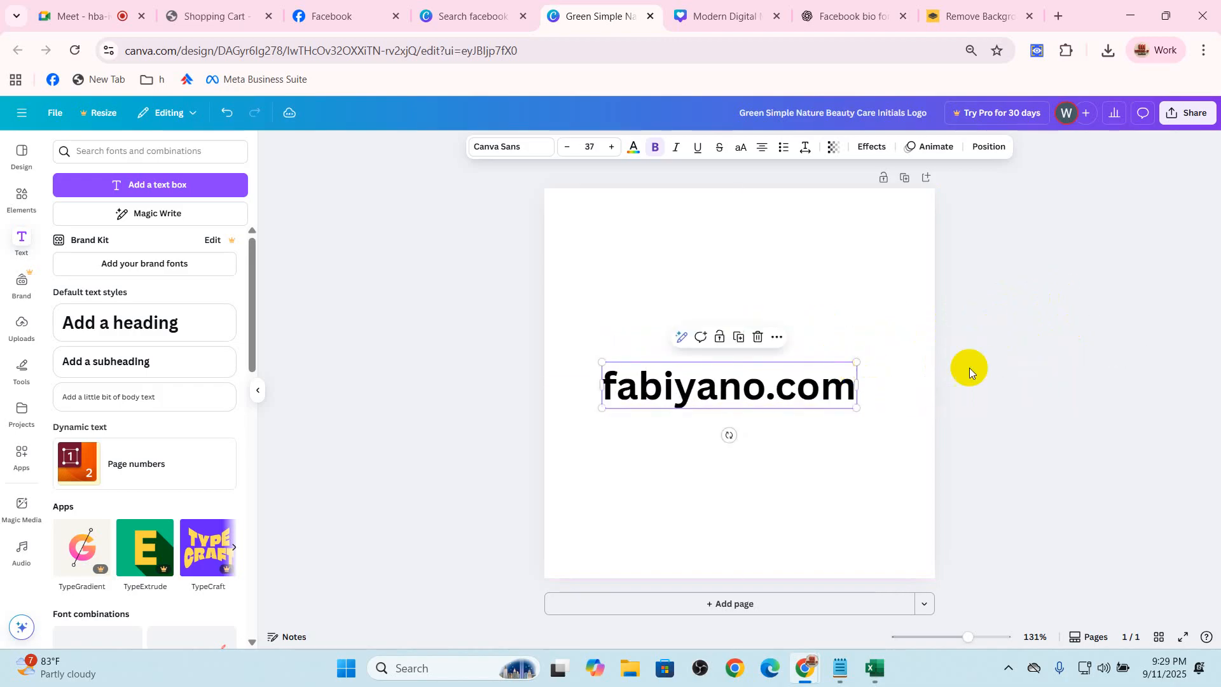
{"action": "left_click_drag", "start_coordinate": [751, 398], "coordinate": [754, 395]}
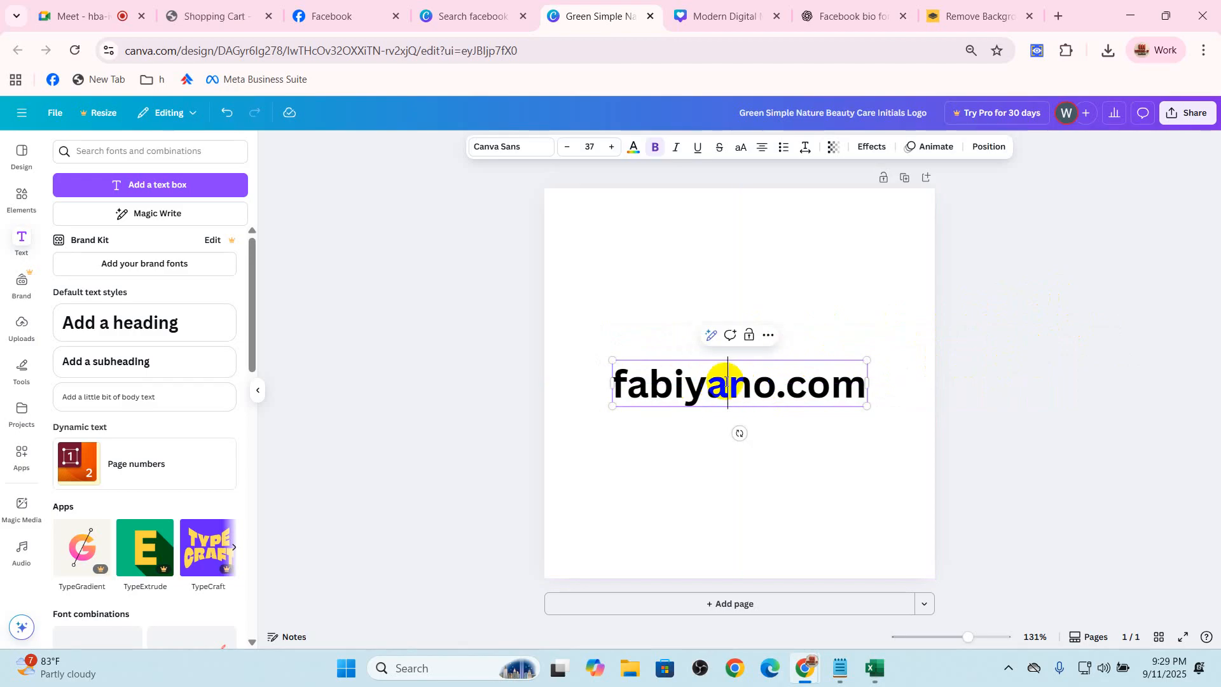
{"action": "left_click", "coordinate": [510, 148]}
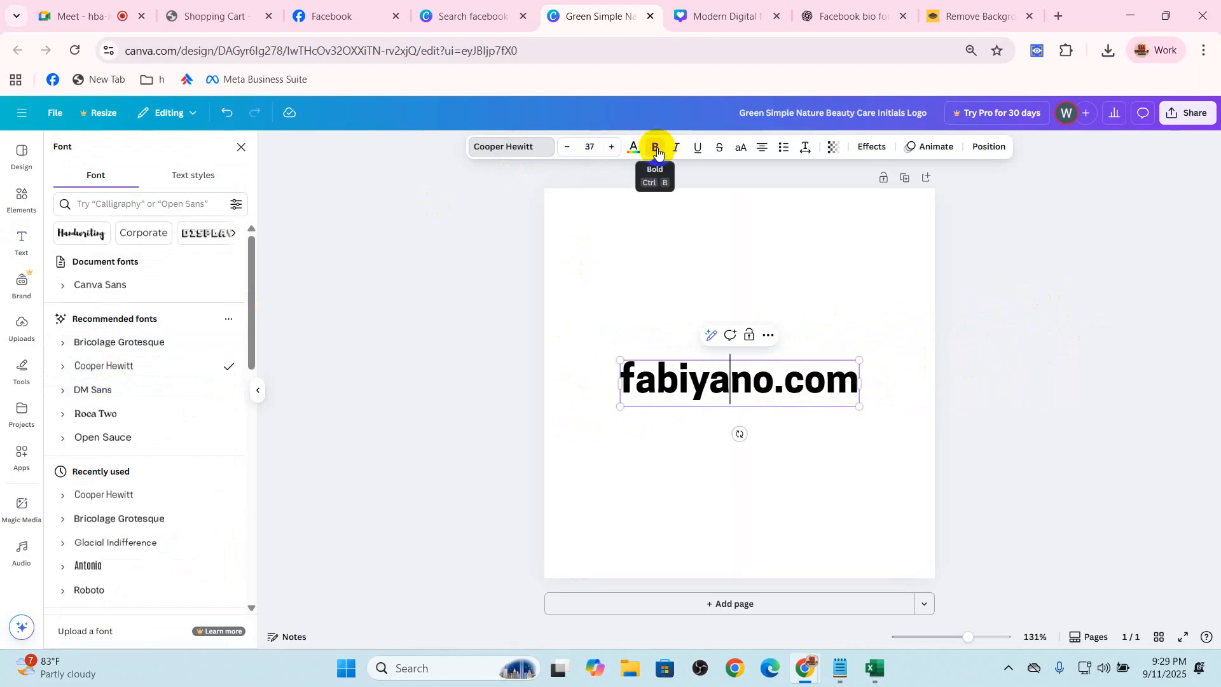
{"action": "left_click", "coordinate": [612, 147]}
{"action": "left_click", "coordinate": [613, 147]}
{"action": "left_click", "coordinate": [612, 147]}
{"action": "left_click", "coordinate": [612, 147]}
{"action": "left_click", "coordinate": [613, 147]}
{"action": "left_click", "coordinate": [612, 147]}
{"action": "left_click", "coordinate": [612, 146]}
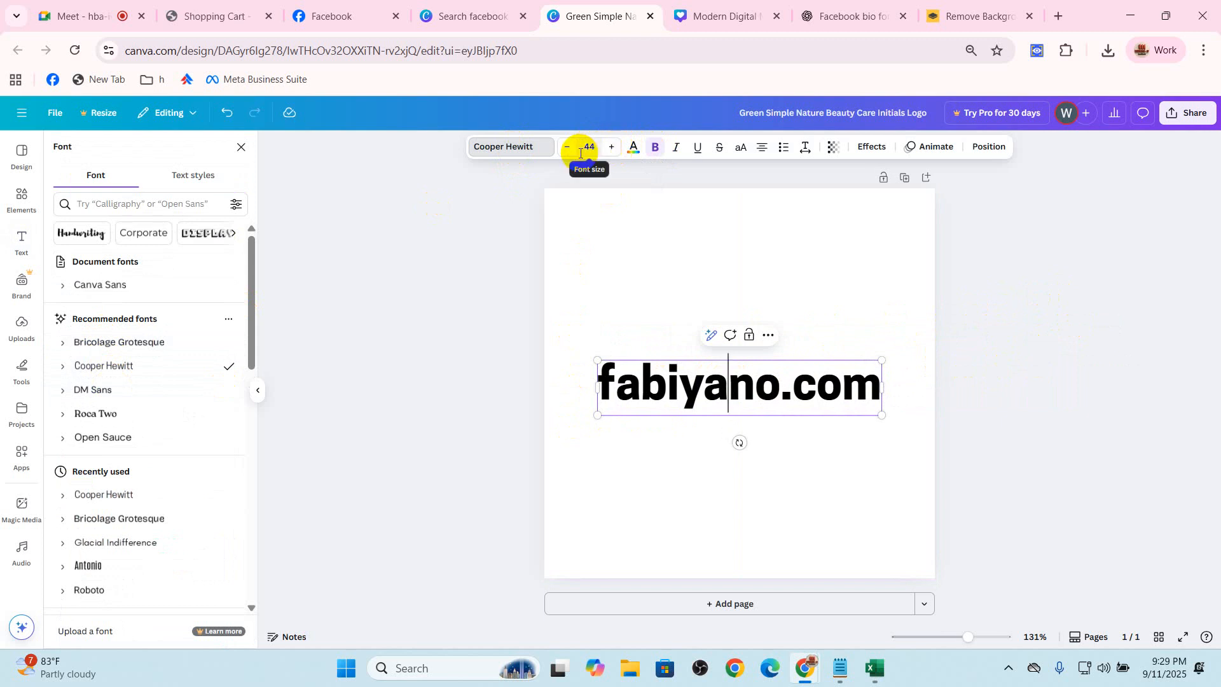
{"action": "left_click", "coordinate": [1017, 356]}
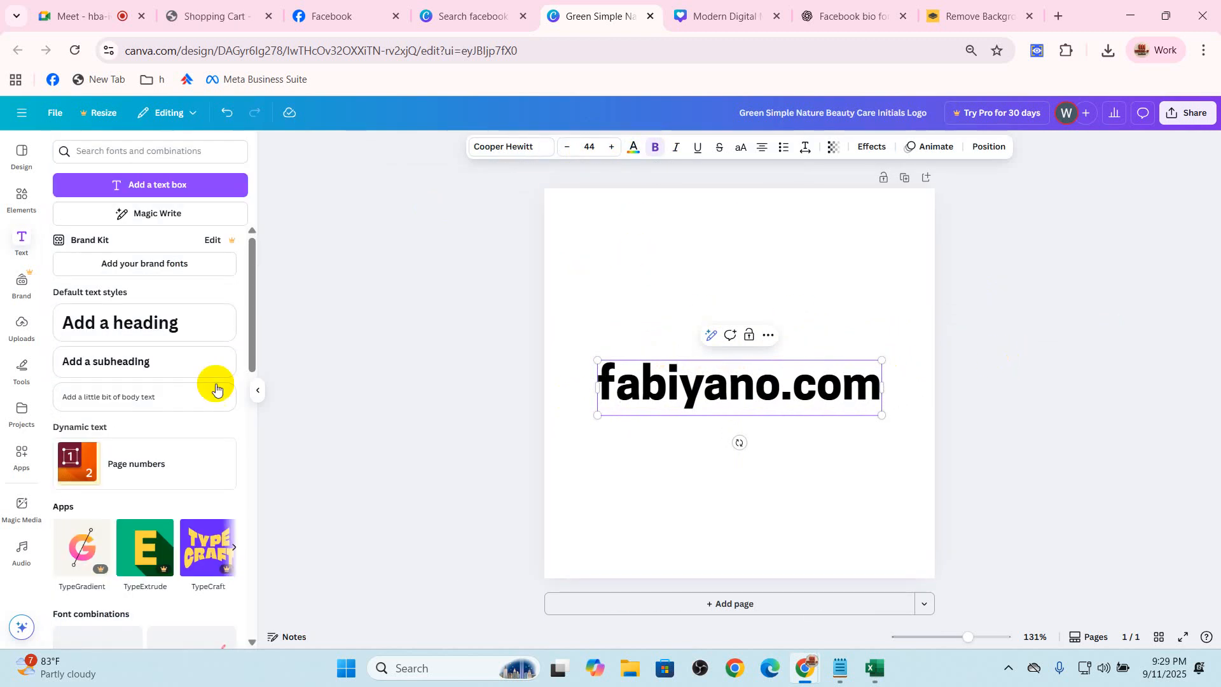
Add a body text line below the heading containing "Your Daily Dose of Fashion Inspiration" copied from the ChatGPT bio ideas
{"action": "left_click", "coordinate": [136, 396]}
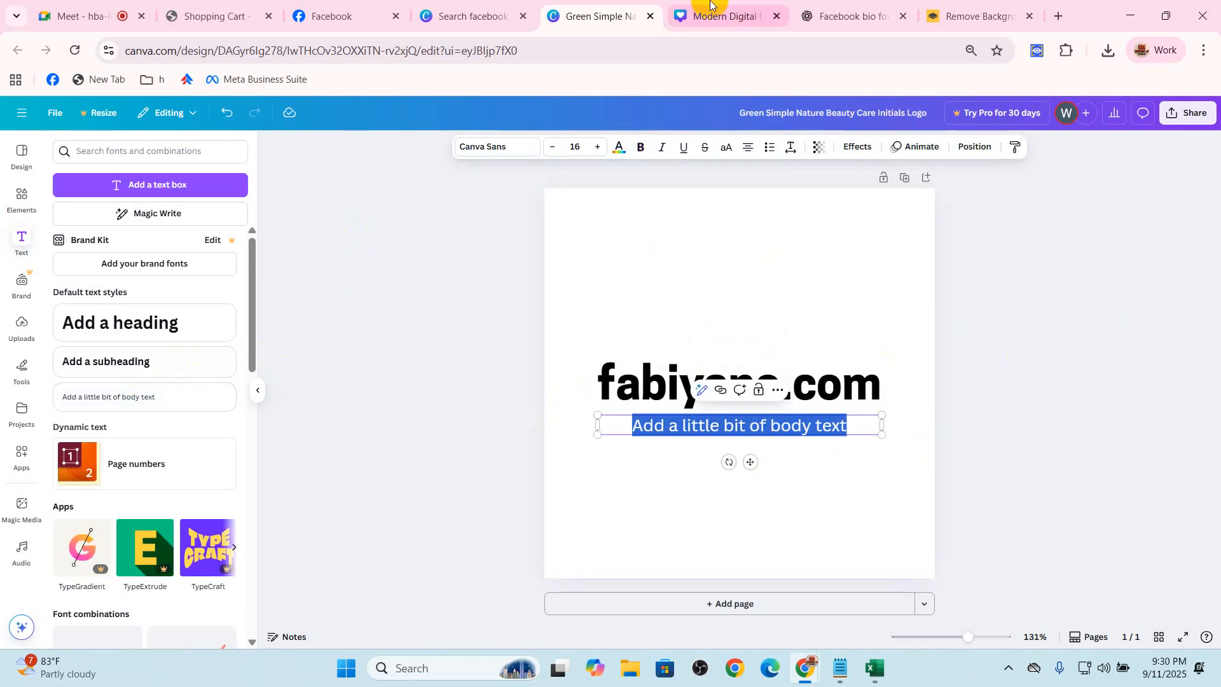
{"action": "left_click", "coordinate": [972, 16]}
{"action": "left_click", "coordinate": [849, 16]}
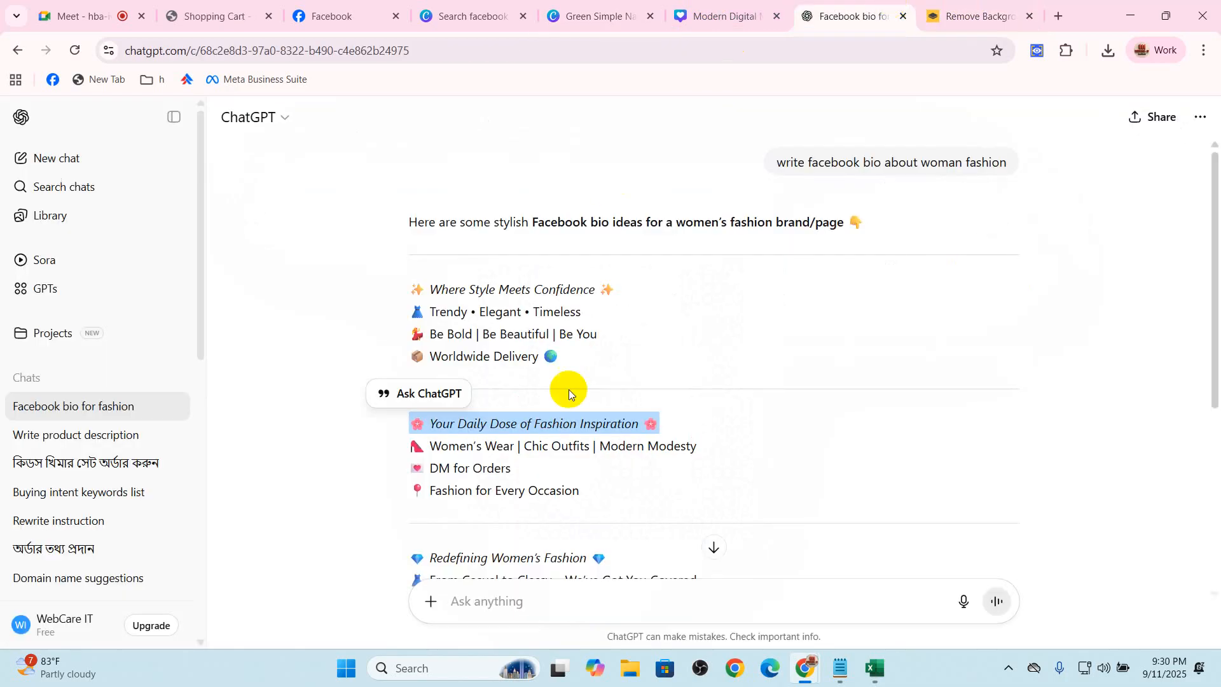
{"action": "right_click", "coordinate": [507, 421]}
{"action": "left_click", "coordinate": [542, 438]}
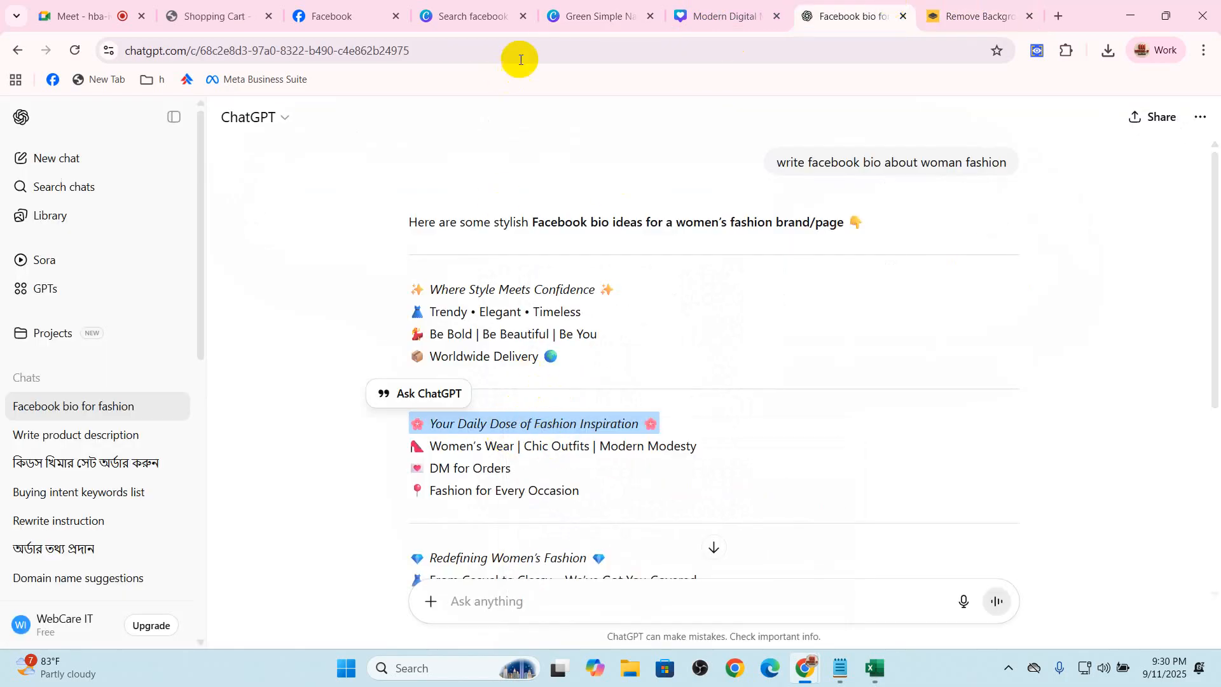
{"action": "left_click", "coordinate": [626, 8]}
{"action": "double_click", "coordinate": [715, 427]}
{"action": "type", "text": "🌸 Your Daily Dose of Fashion Inspiration 🌸"}
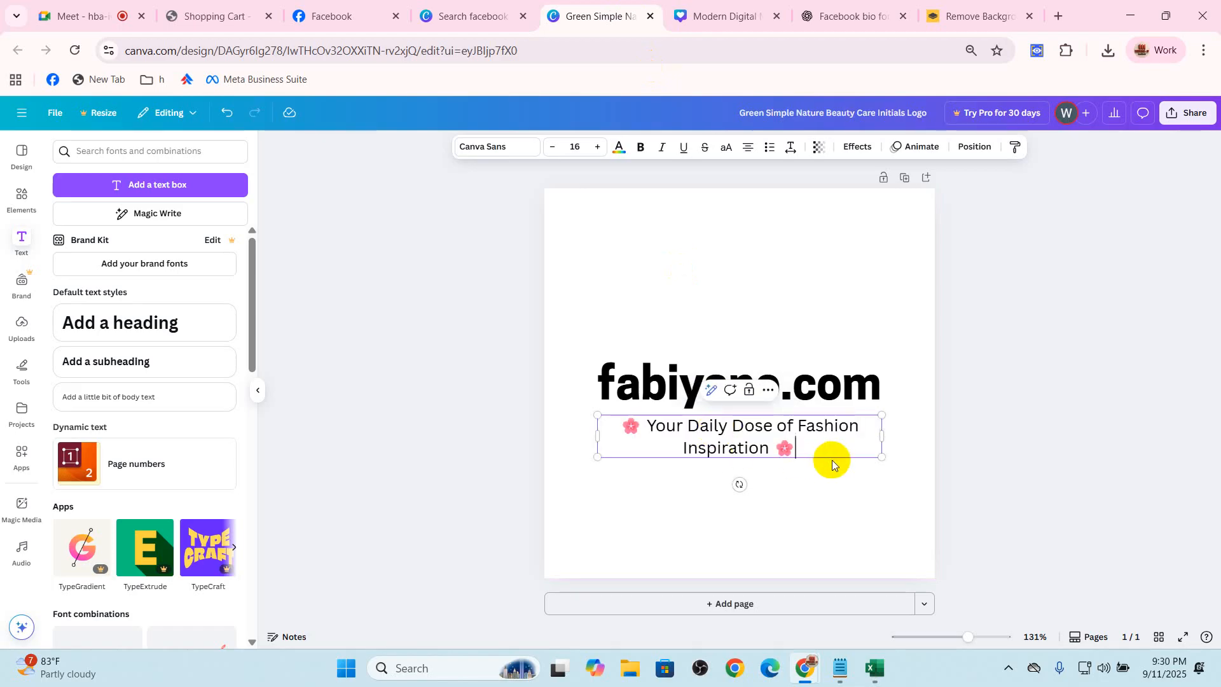
Remove the flower emojis from both ends of the tagline and widen its box so it fits on one line
{"action": "key", "text": "BackSpace"}
{"action": "key", "text": "BackSpace"}
{"action": "key", "text": "BackSpace"}
{"action": "left_click", "coordinate": [647, 423]}
{"action": "key", "text": "BackSpace"}
{"action": "key", "text": "BackSpace"}
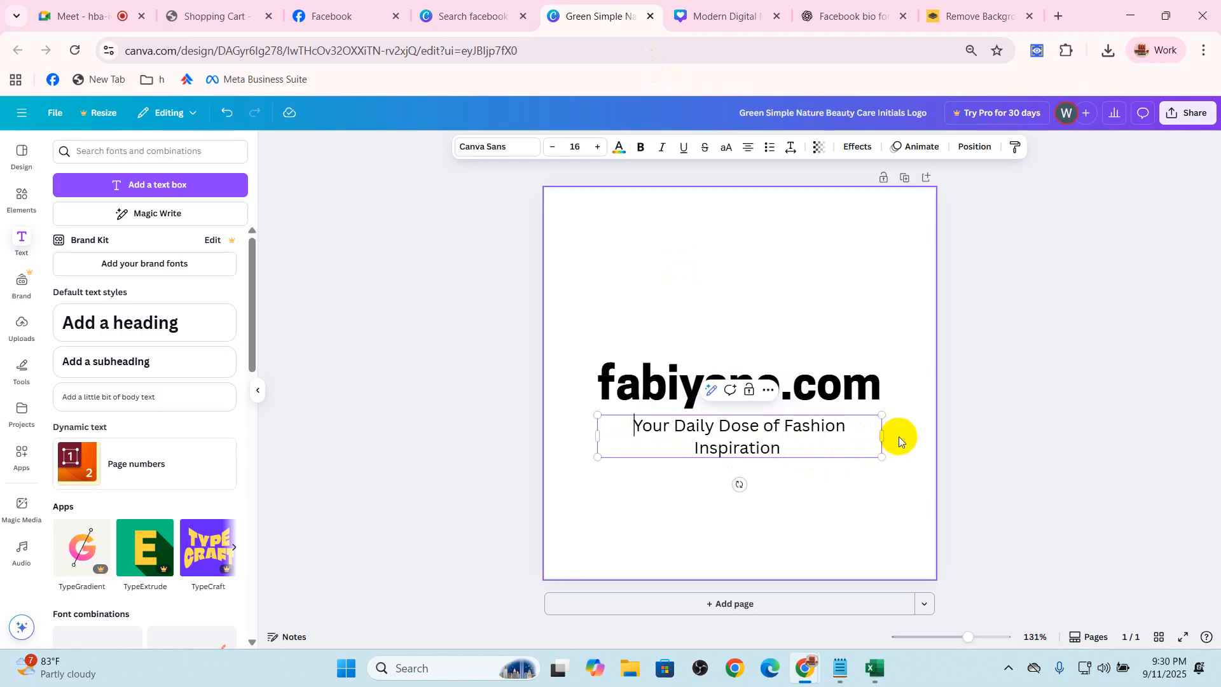
{"action": "mouse_move", "coordinate": [881, 435]}
{"action": "left_mouse_down"}
{"action": "mouse_move", "coordinate": [934, 426]}
{"action": "mouse_move", "coordinate": [865, 426]}
{"action": "left_mouse_up"}
{"action": "left_click", "coordinate": [1002, 436]}
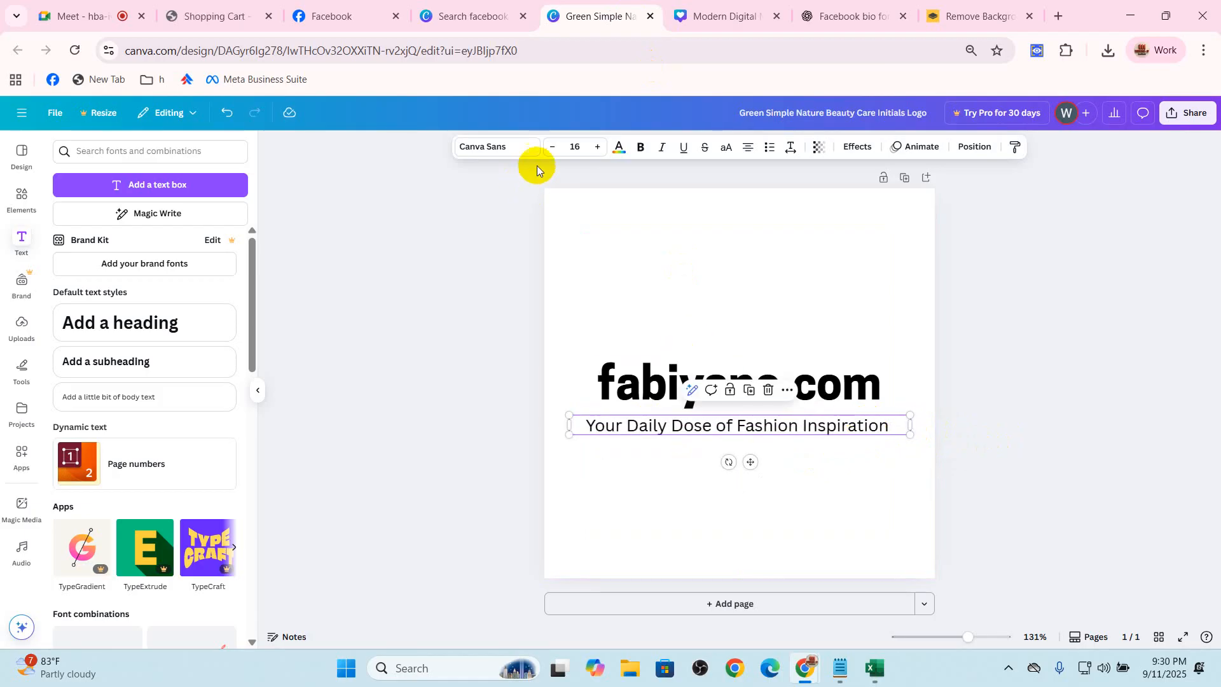
Set the tagline's font size to 10 and move it directly under the right part of the heading
{"action": "left_click", "coordinate": [553, 148]}
{"action": "left_click", "coordinate": [554, 148]}
{"action": "left_click", "coordinate": [553, 149]}
{"action": "left_click", "coordinate": [553, 148]}
{"action": "left_click", "coordinate": [554, 148]}
{"action": "left_click", "coordinate": [554, 148]}
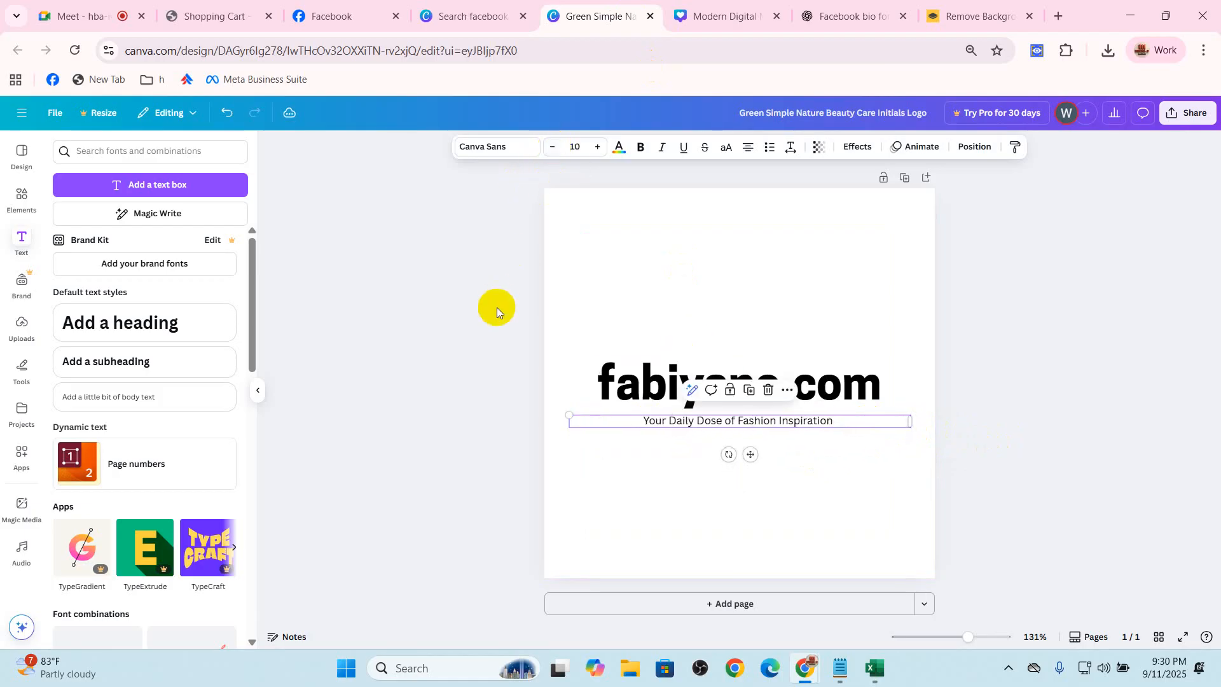
{"action": "left_click", "coordinate": [499, 302]}
{"action": "left_click_drag", "start_coordinate": [766, 422], "coordinate": [811, 409]}
{"action": "left_click", "coordinate": [1046, 418]}
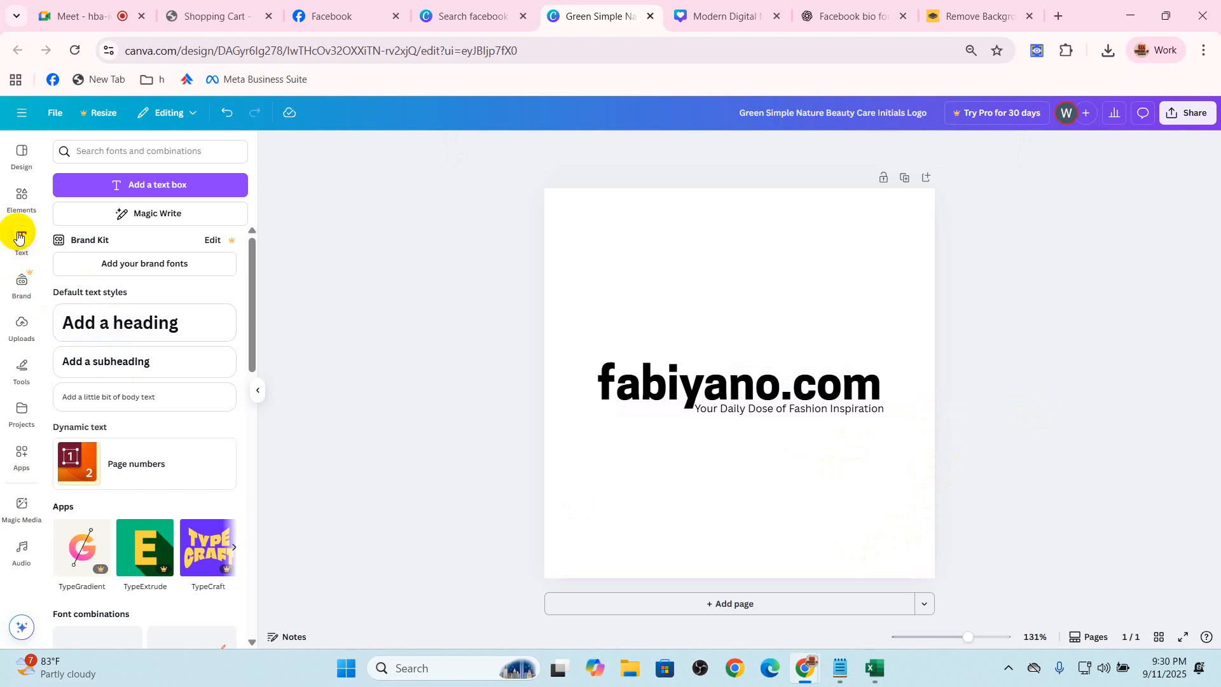
Search the elements for "round" and add a thin black circle outline from the graphics to the page
{"action": "left_click", "coordinate": [23, 326]}
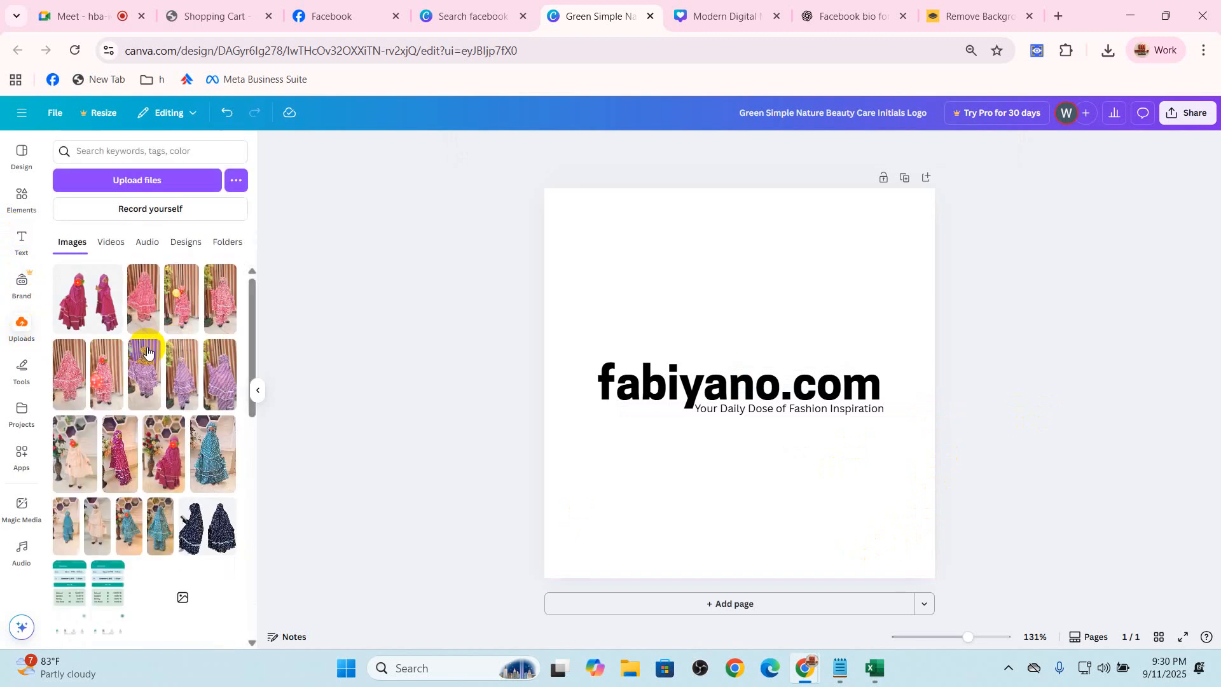
{"action": "left_click", "coordinate": [22, 198]}
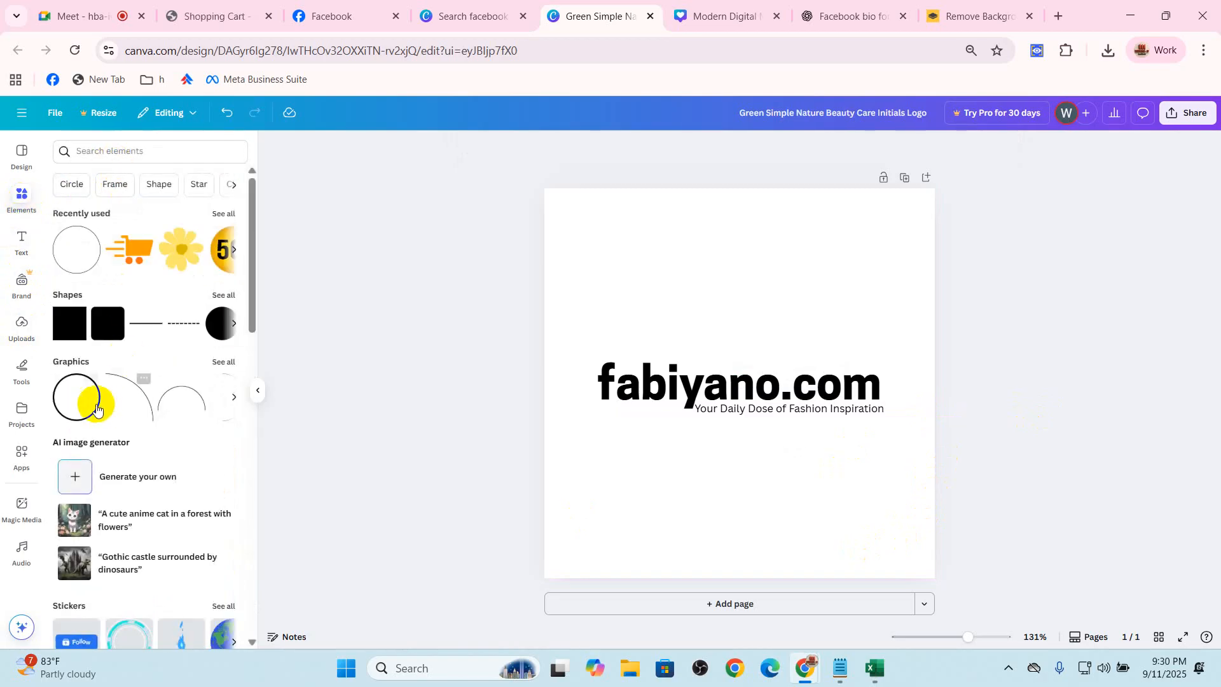
{"action": "left_click", "coordinate": [121, 148]}
{"action": "type", "text": "round"}
{"action": "key", "text": "Return"}
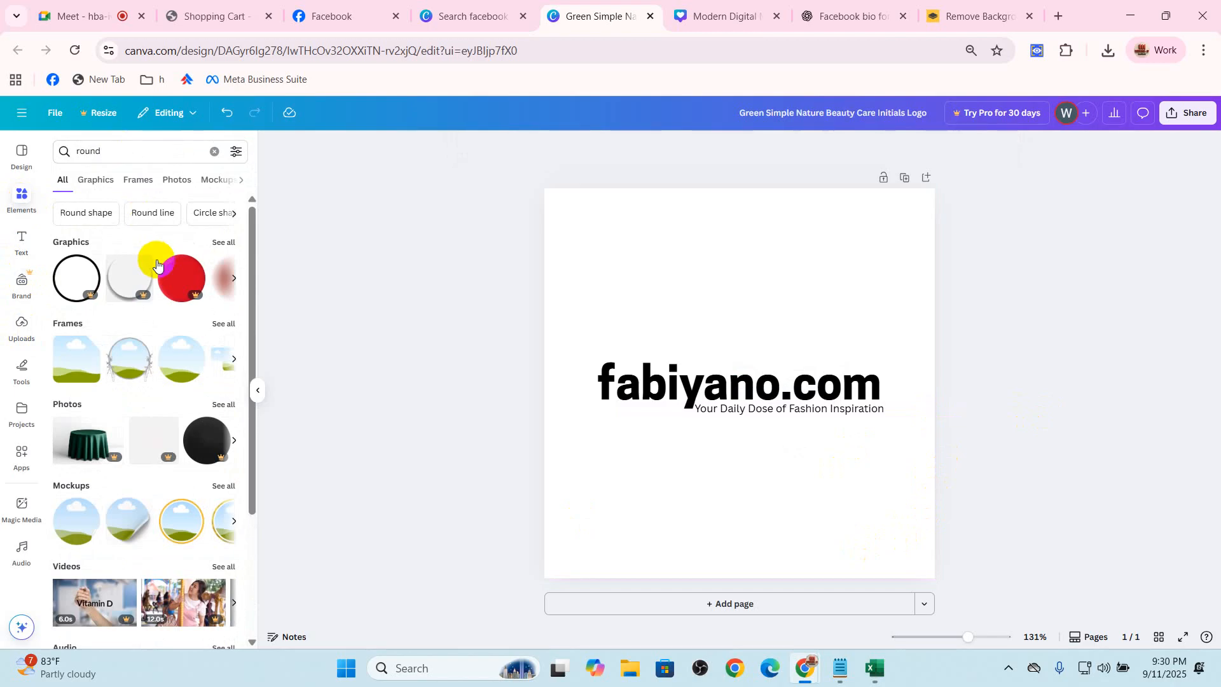
{"action": "scroll", "coordinate": [139, 394], "scroll_direction": "down", "scroll_amount": 3}
{"action": "scroll", "coordinate": [170, 331], "scroll_direction": "up", "scroll_amount": 3}
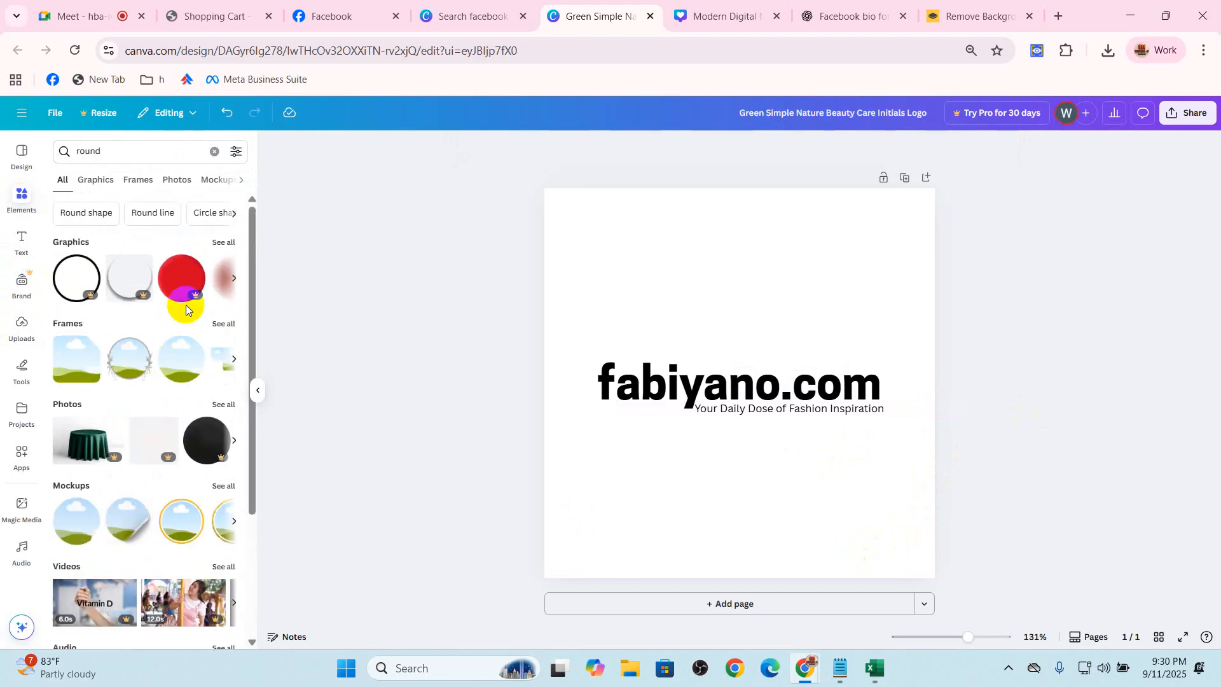
{"action": "left_click", "coordinate": [224, 243]}
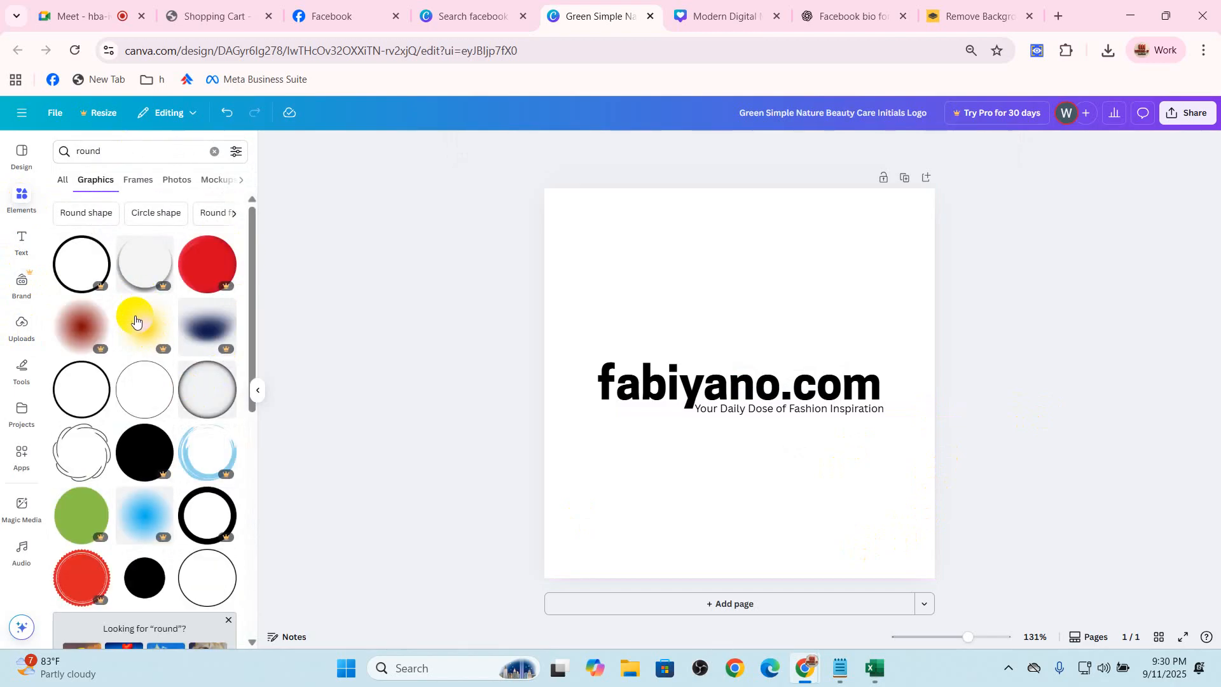
{"action": "left_click", "coordinate": [137, 406]}
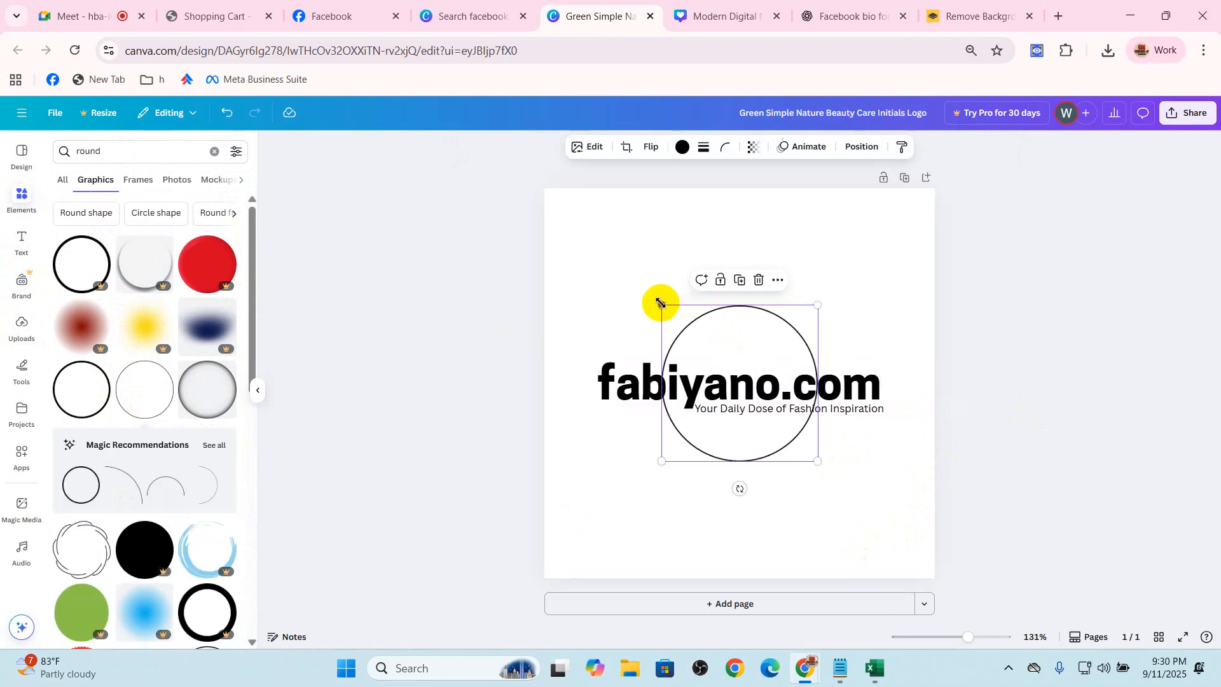
Enlarge the circle outline to enclose the heading and tagline, and centre it on the page
{"action": "left_click_drag", "start_coordinate": [637, 279], "coordinate": [559, 199]}
{"action": "mouse_move", "coordinate": [812, 464]}
{"action": "left_mouse_down"}
{"action": "mouse_move", "coordinate": [926, 523]}
{"action": "mouse_move", "coordinate": [810, 487]}
{"action": "left_mouse_up"}
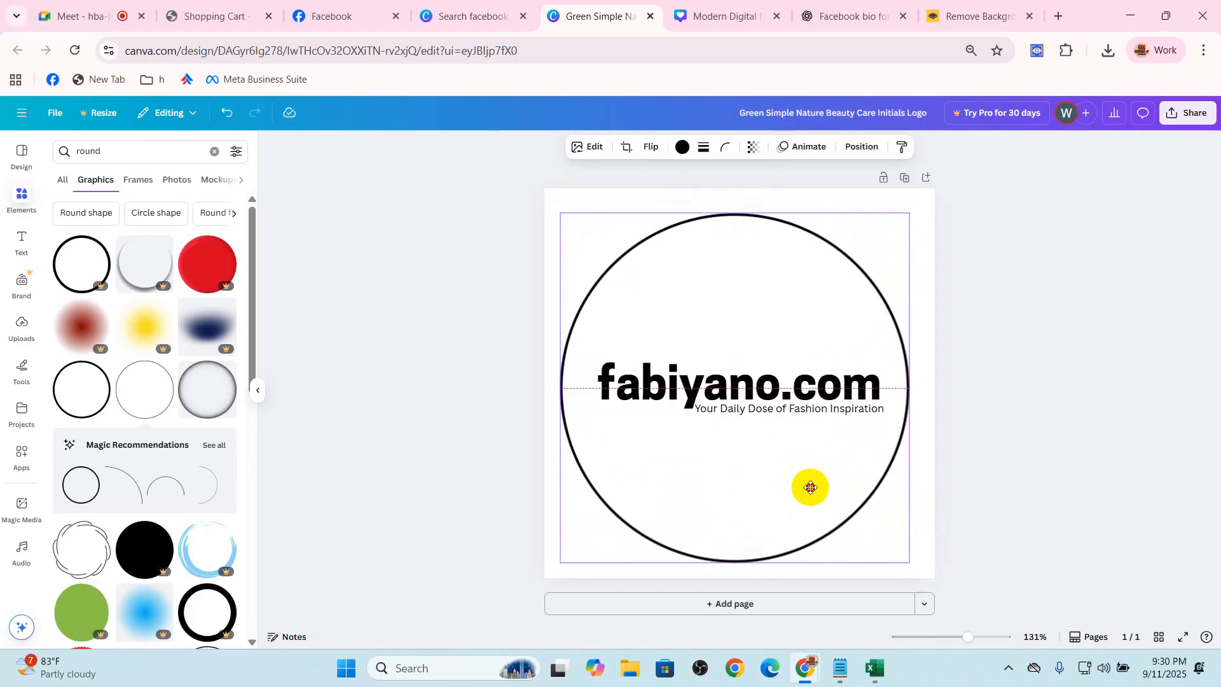
{"action": "left_click_drag", "start_coordinate": [909, 213], "coordinate": [875, 260]}
{"action": "left_click_drag", "start_coordinate": [787, 302], "coordinate": [811, 288]}
{"action": "left_click", "coordinate": [1036, 354]}
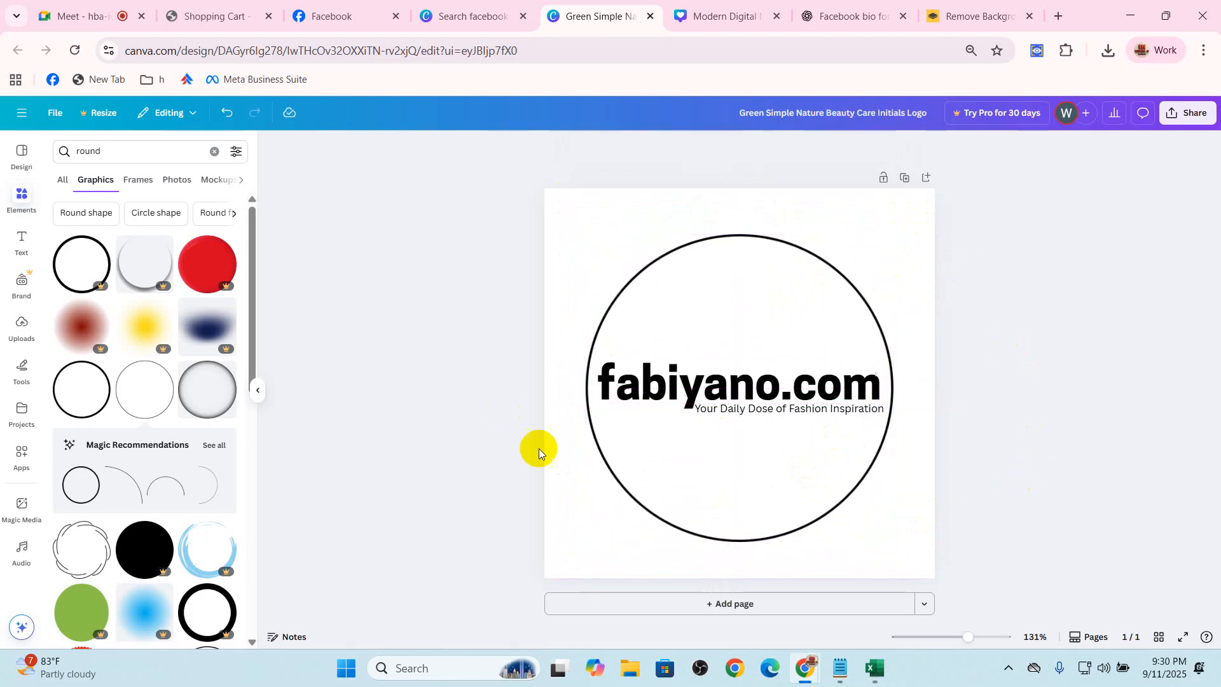
Change the circle outline's color to the orange default solid color
{"action": "left_click", "coordinate": [631, 280]}
{"action": "left_click", "coordinate": [682, 147]}
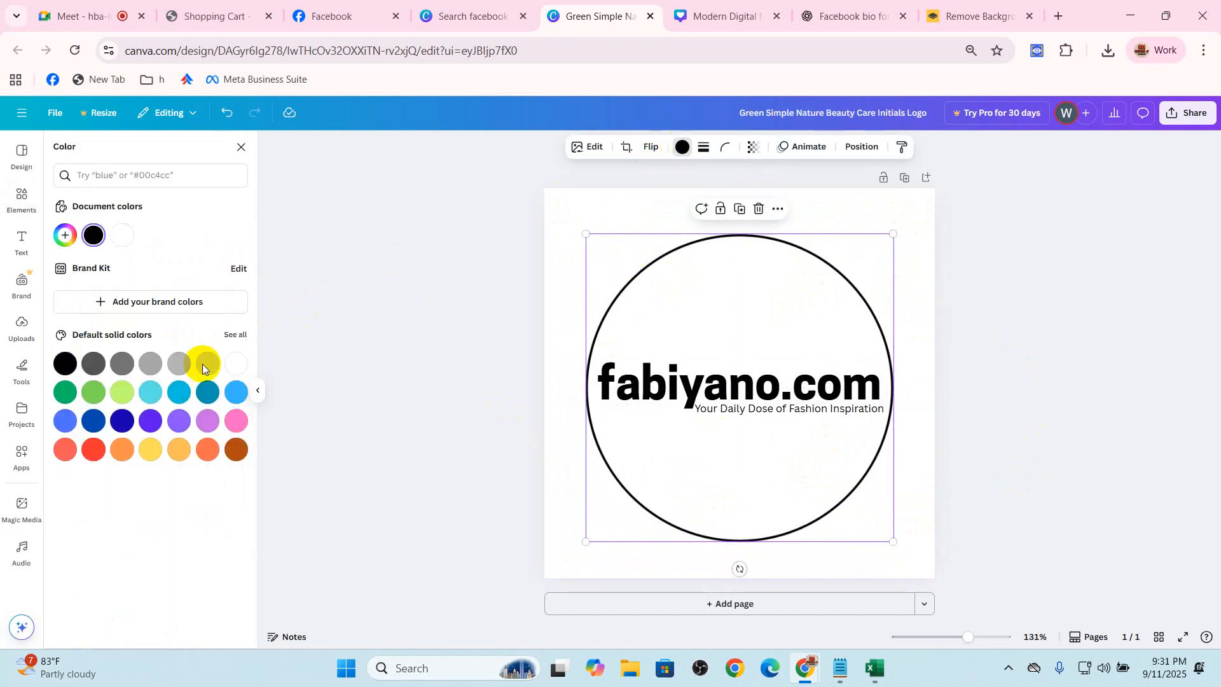
{"action": "left_click", "coordinate": [176, 451]}
{"action": "left_click", "coordinate": [217, 451]}
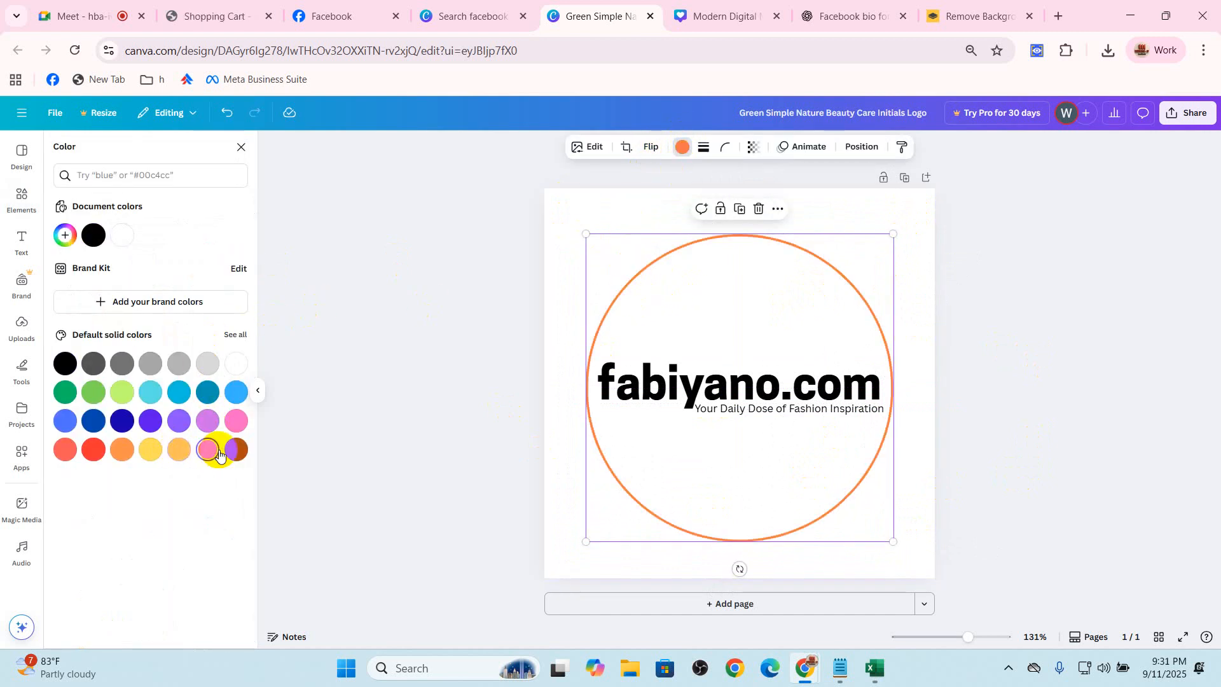
{"action": "left_click", "coordinate": [368, 459]}
Recolor the fabiyano.com heading with the same orange as the circle outline
{"action": "left_click", "coordinate": [723, 382]}
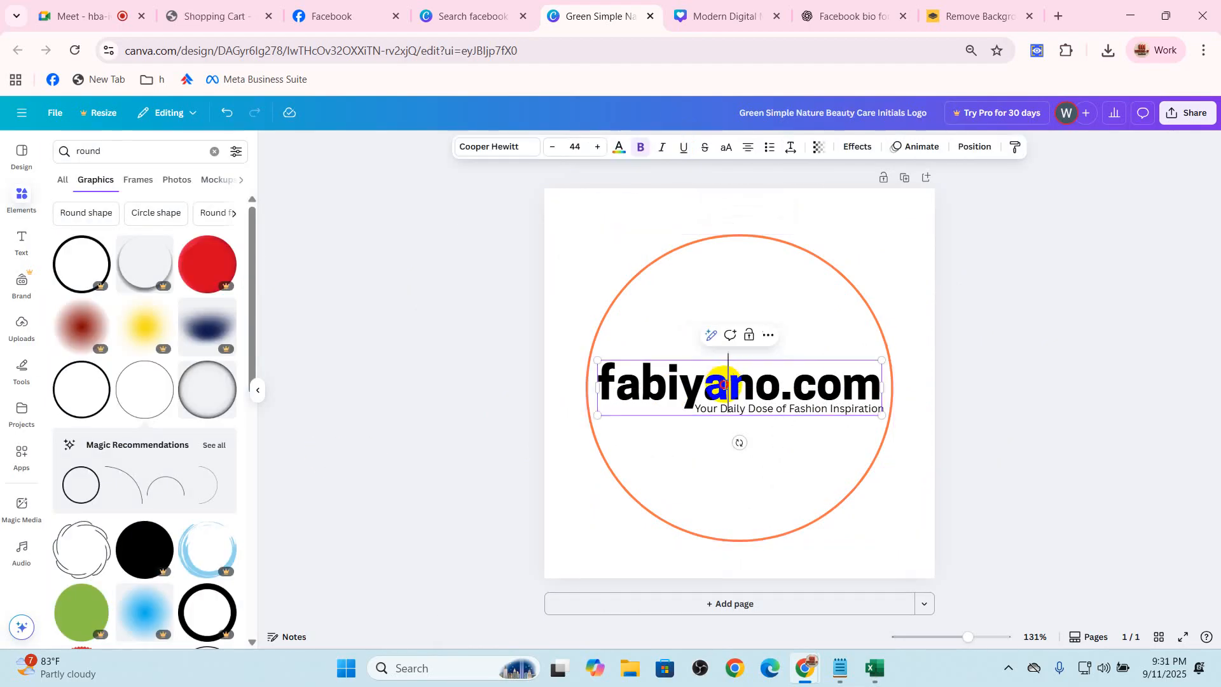
{"action": "double_click", "coordinate": [724, 384]}
{"action": "left_click", "coordinate": [620, 150]}
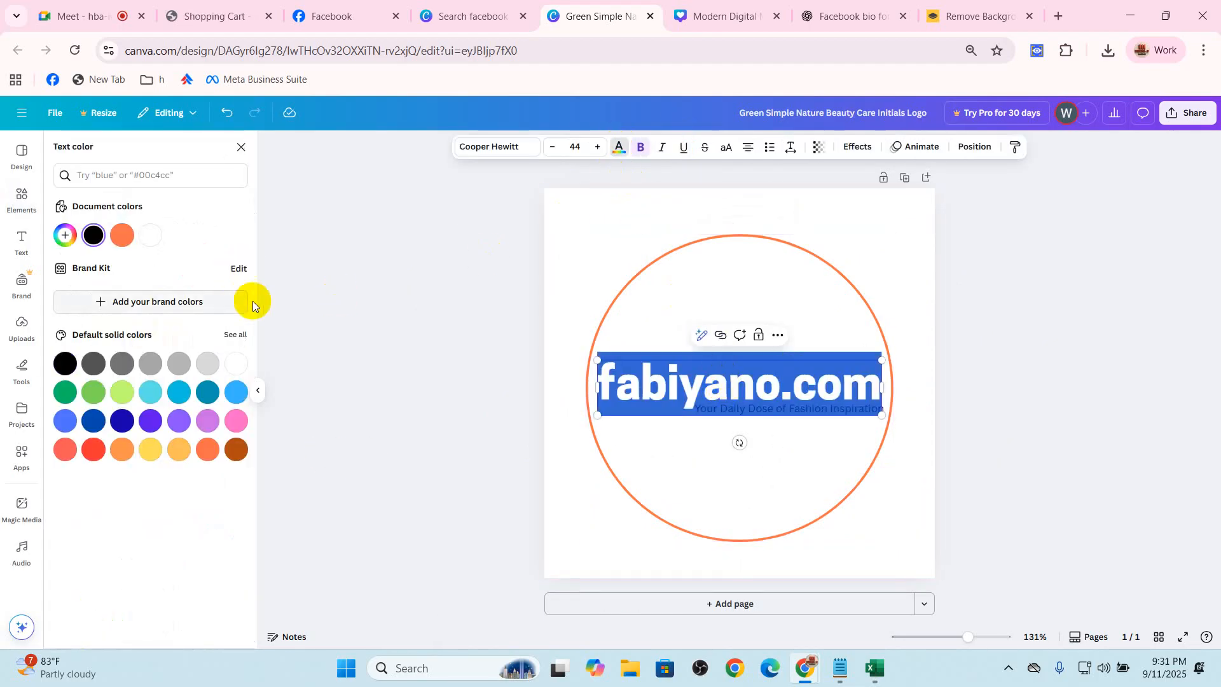
{"action": "left_click", "coordinate": [124, 235]}
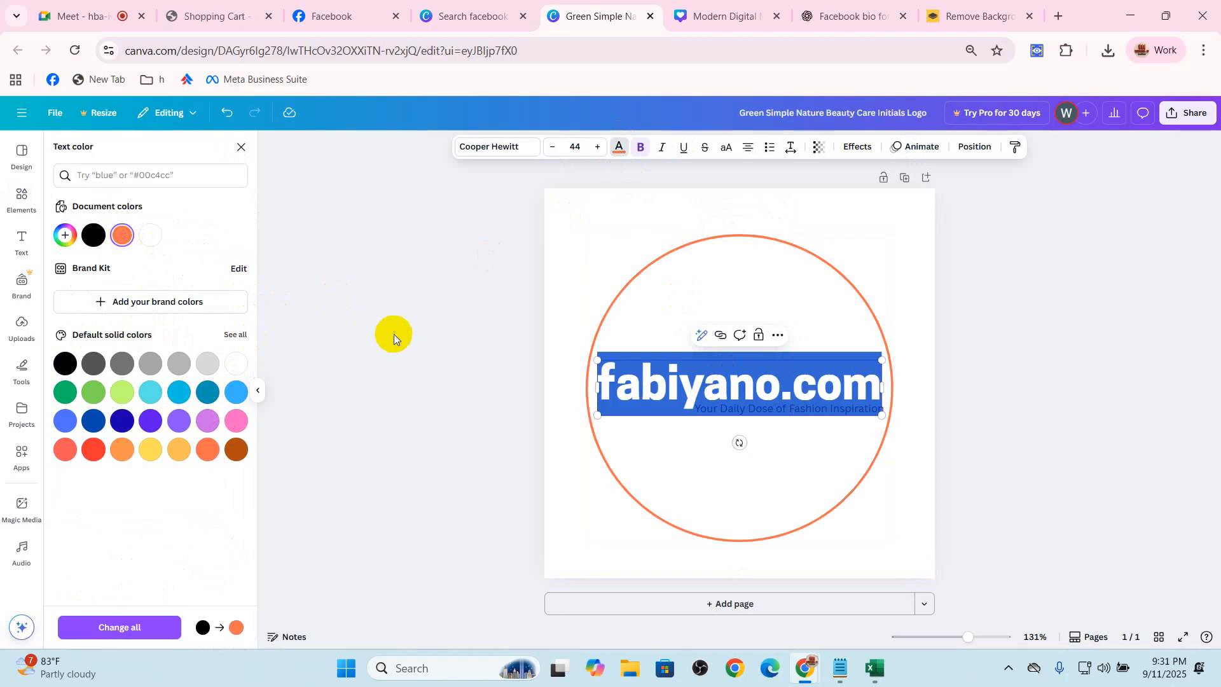
{"action": "left_click", "coordinate": [394, 334]}
Make the "Your Daily Dose of Fashion Inspiration" tagline bold
{"action": "left_click", "coordinate": [817, 410]}
{"action": "double_click", "coordinate": [817, 410]}
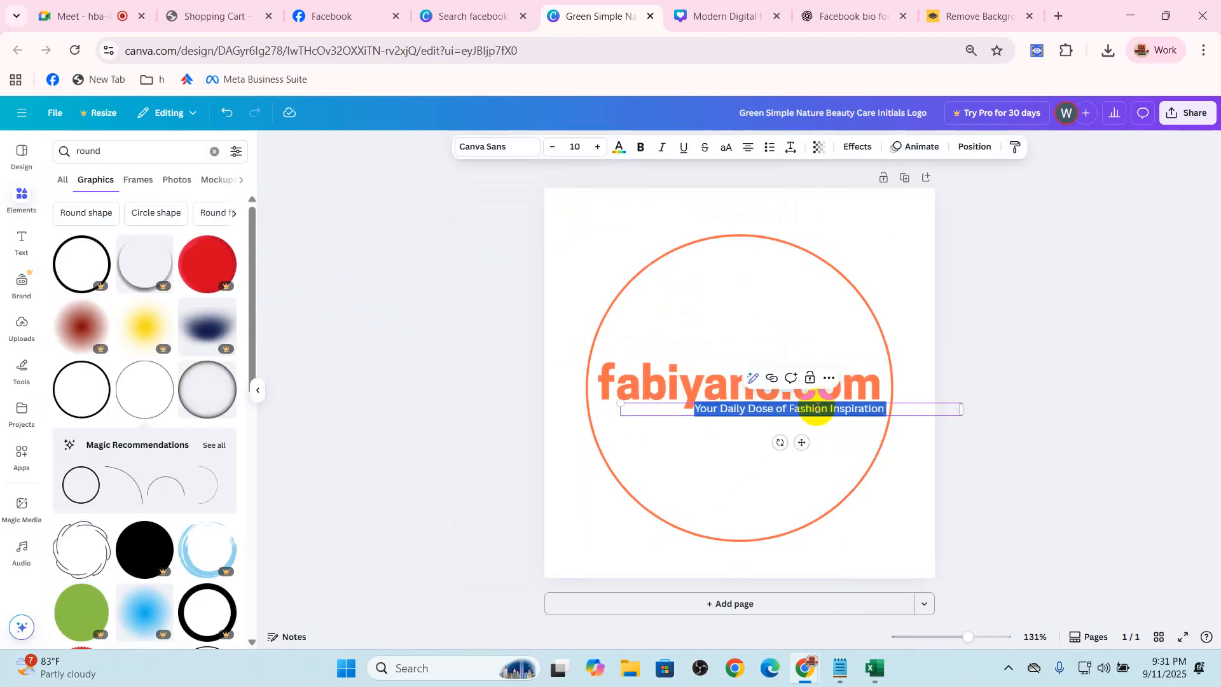
{"action": "left_click", "coordinate": [641, 147]}
{"action": "left_click", "coordinate": [384, 350]}
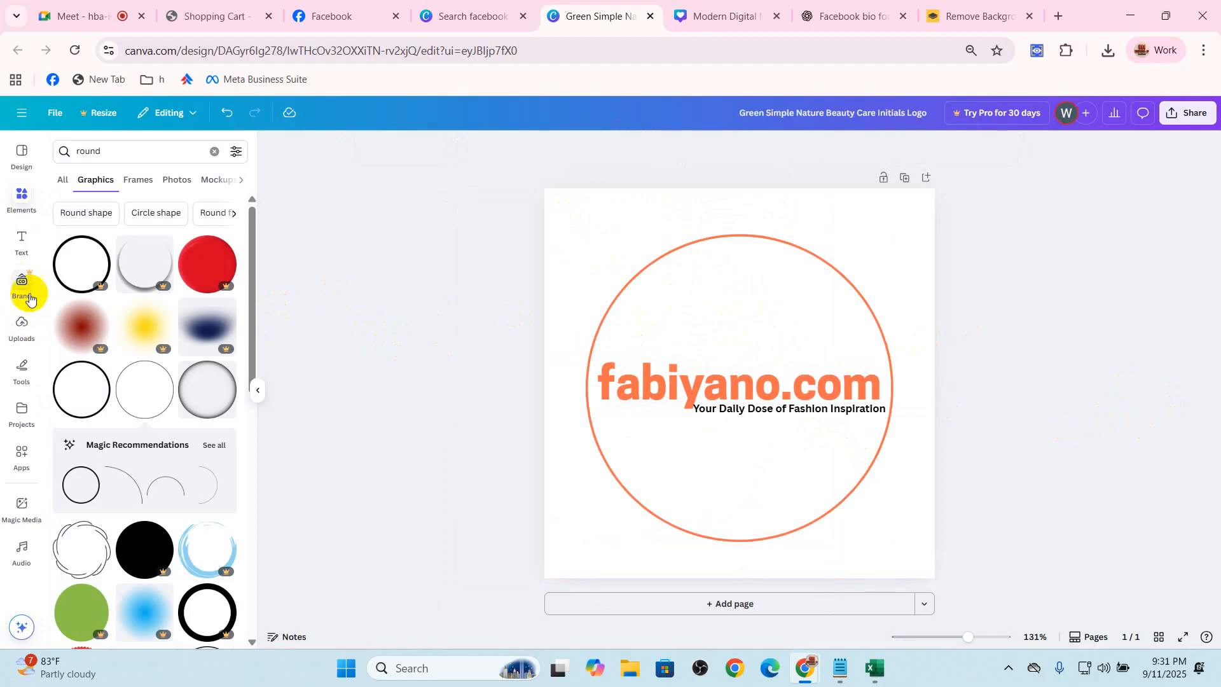
Search the graphics for "shopping" and add the orange speeding shopping cart to the logo
{"action": "left_click", "coordinate": [22, 198]}
{"action": "left_click", "coordinate": [62, 157]}
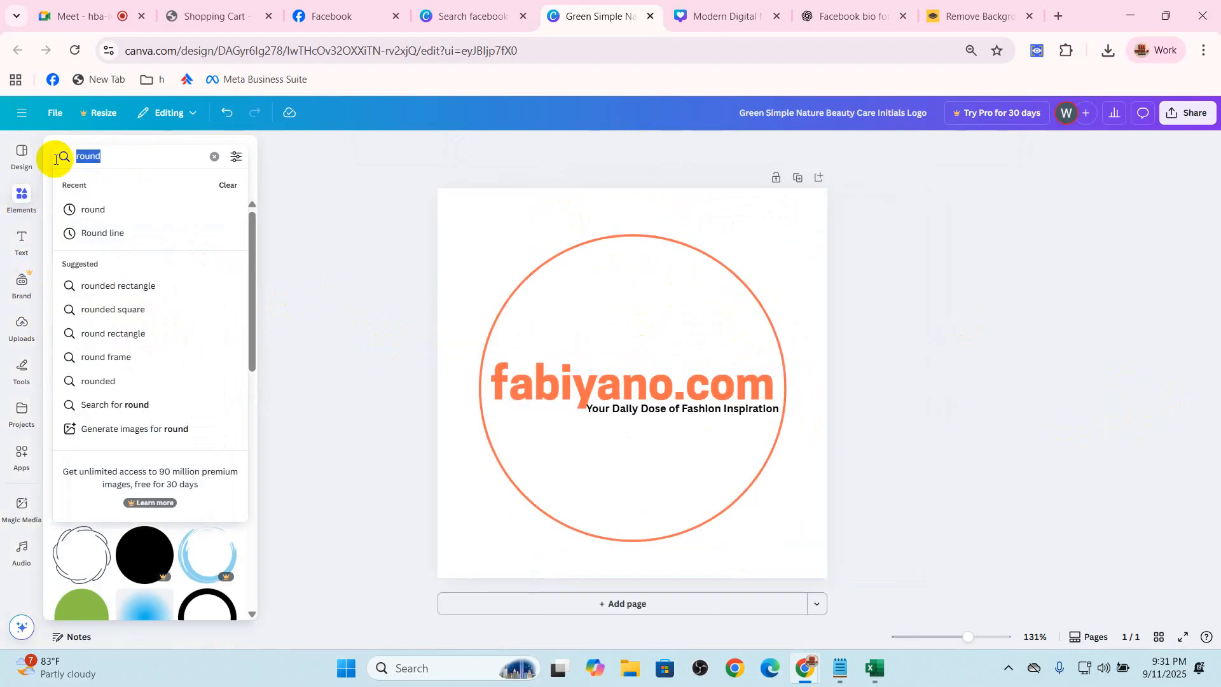
{"action": "type", "text": "shopping"}
{"action": "key", "text": "Return"}
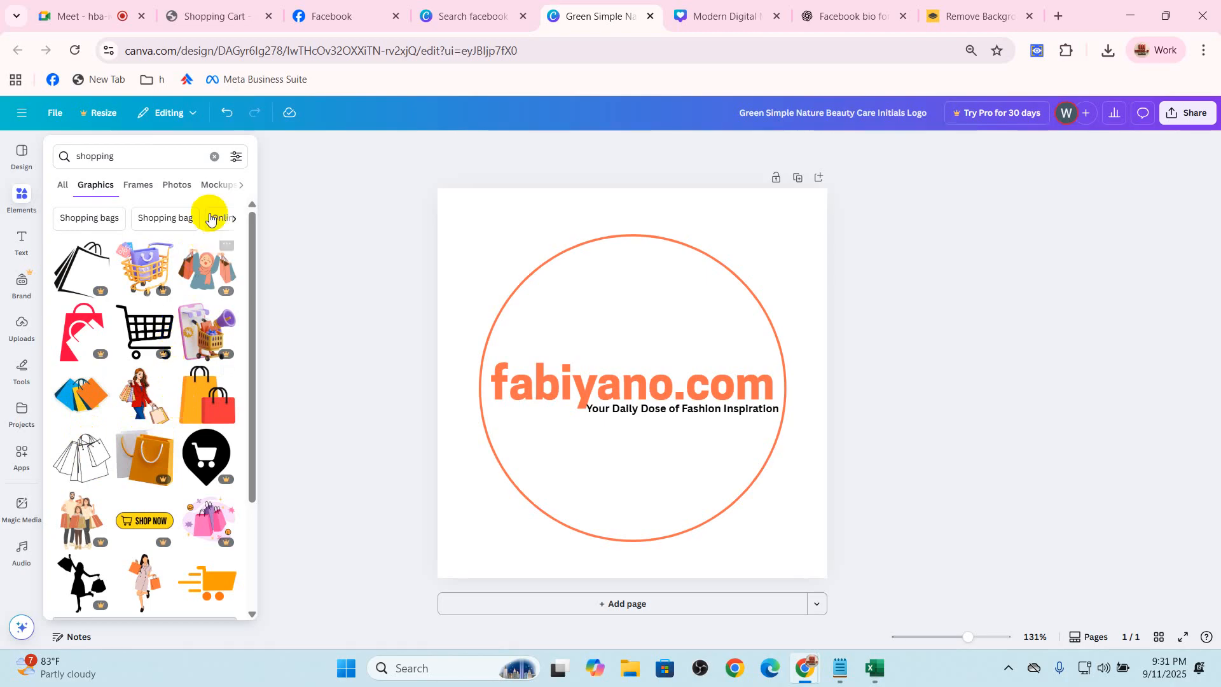
{"action": "scroll", "coordinate": [206, 394], "scroll_direction": "down", "scroll_amount": 2}
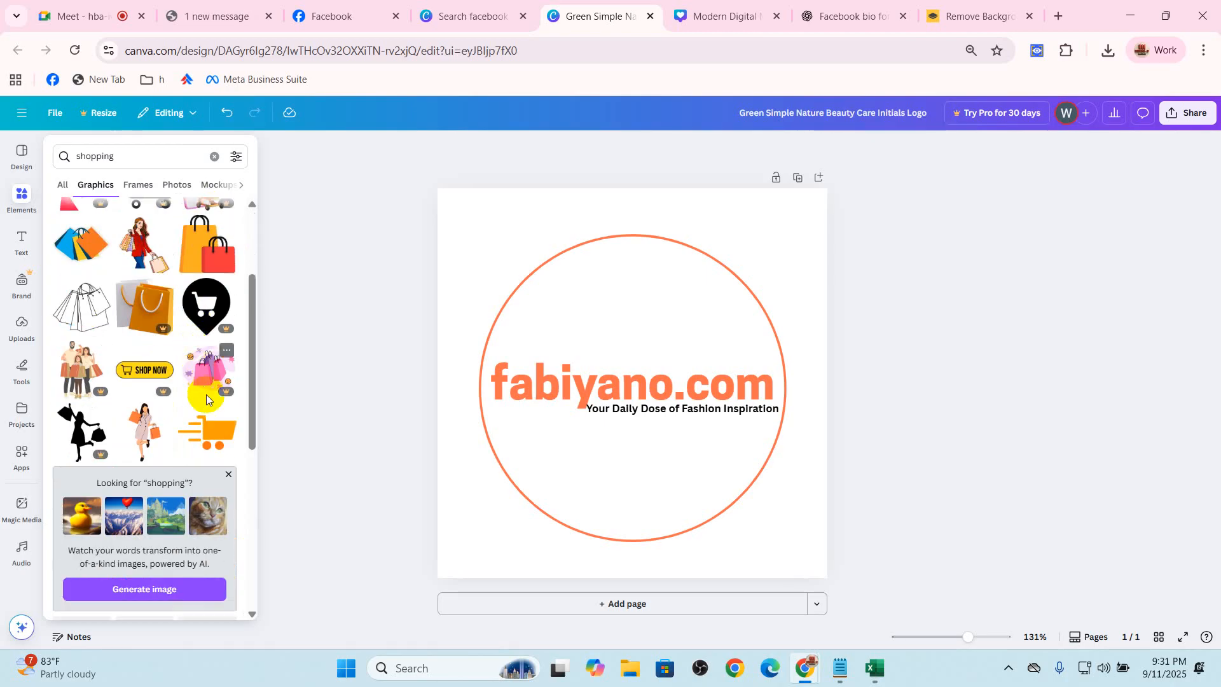
{"action": "left_click", "coordinate": [214, 440]}
{"action": "left_click", "coordinate": [922, 410]}
Place the shopping cart above the heading inside the circle and nudge the tagline slightly down
{"action": "left_click_drag", "start_coordinate": [673, 351], "coordinate": [658, 286]}
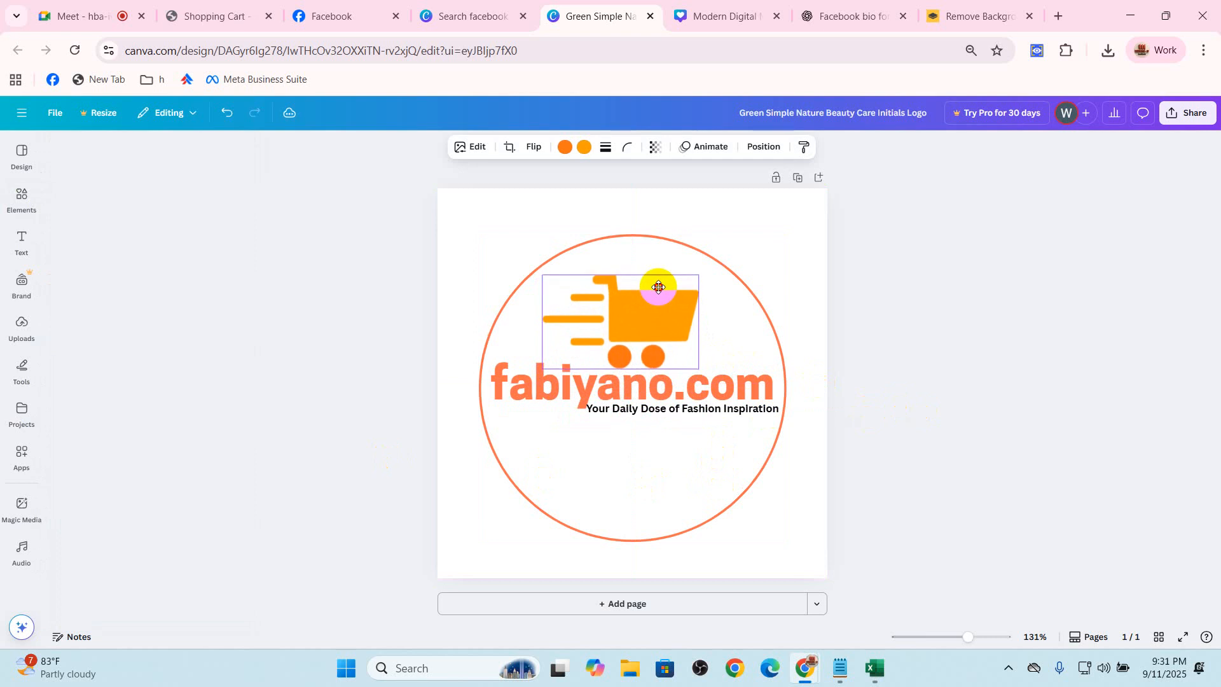
{"action": "left_click", "coordinate": [968, 351]}
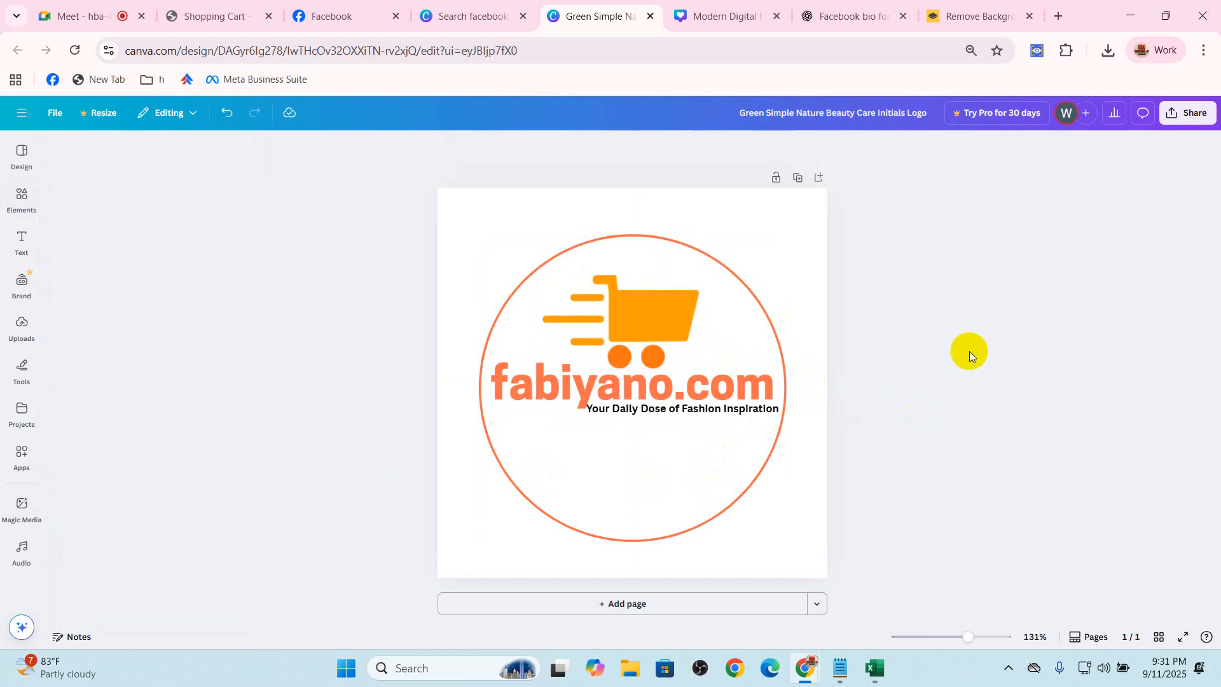
{"action": "left_click_drag", "start_coordinate": [710, 414], "coordinate": [708, 420]}
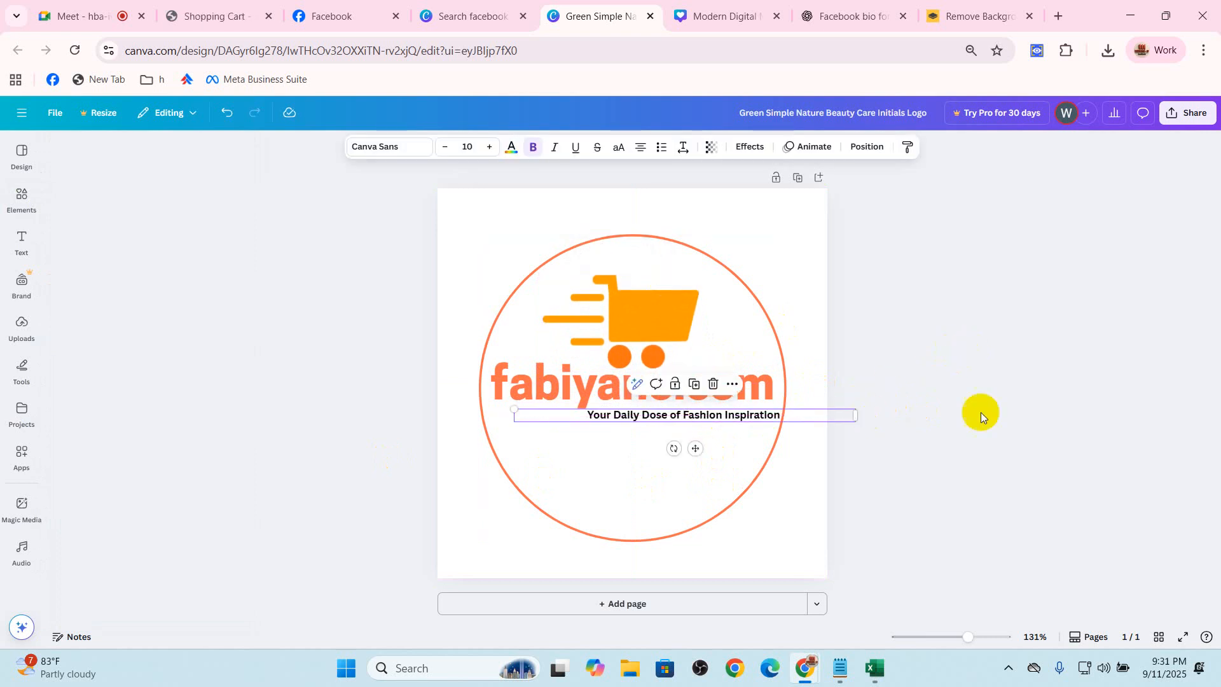
{"action": "left_click", "coordinate": [1160, 213]}
Recolor the shopping cart's yellow-orange parts with the darker orange used on its wheels
{"action": "left_click", "coordinate": [646, 323]}
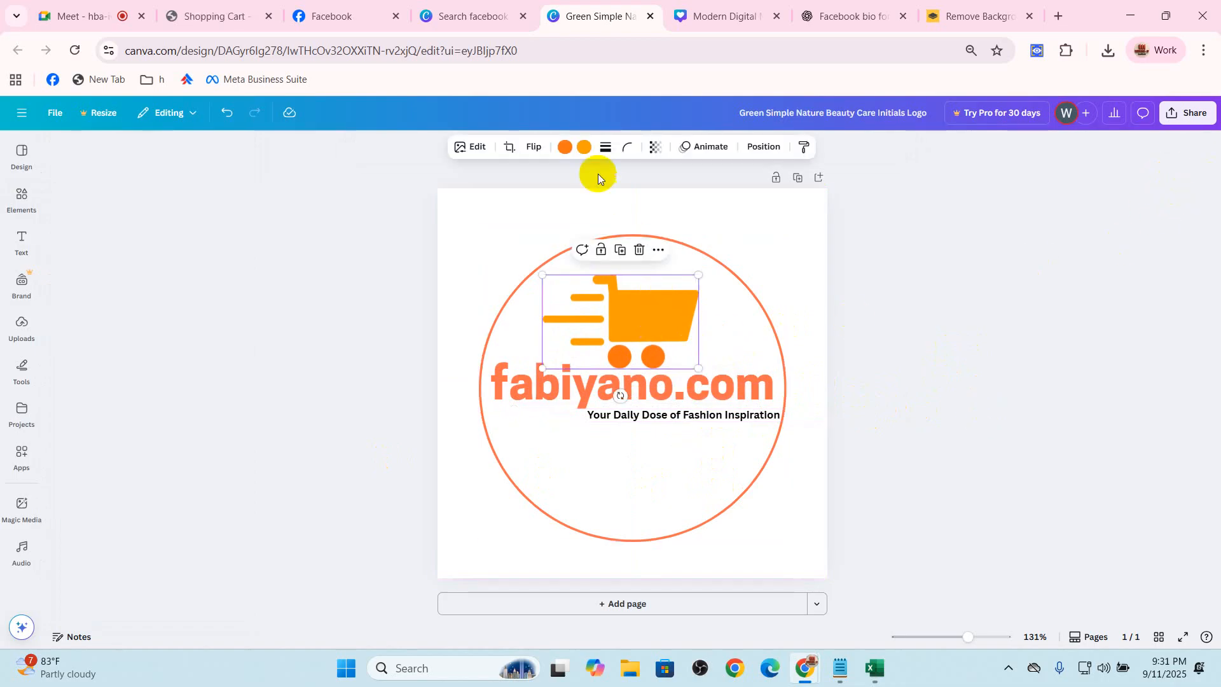
{"action": "left_click", "coordinate": [583, 149]}
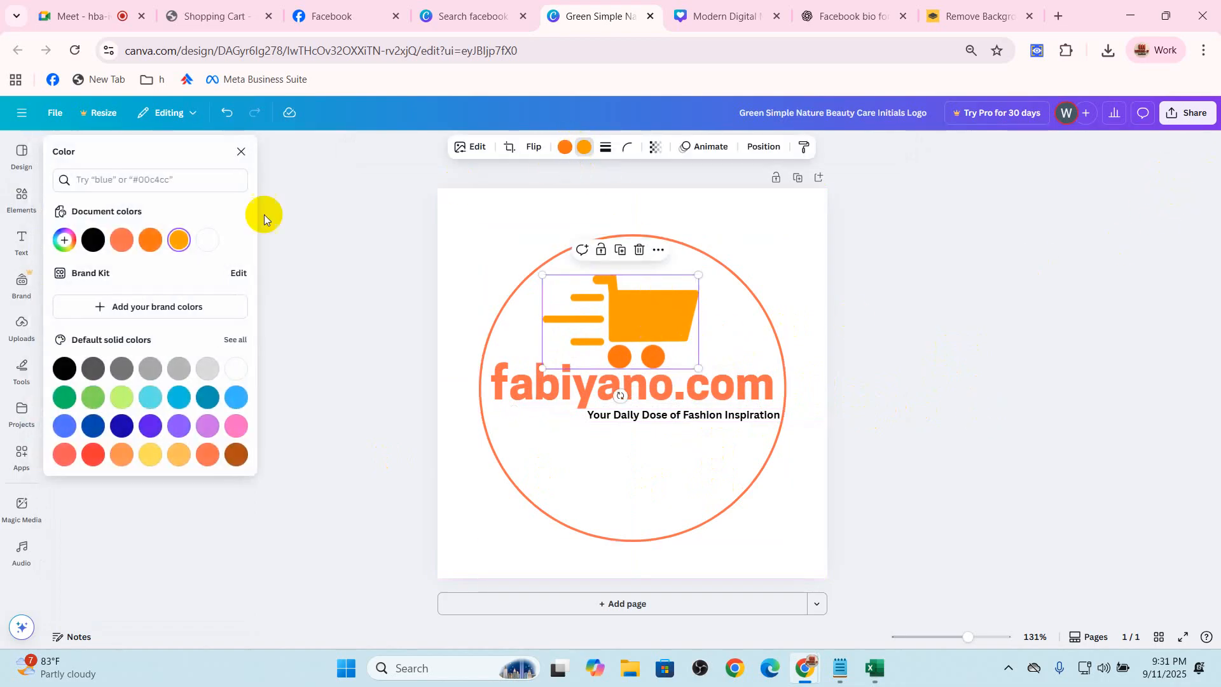
{"action": "left_click", "coordinate": [151, 240]}
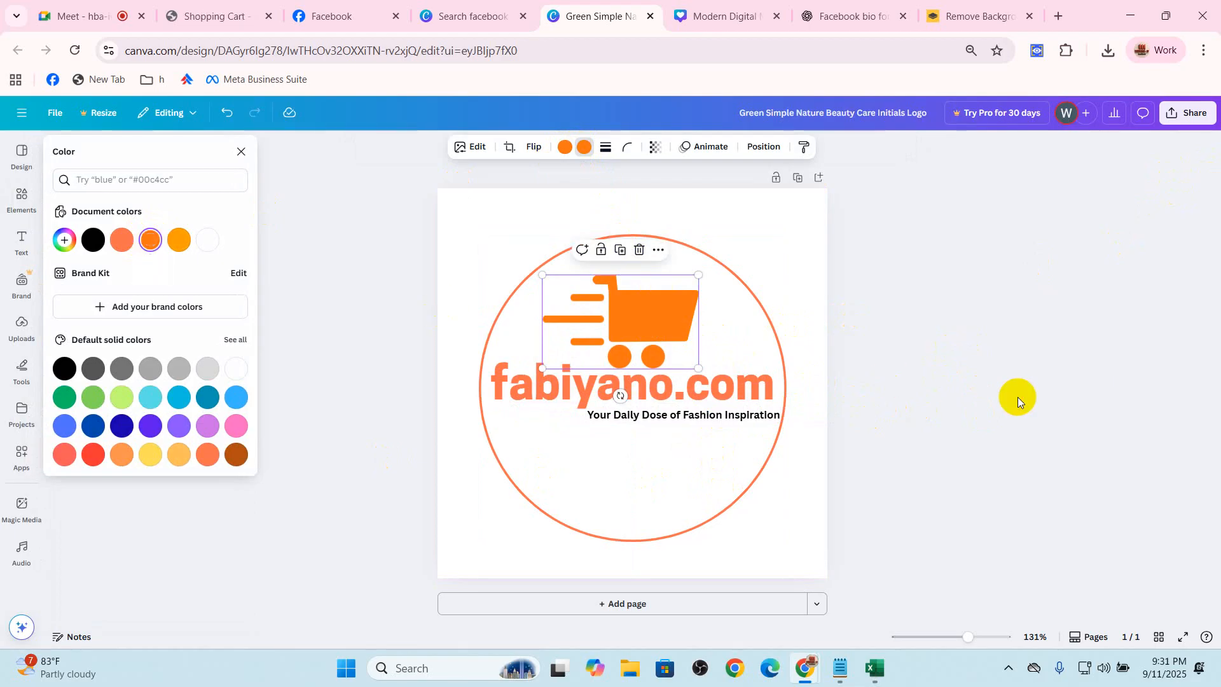
{"action": "left_click", "coordinate": [1017, 397]}
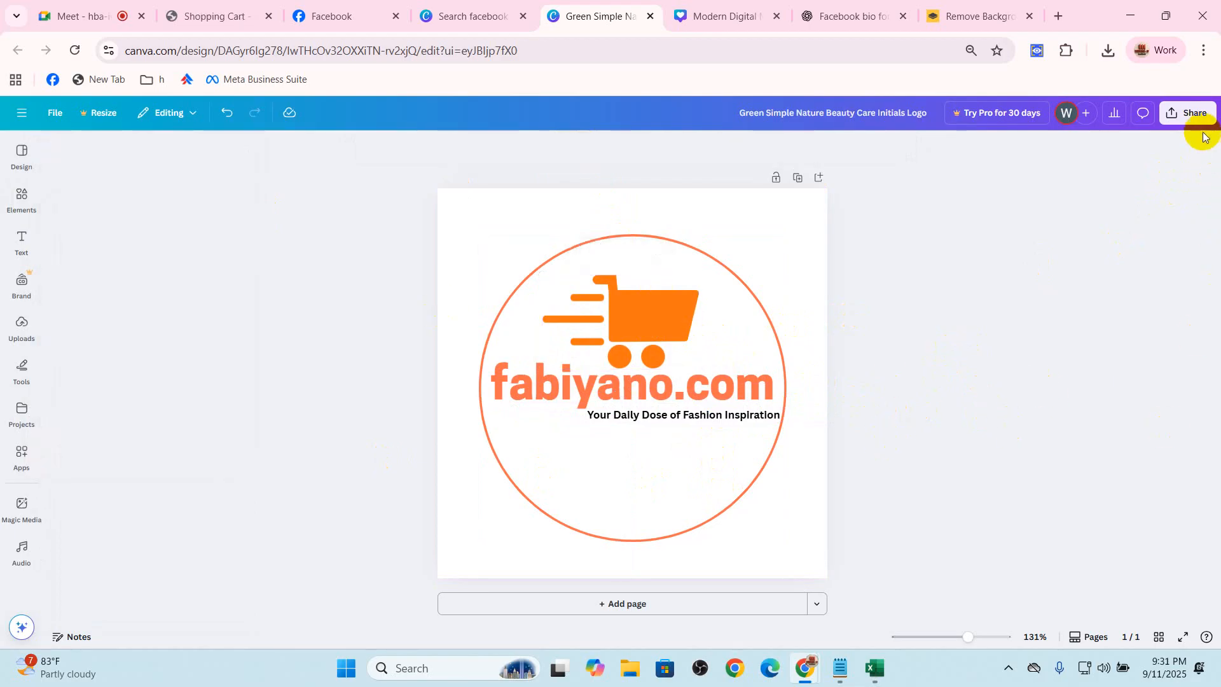
Download the finished logo as a PNG image with the default settings
{"action": "left_click", "coordinate": [1192, 113]}
{"action": "left_click", "coordinate": [1011, 372]}
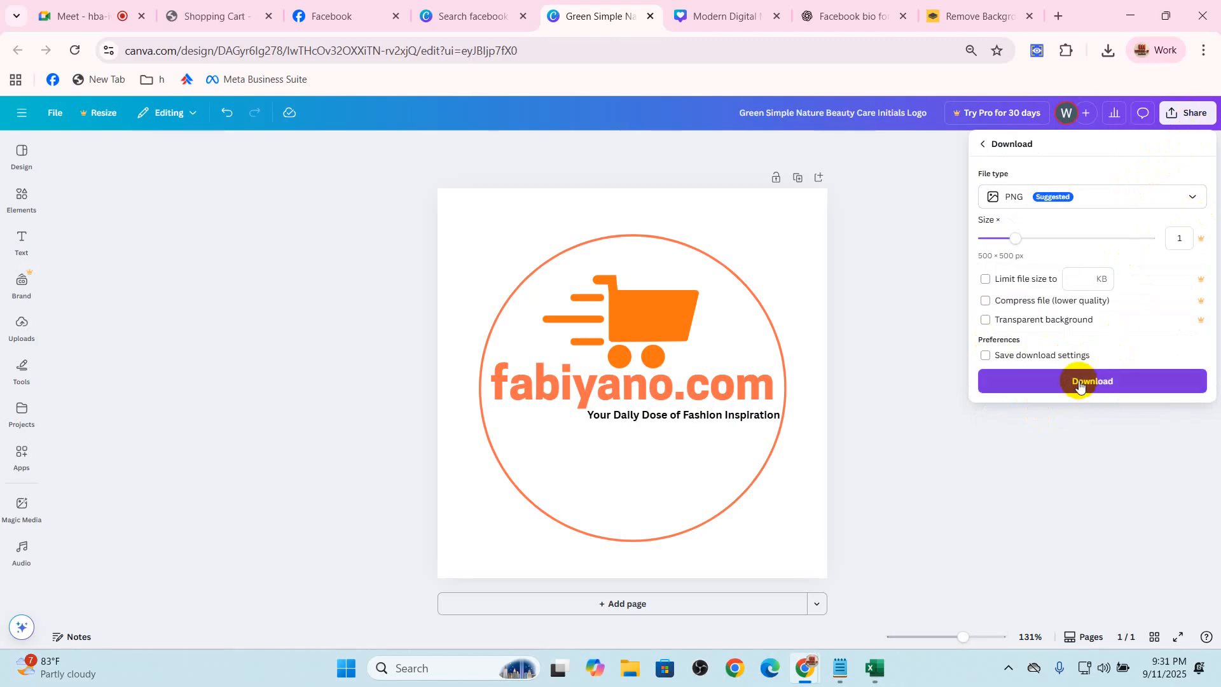
{"action": "left_click", "coordinate": [1079, 382]}
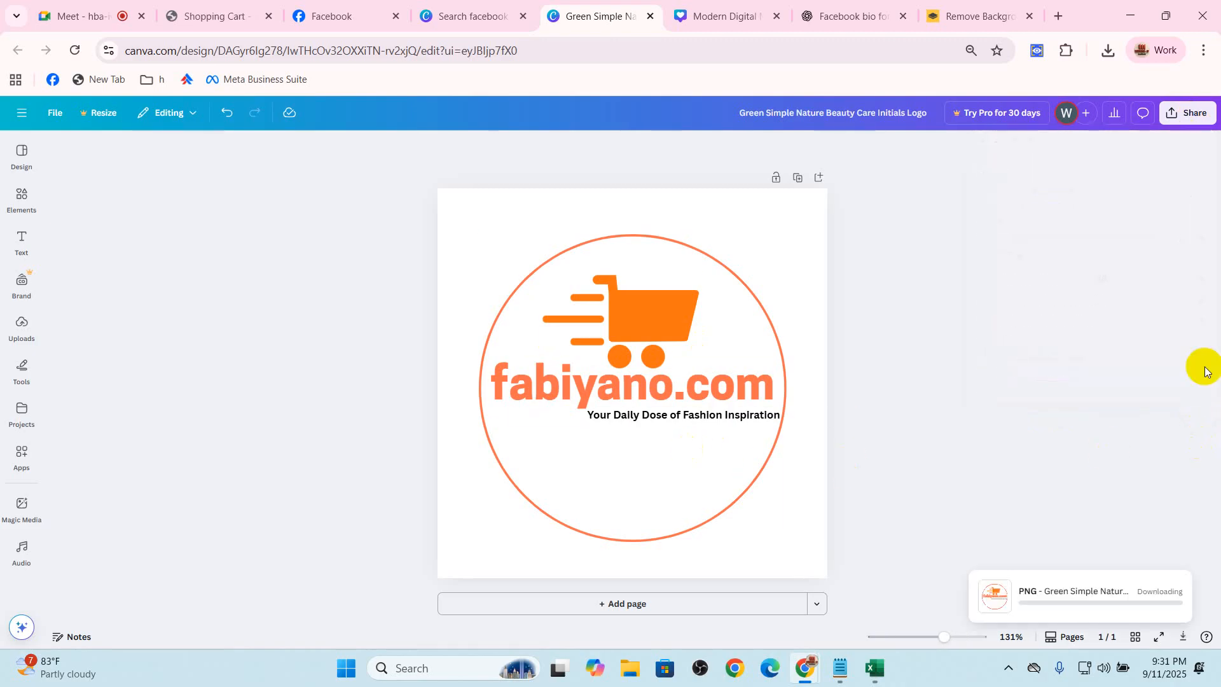
Switch to the Facebook Page setup, upload the downloaded logo as the profile picture and continue to the next stage
{"action": "left_click", "coordinate": [475, 15]}
{"action": "left_click", "coordinate": [368, 8]}
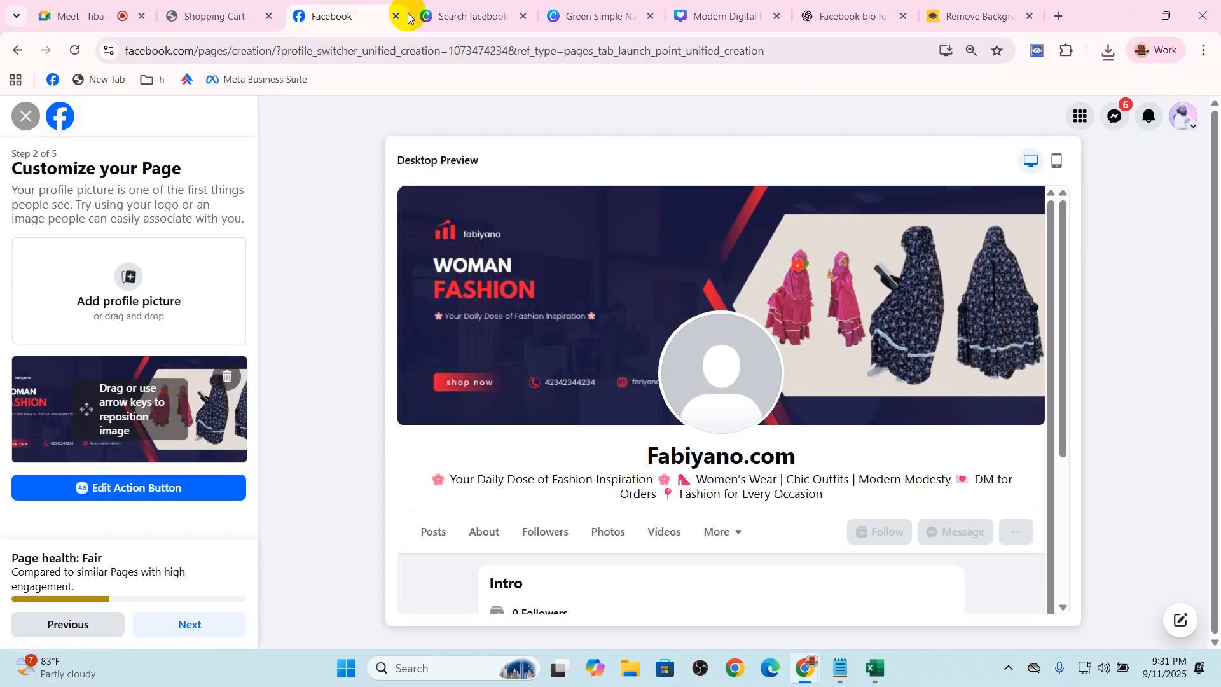
{"action": "left_click", "coordinate": [151, 273]}
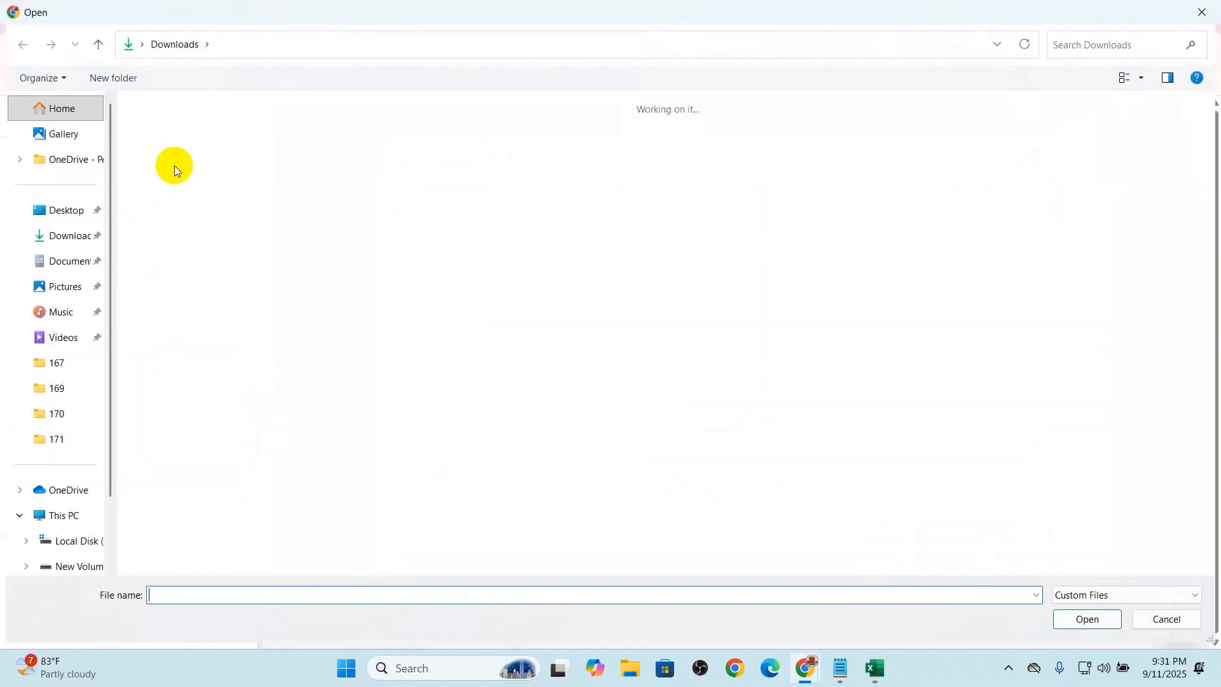
{"action": "double_click", "coordinate": [179, 136]}
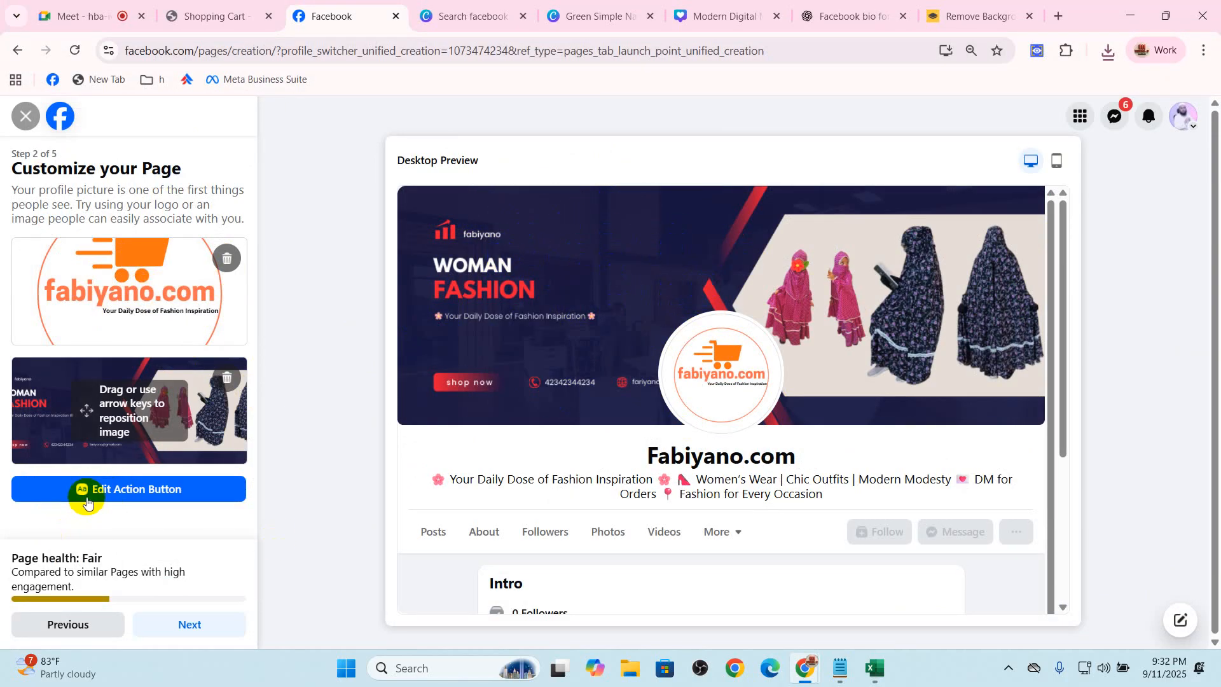
{"action": "left_click", "coordinate": [191, 627]}
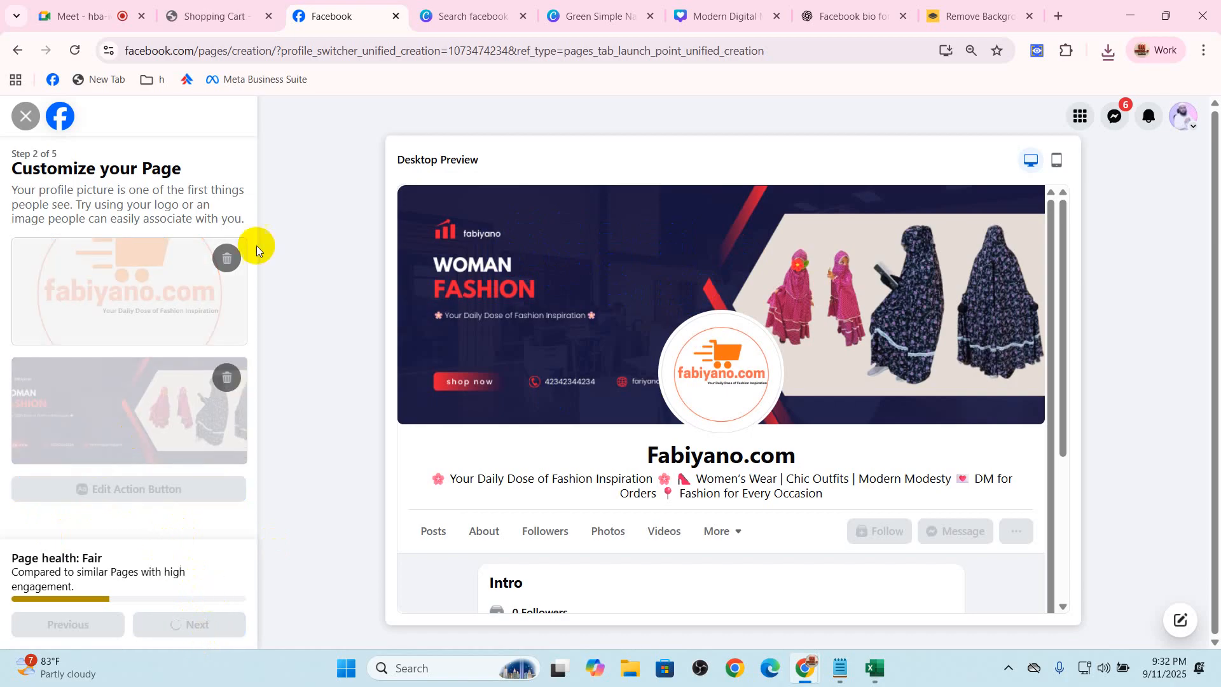
Switch to the Google Meet call and allow contributors to turn on their microphones in the host controls
{"action": "left_click", "coordinate": [71, 14]}
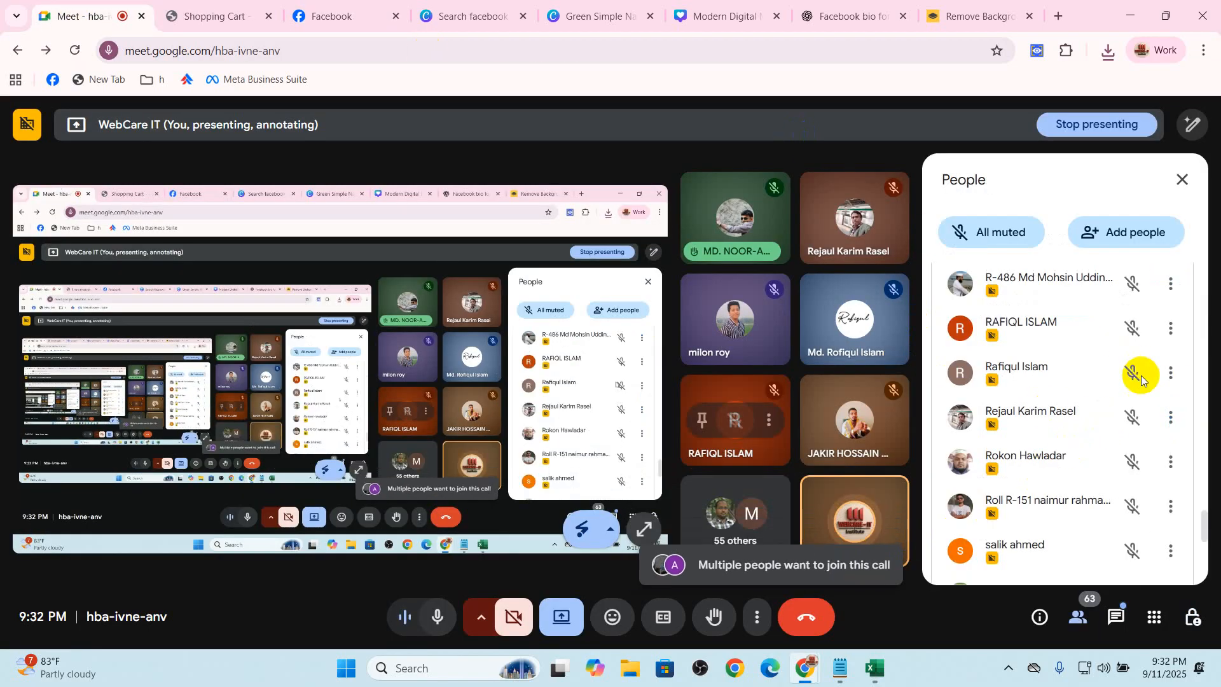
{"action": "left_click", "coordinate": [1188, 619]}
{"action": "left_click", "coordinate": [1158, 456]}
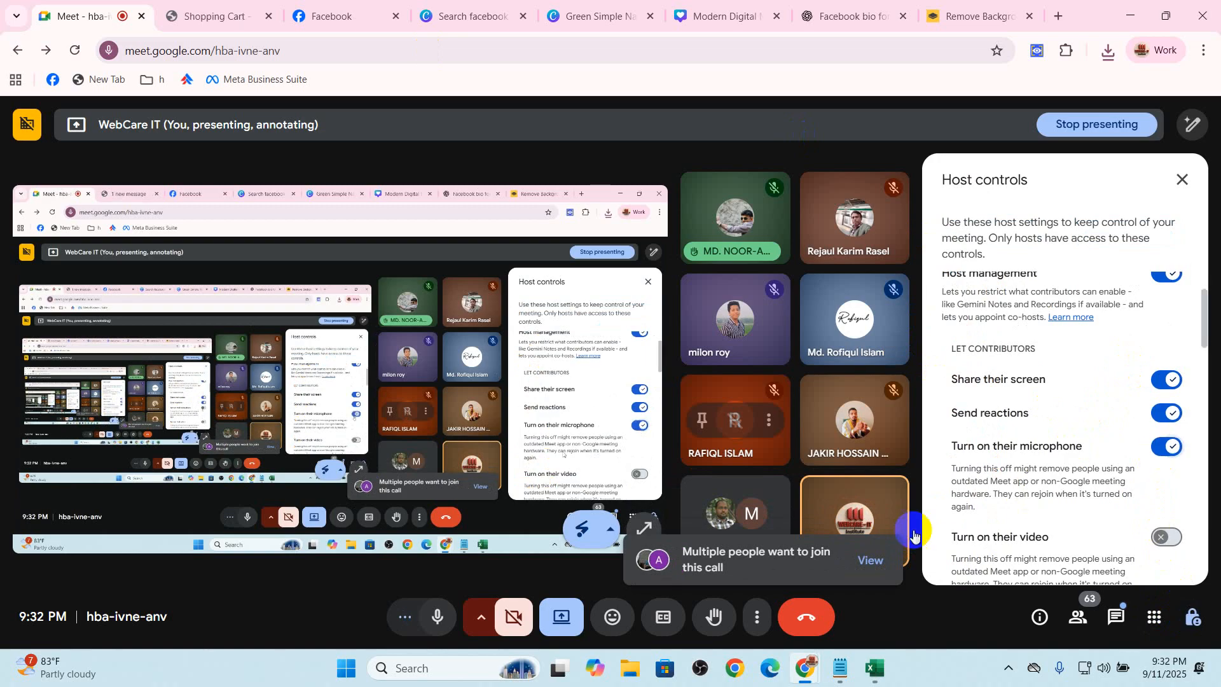
Review the join requests and admit the waiting participants to the call
{"action": "left_click", "coordinate": [870, 559]}
{"action": "scroll", "coordinate": [1081, 382], "scroll_direction": "up", "scroll_amount": 3}
{"action": "scroll", "coordinate": [1078, 369], "scroll_direction": "up", "scroll_amount": 15}
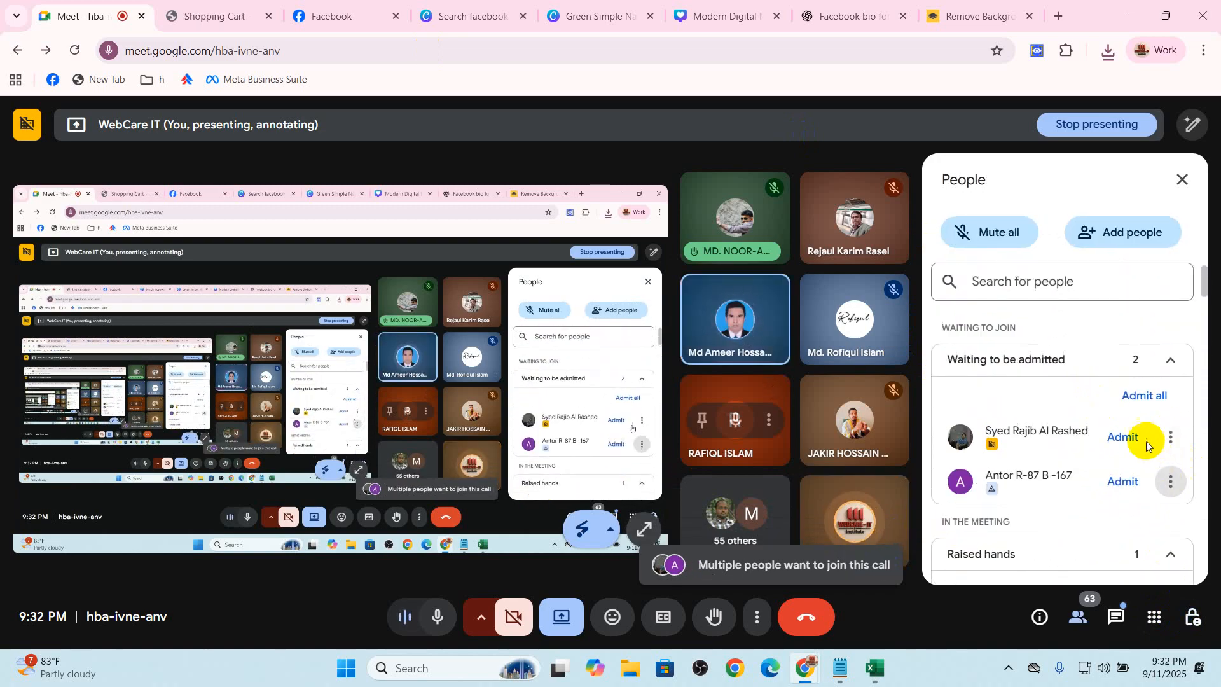
{"action": "left_click", "coordinate": [1123, 436]}
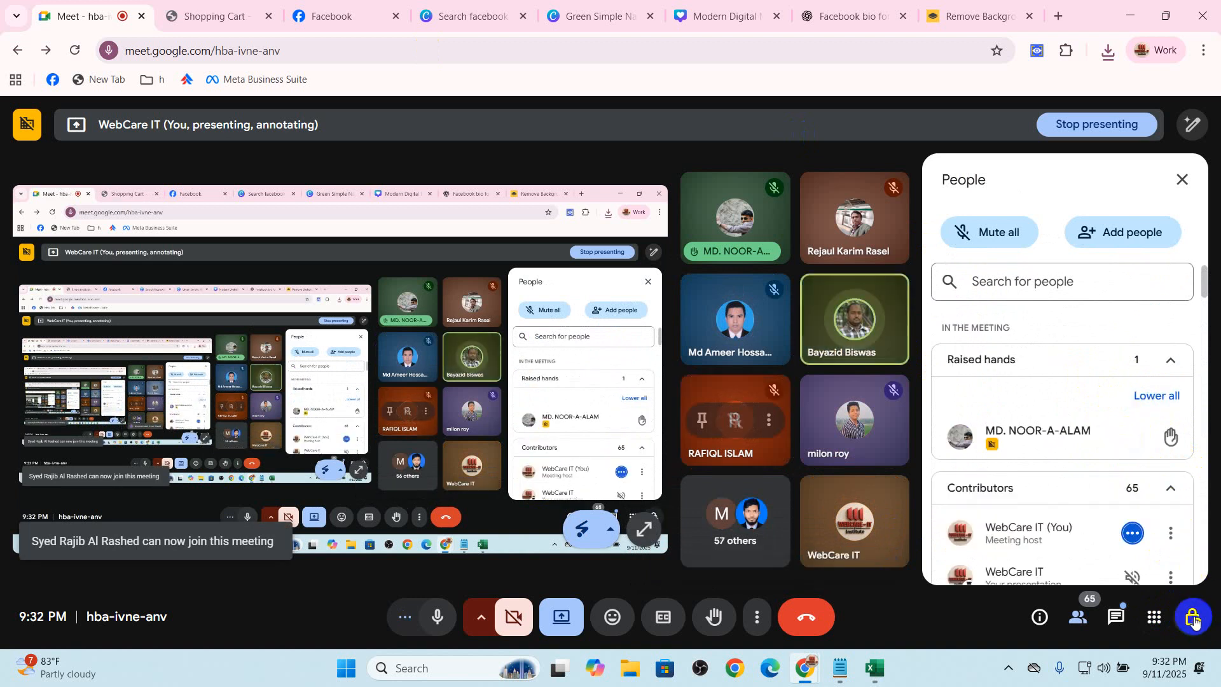
Stop contributors from turning on their microphones in the host controls
{"action": "left_click", "coordinate": [1192, 616]}
{"action": "left_click", "coordinate": [1165, 447]}
Return to the Facebook Page setup and fill in the WhatsApp phone number from the saved entries
{"action": "left_click", "coordinate": [345, 5]}
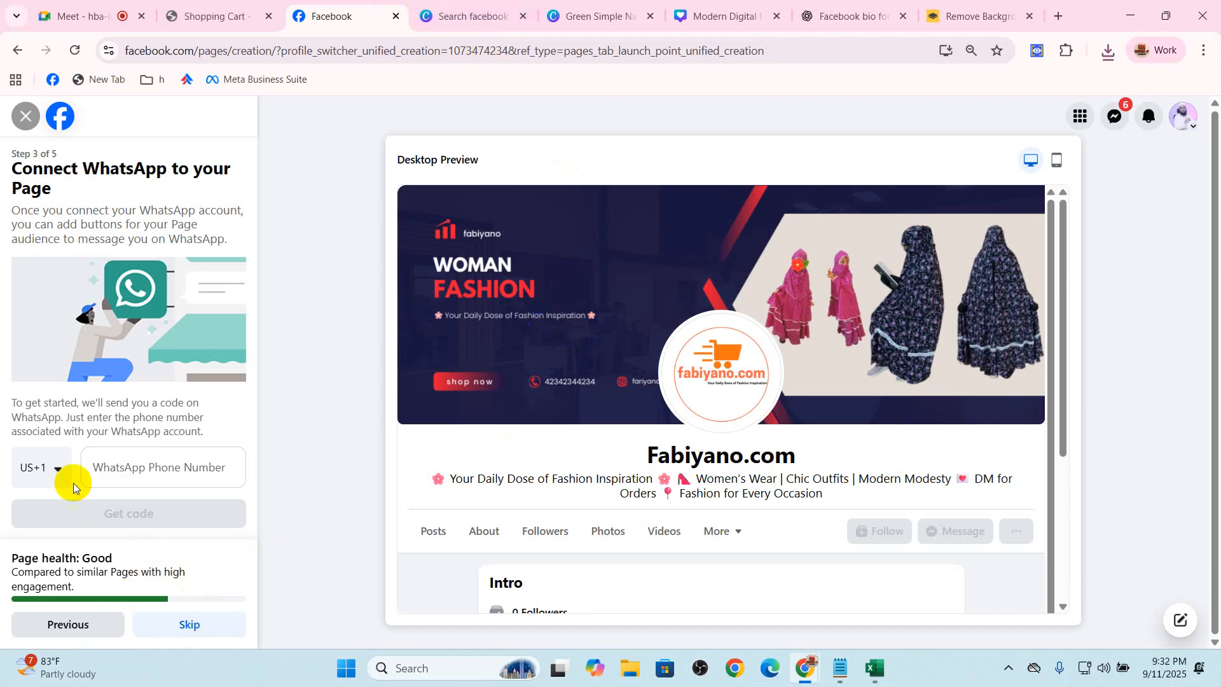
{"action": "left_click", "coordinate": [121, 466]}
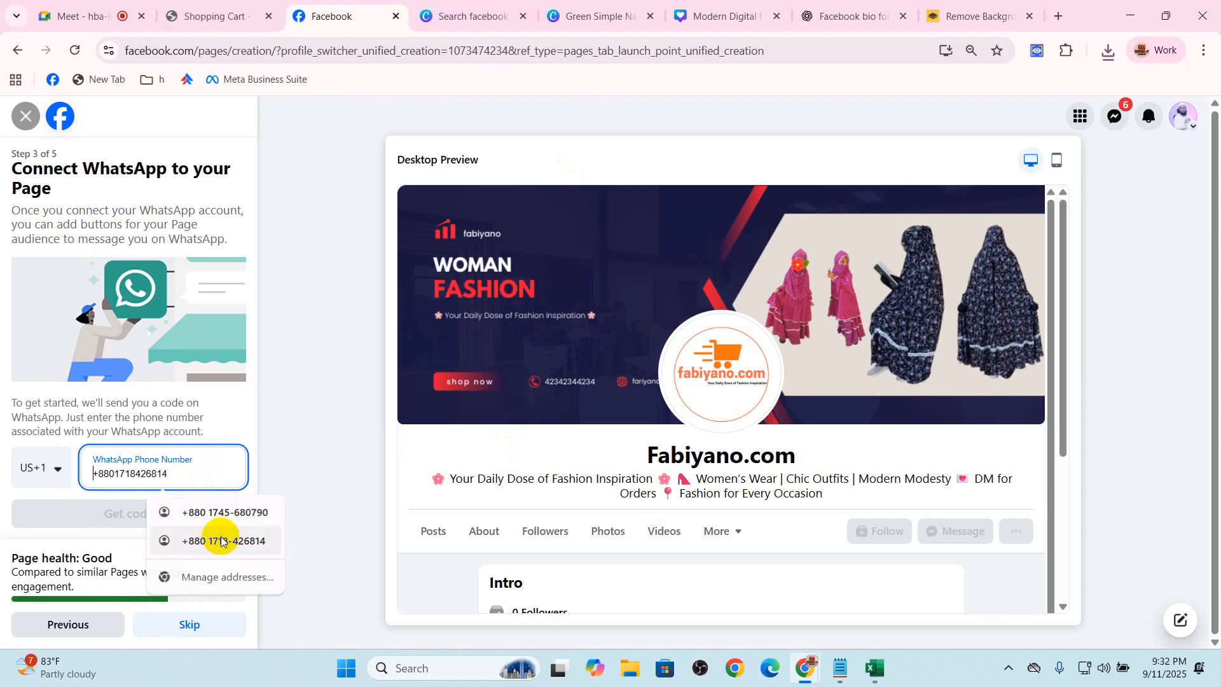
{"action": "left_click", "coordinate": [224, 539]}
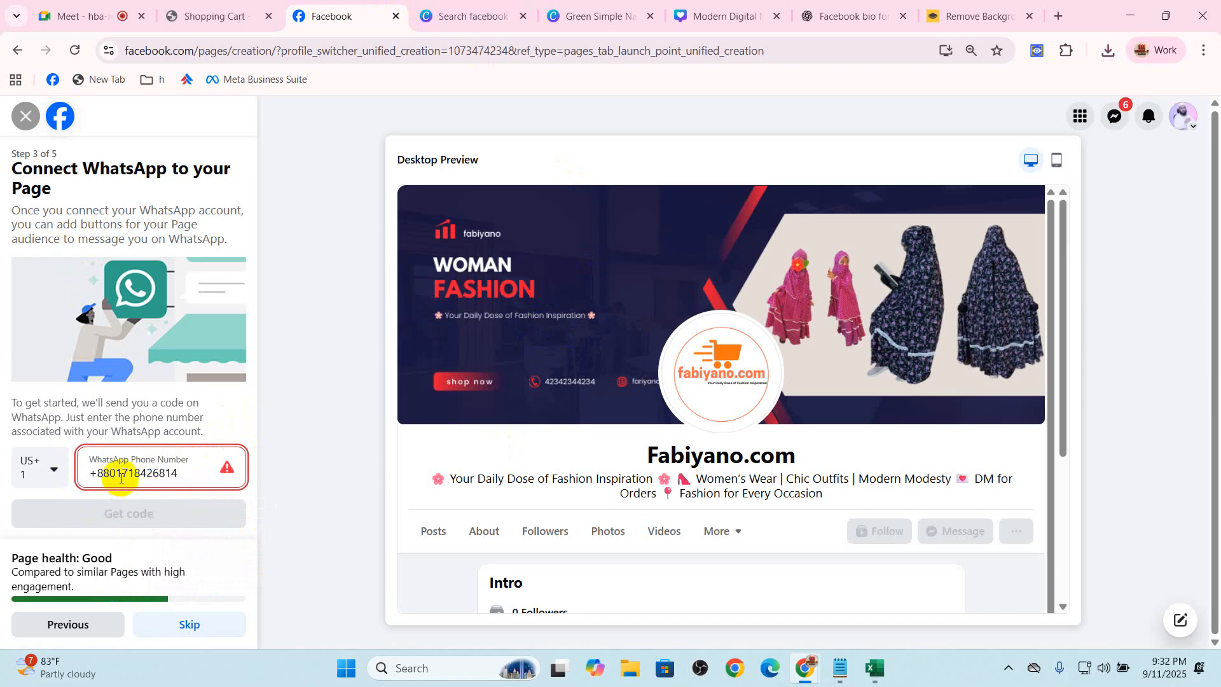
Set the WhatsApp country code to Bangladesh (BD+880) and remove the duplicated country prefix from the phone number
{"action": "left_click", "coordinate": [69, 477]}
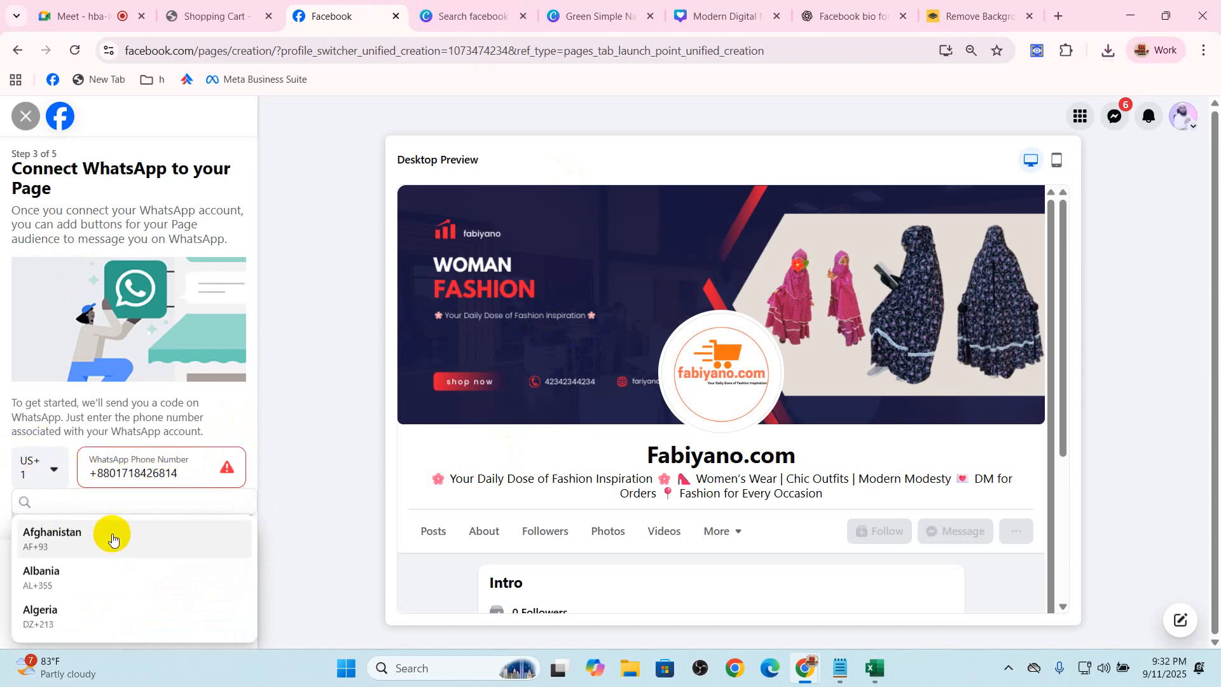
{"action": "scroll", "coordinate": [115, 572], "scroll_direction": "down", "scroll_amount": 7}
{"action": "scroll", "coordinate": [117, 576], "scroll_direction": "down", "scroll_amount": 3}
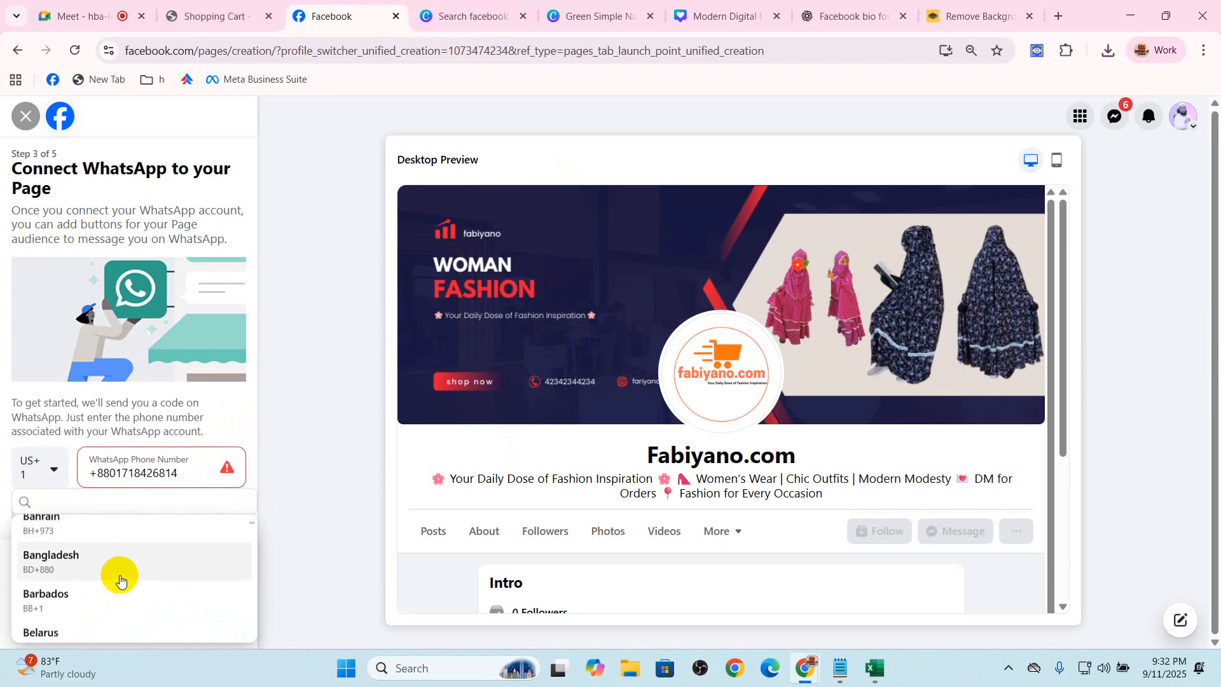
{"action": "left_click", "coordinate": [120, 575]}
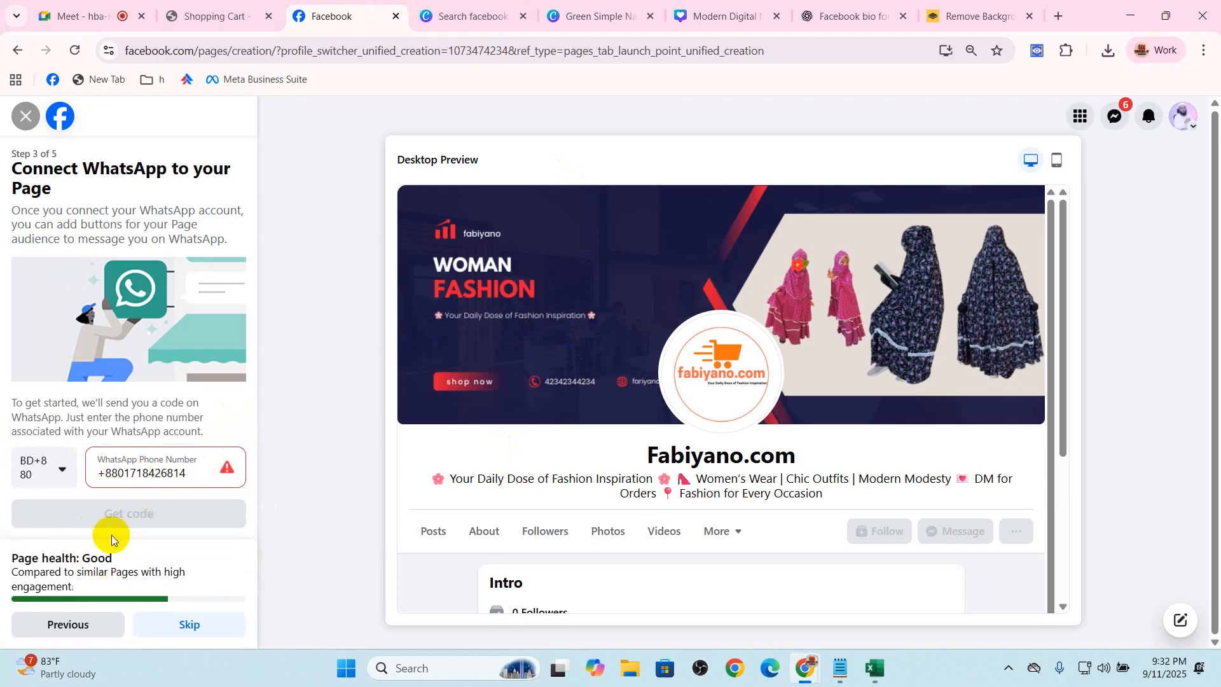
{"action": "left_click_drag", "start_coordinate": [117, 475], "coordinate": [97, 476]}
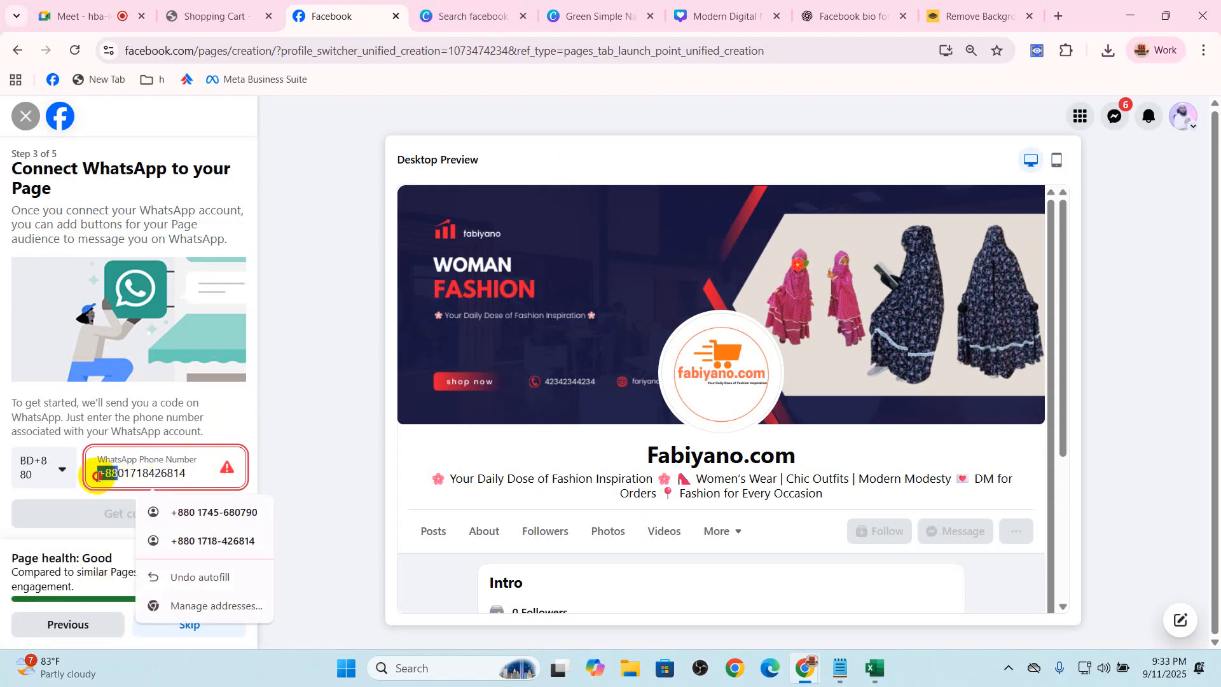
{"action": "key", "text": "BackSpace"}
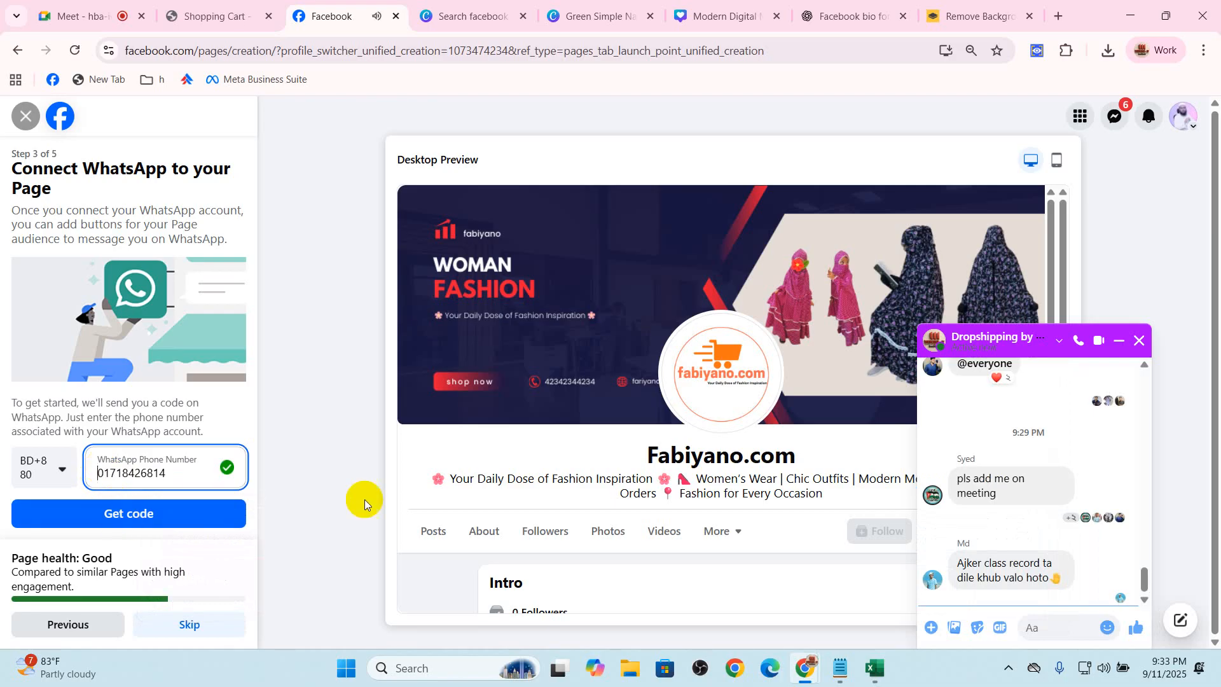
Close the group chat pop-up, skip connecting WhatsApp and highlight the instruction about inviting friends to the Page
{"action": "left_click", "coordinate": [1140, 341]}
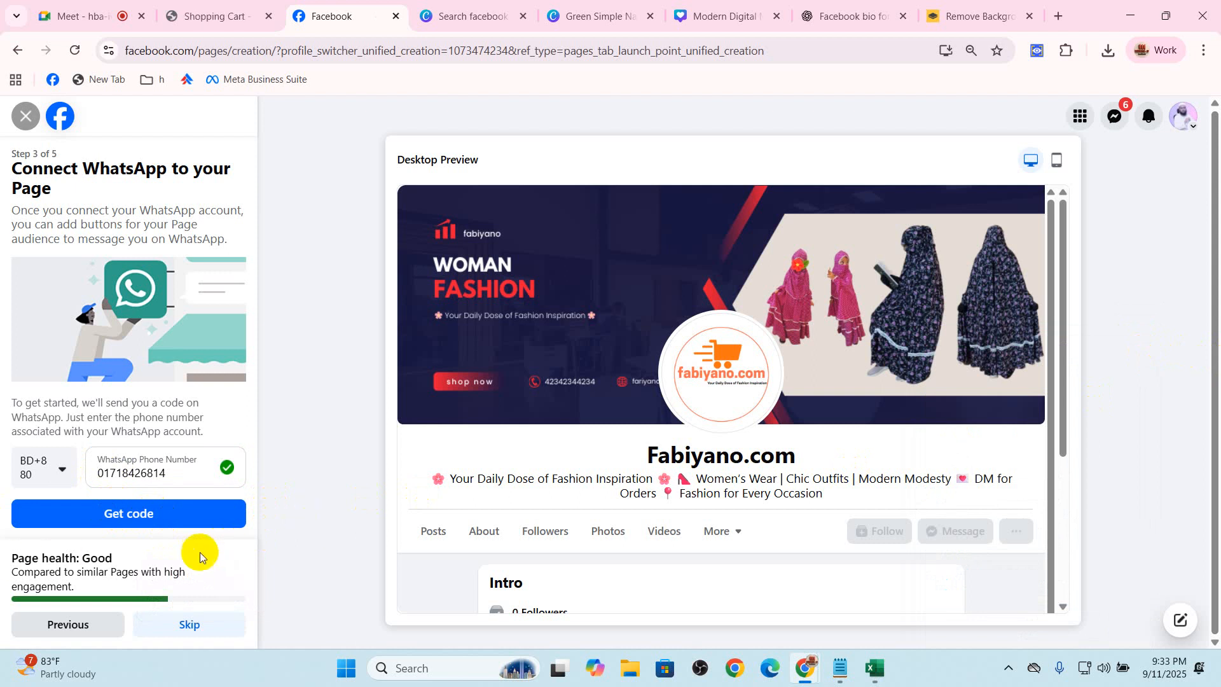
{"action": "left_click", "coordinate": [185, 626]}
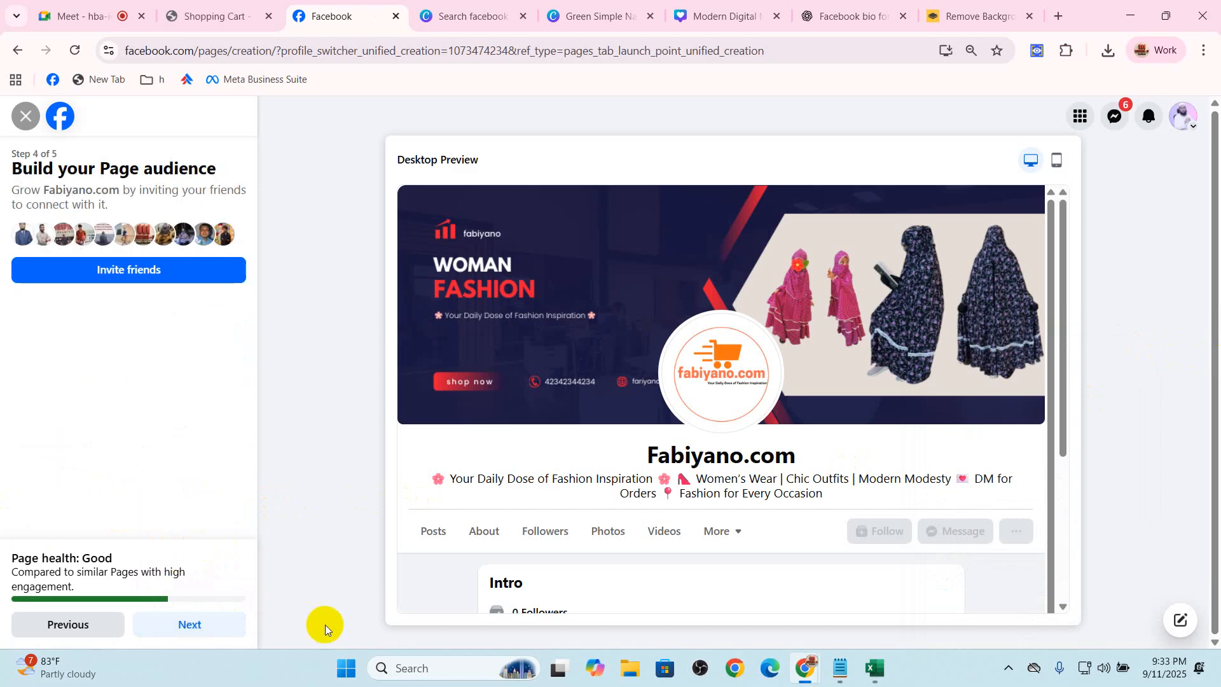
{"action": "left_click_drag", "start_coordinate": [4, 186], "coordinate": [152, 213]}
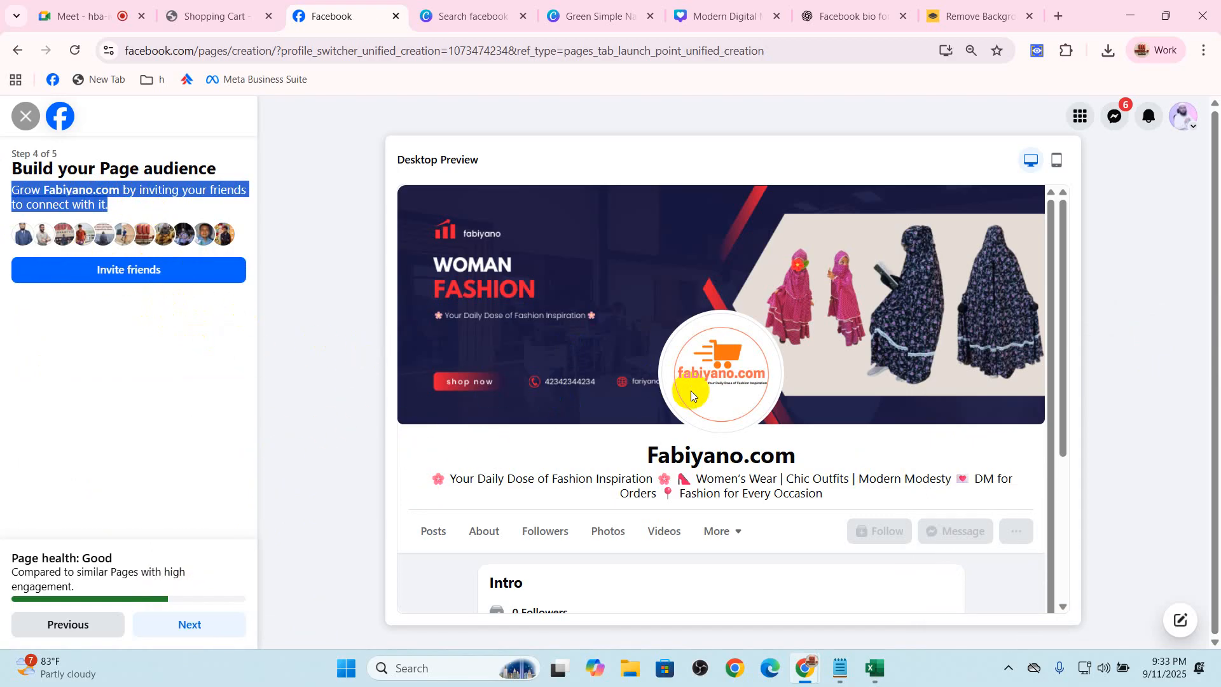
Replace the ChatGPT page with droploo.com and open the first Kids Cotton Khimar Set under Hot Products
{"action": "left_click", "coordinate": [127, 5]}
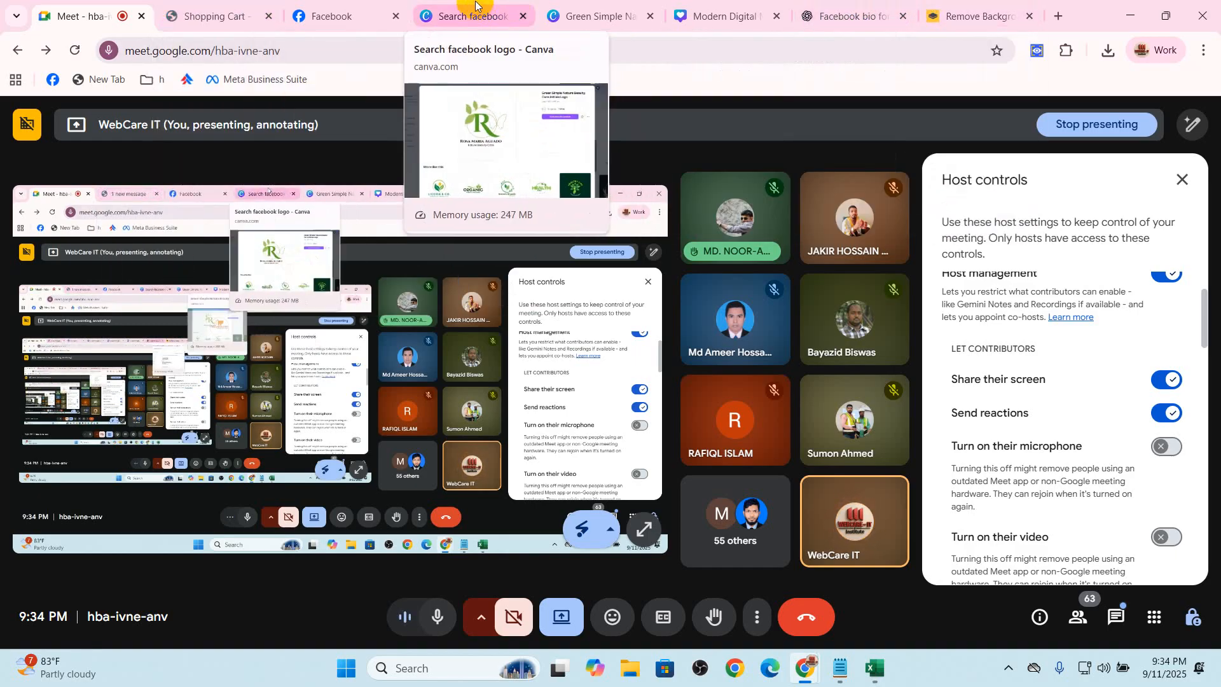
{"action": "left_click", "coordinate": [700, 16]}
{"action": "left_click", "coordinate": [853, 26]}
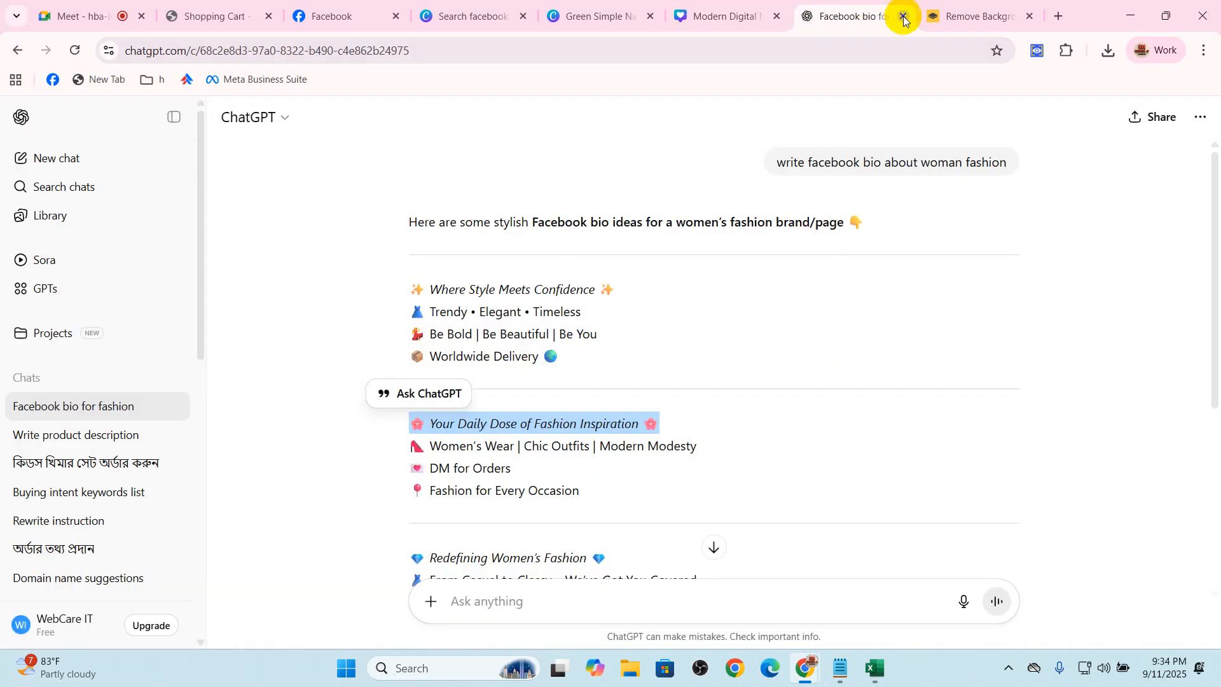
{"action": "left_click", "coordinate": [897, 49]}
{"action": "type", "text": "d"}
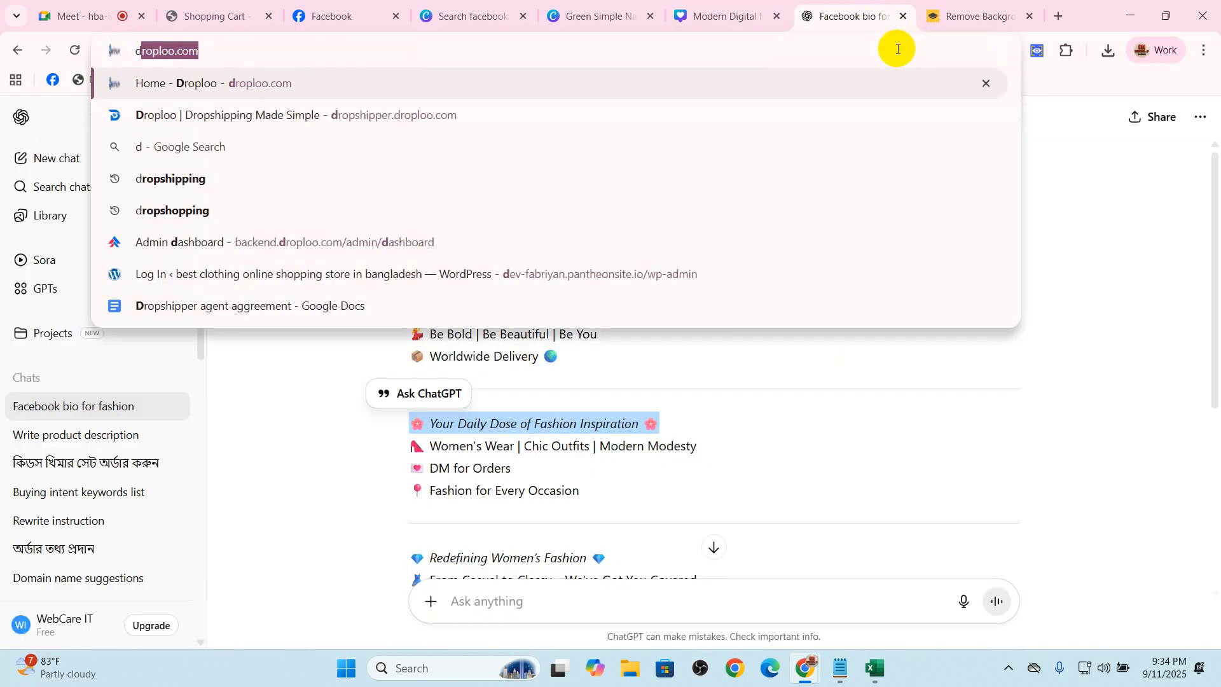
{"action": "key", "text": "Return"}
{"action": "scroll", "coordinate": [213, 450], "scroll_direction": "down", "scroll_amount": 3}
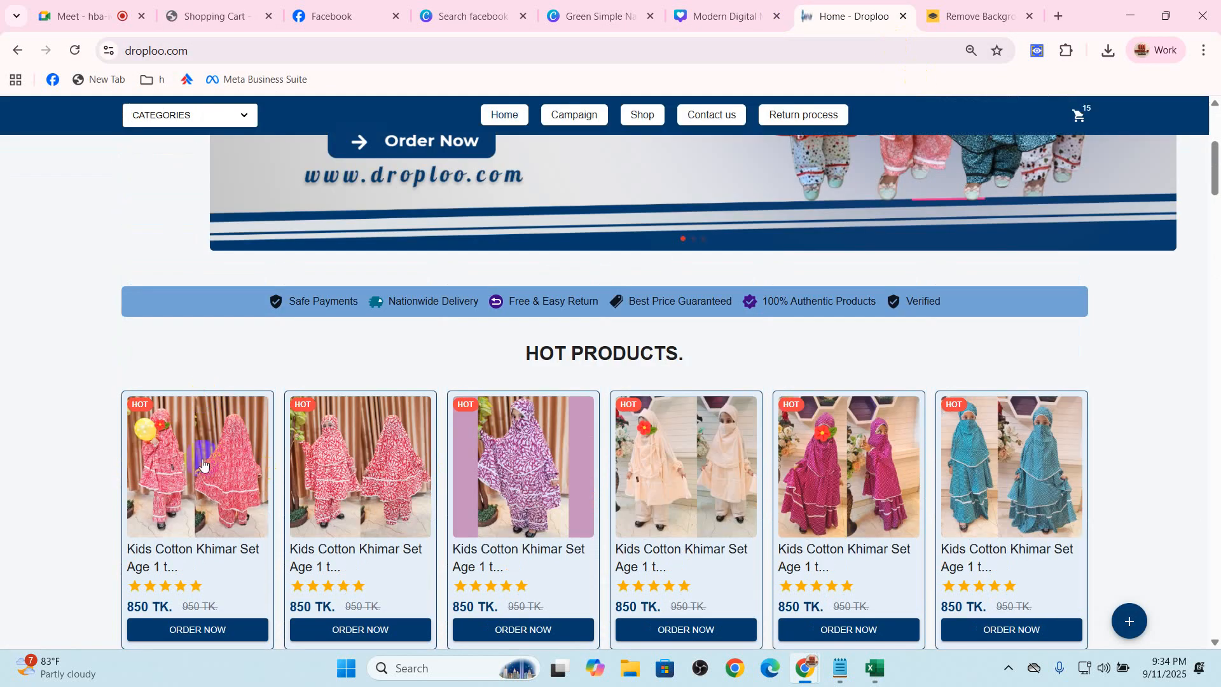
{"action": "left_click", "coordinate": [213, 450]}
Save the KCK107 khimar set's product image to the Desktop with its suggested file name
{"action": "right_click", "coordinate": [398, 339]}
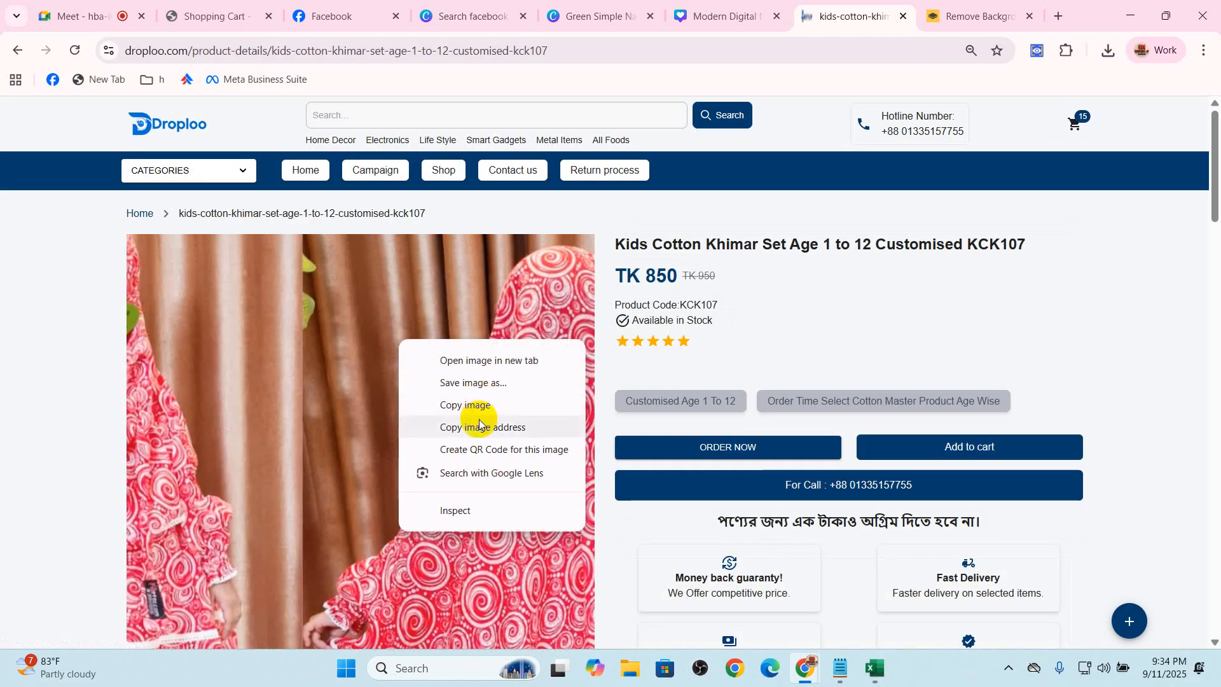
{"action": "left_click", "coordinate": [479, 420]}
{"action": "right_click", "coordinate": [392, 346]}
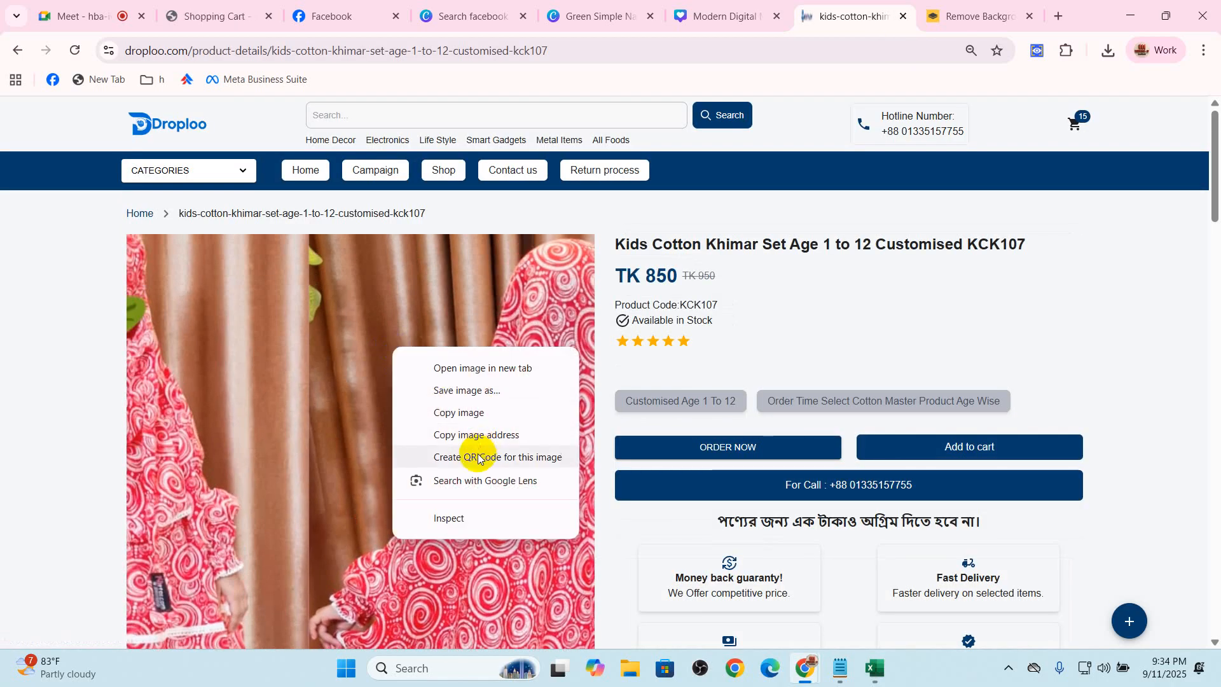
{"action": "left_click", "coordinate": [479, 437]}
{"action": "right_click", "coordinate": [439, 383]}
{"action": "left_click", "coordinate": [484, 430]}
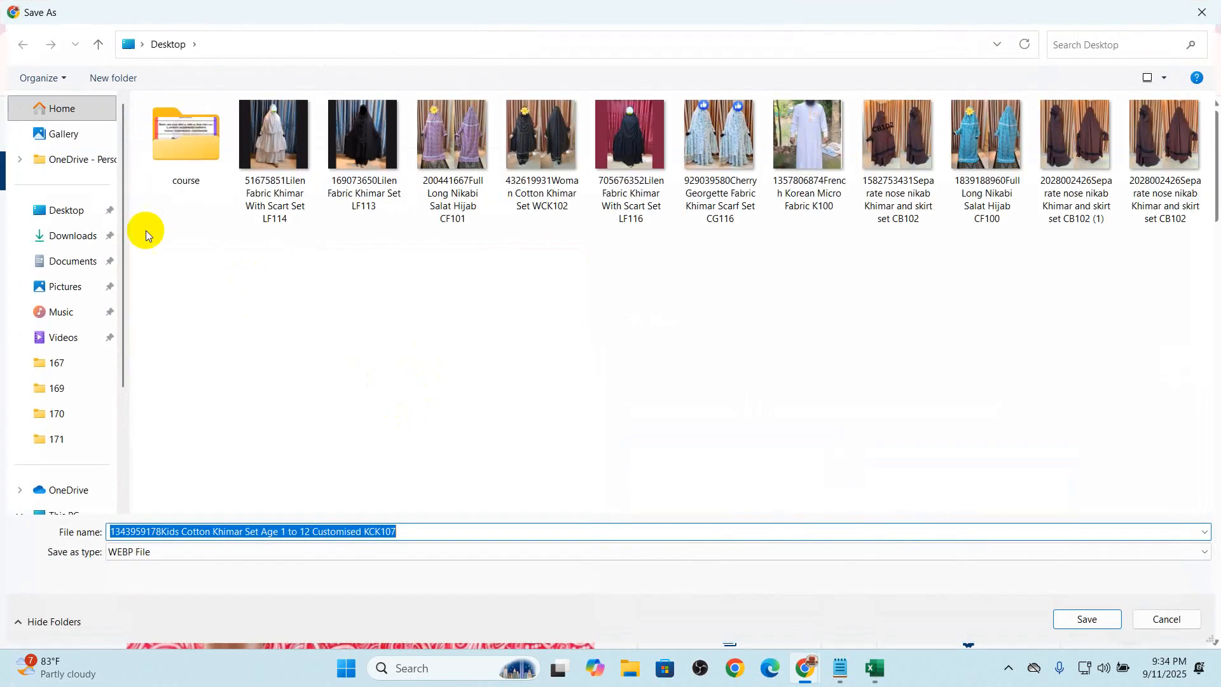
{"action": "left_click", "coordinate": [77, 208]}
{"action": "left_click", "coordinate": [1084, 619]}
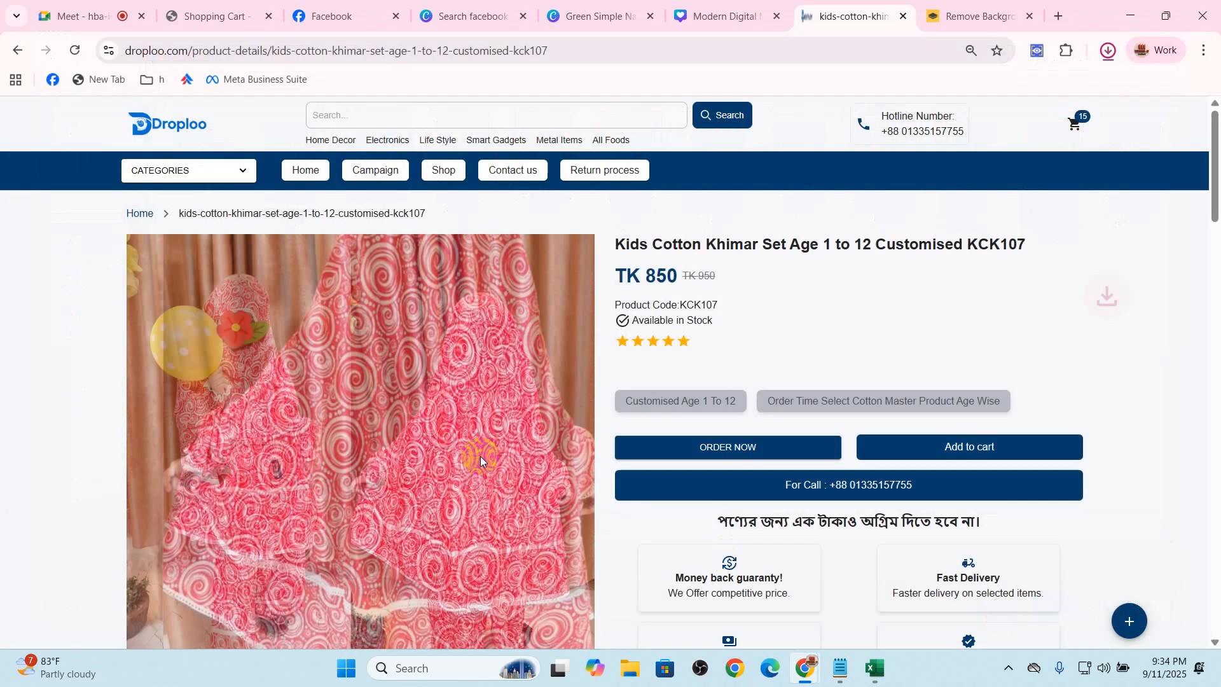
Close the Modern Digital Marketing cover design and switch to the Canva logo design
{"action": "left_click", "coordinate": [760, 16]}
{"action": "left_click", "coordinate": [774, 21]}
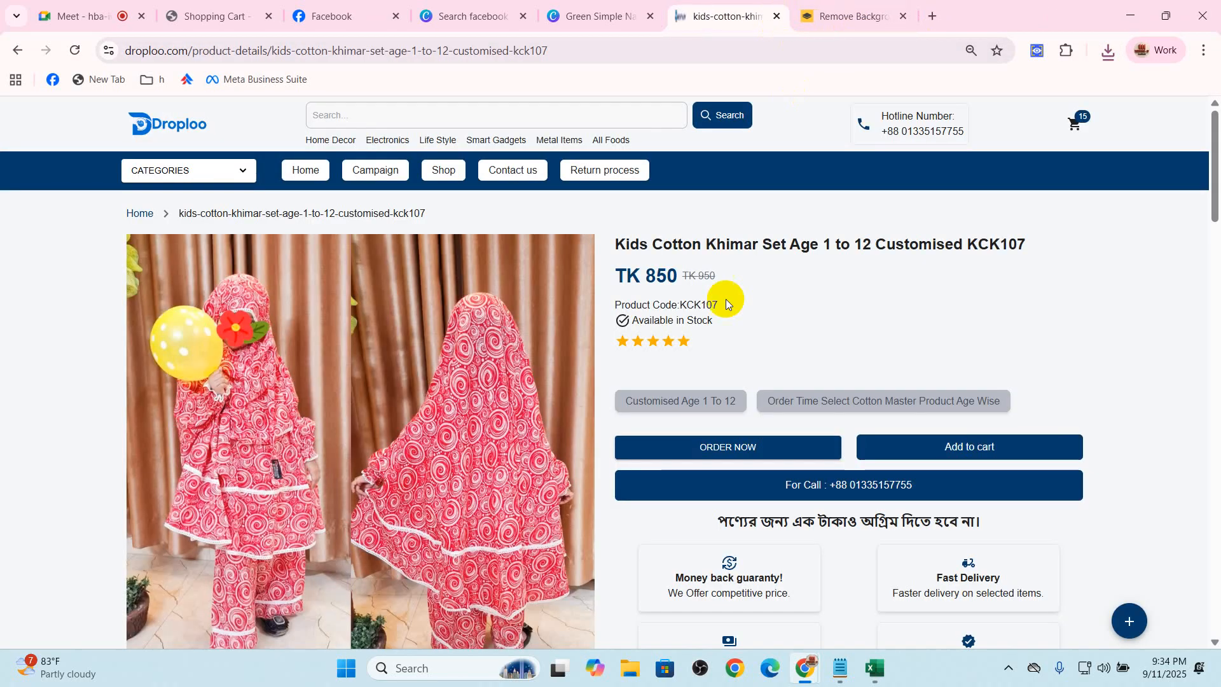
{"action": "left_click", "coordinate": [694, 10]}
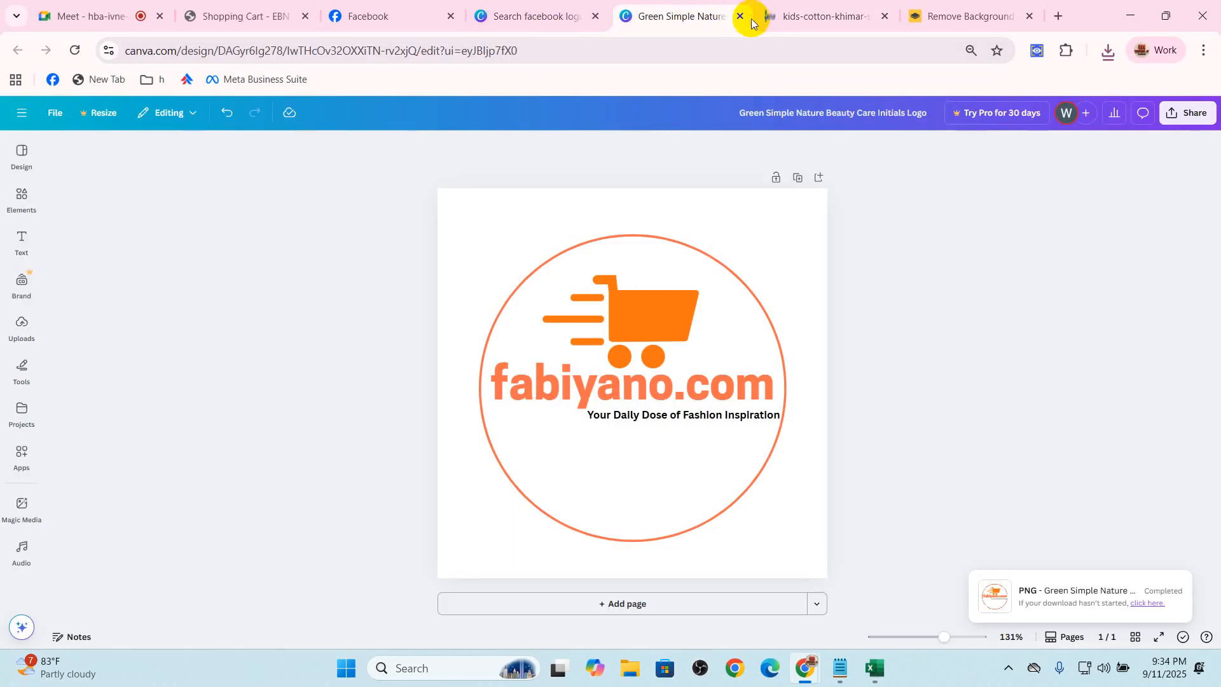
Close the Canva logo design and the logo template search, and return to the Facebook Page setup
{"action": "left_click", "coordinate": [740, 16]}
{"action": "left_click", "coordinate": [586, 14]}
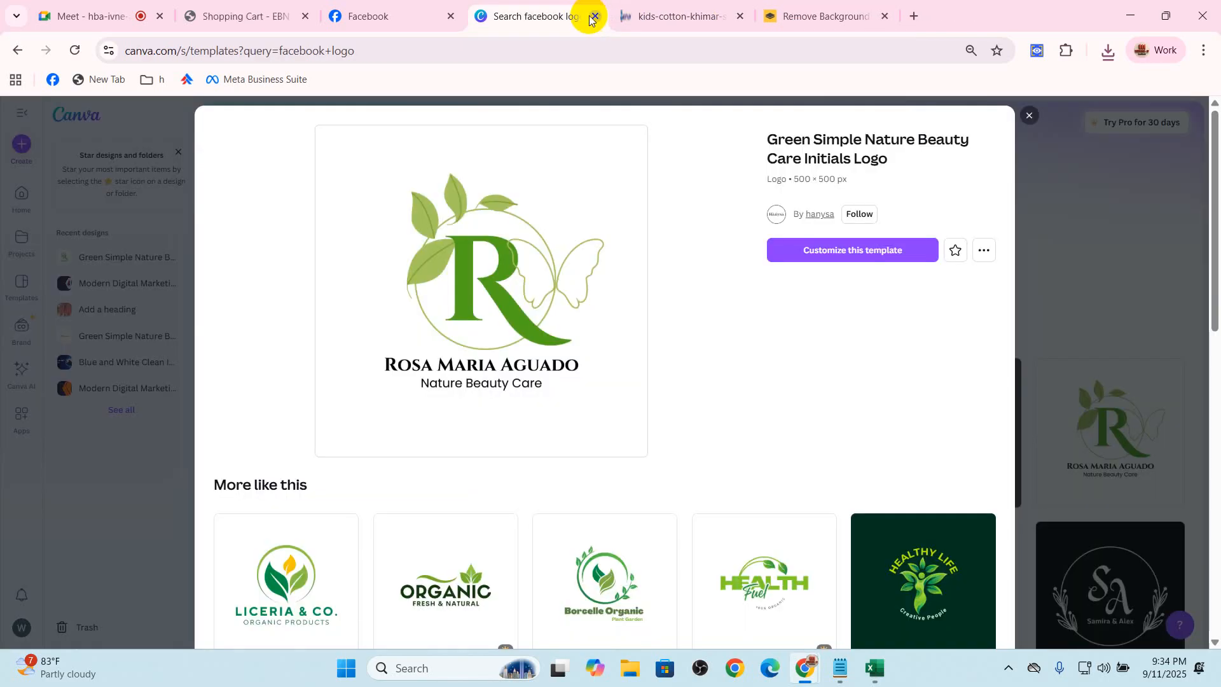
{"action": "left_click", "coordinate": [401, 14]}
{"action": "left_click", "coordinate": [575, 25]}
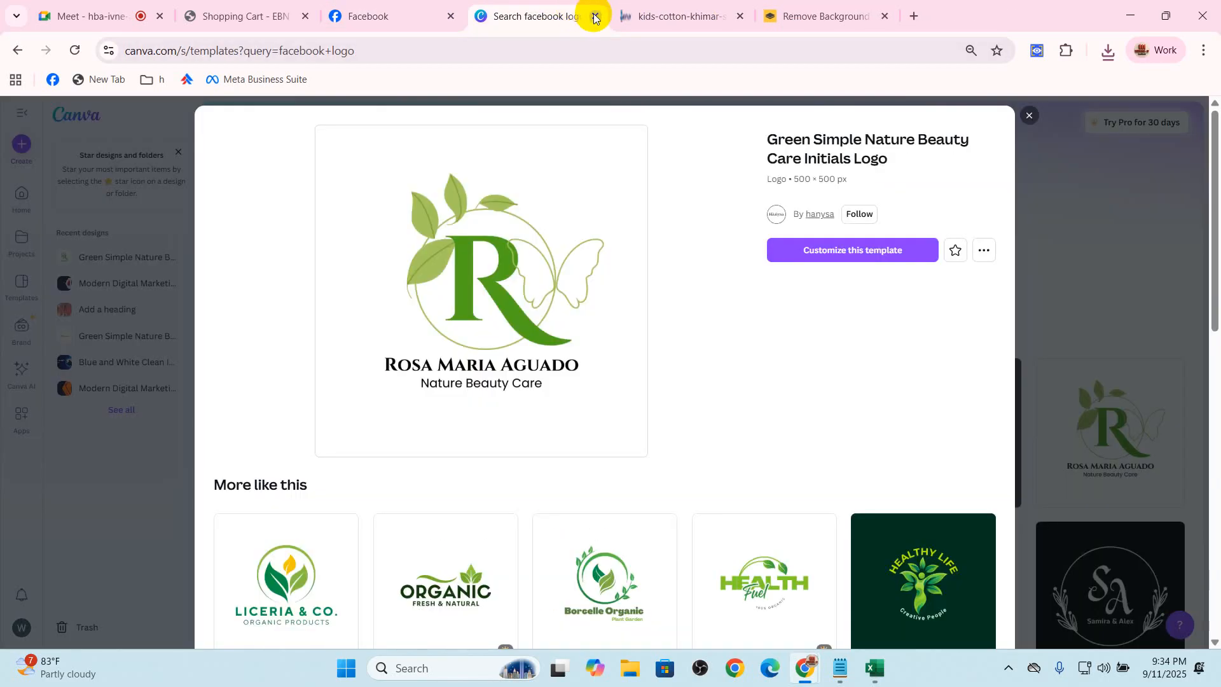
{"action": "left_click", "coordinate": [595, 16]}
{"action": "left_click", "coordinate": [382, 16]}
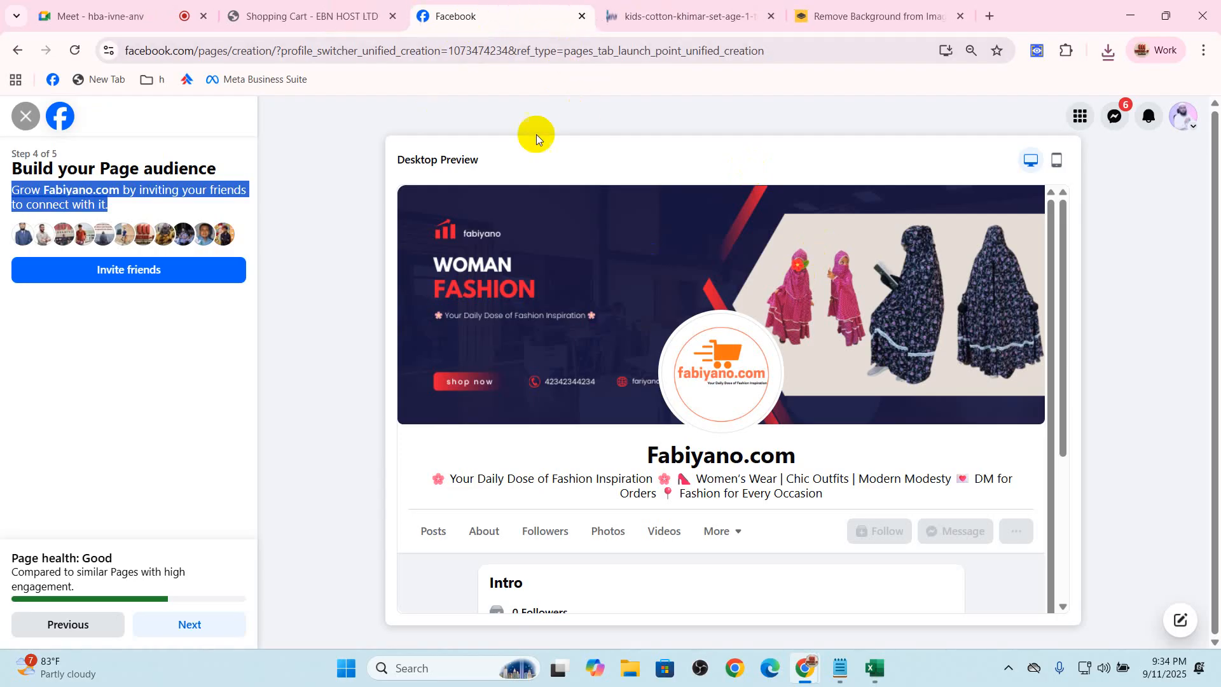
{"action": "left_click", "coordinate": [293, 381]}
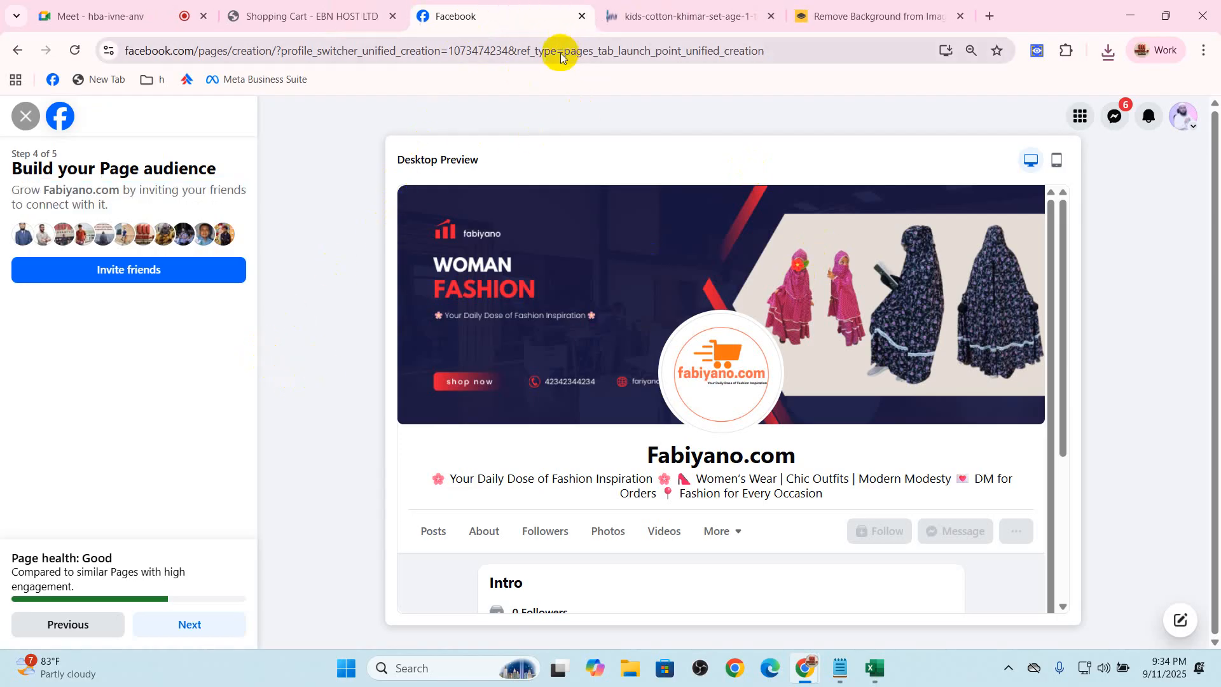
{"action": "left_click", "coordinate": [827, 16]}
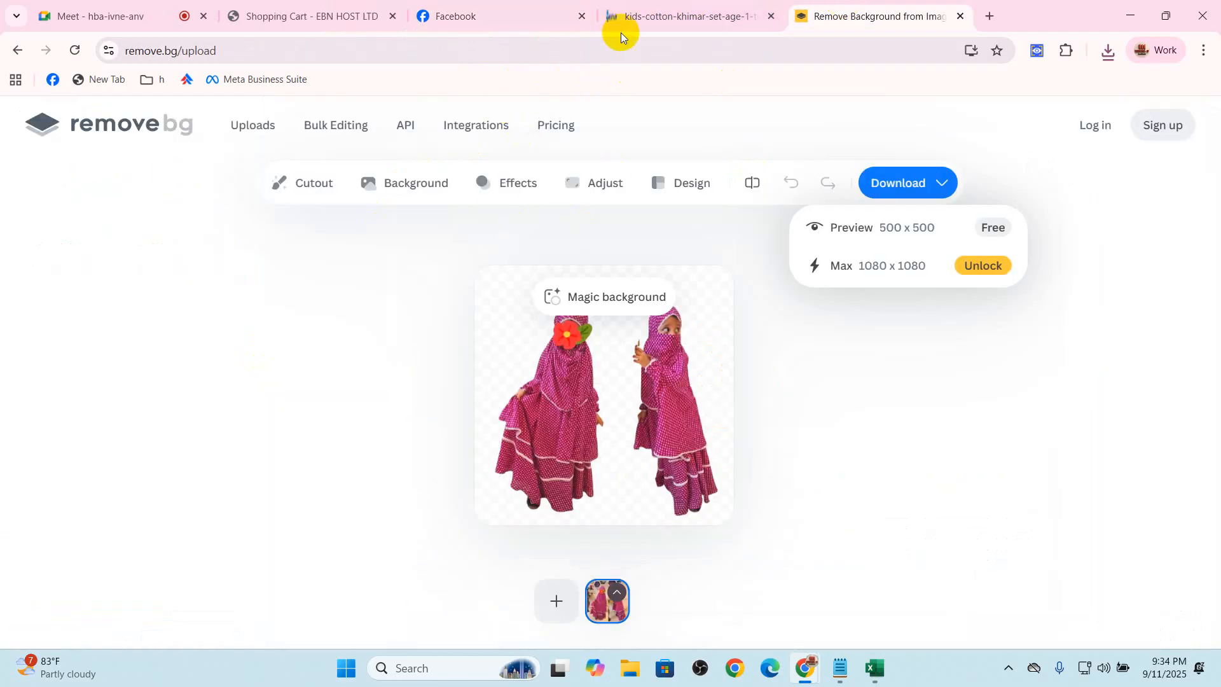
{"action": "left_click", "coordinate": [364, 8]}
{"action": "left_click", "coordinate": [471, 16]}
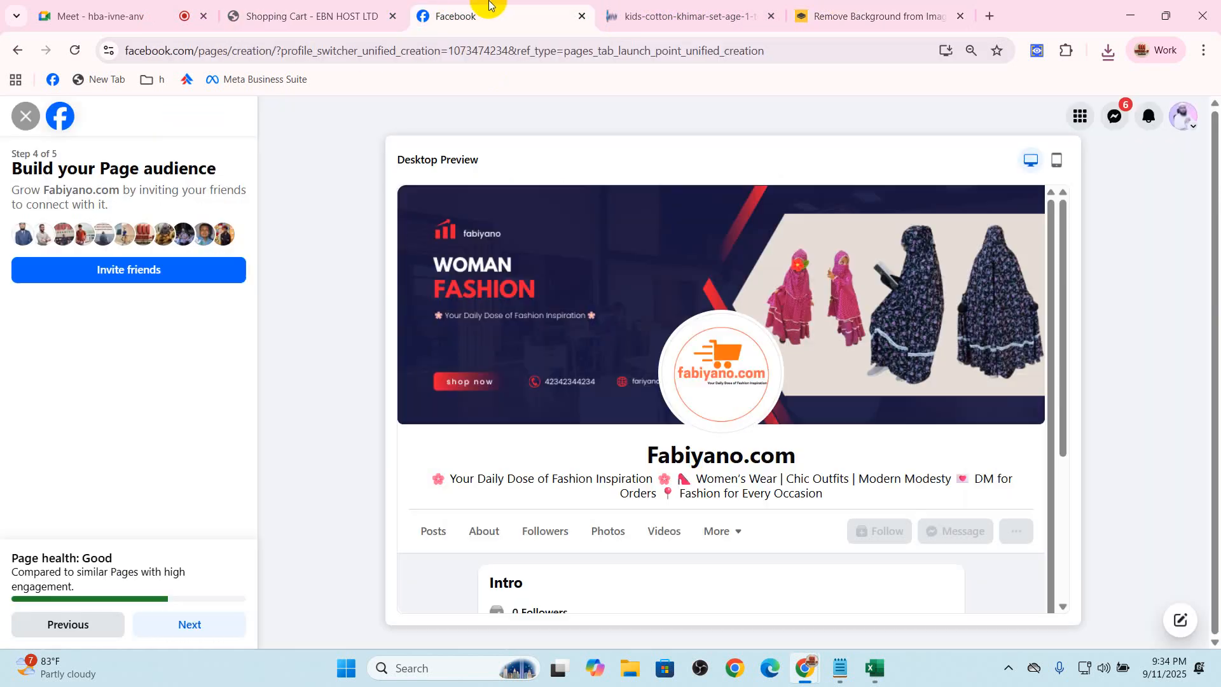
Skip inviting friends, turn on marketing and promotional emails about the Page, and finish the Page setup
{"action": "left_click", "coordinate": [191, 625]}
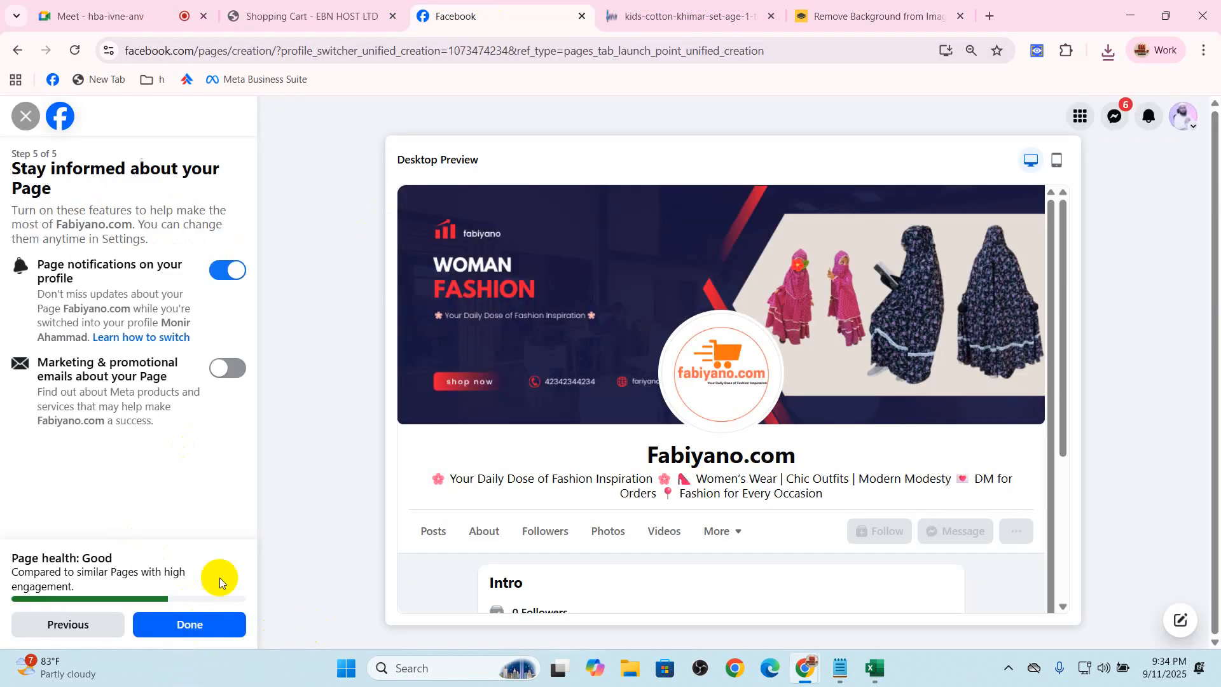
{"action": "left_click", "coordinate": [232, 374]}
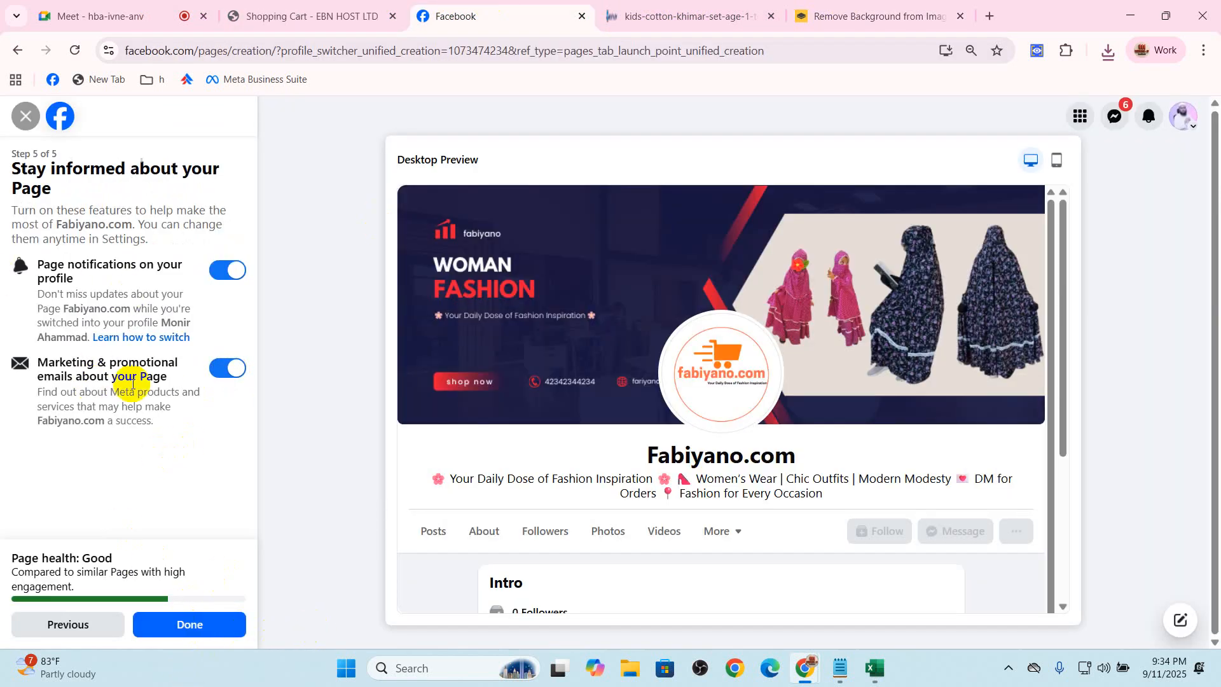
{"action": "left_click", "coordinate": [191, 624]}
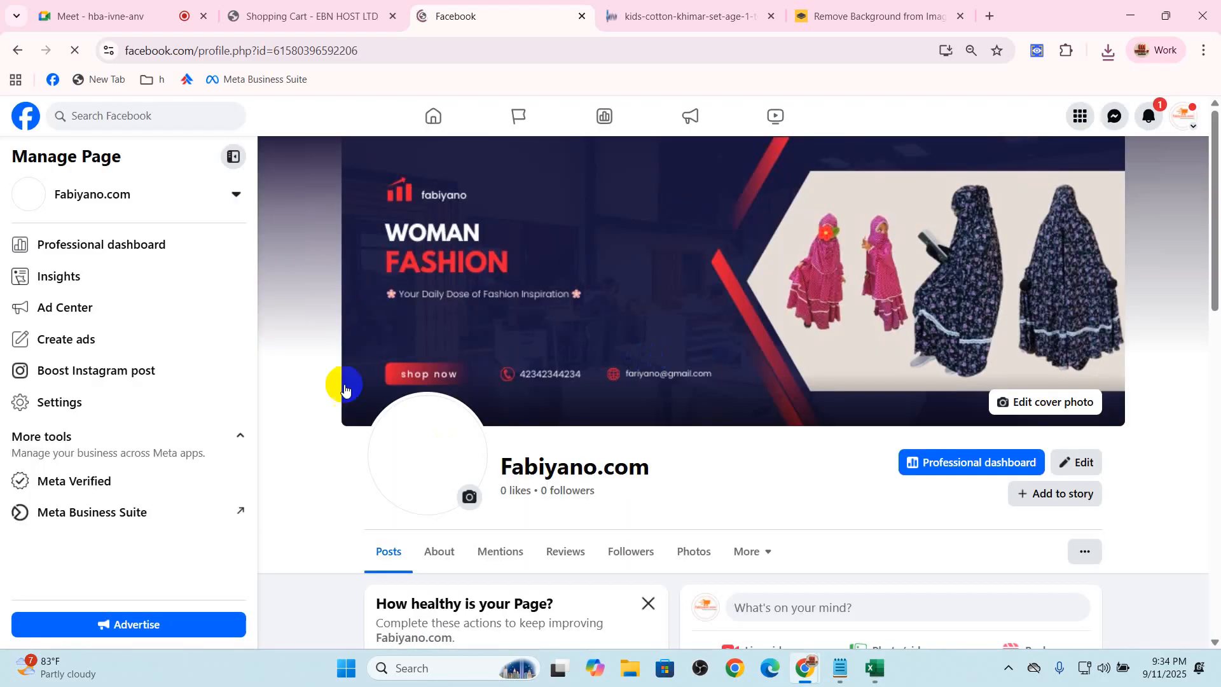
Open the Fabiyano.com Page's action button for editing
{"action": "scroll", "coordinate": [444, 436], "scroll_direction": "down", "scroll_amount": 3}
{"action": "scroll", "coordinate": [912, 337], "scroll_direction": "up", "scroll_amount": 1}
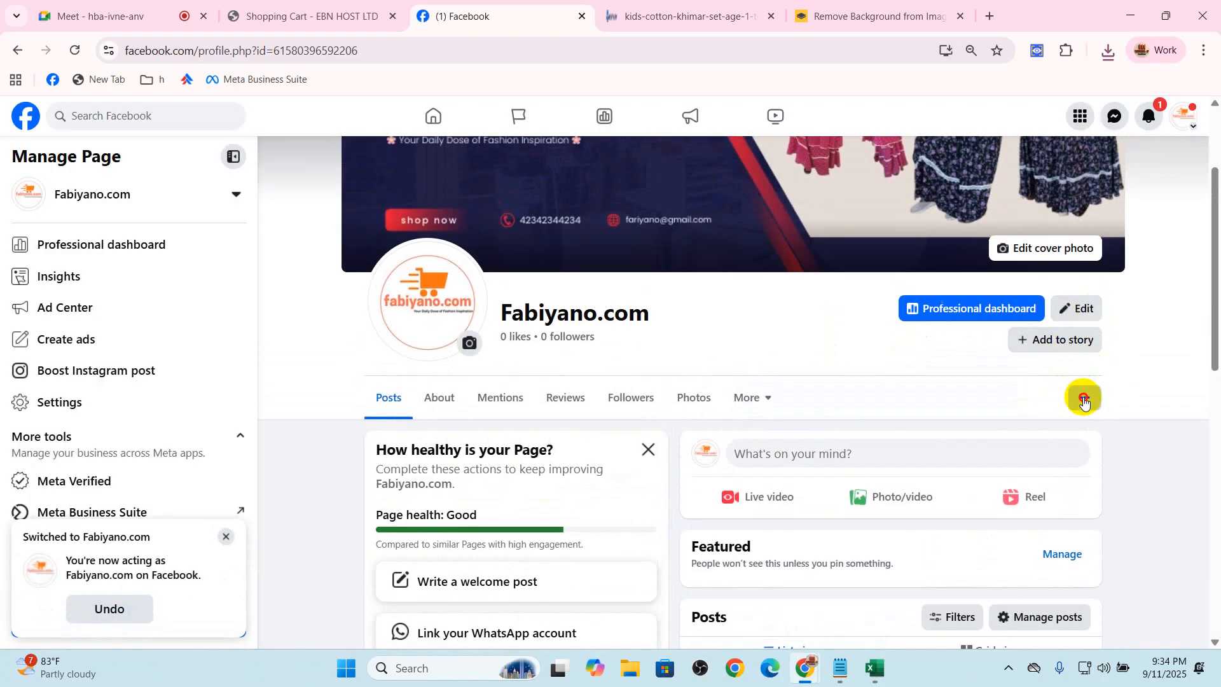
{"action": "left_click", "coordinate": [1084, 397]}
{"action": "scroll", "coordinate": [1079, 509], "scroll_direction": "down", "scroll_amount": 1}
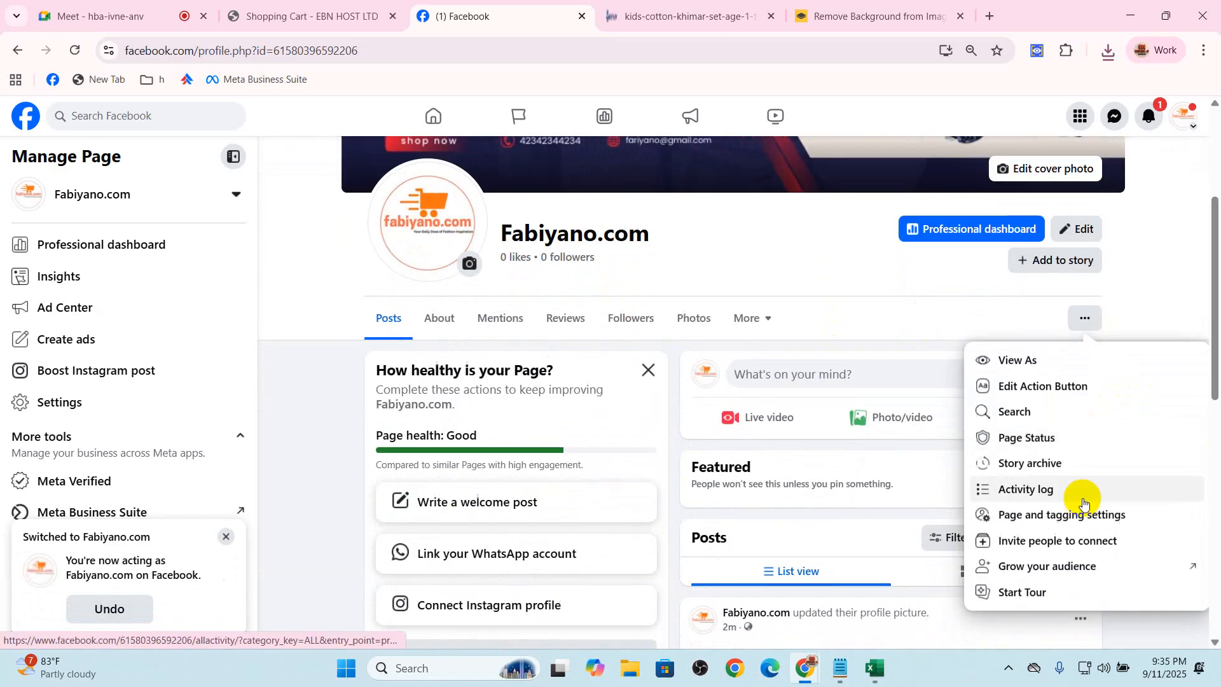
{"action": "left_click", "coordinate": [1083, 317]}
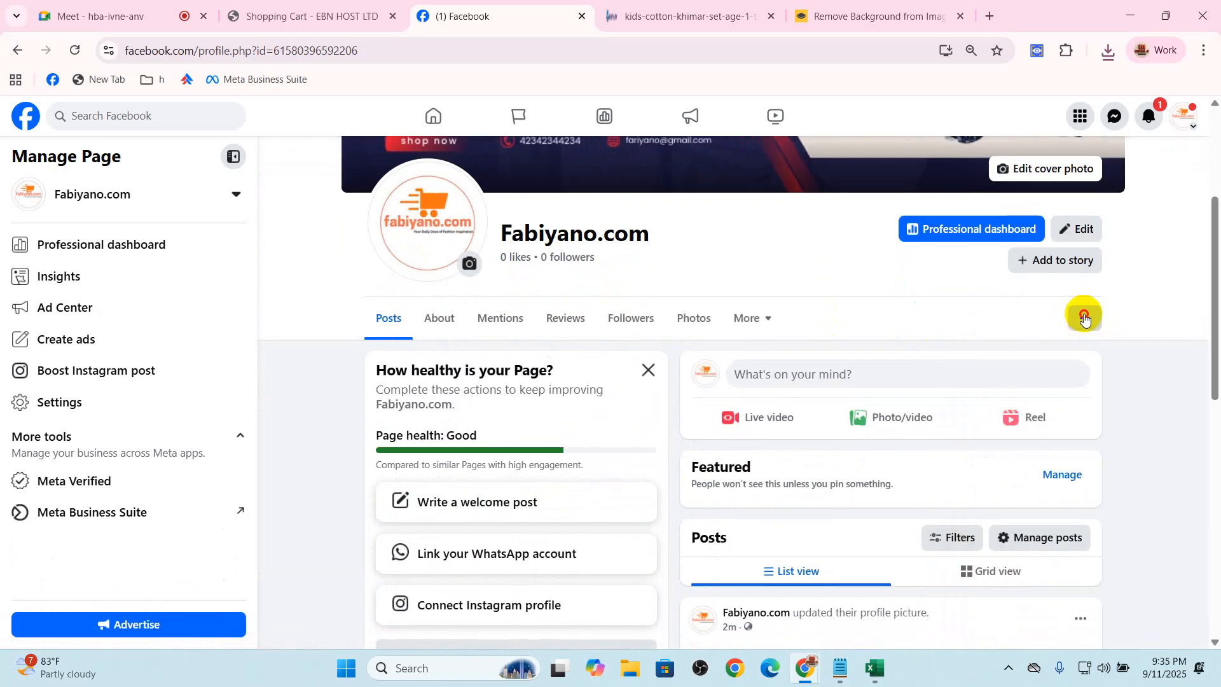
{"action": "left_click", "coordinate": [1082, 317]}
{"action": "left_click", "coordinate": [1039, 385]}
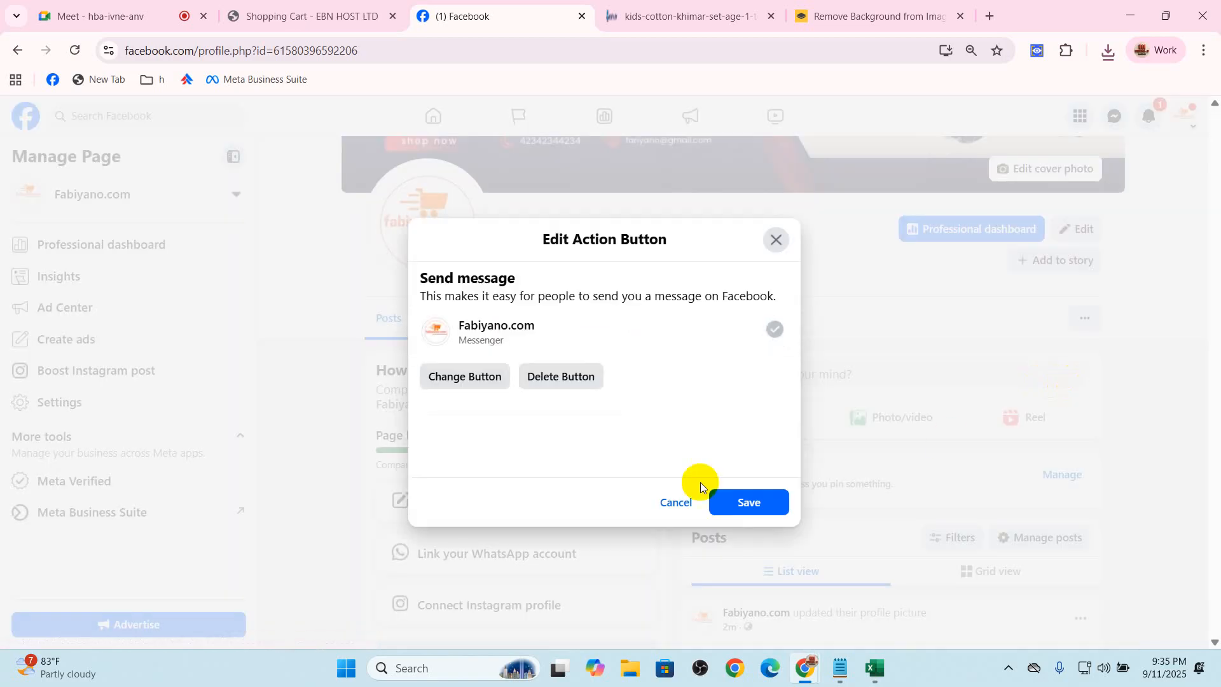
Review the available action button options, keep Send message through Messenger, and save it
{"action": "left_click", "coordinate": [466, 377]}
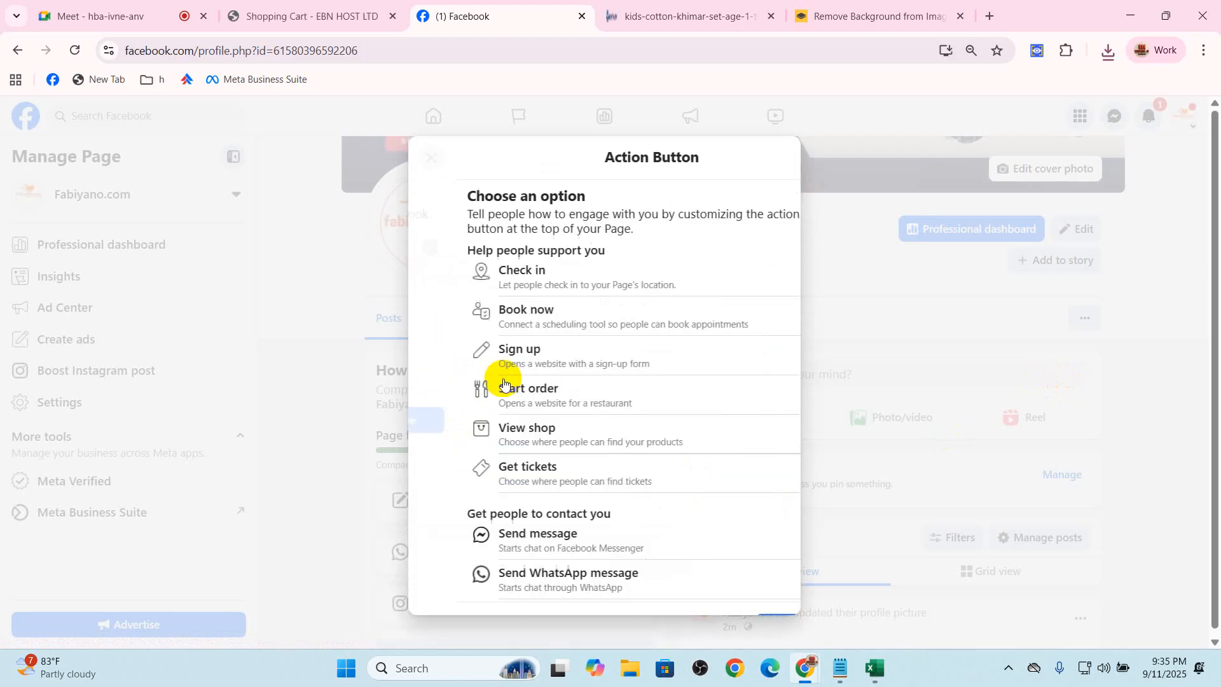
{"action": "scroll", "coordinate": [626, 445], "scroll_direction": "down", "scroll_amount": 1}
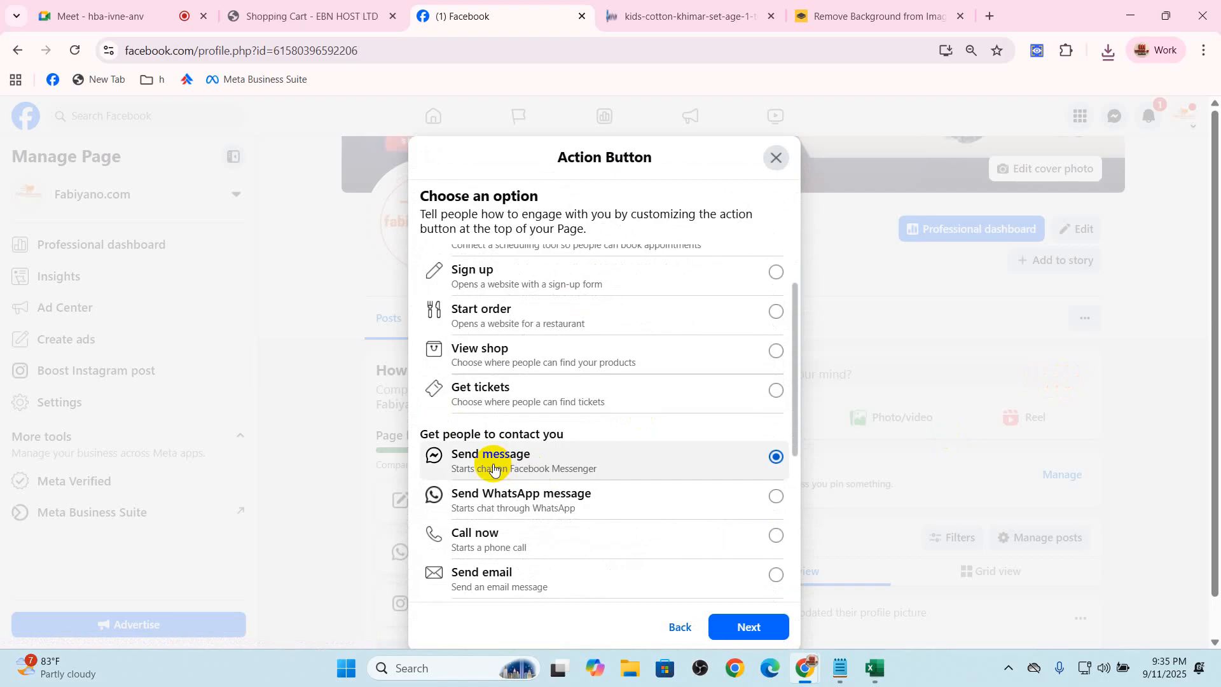
{"action": "scroll", "coordinate": [494, 469], "scroll_direction": "down", "scroll_amount": 5}
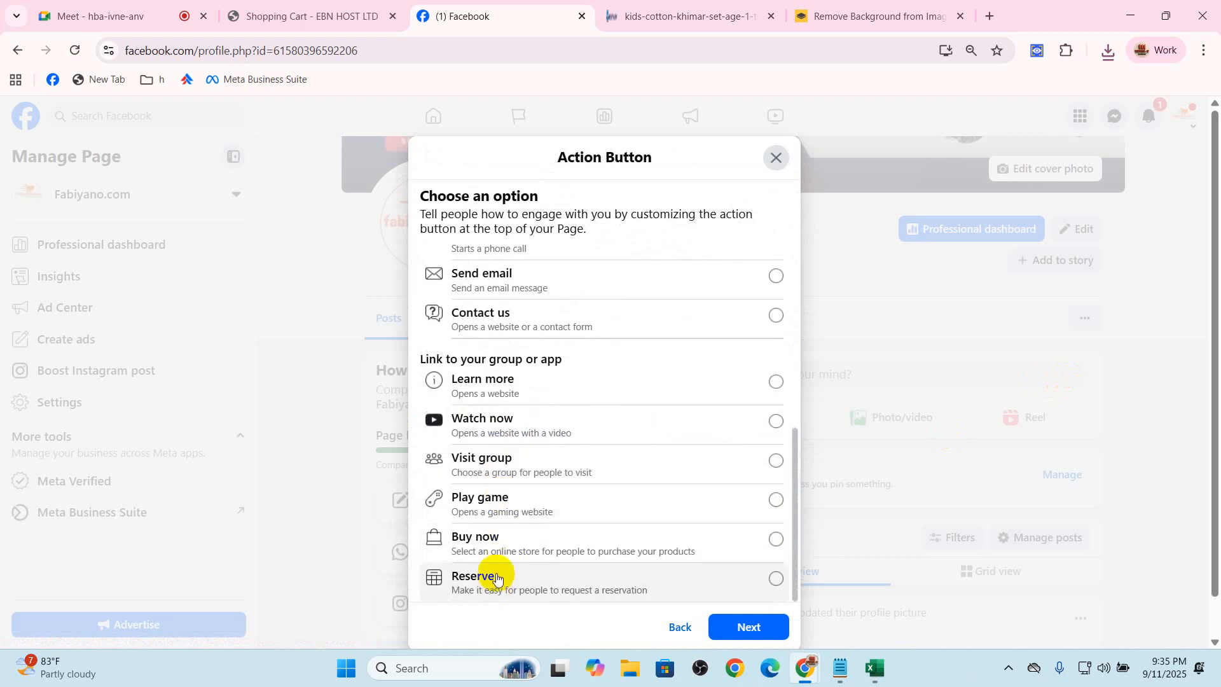
{"action": "scroll", "coordinate": [563, 375], "scroll_direction": "up", "scroll_amount": 4}
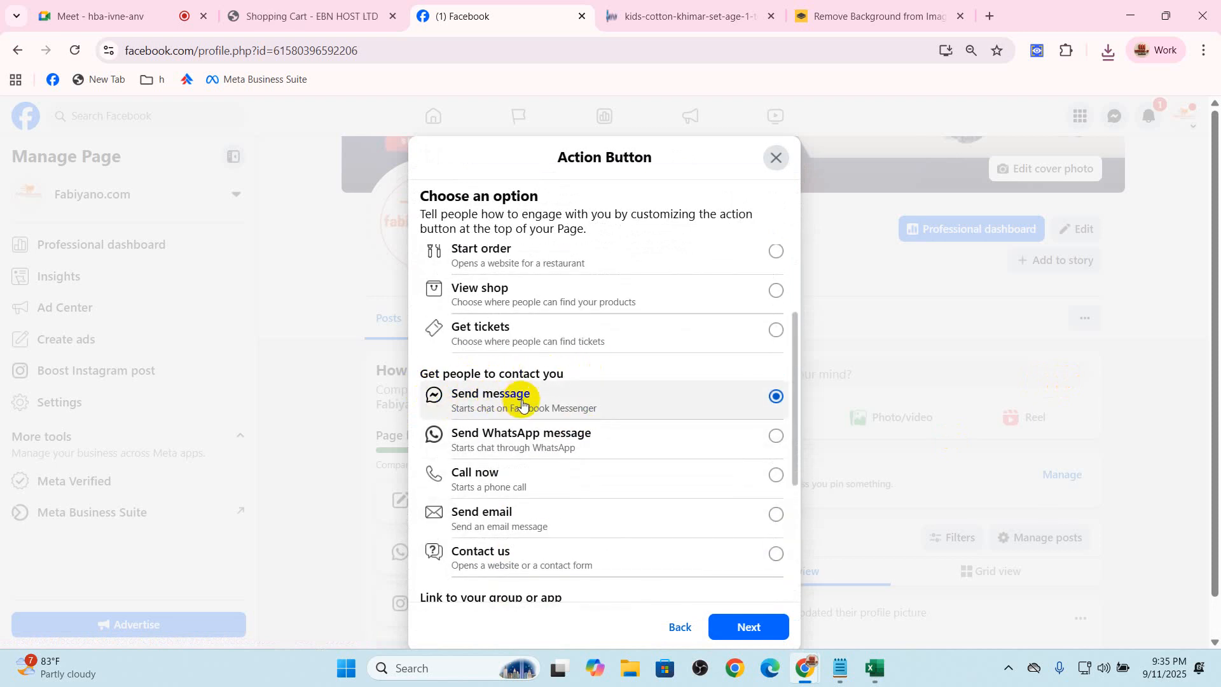
{"action": "left_click", "coordinate": [750, 625]}
{"action": "left_click", "coordinate": [749, 505]}
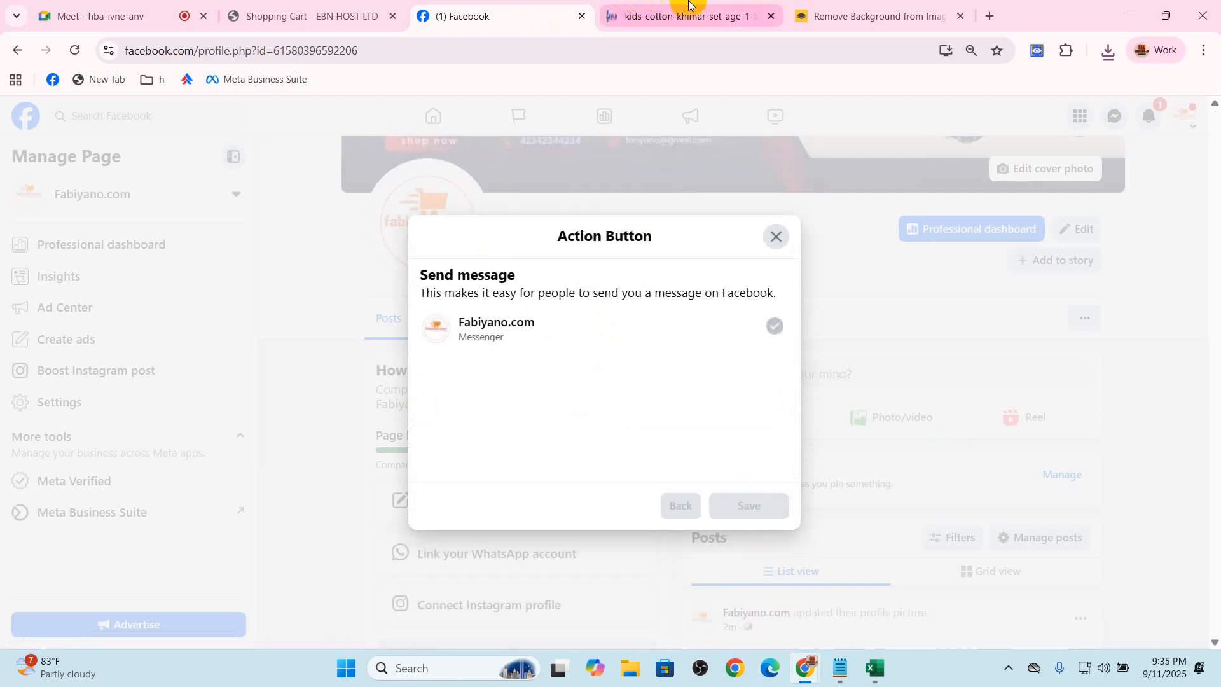
Browse the Droploo shop and examine the Kids Cotton Khimar Set product pages KCK107, KCK104 and KCK103
{"action": "left_click", "coordinate": [731, 16]}
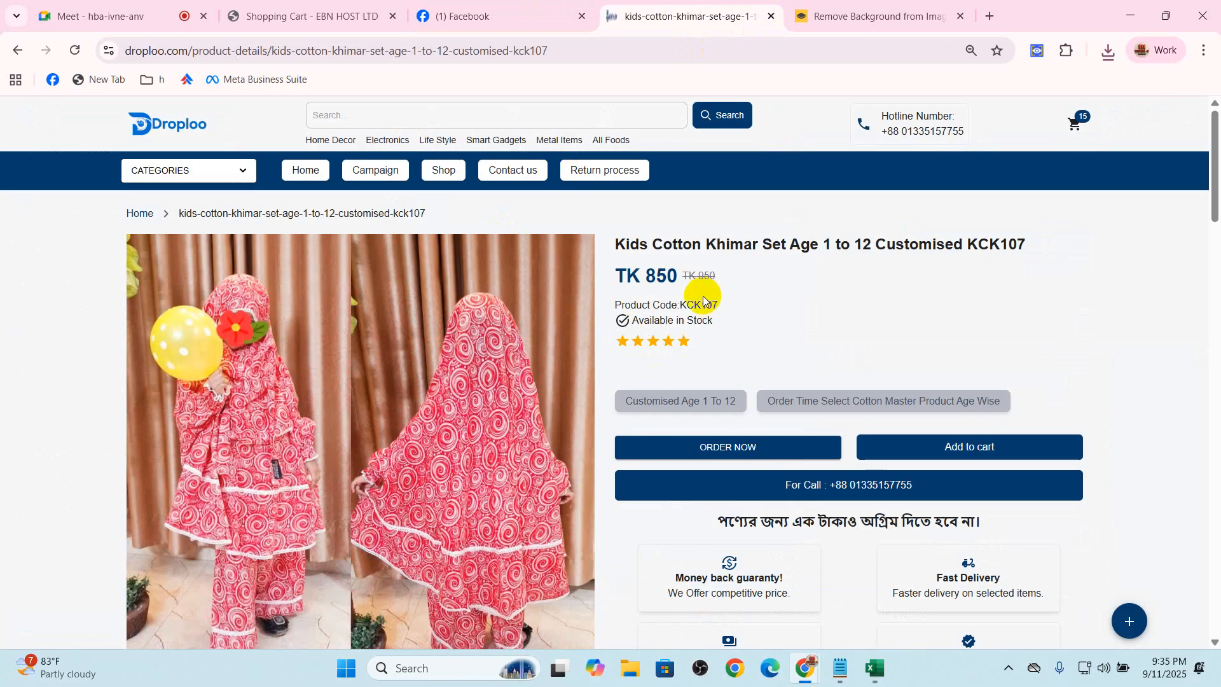
{"action": "scroll", "coordinate": [703, 295], "scroll_direction": "down", "scroll_amount": 1}
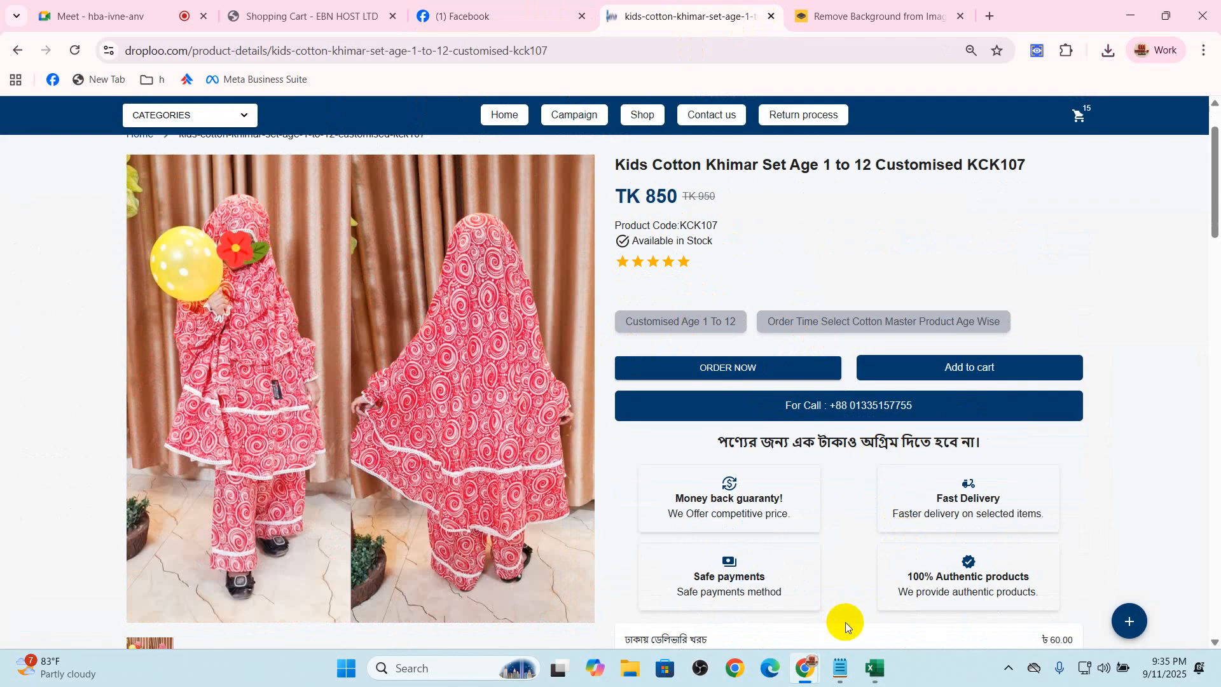
{"action": "left_click", "coordinate": [890, 374]}
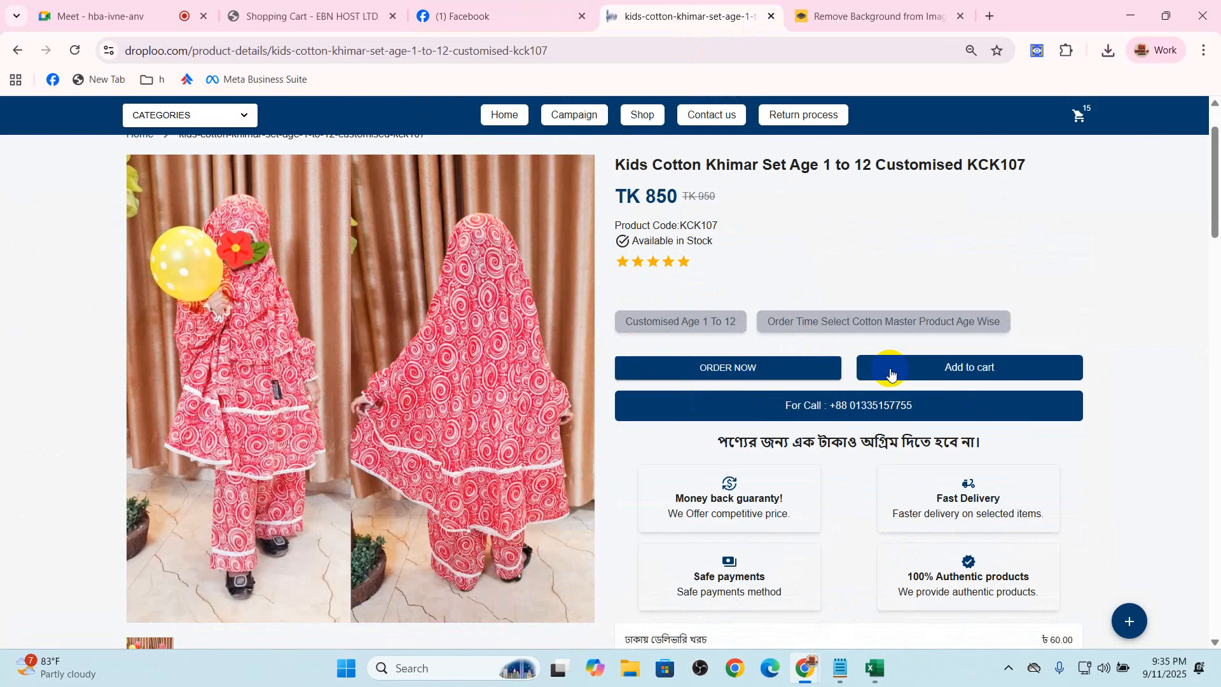
{"action": "left_click", "coordinate": [642, 115]}
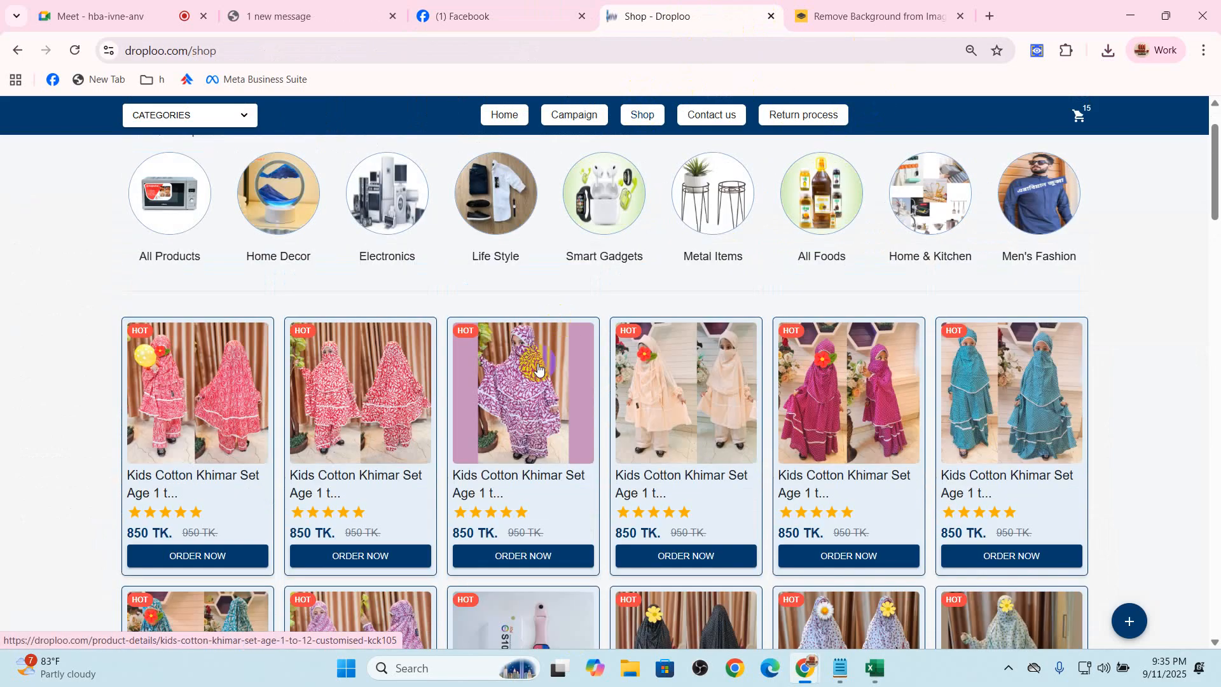
{"action": "left_click", "coordinate": [677, 386]}
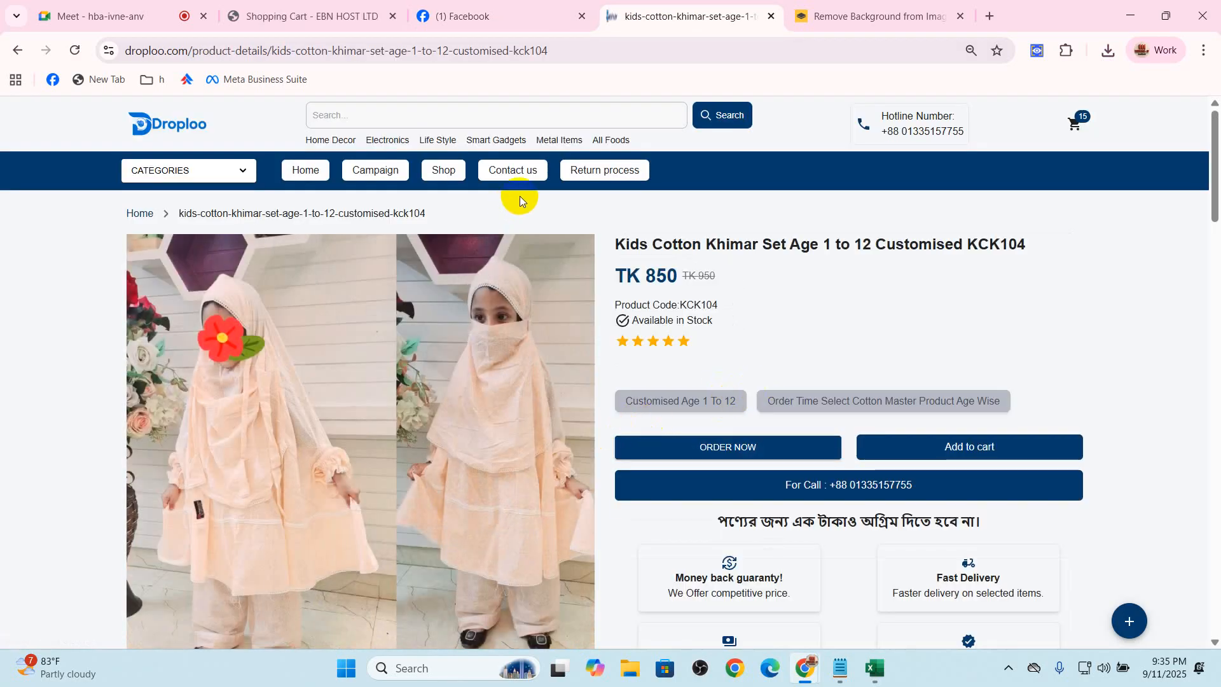
{"action": "left_click", "coordinate": [444, 169]}
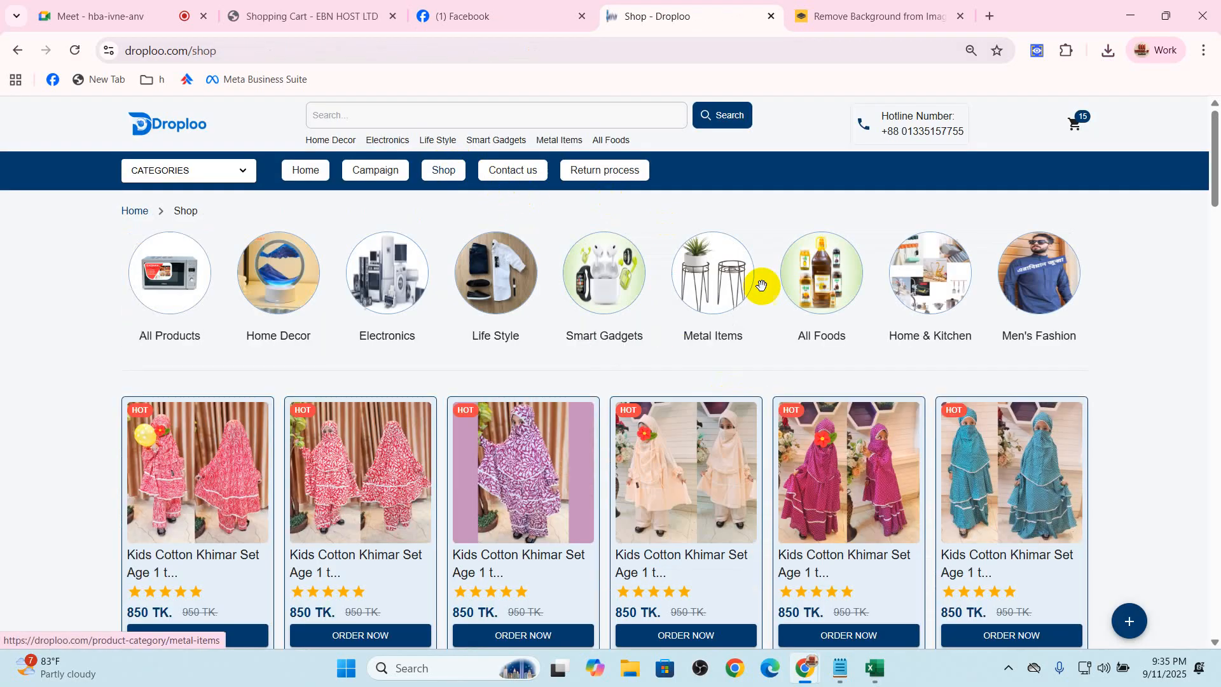
{"action": "left_click", "coordinate": [879, 459]}
{"action": "scroll", "coordinate": [800, 445], "scroll_direction": "down", "scroll_amount": 1}
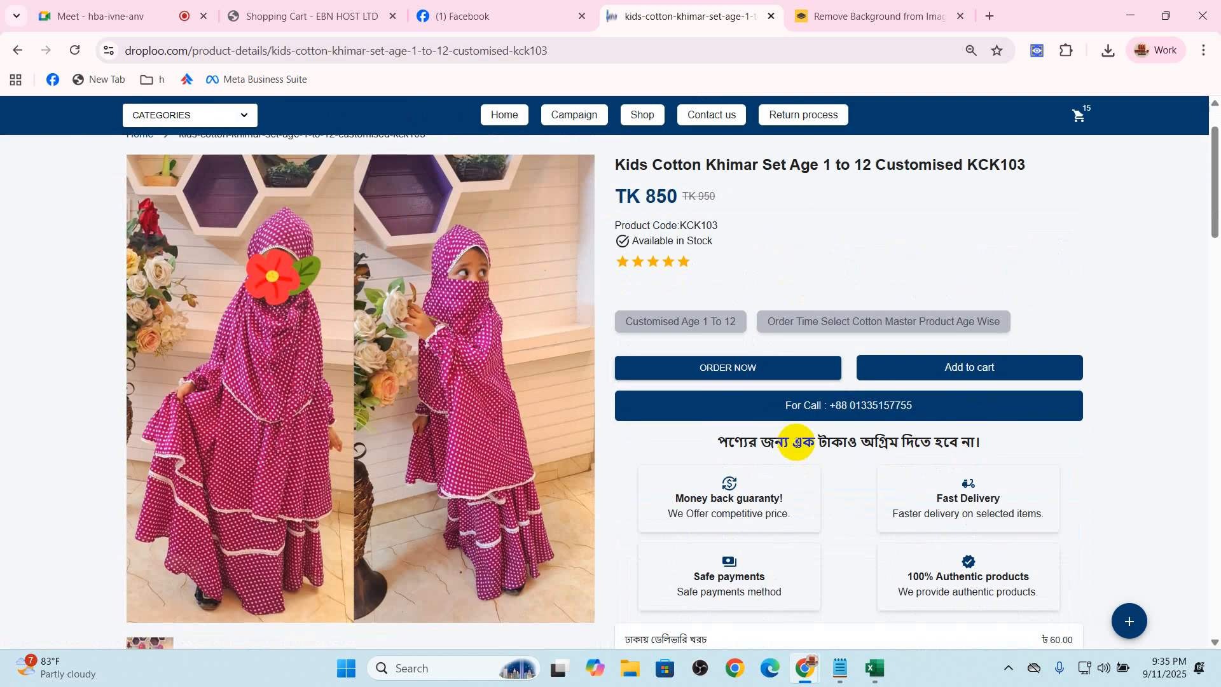
Switch to the Google Meet call, briefly allow contributors to turn on their microphones, and disallow it again
{"action": "left_click", "coordinate": [102, 16]}
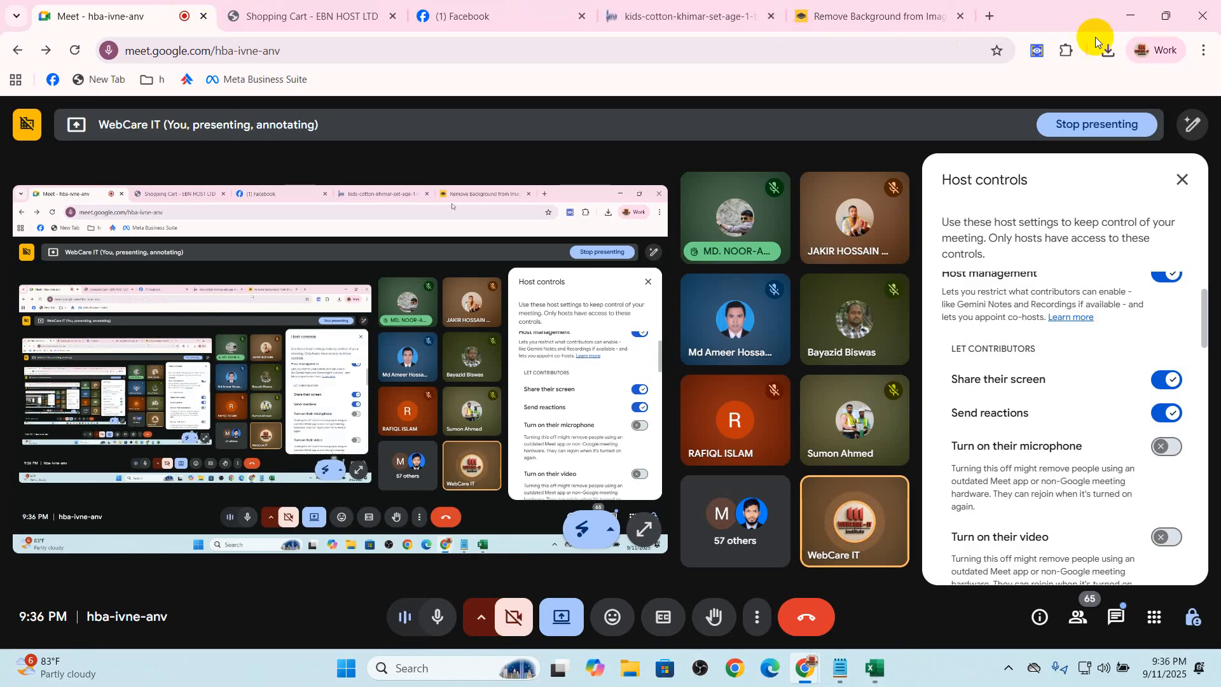
{"action": "left_click", "coordinate": [1171, 447]}
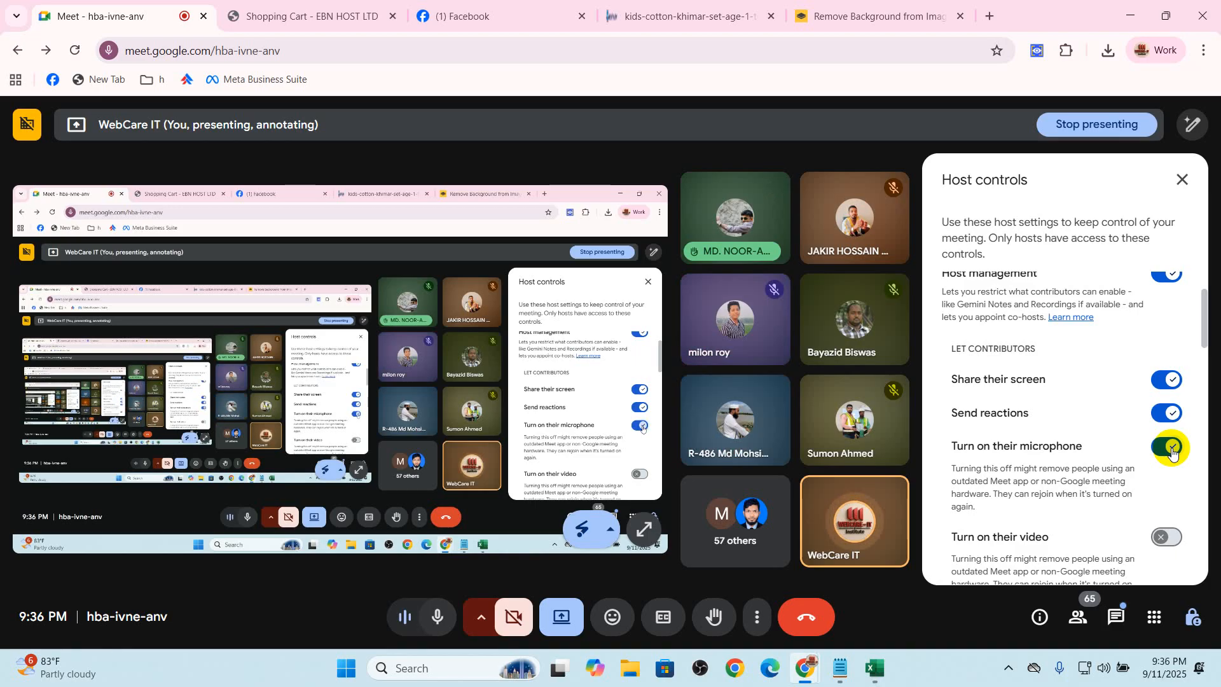
{"action": "left_click", "coordinate": [1172, 452]}
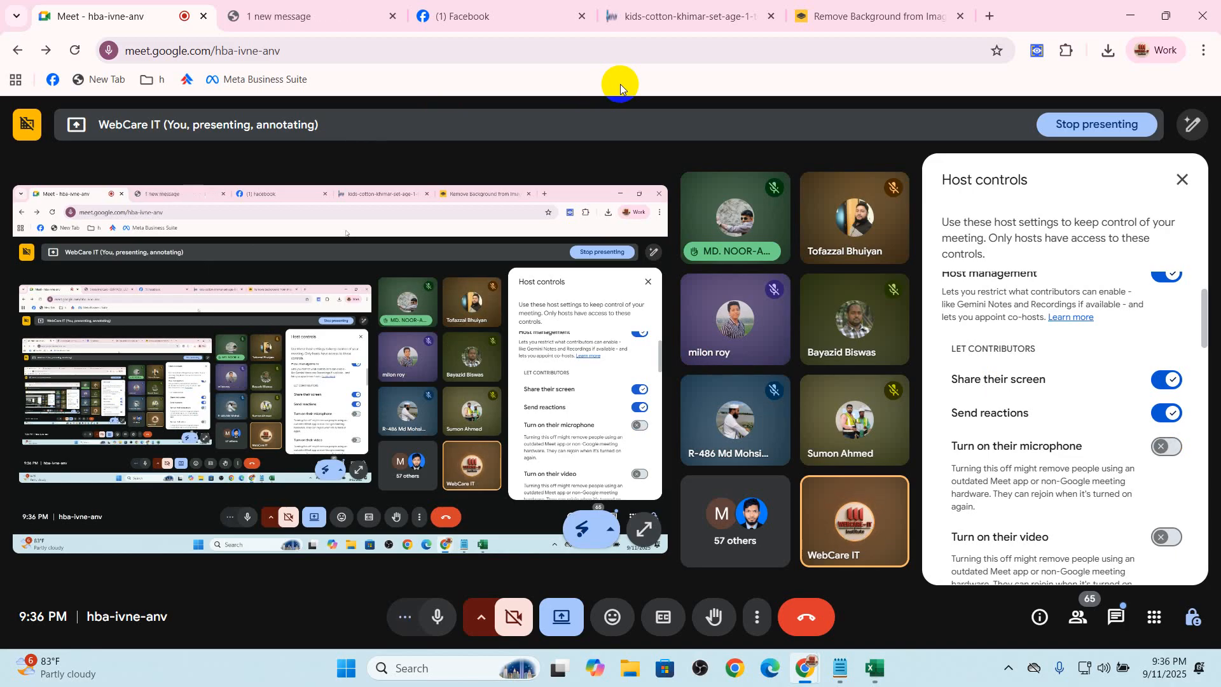
Return to the Facebook Page and highlight the Fabiyano.com Page name and the likes and followers line beneath it
{"action": "left_click", "coordinate": [478, 5]}
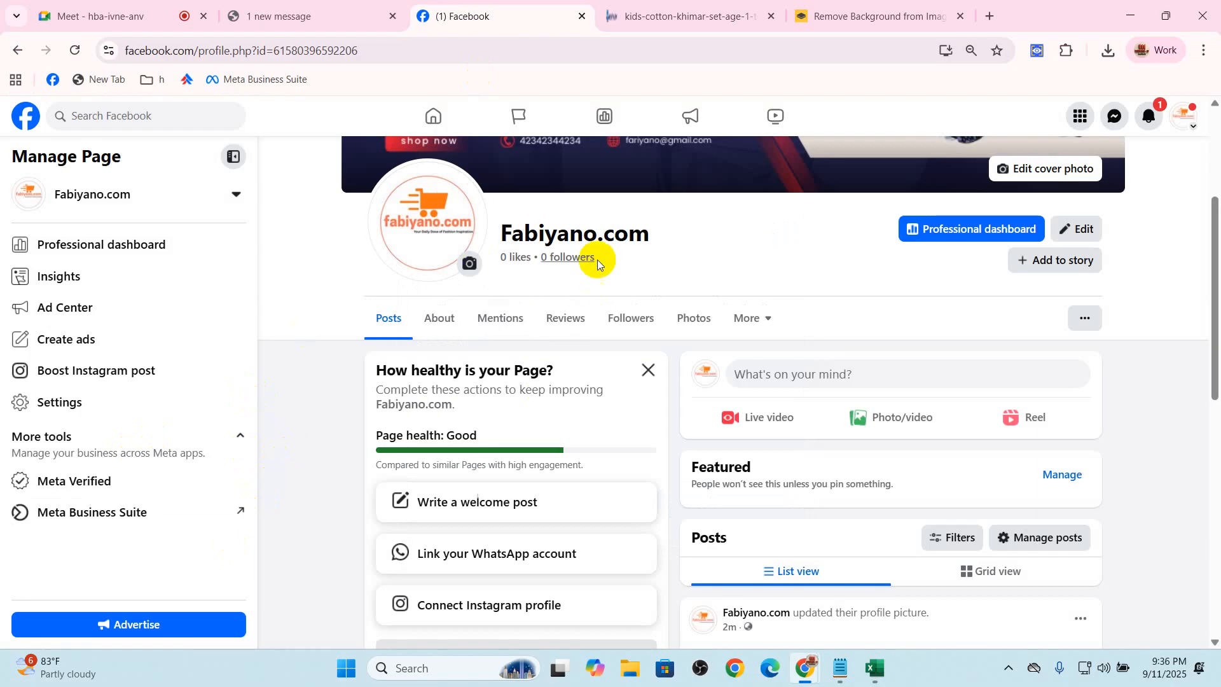
{"action": "scroll", "coordinate": [632, 318], "scroll_direction": "up", "scroll_amount": 3}
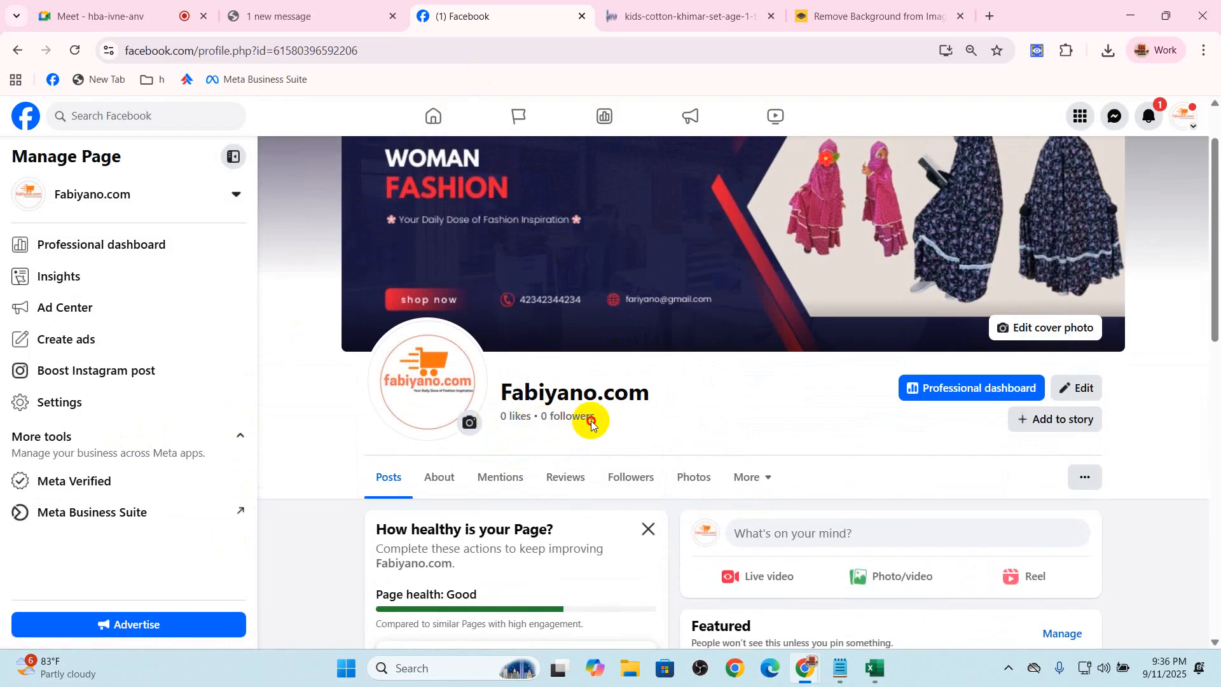
{"action": "left_click_drag", "start_coordinate": [613, 422], "coordinate": [464, 395]}
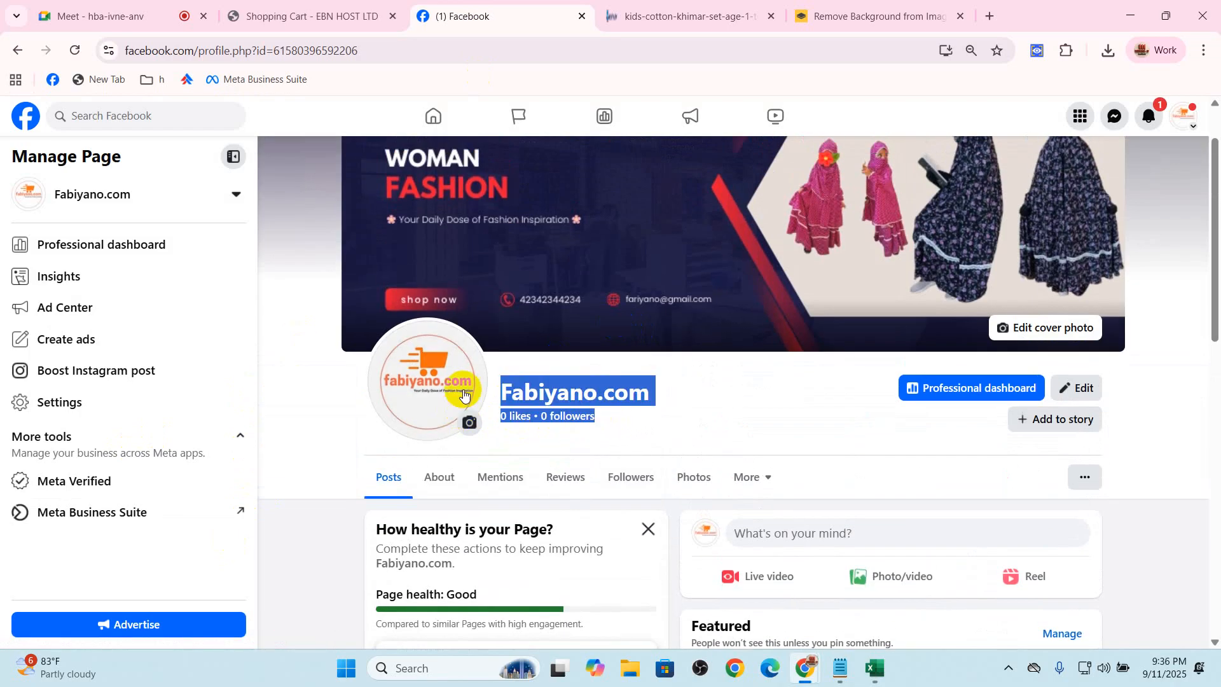
{"action": "left_click", "coordinate": [650, 437]}
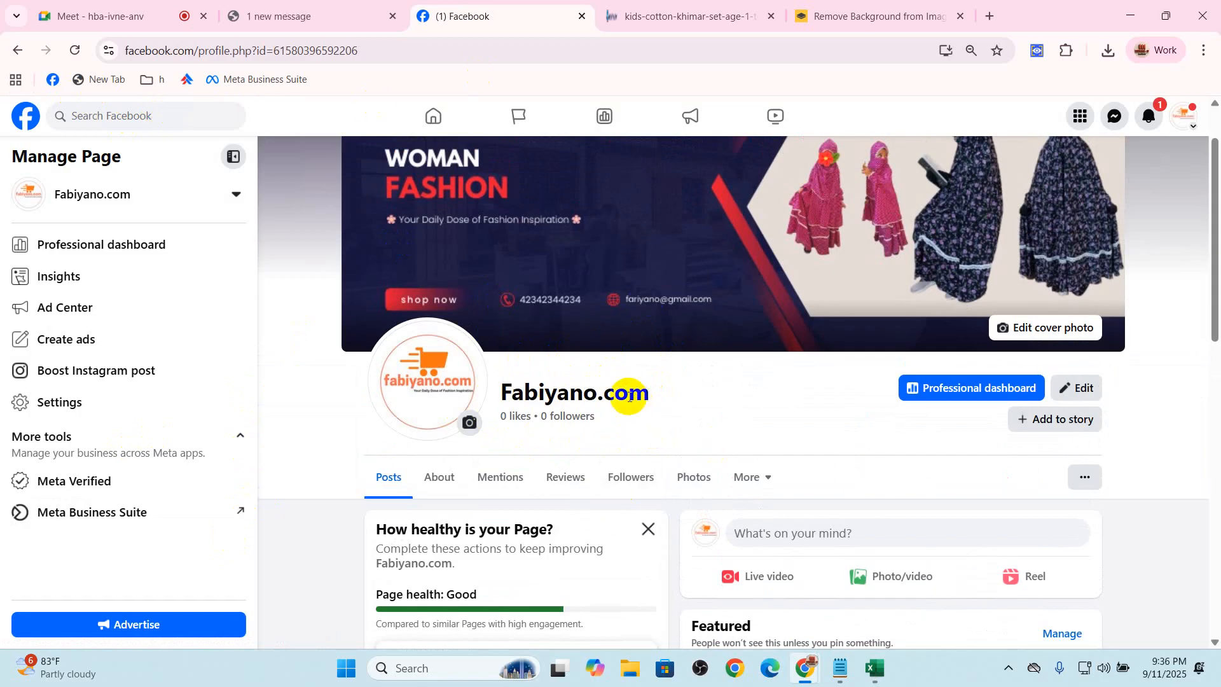
{"action": "left_click_drag", "start_coordinate": [496, 390], "coordinate": [669, 399]}
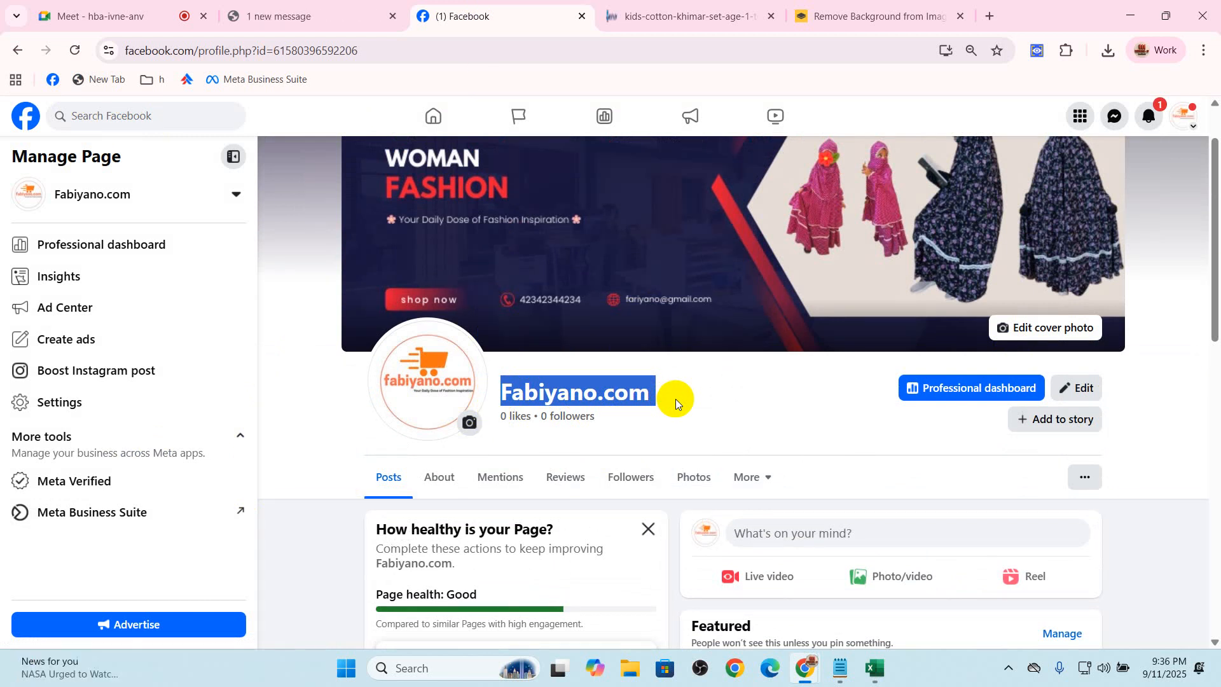
{"action": "left_click", "coordinate": [498, 392]}
{"action": "left_click_drag", "start_coordinate": [498, 393], "coordinate": [684, 396]}
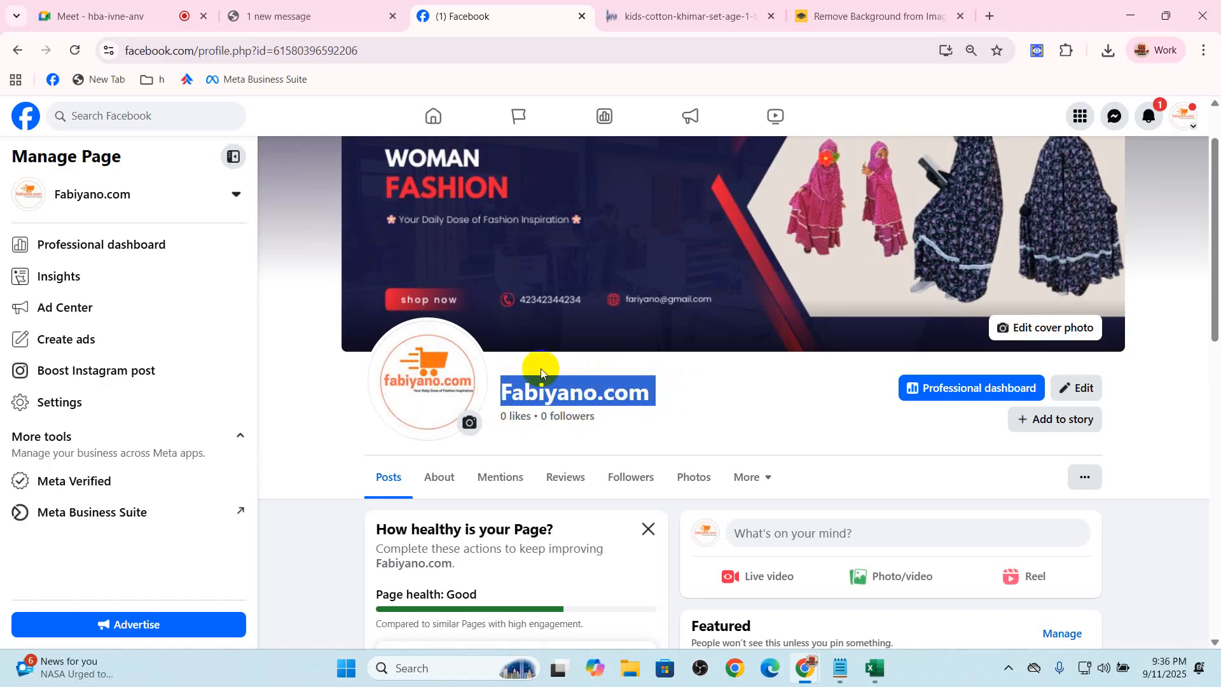
{"action": "left_click_drag", "start_coordinate": [499, 389], "coordinate": [676, 399]}
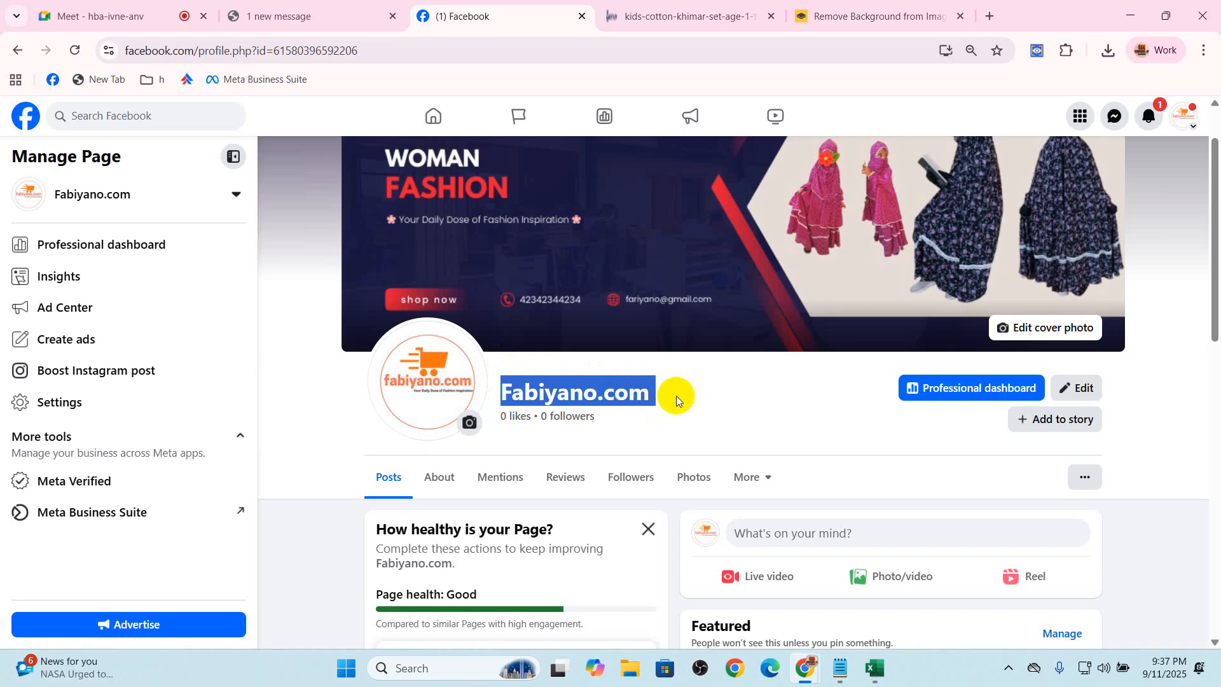
Look over the Page's header and posts area, highlighting the Fabiyano.com Page name again
{"action": "scroll", "coordinate": [921, 442], "scroll_direction": "down", "scroll_amount": 3}
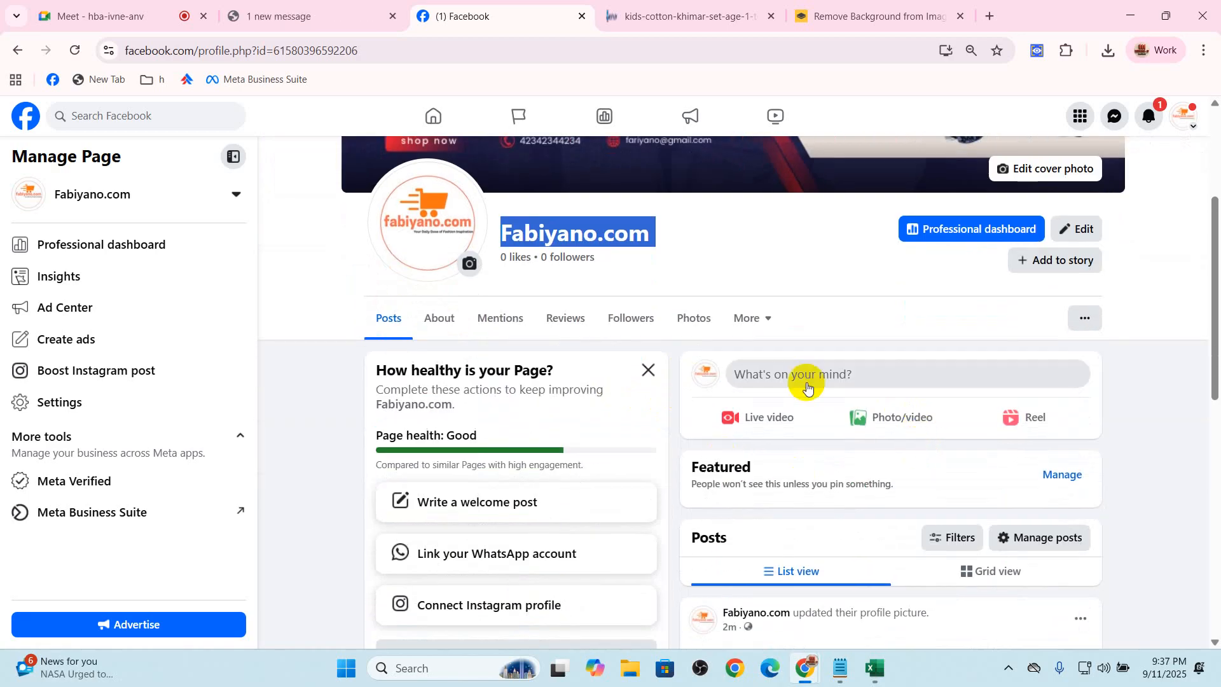
{"action": "left_click", "coordinate": [597, 233]}
{"action": "double_click", "coordinate": [594, 234]}
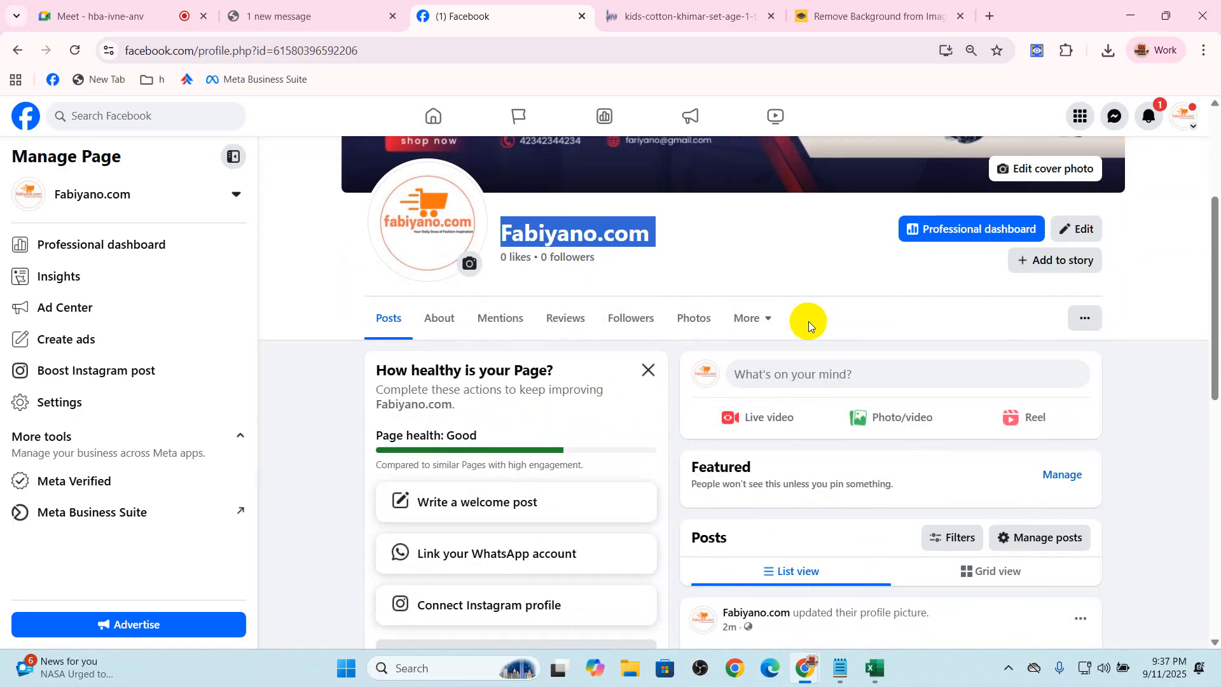
{"action": "scroll", "coordinate": [814, 245], "scroll_direction": "up", "scroll_amount": 3}
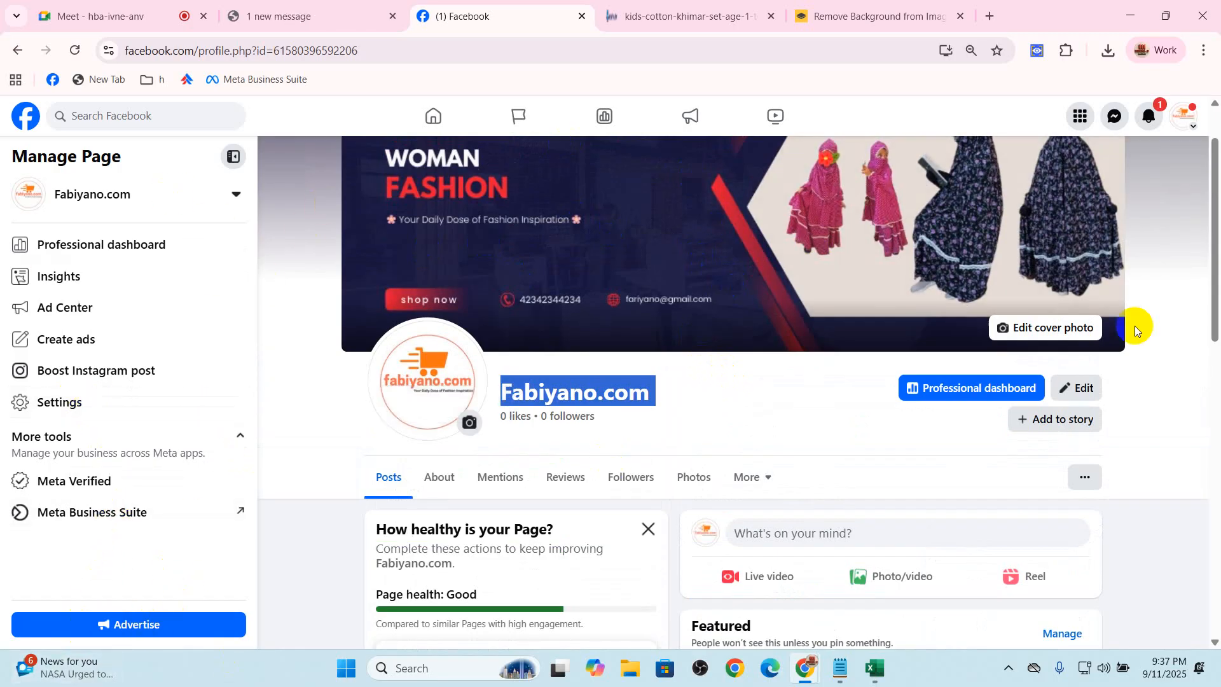
Try to invite people to connect with the Page, and dismiss the profile switch request
{"action": "left_click", "coordinate": [1084, 478]}
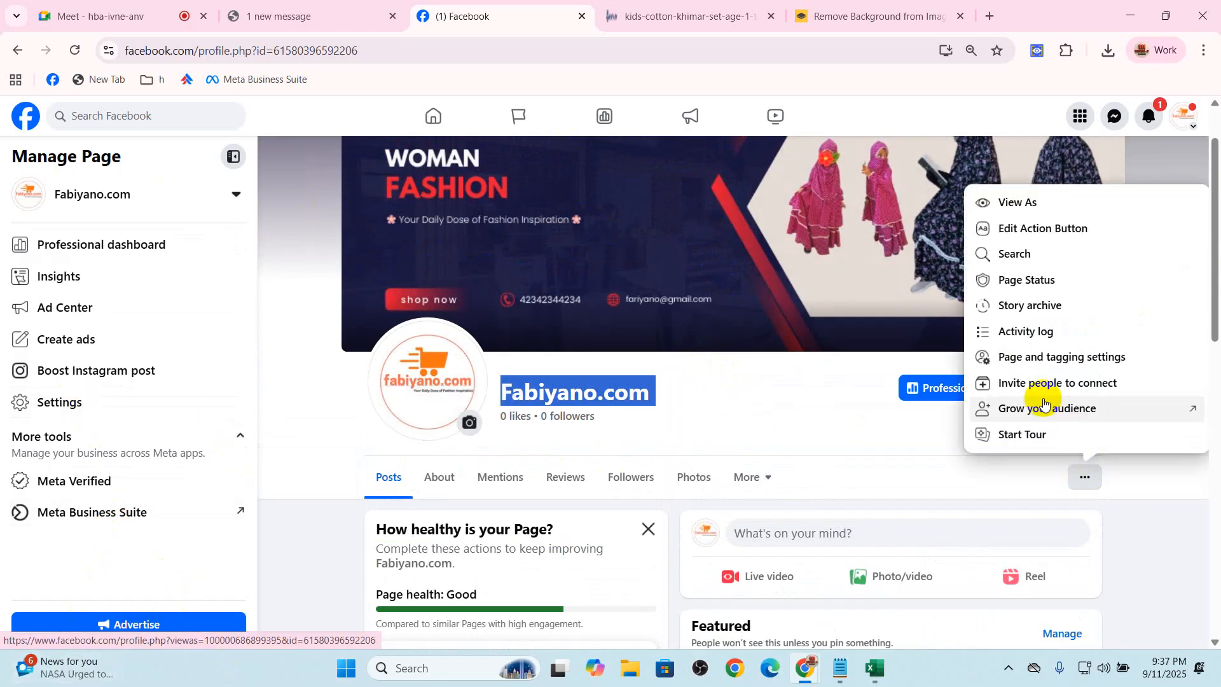
{"action": "left_click", "coordinate": [1083, 478]}
{"action": "left_click", "coordinate": [1083, 480]}
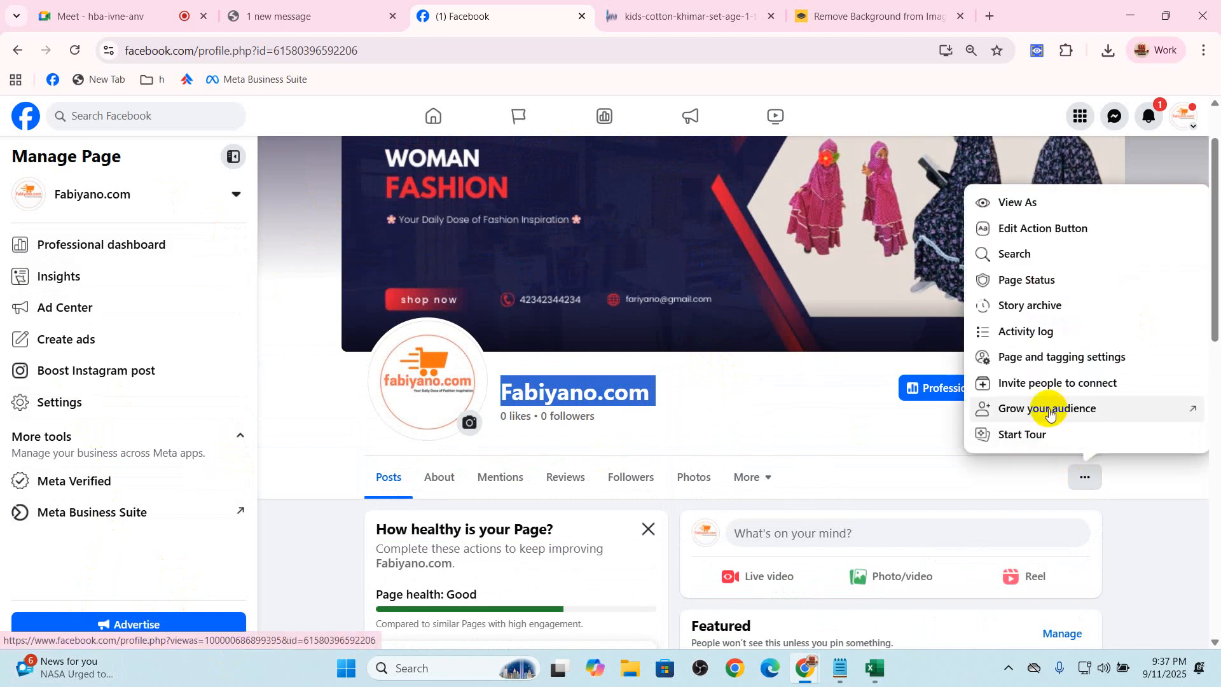
{"action": "left_click", "coordinate": [1044, 384]}
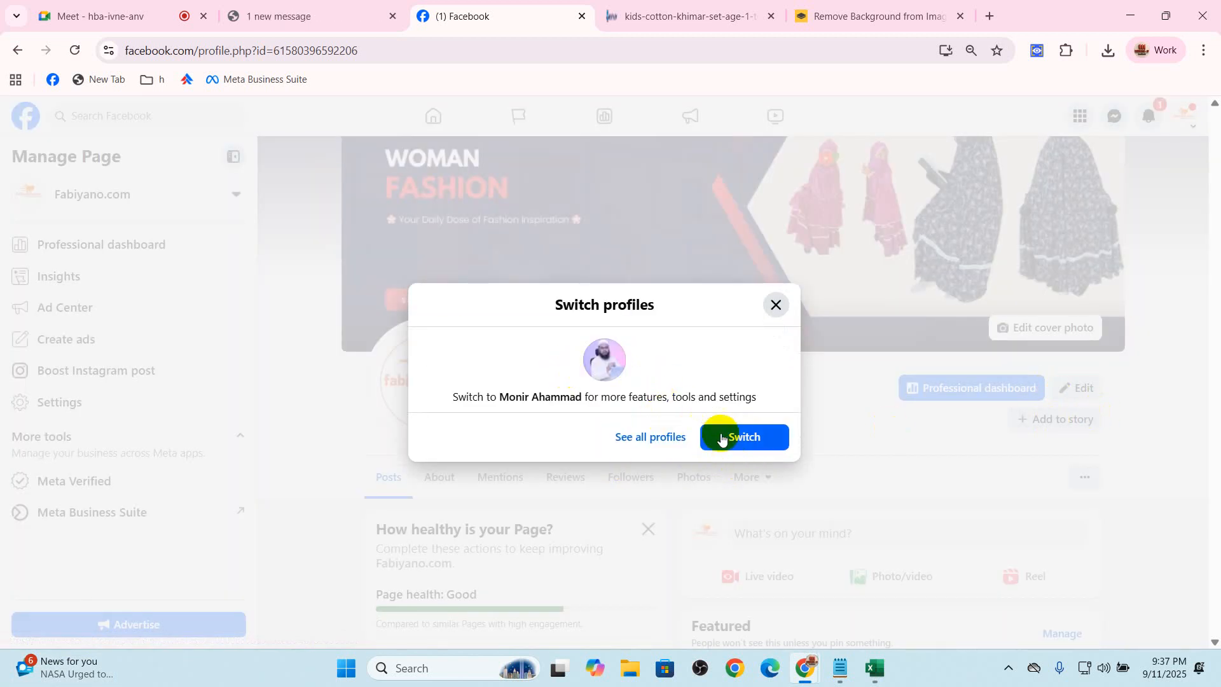
{"action": "left_click", "coordinate": [775, 305]}
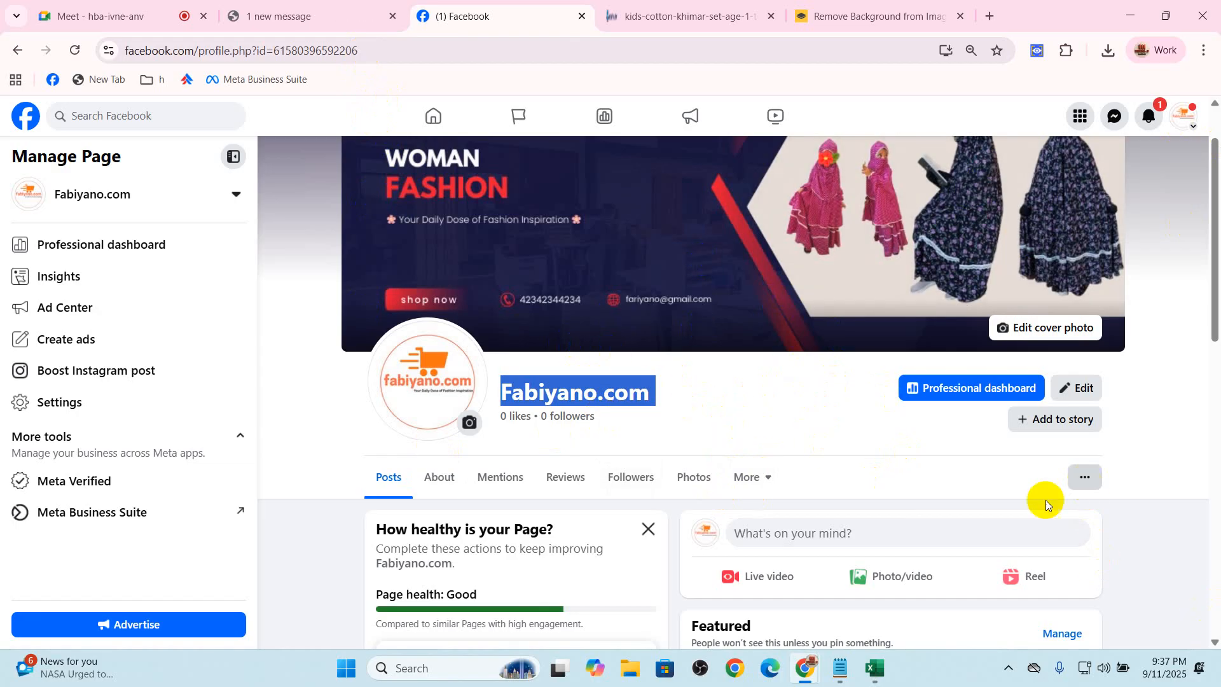
Check the Google Meet call, switch to the Droploo site and browse the products in its Shop
{"action": "scroll", "coordinate": [782, 463], "scroll_direction": "down", "scroll_amount": 3}
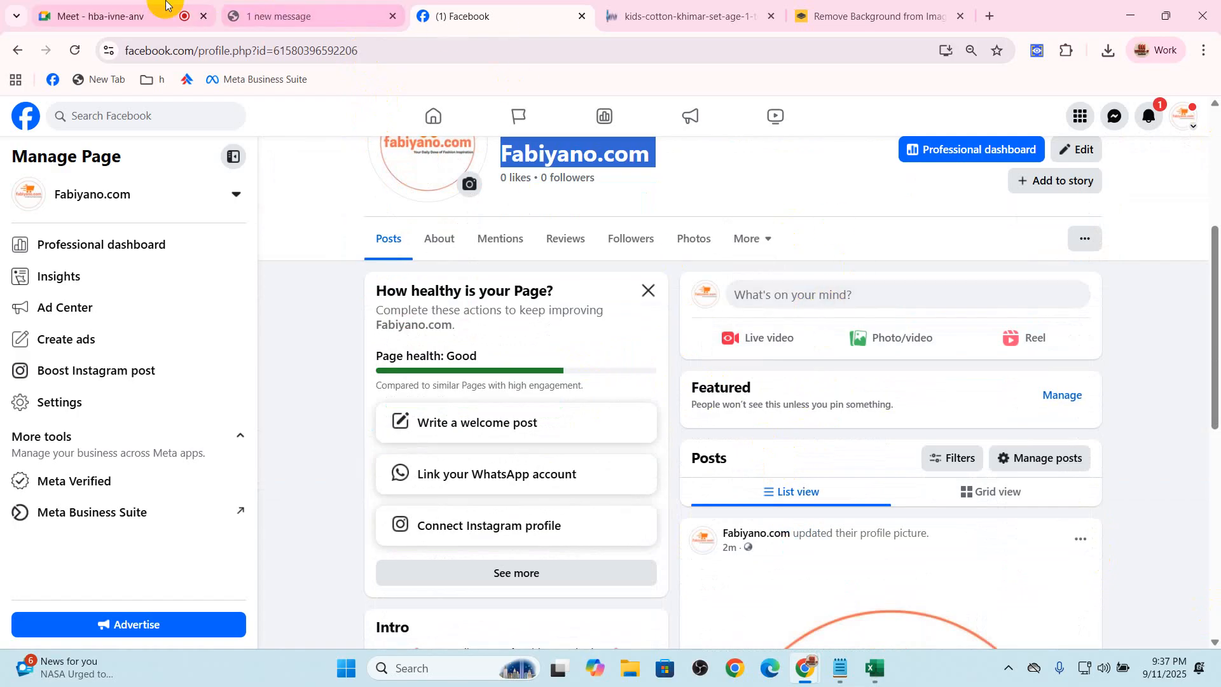
{"action": "left_click", "coordinate": [210, 5]}
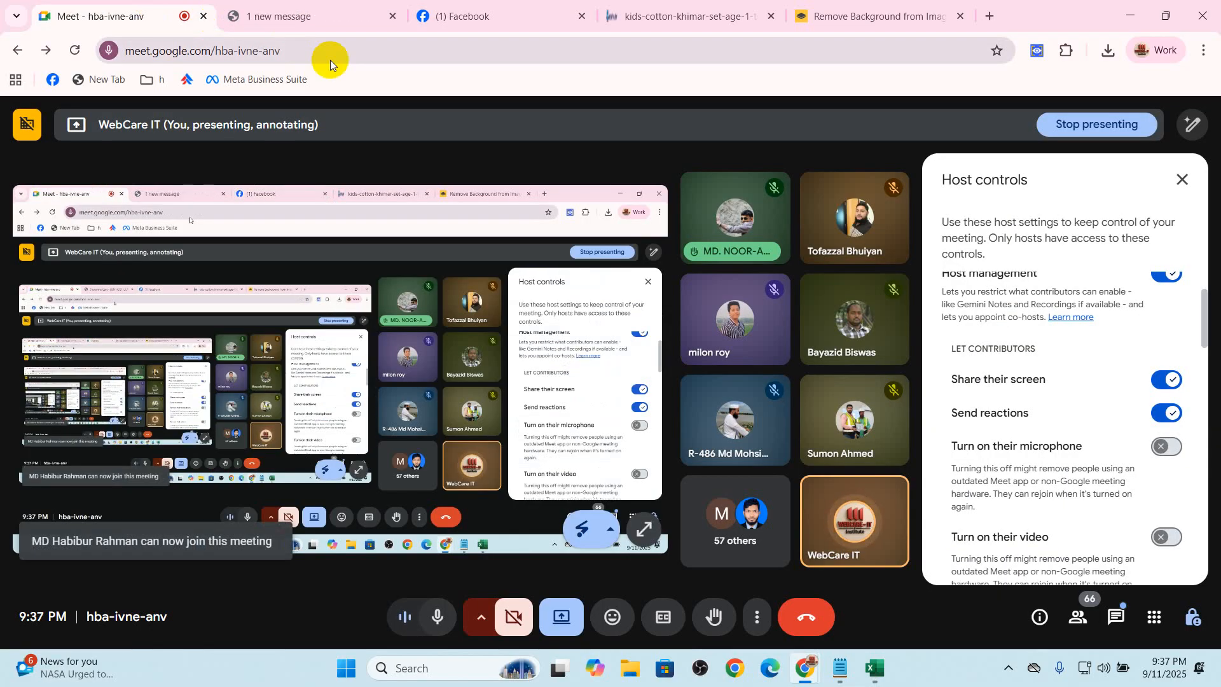
{"action": "left_click", "coordinate": [687, 16]}
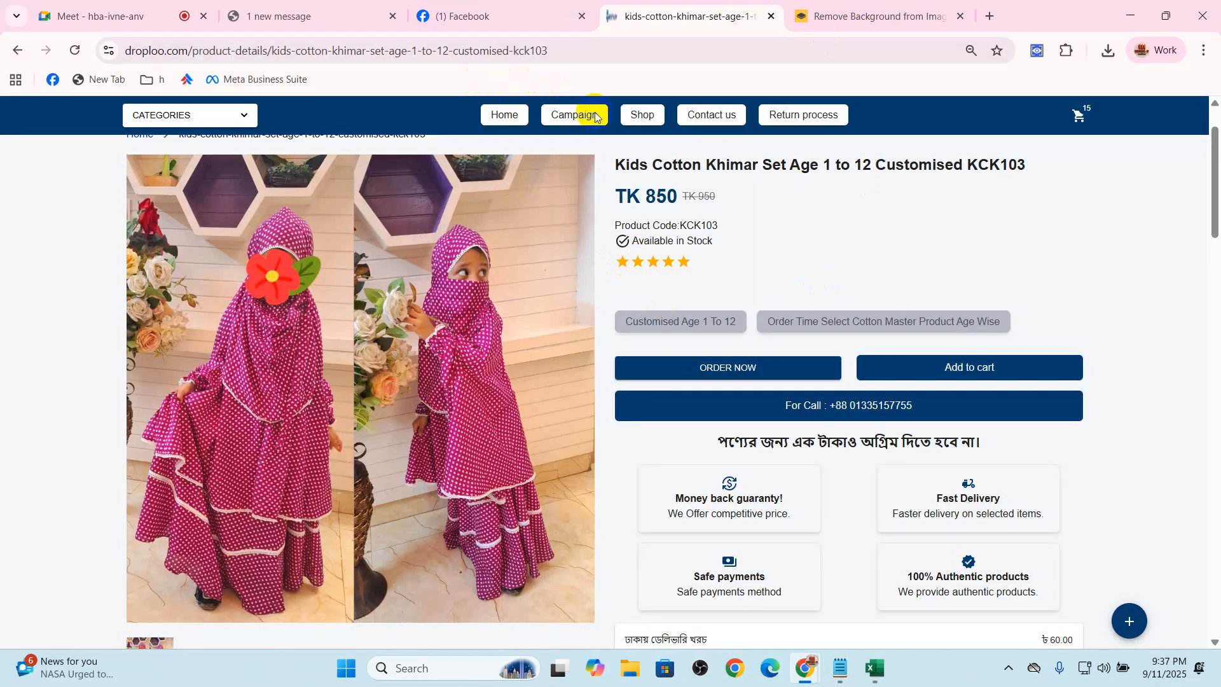
{"action": "left_click", "coordinate": [642, 114]}
{"action": "scroll", "coordinate": [747, 481], "scroll_direction": "down", "scroll_amount": 3}
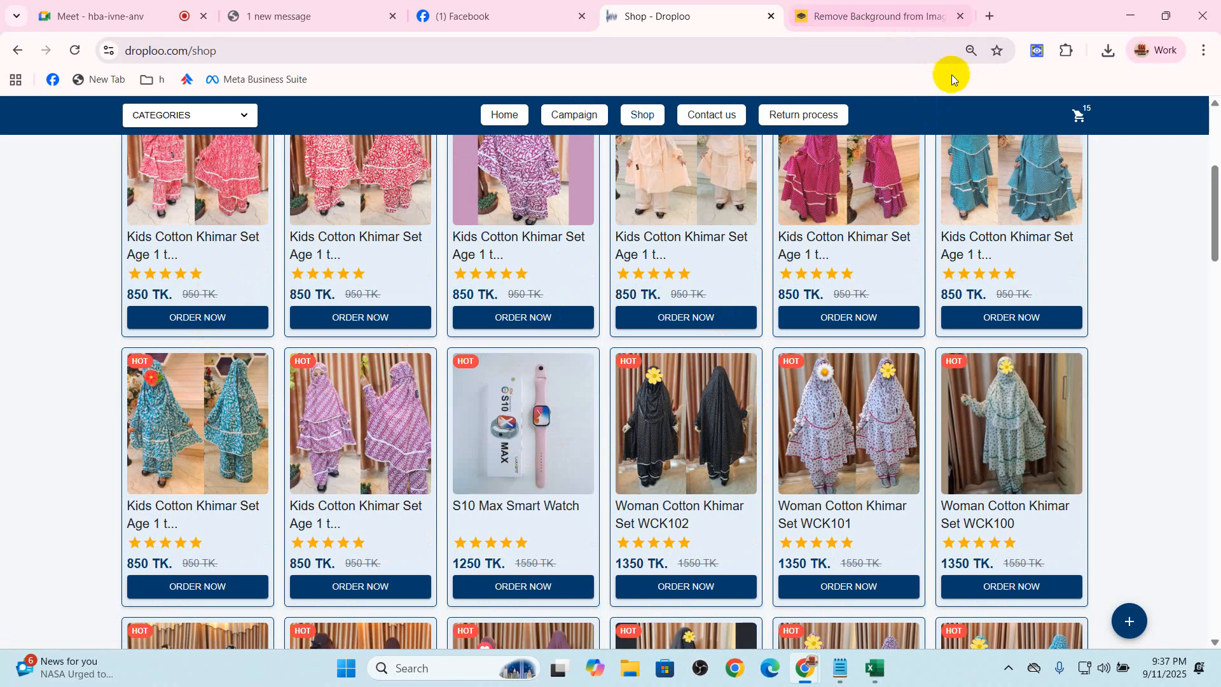
{"action": "scroll", "coordinate": [1138, 244], "scroll_direction": "up", "scroll_amount": 5}
Open Google Drive in a new browser tab and browse the product folders inside the Droploo product raw image folder
{"action": "left_click", "coordinate": [989, 16]}
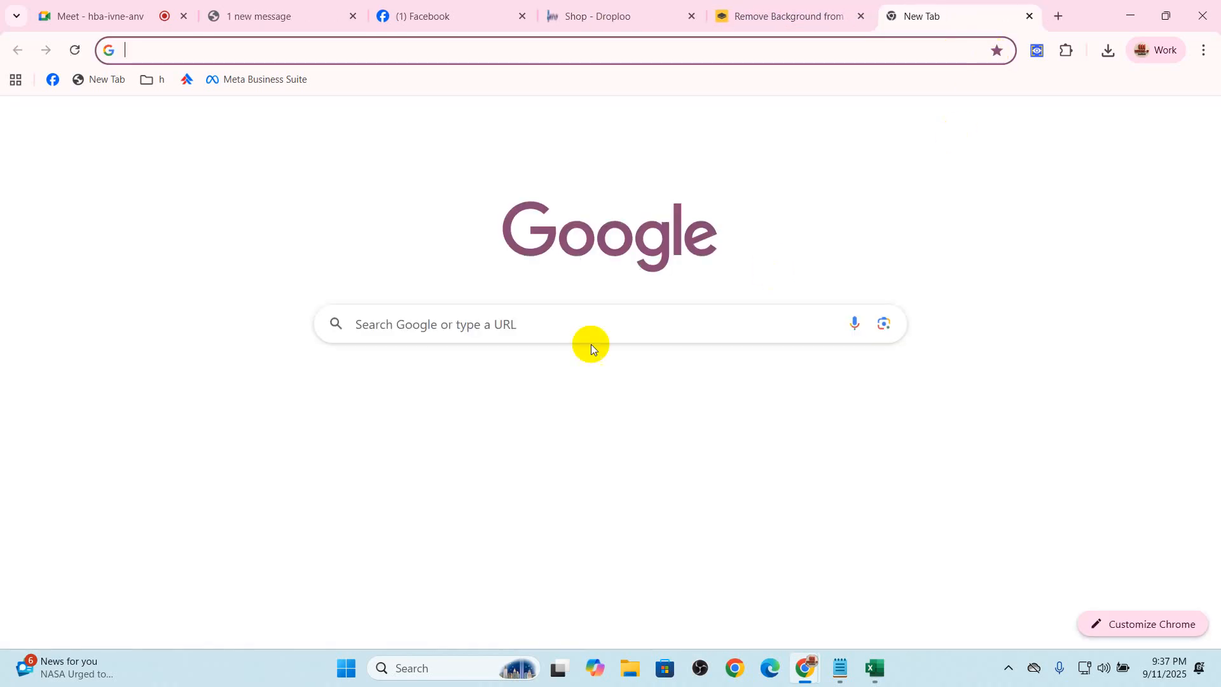
{"action": "left_click", "coordinate": [1144, 122]}
{"action": "left_click", "coordinate": [1057, 348]}
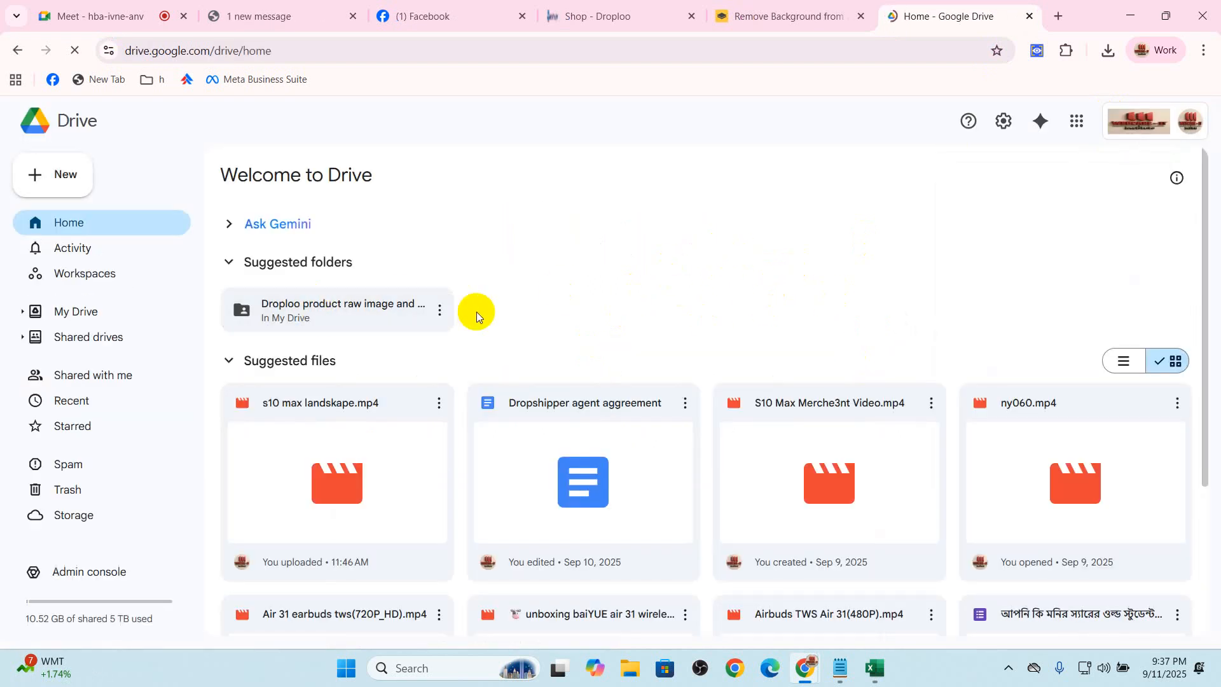
{"action": "left_click", "coordinate": [475, 312]}
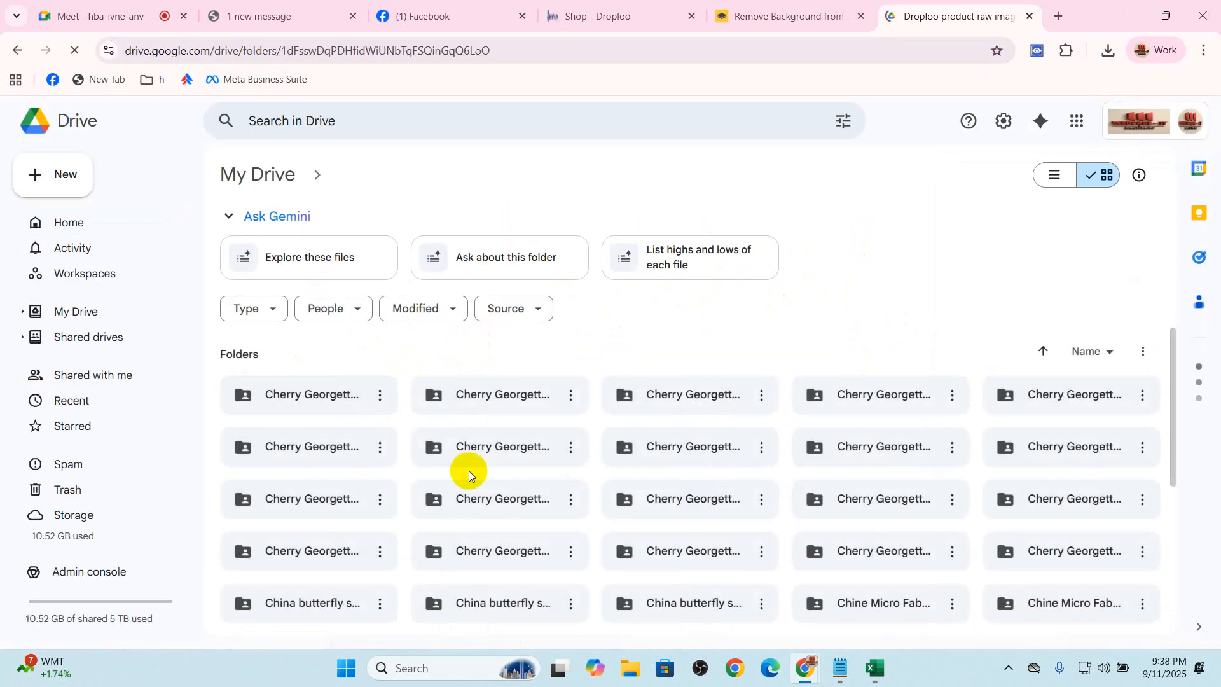
{"action": "scroll", "coordinate": [547, 395], "scroll_direction": "down", "scroll_amount": 5}
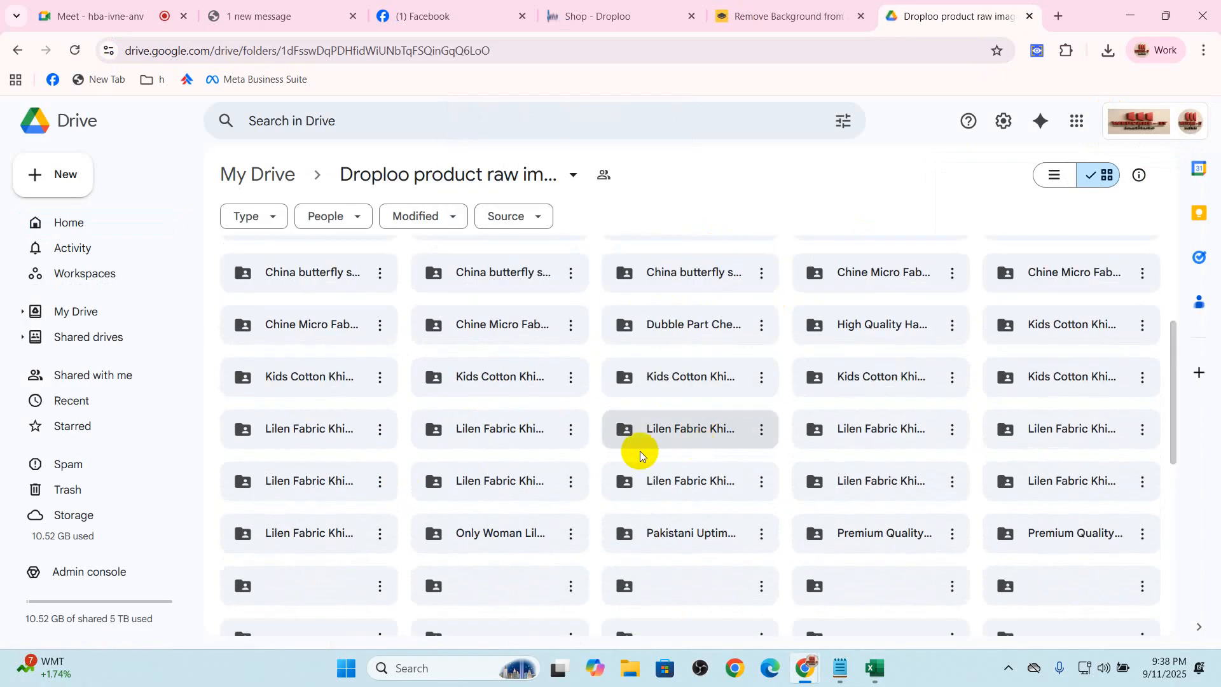
{"action": "scroll", "coordinate": [699, 452], "scroll_direction": "down", "scroll_amount": 4}
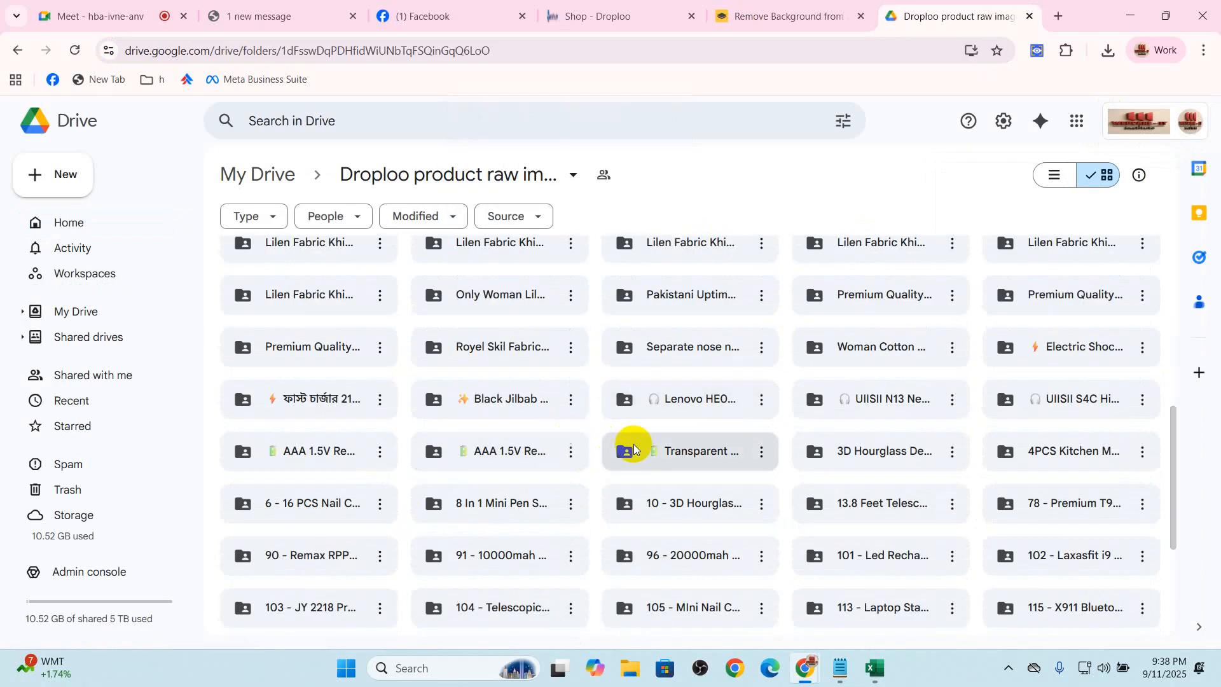
Examine the images in an AAA 1.5V Rechargeable product folder, return to the parent folder's options and close Google Drive
{"action": "double_click", "coordinate": [495, 455]}
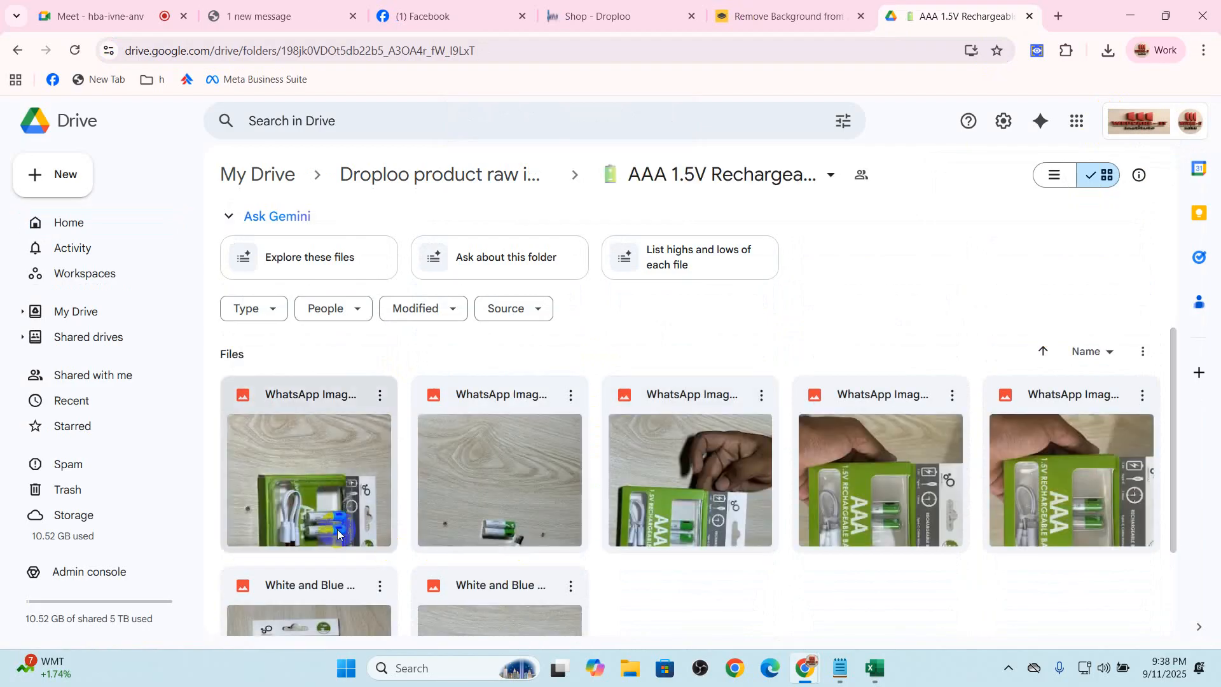
{"action": "scroll", "coordinate": [639, 512], "scroll_direction": "down", "scroll_amount": 2}
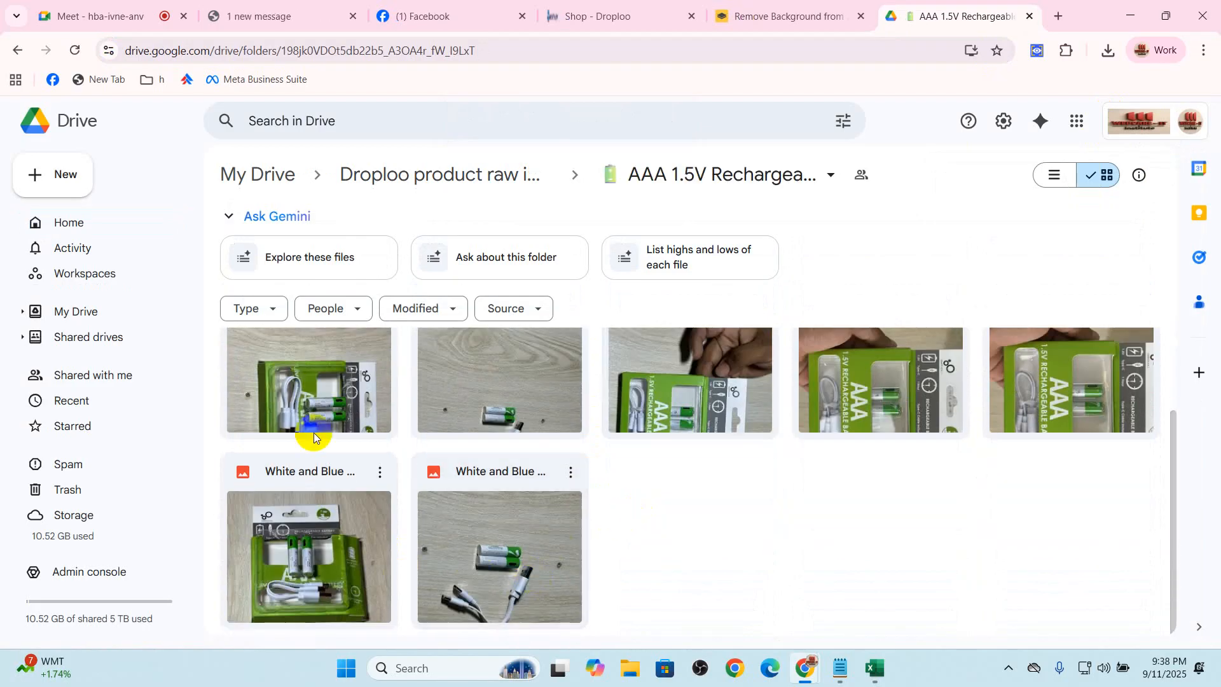
{"action": "left_click", "coordinate": [388, 171]}
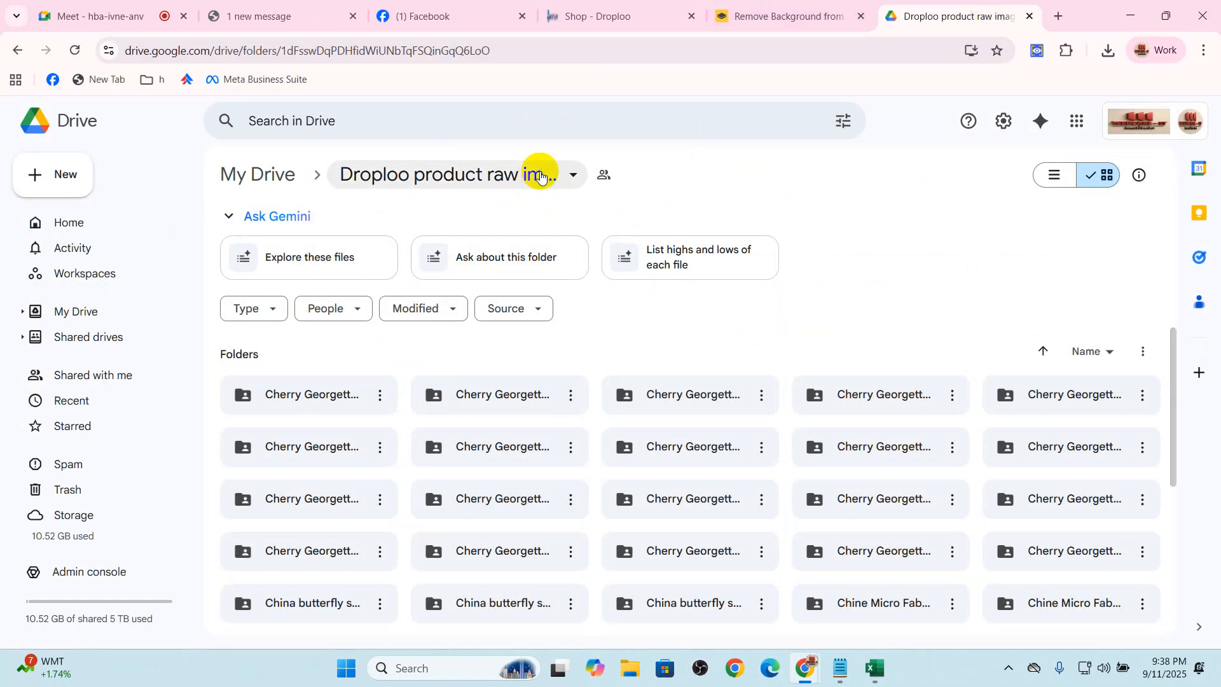
{"action": "left_click", "coordinate": [538, 172]}
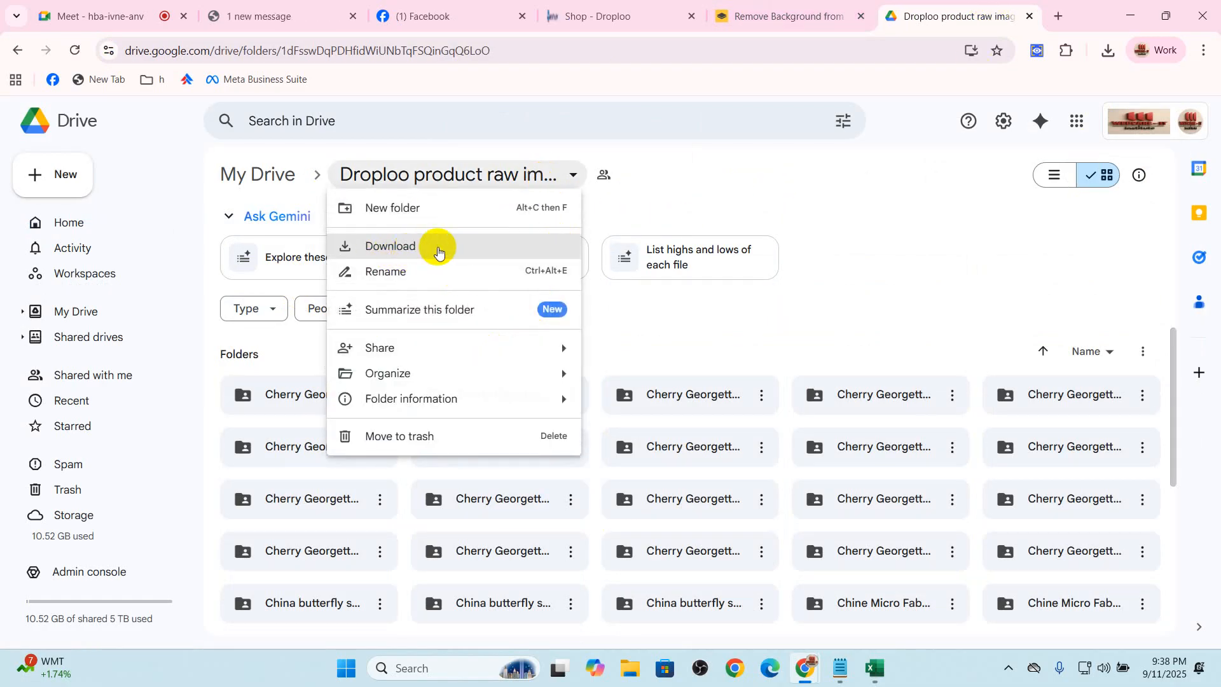
{"action": "left_click", "coordinate": [1029, 16]}
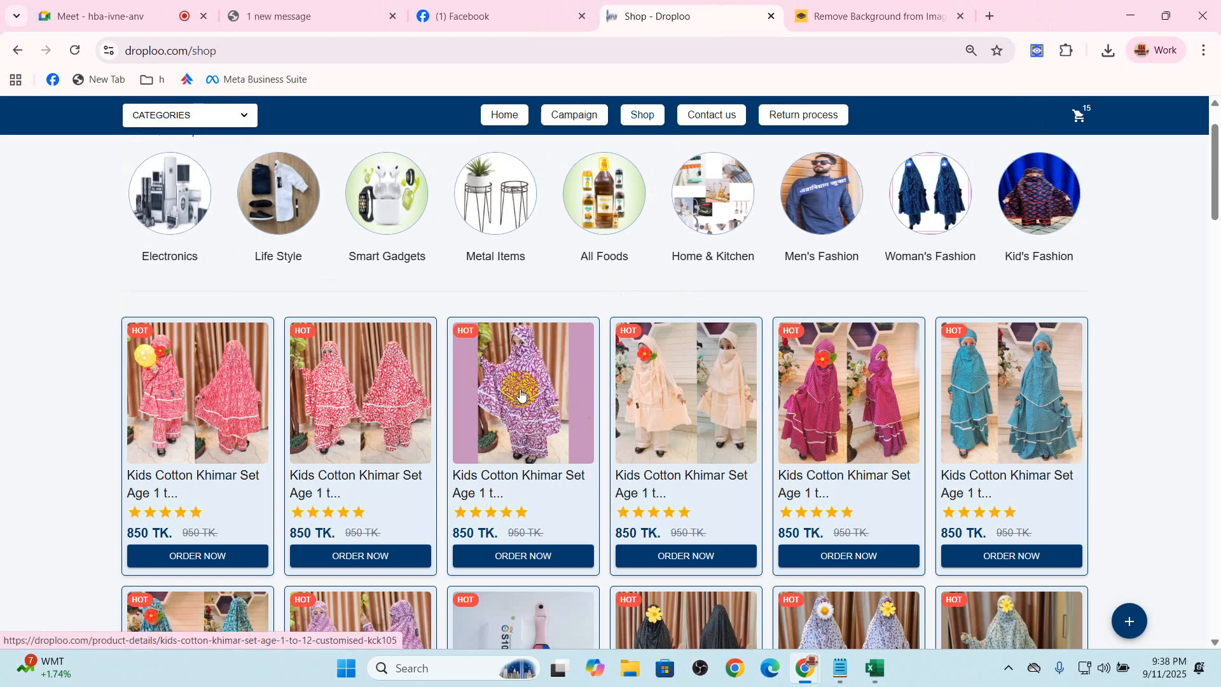
View the hot products on the Droploo home page, and check the Facebook Page and the Google Meet call
{"action": "left_click", "coordinate": [520, 395]}
{"action": "left_click", "coordinate": [164, 125]}
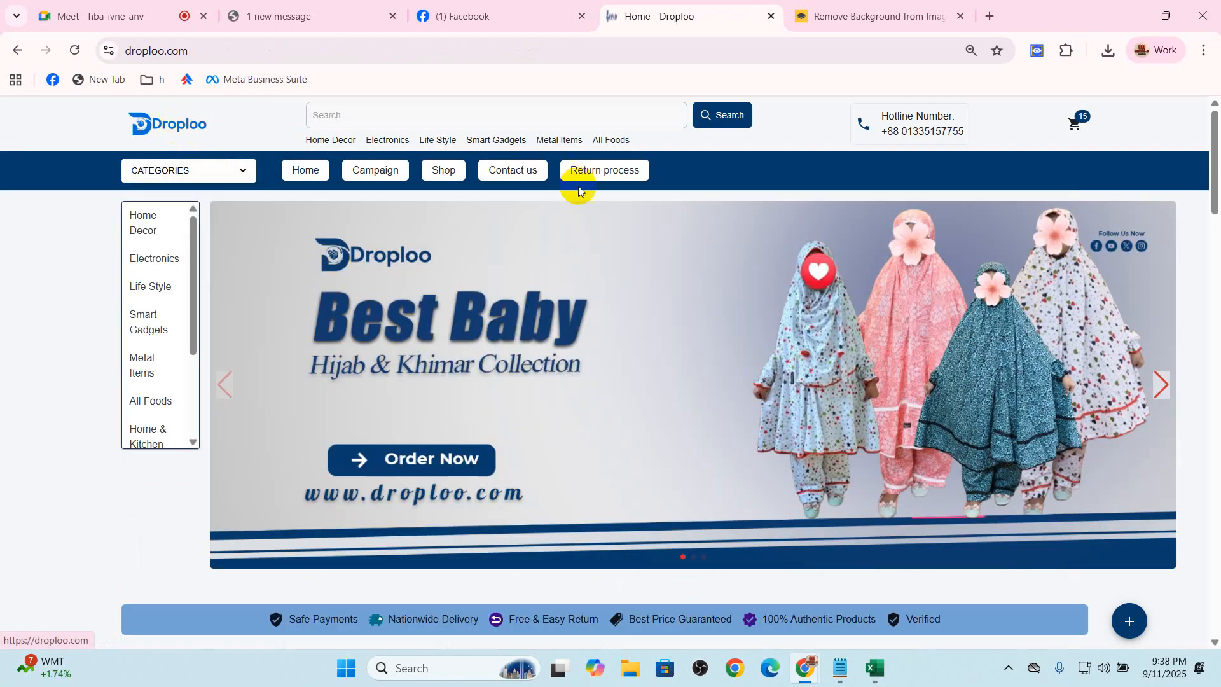
{"action": "scroll", "coordinate": [713, 353], "scroll_direction": "down", "scroll_amount": 3}
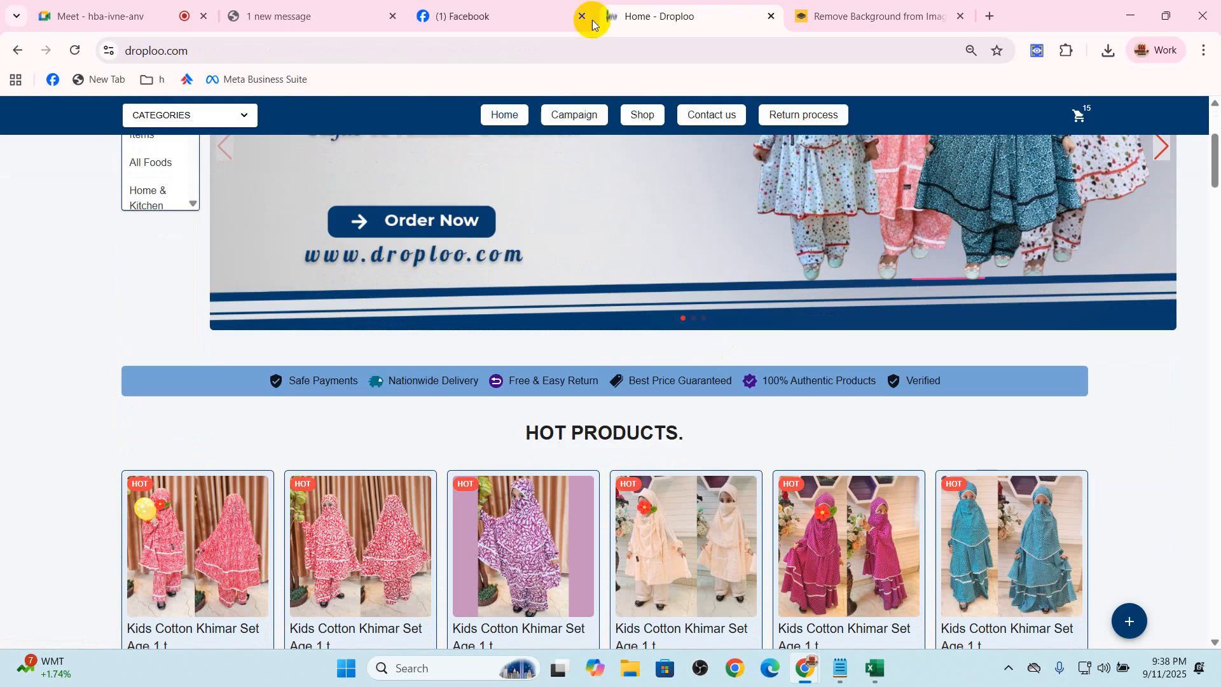
{"action": "left_click", "coordinate": [502, 5]}
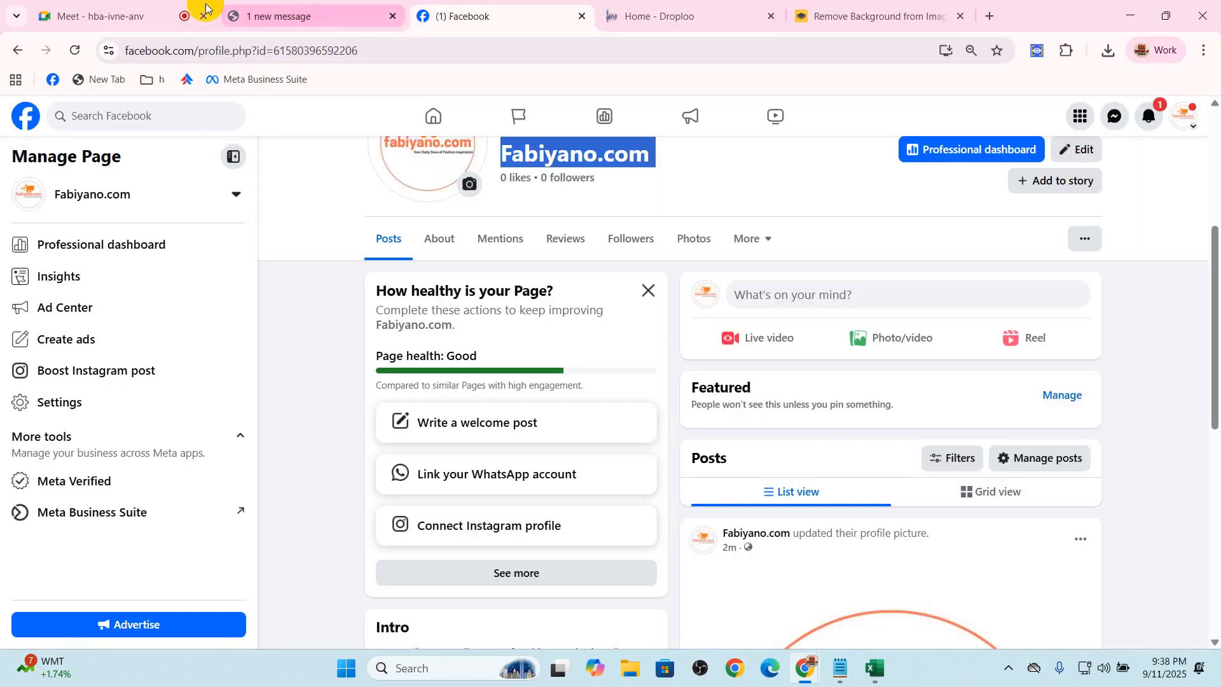
{"action": "left_click", "coordinate": [95, 15]}
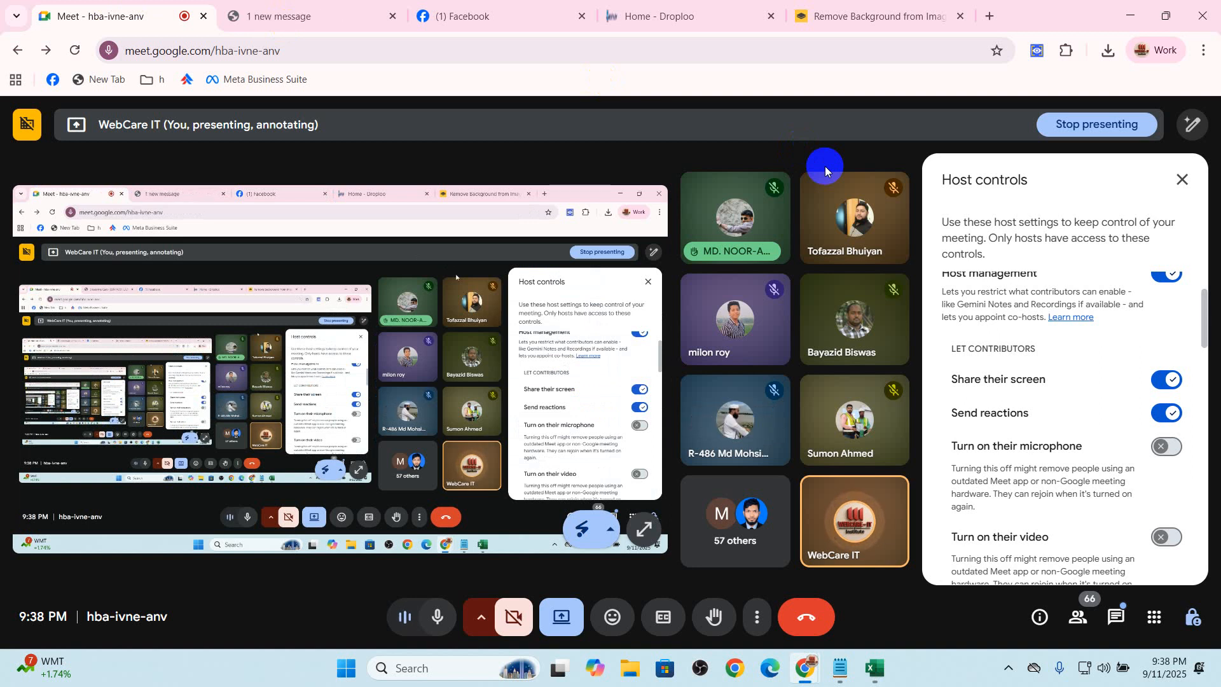
Close the remove.bg page and return to the Fabiyano.com Facebook Page
{"action": "left_click", "coordinate": [848, 6]}
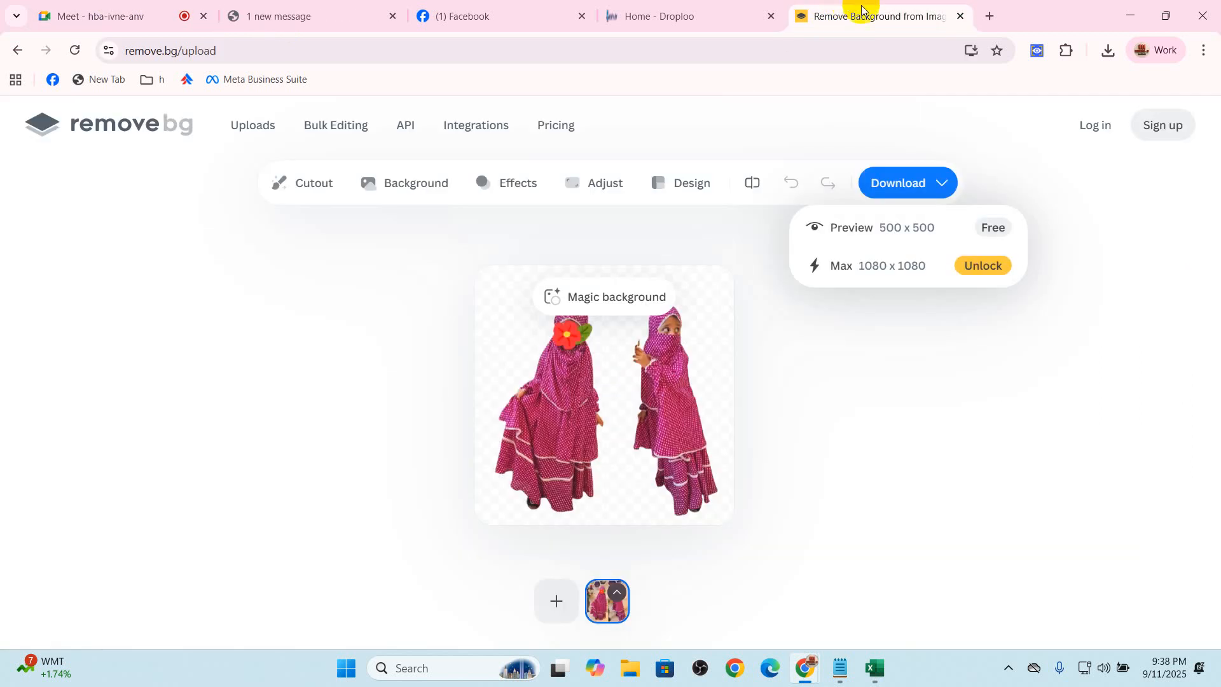
{"action": "left_click", "coordinate": [958, 16]}
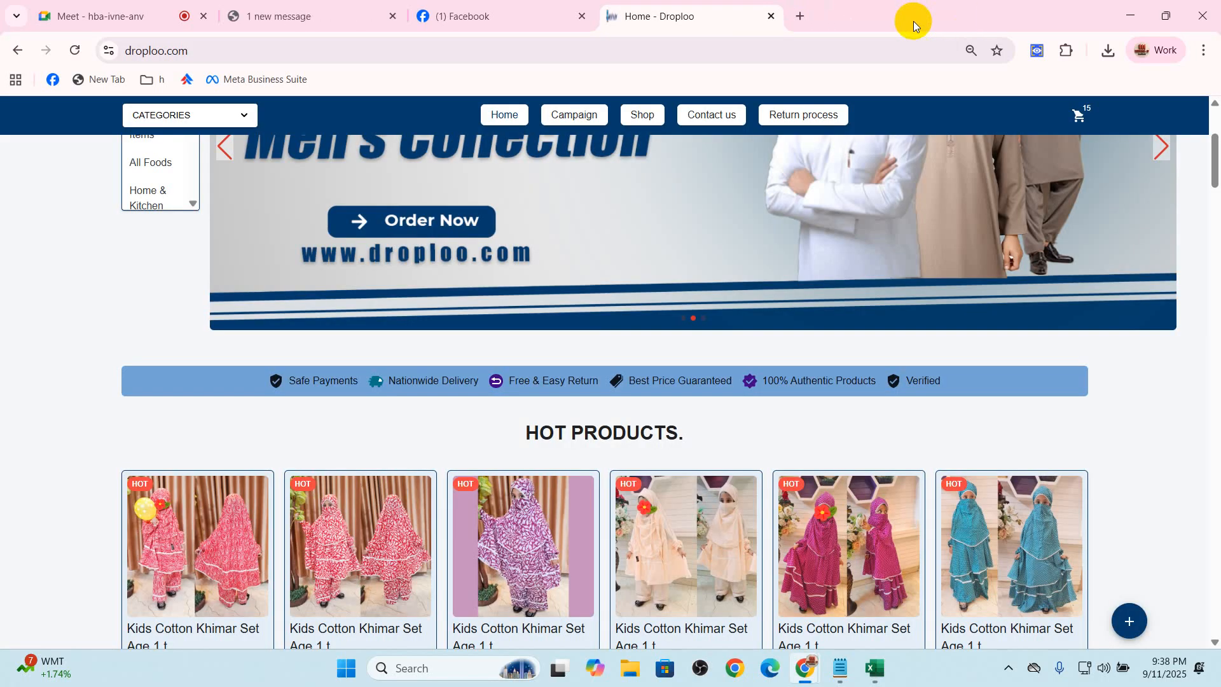
{"action": "left_click", "coordinate": [532, 5]}
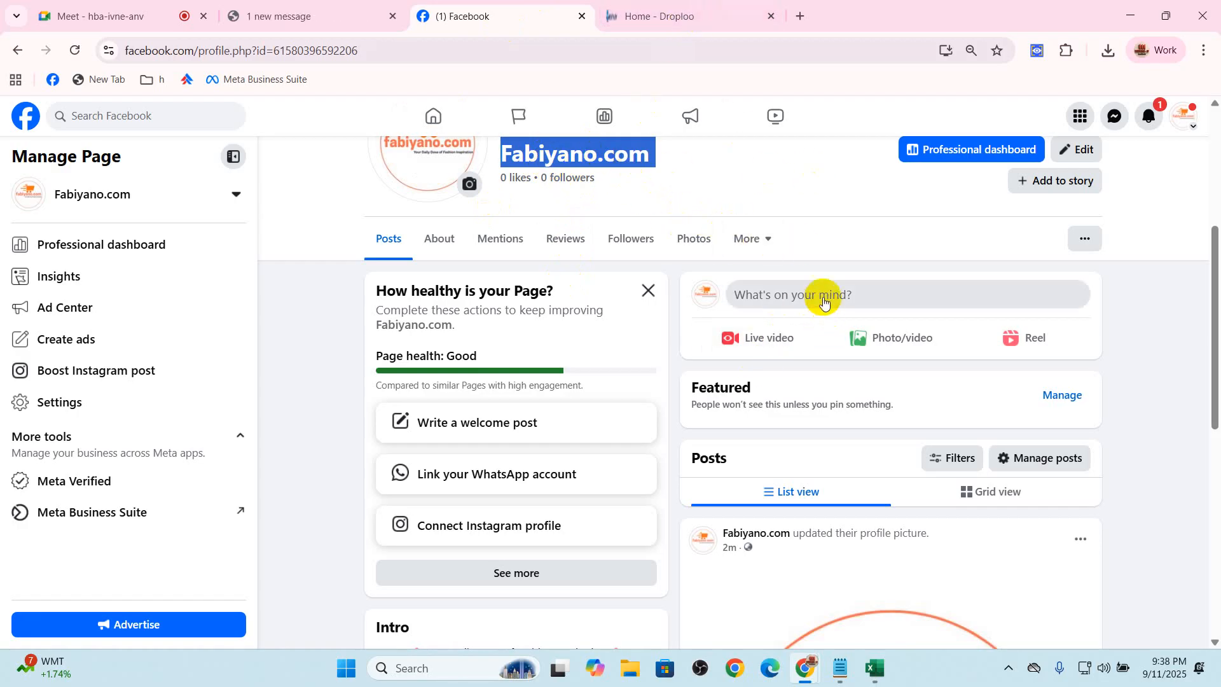
Start a Page post with the photos Add a heading (11), (9) and (8) plus a teal khimar image from Downloads
{"action": "left_click", "coordinate": [825, 307]}
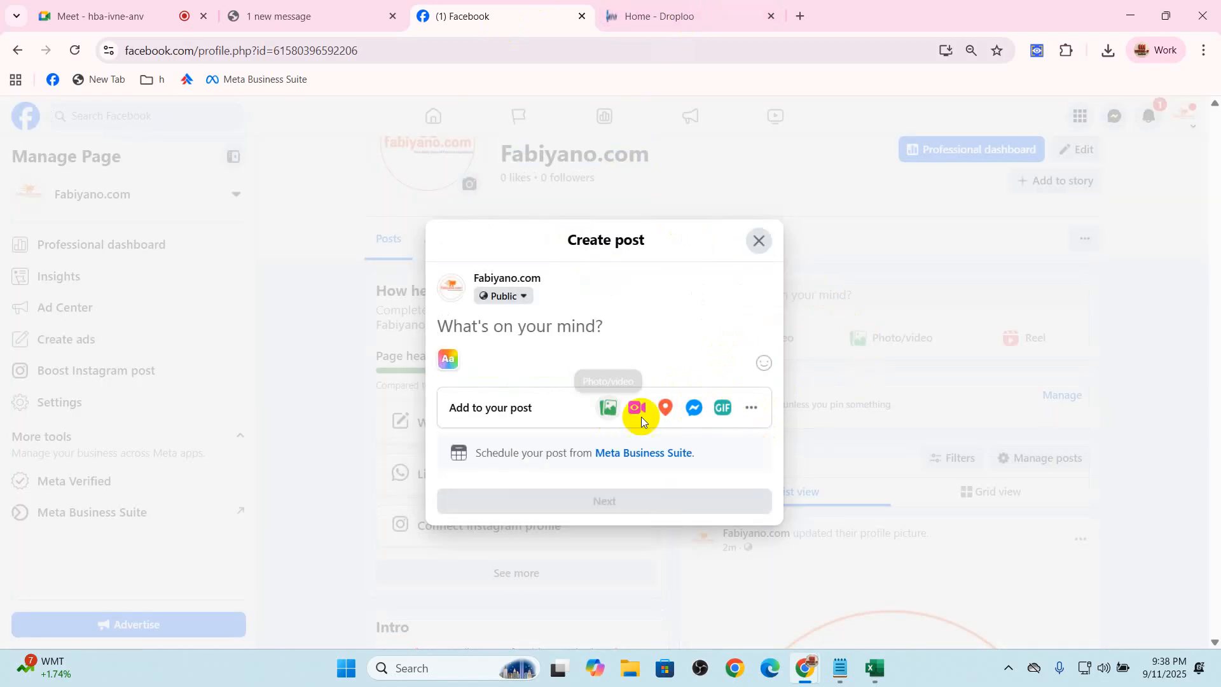
{"action": "left_click", "coordinate": [604, 414]}
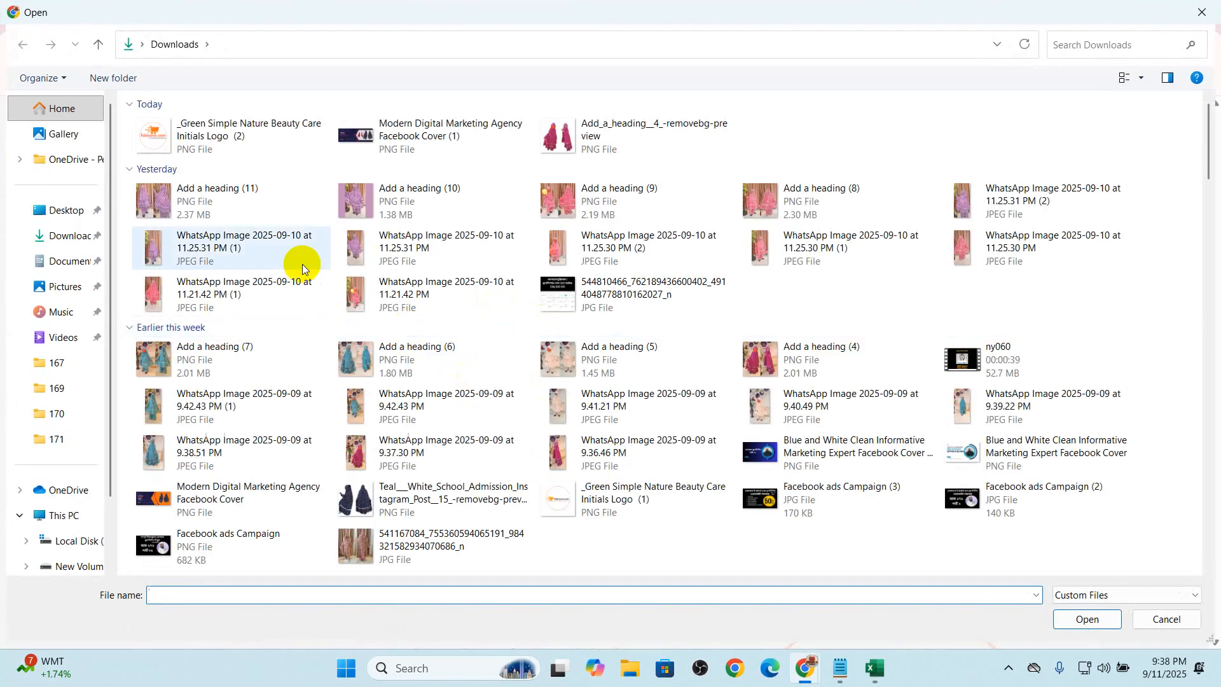
{"action": "left_click", "coordinate": [210, 199]}
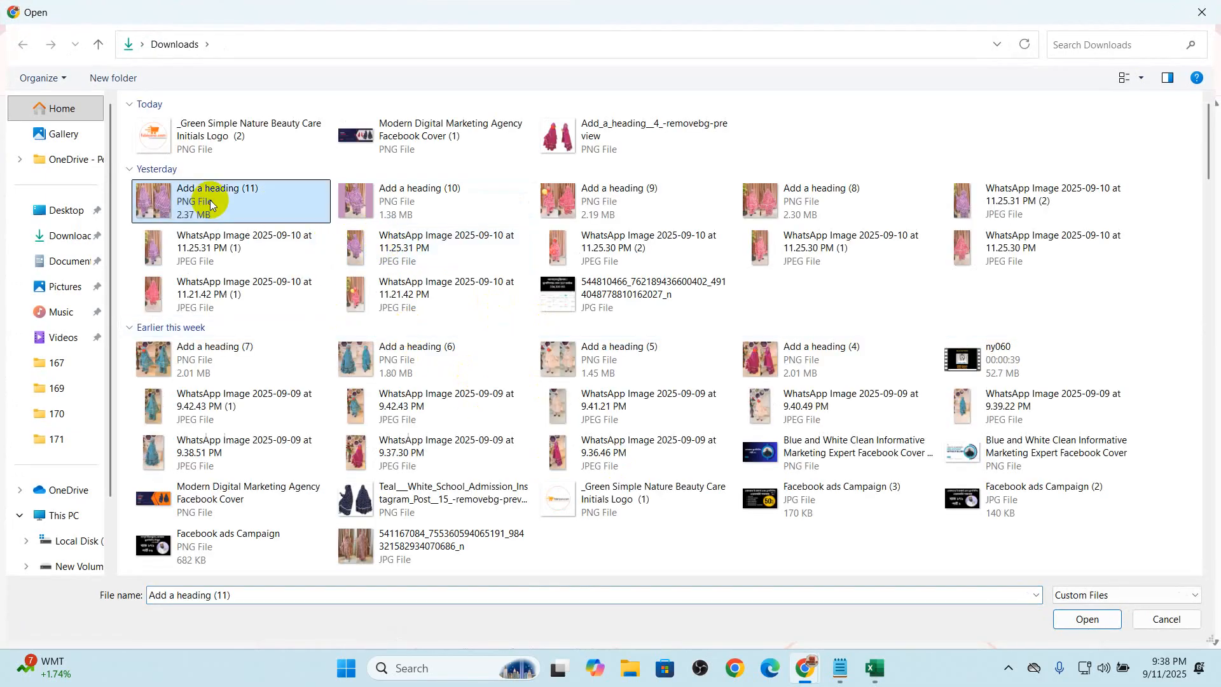
{"action": "left_click", "coordinate": [555, 204], "text": "ctrl"}
{"action": "left_click", "coordinate": [758, 212], "text": "ctrl"}
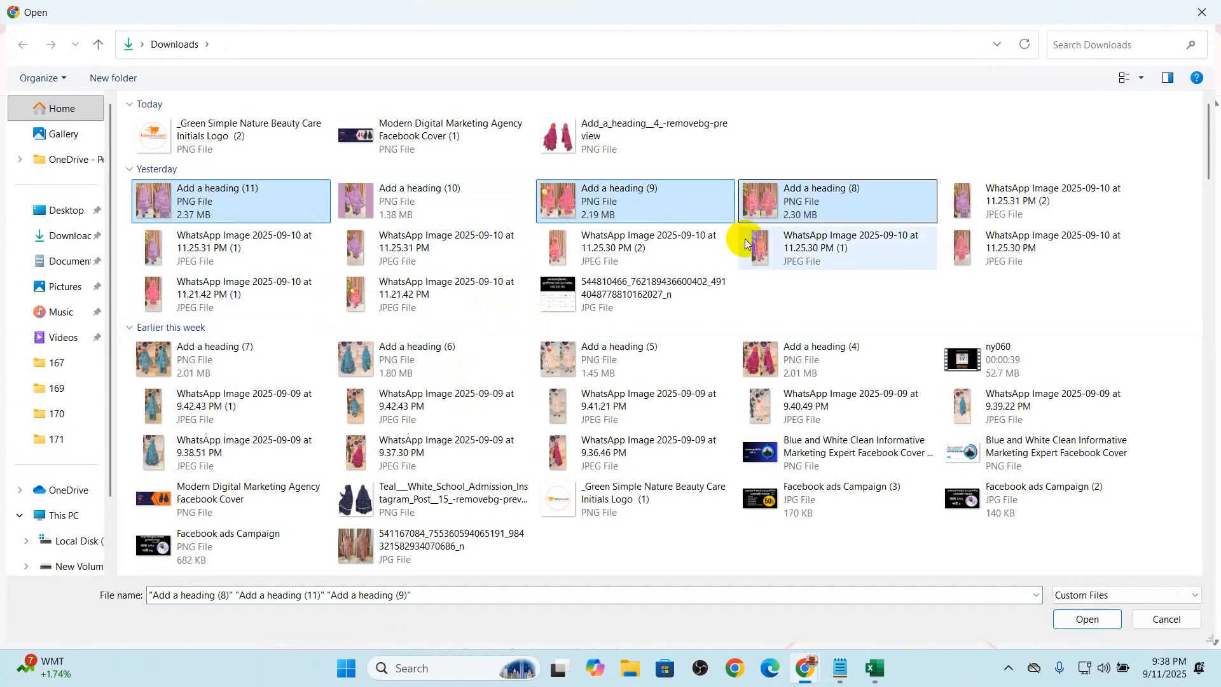
{"action": "left_click", "coordinate": [1084, 618]}
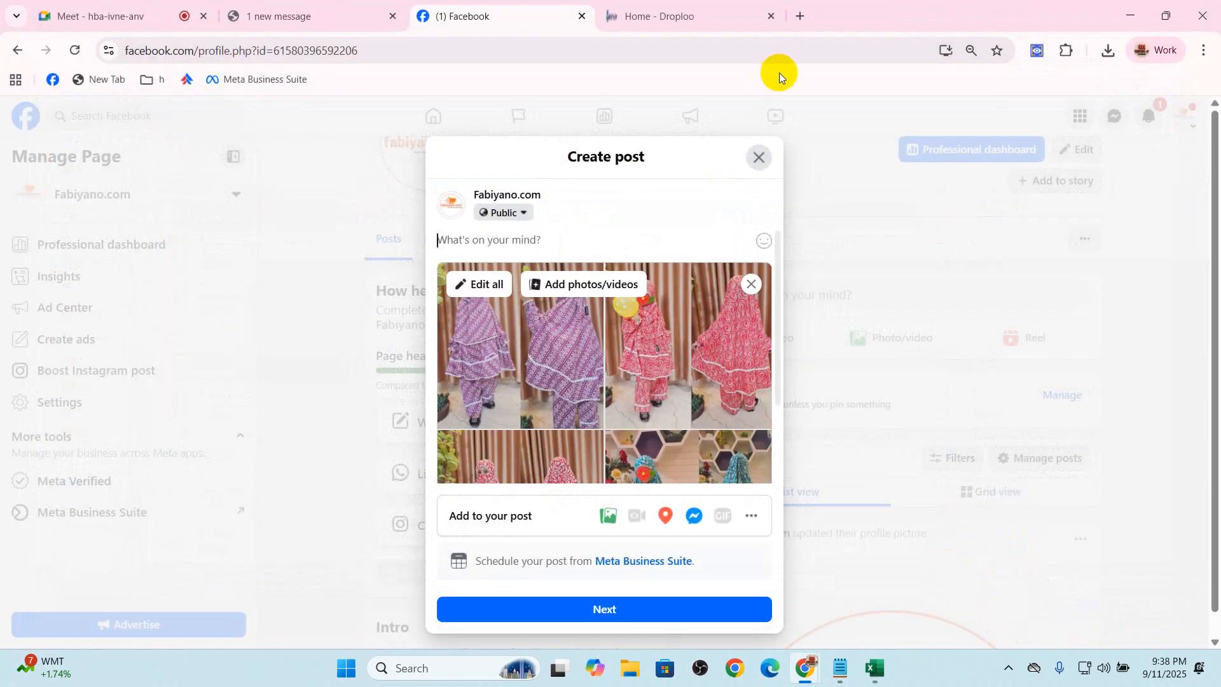
Open ChatGPT in a new browser tab
{"action": "left_click", "coordinate": [738, 24]}
{"action": "left_click", "coordinate": [796, 22]}
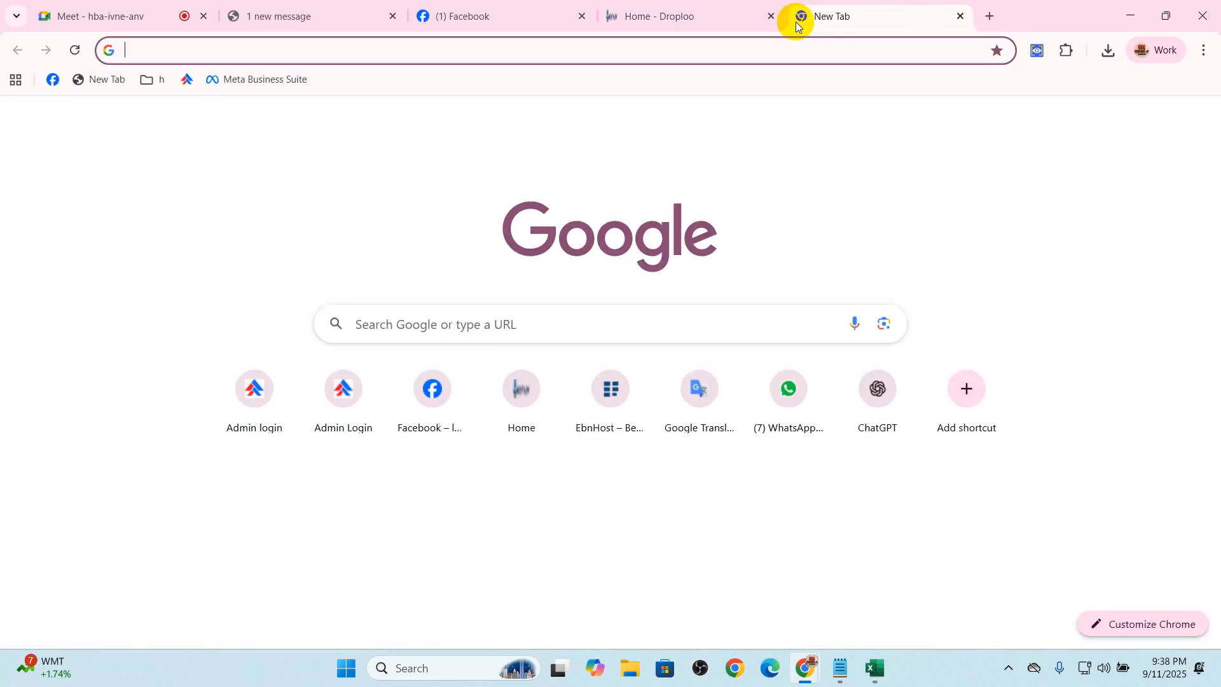
{"action": "type", "text": "c"}
{"action": "key", "text": "Return"}
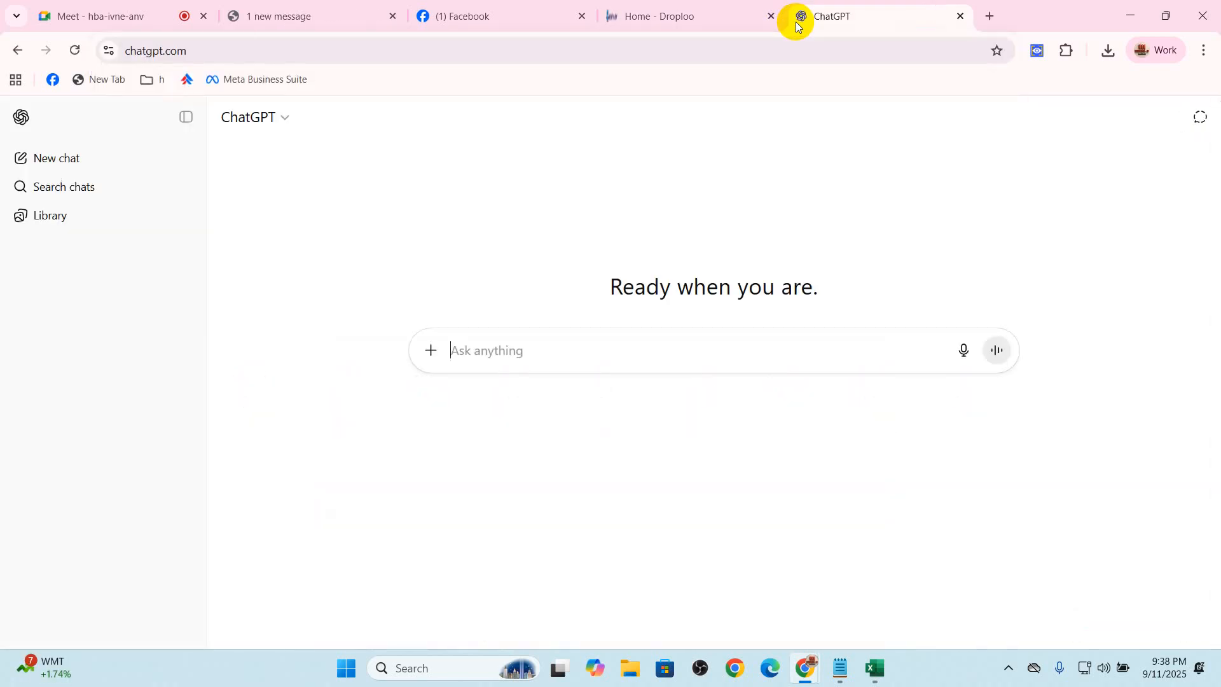
Check the Google Meet call, and ask ChatGPT to write Bangla Facebook ads content about a kids khimar set within 300 words
{"action": "left_click", "coordinate": [92, 14]}
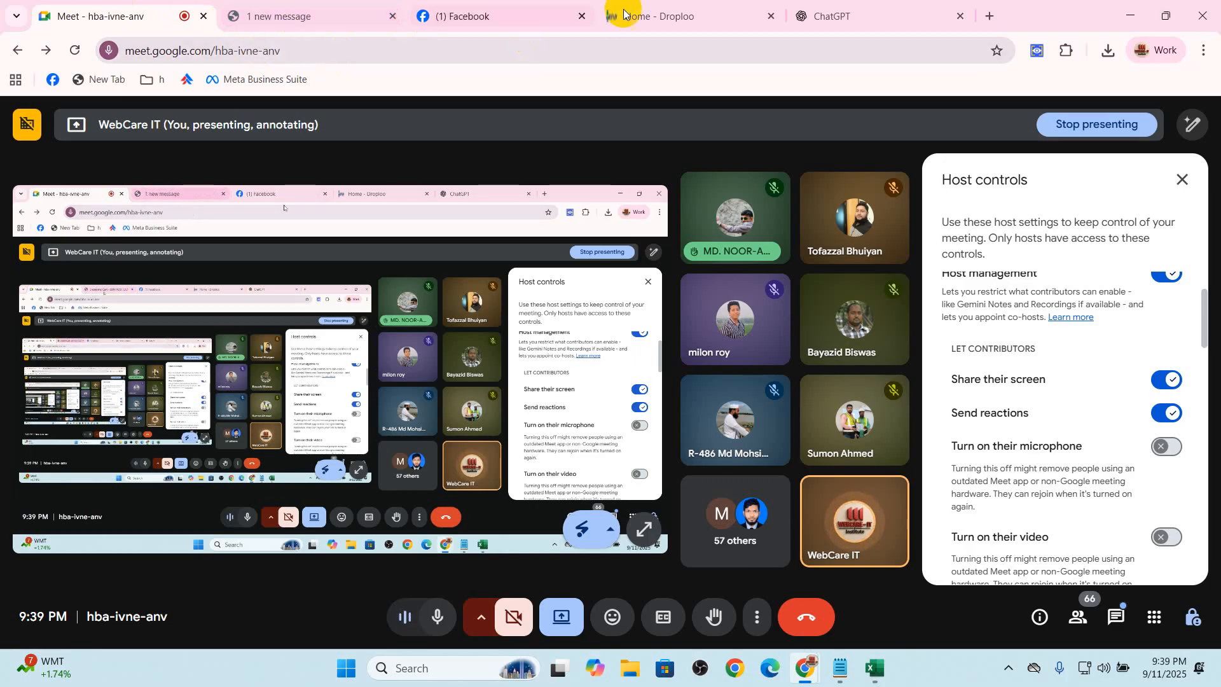
{"action": "left_click", "coordinate": [850, 9]}
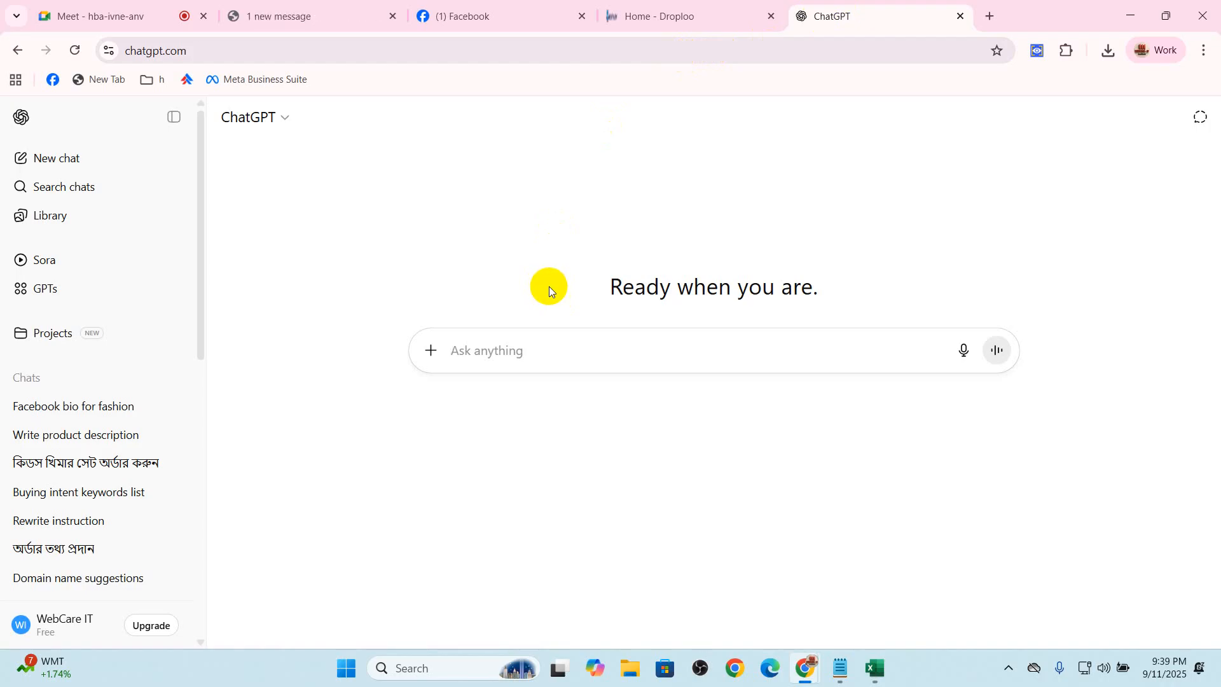
{"action": "type", "text": "faceboo"}
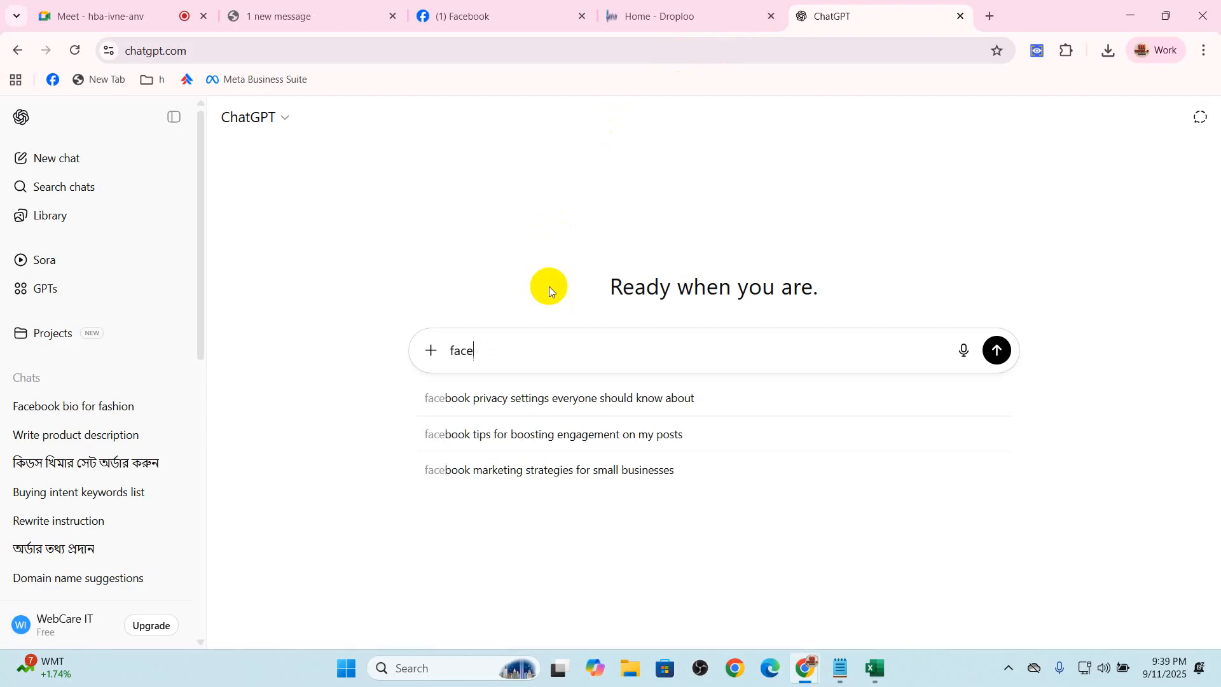
{"action": "key", "text": "ctrl+a"}
{"action": "key", "text": "BackSpace"}
{"action": "type", "text": "write bangla faceb"}
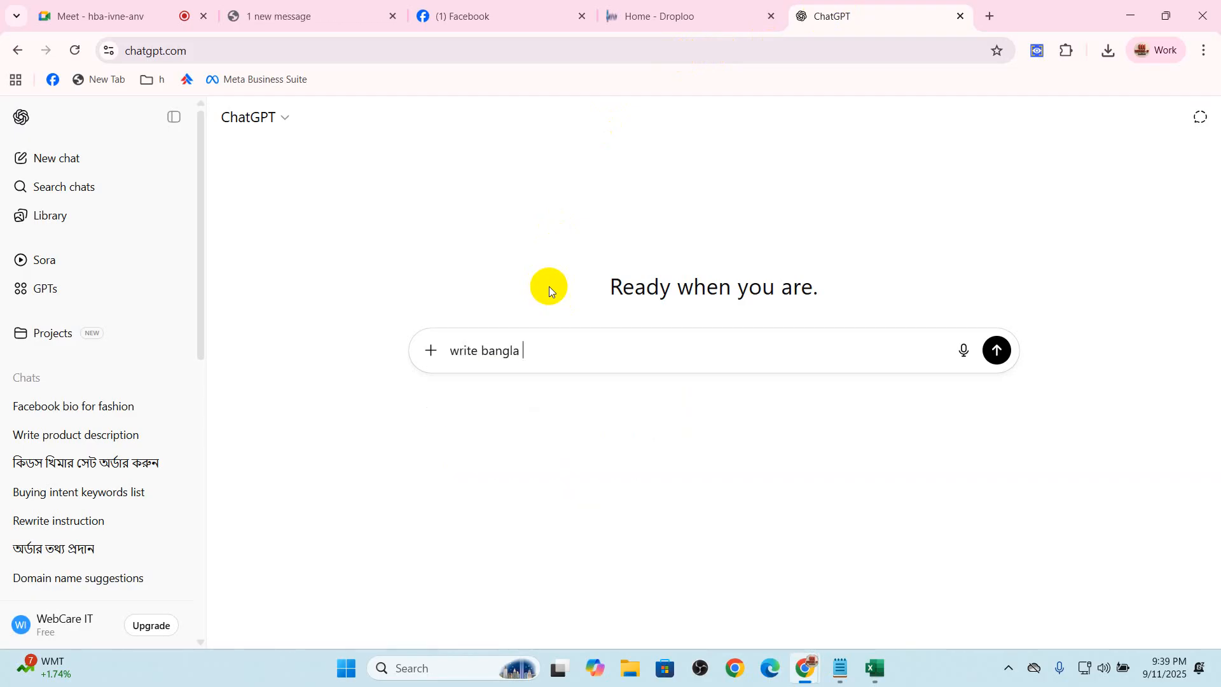
{"action": "key", "text": "BackSpace"}
{"action": "key", "text": "BackSpace"}
{"action": "key", "text": "BackSpace"}
{"action": "key", "text": "BackSpace"}
{"action": "key", "text": "BackSpace"}
{"action": "type", "text": "facebook ads content abo"}
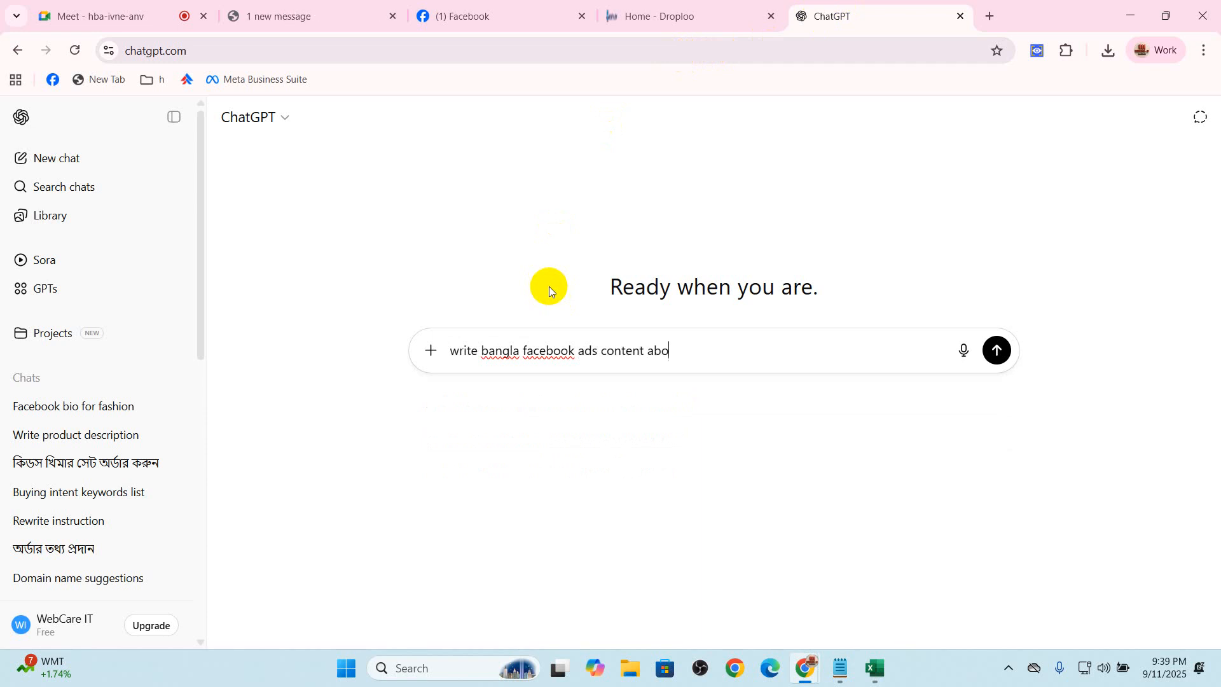
{"action": "type", "text": "ut : kids khimar set within 300 words"}
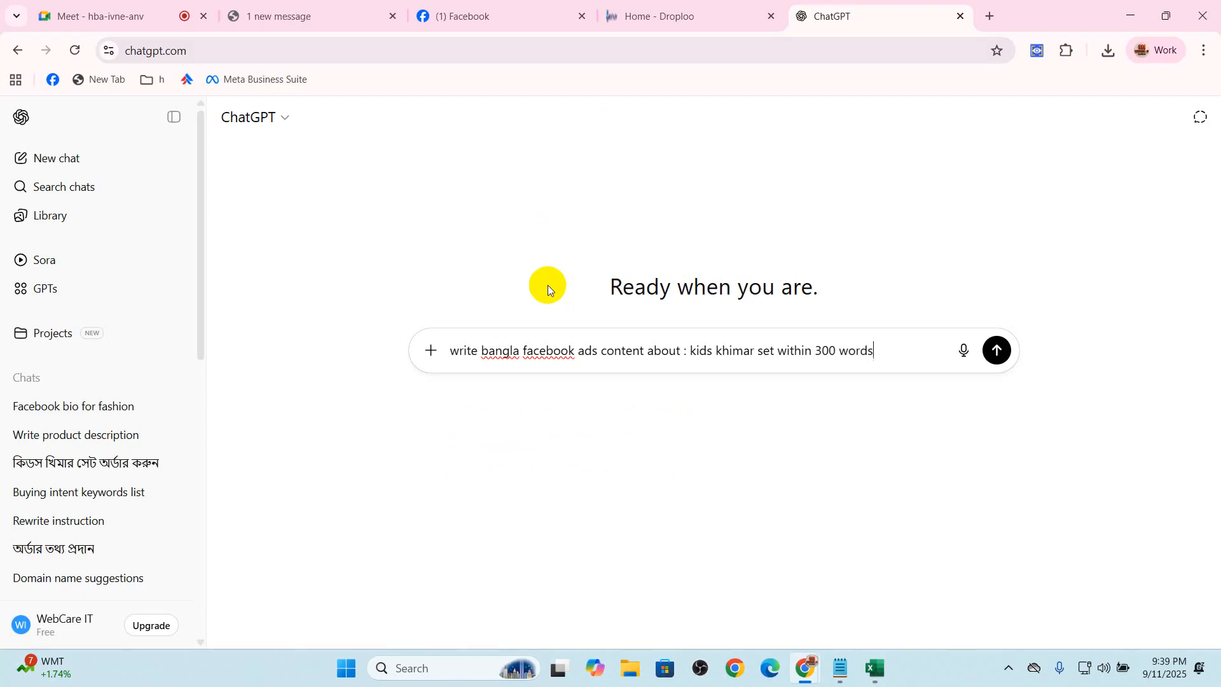
{"action": "key", "text": "Return"}
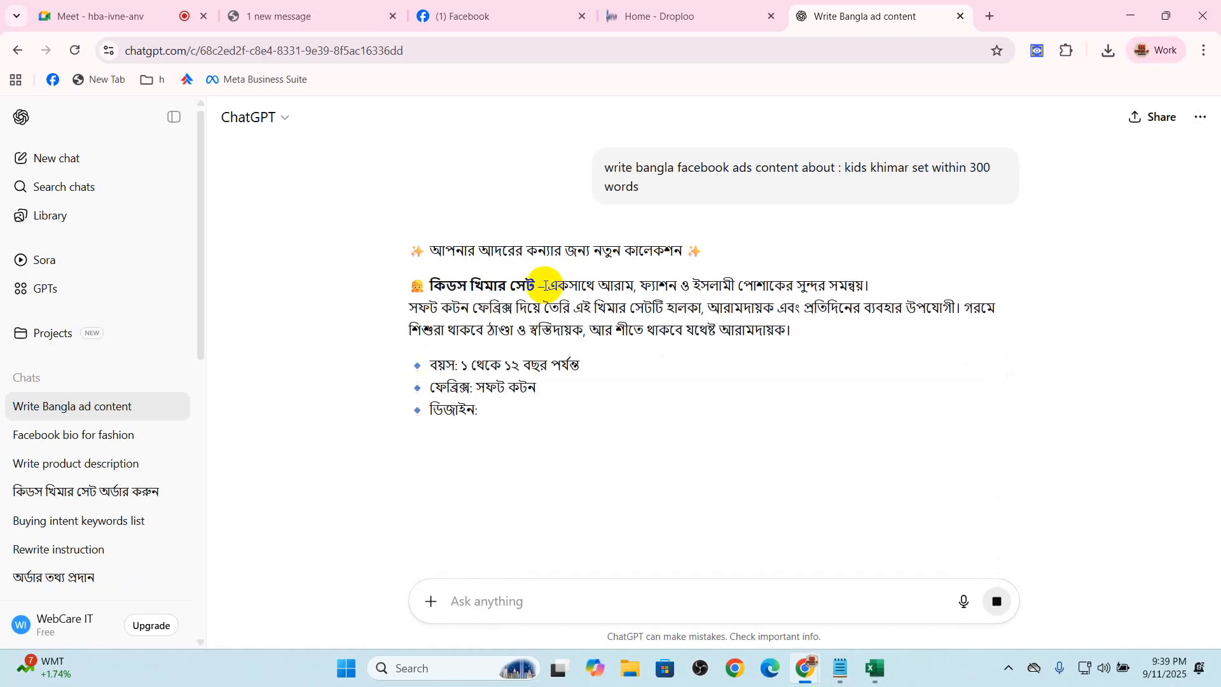
Copy the generated Bangla ad text from the opening headline through the hashtags, without the closing question
{"action": "left_click_drag", "start_coordinate": [414, 245], "coordinate": [712, 488]}
{"action": "scroll", "coordinate": [544, 455], "scroll_direction": "down", "scroll_amount": 4}
{"action": "left_click_drag", "start_coordinate": [737, 525], "coordinate": [1017, 398]}
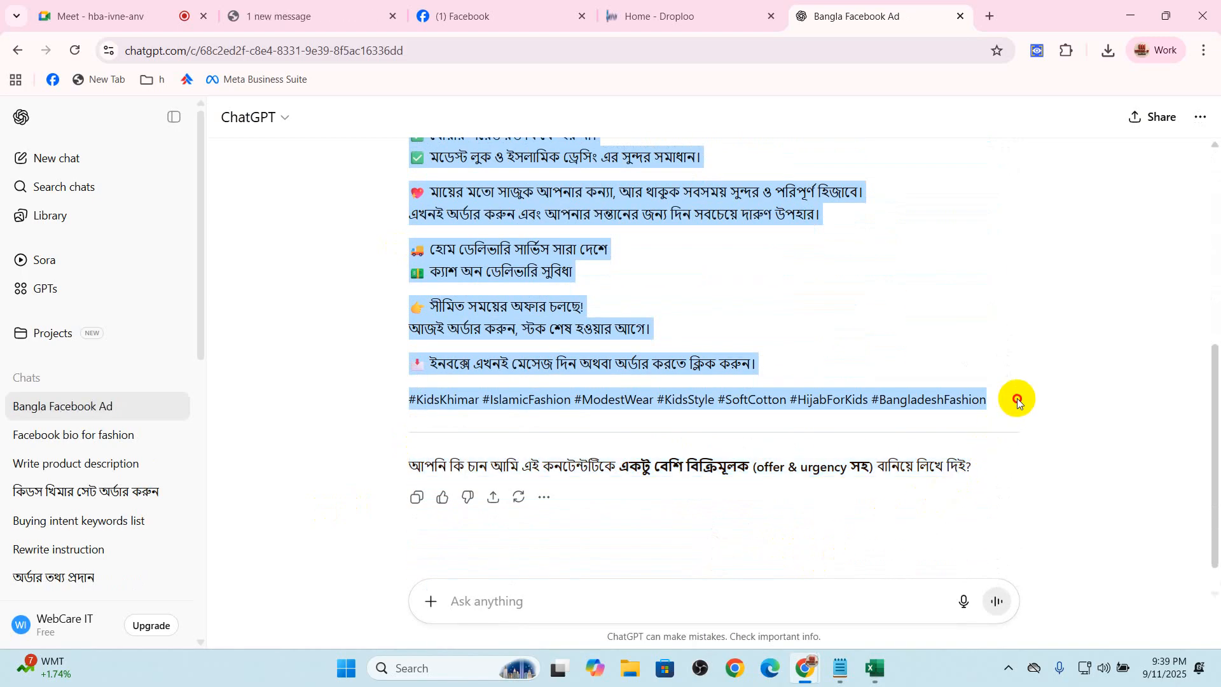
{"action": "right_click", "coordinate": [506, 399]}
{"action": "left_click", "coordinate": [527, 409]}
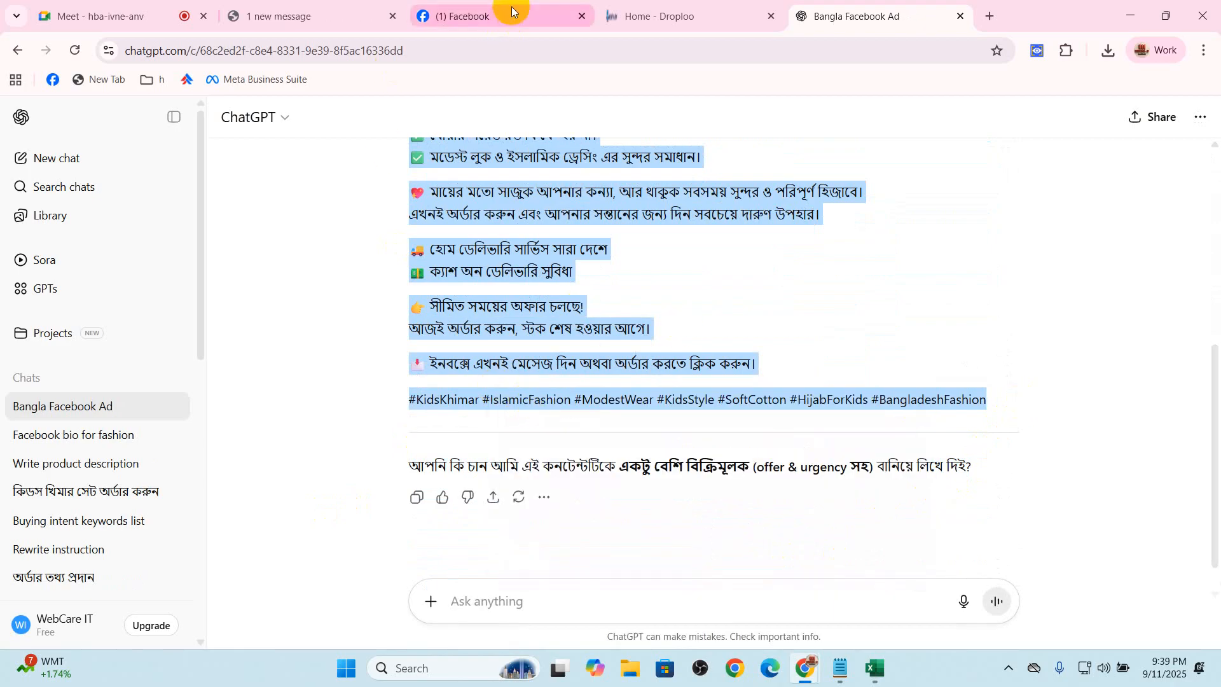
Paste the Bangla ad text into the Fabiyano.com photo post on Facebook and review it
{"action": "left_click", "coordinate": [507, 17]}
{"action": "left_click", "coordinate": [532, 241]}
{"action": "key", "text": "ctrl+v"}
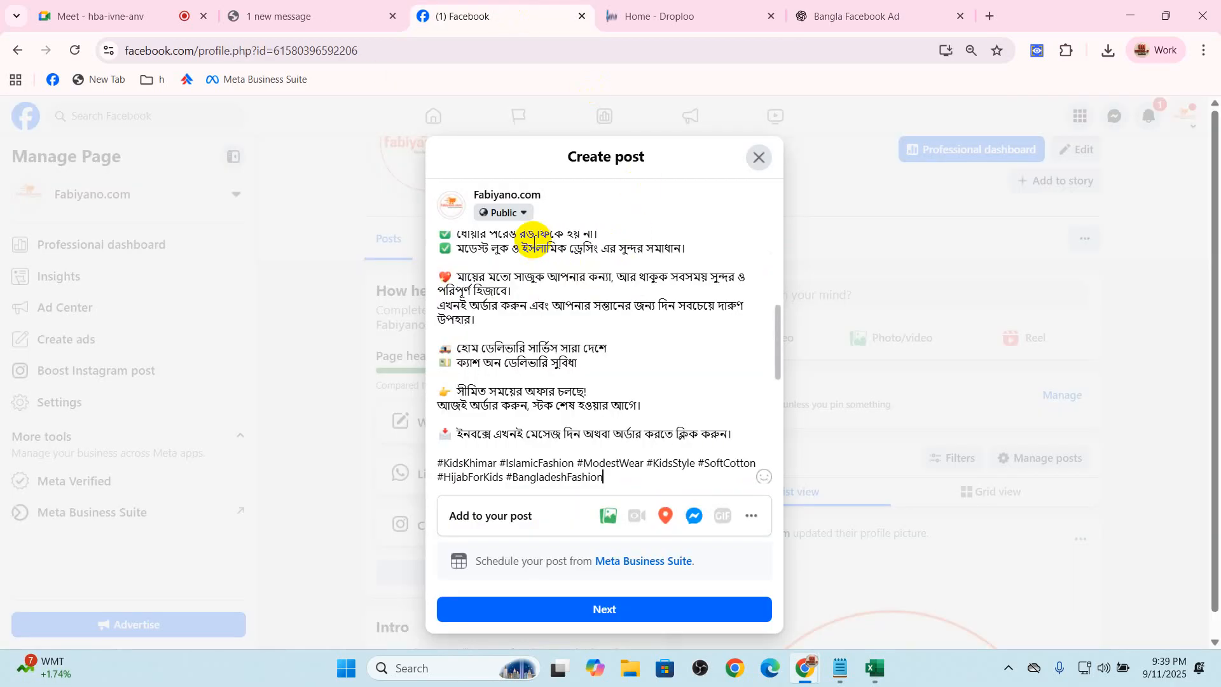
{"action": "scroll", "coordinate": [661, 445], "scroll_direction": "up", "scroll_amount": 10}
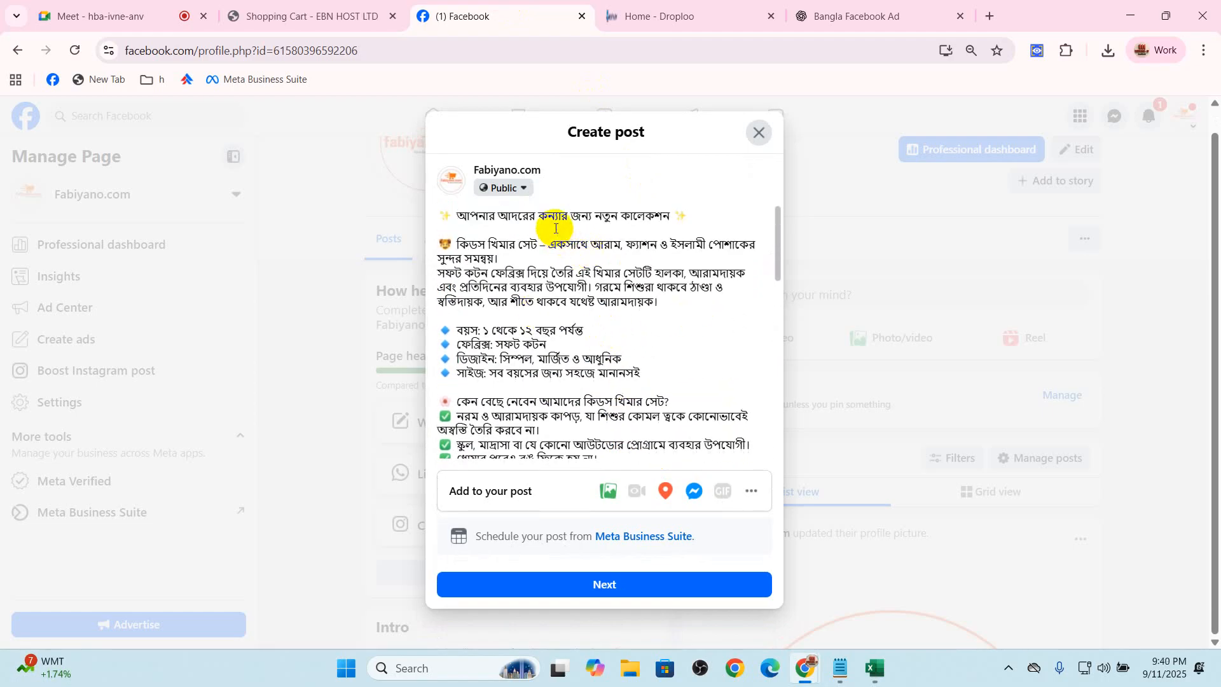
{"action": "scroll", "coordinate": [605, 354], "scroll_direction": "down", "scroll_amount": 3}
{"action": "left_click", "coordinate": [609, 431]}
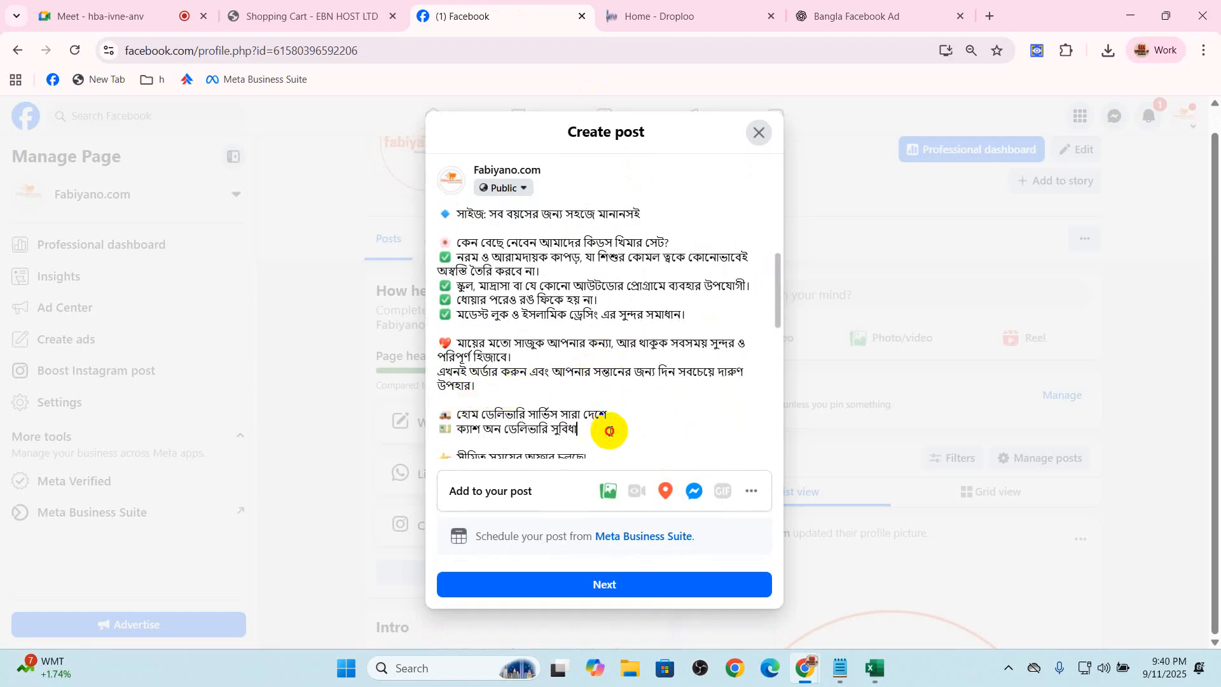
{"action": "scroll", "coordinate": [587, 442], "scroll_direction": "down", "scroll_amount": 5}
Publish the Page post to the public, declining the offer to add a Send Message button
{"action": "left_click", "coordinate": [621, 581]}
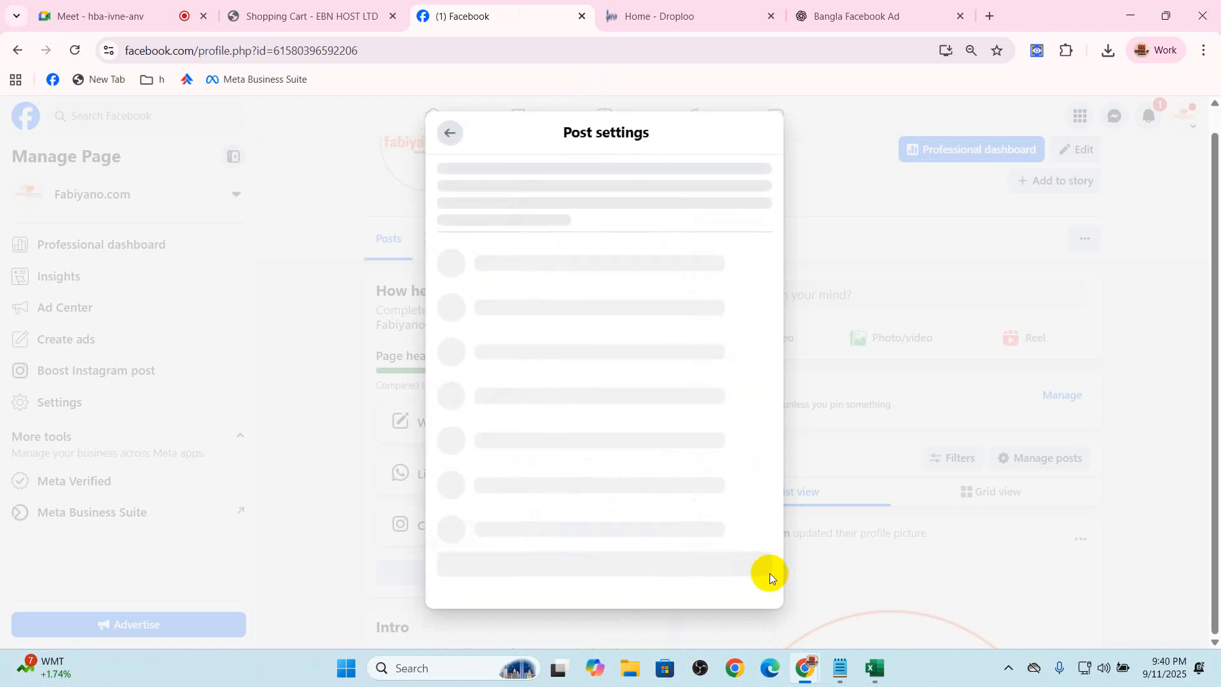
{"action": "left_click", "coordinate": [657, 547]}
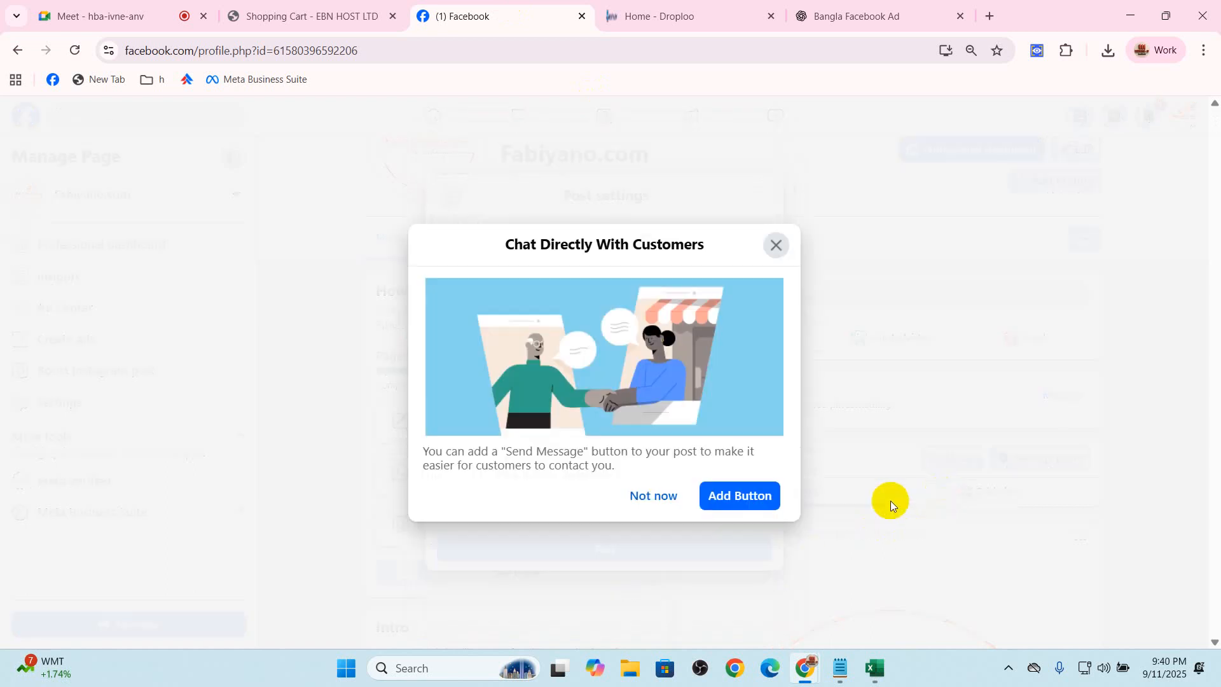
{"action": "left_click", "coordinate": [655, 497]}
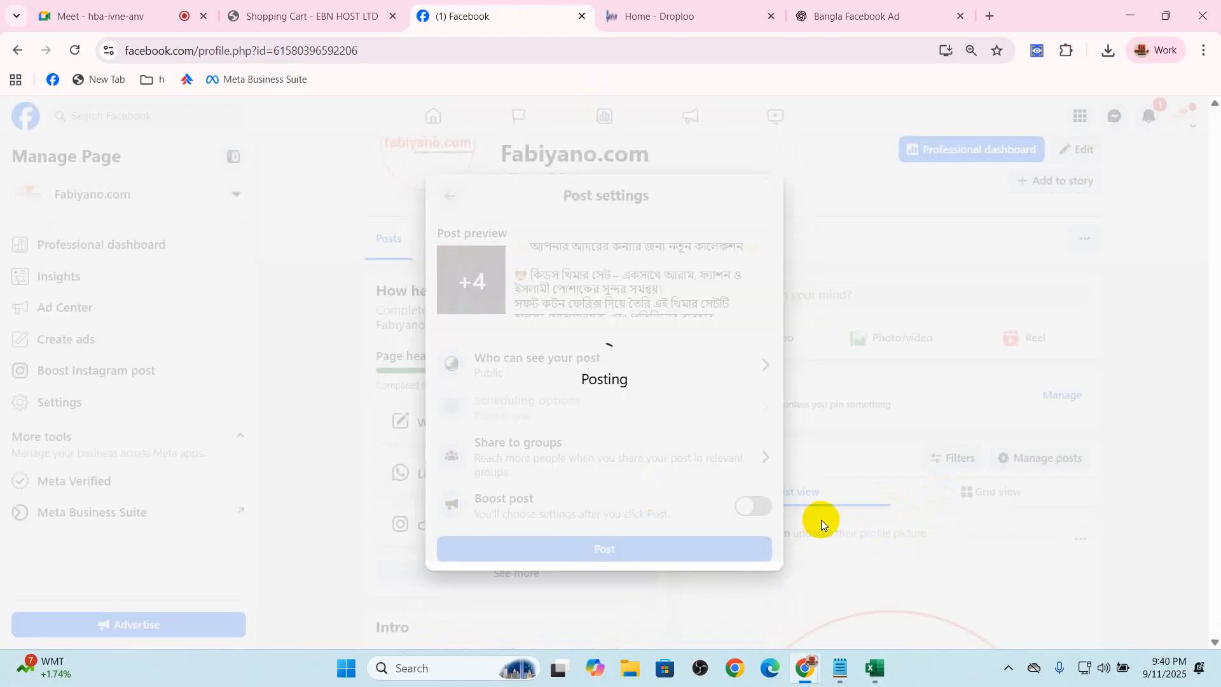
Expand the published post's full text and examine its caption, hashtags and khimar photos
{"action": "scroll", "coordinate": [819, 520], "scroll_direction": "down", "scroll_amount": 5}
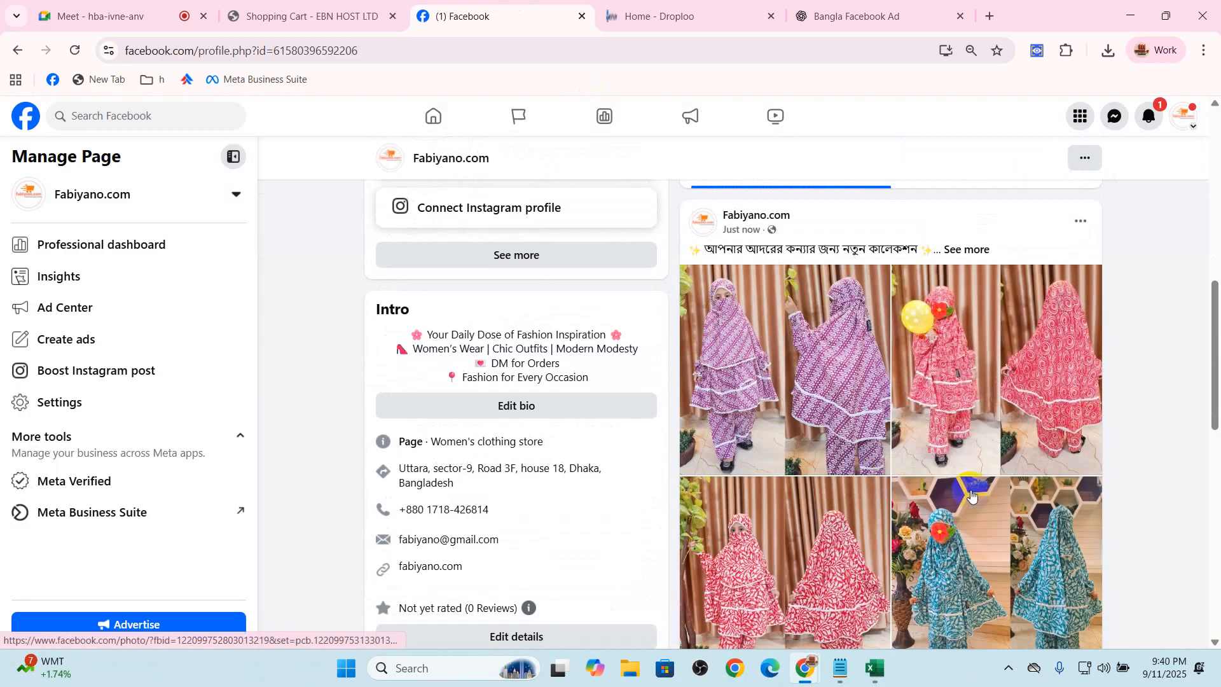
{"action": "scroll", "coordinate": [970, 494], "scroll_direction": "down", "scroll_amount": 3}
{"action": "scroll", "coordinate": [1184, 469], "scroll_direction": "up", "scroll_amount": 2}
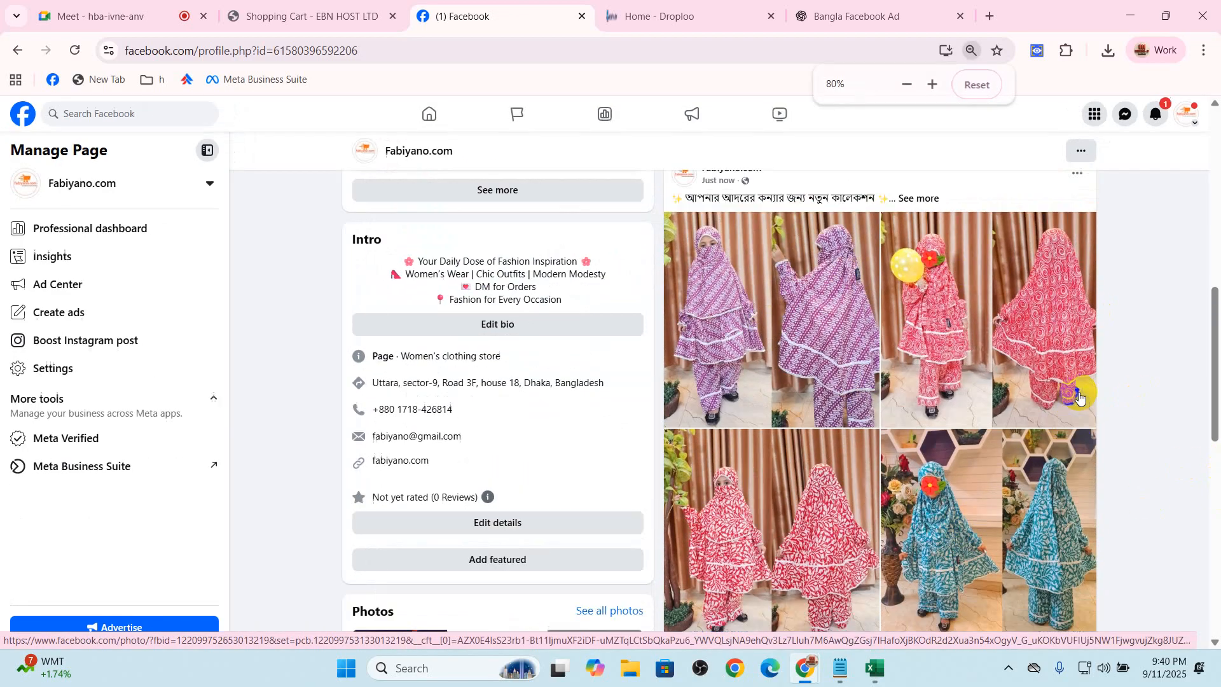
{"action": "key", "text": "ctrl+minus"}
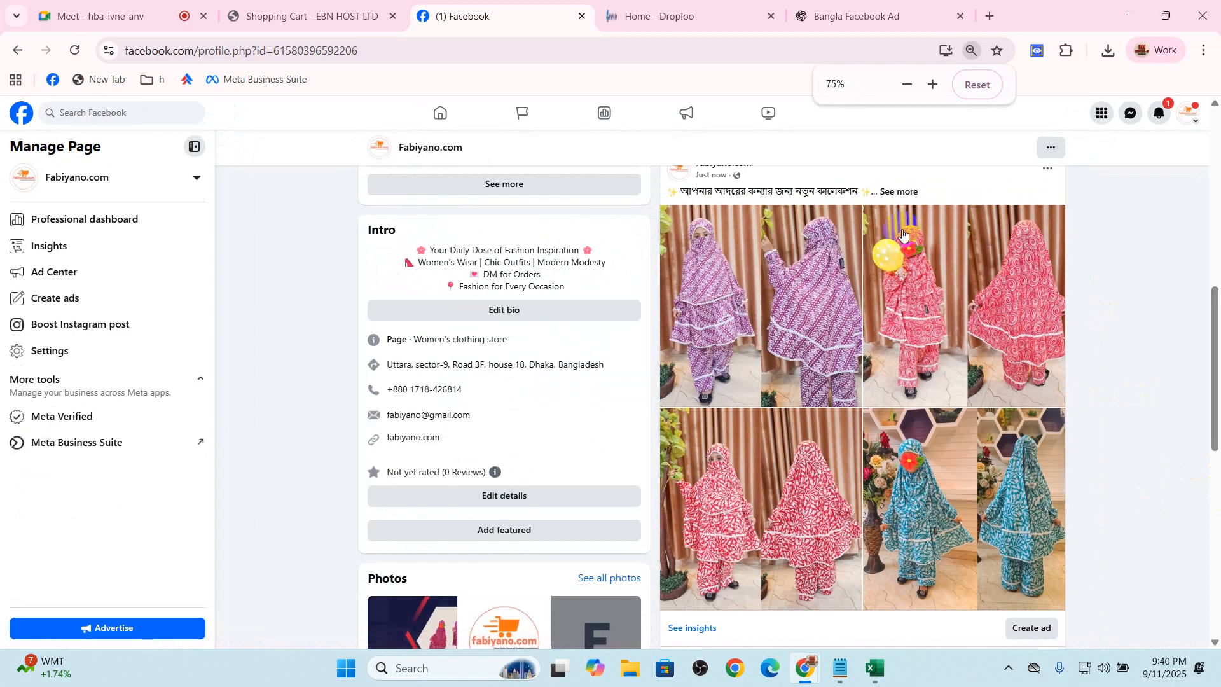
{"action": "left_click", "coordinate": [899, 192]}
{"action": "scroll", "coordinate": [891, 272], "scroll_direction": "down", "scroll_amount": 8}
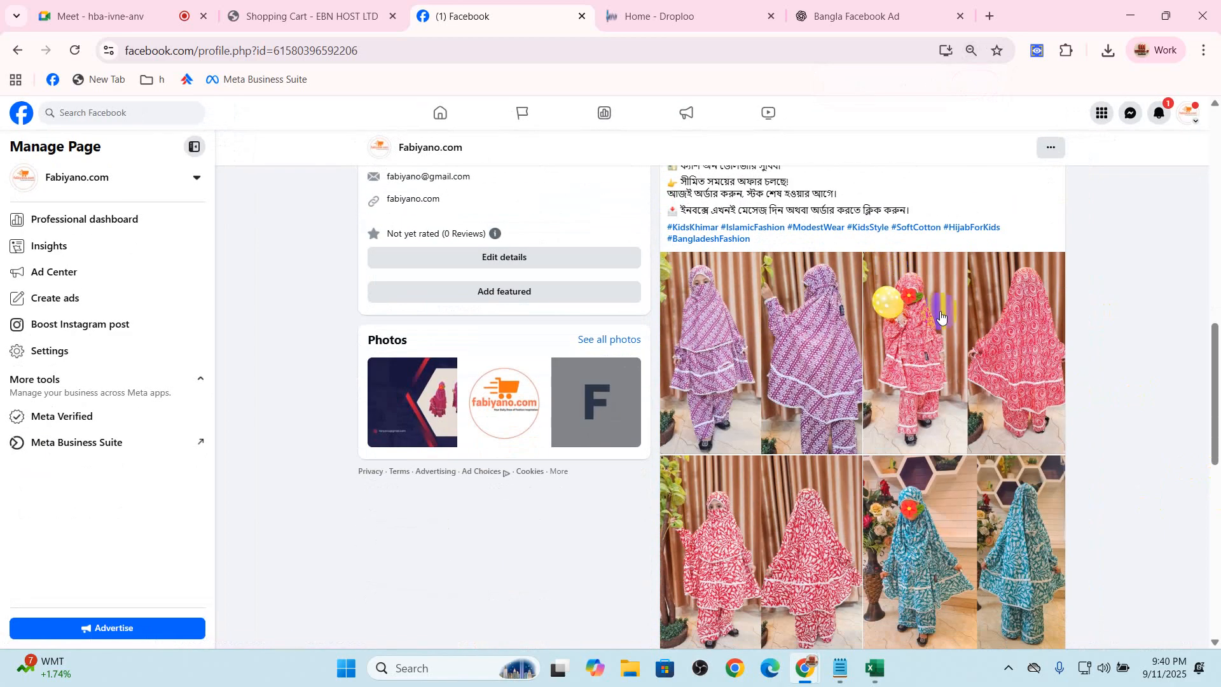
{"action": "scroll", "coordinate": [1000, 359], "scroll_direction": "down", "scroll_amount": 7}
{"action": "scroll", "coordinate": [1020, 423], "scroll_direction": "up", "scroll_amount": 10}
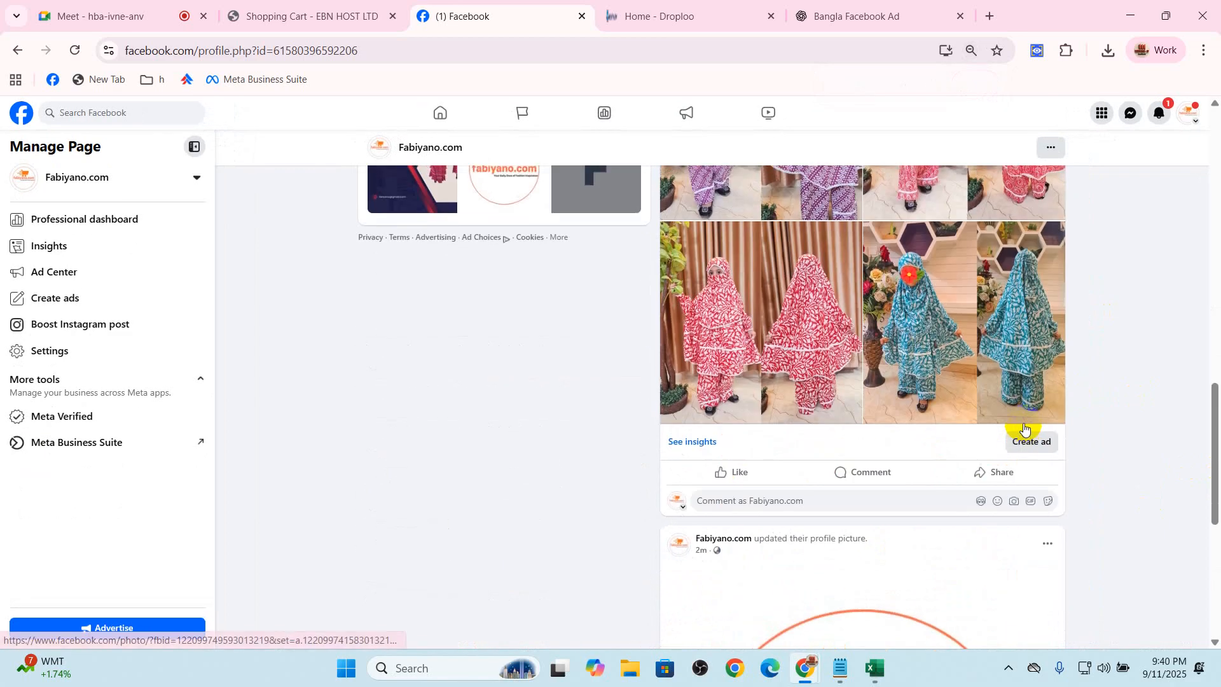
{"action": "scroll", "coordinate": [1023, 423], "scroll_direction": "up", "scroll_amount": 2}
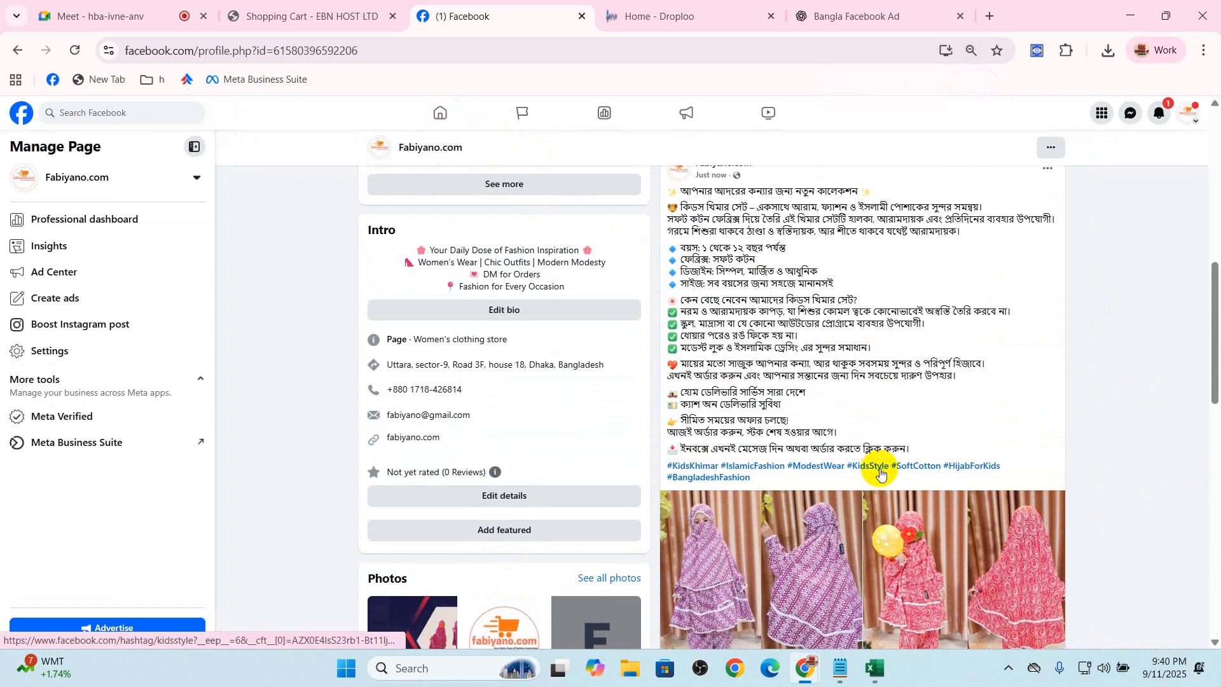
{"action": "key", "text": "ctrl+plus"}
{"action": "key", "text": "ctrl+plus"}
{"action": "key", "text": "ctrl+plus"}
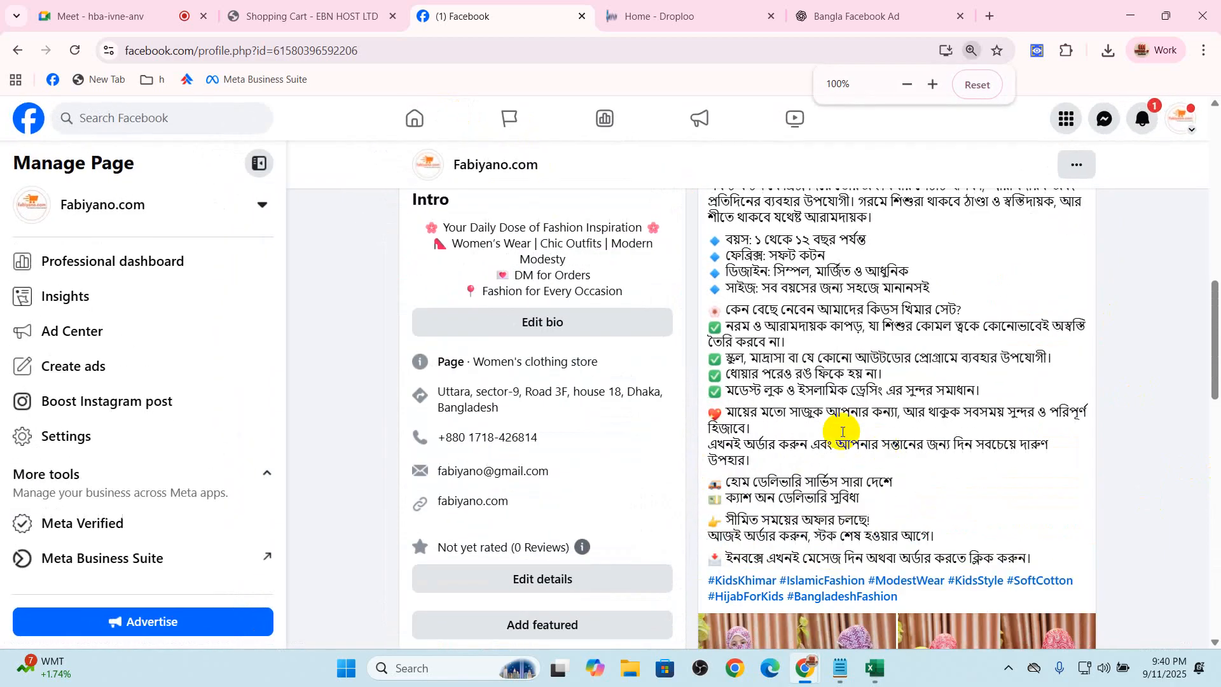
Allow contributors in the Google Meet call to turn on their microphones, and switch that permission back off
{"action": "left_click", "coordinate": [77, 5]}
{"action": "left_click", "coordinate": [1167, 449]}
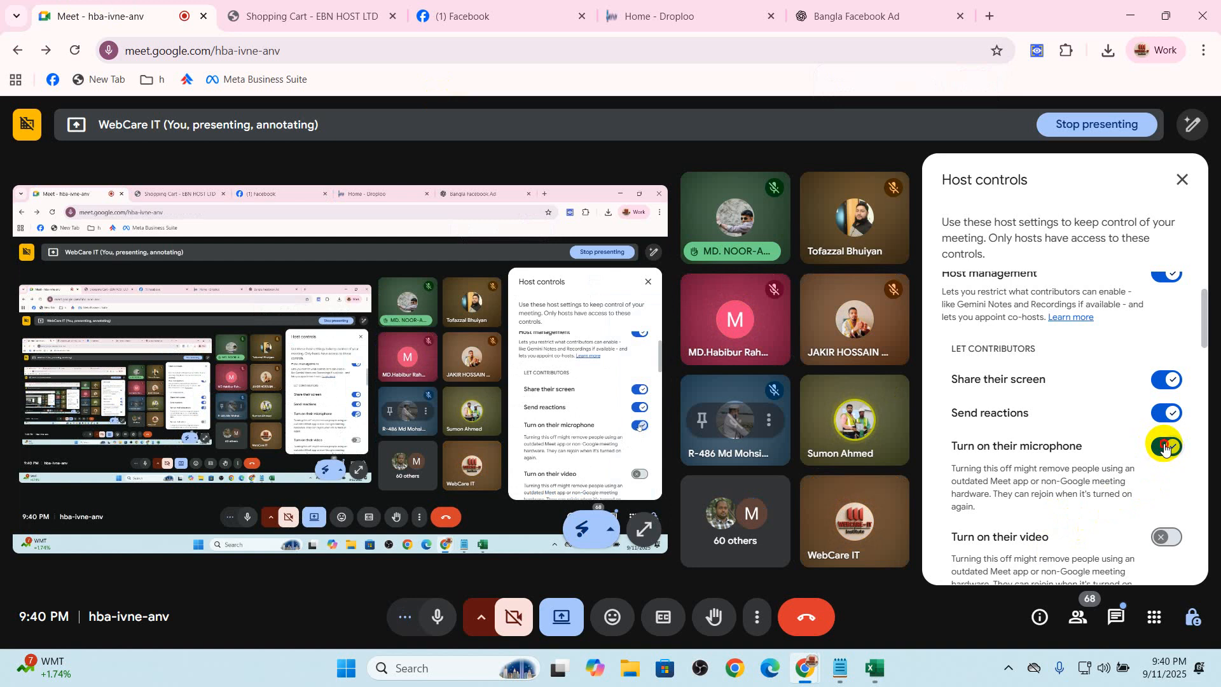
{"action": "left_click", "coordinate": [1166, 449]}
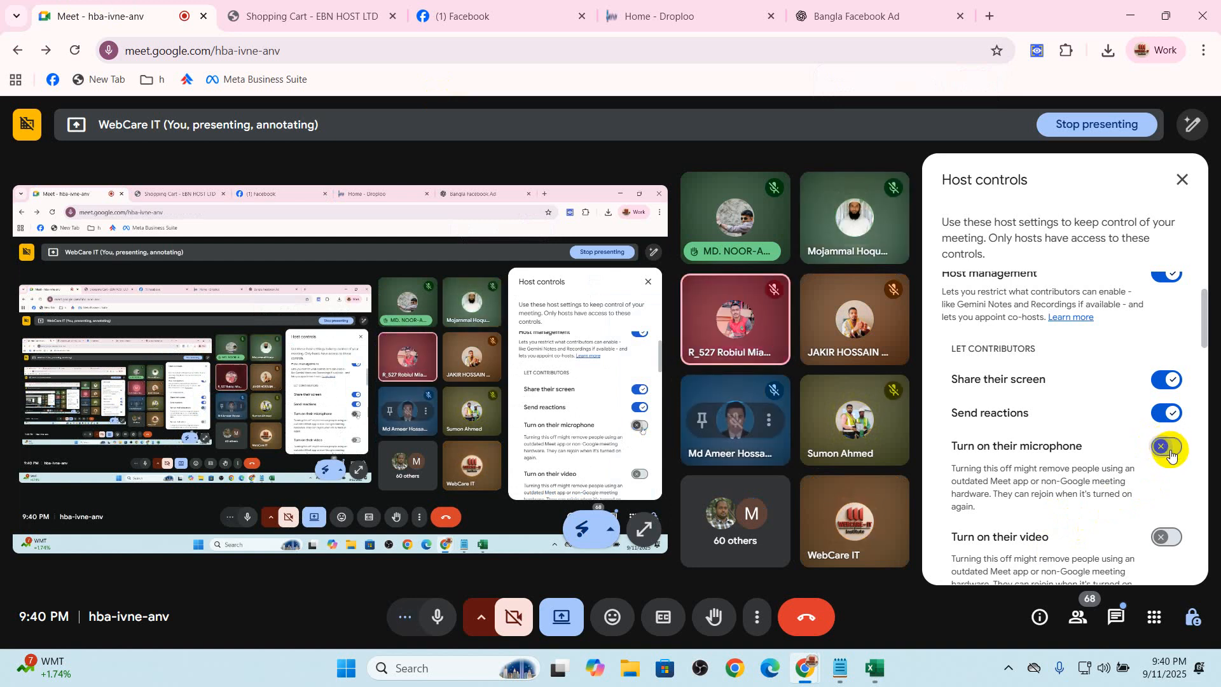
Return to the Facebook Page and examine the post's text, including the age line, and its product photos
{"action": "left_click", "coordinate": [509, 15]}
{"action": "scroll", "coordinate": [1009, 412], "scroll_direction": "up", "scroll_amount": 5}
{"action": "scroll", "coordinate": [922, 445], "scroll_direction": "down", "scroll_amount": 2}
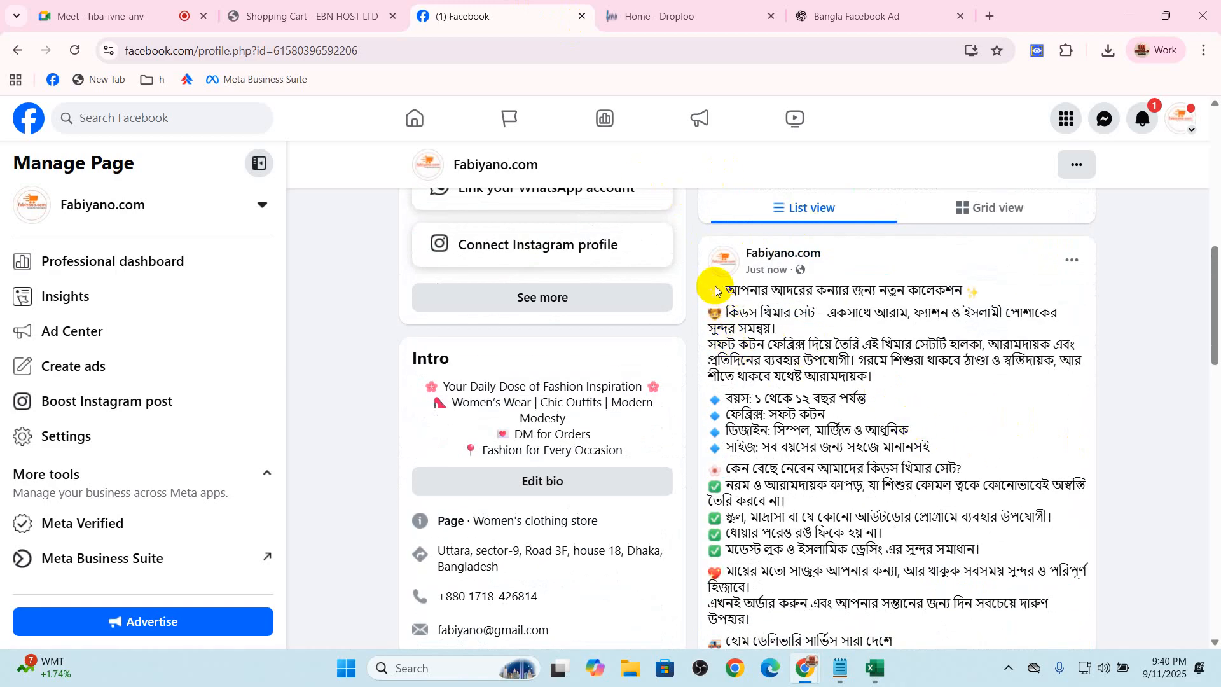
{"action": "scroll", "coordinate": [798, 402], "scroll_direction": "down", "scroll_amount": 1}
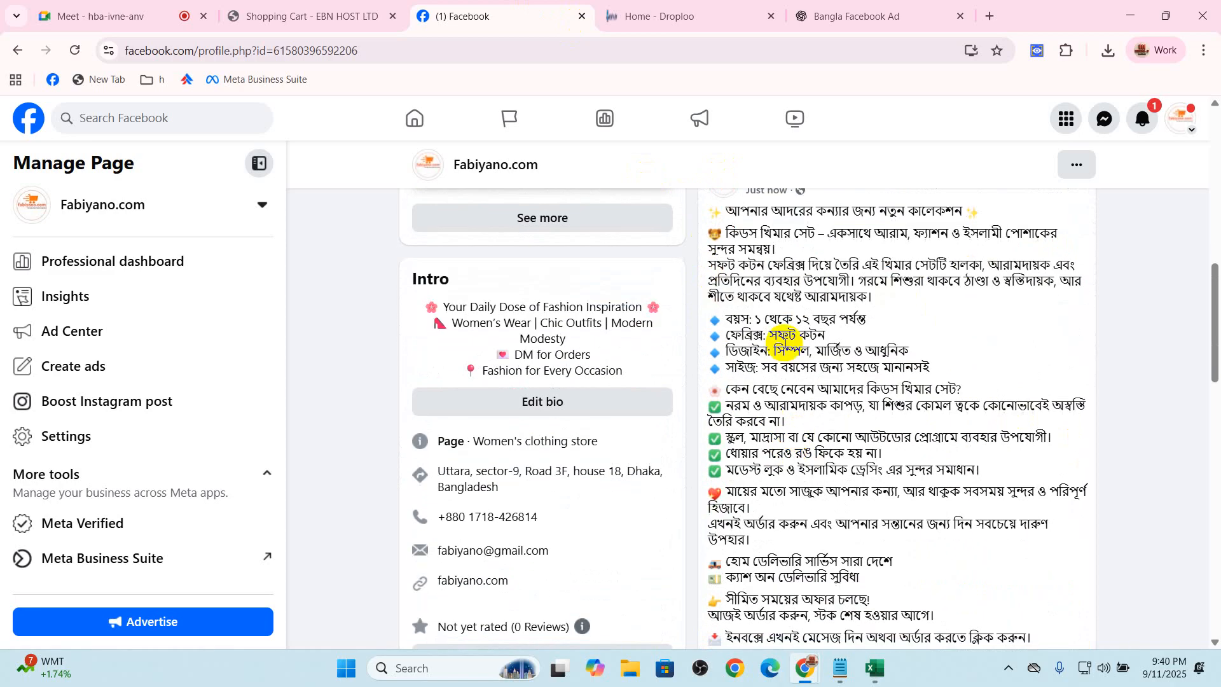
{"action": "left_click_drag", "start_coordinate": [737, 316], "coordinate": [815, 318]}
{"action": "scroll", "coordinate": [771, 436], "scroll_direction": "down", "scroll_amount": 5}
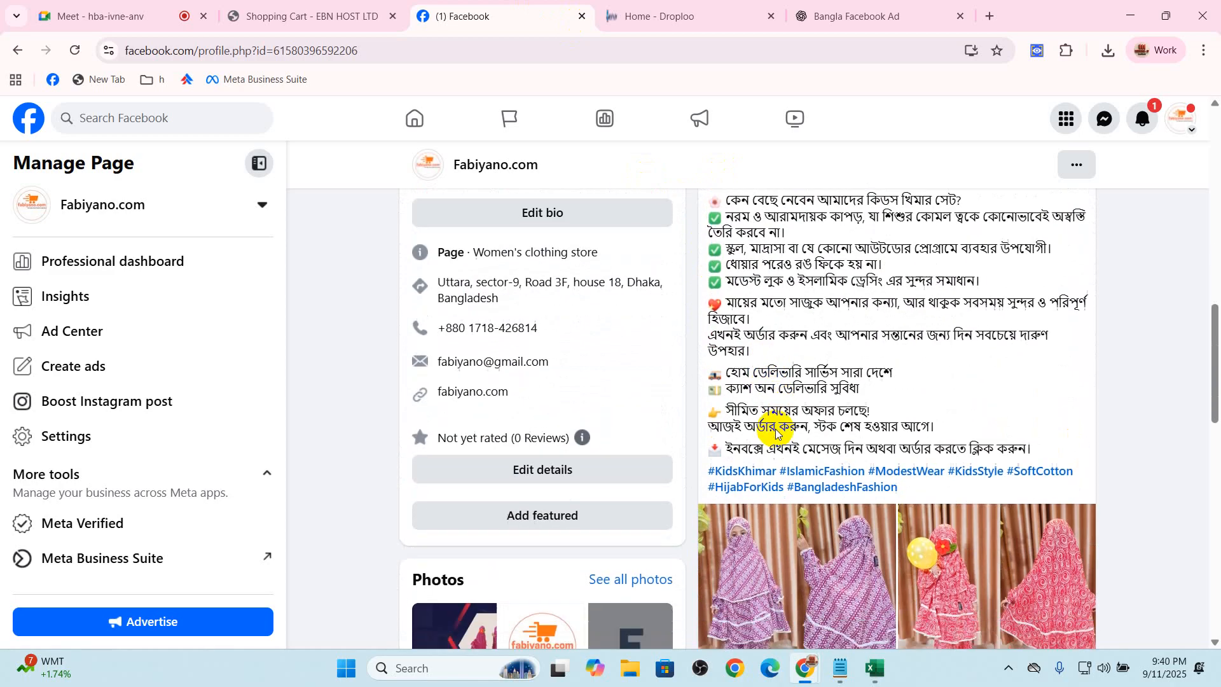
{"action": "scroll", "coordinate": [1000, 486], "scroll_direction": "down", "scroll_amount": 2}
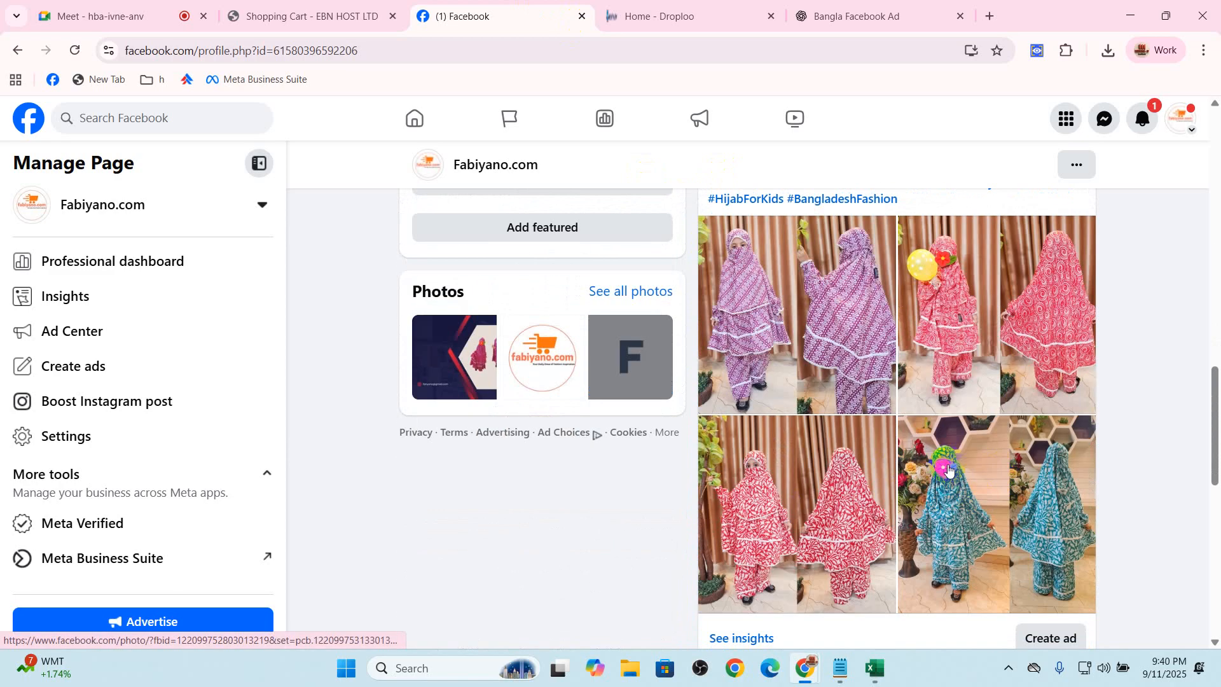
{"action": "scroll", "coordinate": [839, 447], "scroll_direction": "down", "scroll_amount": 2}
{"action": "scroll", "coordinate": [971, 449], "scroll_direction": "up", "scroll_amount": 15}
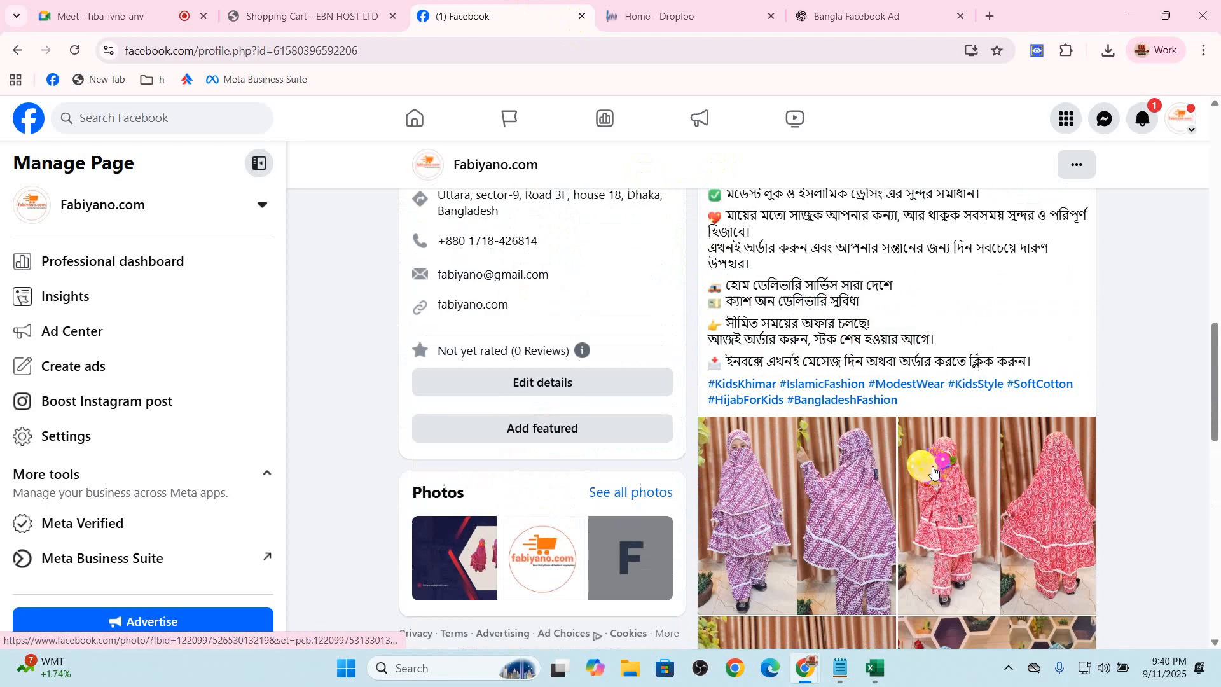
{"action": "scroll", "coordinate": [831, 574], "scroll_direction": "up", "scroll_amount": 3}
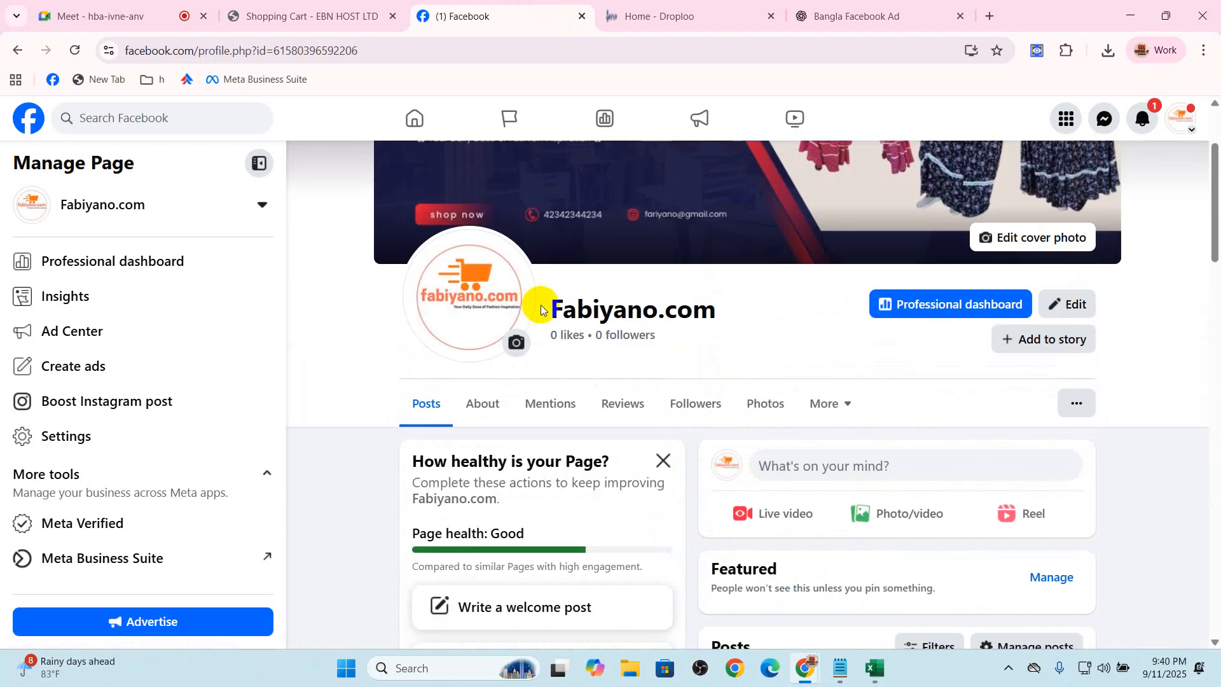
View the post's red and white khimar photo at full size and close the photo viewer
{"action": "scroll", "coordinate": [748, 346], "scroll_direction": "down", "scroll_amount": 8}
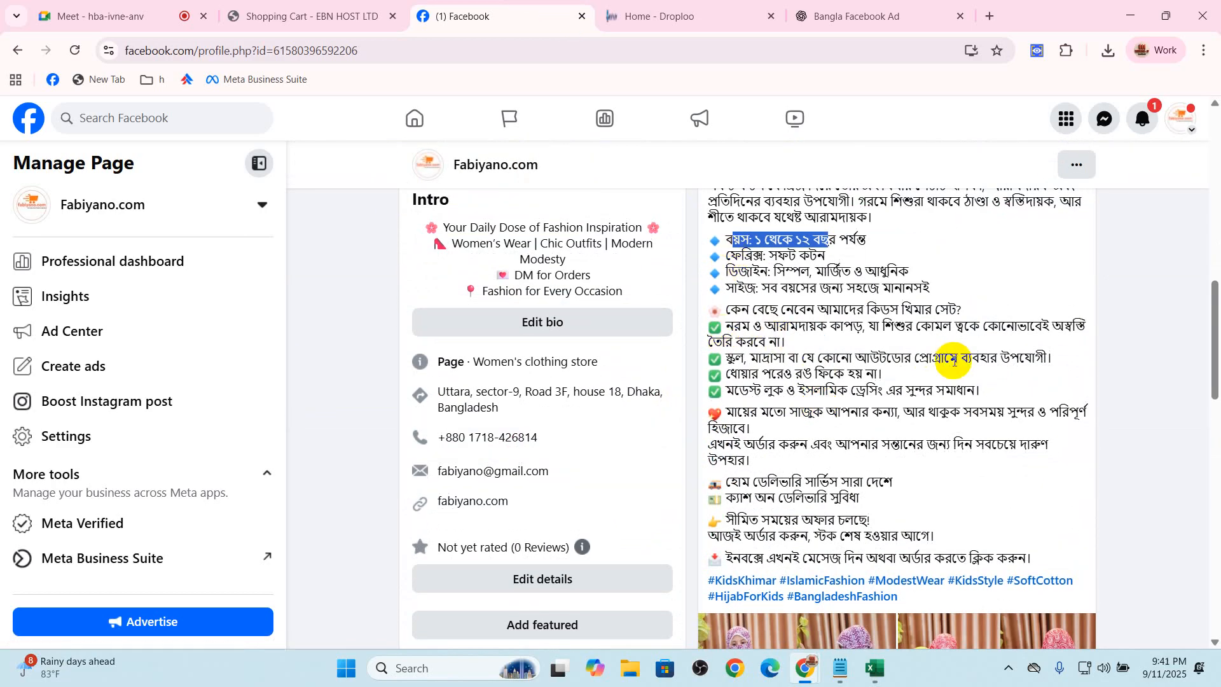
{"action": "scroll", "coordinate": [949, 375], "scroll_direction": "down", "scroll_amount": 3}
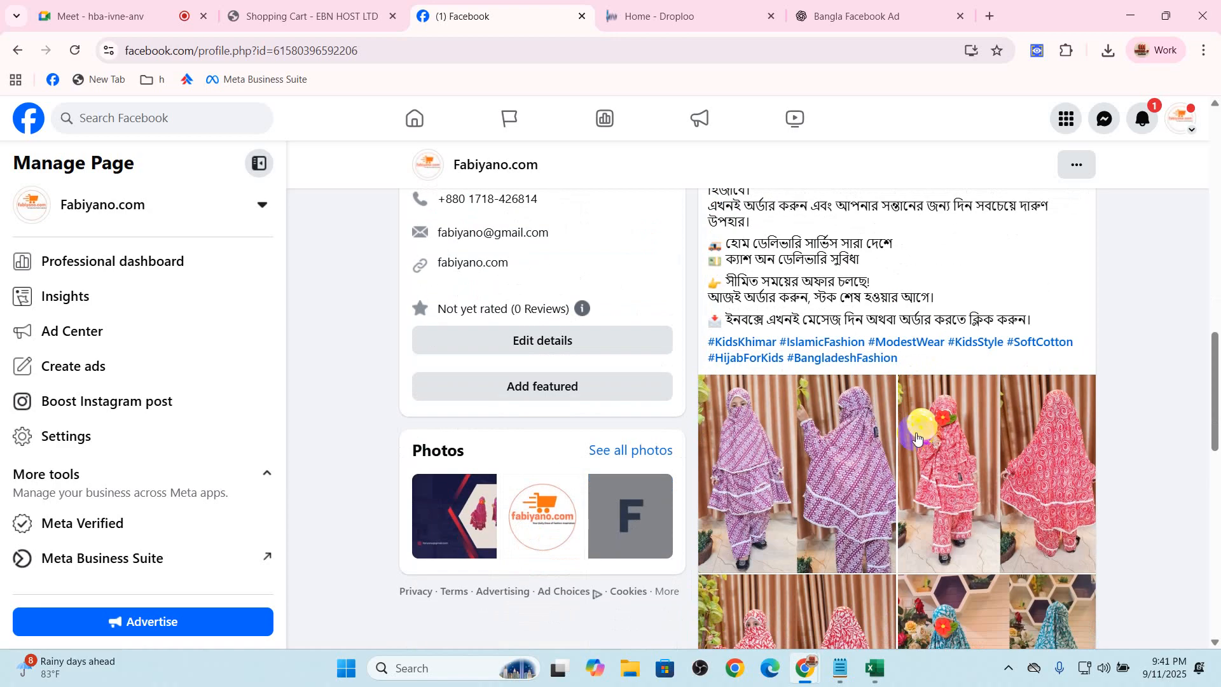
{"action": "scroll", "coordinate": [863, 491], "scroll_direction": "down", "scroll_amount": 2}
{"action": "left_click", "coordinate": [827, 486]}
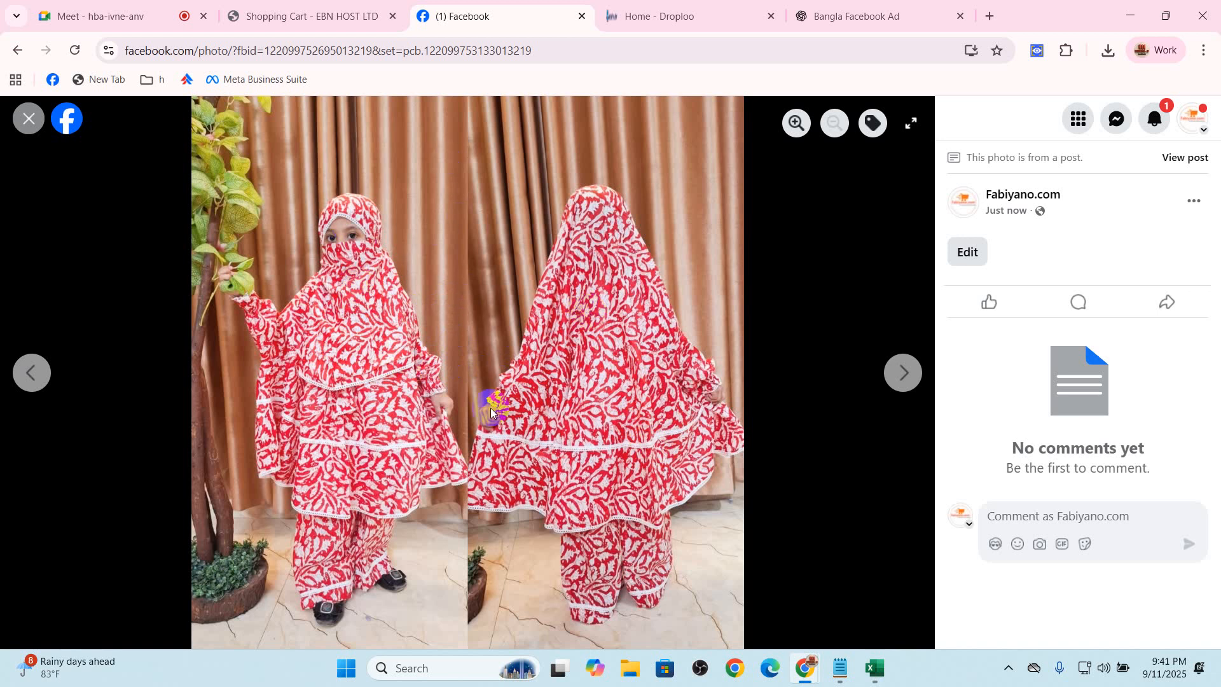
{"action": "left_click", "coordinate": [29, 118]}
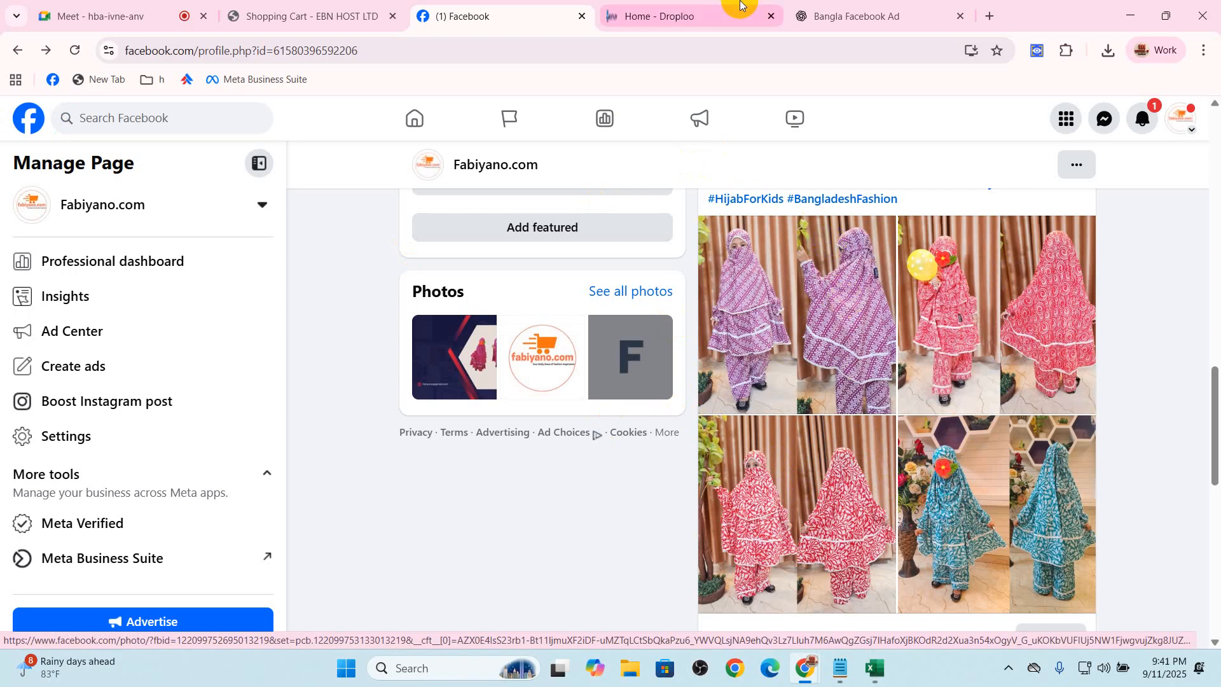
Switch to the Droploo home page and view the hot products
{"action": "left_click", "coordinate": [693, 5]}
{"action": "scroll", "coordinate": [199, 398], "scroll_direction": "down", "scroll_amount": 3}
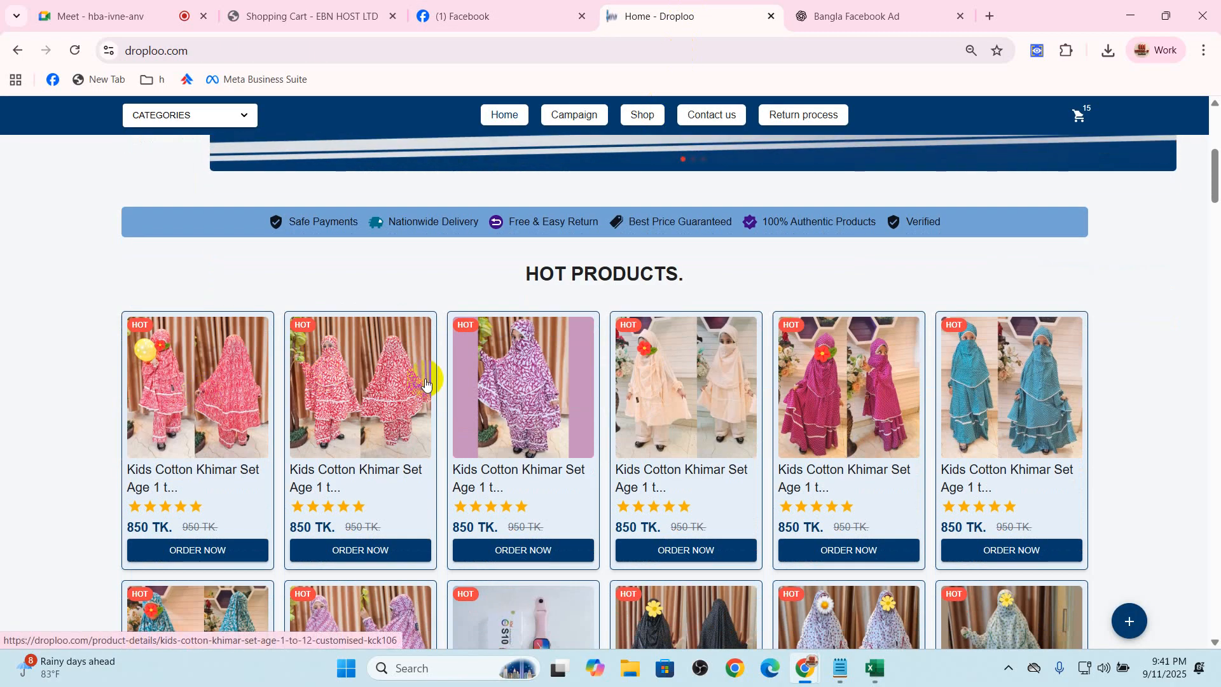
Open the first hot product, examine the age range and product code in its title, and return to the Droploo home page
{"action": "left_click", "coordinate": [140, 406]}
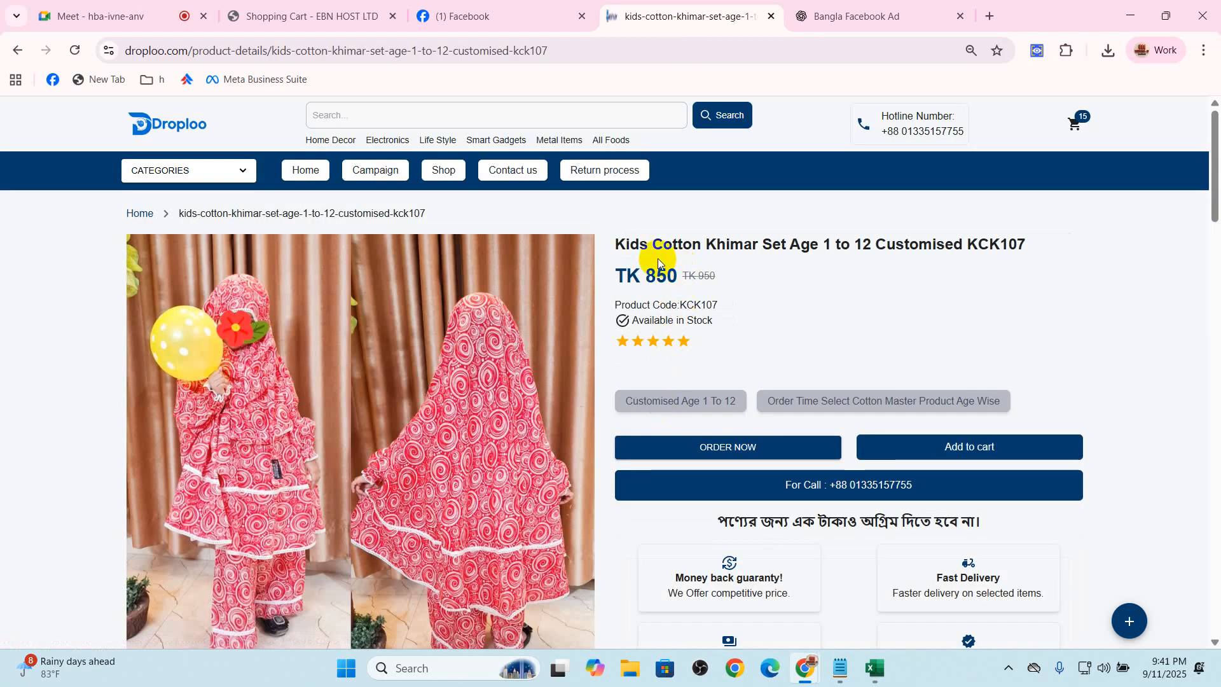
{"action": "left_click_drag", "start_coordinate": [657, 263], "coordinate": [979, 260]}
{"action": "left_click", "coordinate": [865, 260]}
{"action": "left_click_drag", "start_coordinate": [810, 245], "coordinate": [984, 246]}
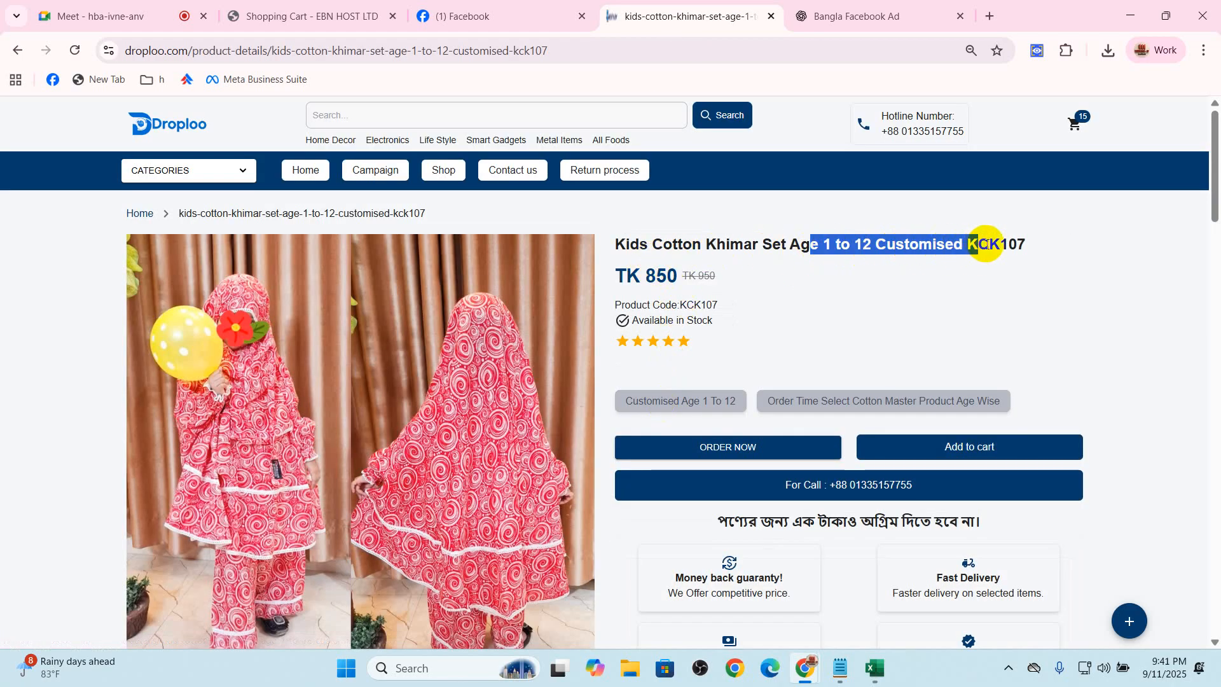
{"action": "left_click", "coordinate": [998, 307]}
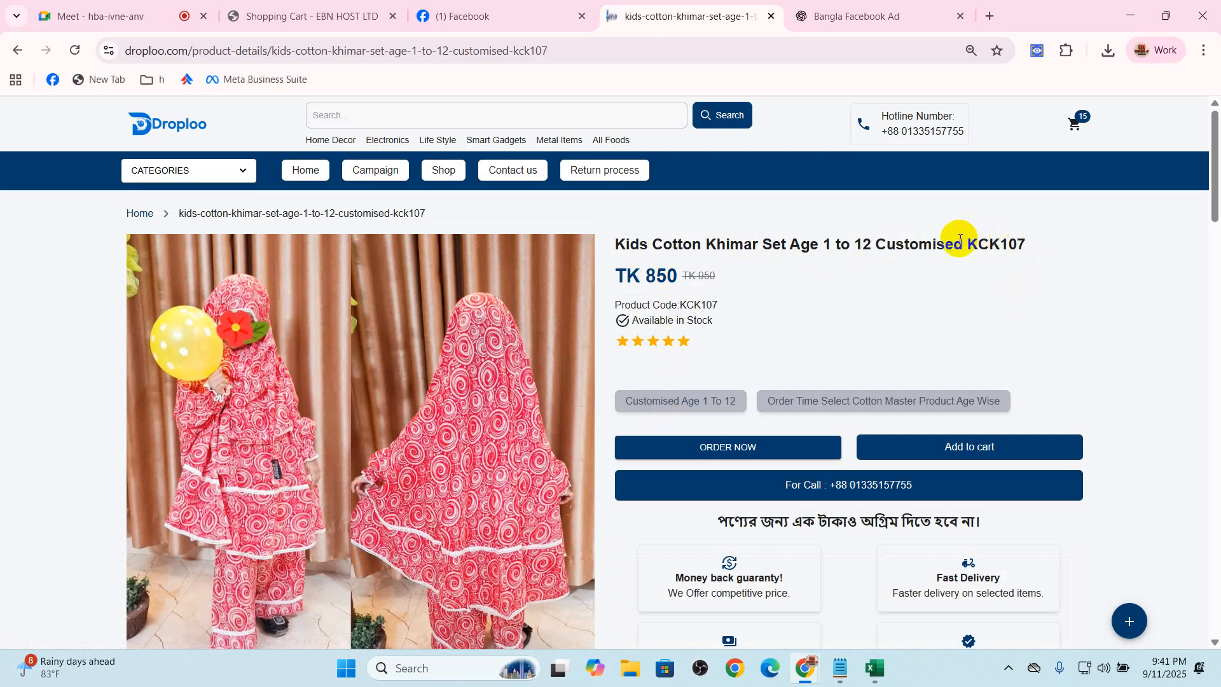
{"action": "left_click_drag", "start_coordinate": [966, 242], "coordinate": [1032, 241]}
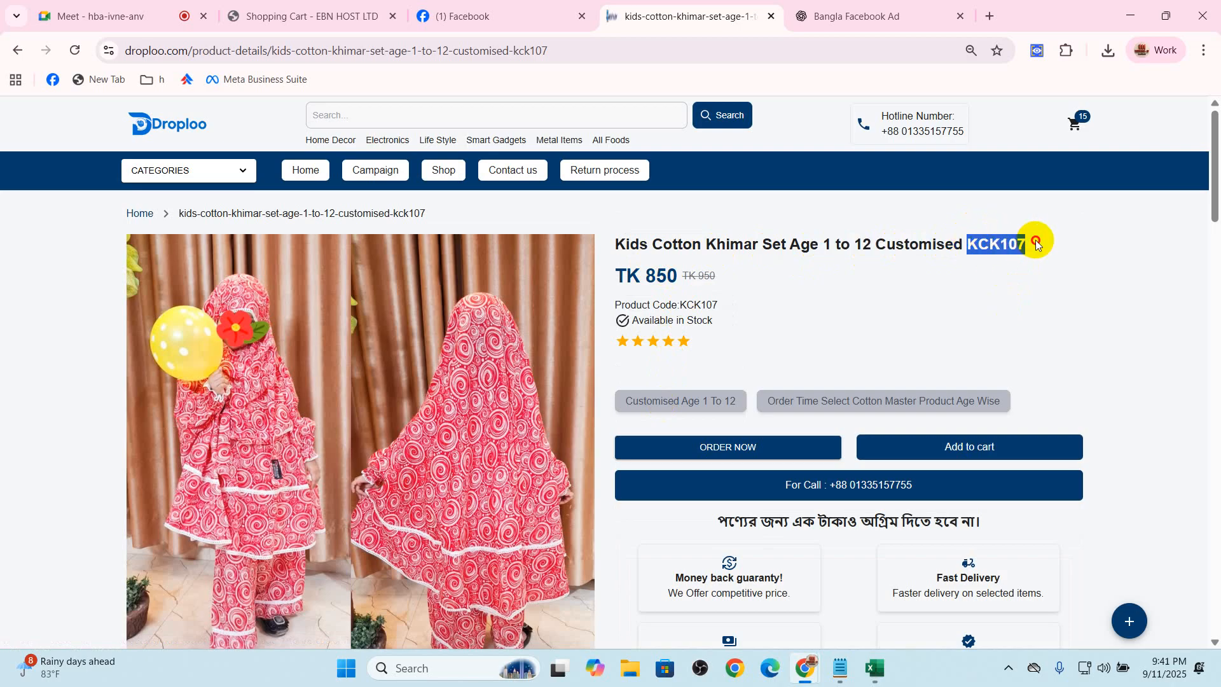
{"action": "triple_click", "coordinate": [990, 245]}
{"action": "triple_click", "coordinate": [987, 242]}
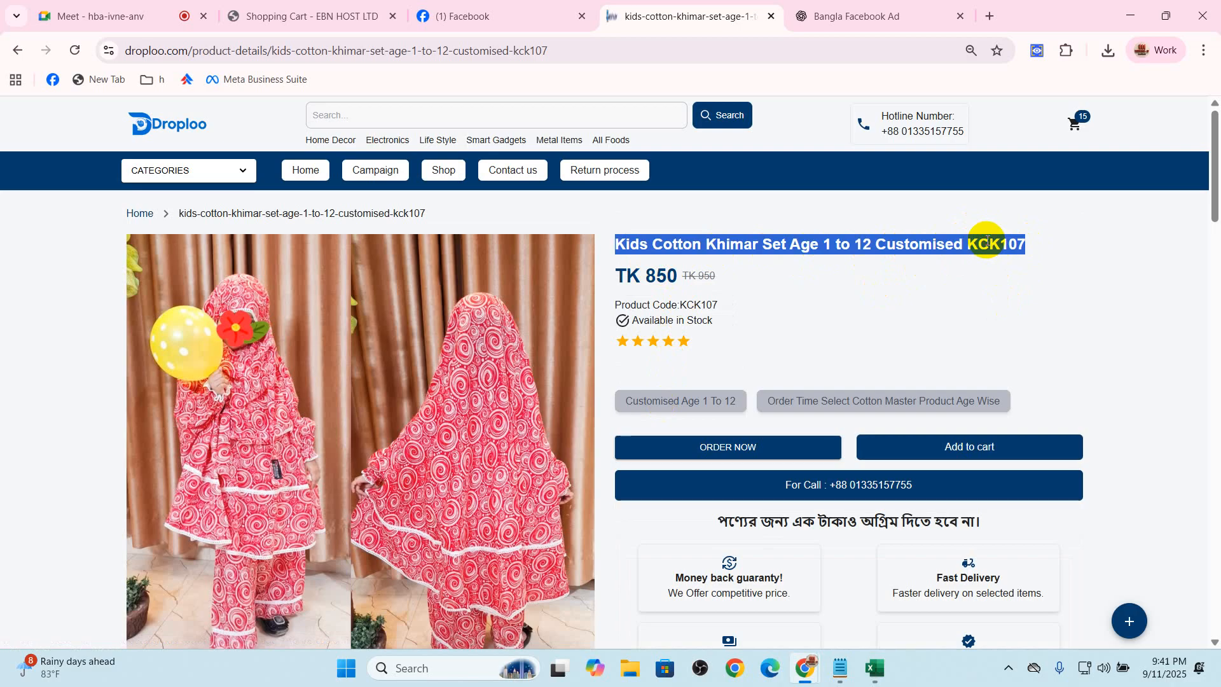
{"action": "left_click", "coordinate": [168, 123]}
Return to the Facebook Page to review its name and the new post's text, with a brief check of the Google Meet call
{"action": "left_click", "coordinate": [549, 22]}
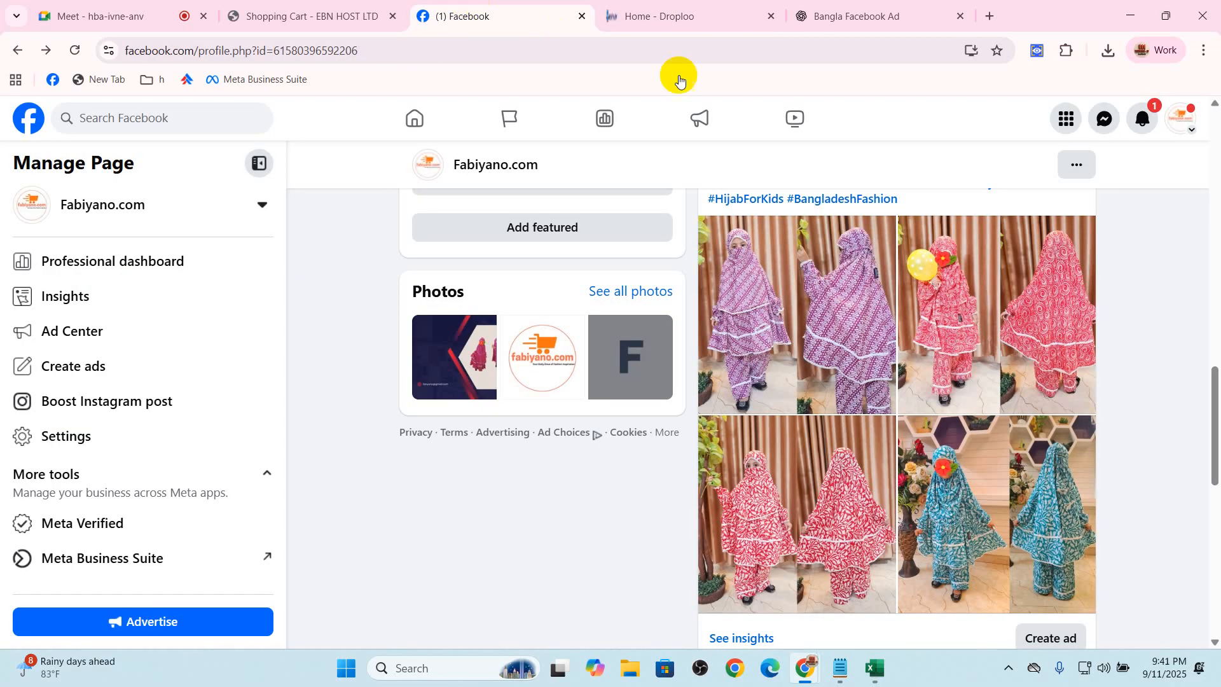
{"action": "scroll", "coordinate": [827, 391], "scroll_direction": "up", "scroll_amount": 10}
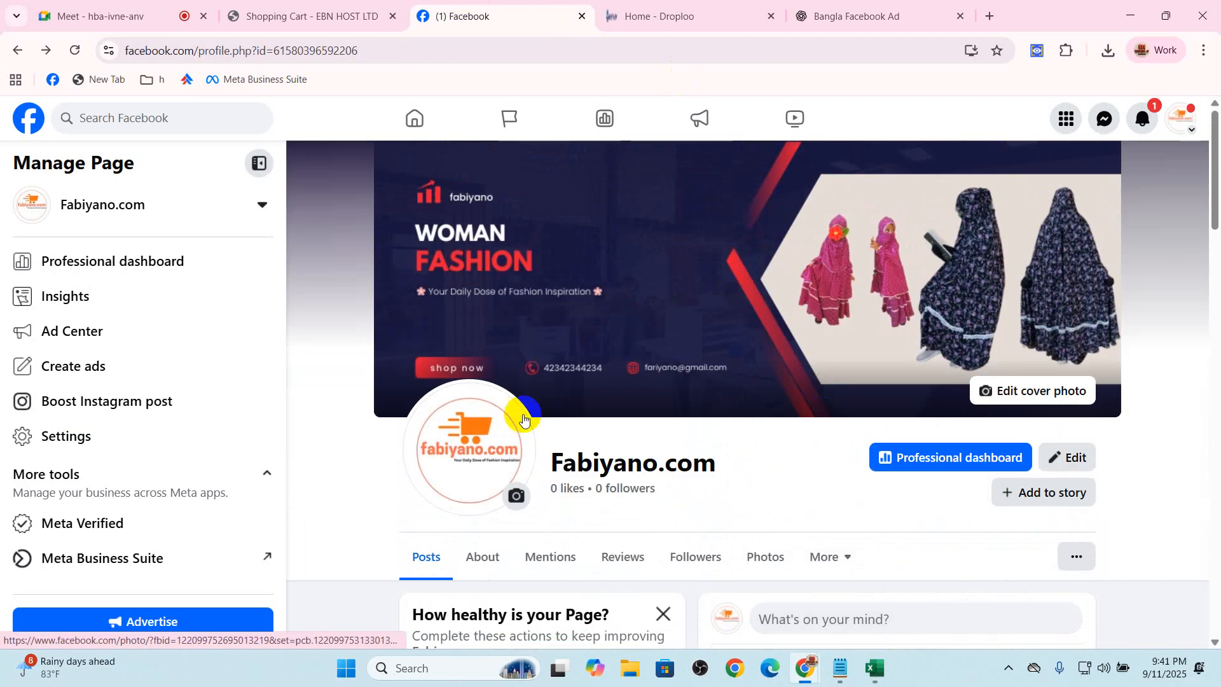
{"action": "left_click_drag", "start_coordinate": [546, 464], "coordinate": [774, 464]}
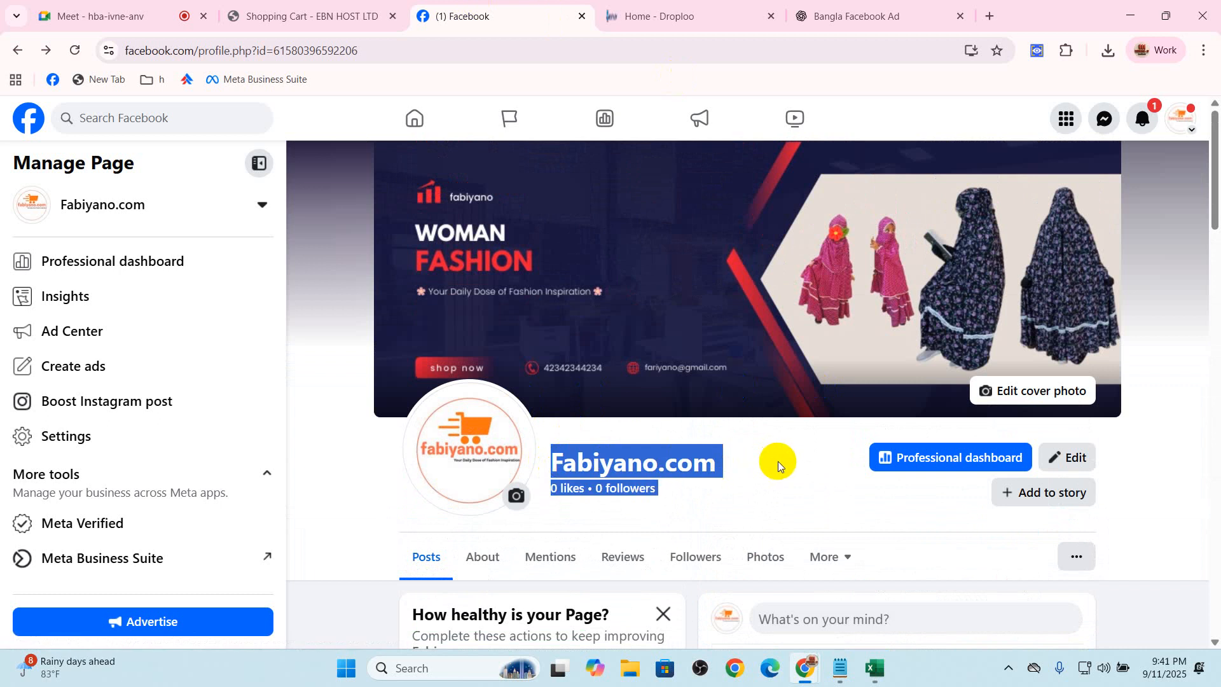
{"action": "scroll", "coordinate": [777, 463], "scroll_direction": "down", "scroll_amount": 10}
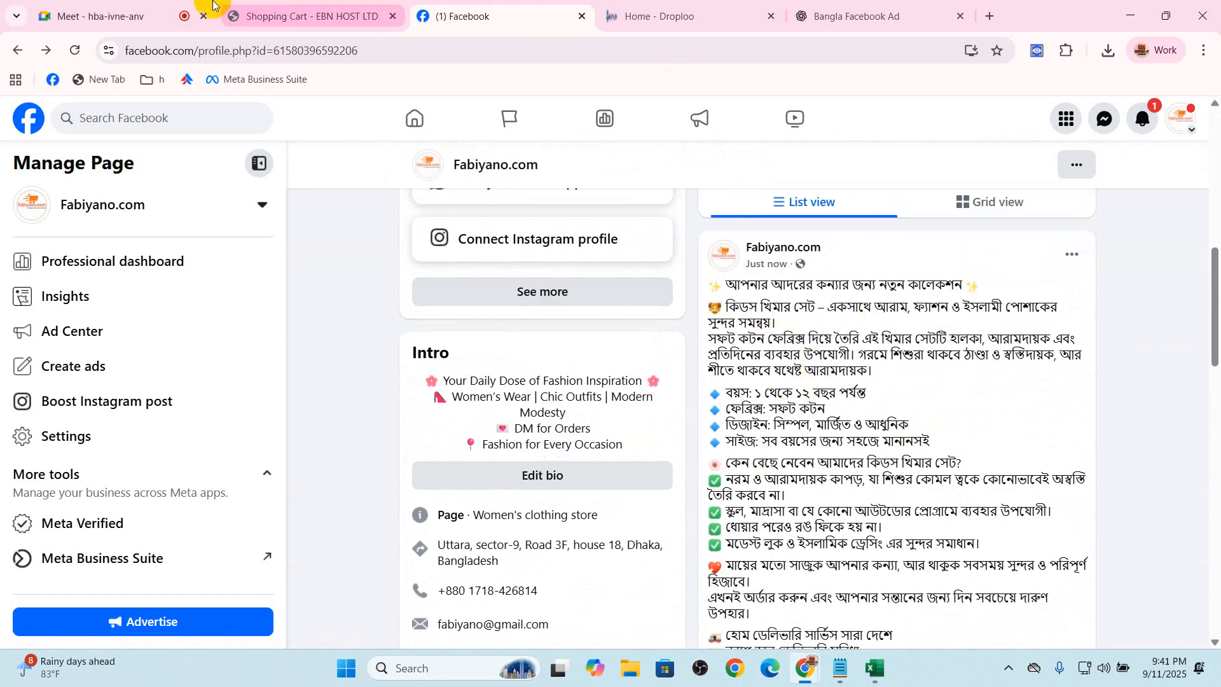
{"action": "left_click", "coordinate": [170, 11]}
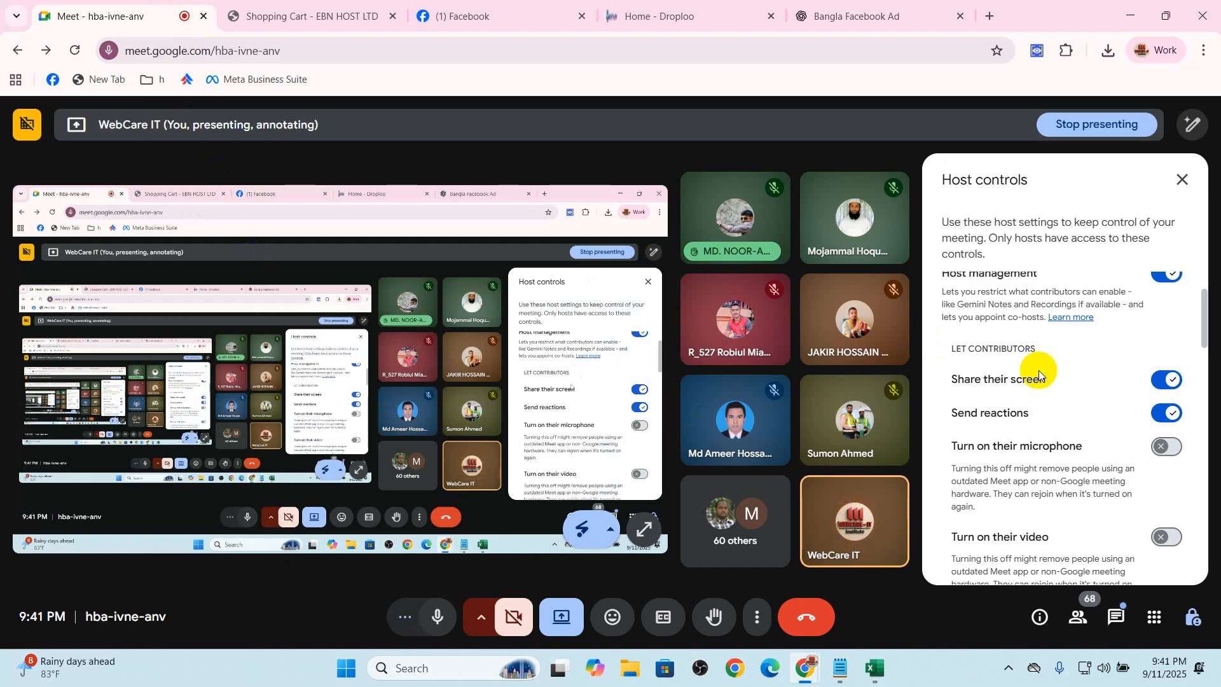
{"action": "left_click", "coordinate": [534, 19]}
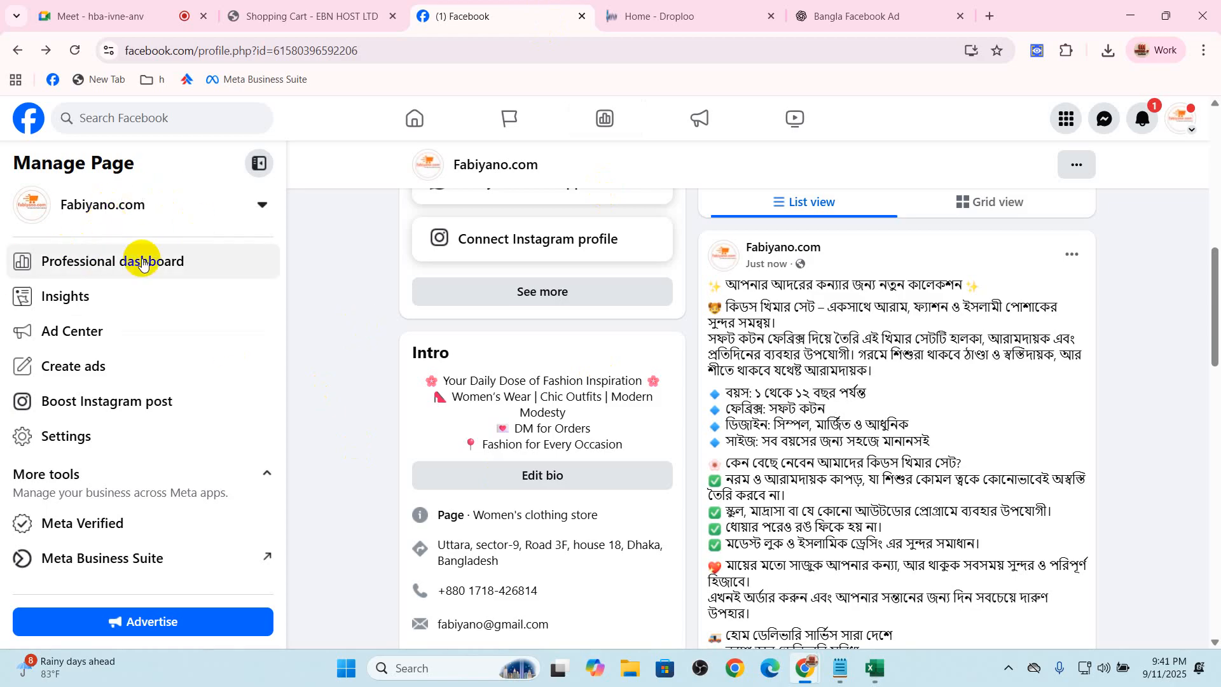
Open the Fabiyano.com Page's professional dashboard, check its page status, and open the Page access settings
{"action": "left_click", "coordinate": [114, 267]}
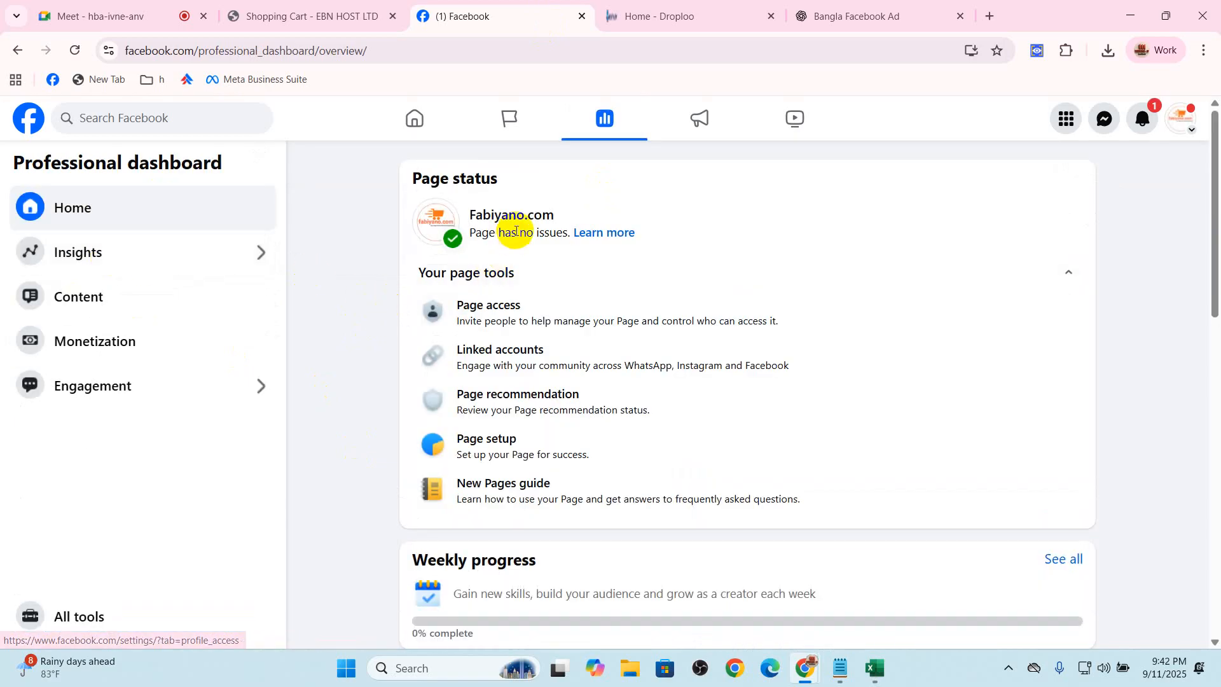
{"action": "left_click_drag", "start_coordinate": [476, 234], "coordinate": [537, 232]}
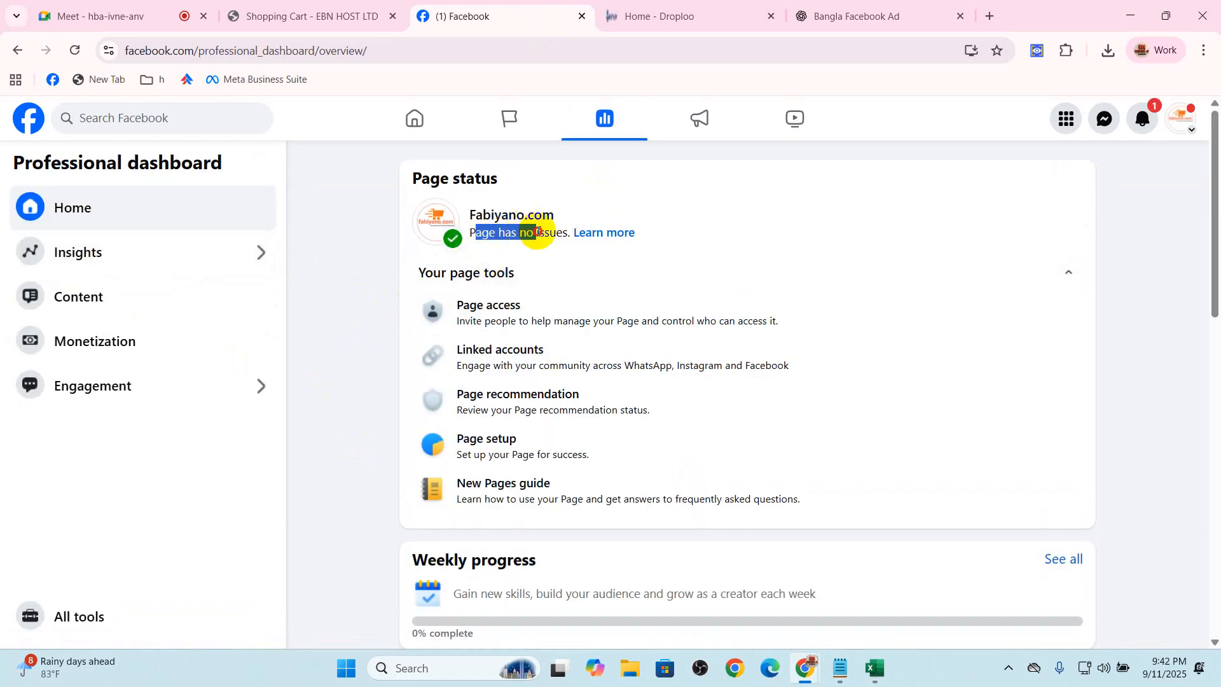
{"action": "left_click", "coordinate": [537, 232]}
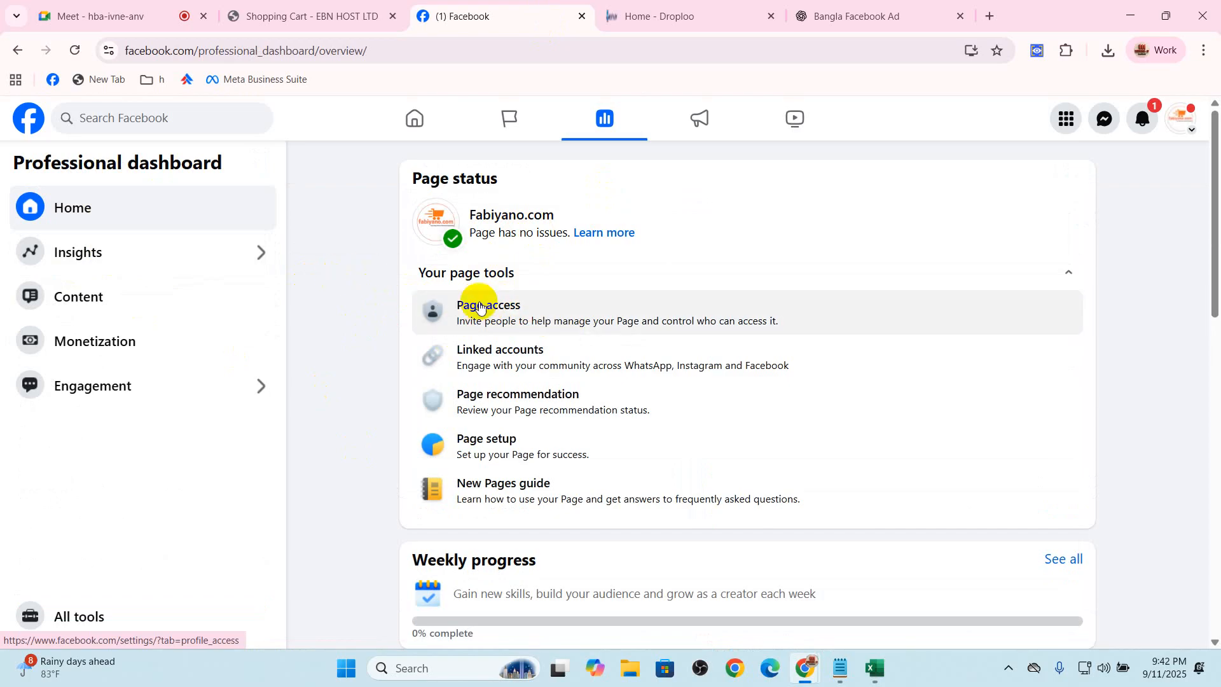
{"action": "left_click", "coordinate": [514, 321]}
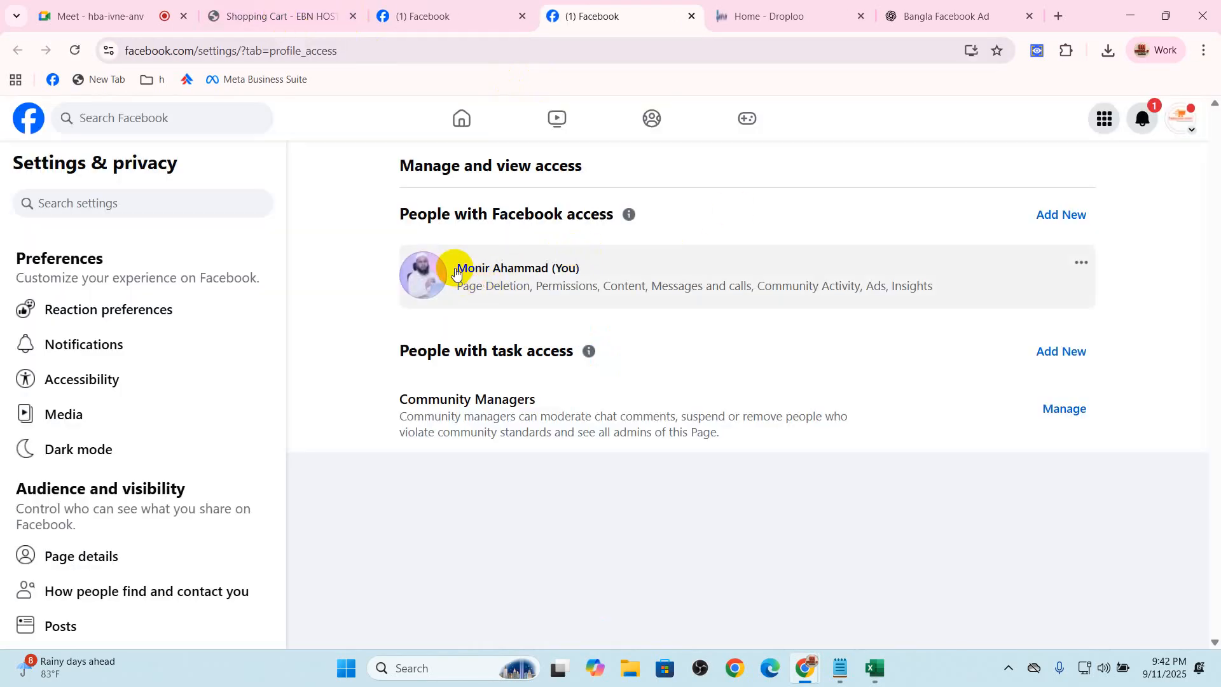
Check the Google Meet call, and examine the professional dashboard heading and the Facebook access and task access sections of the Page access settings
{"action": "left_click", "coordinate": [145, 3]}
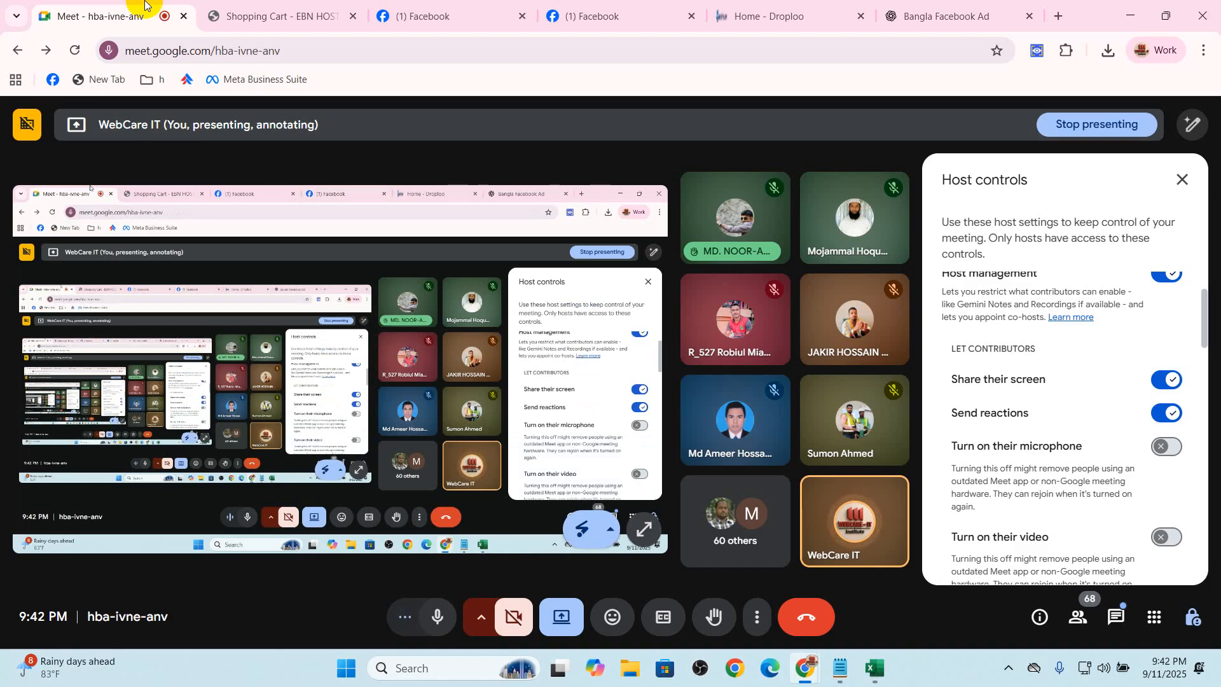
{"action": "left_click", "coordinate": [407, 14]}
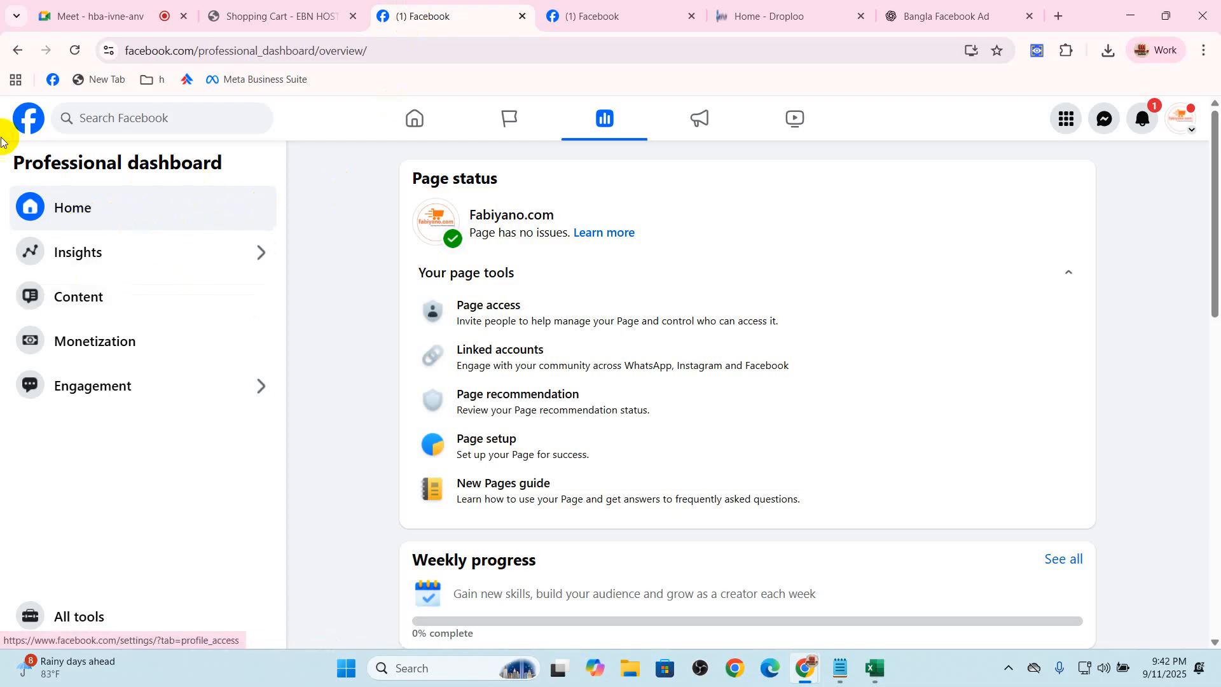
{"action": "left_click_drag", "start_coordinate": [14, 164], "coordinate": [245, 167]}
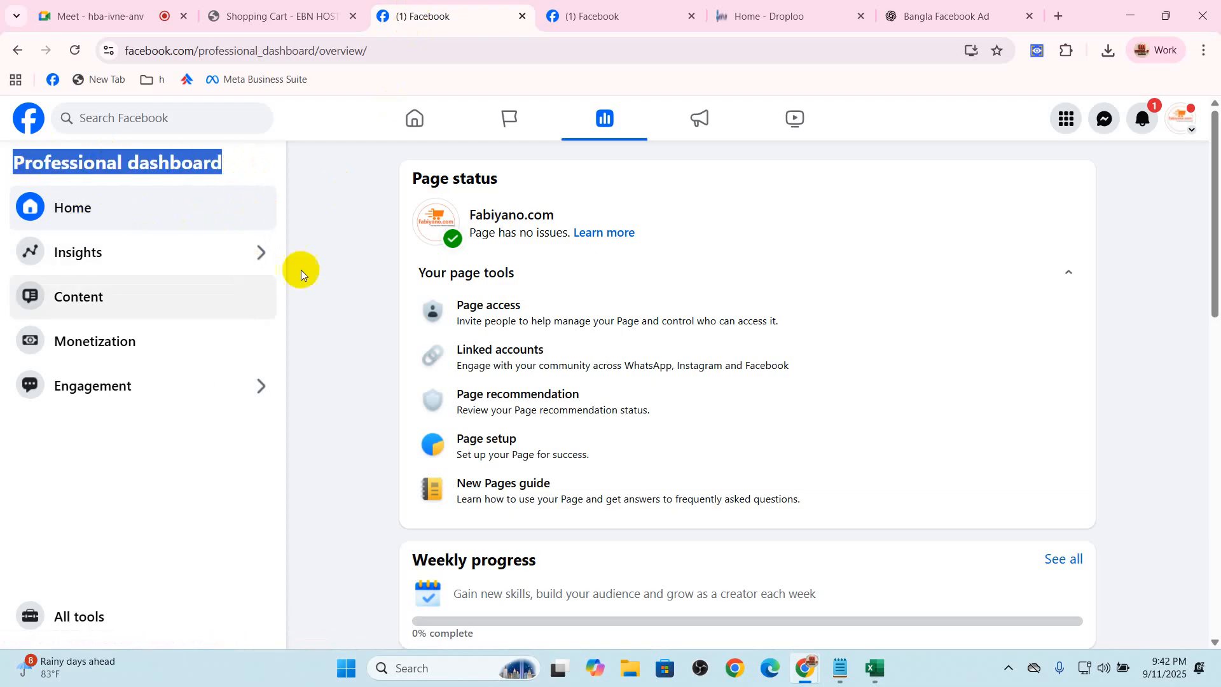
{"action": "left_click", "coordinate": [572, 18]}
{"action": "left_click_drag", "start_coordinate": [410, 213], "coordinate": [590, 220]}
{"action": "left_click_drag", "start_coordinate": [403, 354], "coordinate": [583, 343]}
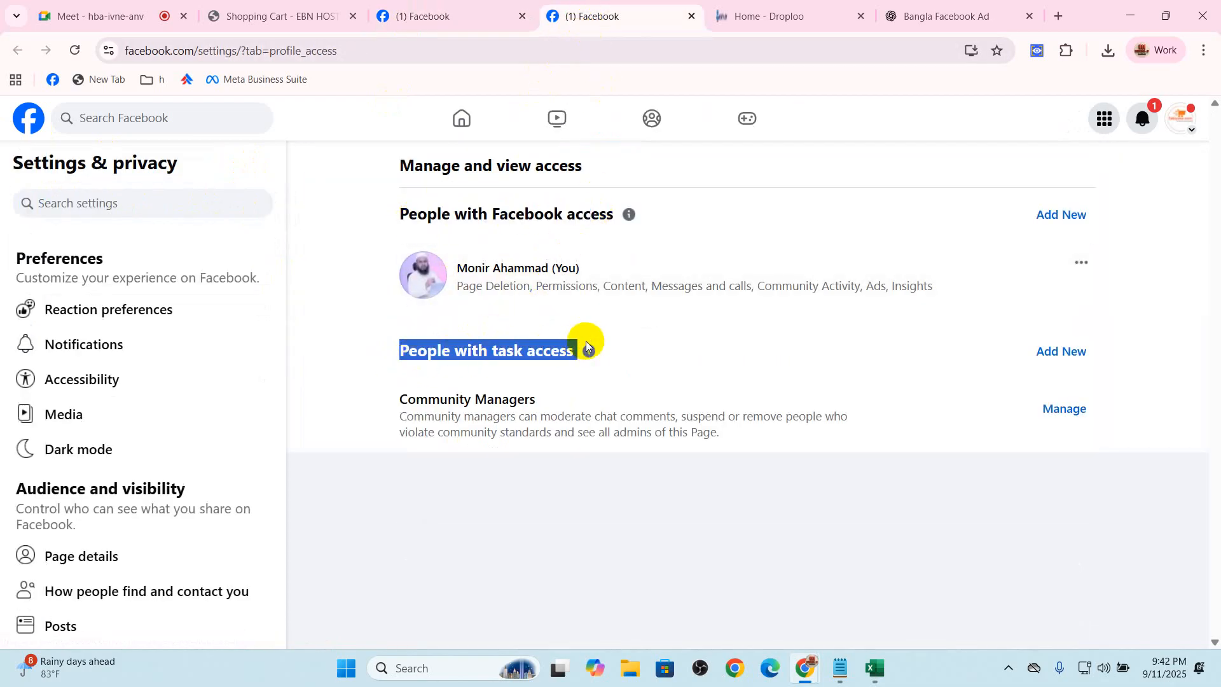
{"action": "left_click_drag", "start_coordinate": [427, 214], "coordinate": [595, 205]}
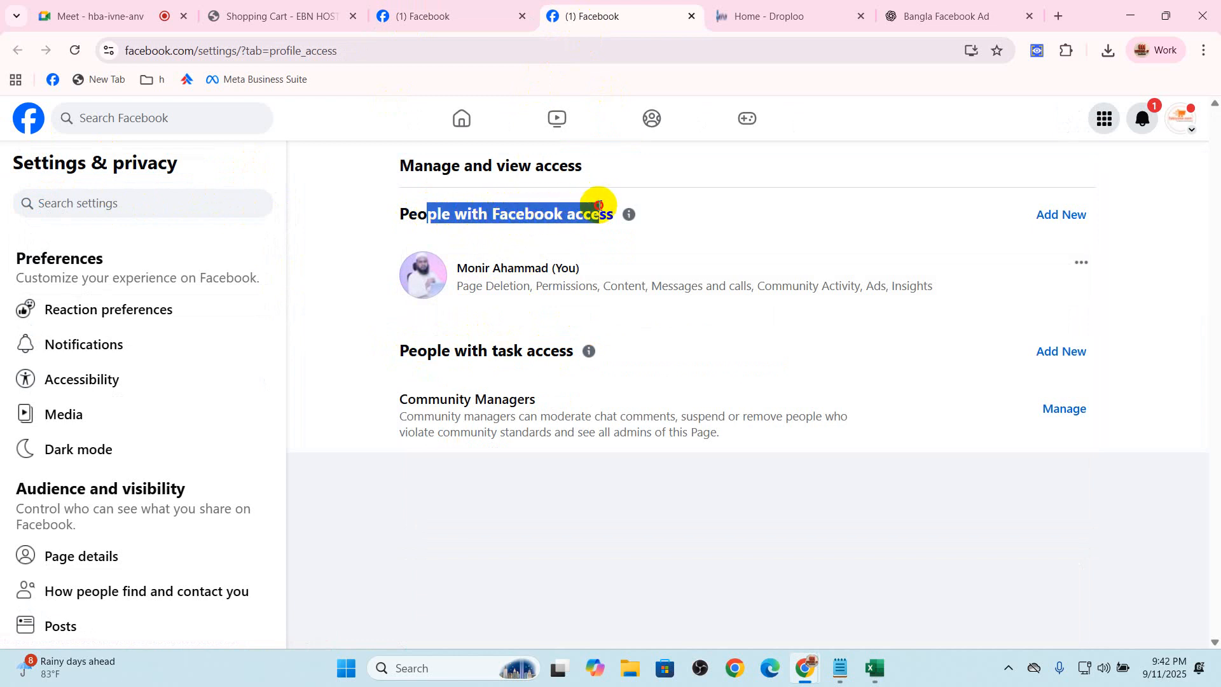
Invite a person by name to have Facebook access to the Page, confirming with the Facebook profile password
{"action": "left_click", "coordinate": [1060, 214]}
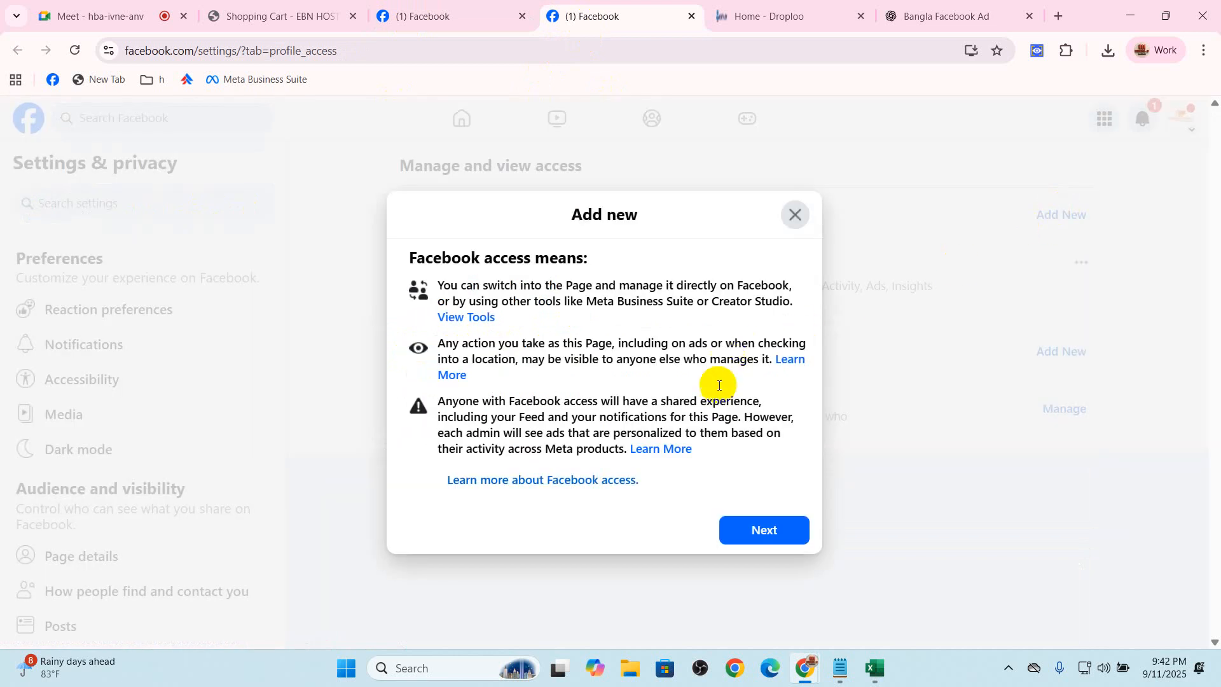
{"action": "left_click", "coordinate": [788, 538]}
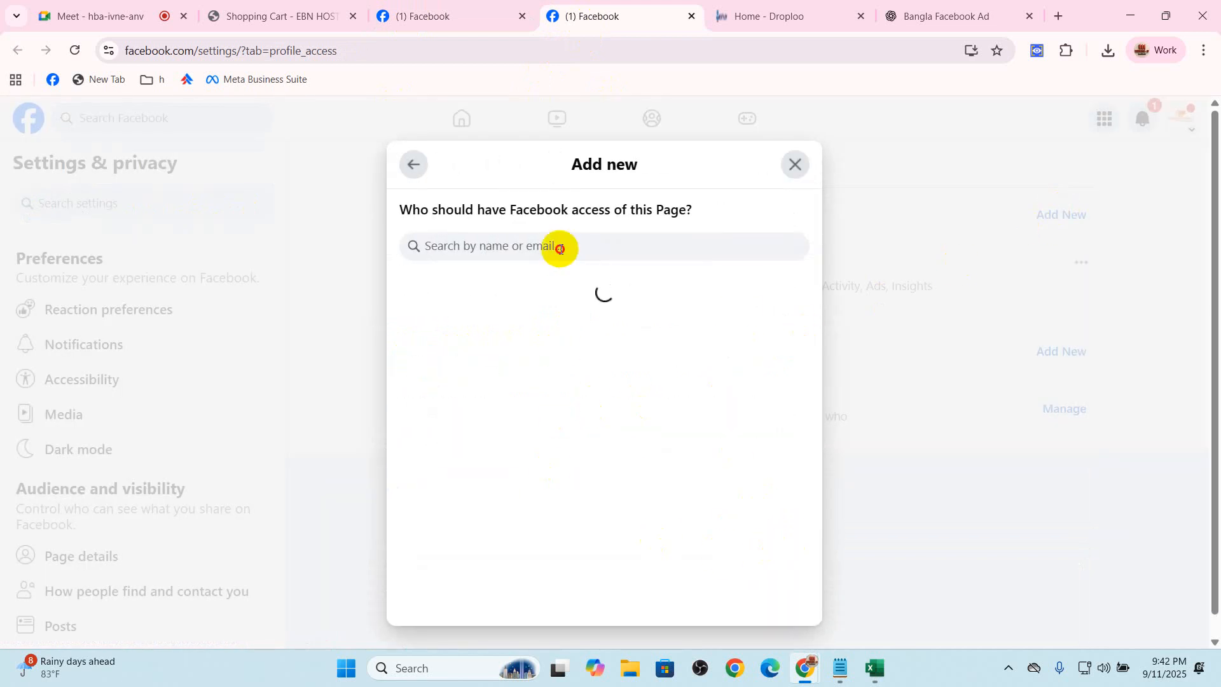
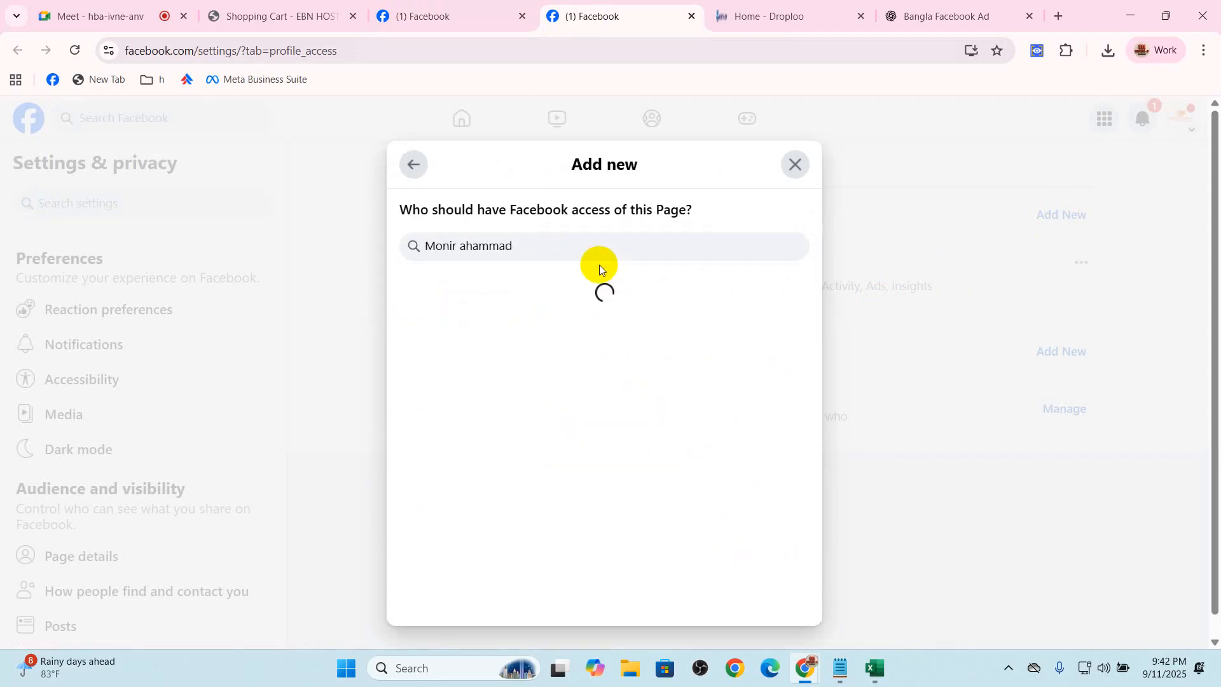
{"action": "left_click", "coordinate": [498, 296]}
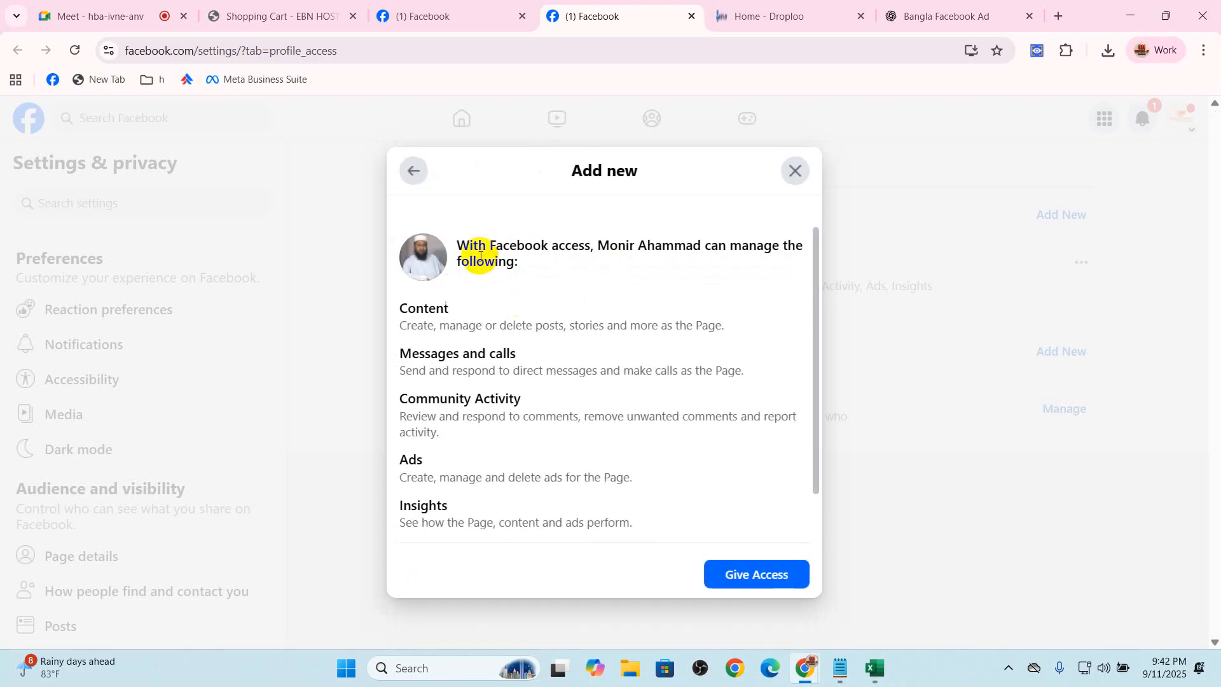
{"action": "left_click", "coordinate": [757, 575]}
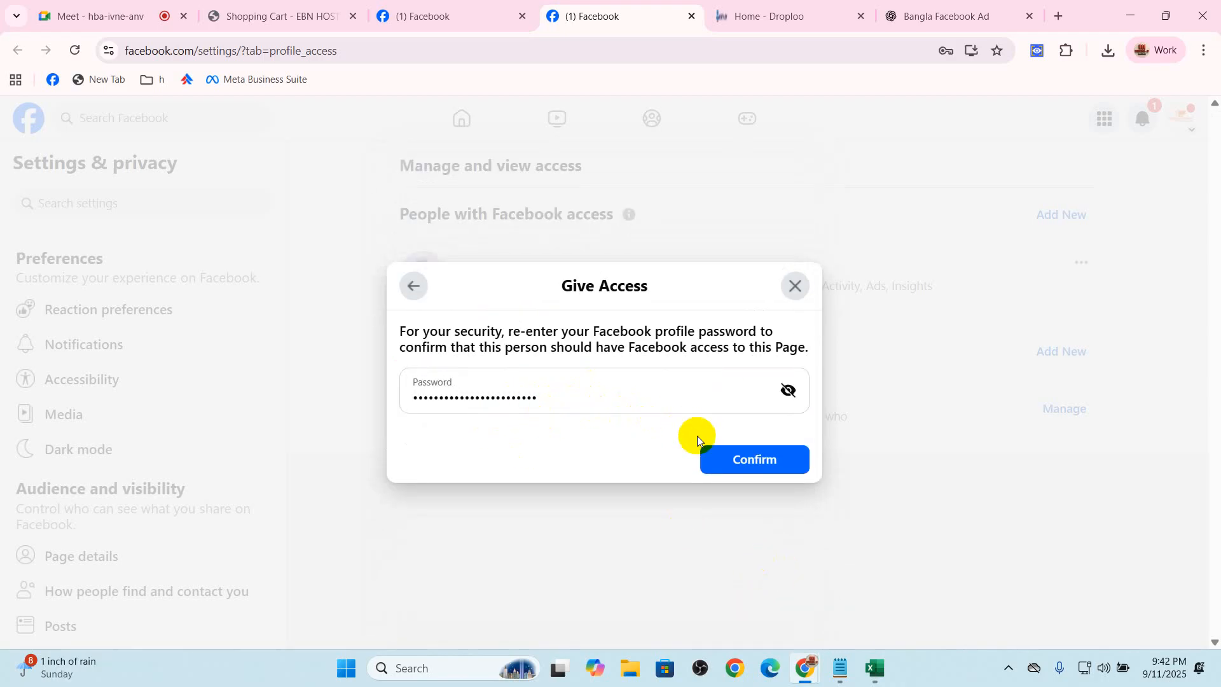
{"action": "left_click", "coordinate": [750, 458]}
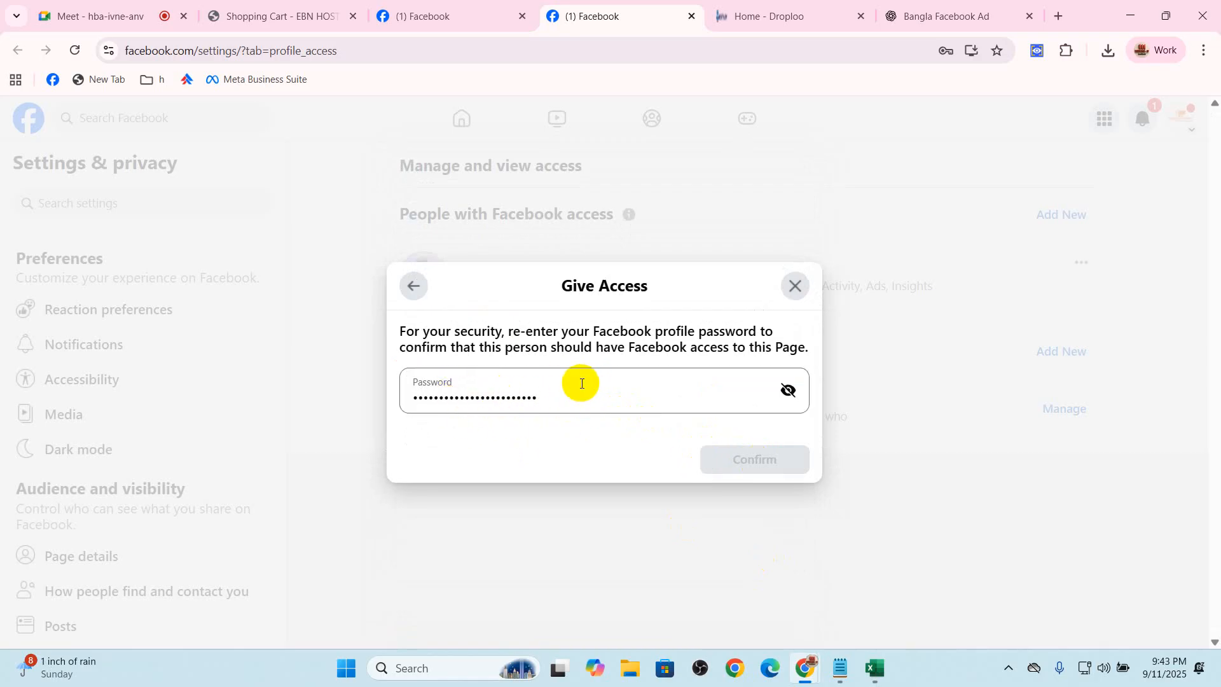
{"action": "left_click", "coordinate": [755, 458]}
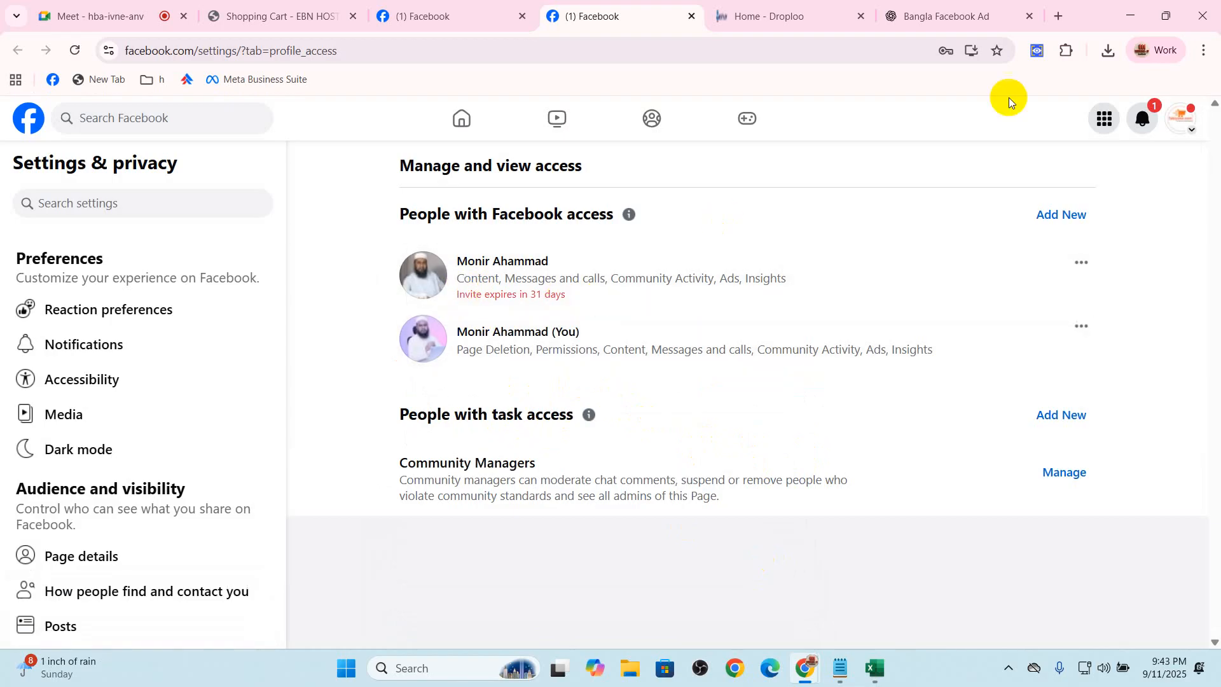
Check the Page's notifications, and log out through the account switcher to log into another Facebook account
{"action": "left_click", "coordinate": [1141, 116]}
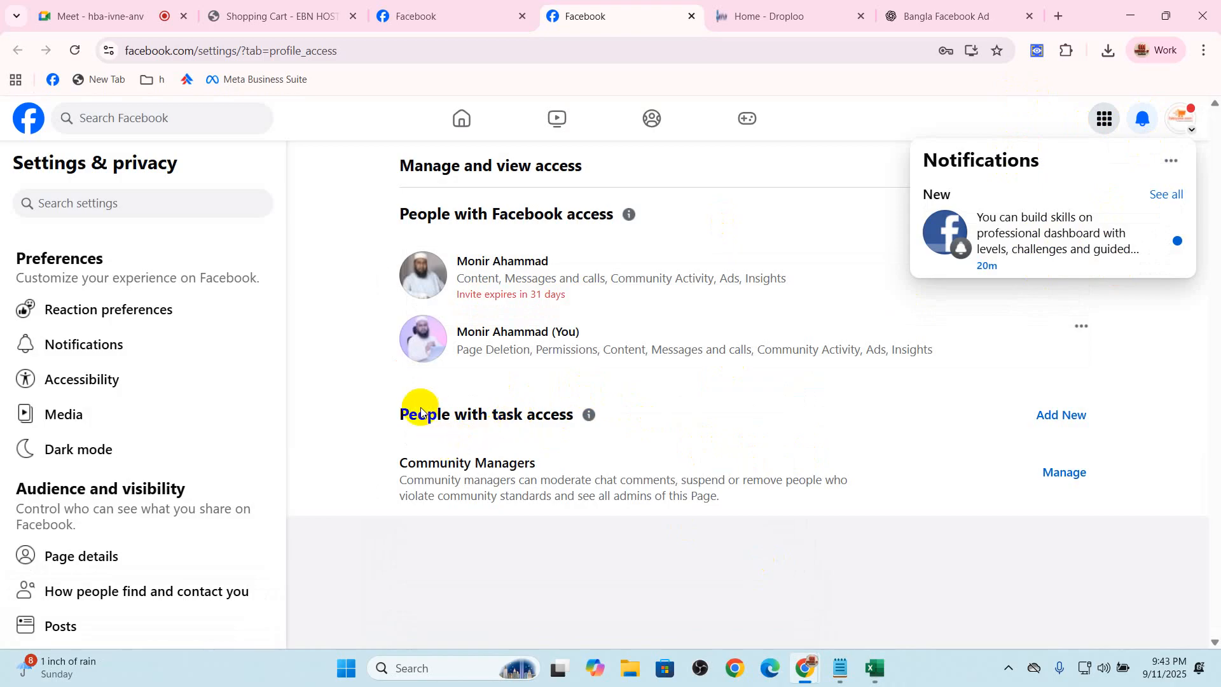
{"action": "left_click", "coordinate": [342, 406]}
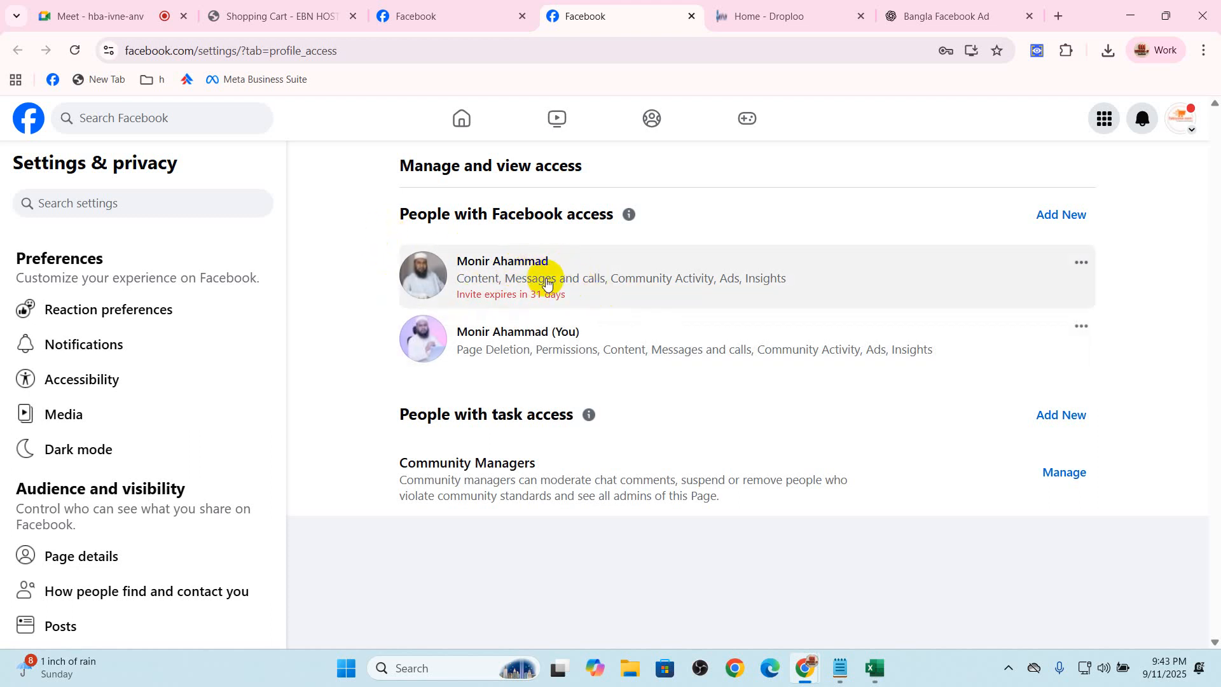
{"action": "left_click", "coordinate": [1189, 116]}
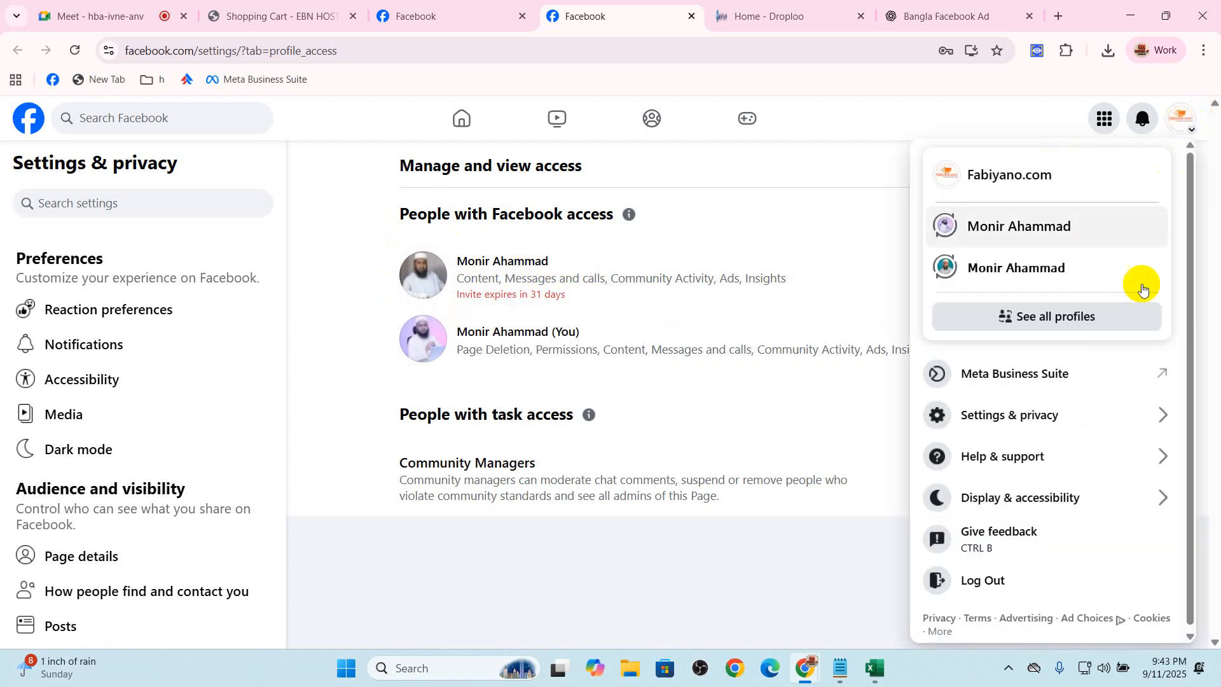
{"action": "left_click", "coordinate": [1055, 316]}
{"action": "scroll", "coordinate": [553, 518], "scroll_direction": "down", "scroll_amount": 3}
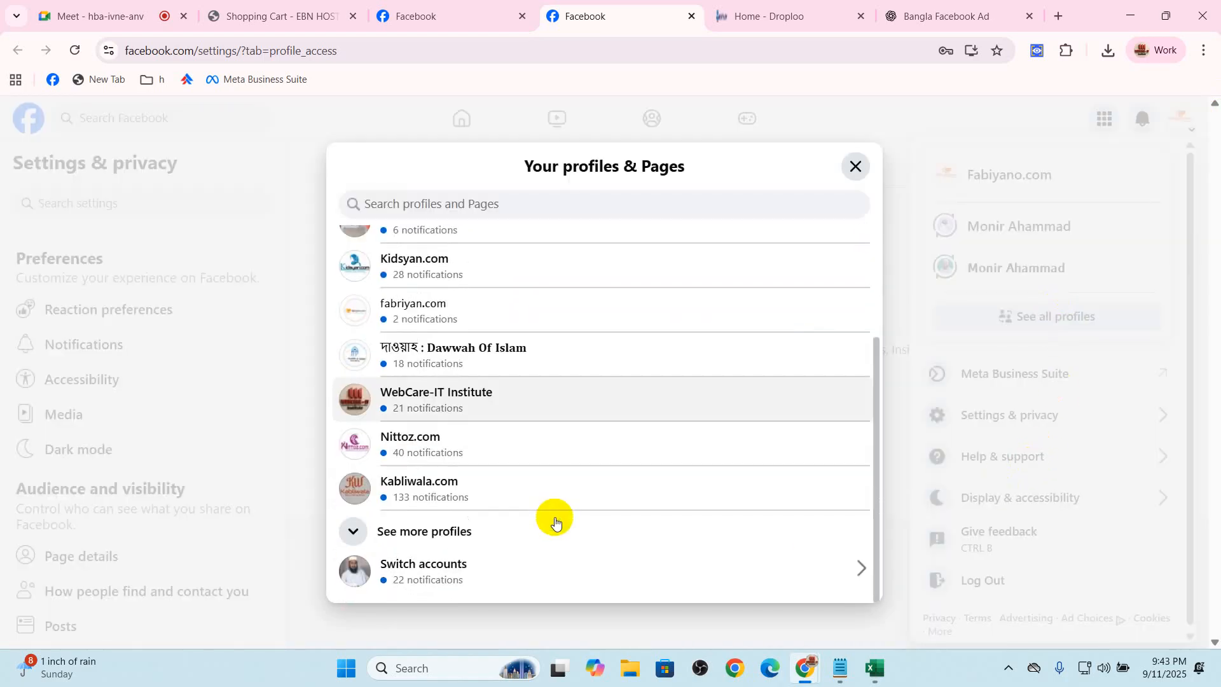
{"action": "left_click", "coordinate": [509, 566]}
{"action": "left_click", "coordinate": [749, 455]}
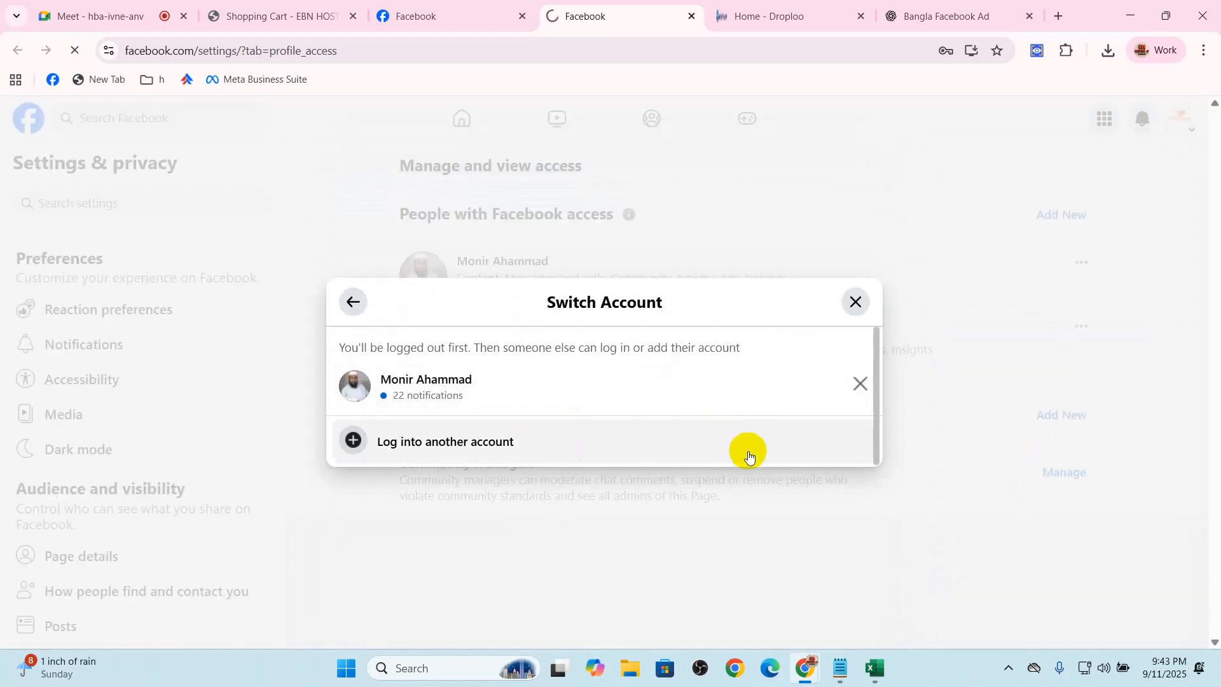
Log into the invited Facebook profile from the recent logins with the account password and the WhatsApp verification code
{"action": "left_click", "coordinate": [485, 14]}
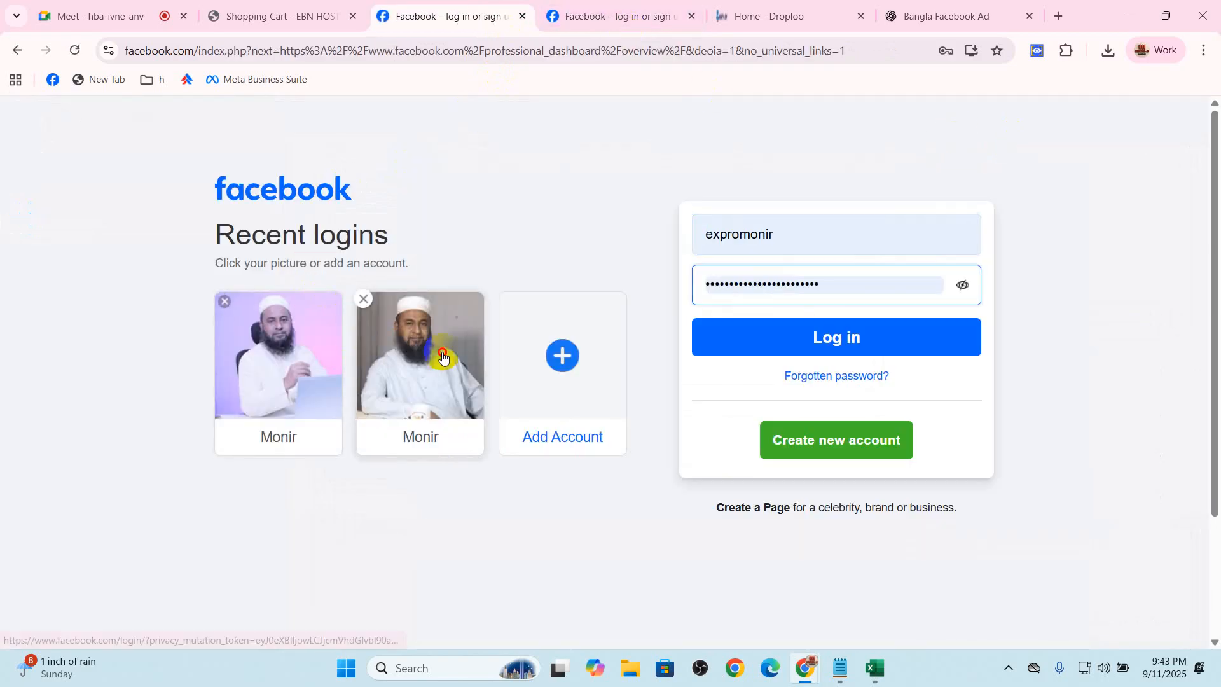
{"action": "left_click", "coordinate": [423, 356]}
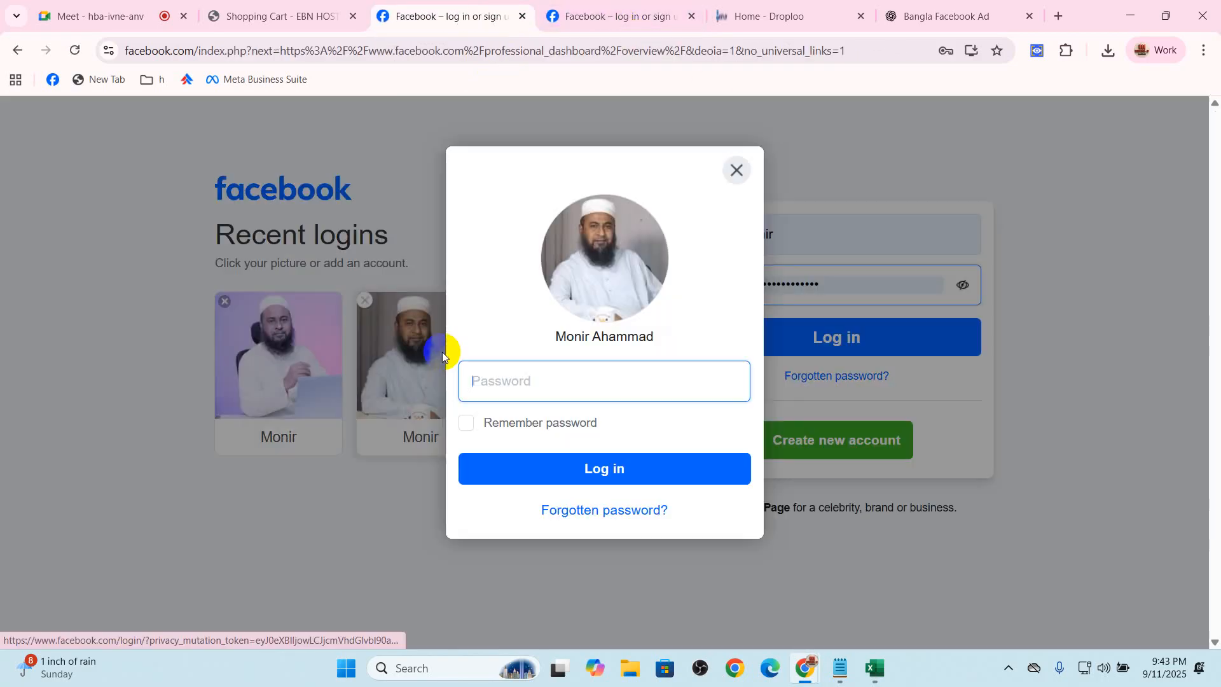
{"action": "left_click", "coordinate": [636, 397]}
{"action": "left_click", "coordinate": [631, 458]}
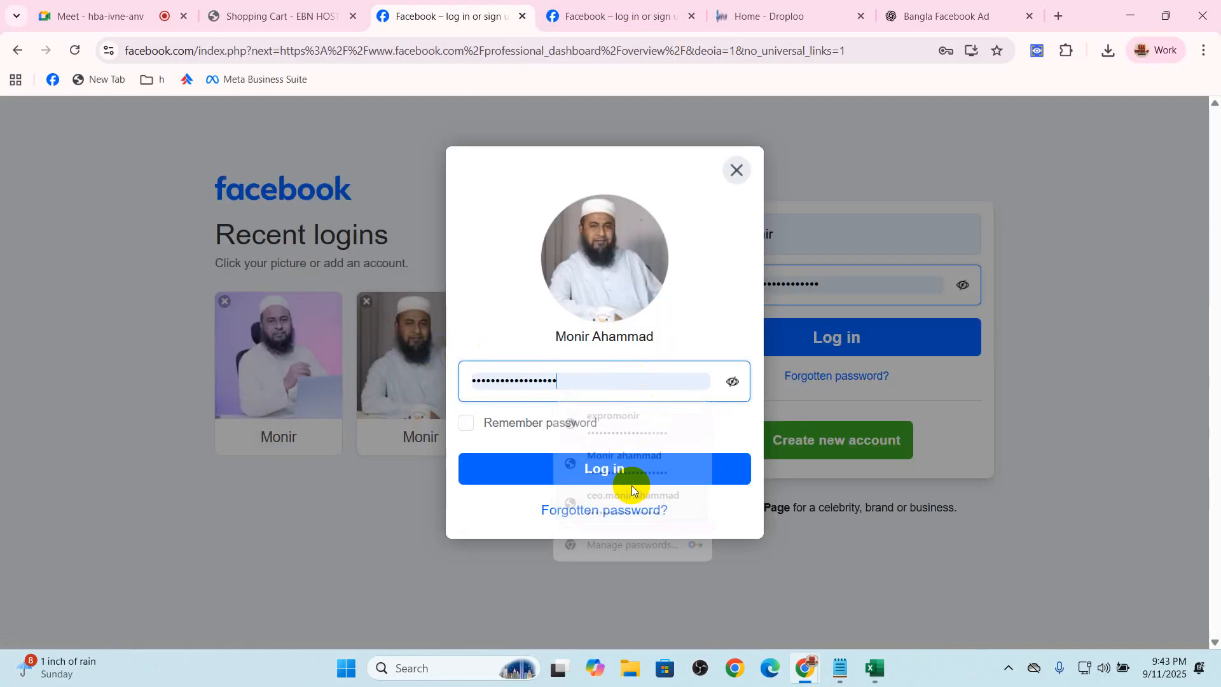
{"action": "left_click", "coordinate": [623, 469]}
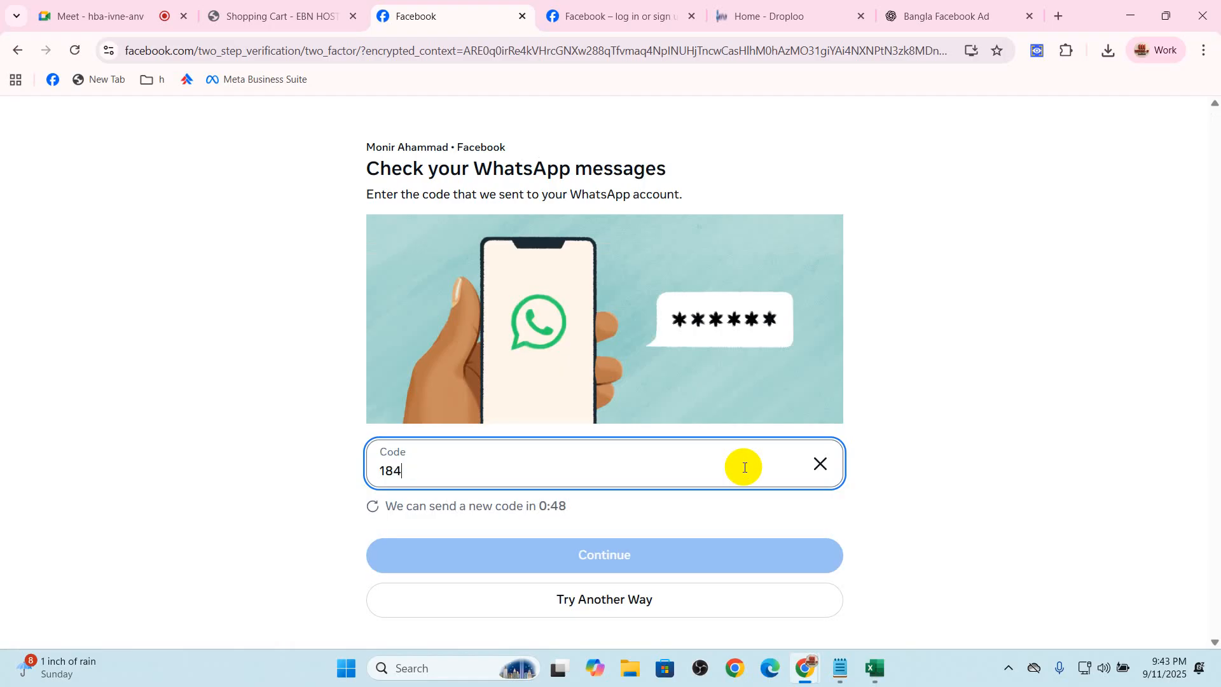
{"action": "type", "text": "55"}
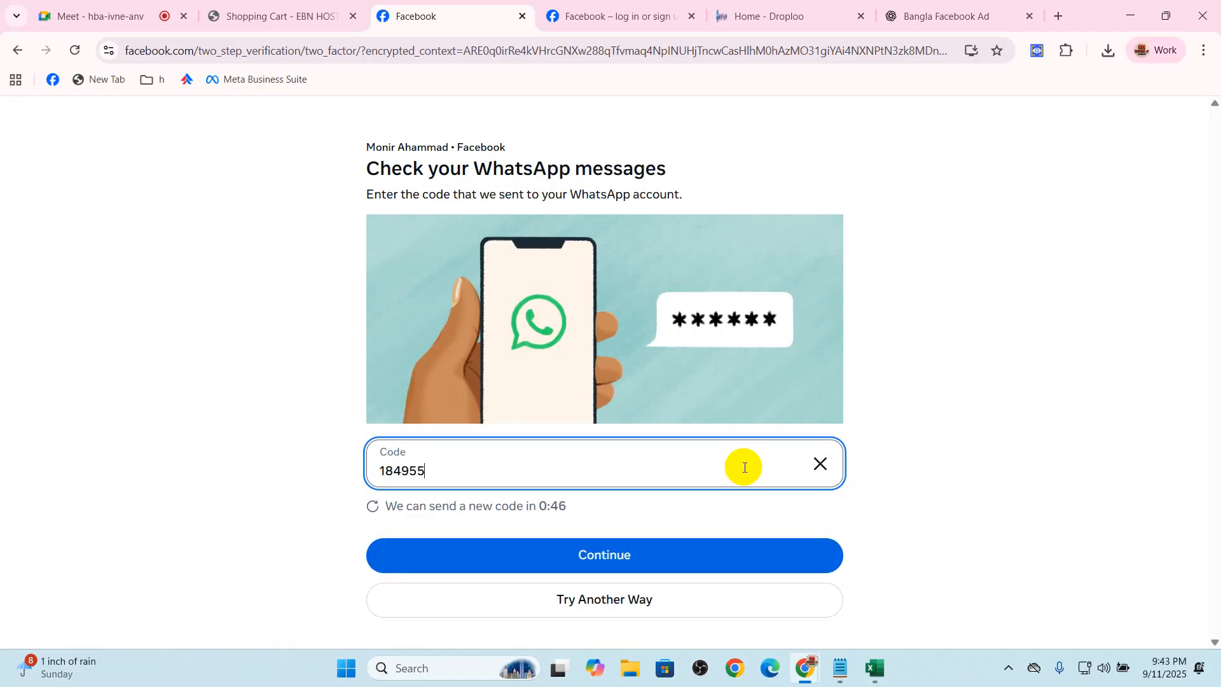
{"action": "key", "text": "Return"}
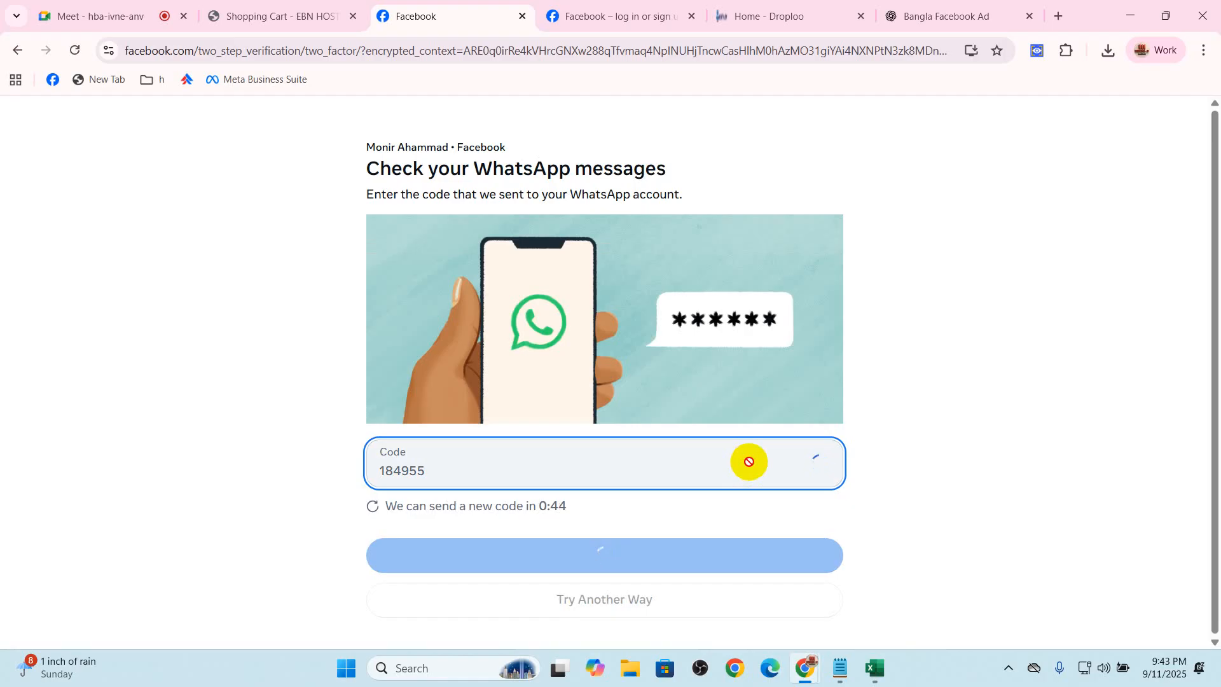
Check the Google Meet call's host controls and open its participants list
{"action": "left_click", "coordinate": [102, 14]}
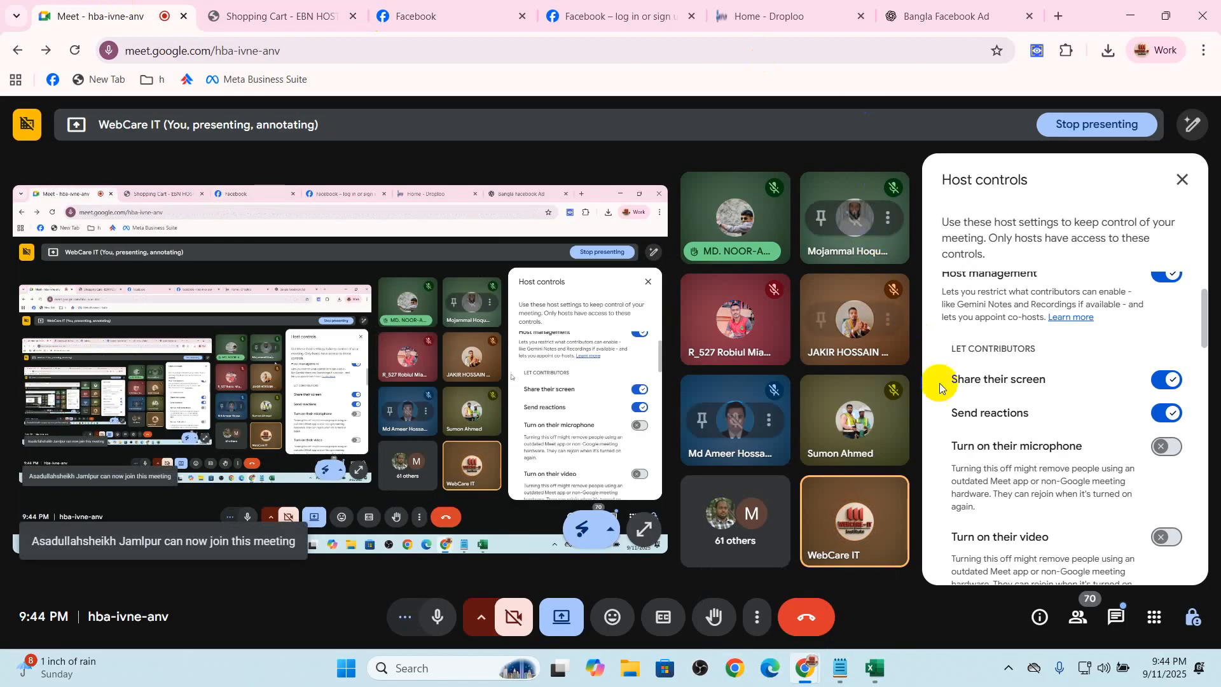
{"action": "scroll", "coordinate": [1062, 413], "scroll_direction": "up", "scroll_amount": 1}
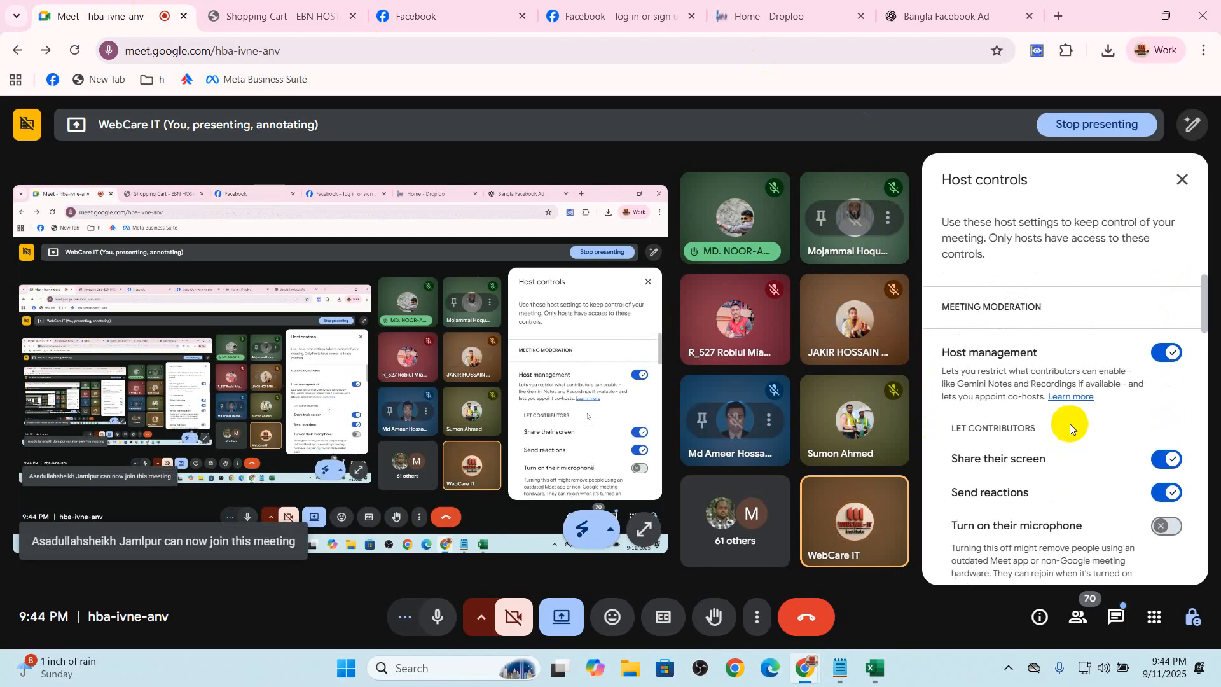
{"action": "left_click", "coordinate": [1078, 616]}
Trust this device for the logged-in Facebook profile and close the extra Facebook login page
{"action": "left_click", "coordinate": [412, 14]}
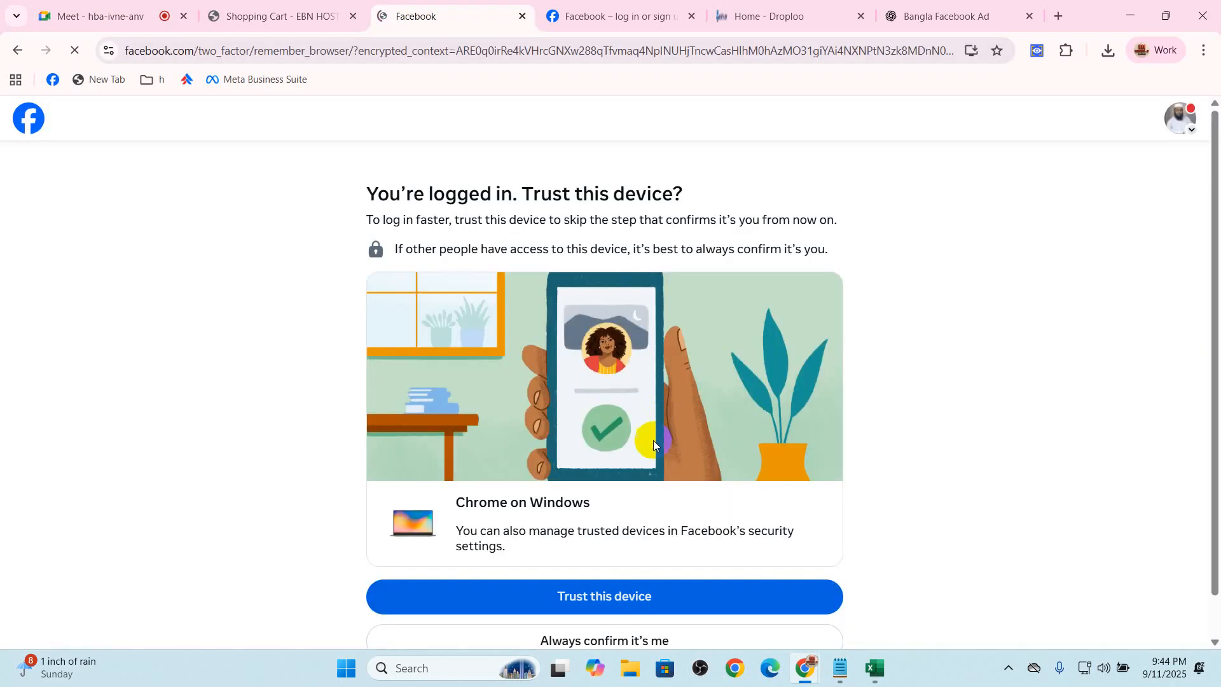
{"action": "left_click", "coordinate": [630, 595]}
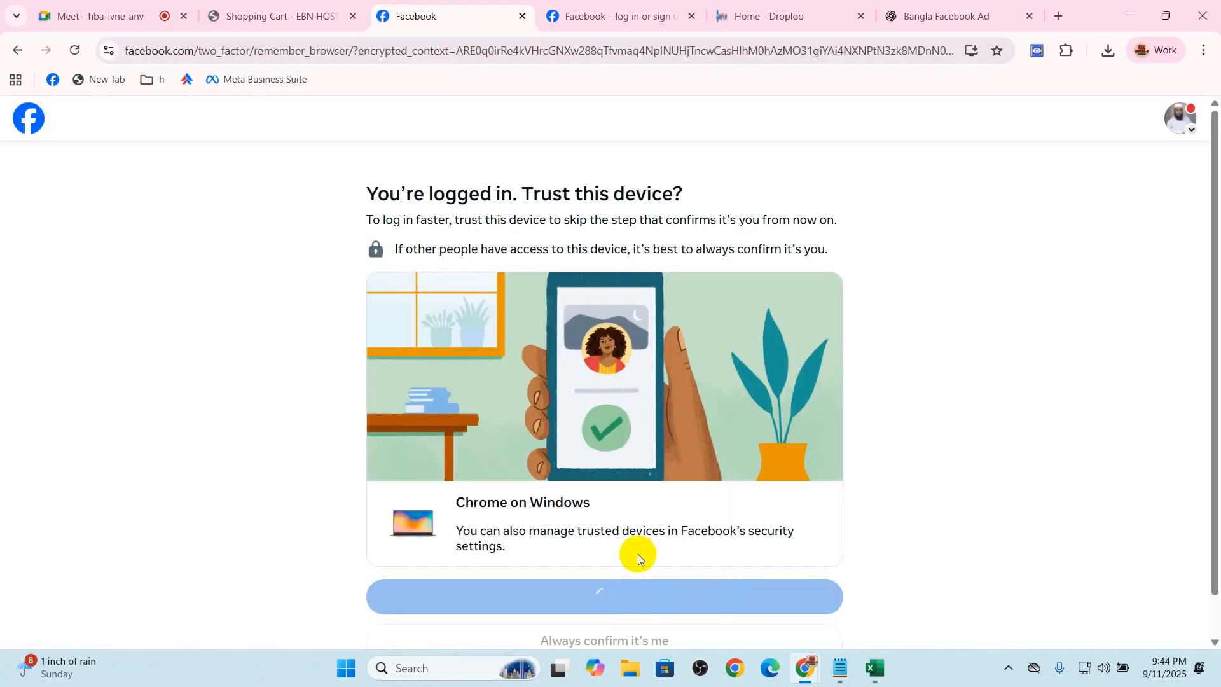
{"action": "left_click", "coordinate": [684, 14]}
{"action": "left_click", "coordinate": [692, 16]}
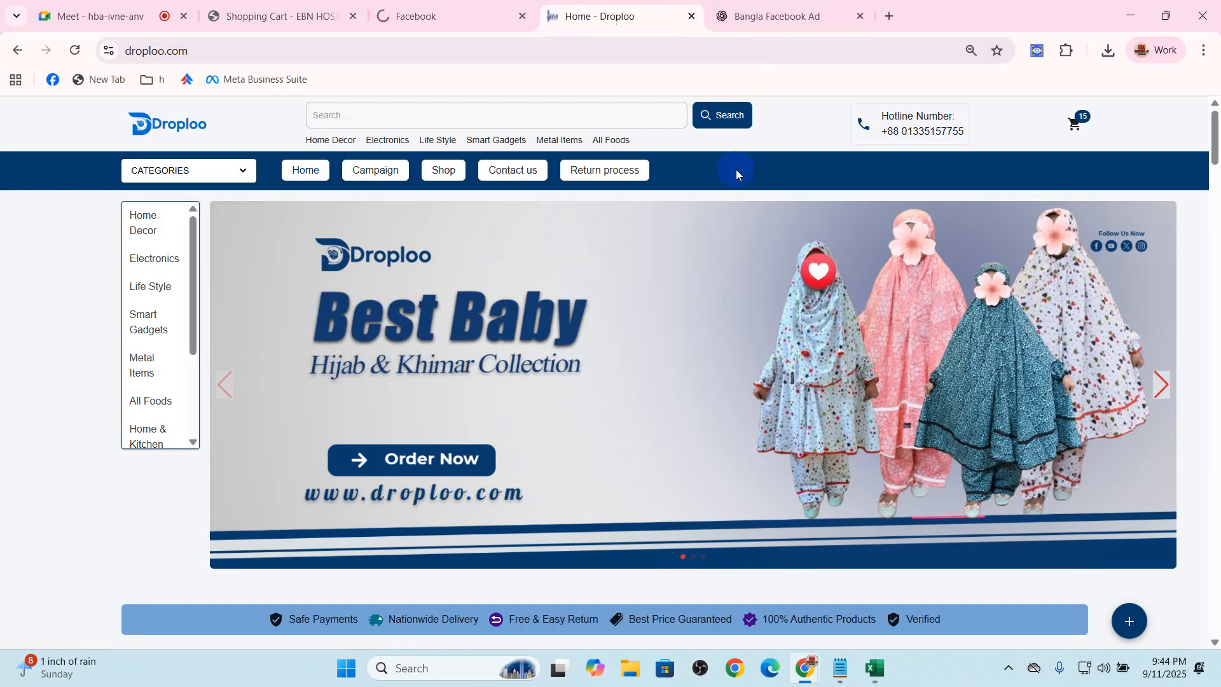
{"action": "left_click", "coordinate": [510, 11]}
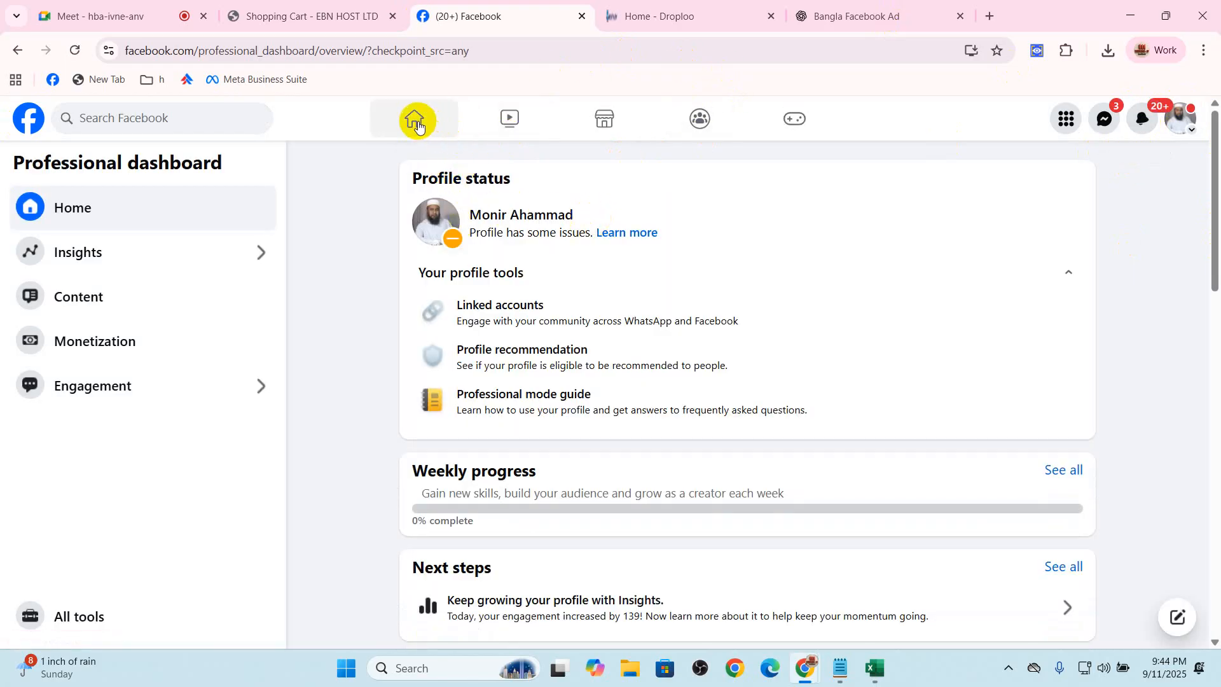
View the invited profile's own page, and open the notification inviting it to manage Fabiyano.com's Page
{"action": "left_click", "coordinate": [417, 127]}
{"action": "left_click", "coordinate": [168, 178]}
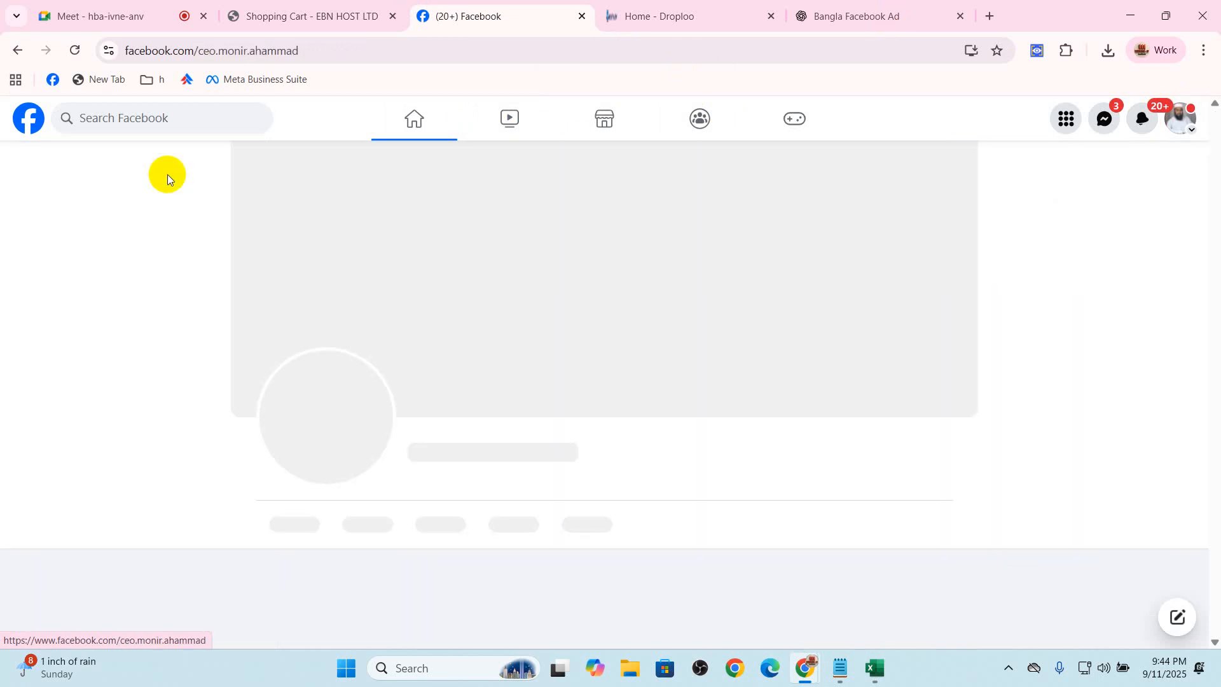
{"action": "left_click", "coordinate": [1140, 121]}
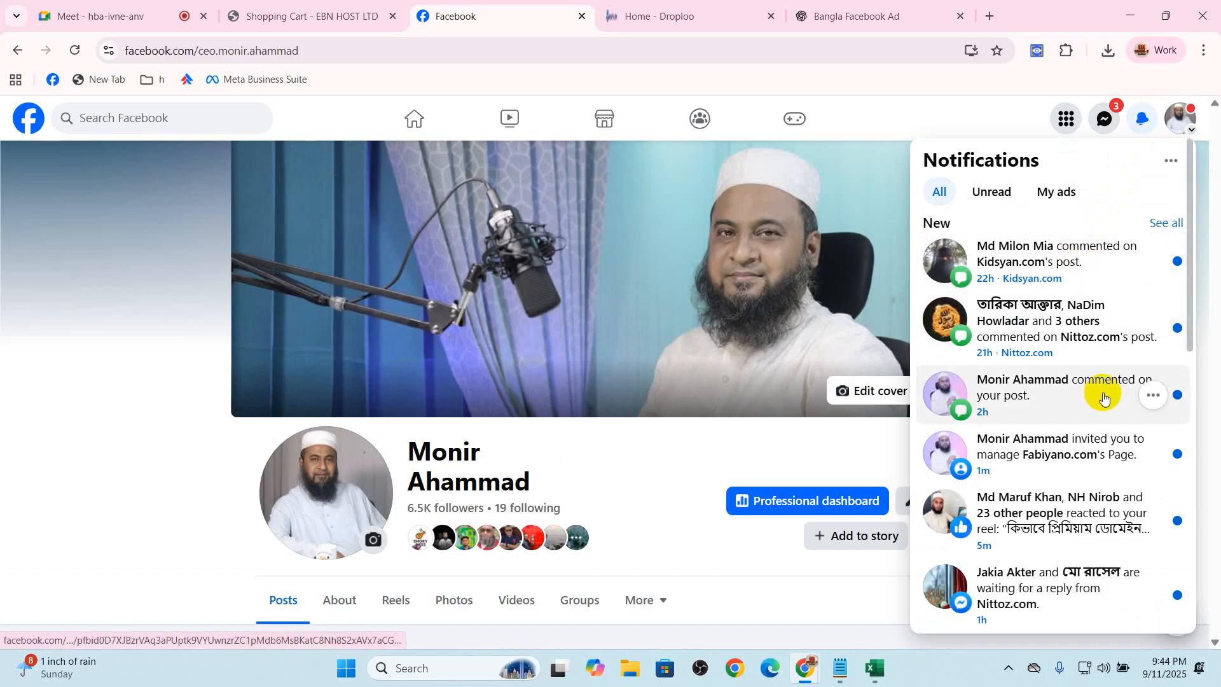
{"action": "left_click", "coordinate": [1007, 455]}
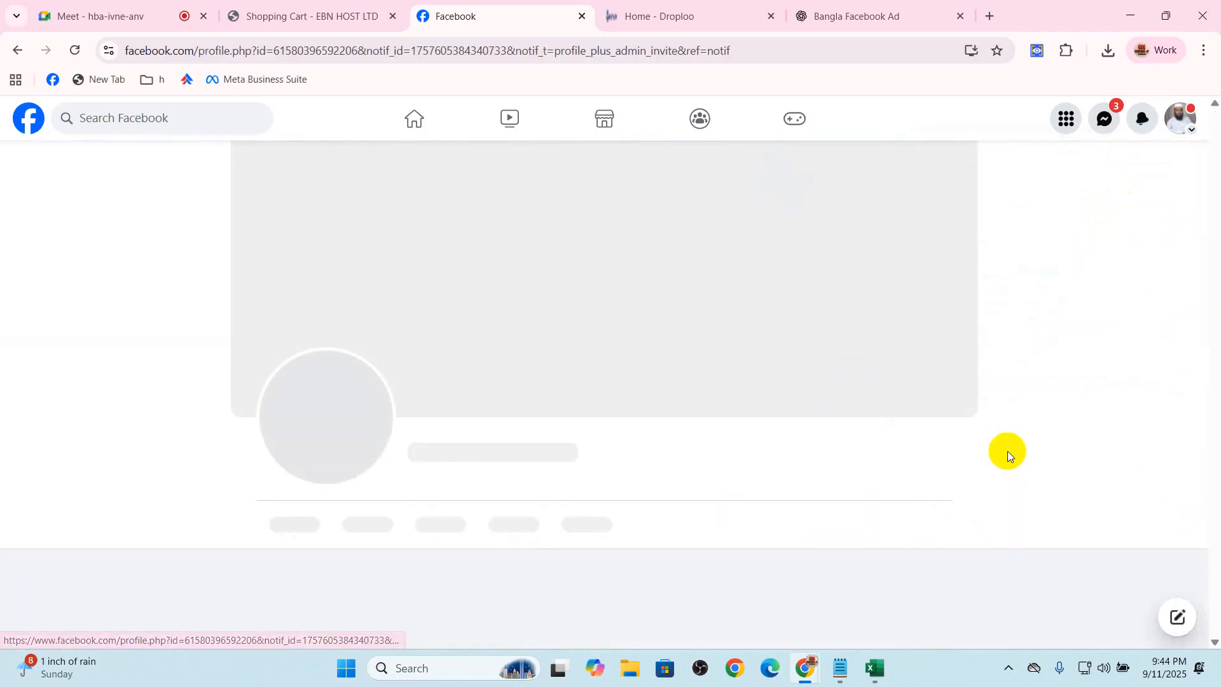
Review and accept the invite to have partial control of Fabiyano.com, and switch into the Page
{"action": "scroll", "coordinate": [883, 468], "scroll_direction": "down", "scroll_amount": 2}
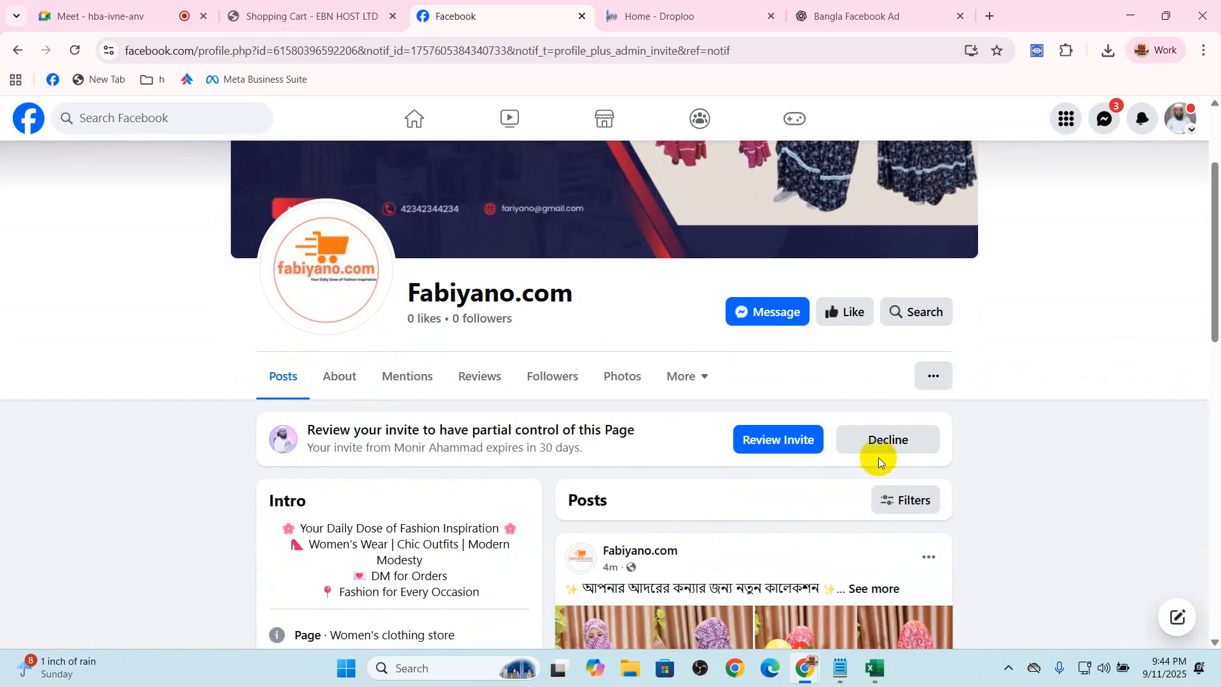
{"action": "left_click", "coordinate": [773, 444]}
{"action": "left_click", "coordinate": [775, 565]}
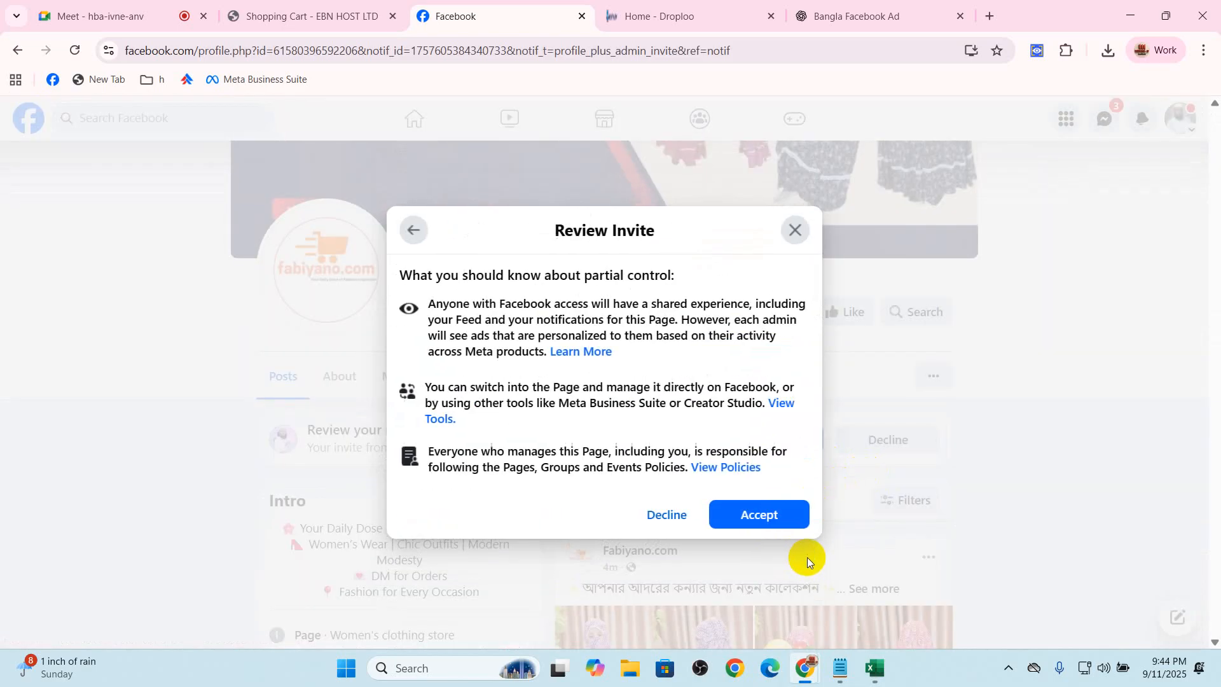
{"action": "left_click", "coordinate": [777, 517]}
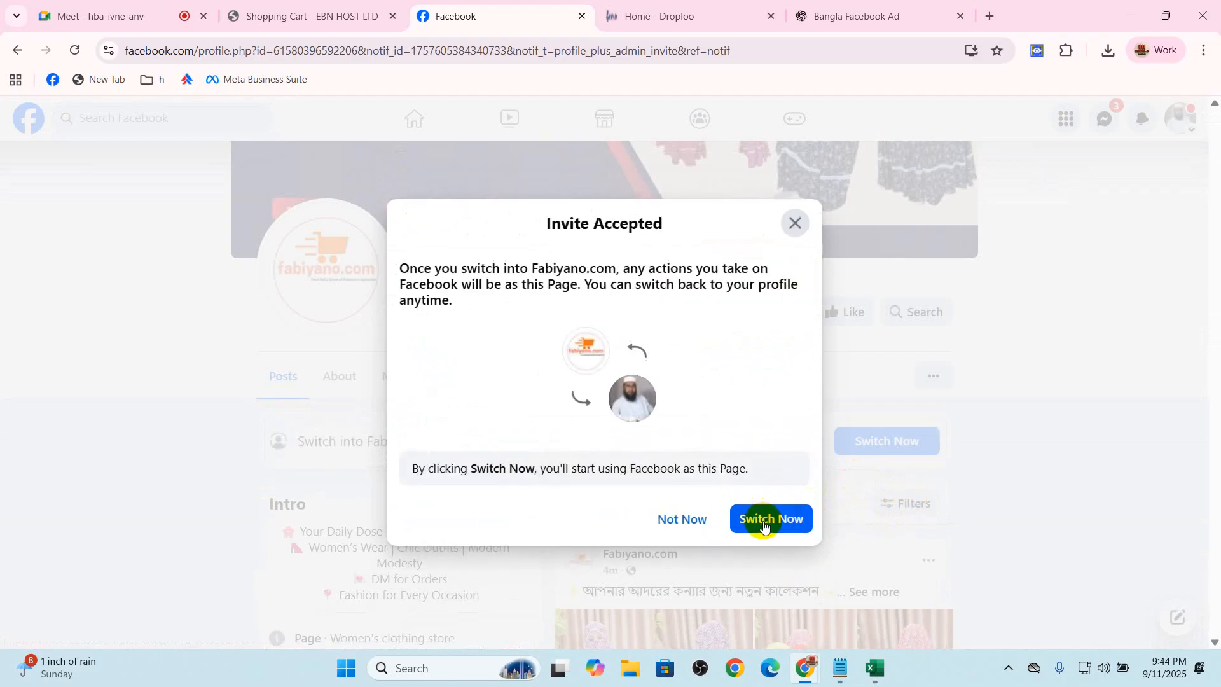
{"action": "left_click", "coordinate": [779, 522]}
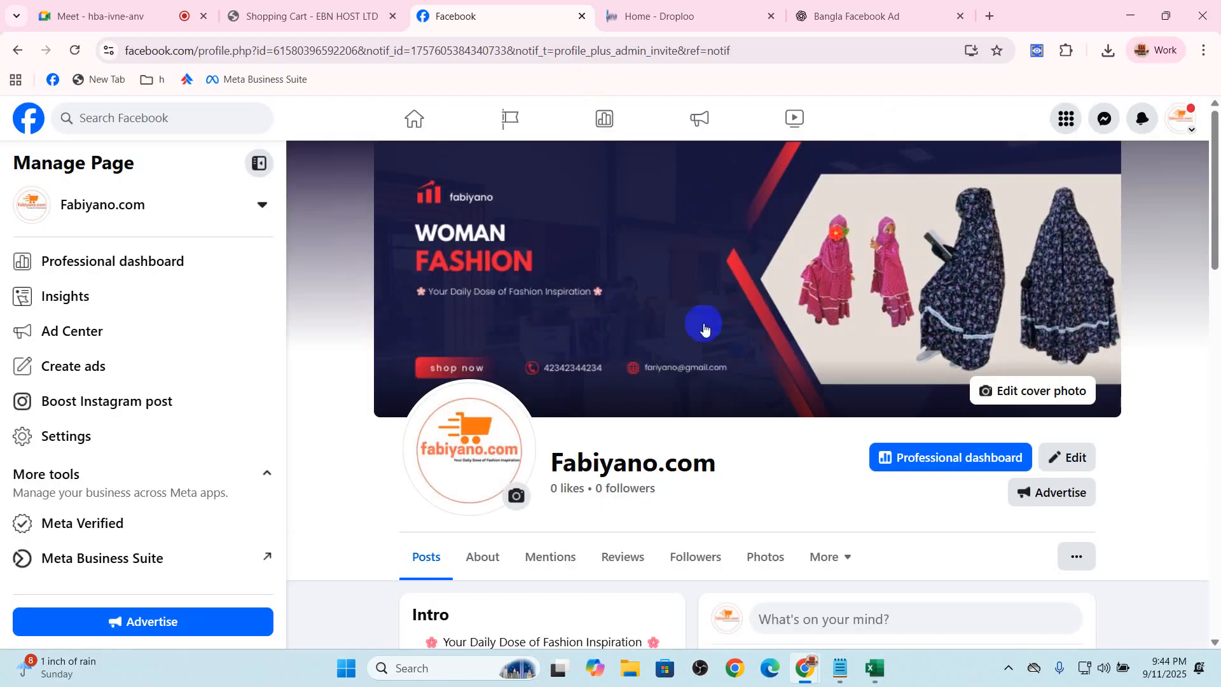
Look over the Page's intro and posts, and open its linked accounts settings from the professional dashboard
{"action": "scroll", "coordinate": [540, 389], "scroll_direction": "down", "scroll_amount": 3}
{"action": "scroll", "coordinate": [540, 389], "scroll_direction": "down", "scroll_amount": 3}
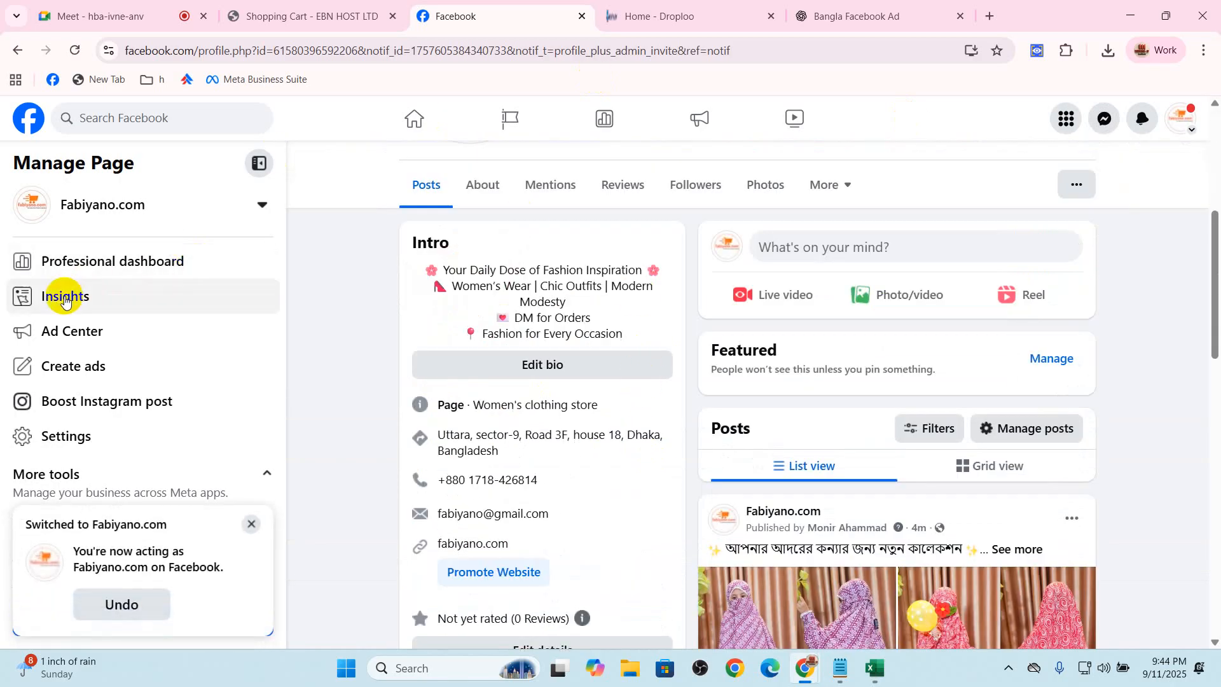
{"action": "left_click", "coordinate": [126, 261]}
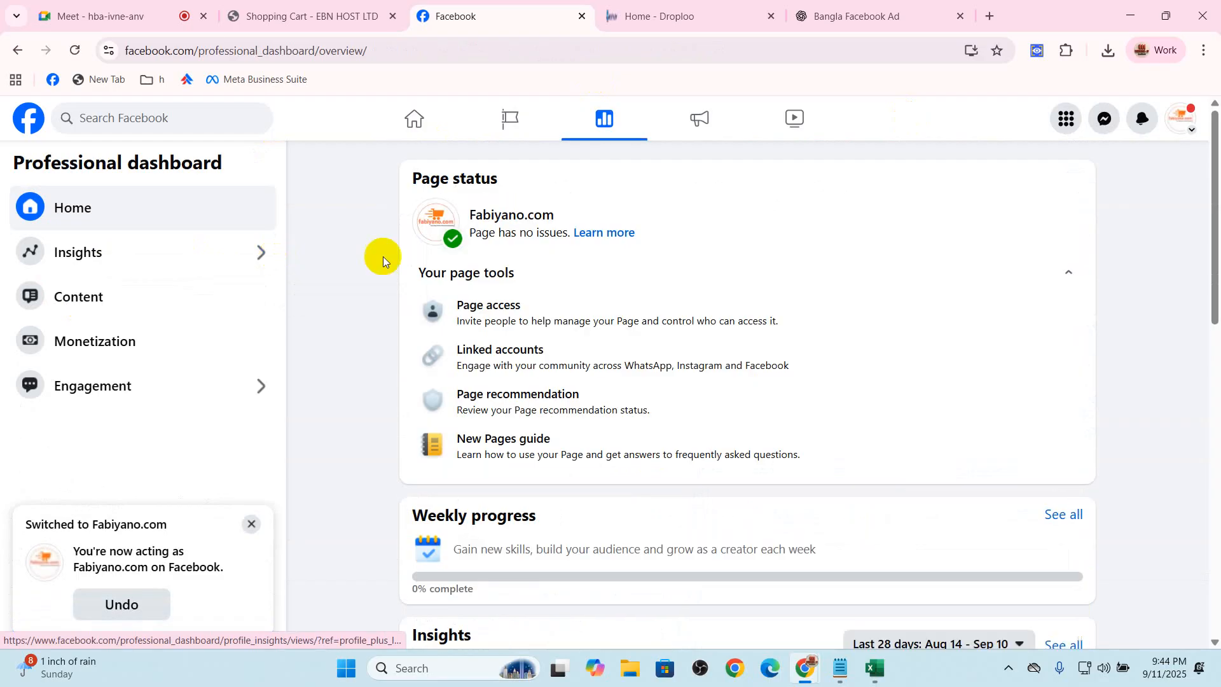
{"action": "left_click", "coordinate": [482, 369]}
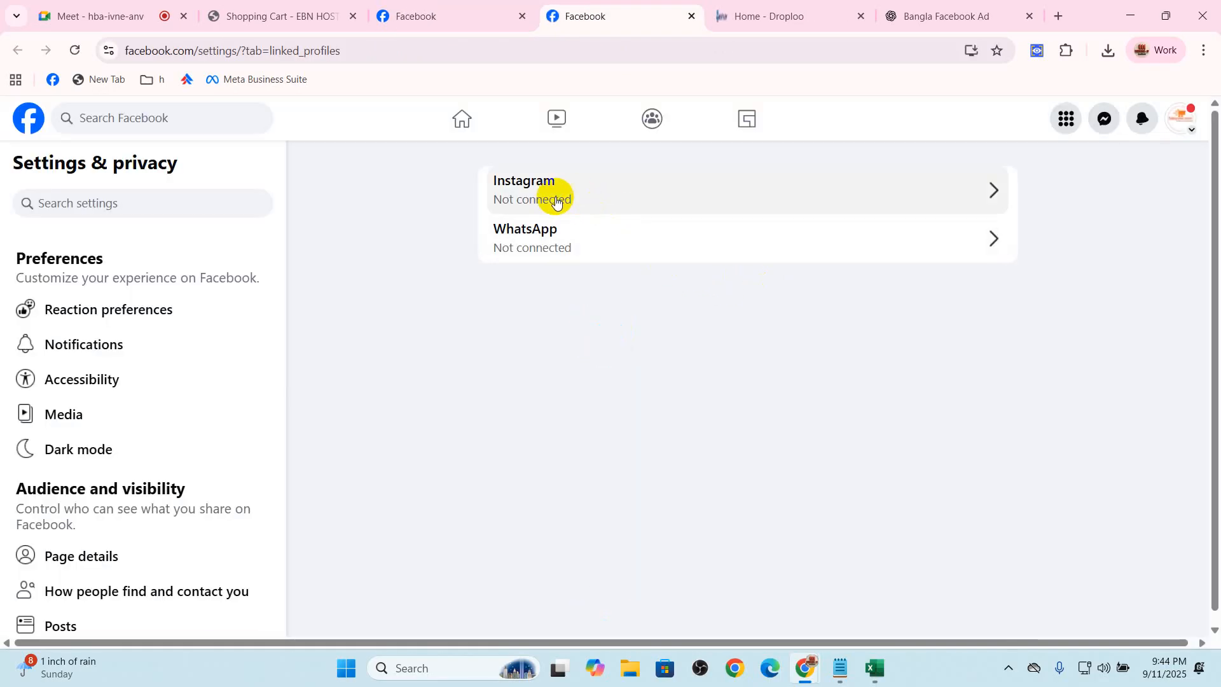
Examine the WhatsApp connection form and its phone number field, and return to the linked accounts list
{"action": "left_click", "coordinate": [661, 245]}
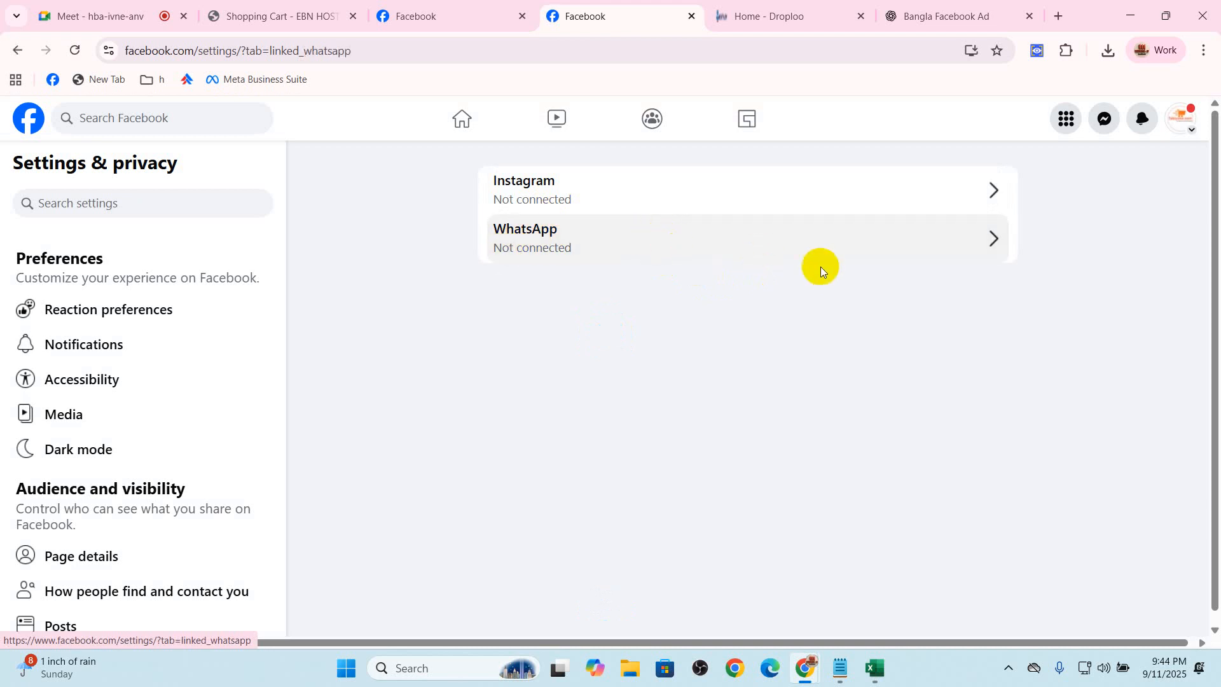
{"action": "double_click", "coordinate": [707, 360]}
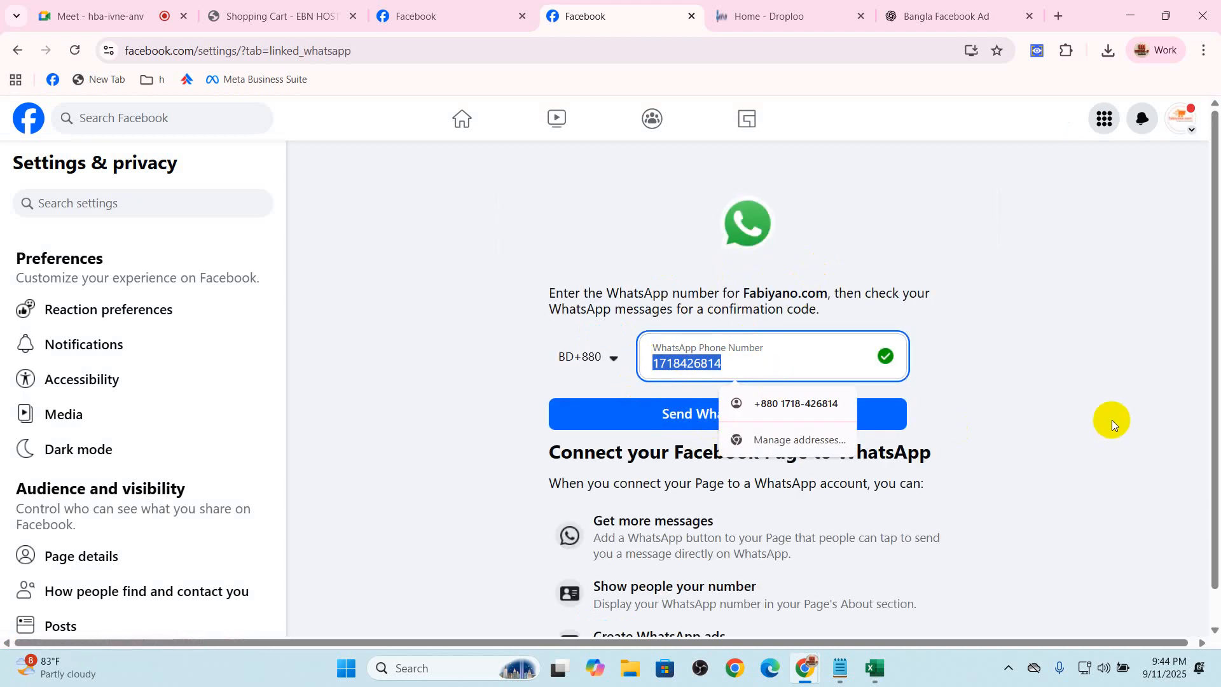
{"action": "left_click", "coordinate": [1111, 420]}
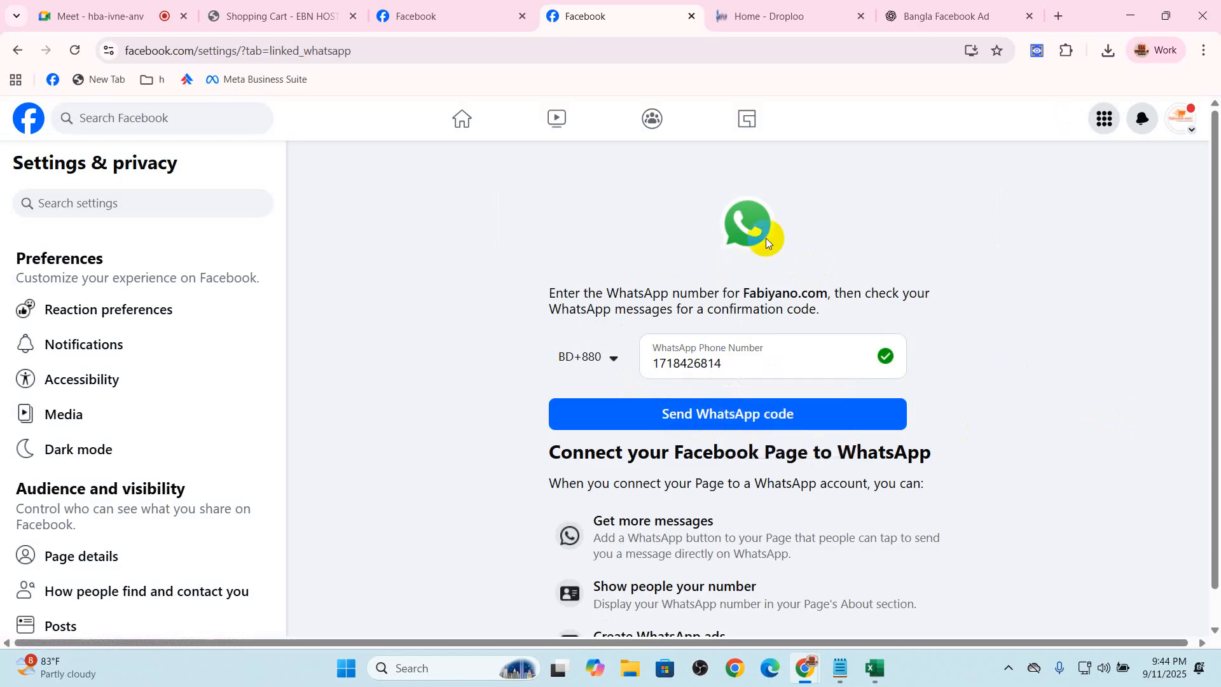
{"action": "left_click", "coordinate": [18, 50]}
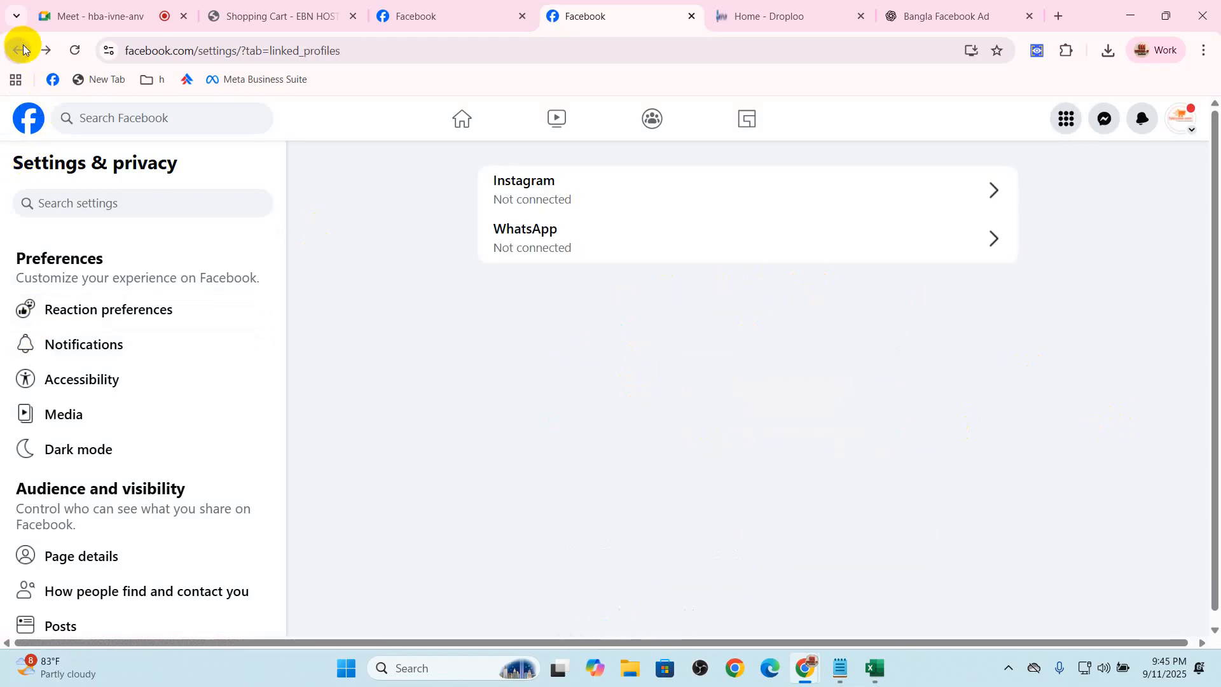
Try to connect an Instagram account to the Page, review the additional access requirement, and dismiss the dialog
{"action": "left_click", "coordinate": [662, 202]}
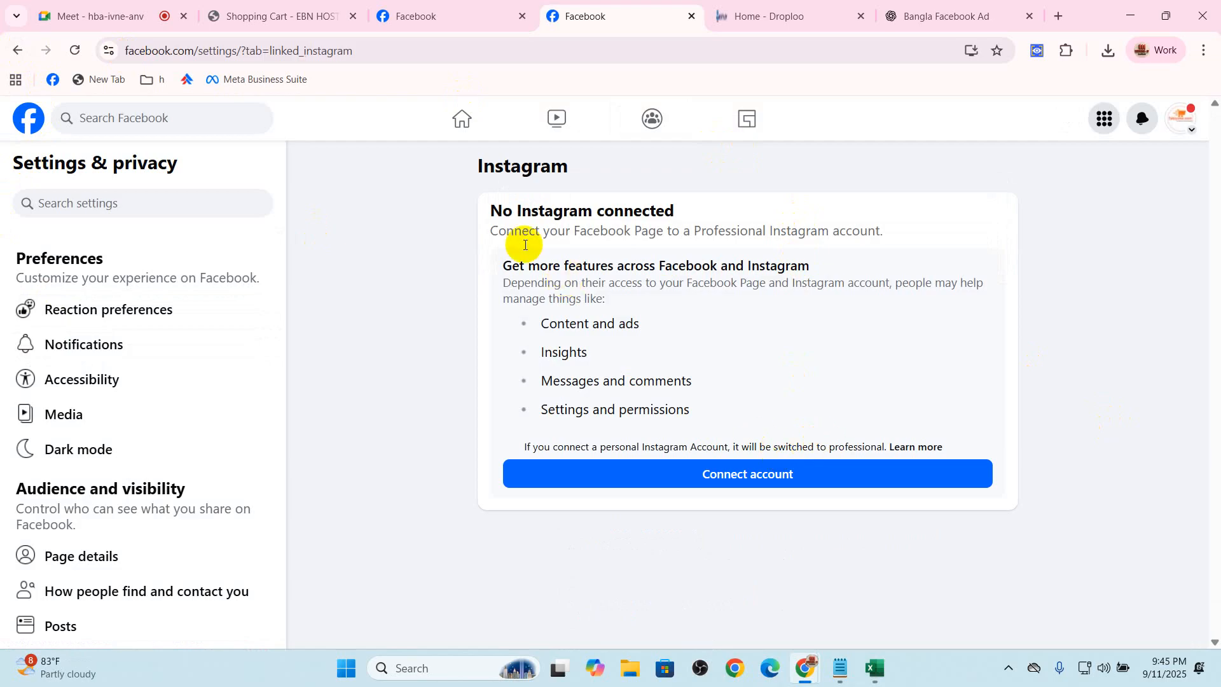
{"action": "left_click_drag", "start_coordinate": [478, 209], "coordinate": [771, 207]}
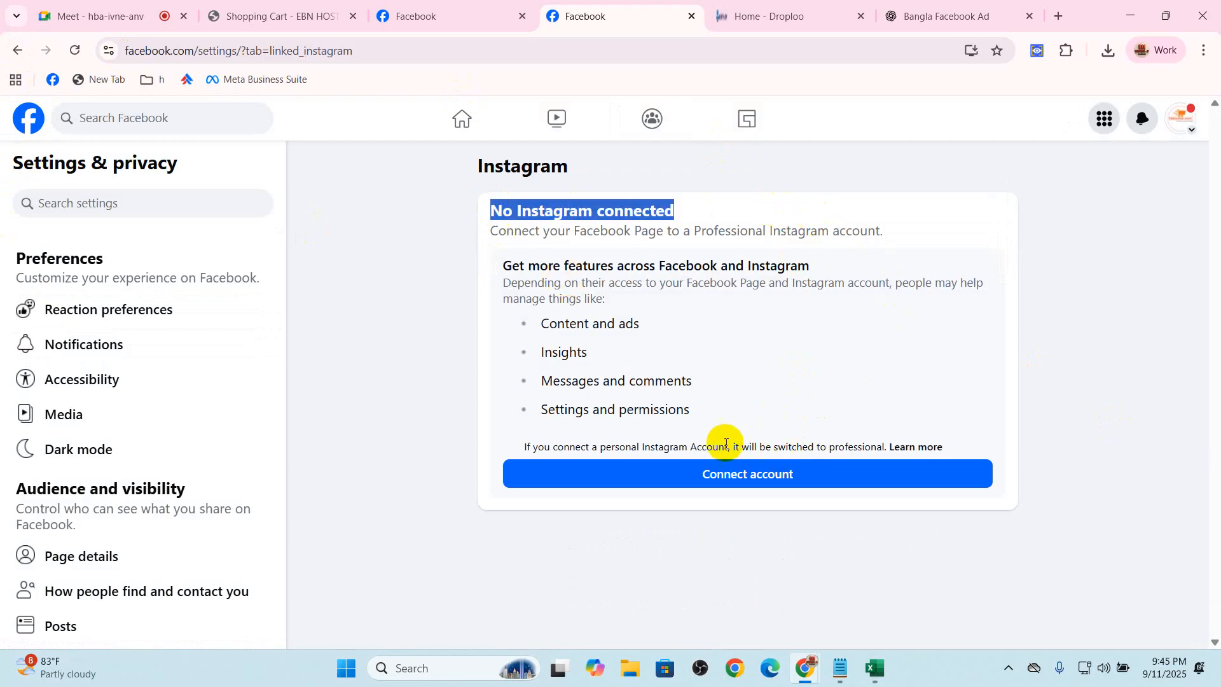
{"action": "left_click", "coordinate": [763, 474]}
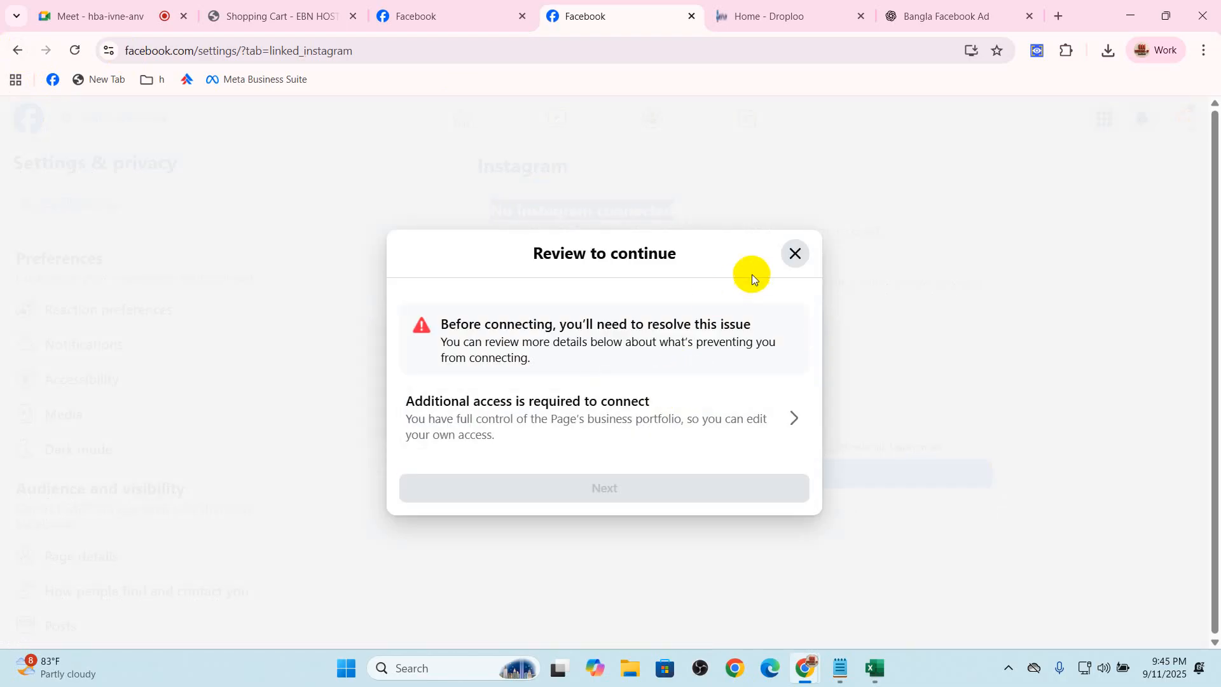
{"action": "left_click", "coordinate": [613, 429]}
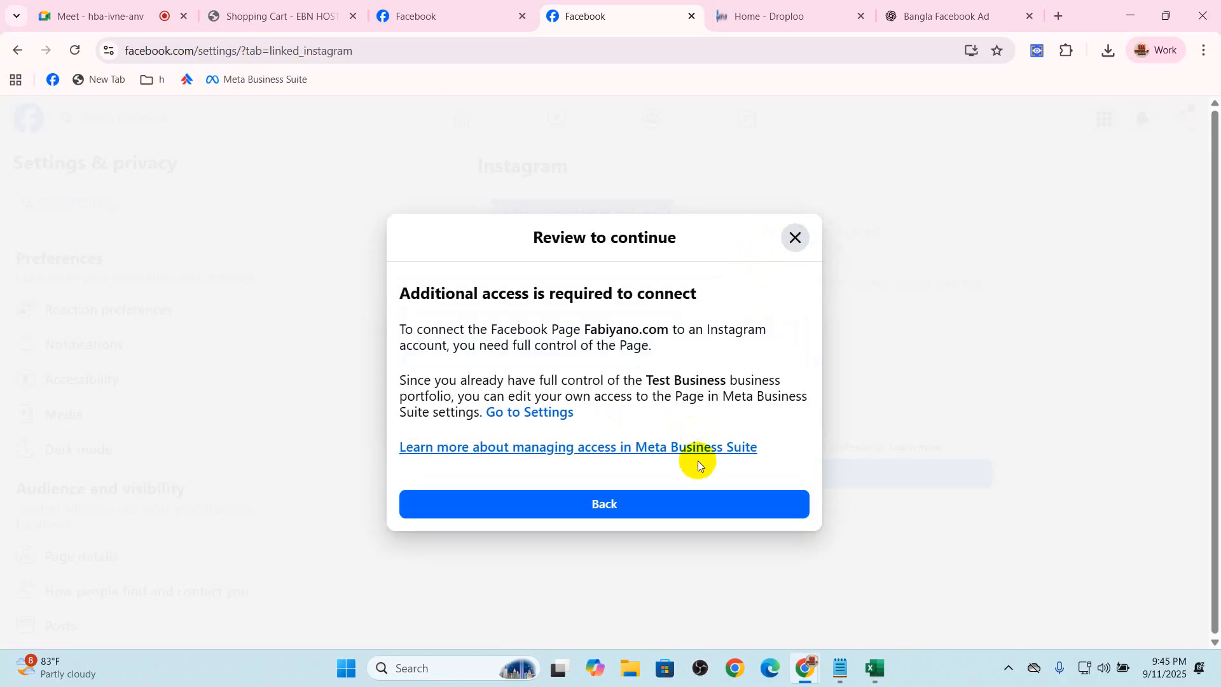
{"action": "left_click", "coordinate": [634, 504]}
{"action": "left_click", "coordinate": [671, 433]}
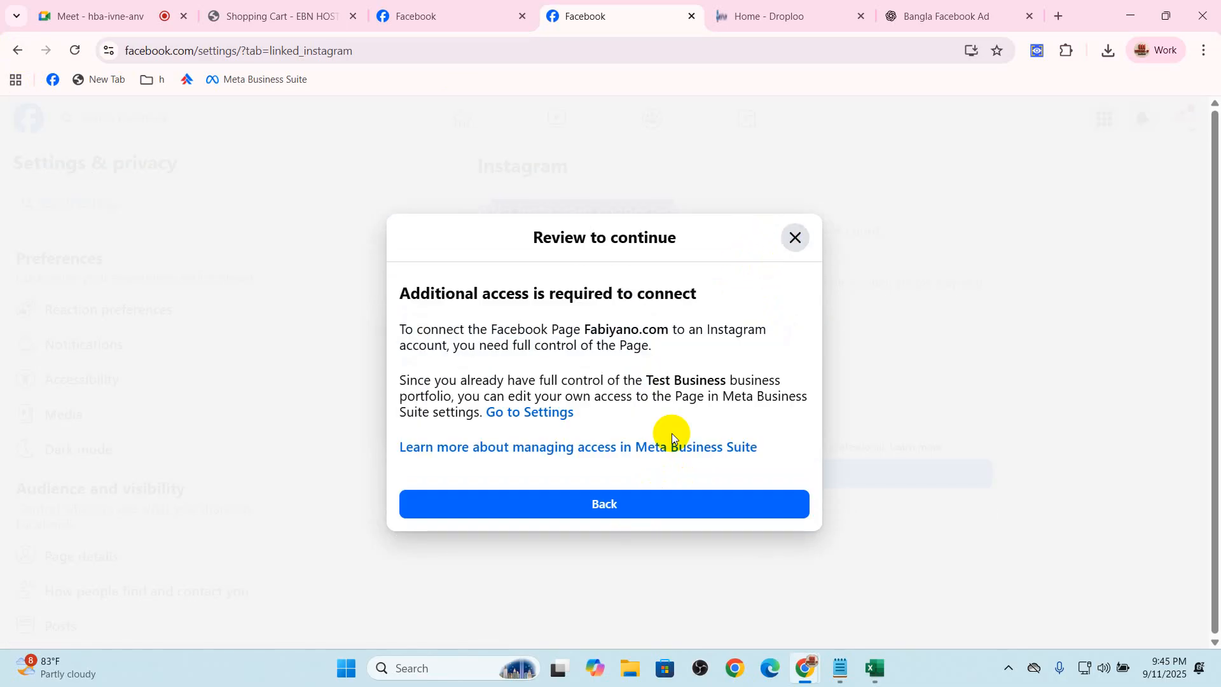
{"action": "left_click", "coordinate": [796, 239]}
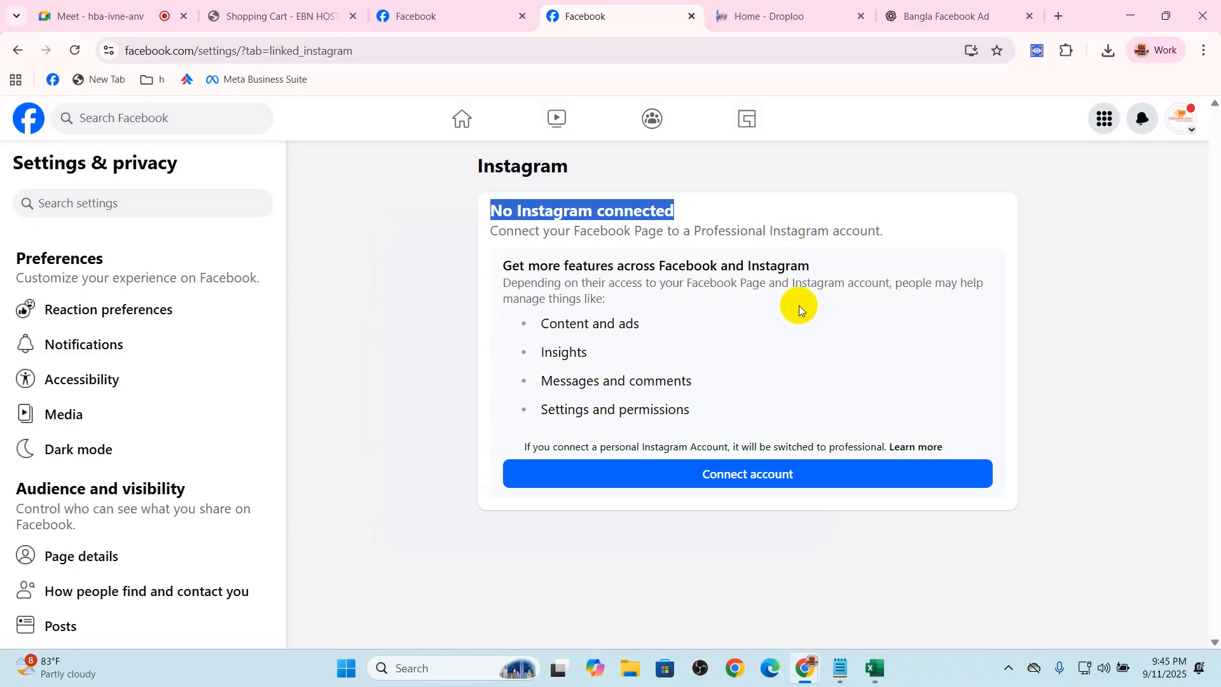
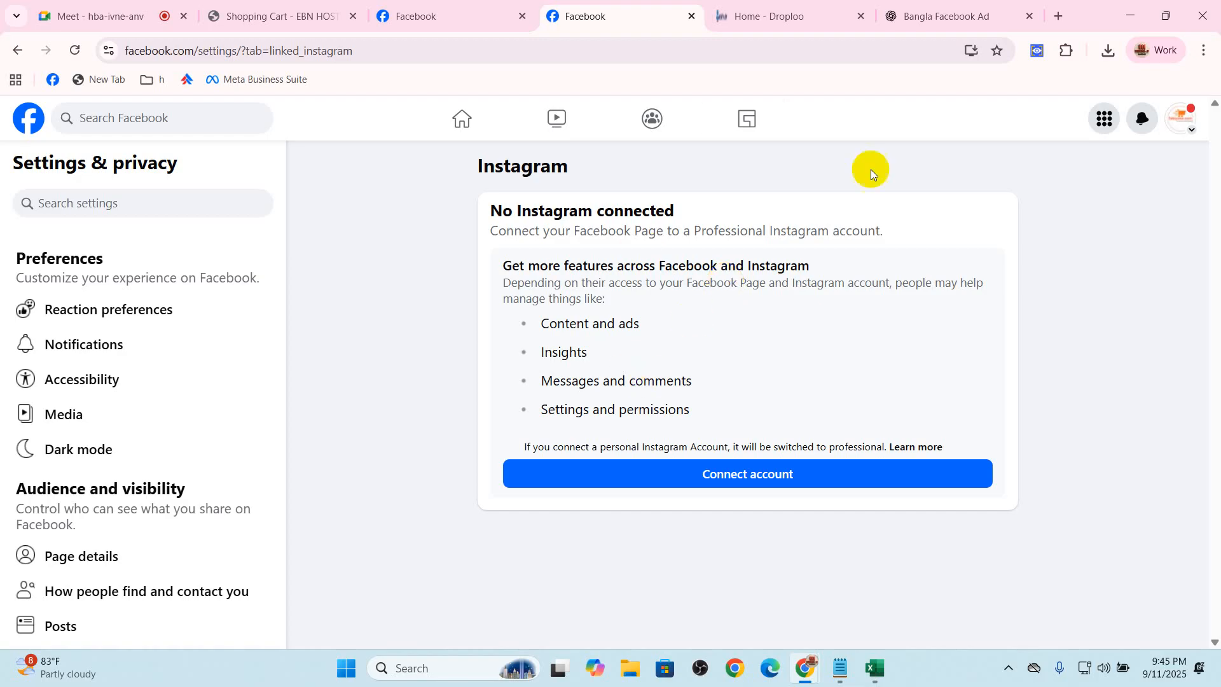
Review the Instagram connection information, and open the Page details from the audience and visibility settings
{"action": "left_click_drag", "start_coordinate": [488, 207], "coordinate": [806, 390]}
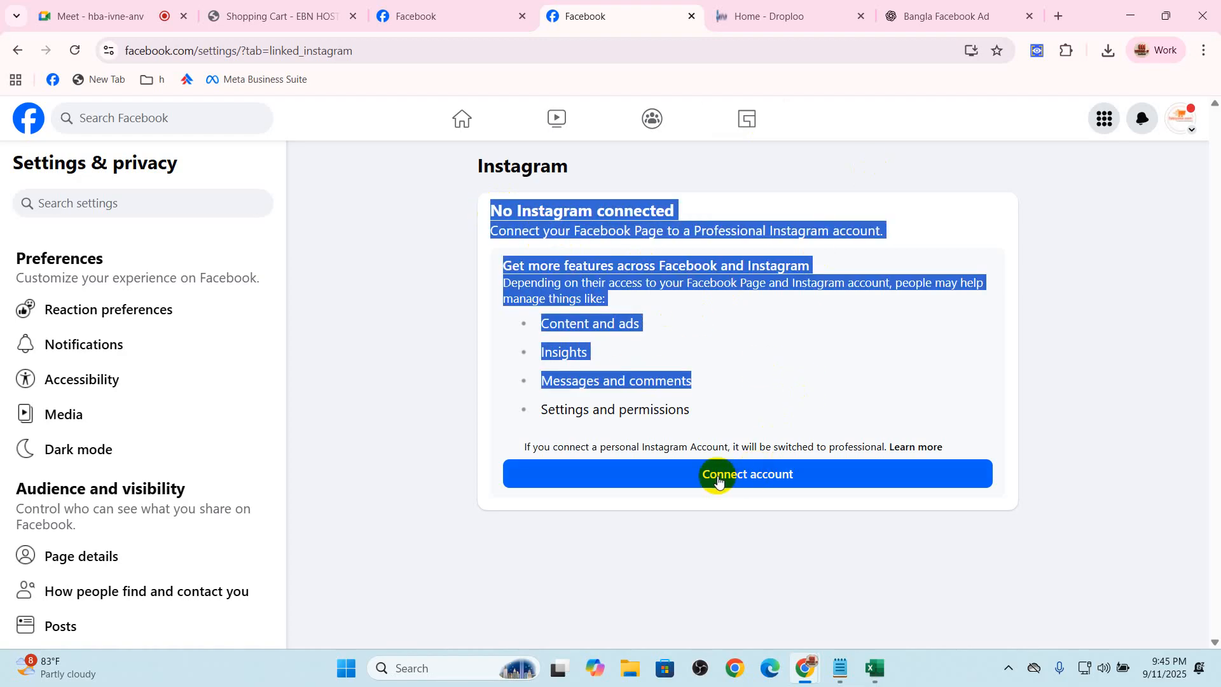
{"action": "scroll", "coordinate": [90, 338], "scroll_direction": "down", "scroll_amount": 3}
{"action": "scroll", "coordinate": [120, 387], "scroll_direction": "down", "scroll_amount": 2}
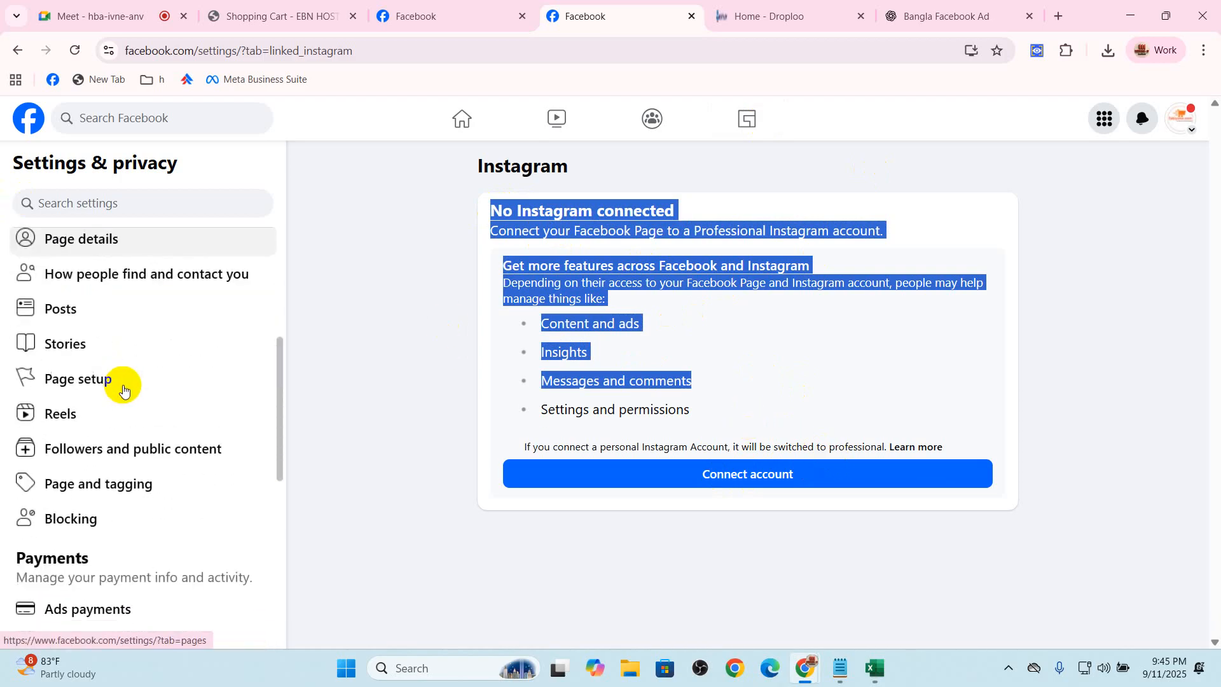
{"action": "scroll", "coordinate": [127, 362], "scroll_direction": "up", "scroll_amount": 4}
{"action": "left_click", "coordinate": [199, 310]}
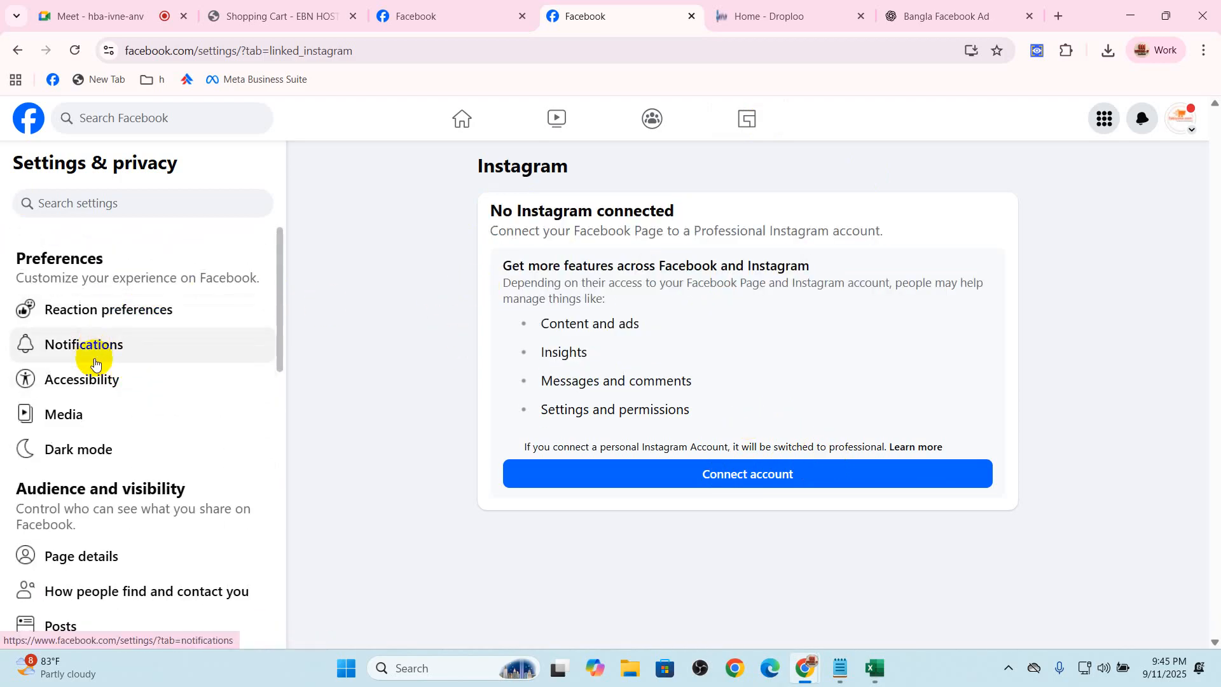
{"action": "scroll", "coordinate": [152, 394], "scroll_direction": "down", "scroll_amount": 2}
{"action": "left_click", "coordinate": [106, 398]}
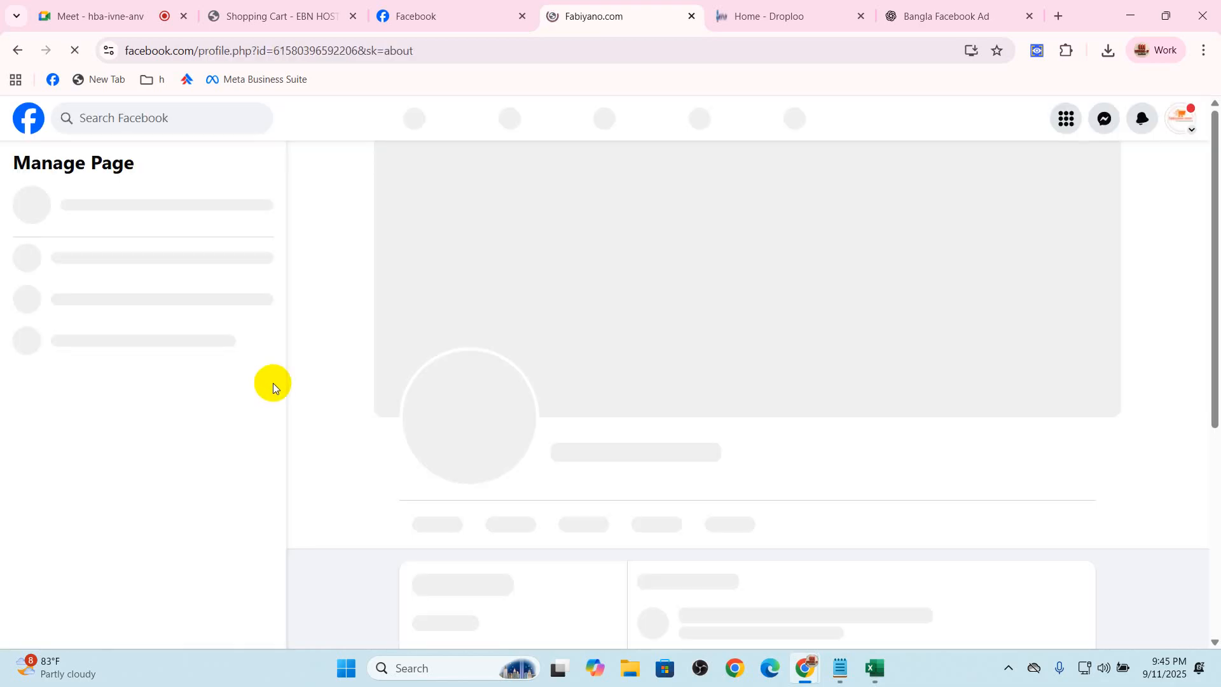
Examine the Page's category edit form in the contact and basic info, and cancel it without changes
{"action": "scroll", "coordinate": [635, 448], "scroll_direction": "down", "scroll_amount": 6}
{"action": "scroll", "coordinate": [577, 290], "scroll_direction": "up", "scroll_amount": 2}
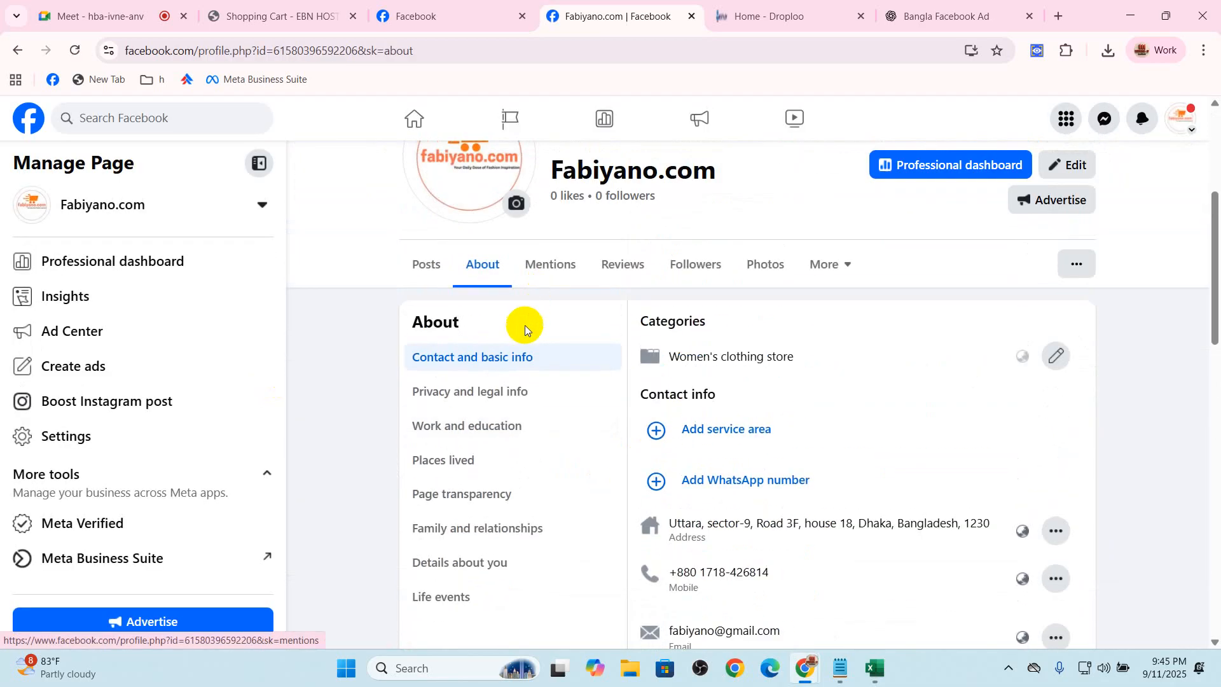
{"action": "left_click", "coordinate": [1067, 361]}
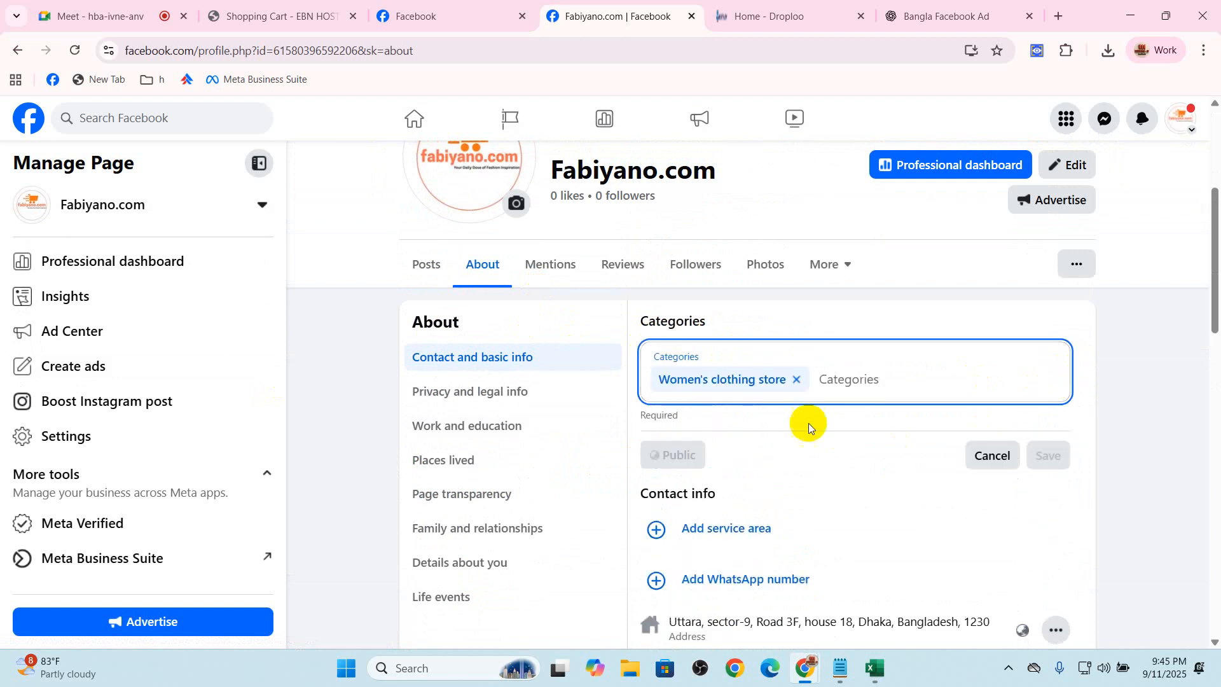
{"action": "left_click", "coordinate": [979, 459]}
Examine the Page's address edit form with its city, ZIP, neighborhood and map fields, and cancel it
{"action": "scroll", "coordinate": [730, 453], "scroll_direction": "down", "scroll_amount": 2}
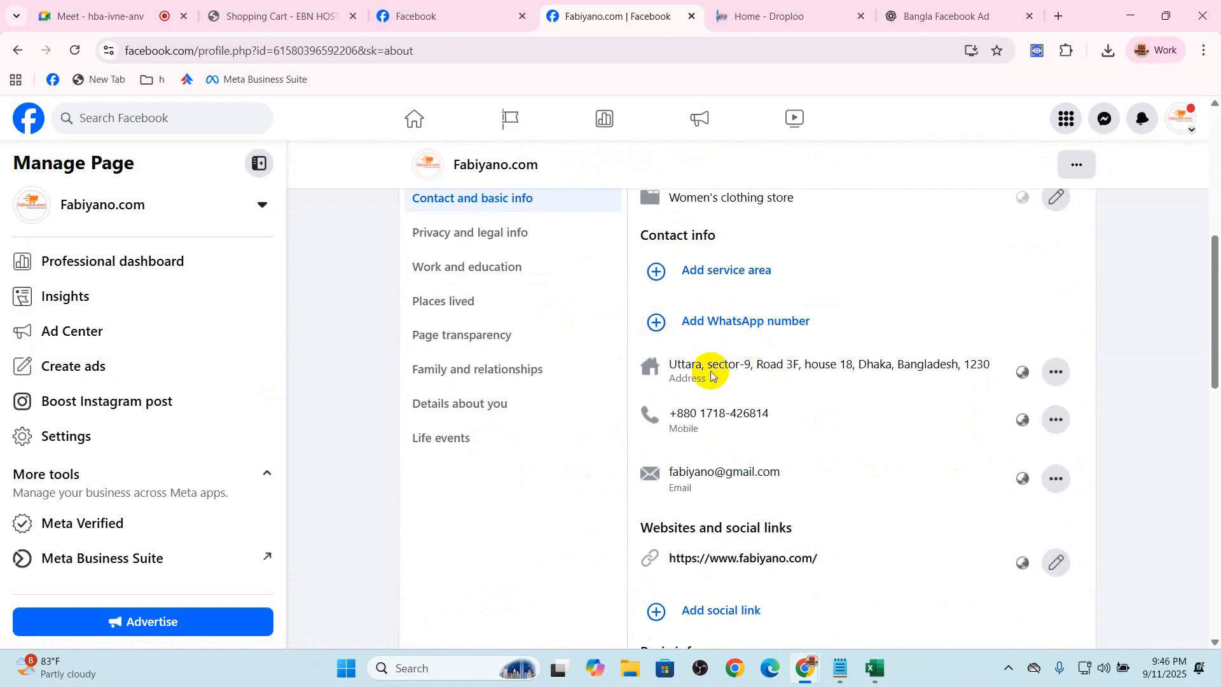
{"action": "scroll", "coordinate": [863, 373], "scroll_direction": "down", "scroll_amount": 1}
{"action": "left_click", "coordinate": [1055, 309]}
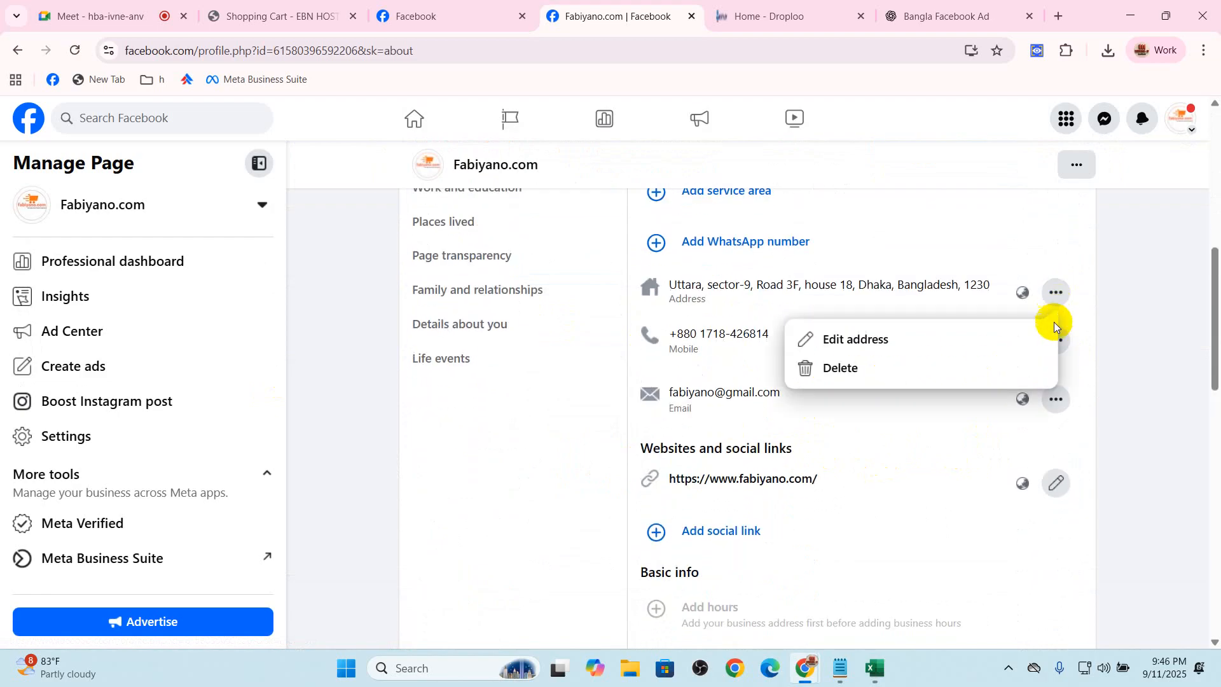
{"action": "left_click", "coordinate": [922, 341]}
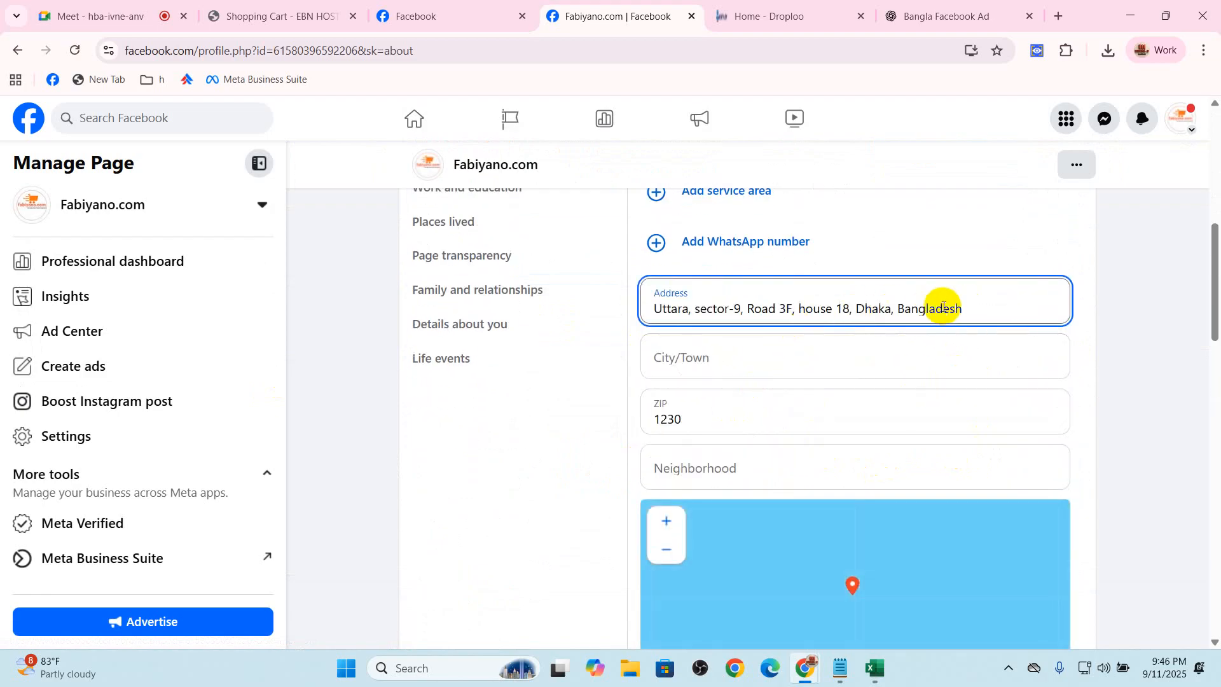
{"action": "scroll", "coordinate": [1147, 445], "scroll_direction": "down", "scroll_amount": 4}
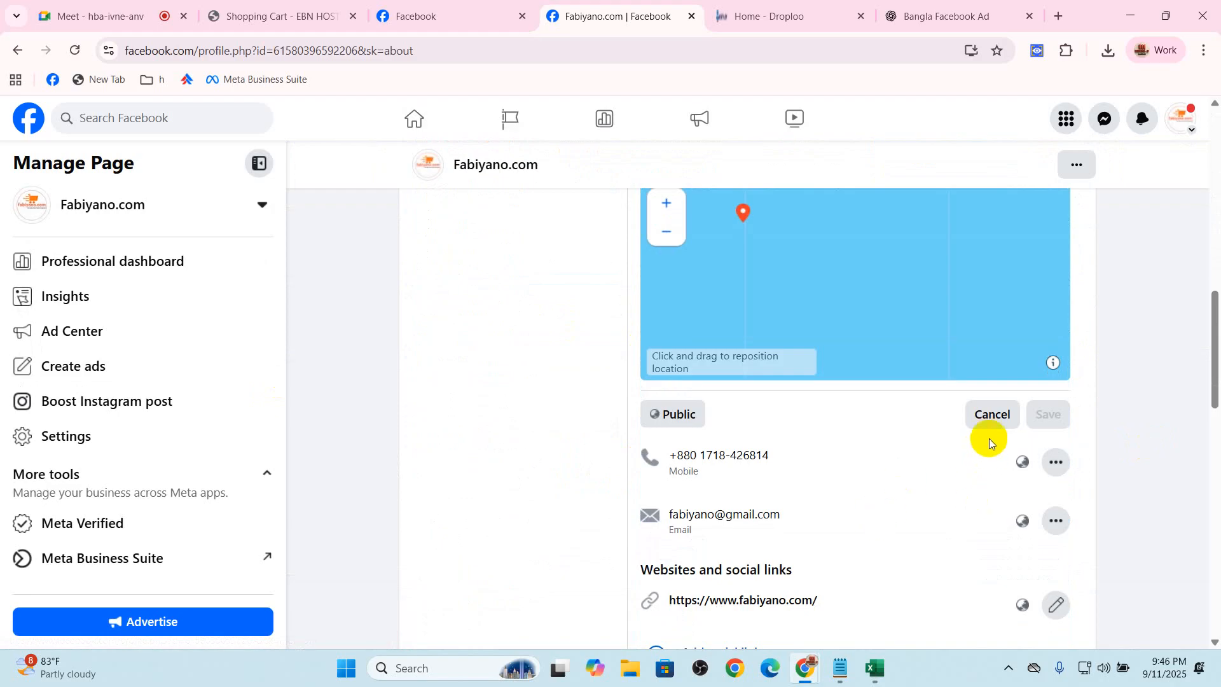
{"action": "left_click", "coordinate": [989, 417]}
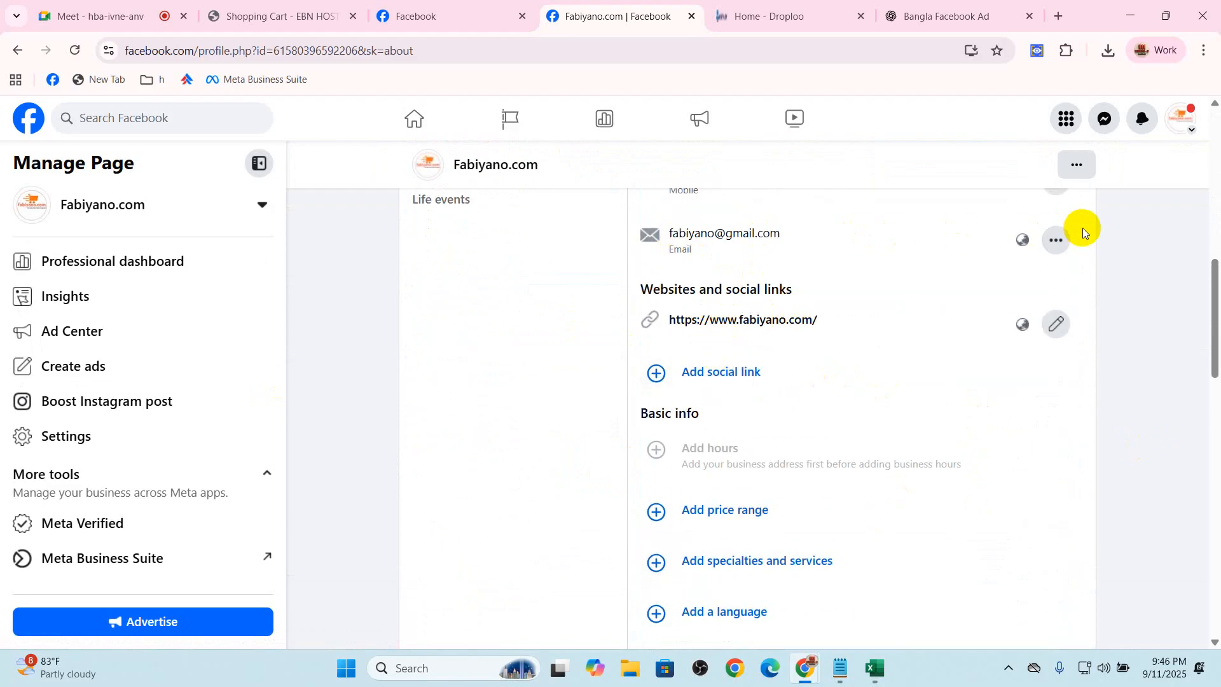
{"action": "left_click", "coordinate": [1056, 239]}
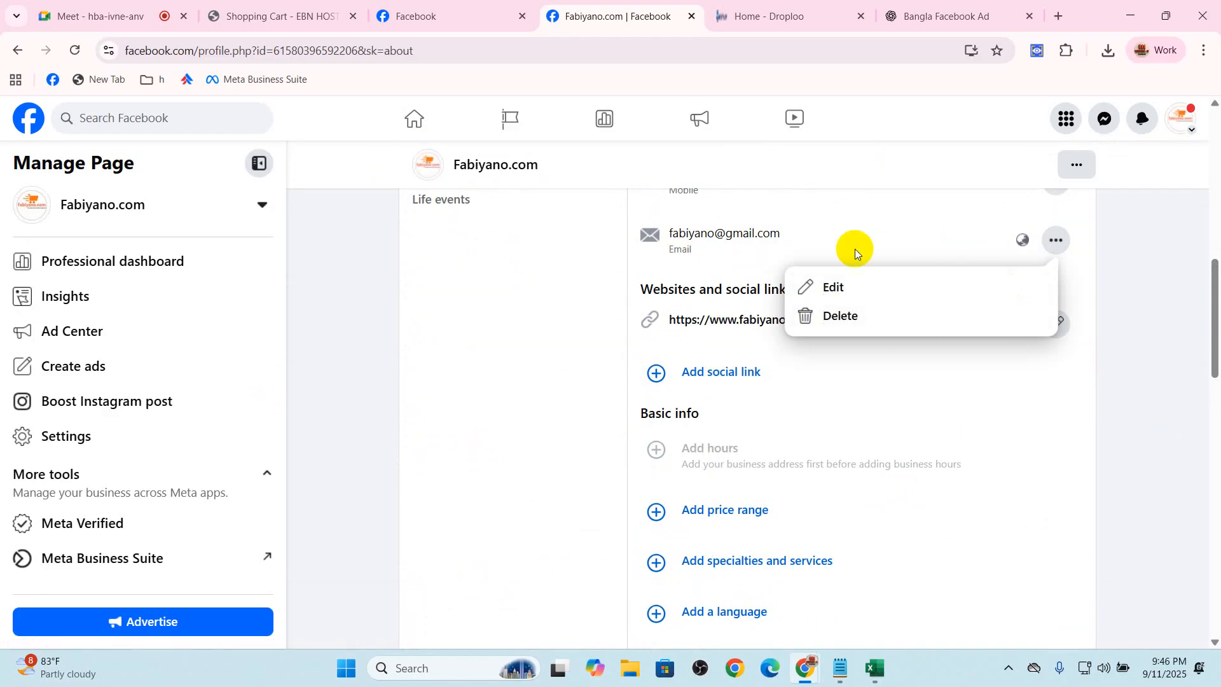
{"action": "left_click", "coordinate": [592, 345]}
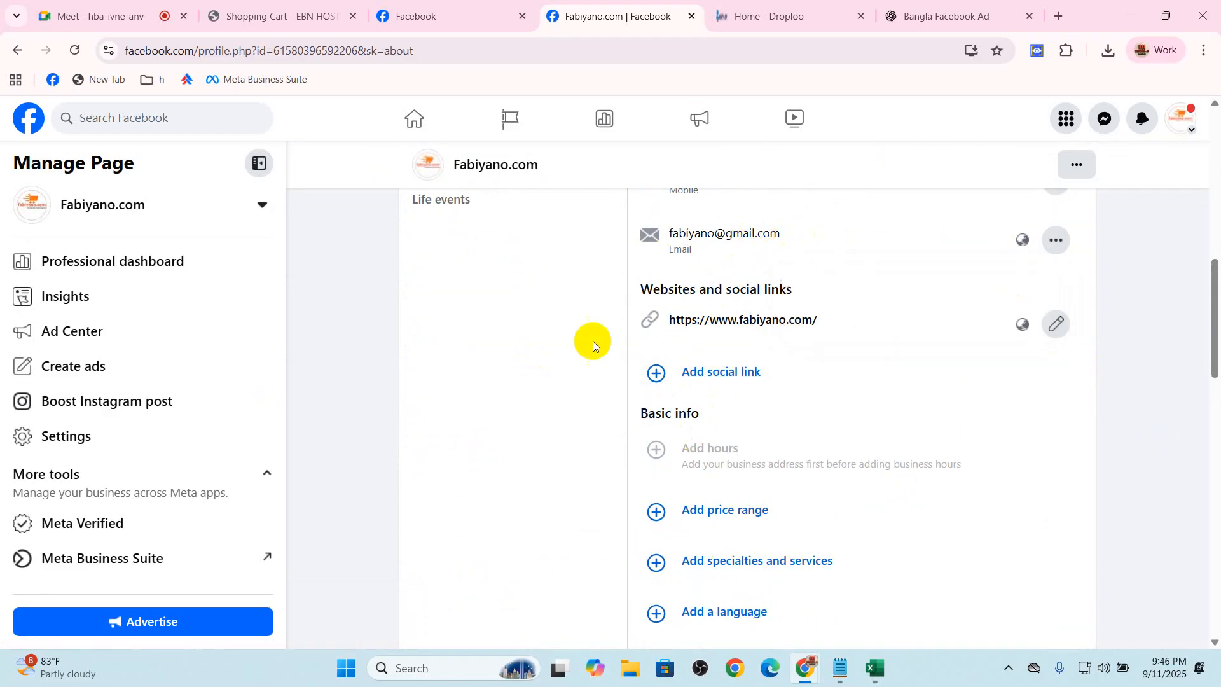
{"action": "left_click", "coordinate": [1055, 323]}
{"action": "left_click", "coordinate": [993, 427]}
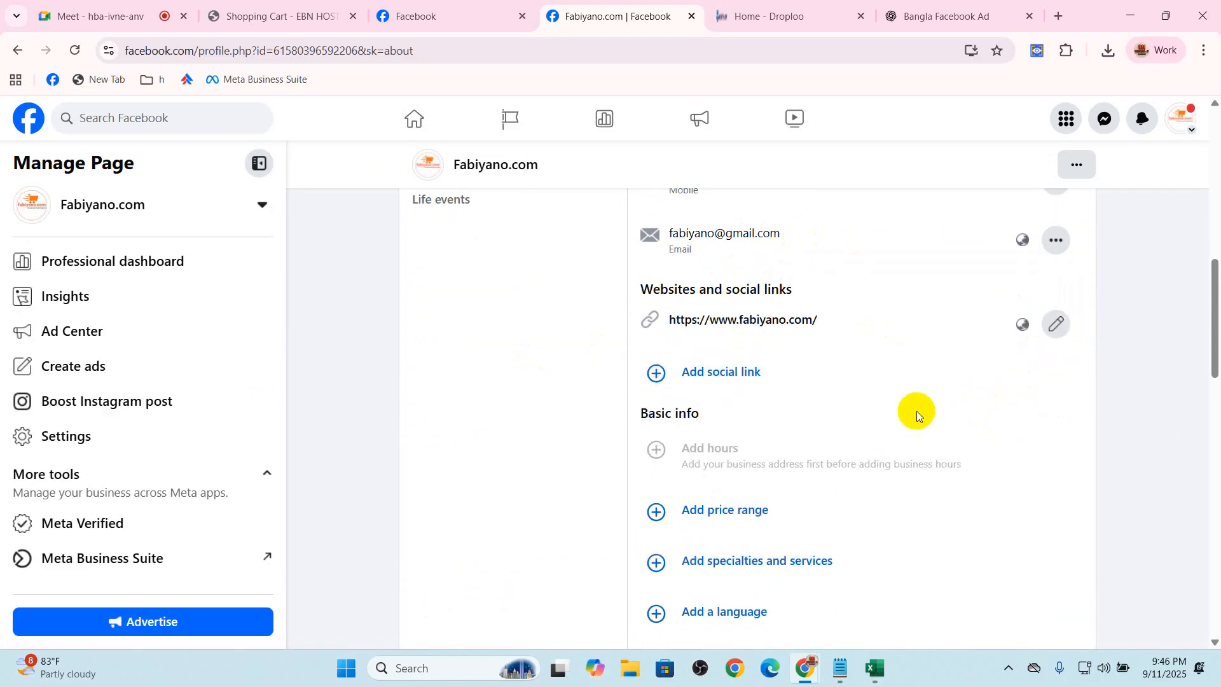
Start a social link entry for Instagram with the username fabiyano
{"action": "left_click", "coordinate": [748, 371]}
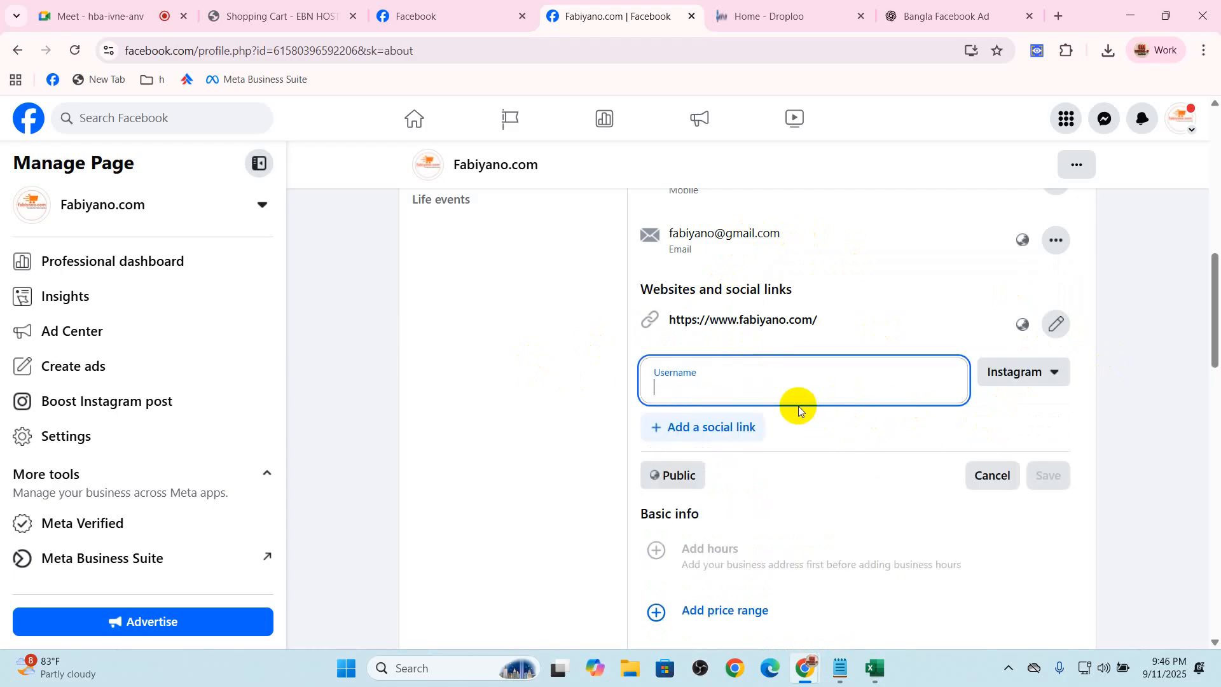
{"action": "left_click", "coordinate": [786, 389]}
{"action": "type", "text": "fabiyano"}
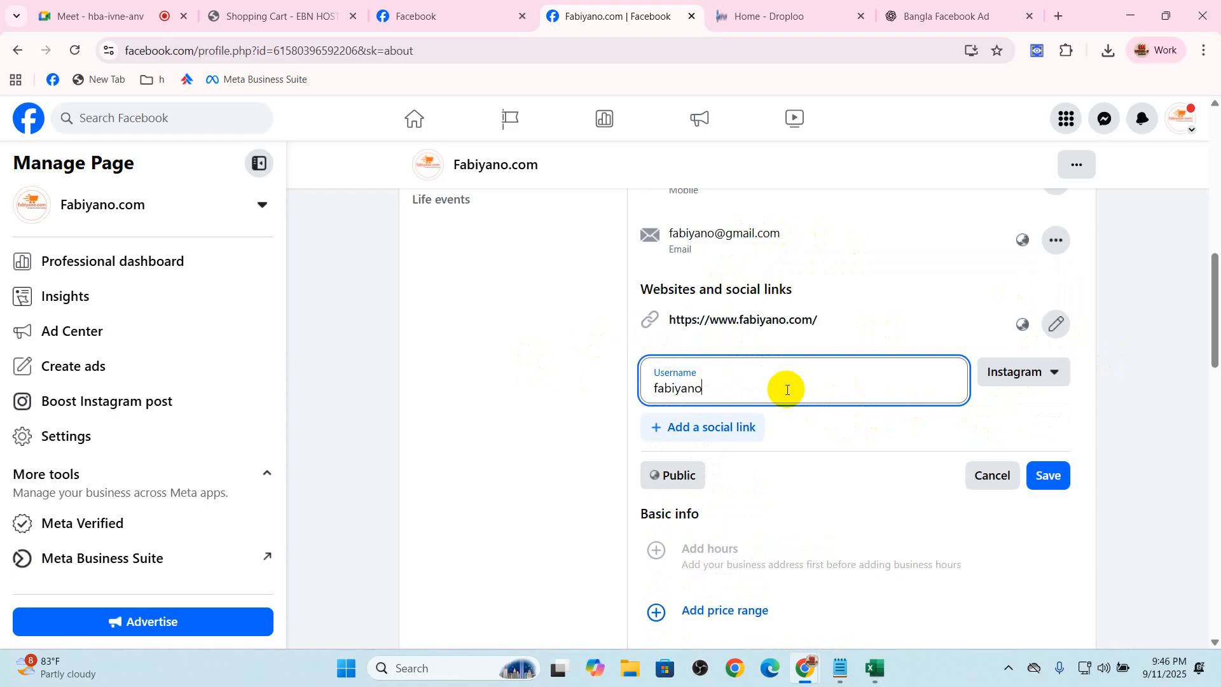
Add a second social link for YouTube with the same username fabiyano, and save both links
{"action": "left_click", "coordinate": [704, 427]}
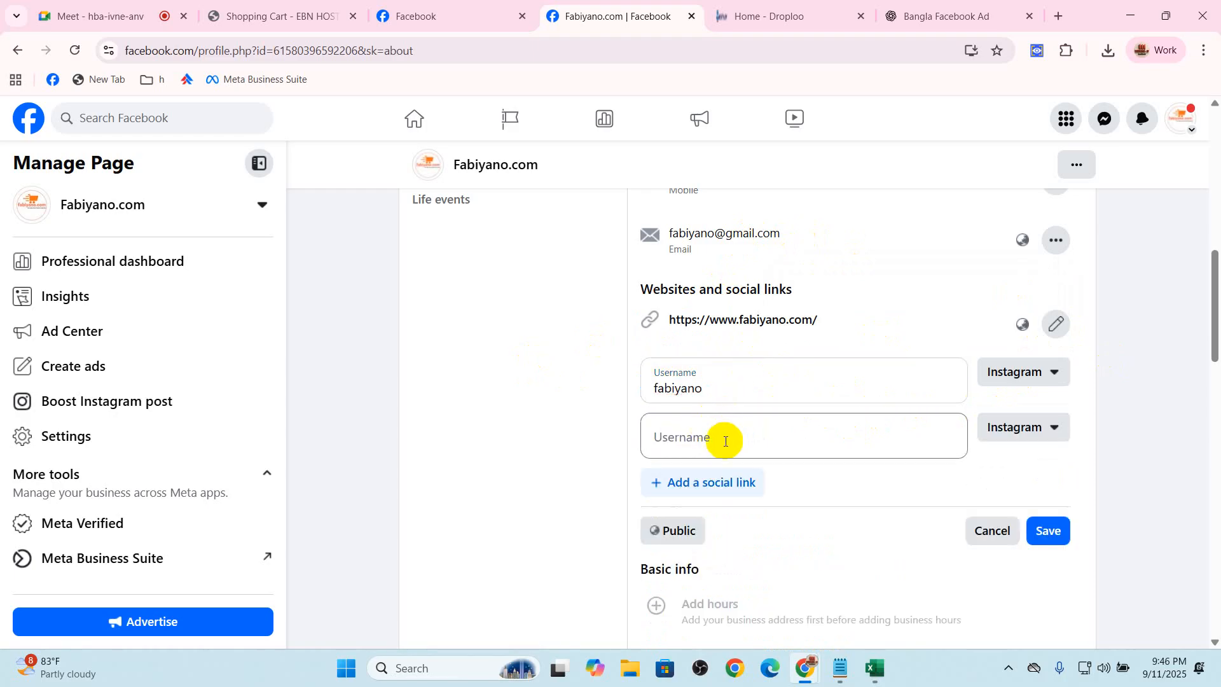
{"action": "left_click", "coordinate": [1014, 428]}
{"action": "left_click", "coordinate": [979, 525]}
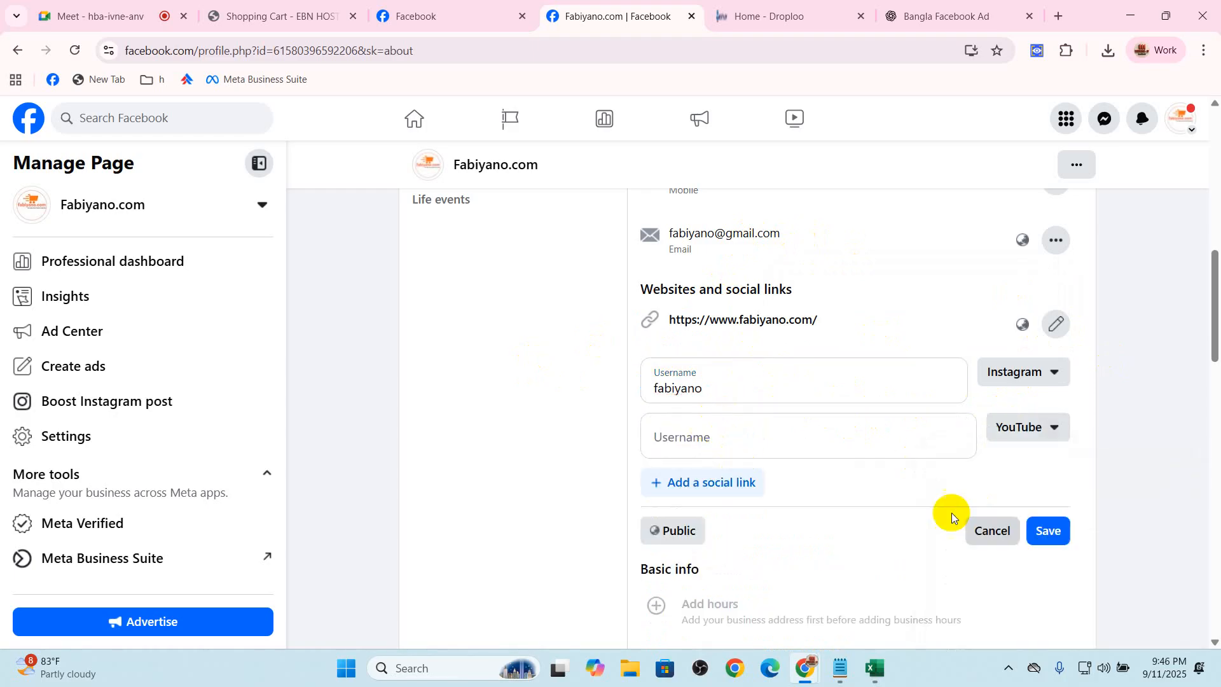
{"action": "double_click", "coordinate": [687, 389]}
{"action": "key", "text": "ctrl+c"}
{"action": "left_click", "coordinate": [726, 432]}
{"action": "key", "text": "ctrl+v"}
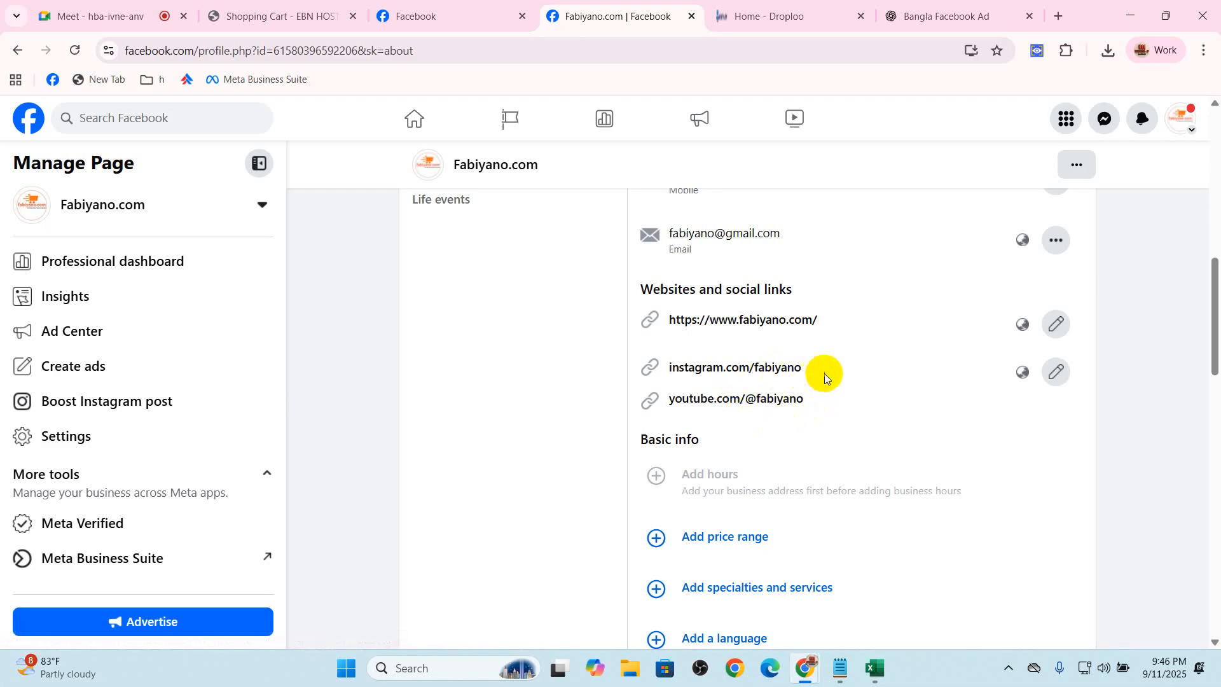
Examine the price range and the specialties and services options in the basic info, and cancel both
{"action": "scroll", "coordinate": [812, 379], "scroll_direction": "down", "scroll_amount": 3}
{"action": "left_click", "coordinate": [722, 297]}
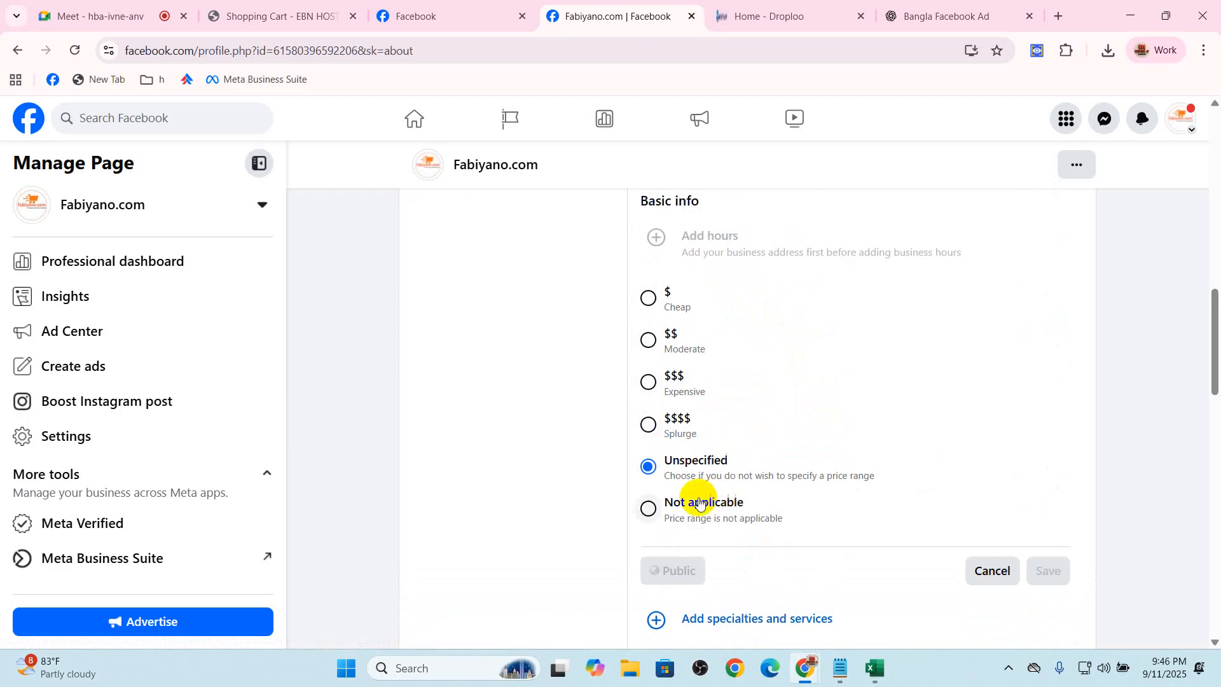
{"action": "left_click", "coordinate": [988, 569]}
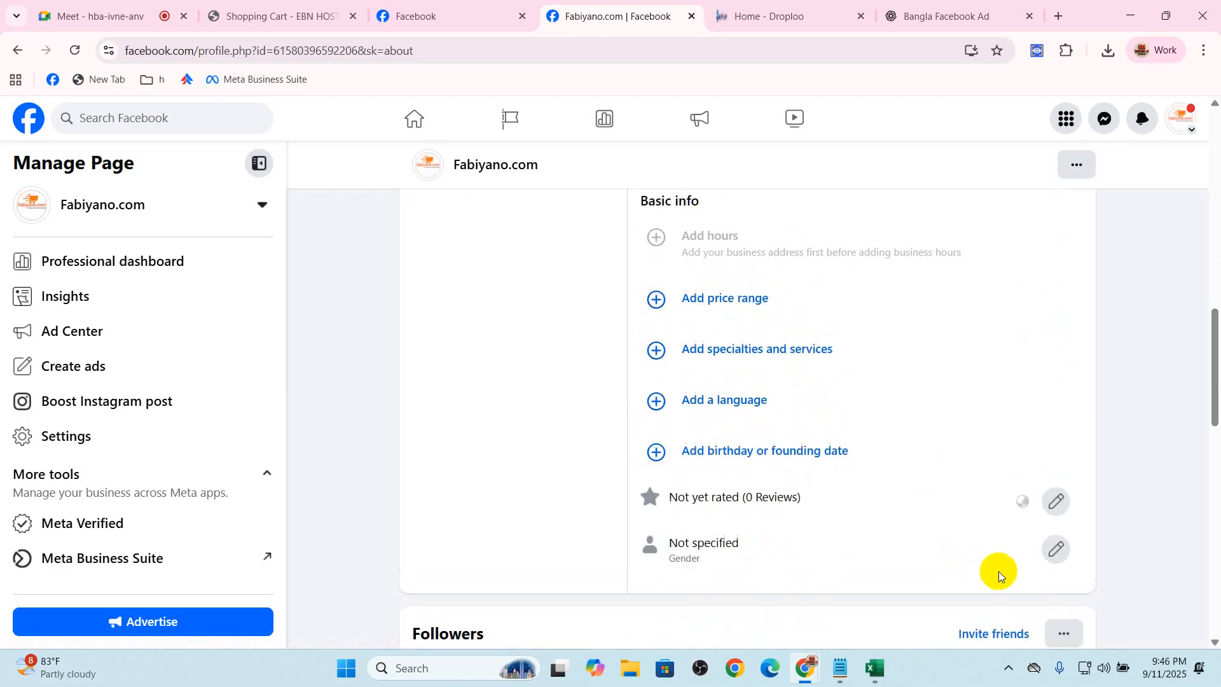
{"action": "left_click", "coordinate": [763, 348]}
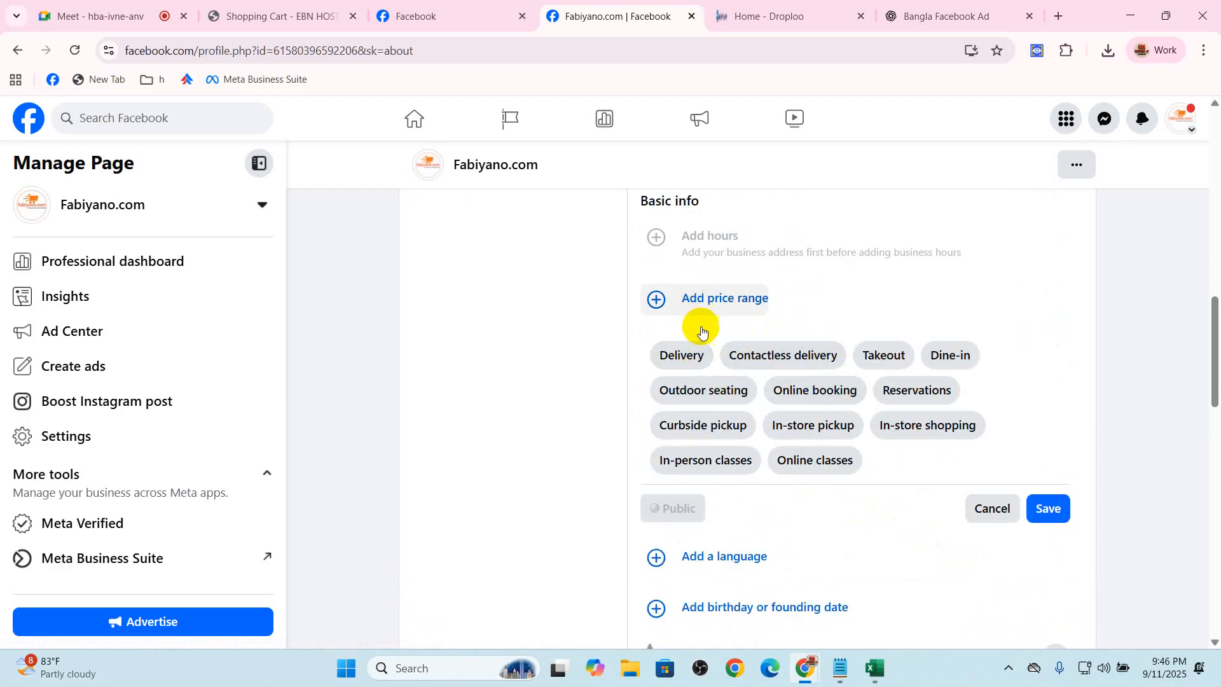
{"action": "left_click", "coordinate": [971, 508]}
Examine the language and gender edit forms in the basic info, and cancel both without changes
{"action": "left_click", "coordinate": [736, 407]}
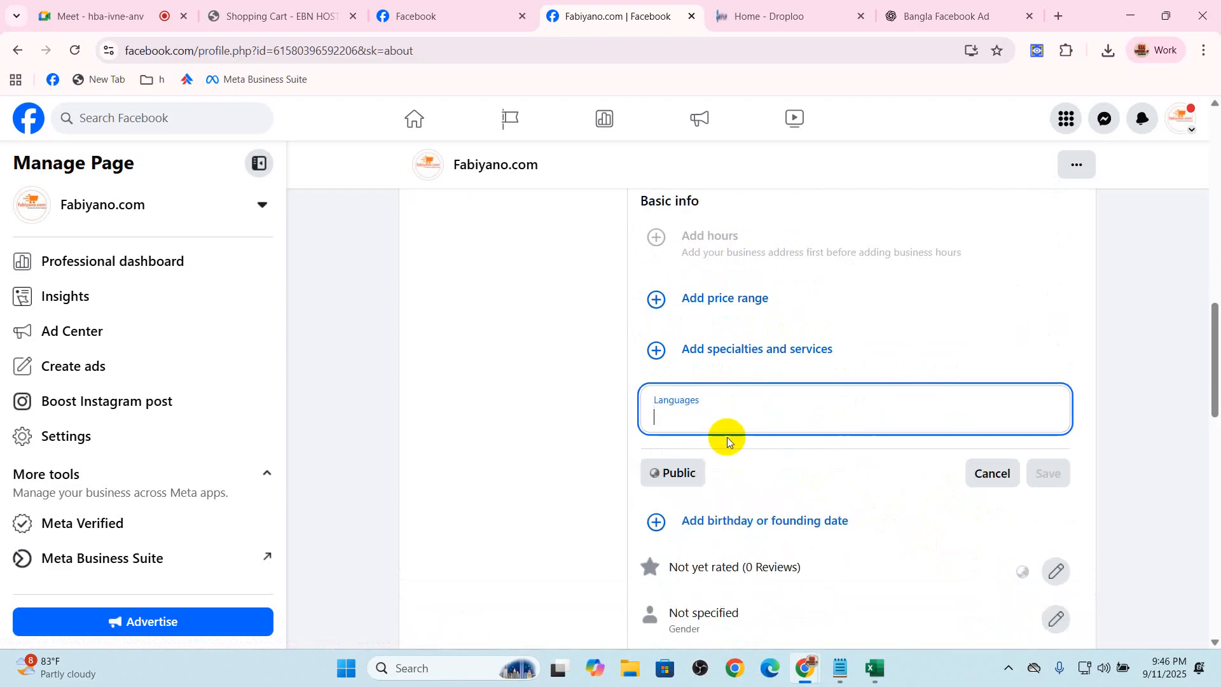
{"action": "left_click", "coordinate": [997, 472]}
{"action": "scroll", "coordinate": [1005, 478], "scroll_direction": "down", "scroll_amount": 1}
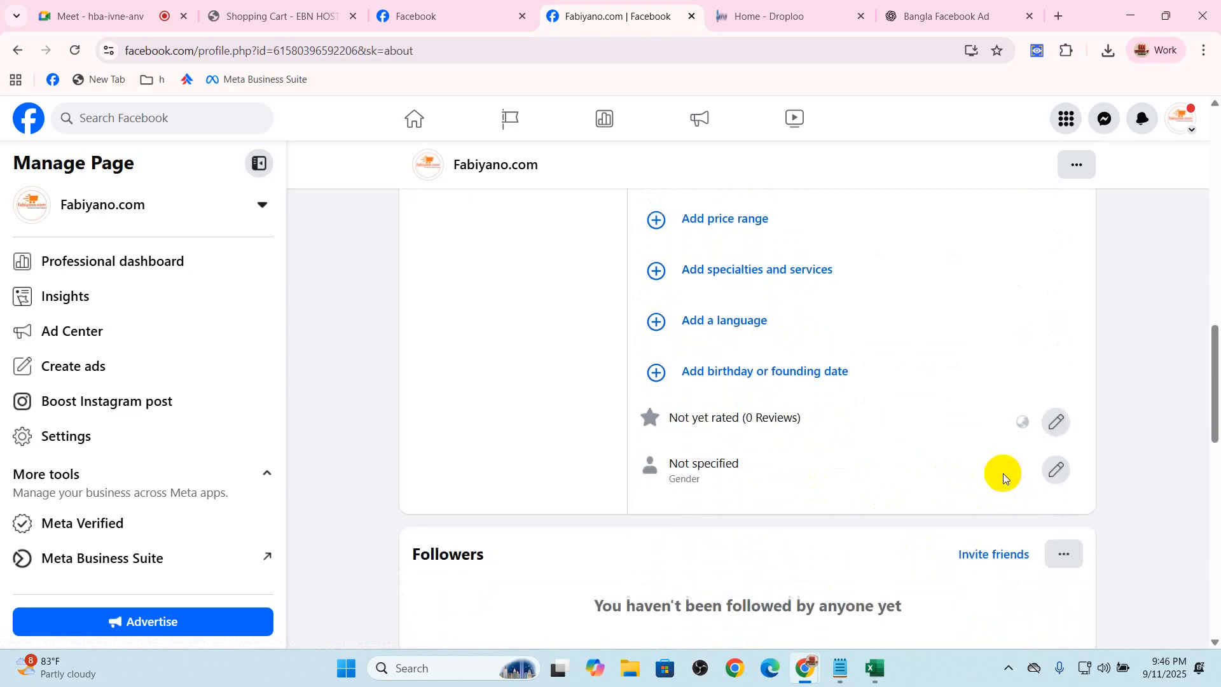
{"action": "left_click", "coordinate": [1056, 472]}
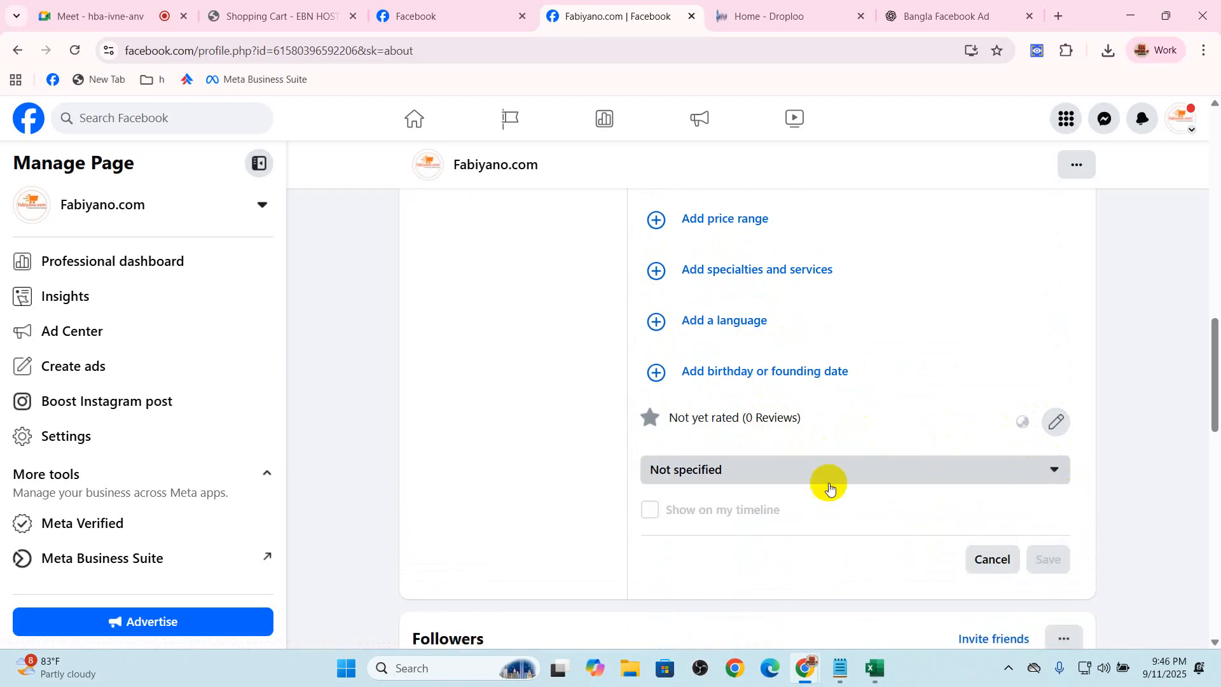
{"action": "left_click", "coordinate": [1019, 559]}
Save fabiyano.com/privacy-policy as the Page's privacy policy link, and close the Impressum form without filling it in
{"action": "scroll", "coordinate": [678, 458], "scroll_direction": "up", "scroll_amount": 10}
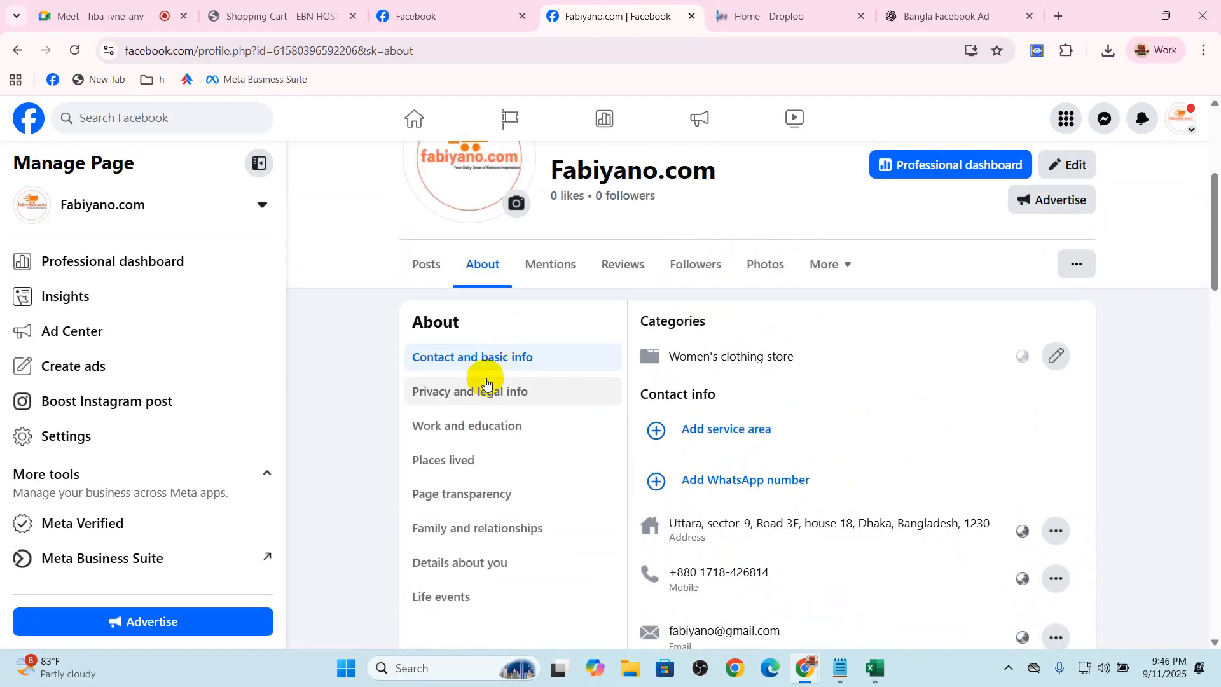
{"action": "left_click", "coordinate": [582, 389]}
{"action": "left_click", "coordinate": [704, 355]}
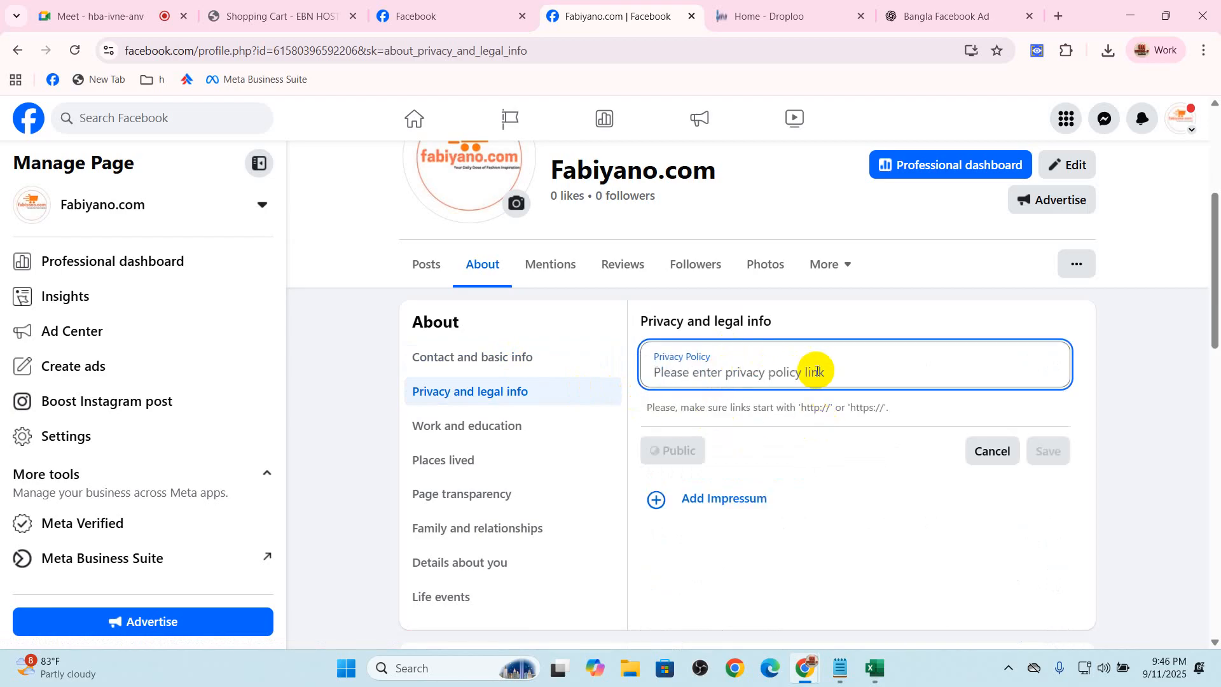
{"action": "type", "text": "fabiyano.com/privacy-policy"}
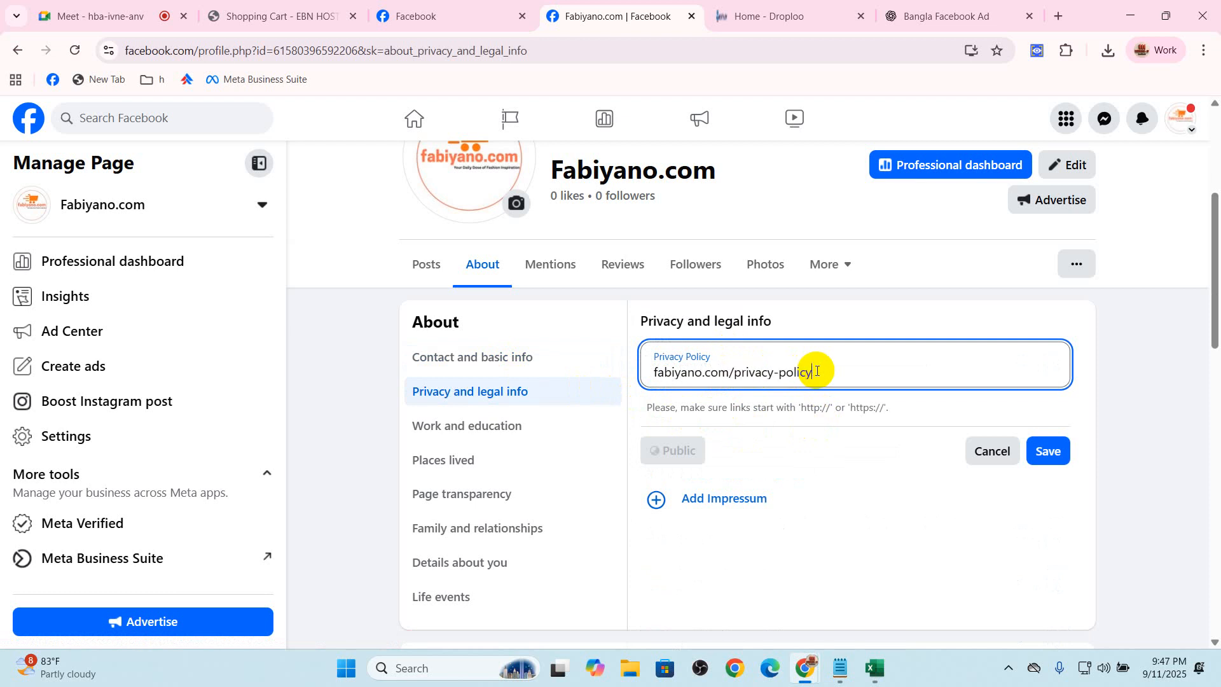
{"action": "left_click_drag", "start_coordinate": [814, 372], "coordinate": [624, 383]}
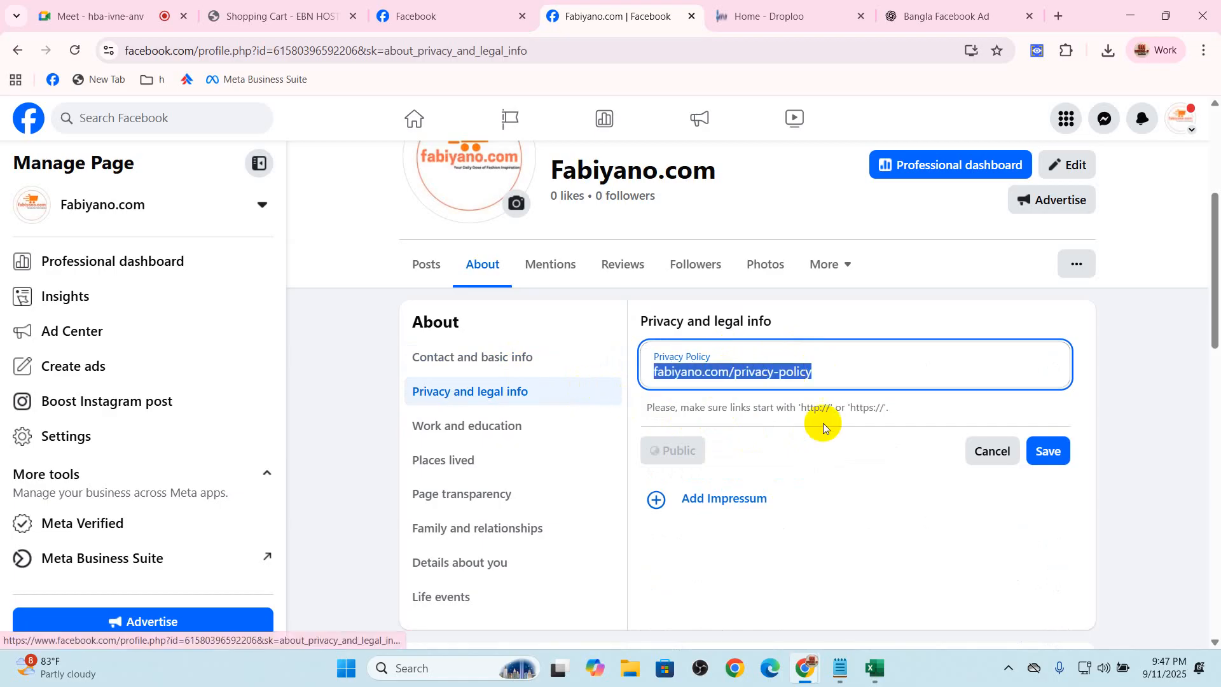
{"action": "left_click", "coordinate": [1068, 450]}
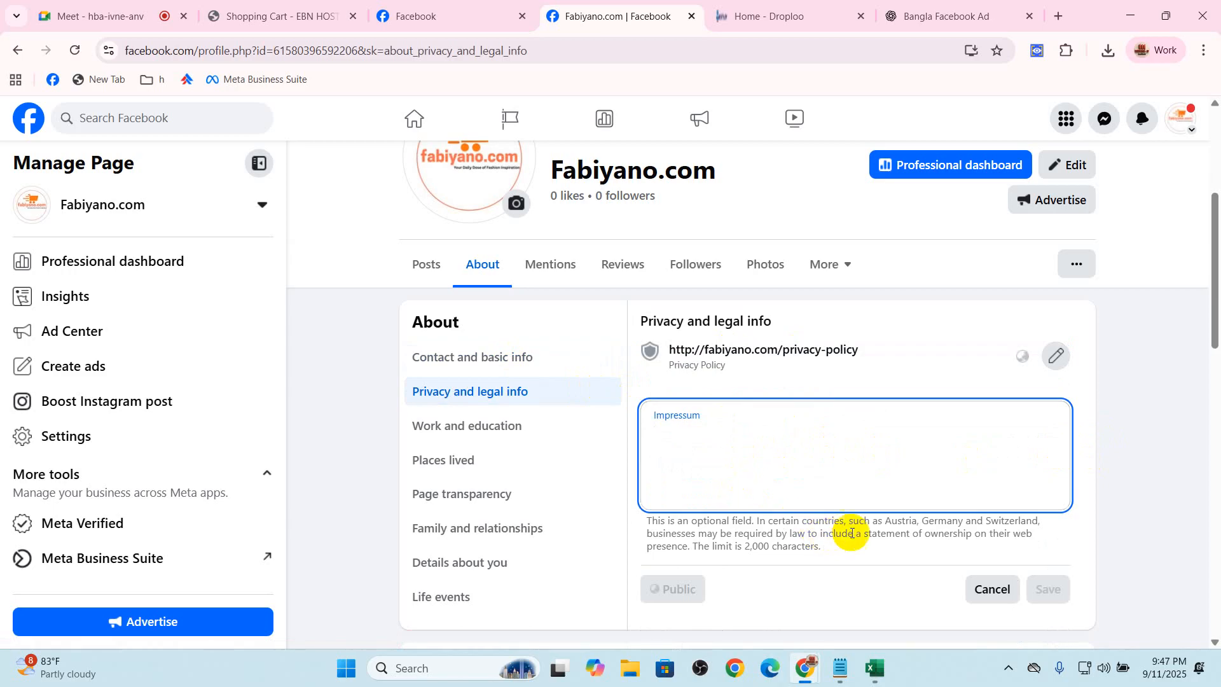
{"action": "left_click", "coordinate": [993, 587]}
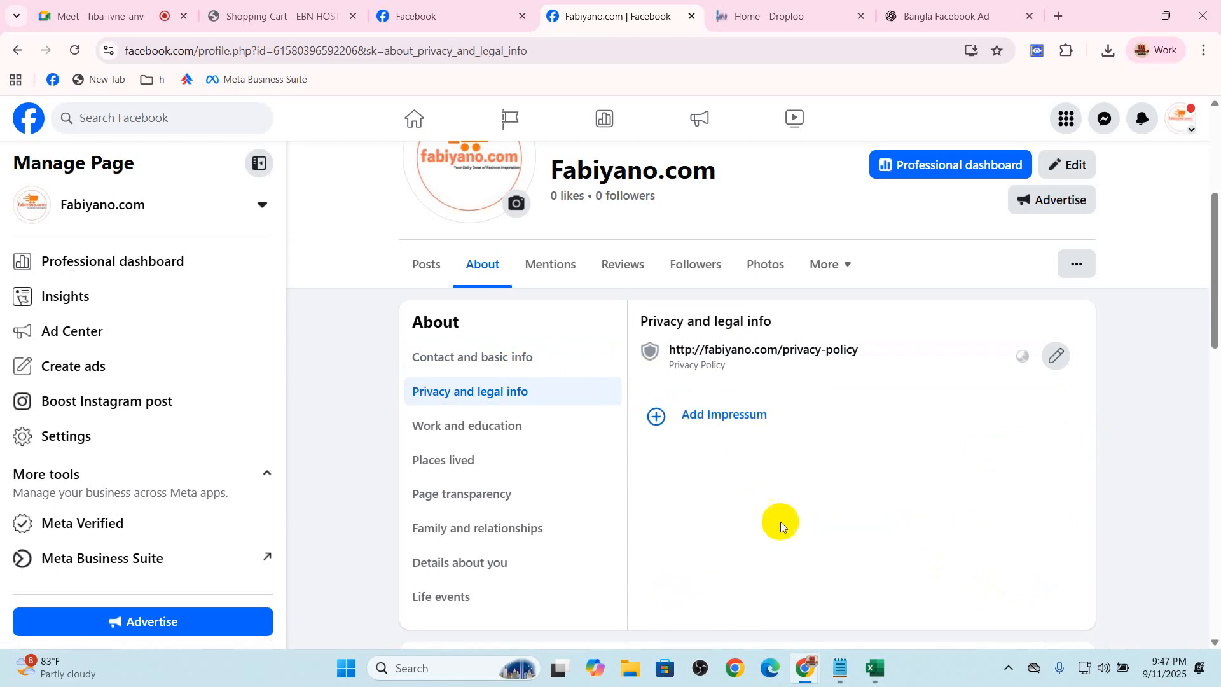
Look through the work and education, places lived and Page transparency sections, highlighting the Page ID and creation date
{"action": "left_click", "coordinate": [499, 426]}
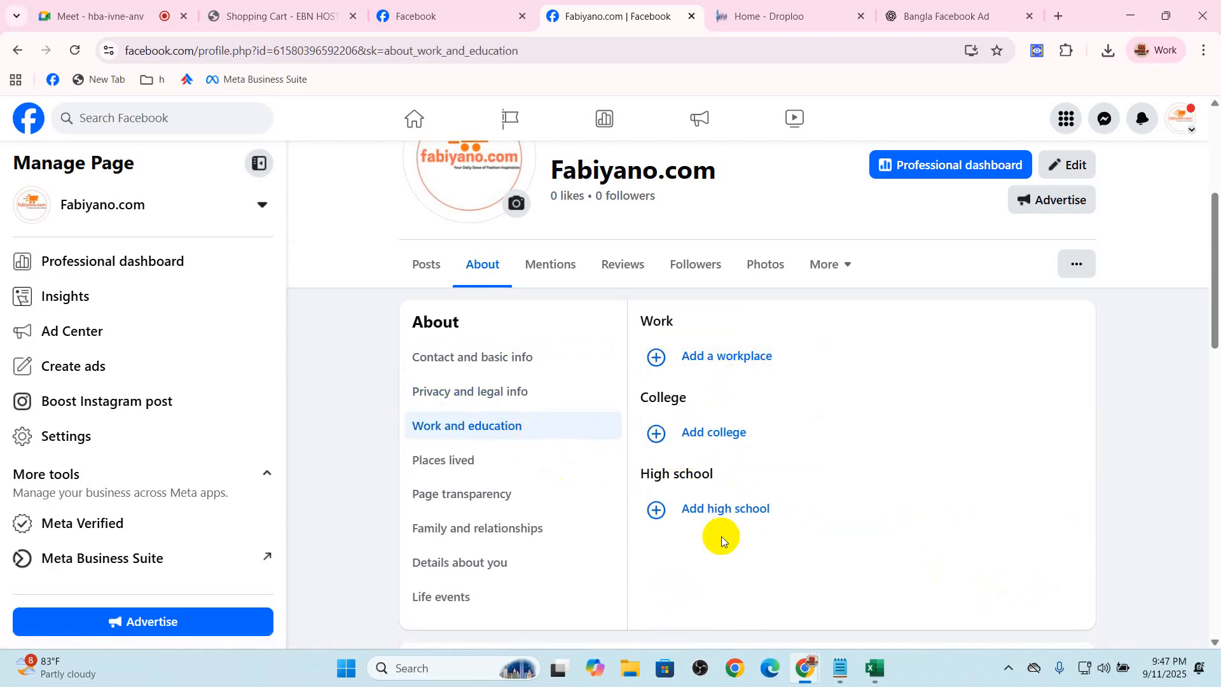
{"action": "left_click", "coordinate": [503, 456]}
{"action": "left_click", "coordinate": [509, 491]}
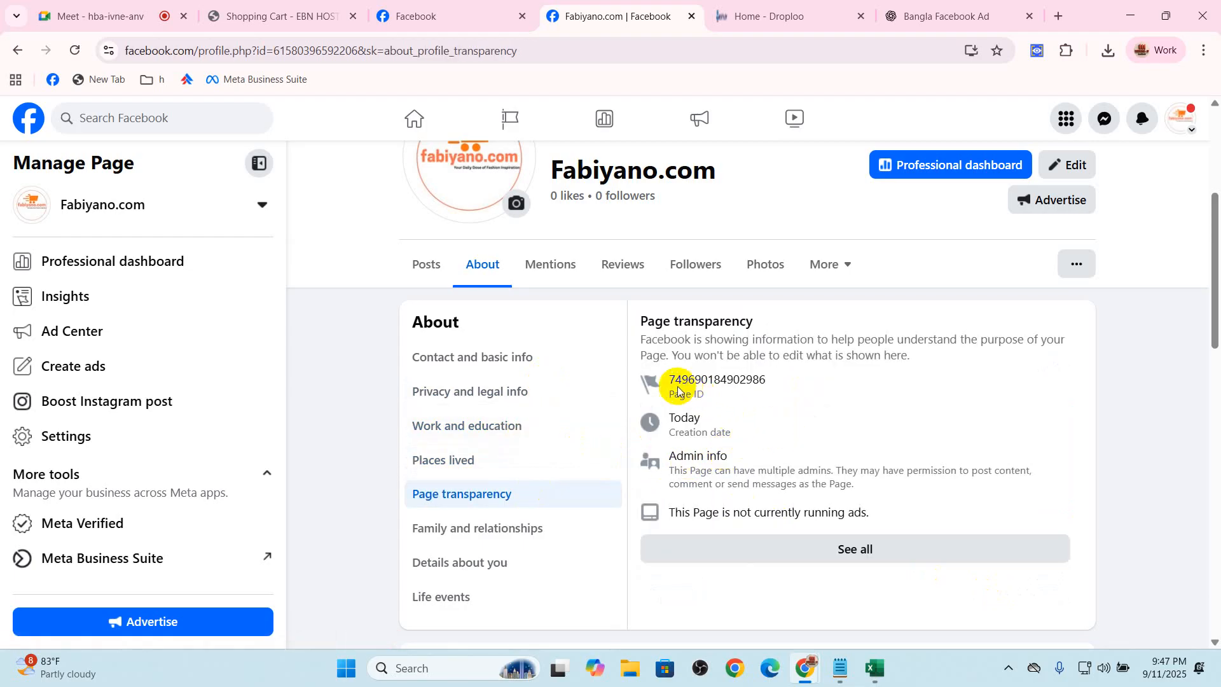
{"action": "left_click_drag", "start_coordinate": [656, 386], "coordinate": [769, 381]}
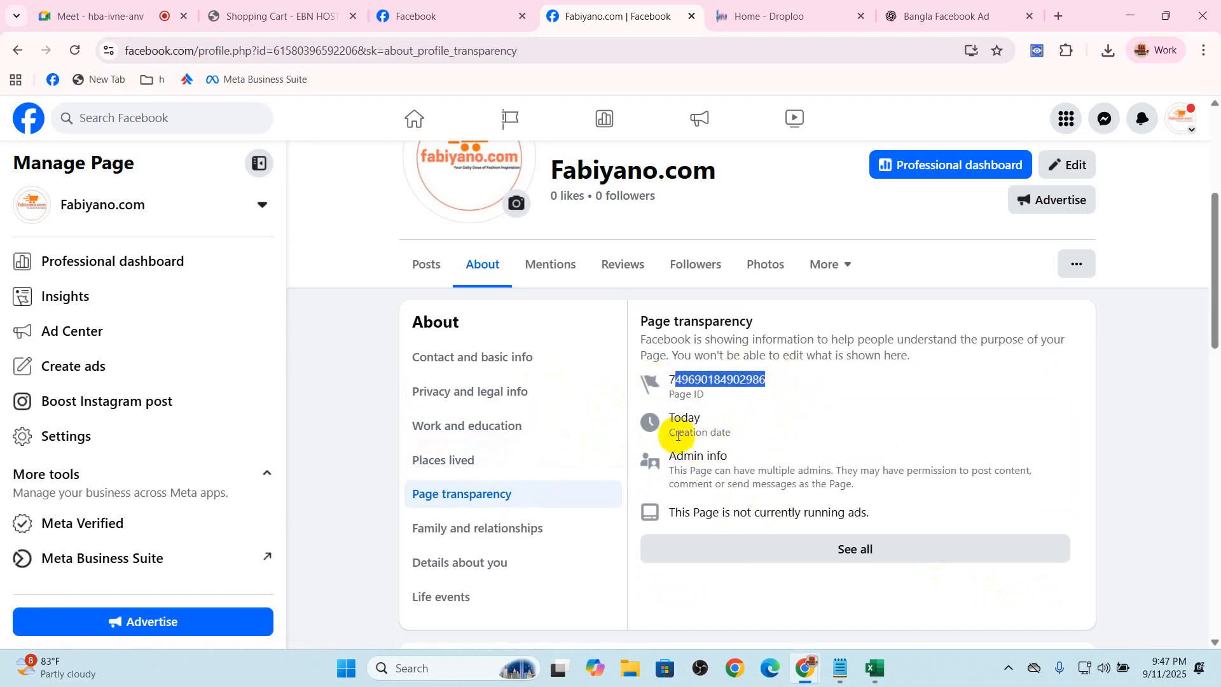
{"action": "left_click_drag", "start_coordinate": [664, 418], "coordinate": [703, 414]}
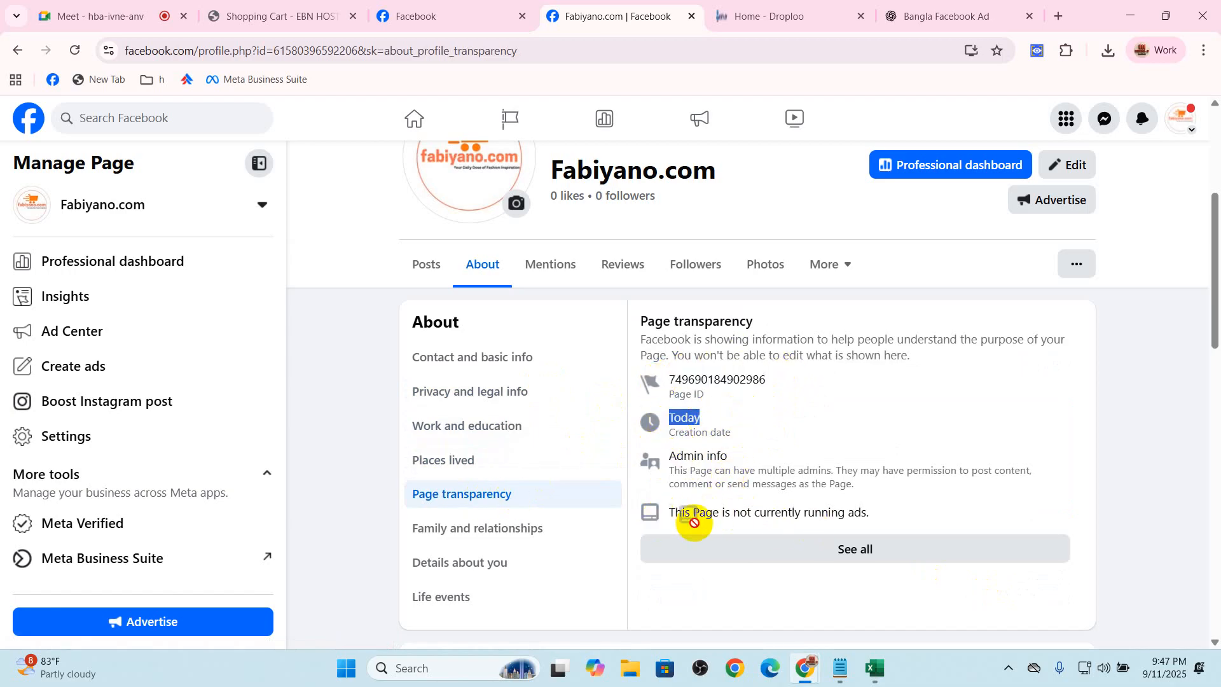
View the full Page transparency details and close them, and look at the family and relationships section, highlighting the Relationship heading
{"action": "left_click", "coordinate": [835, 561]}
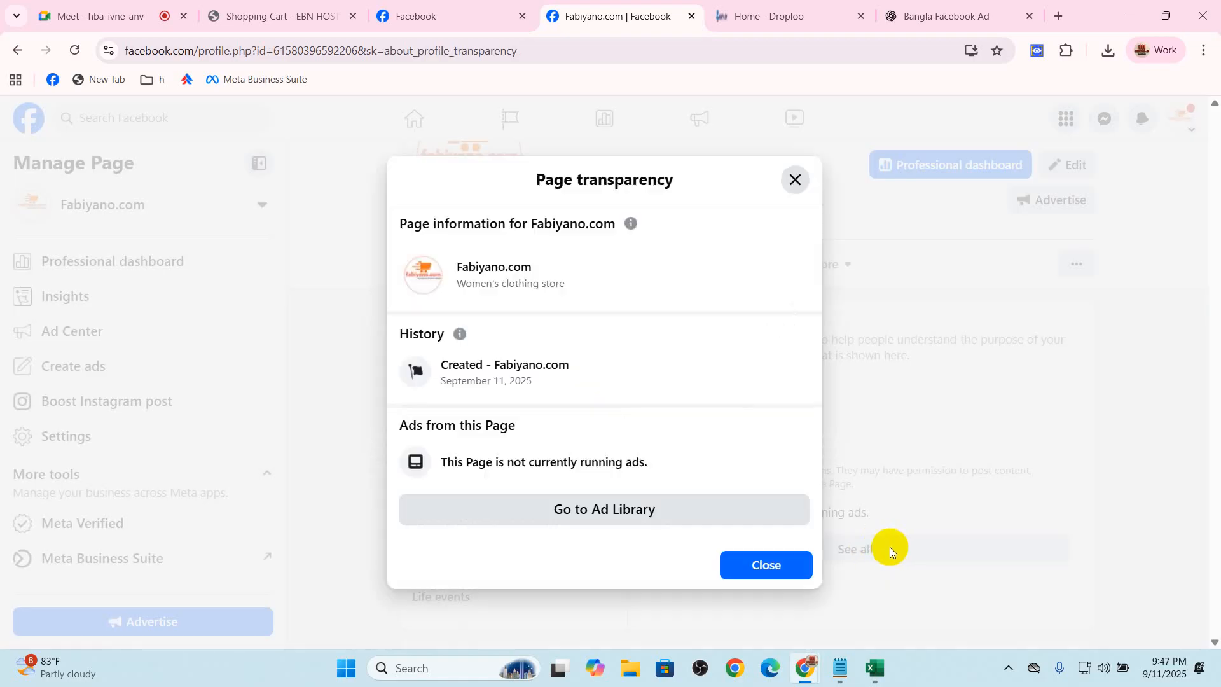
{"action": "left_click", "coordinate": [764, 566]}
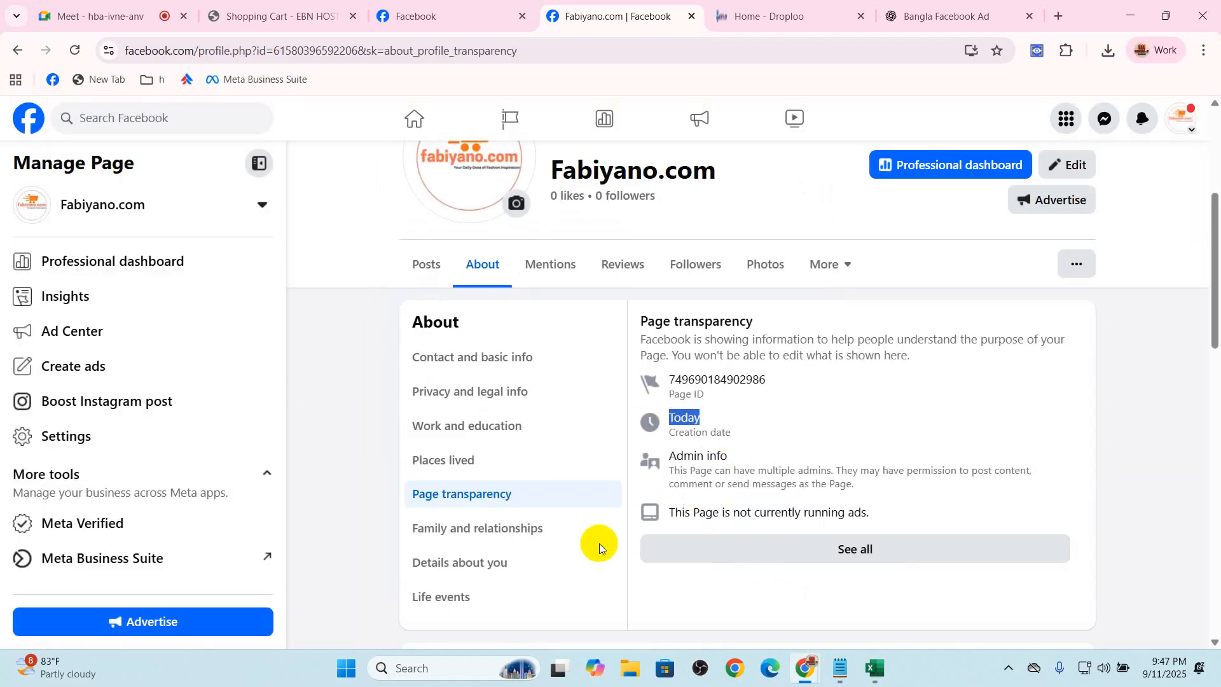
{"action": "left_click", "coordinate": [495, 527]}
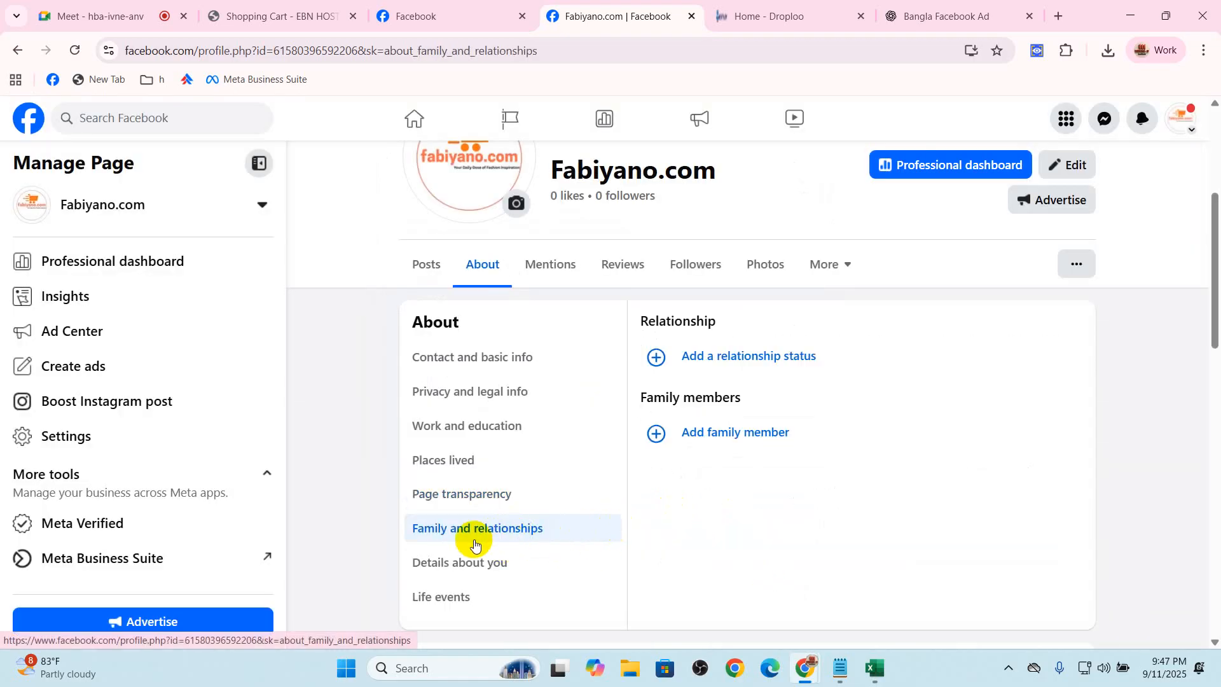
{"action": "left_click_drag", "start_coordinate": [647, 322], "coordinate": [763, 325]}
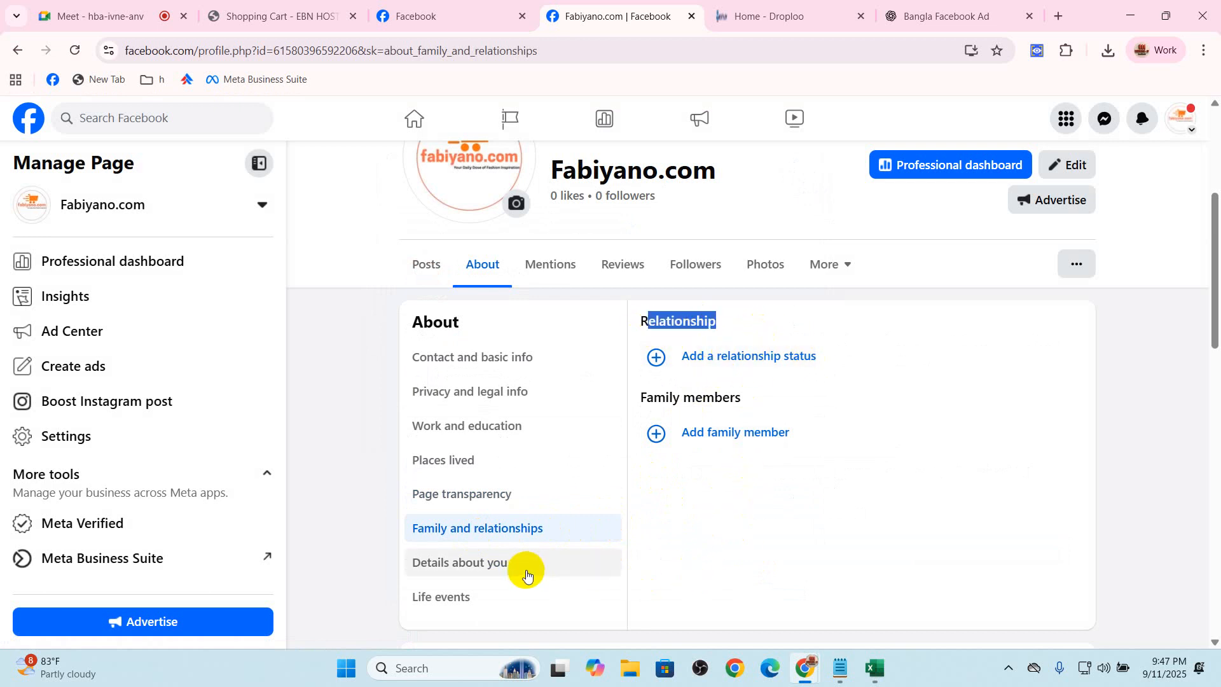
Examine the Details about you section, cancel its About you form without filling it in, and look at the life events
{"action": "left_click", "coordinate": [569, 564]}
{"action": "left_click", "coordinate": [777, 355]}
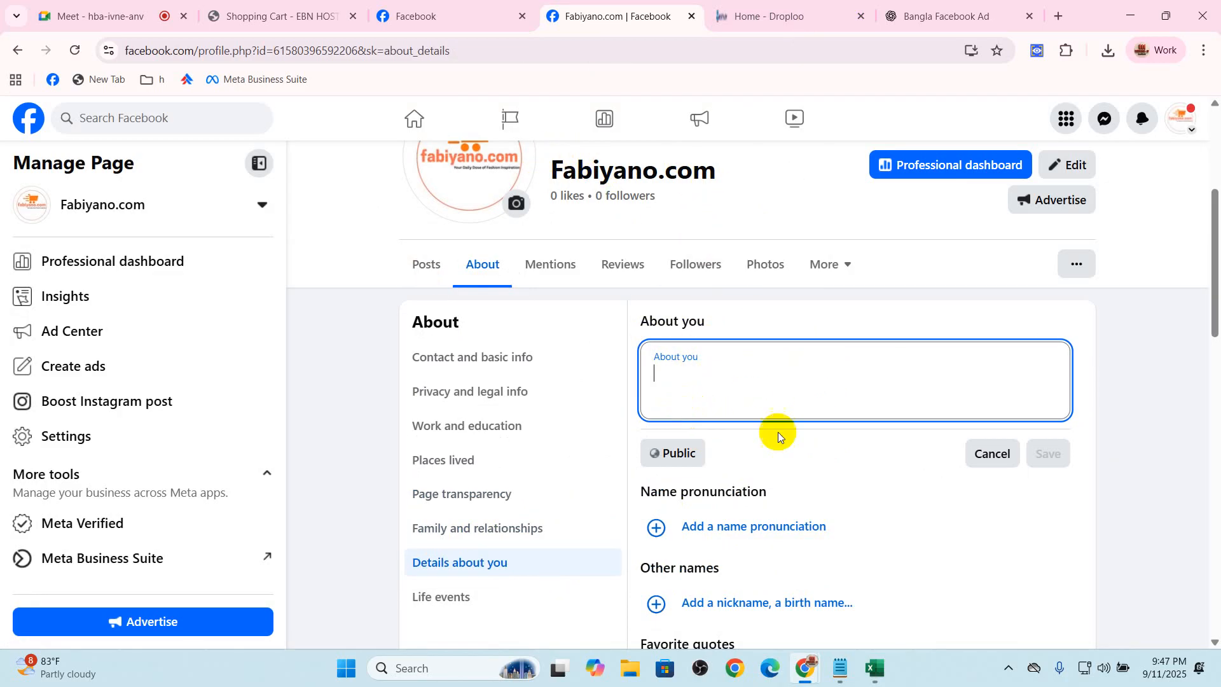
{"action": "left_click", "coordinate": [990, 455]}
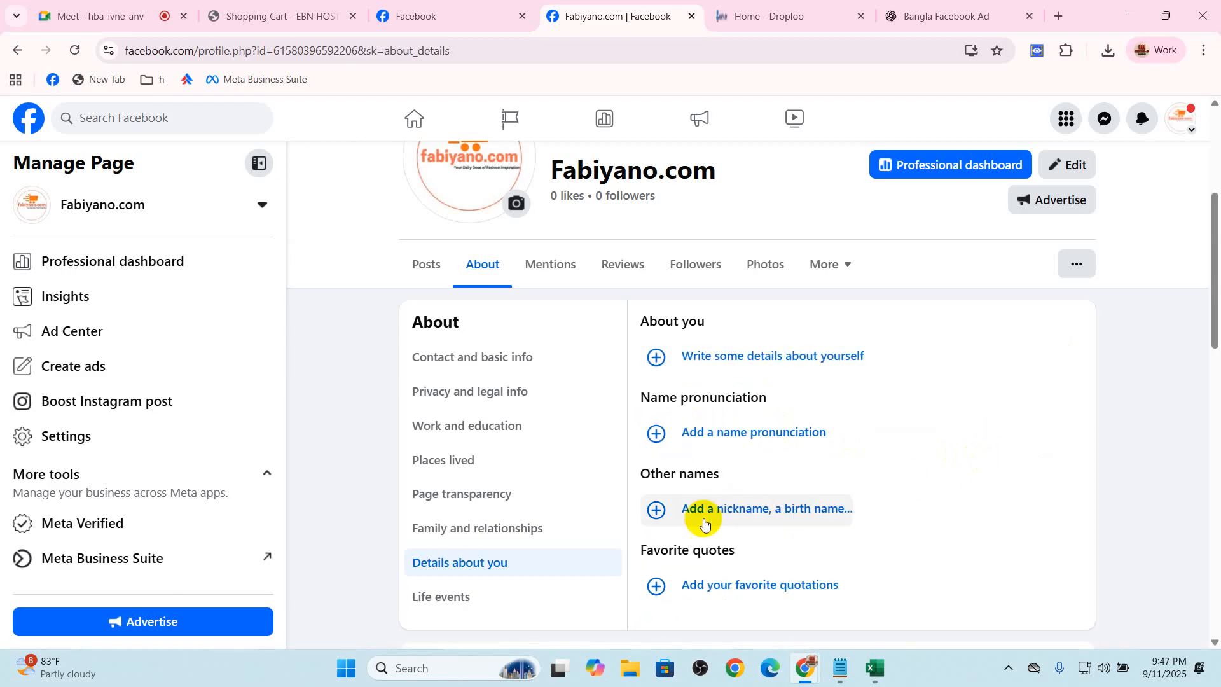
{"action": "left_click", "coordinate": [480, 591]}
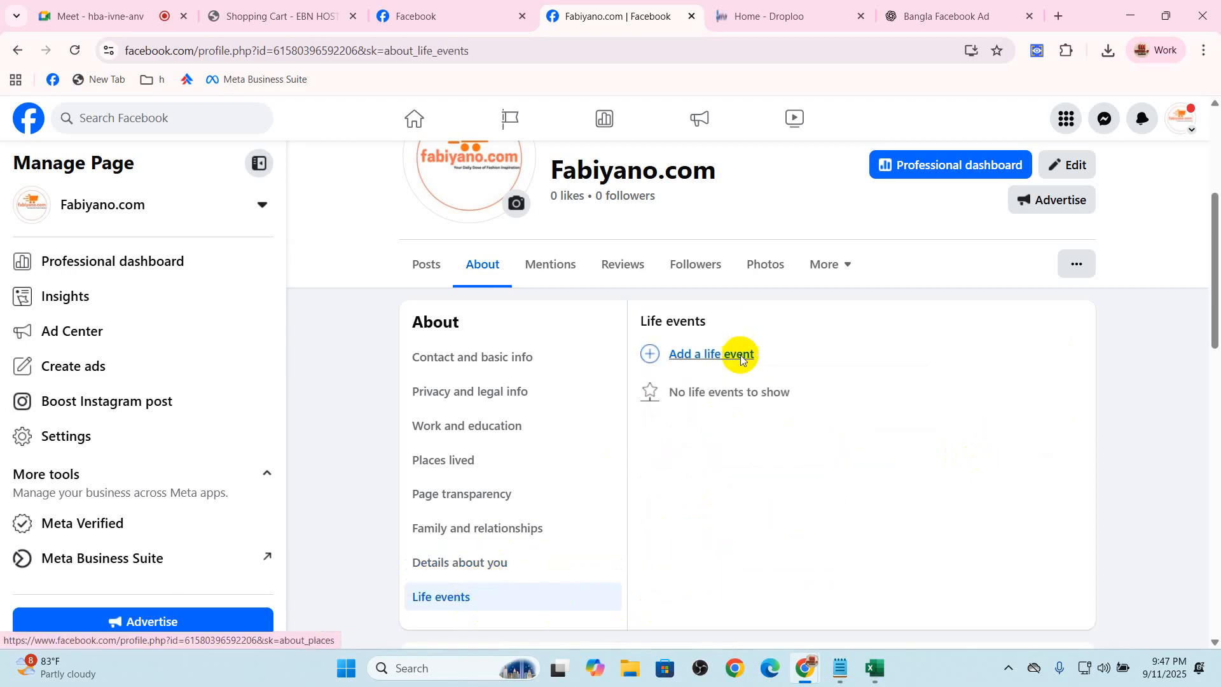
Examine the Page's Views insights, highlighting the total views and reading down to the top content
{"action": "left_click", "coordinate": [78, 301]}
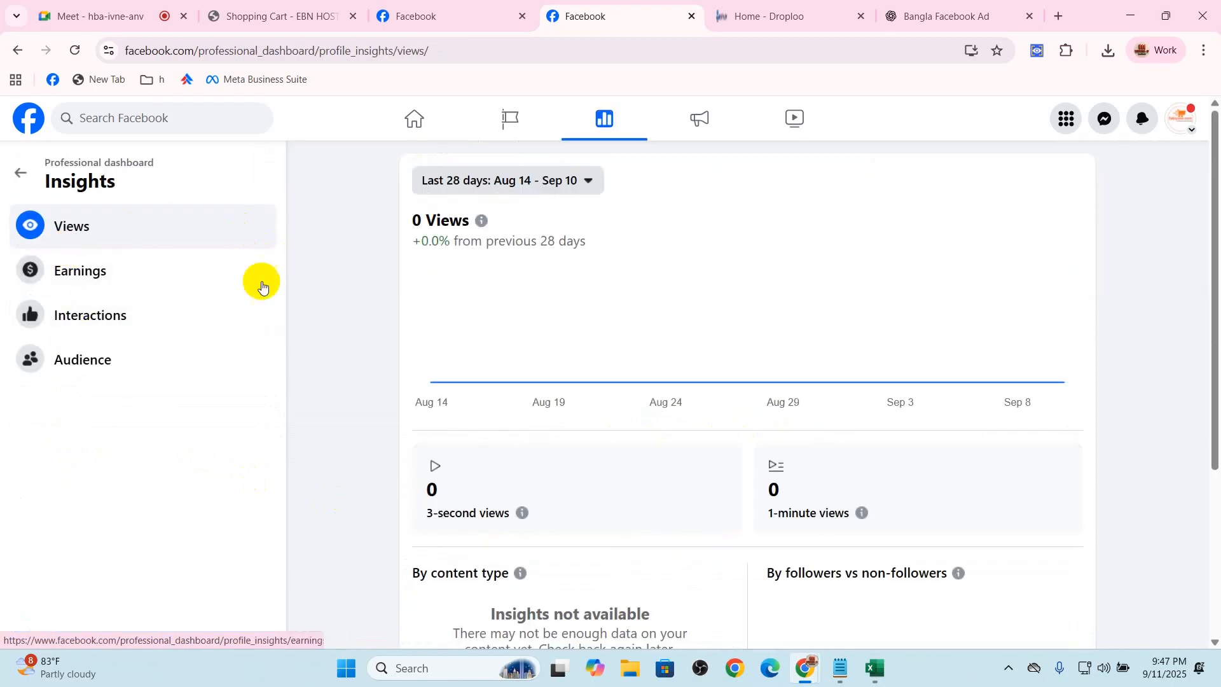
{"action": "left_click_drag", "start_coordinate": [412, 223], "coordinate": [469, 224]}
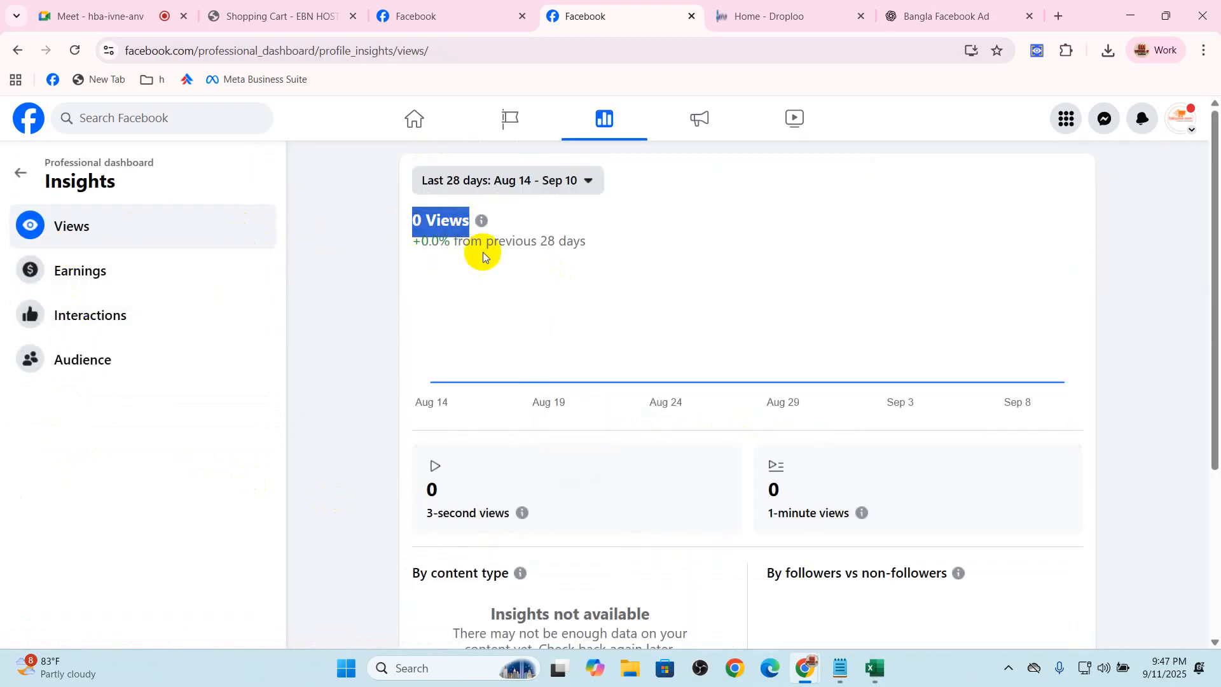
{"action": "scroll", "coordinate": [749, 488], "scroll_direction": "down", "scroll_amount": 3}
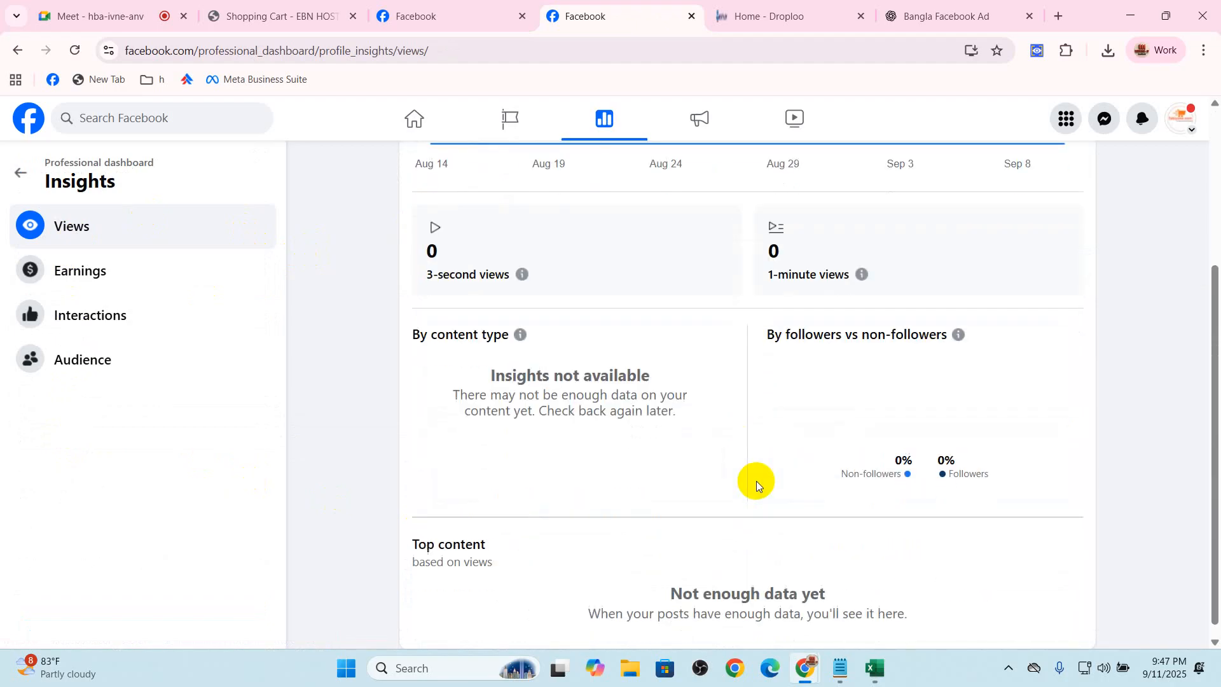
Examine the Earnings and Interactions insights, highlighting the approximate earnings and the interactions total
{"action": "left_click", "coordinate": [82, 266]}
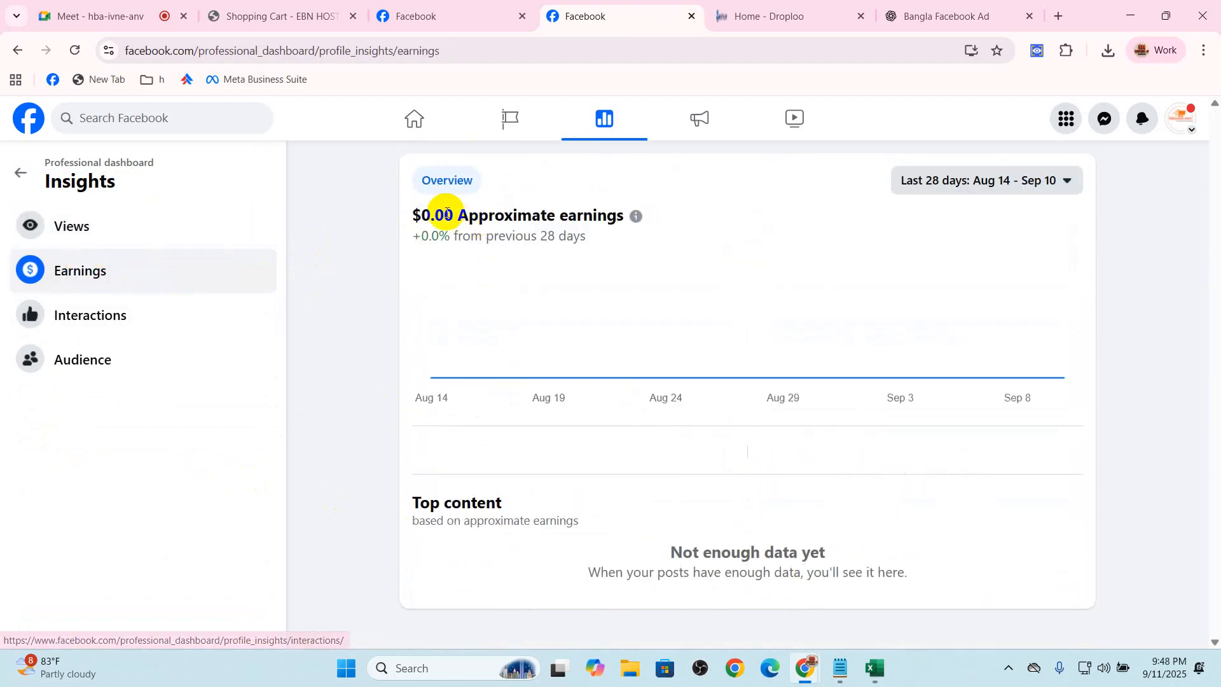
{"action": "left_click_drag", "start_coordinate": [410, 214], "coordinate": [617, 215]}
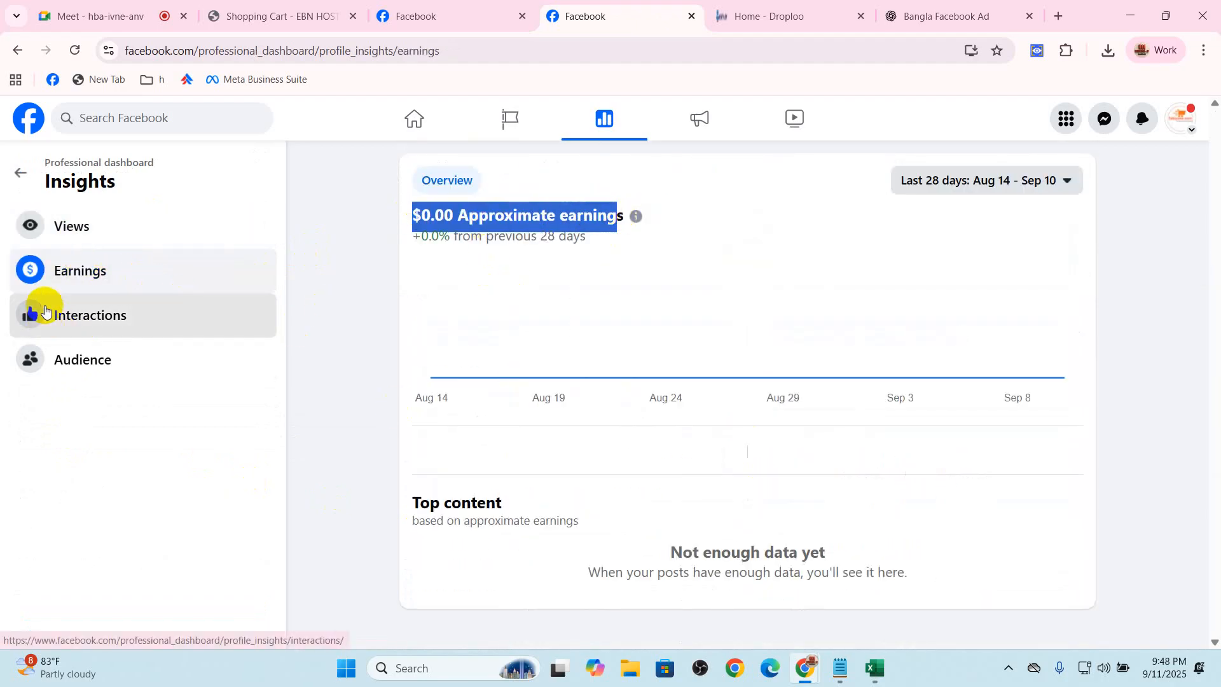
{"action": "left_click", "coordinate": [35, 314]}
{"action": "left_click_drag", "start_coordinate": [413, 215], "coordinate": [546, 226]}
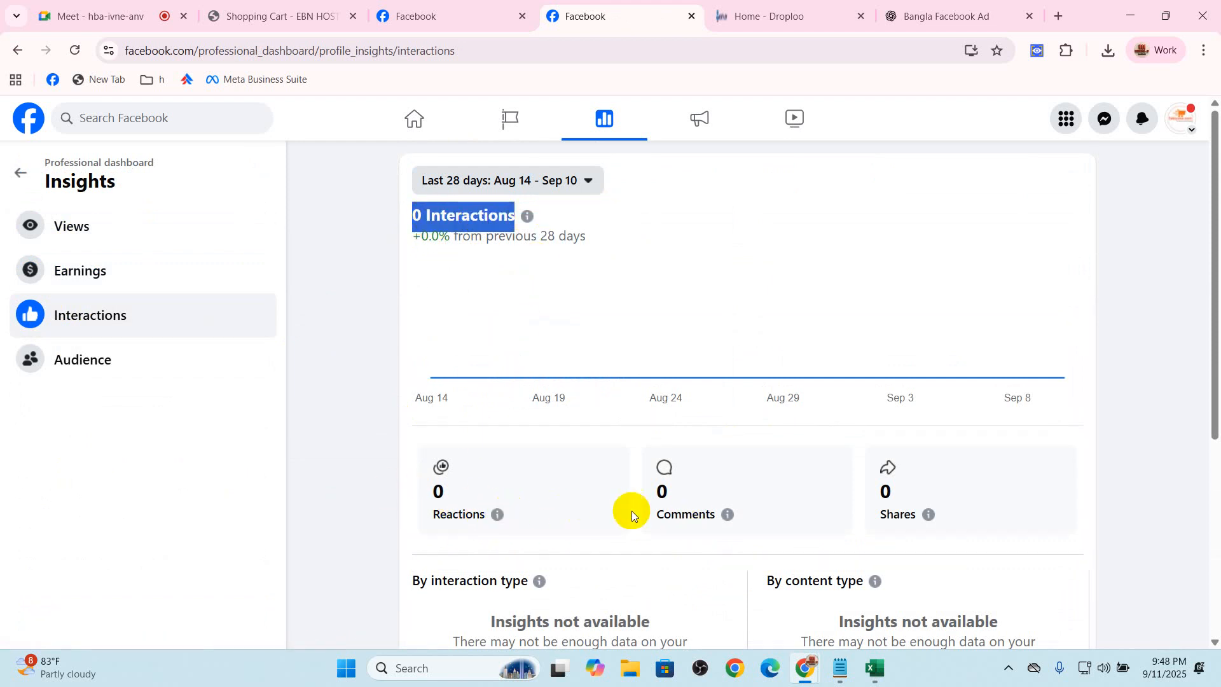
Examine the Audience insights, from total followers and unfollows down to age and gender, cities and countries
{"action": "left_click", "coordinate": [77, 358]}
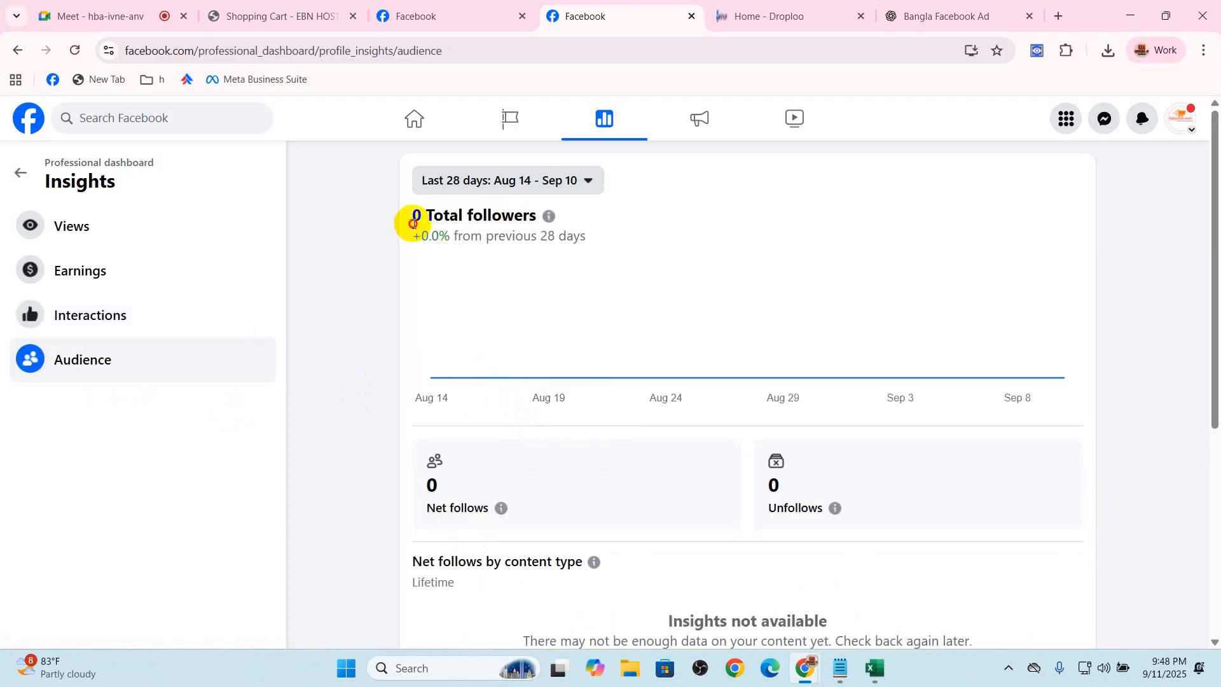
{"action": "left_click_drag", "start_coordinate": [414, 214], "coordinate": [506, 211]}
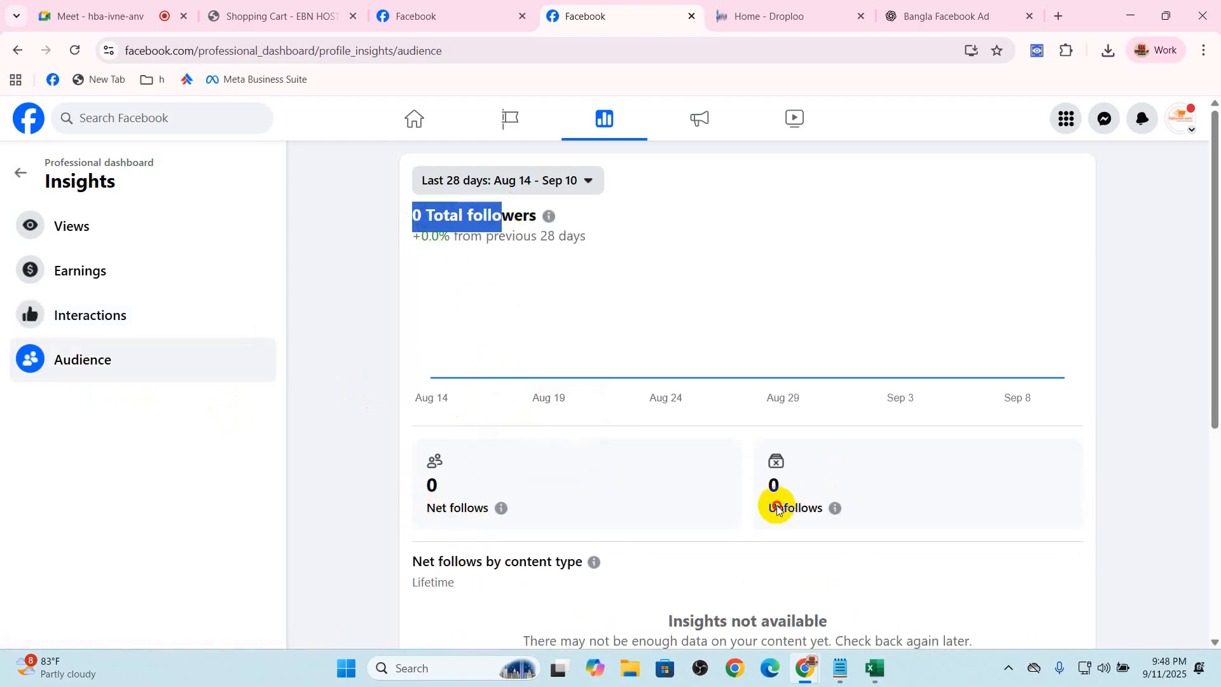
{"action": "scroll", "coordinate": [907, 501], "scroll_direction": "down", "scroll_amount": 2}
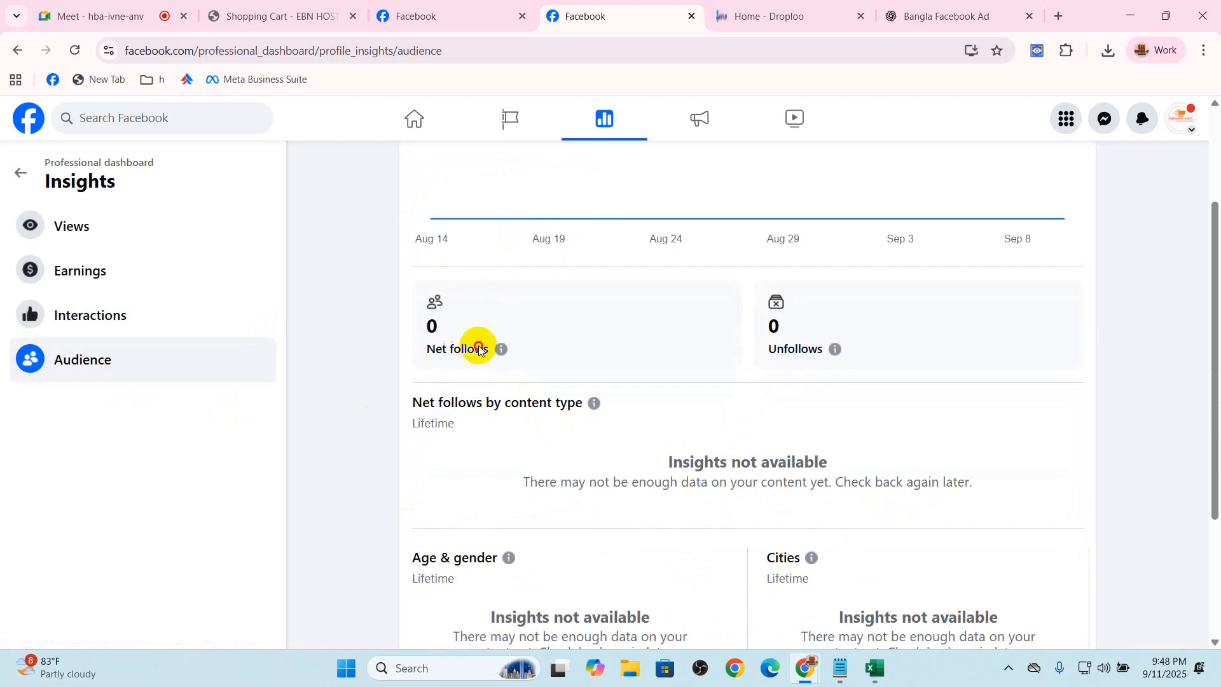
{"action": "scroll", "coordinate": [773, 458], "scroll_direction": "down", "scroll_amount": 3}
{"action": "left_click_drag", "start_coordinate": [551, 463], "coordinate": [797, 572]}
{"action": "left_click", "coordinate": [797, 573]}
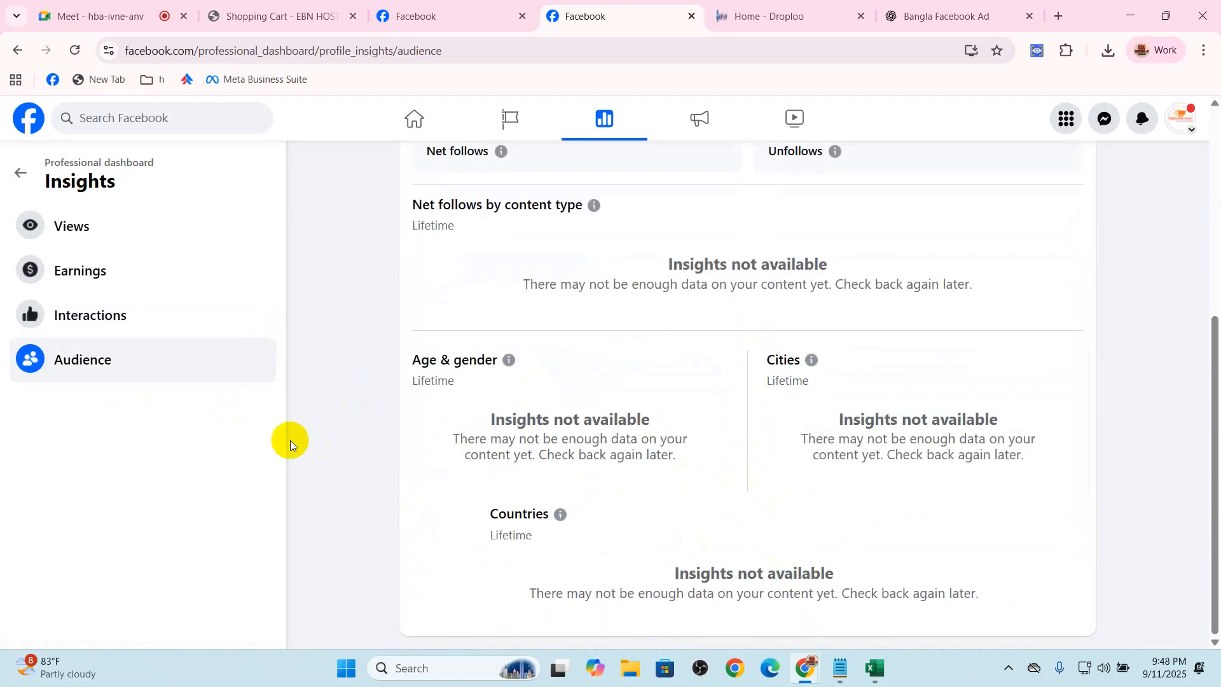
Return to the professional dashboard and look through the content library and the monetization programs
{"action": "left_click", "coordinate": [28, 176]}
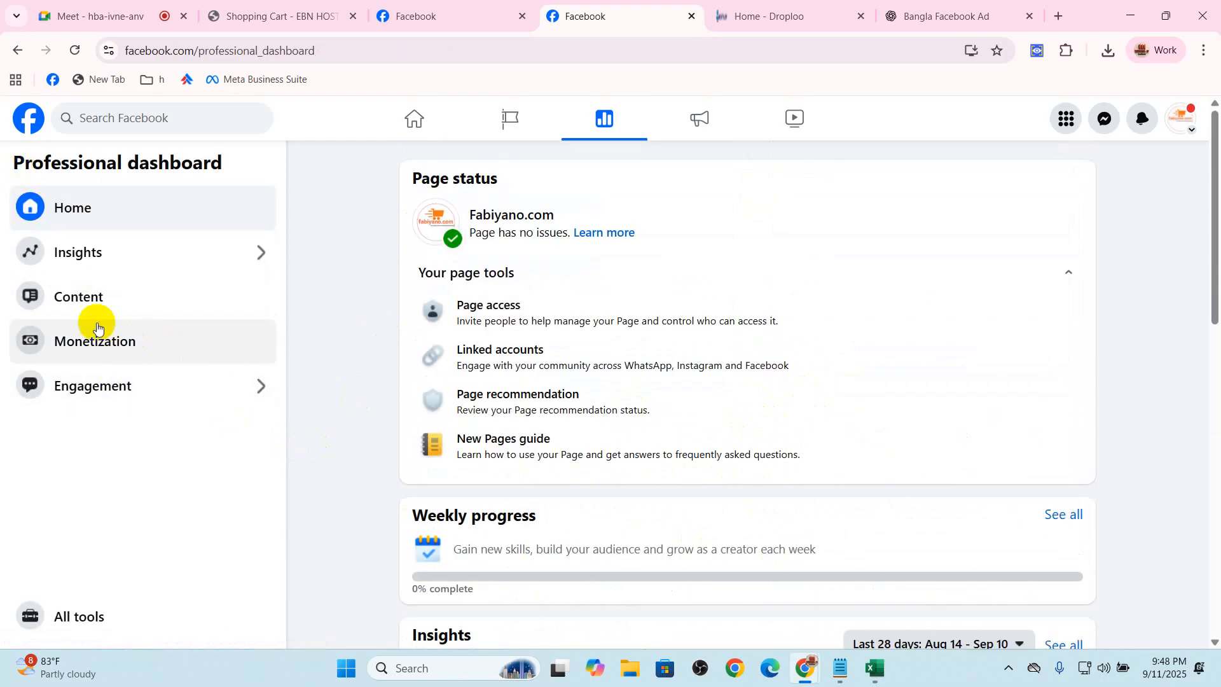
{"action": "left_click", "coordinate": [88, 304]}
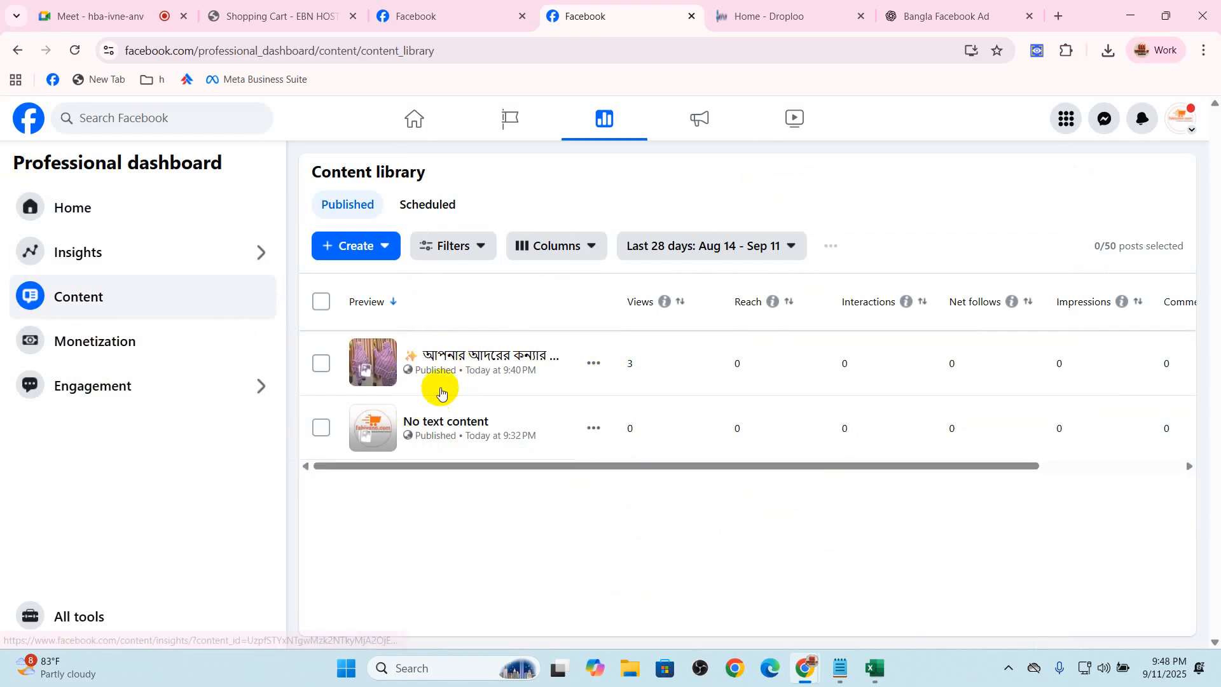
{"action": "left_click", "coordinate": [89, 343]}
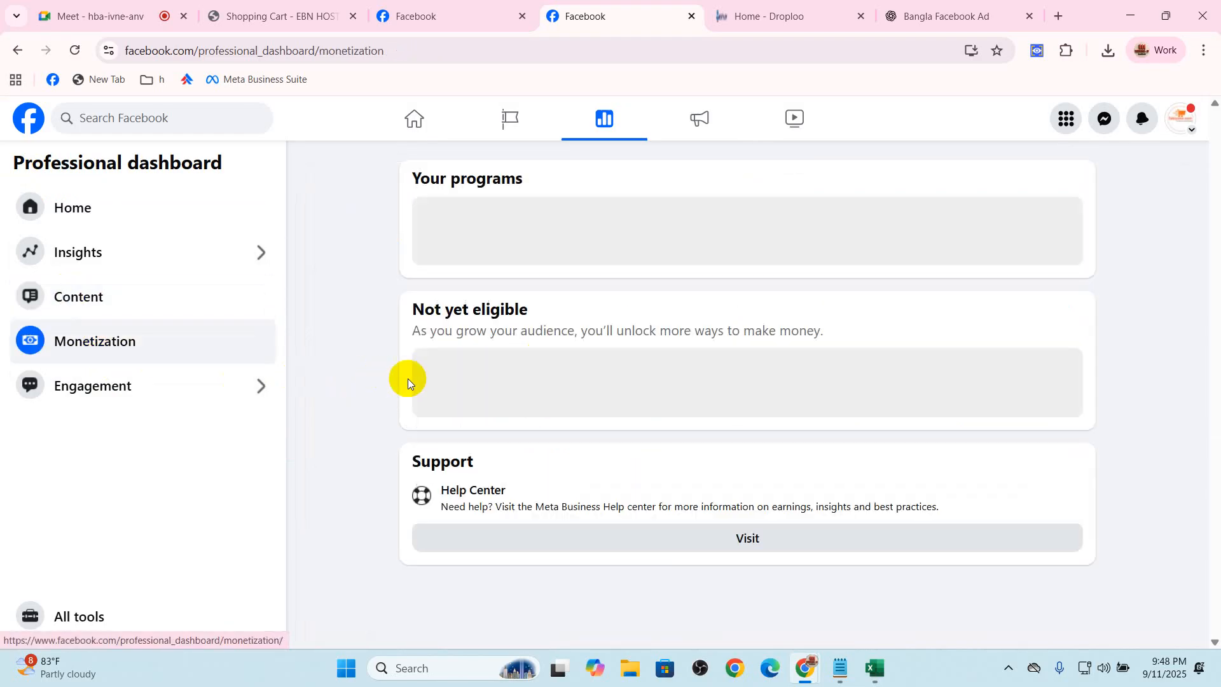
Start Moderation Assist from the engagement tools with the recommended criterion for authors without any friends or followers
{"action": "left_click", "coordinate": [121, 386]}
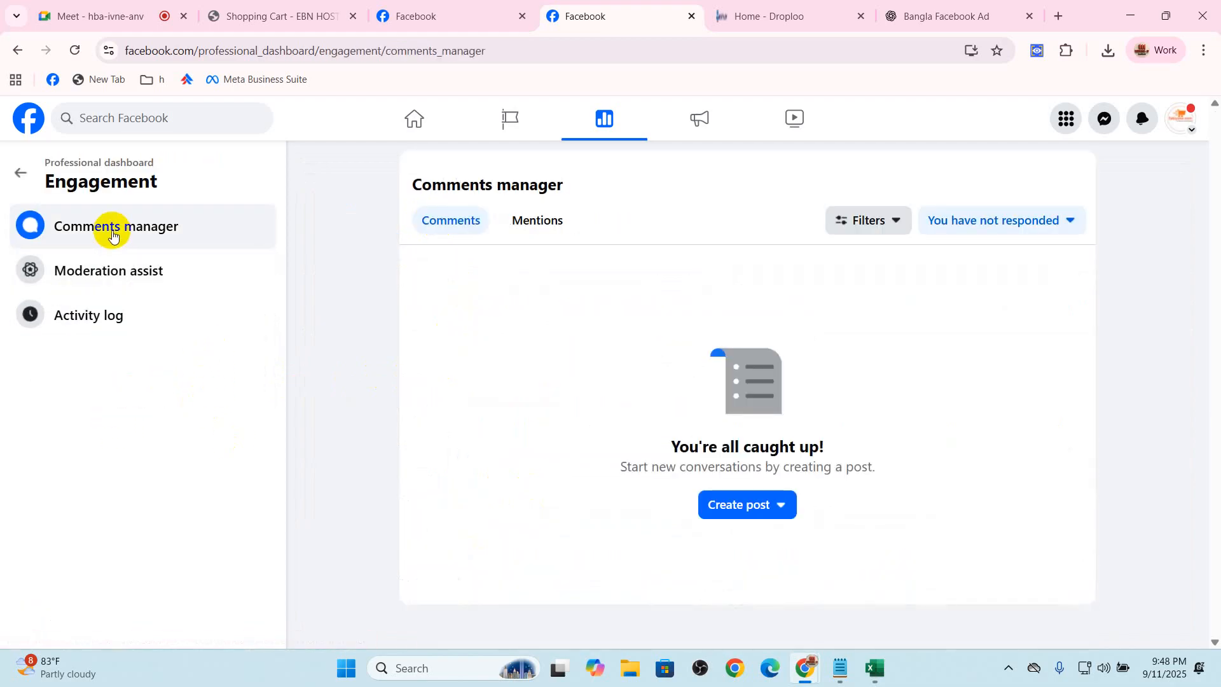
{"action": "left_click", "coordinate": [111, 280]}
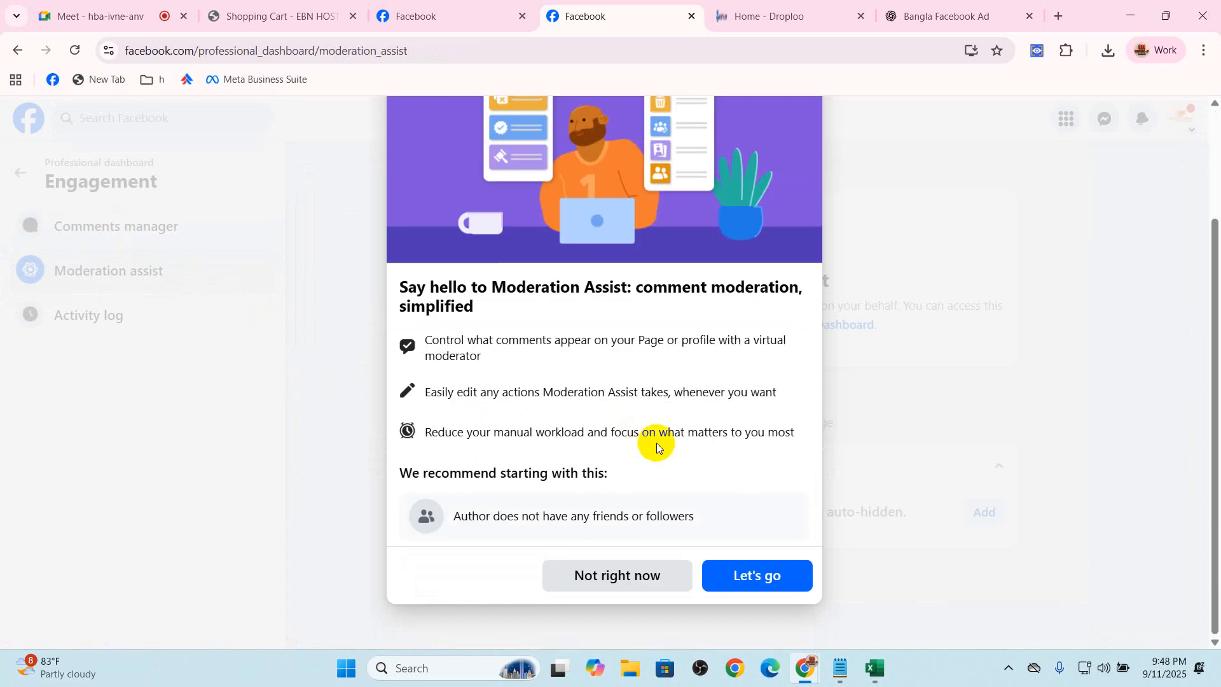
{"action": "left_click", "coordinate": [746, 577]}
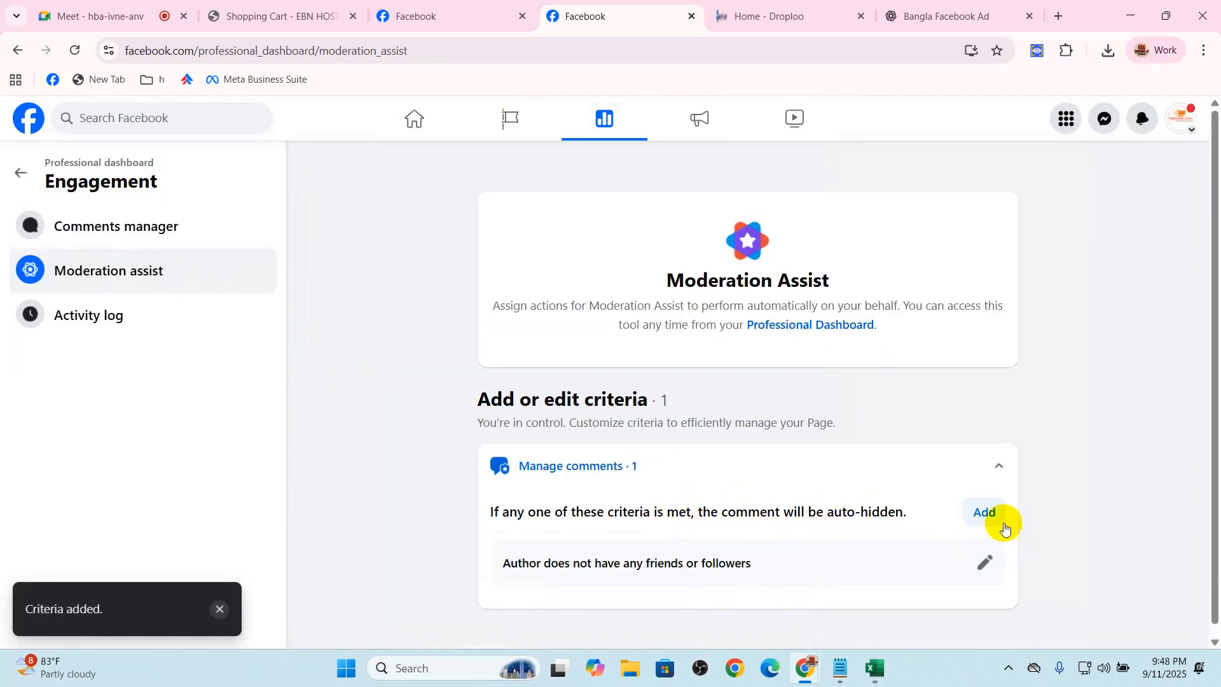
Review the available Moderation Assist criteria and add the New account criterion to auto-hide comments from accounts one week old or less
{"action": "left_click", "coordinate": [984, 512]}
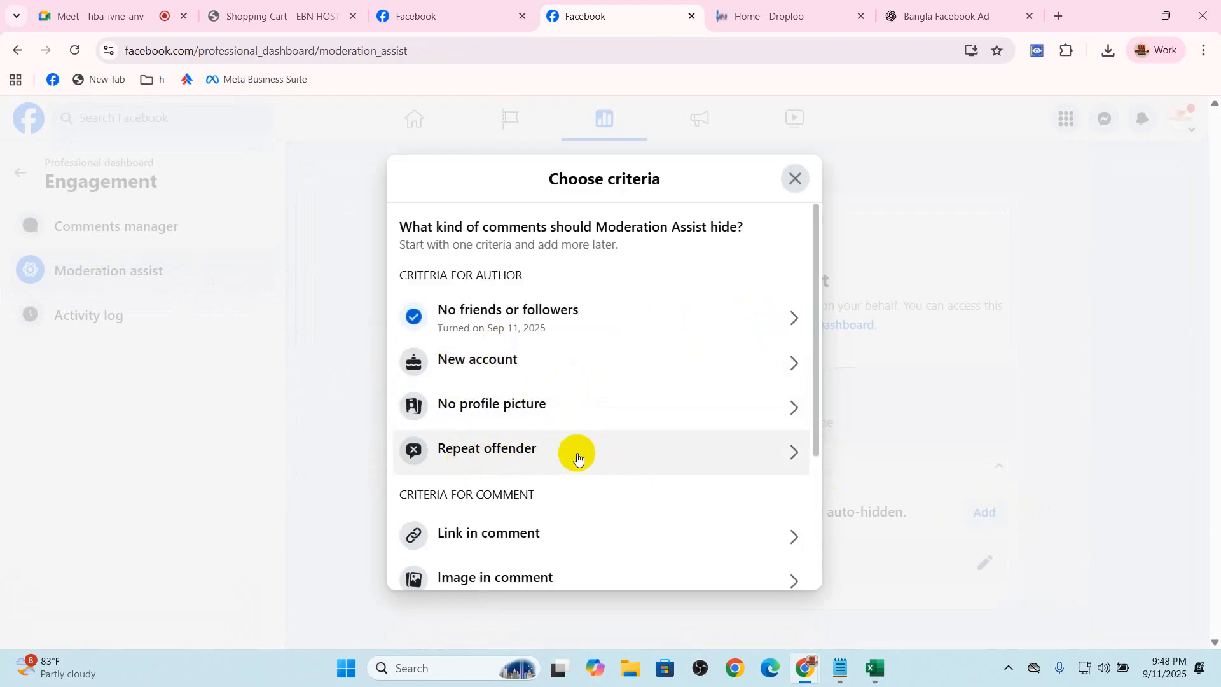
{"action": "scroll", "coordinate": [577, 456], "scroll_direction": "down", "scroll_amount": 2}
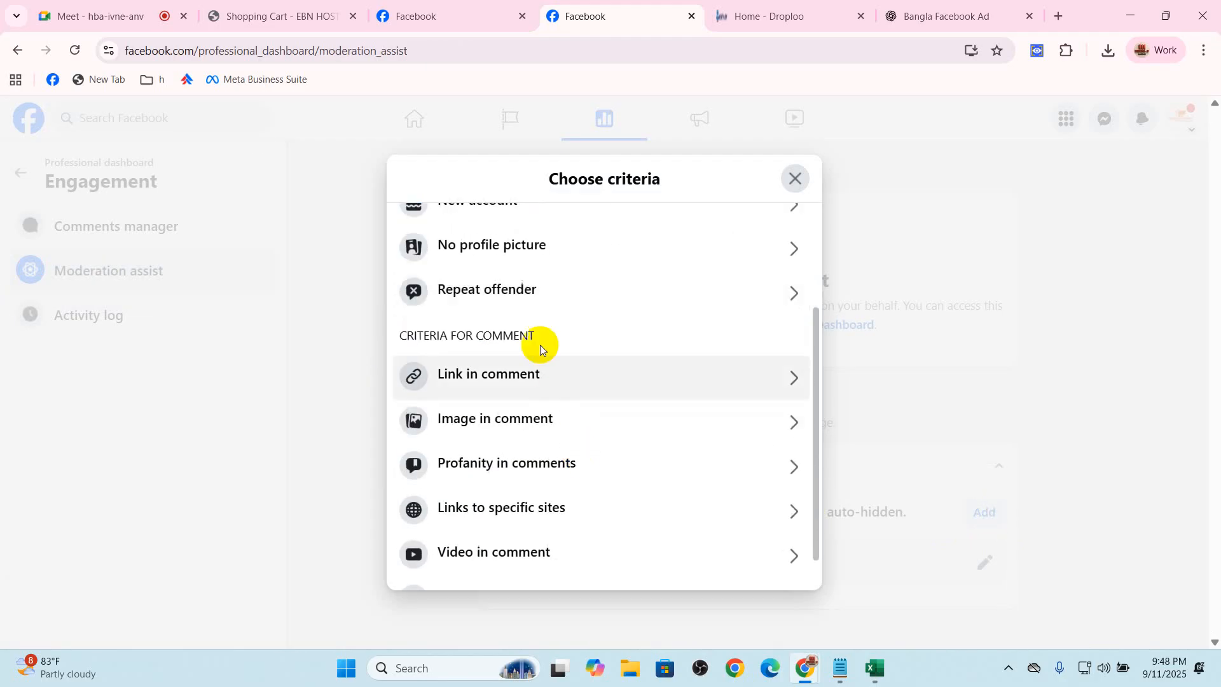
{"action": "scroll", "coordinate": [524, 367], "scroll_direction": "up", "scroll_amount": 2}
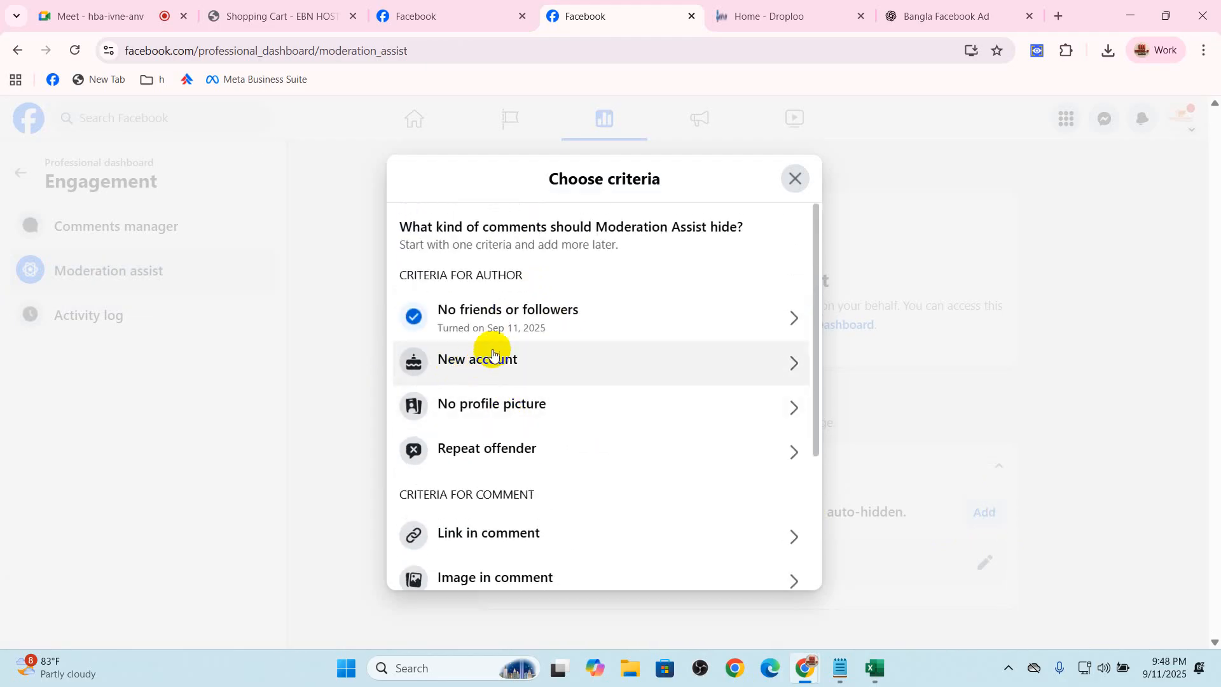
{"action": "left_click", "coordinate": [520, 358]}
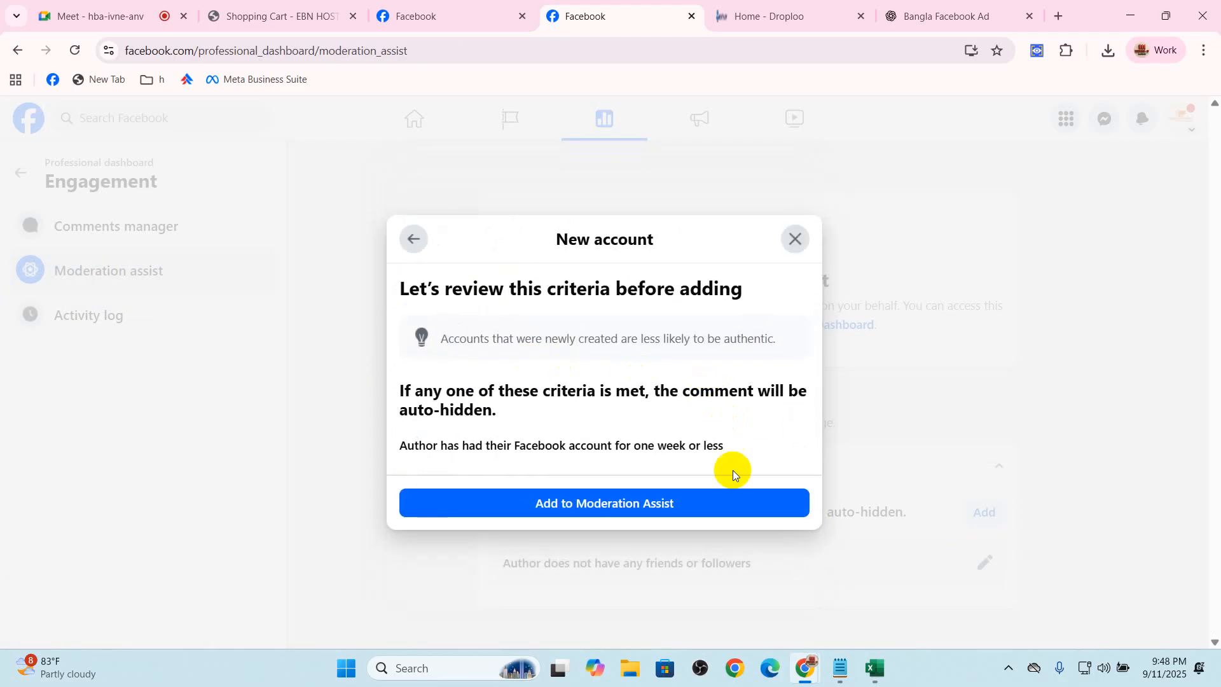
{"action": "left_click", "coordinate": [667, 501]}
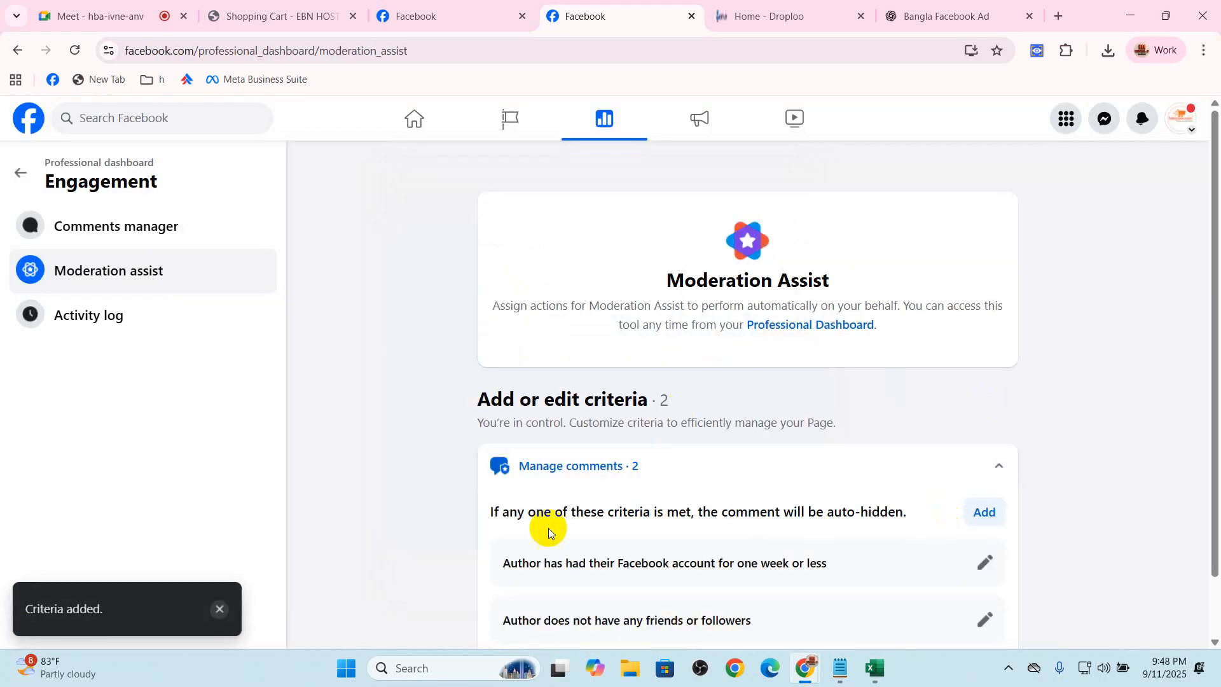
Add the No profile picture criterion to Moderation Assist
{"action": "scroll", "coordinate": [672, 505], "scroll_direction": "down", "scroll_amount": 1}
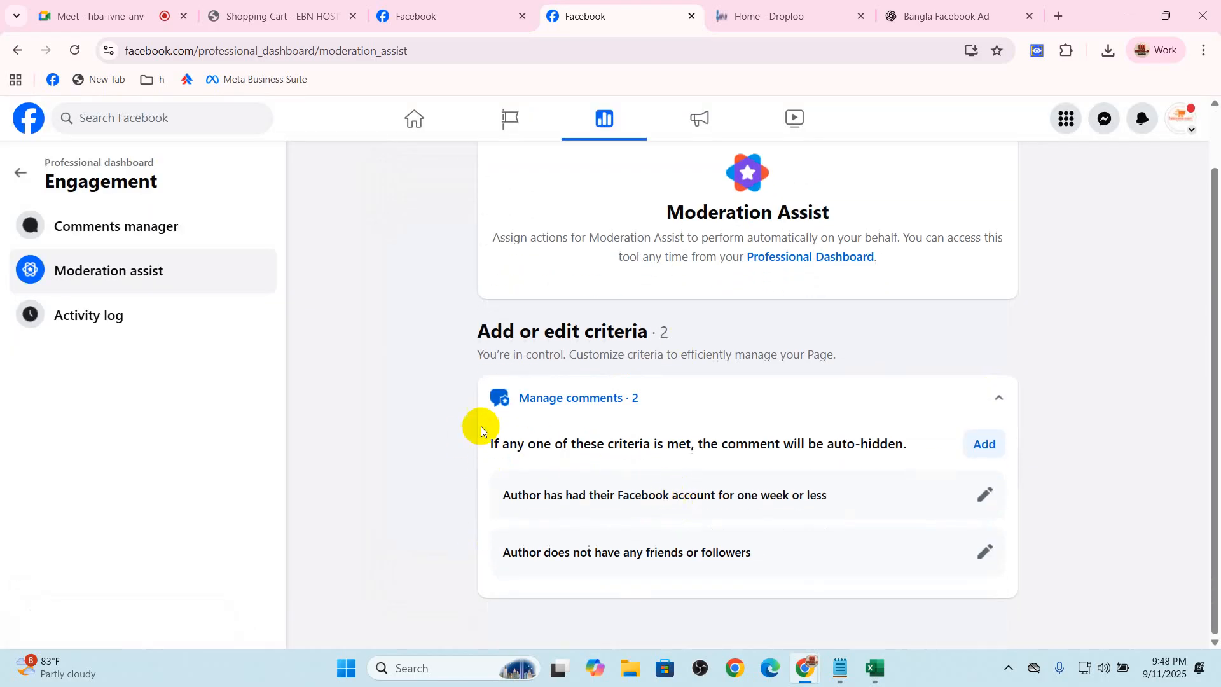
{"action": "left_click", "coordinate": [981, 444]}
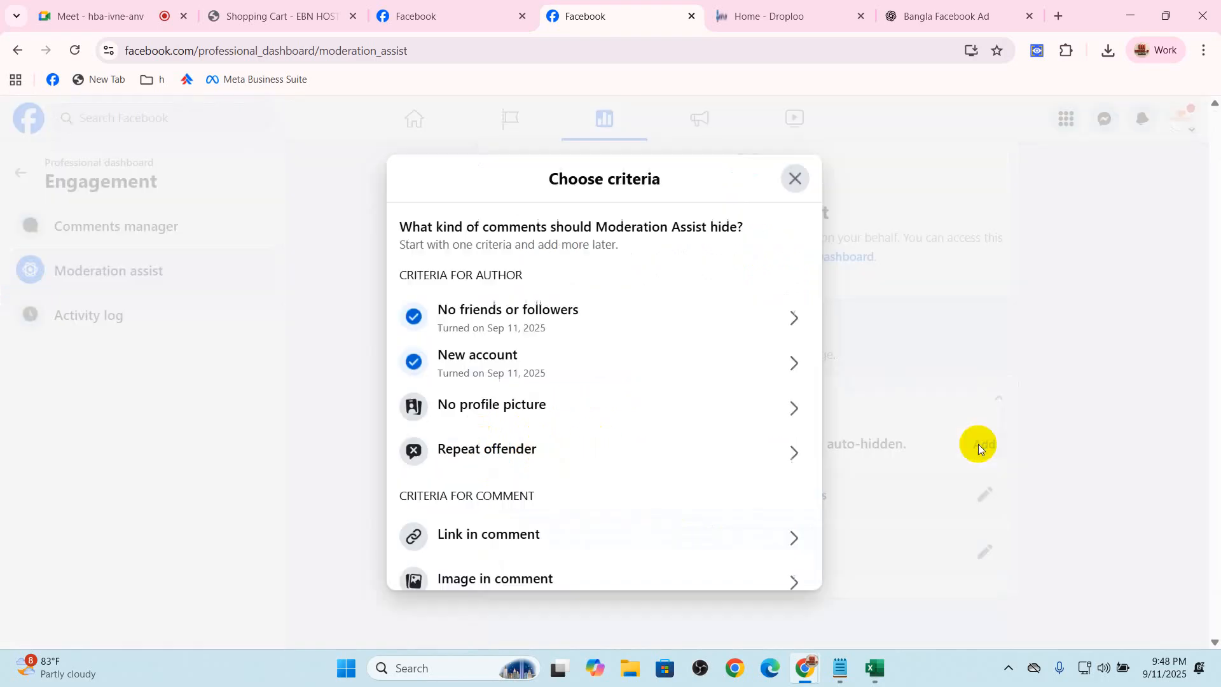
{"action": "left_click", "coordinate": [492, 416]}
{"action": "left_click", "coordinate": [666, 508]}
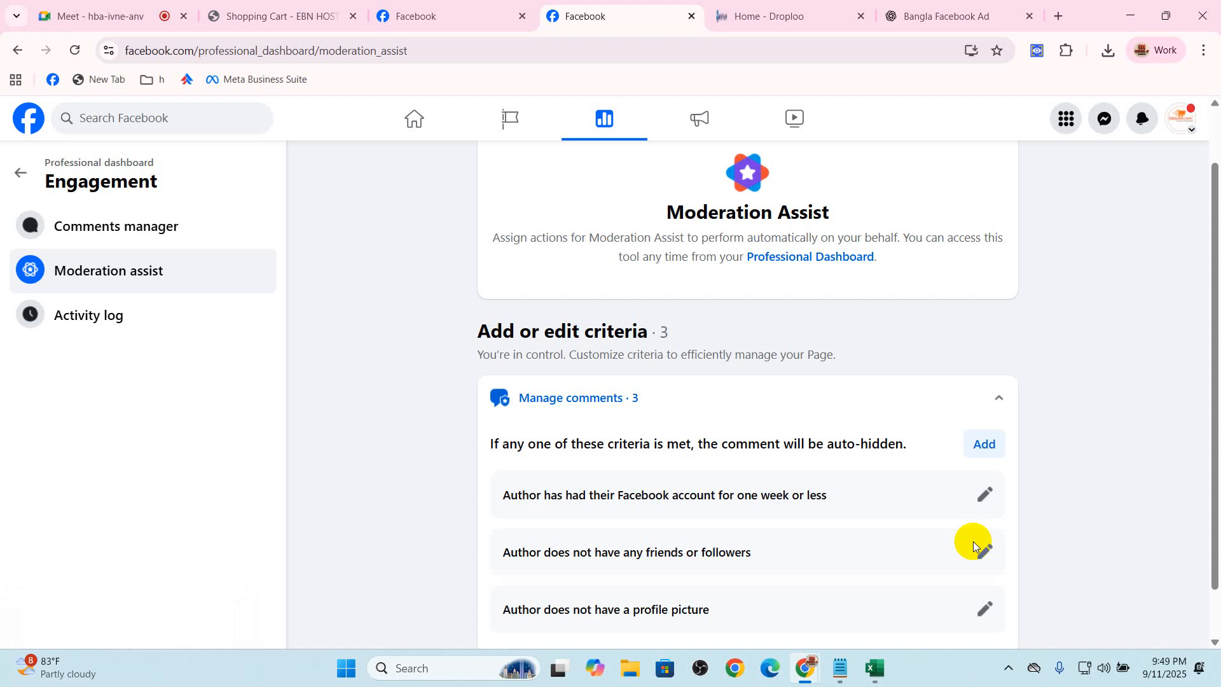
Return to the professional dashboard, check the Page recommendation status, and open the Page setup settings
{"action": "left_click", "coordinate": [20, 170]}
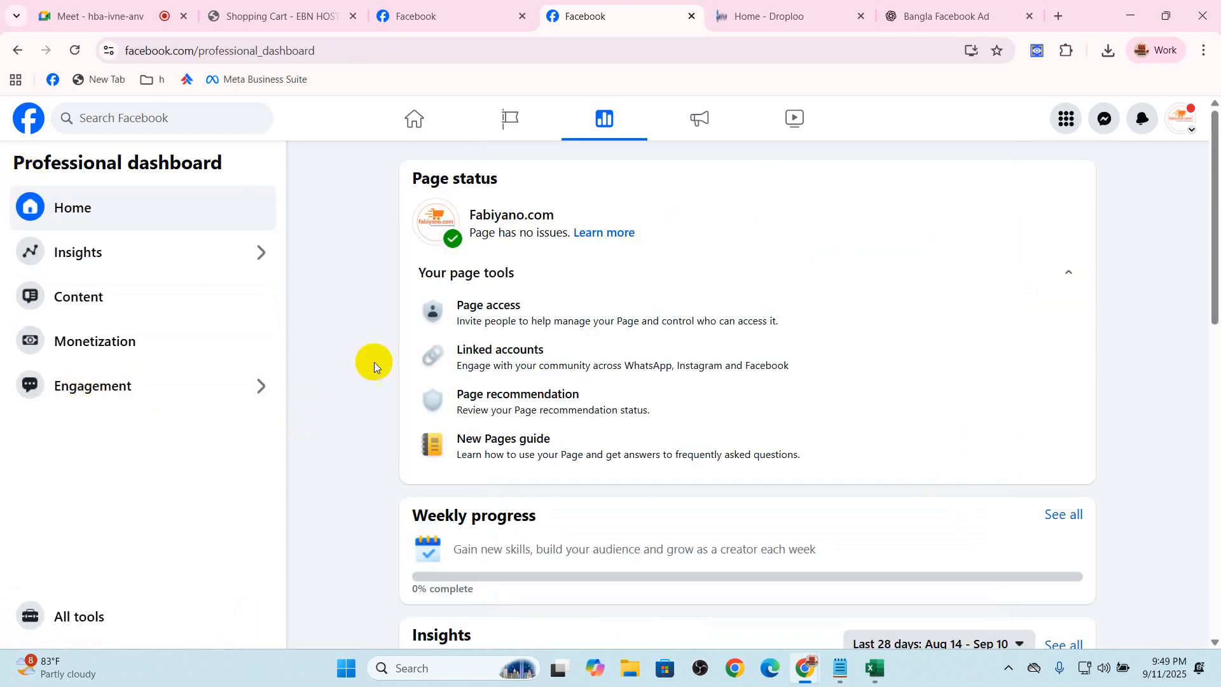
{"action": "left_click", "coordinate": [509, 407]}
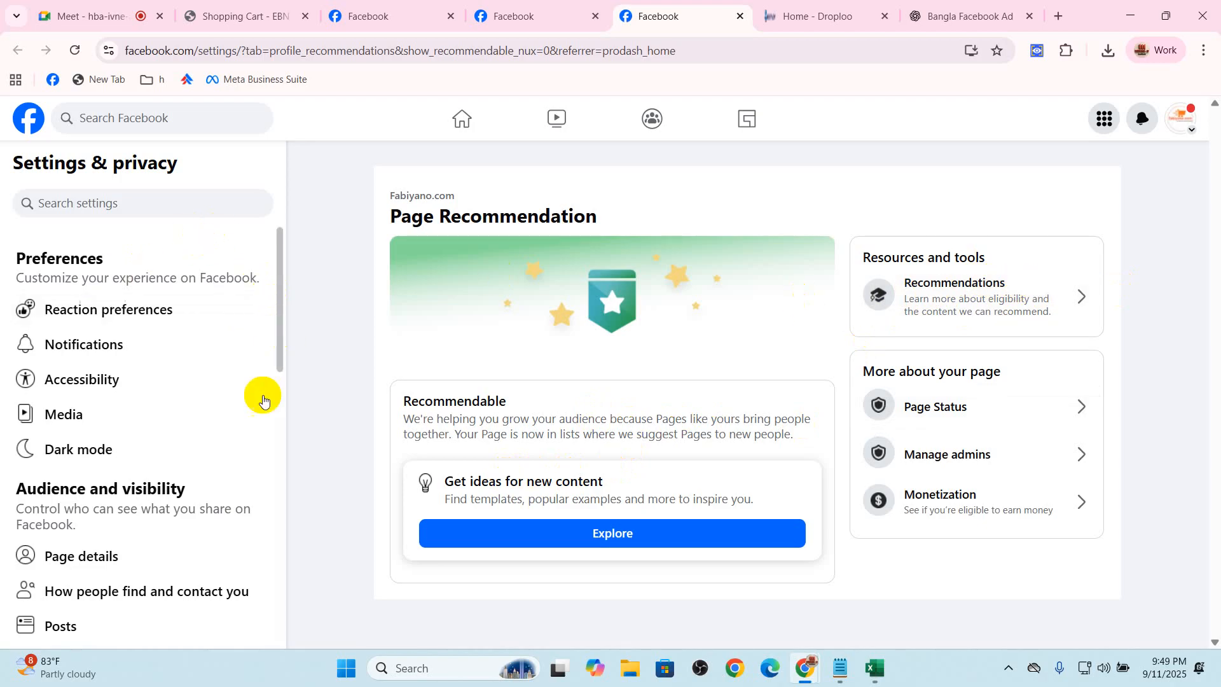
{"action": "scroll", "coordinate": [211, 443], "scroll_direction": "down", "scroll_amount": 3}
{"action": "scroll", "coordinate": [211, 443], "scroll_direction": "down", "scroll_amount": 1}
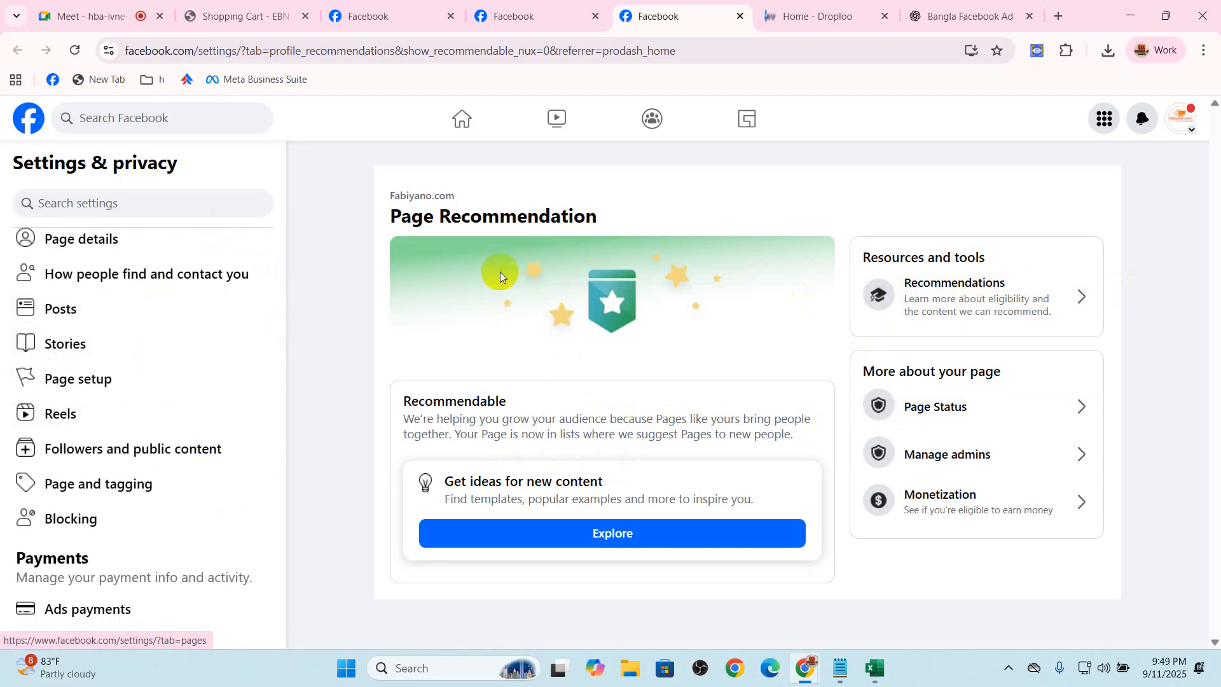
{"action": "left_click", "coordinate": [76, 379]}
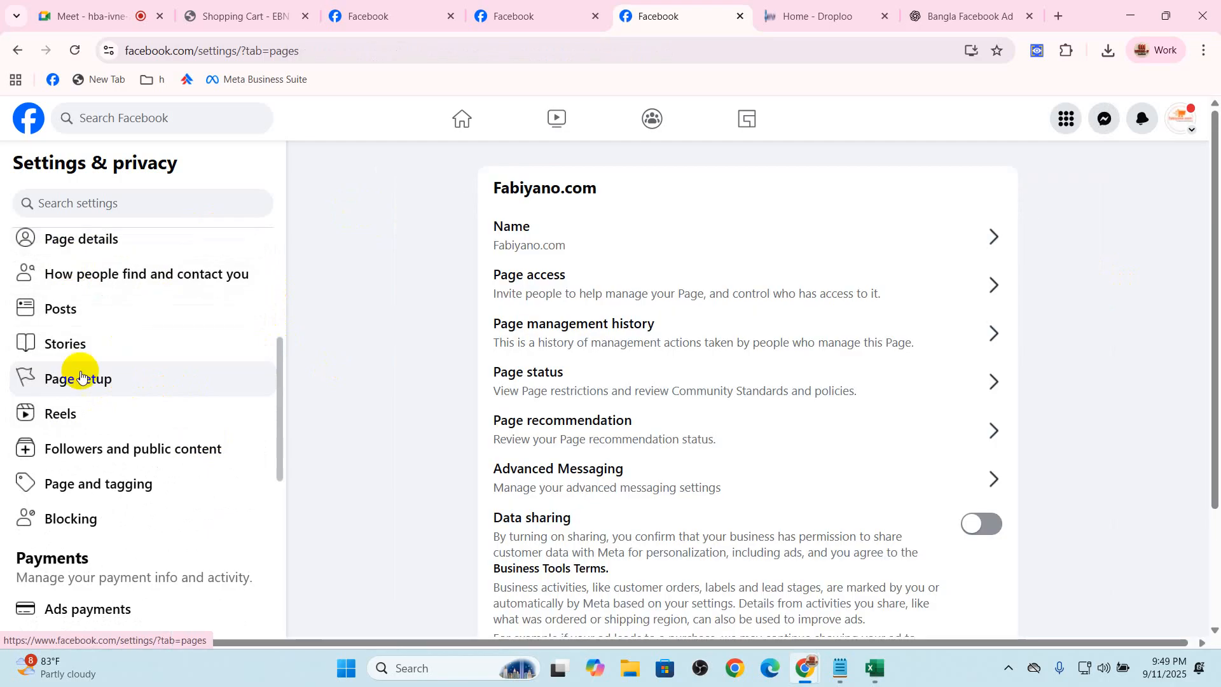
Review the Page name editing options and the note about name changes, leaving the name unedited
{"action": "left_click", "coordinate": [545, 247]}
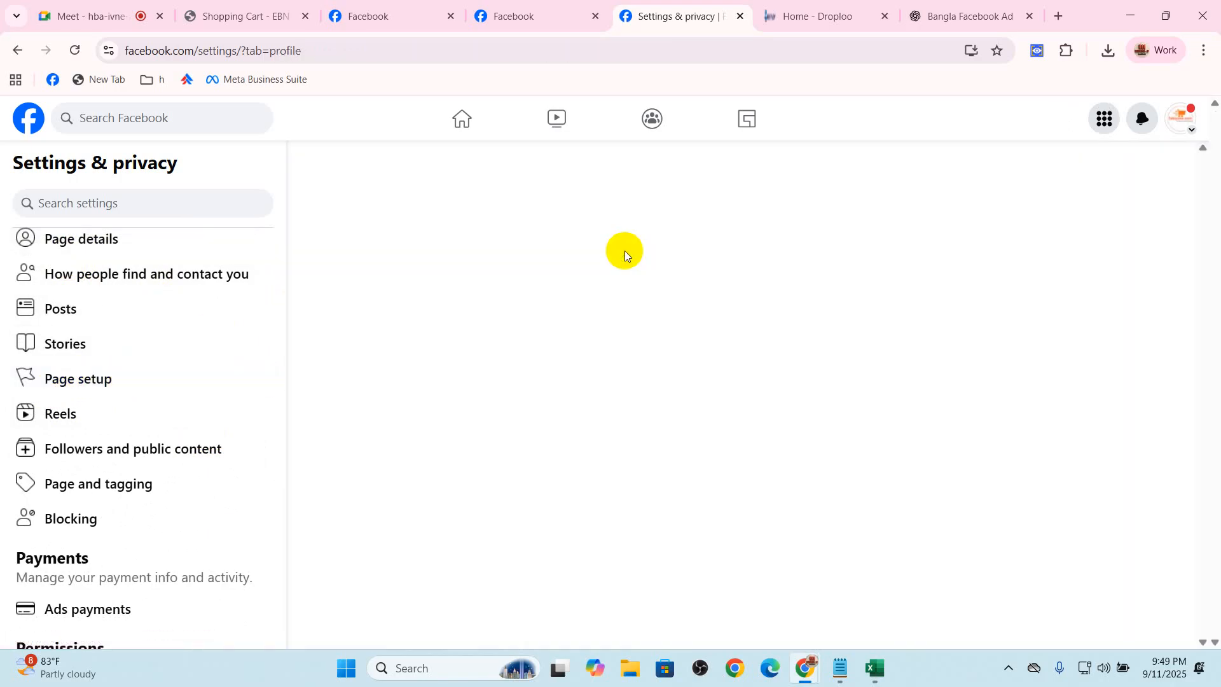
{"action": "left_click", "coordinate": [607, 234]}
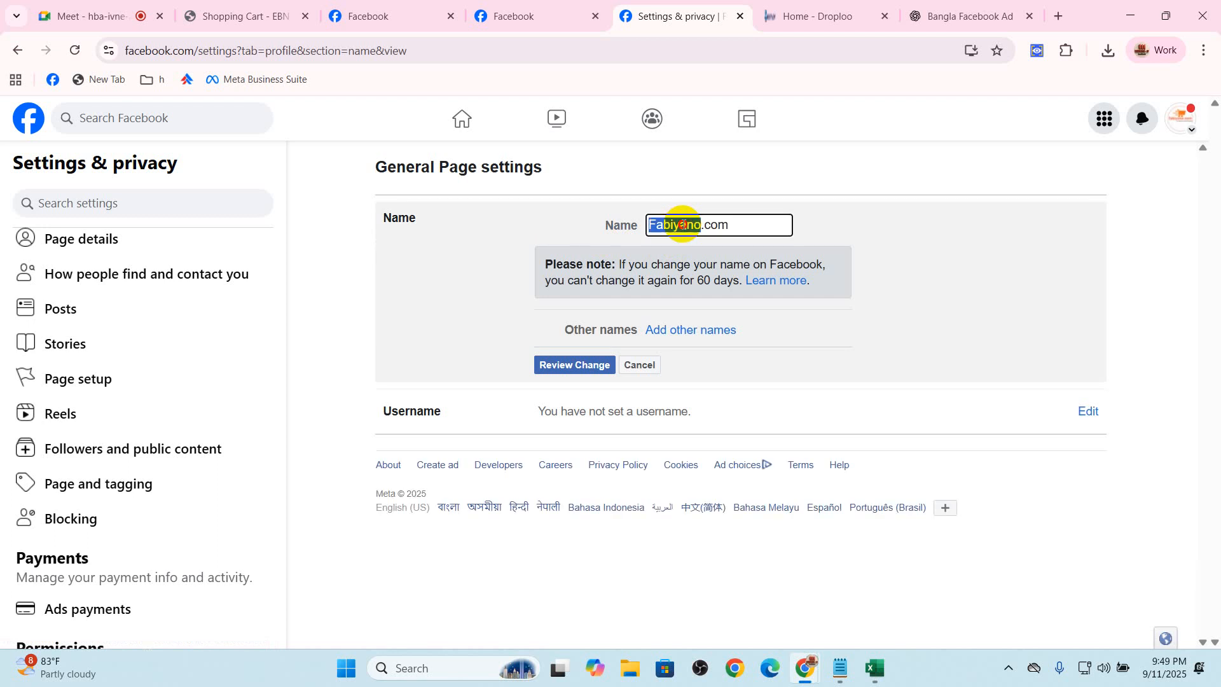
{"action": "left_click_drag", "start_coordinate": [630, 284], "coordinate": [714, 294]}
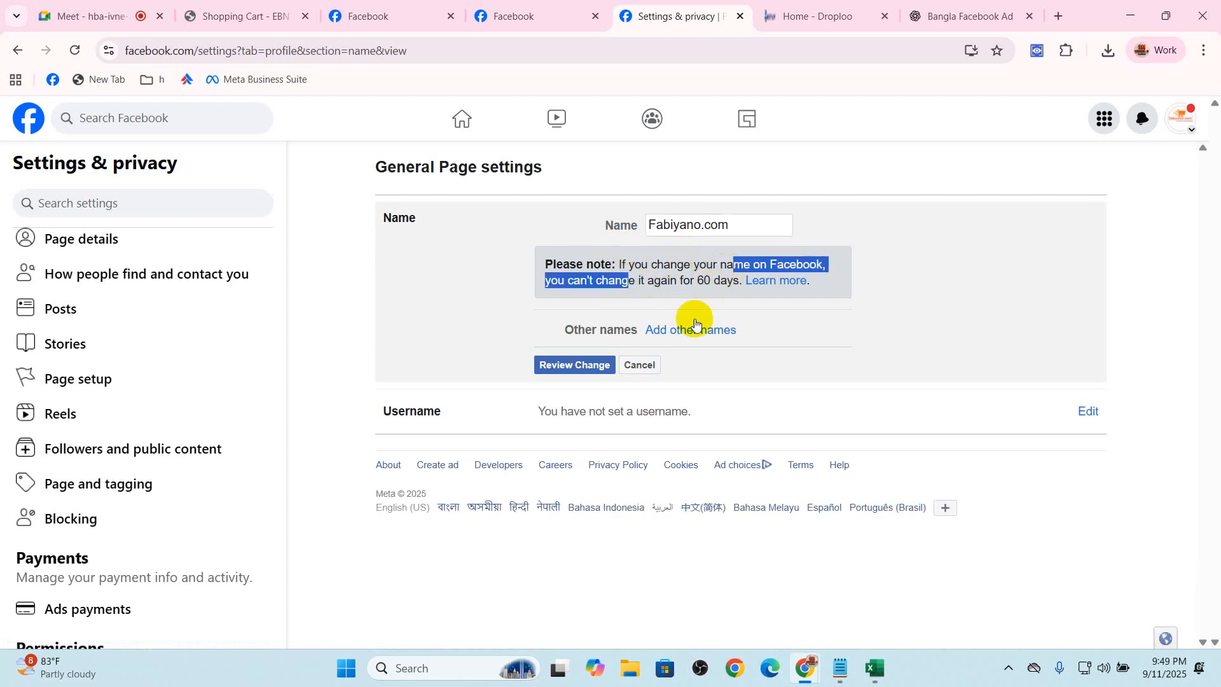
{"action": "left_click", "coordinate": [644, 364]}
Set the Page username to Fabiyanolife and save the change
{"action": "left_click", "coordinate": [672, 273]}
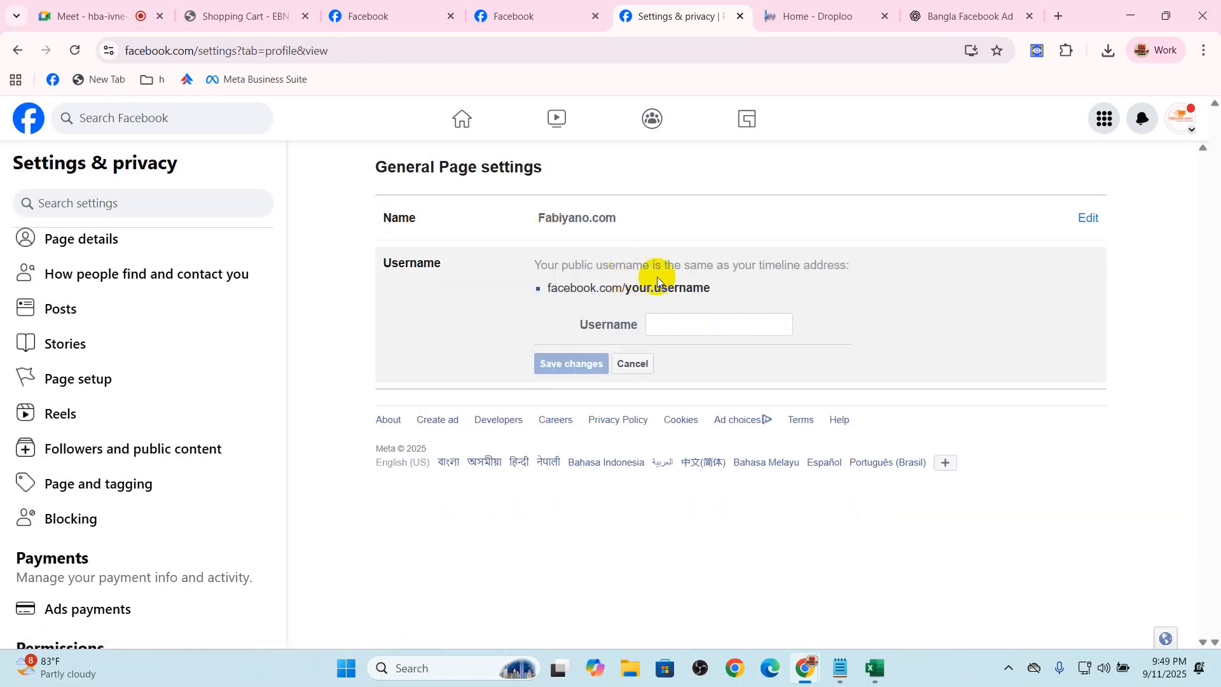
{"action": "type", "text": "Fabiyanolife"}
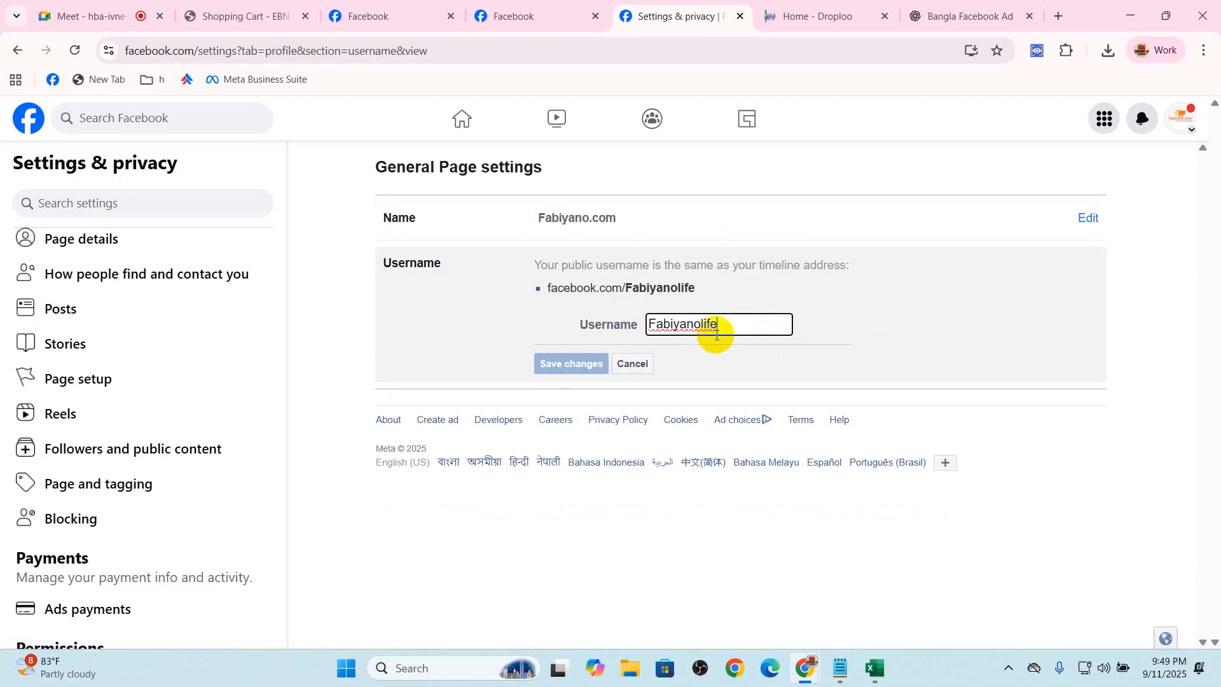
{"action": "left_click", "coordinate": [576, 374]}
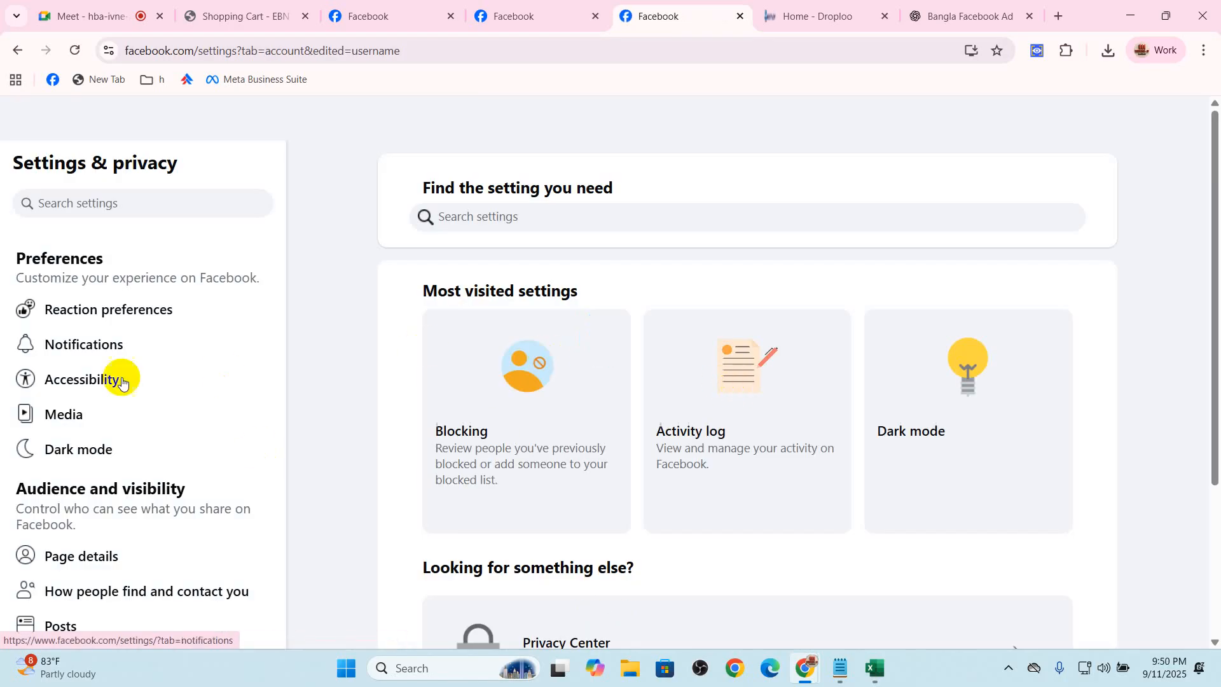
Return to the Page setup settings and turn on Data sharing for the Page
{"action": "scroll", "coordinate": [146, 396], "scroll_direction": "down", "scroll_amount": 5}
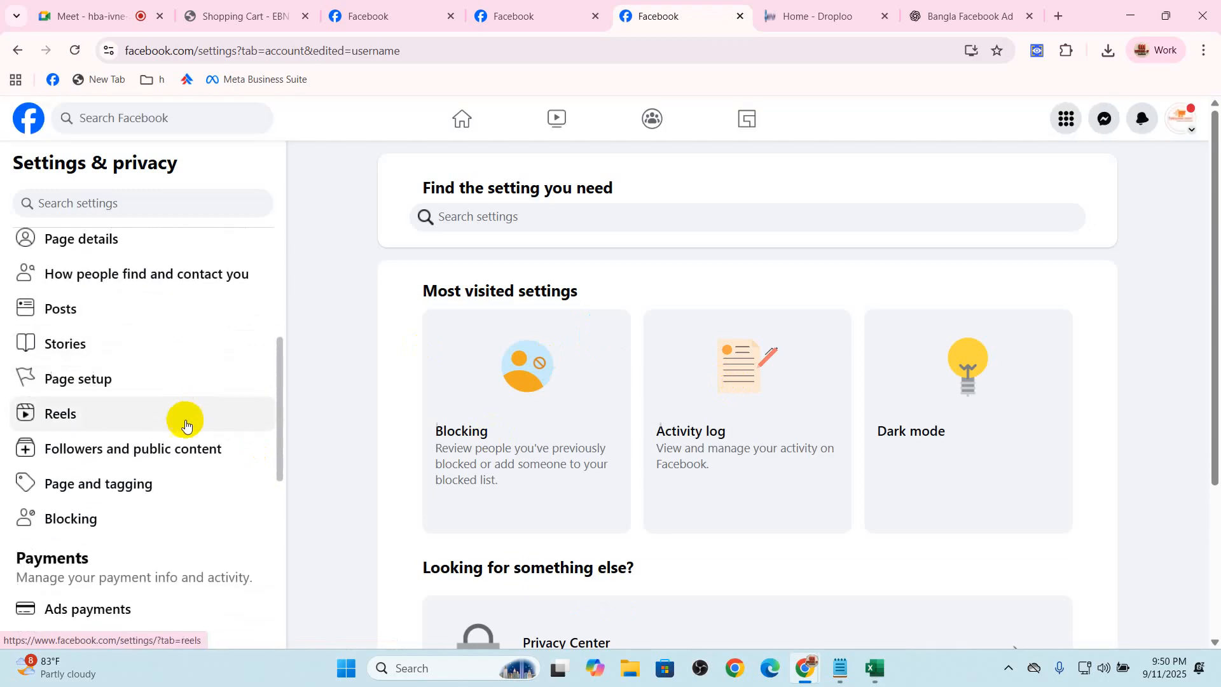
{"action": "left_click", "coordinate": [98, 382]}
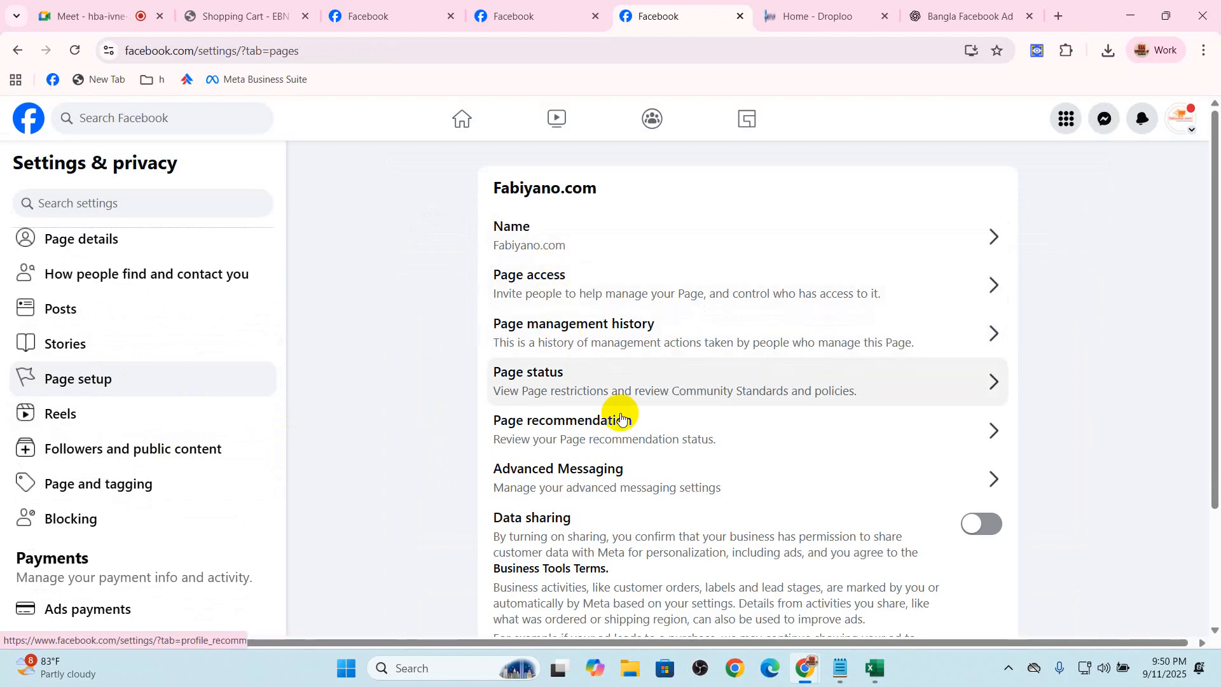
{"action": "left_click", "coordinate": [816, 537]}
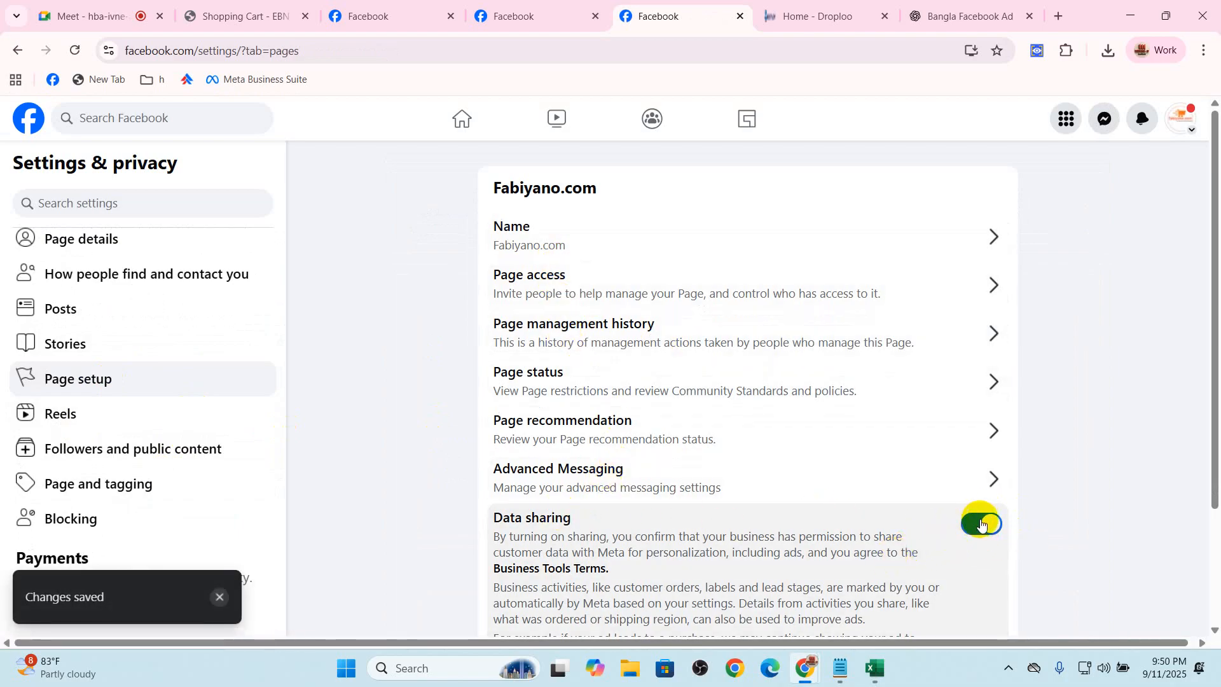
Look through the remaining Page setup options and settings categories, then reopen the Page's main settings by way of the home feed
{"action": "scroll", "coordinate": [985, 516], "scroll_direction": "down", "scroll_amount": 2}
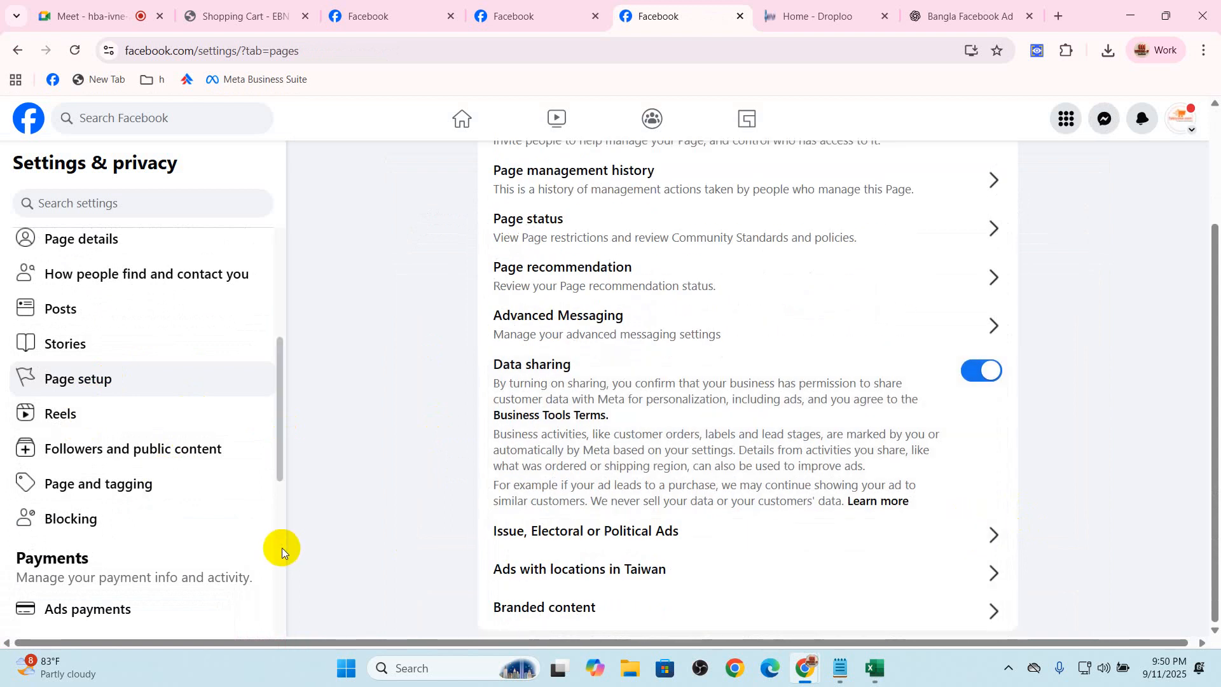
{"action": "scroll", "coordinate": [281, 547], "scroll_direction": "down", "scroll_amount": 5}
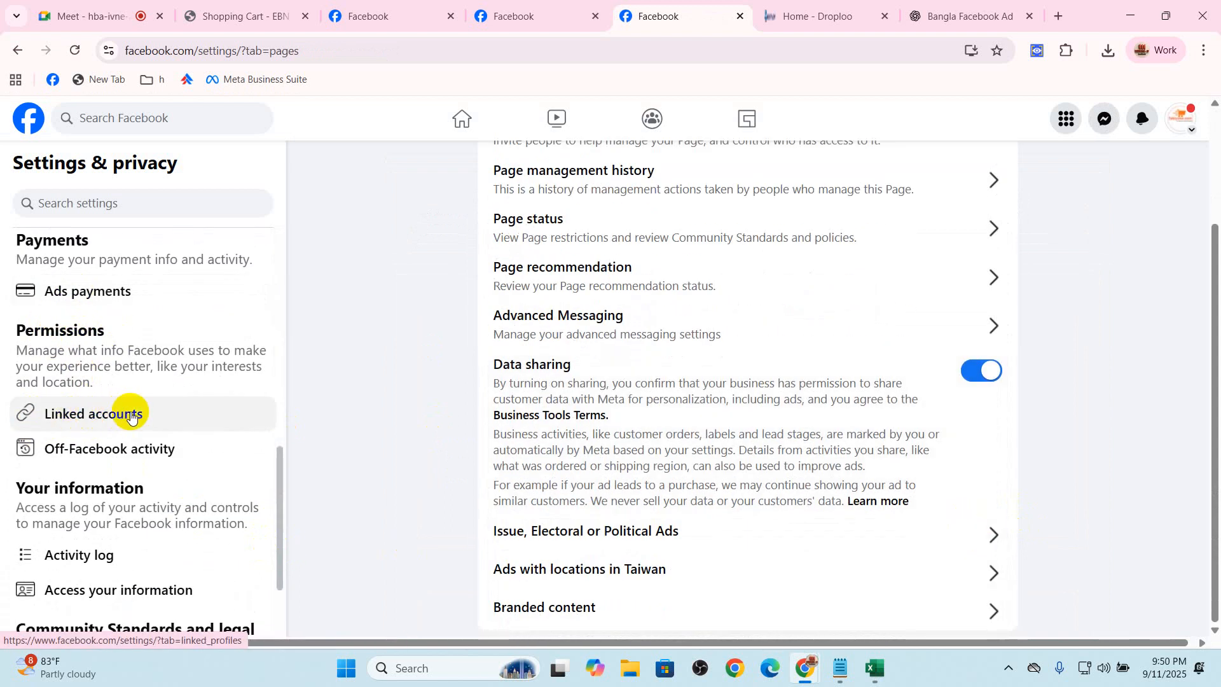
{"action": "scroll", "coordinate": [158, 423], "scroll_direction": "down", "scroll_amount": 3}
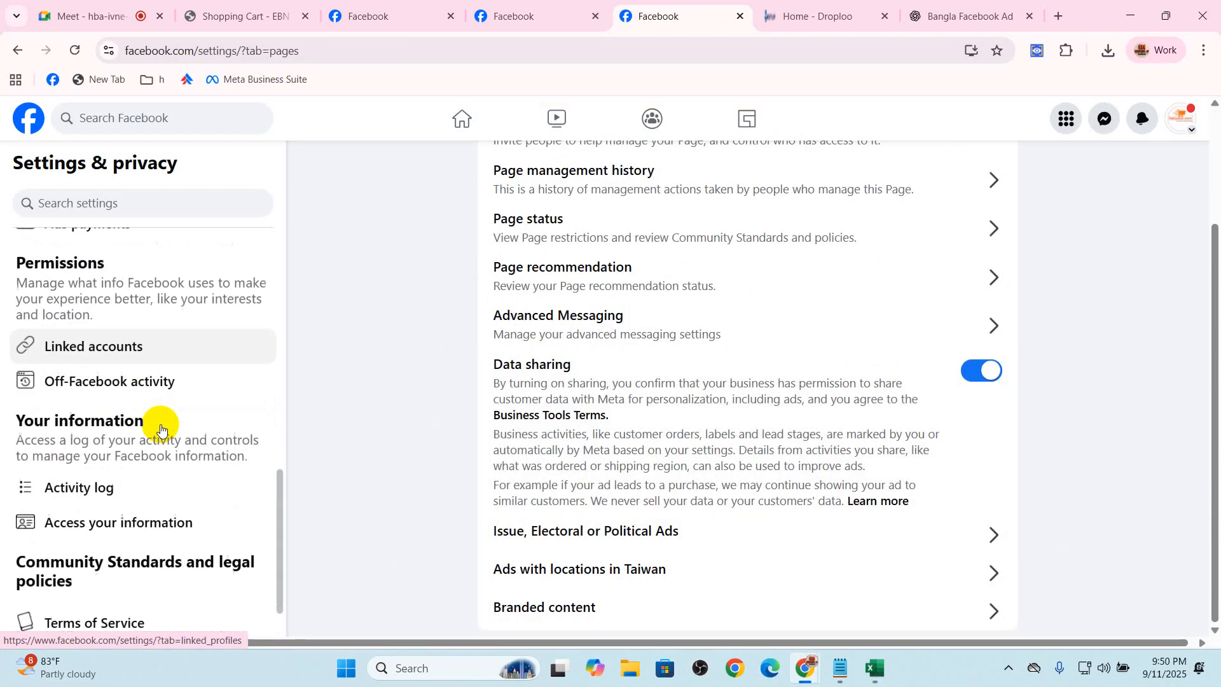
{"action": "scroll", "coordinate": [115, 559], "scroll_direction": "up", "scroll_amount": 7}
{"action": "scroll", "coordinate": [122, 544], "scroll_direction": "up", "scroll_amount": 6}
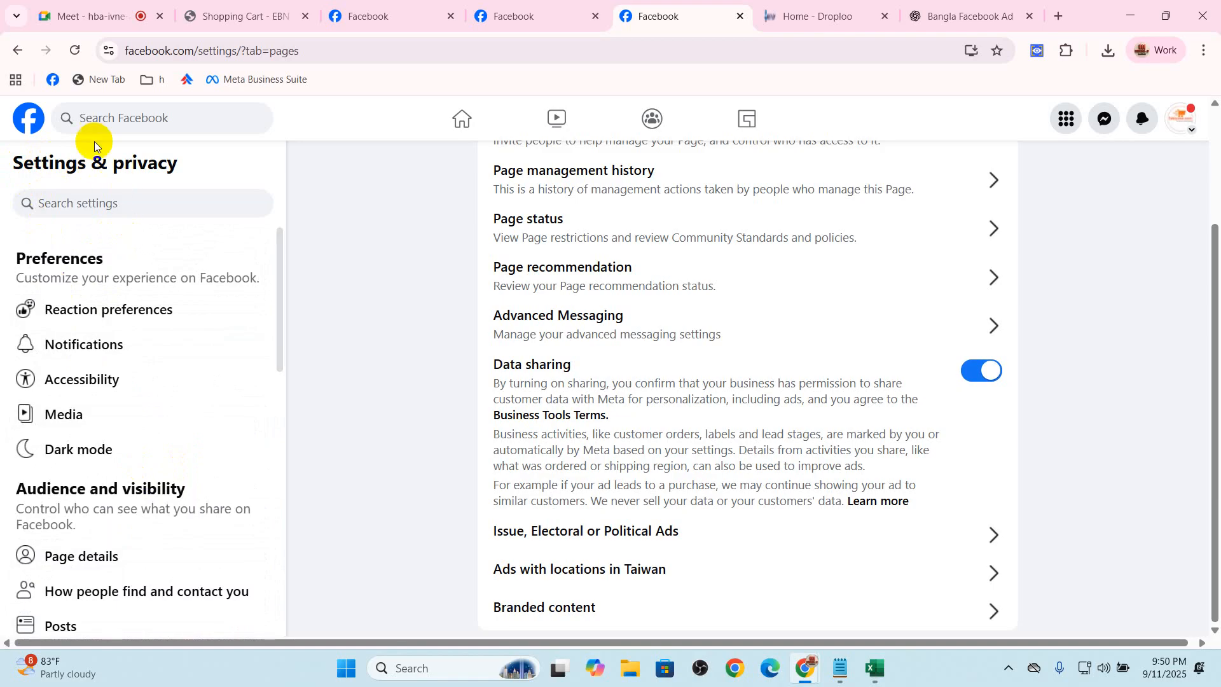
{"action": "left_click", "coordinate": [33, 121]}
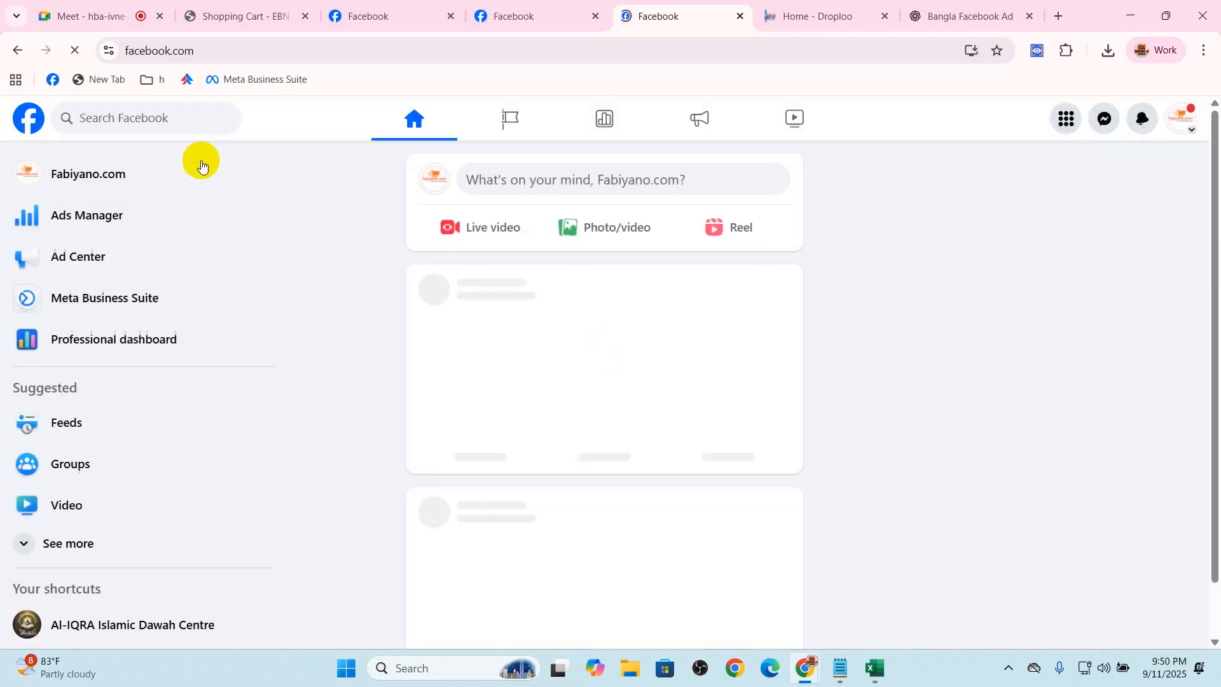
{"action": "left_click", "coordinate": [117, 173]}
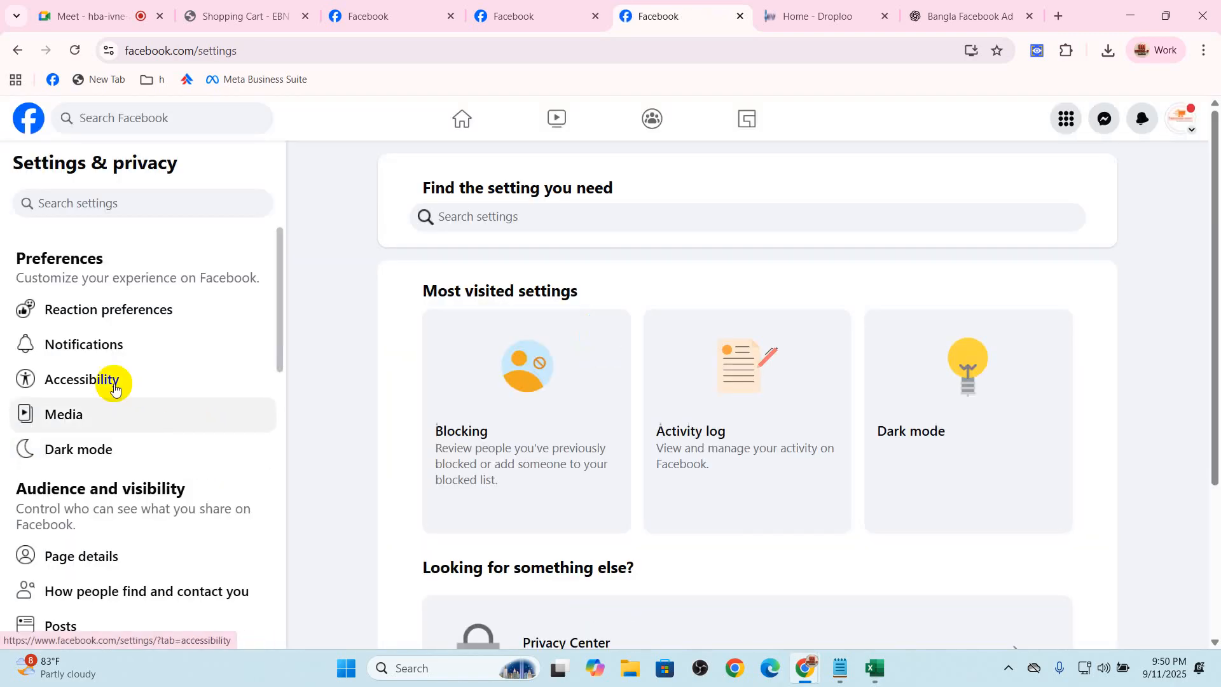
Review the reaction, notification and accessibility preferences, including the notification timing choices under Display
{"action": "left_click", "coordinate": [100, 312]}
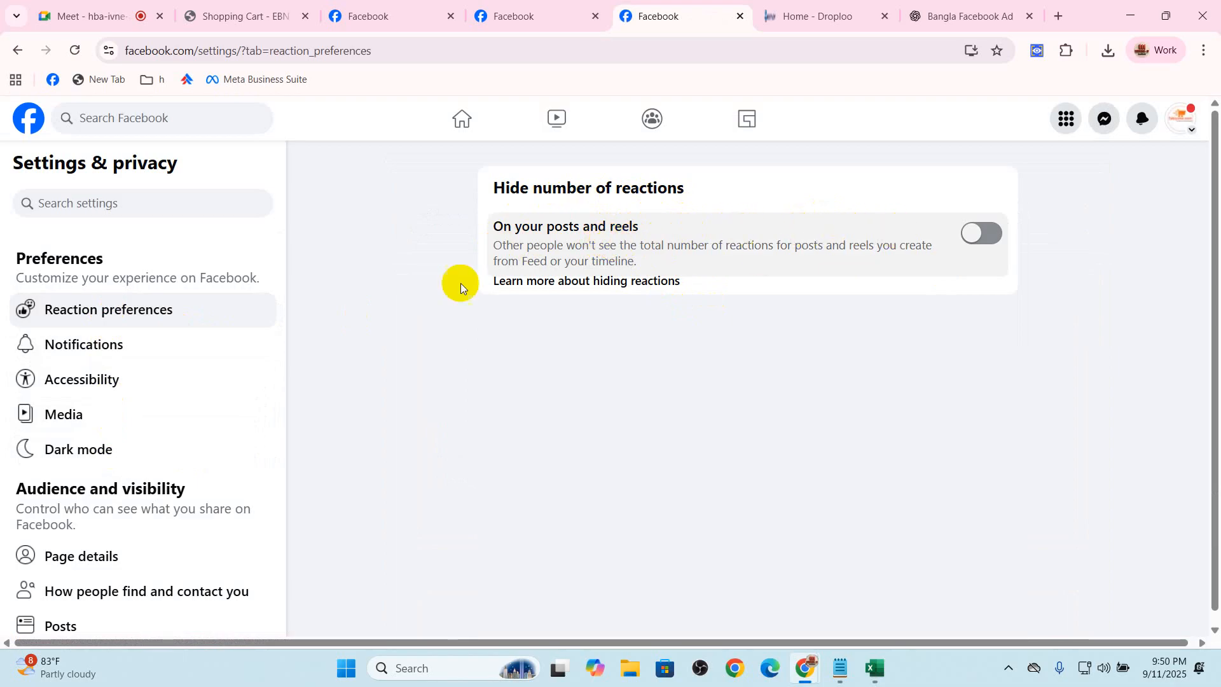
{"action": "left_click", "coordinate": [89, 342]}
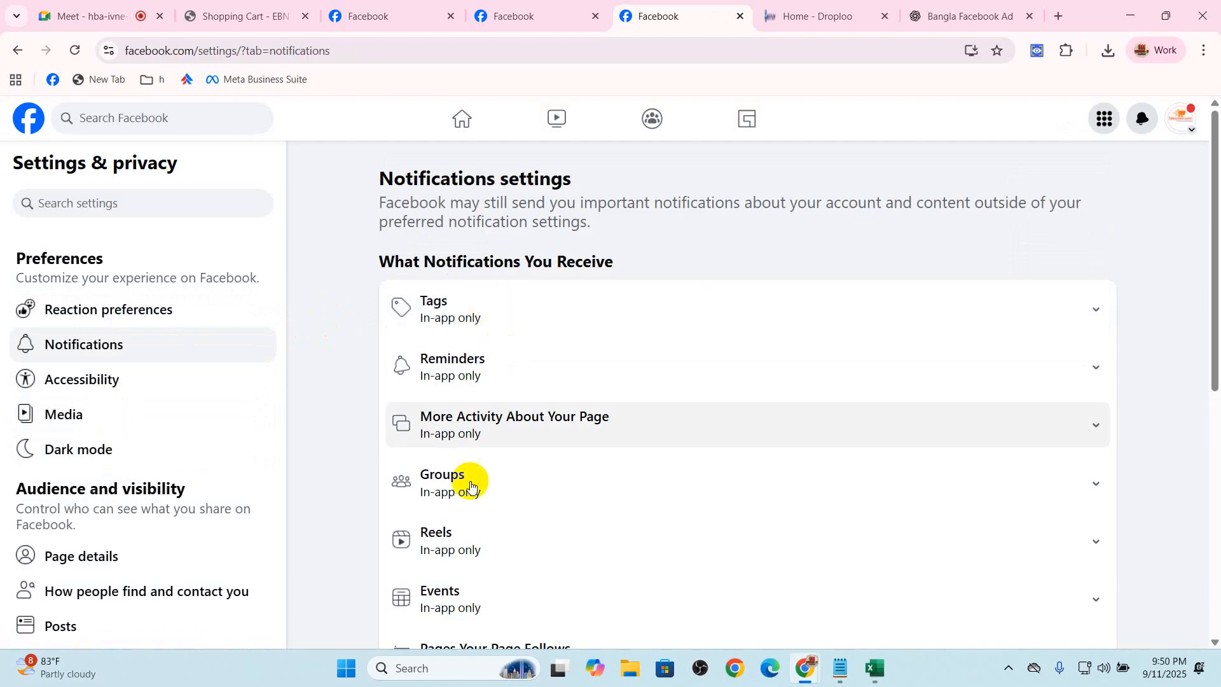
{"action": "left_click", "coordinate": [147, 382]}
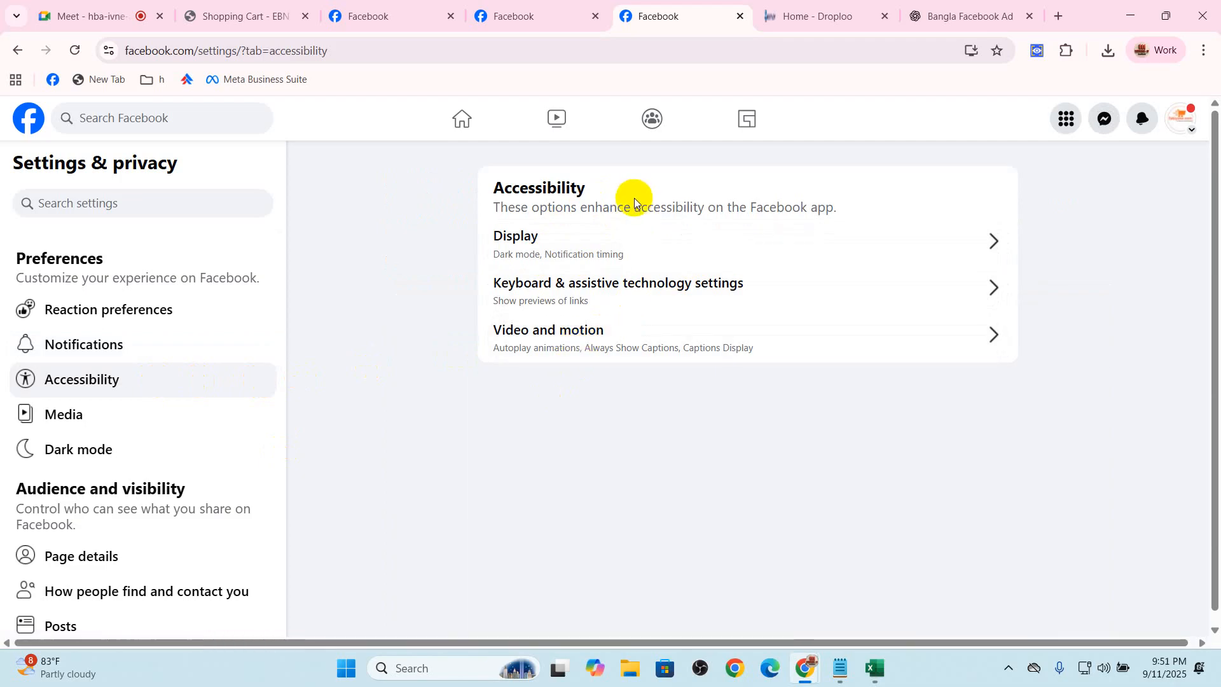
{"action": "left_click", "coordinate": [655, 261]}
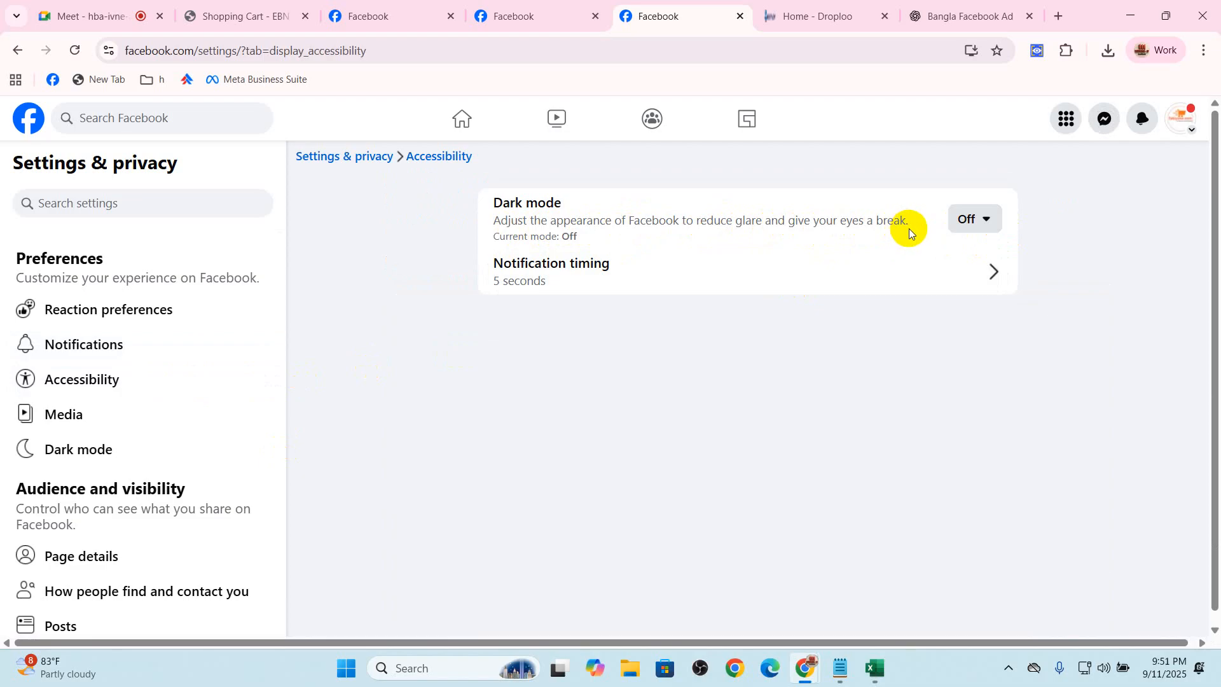
{"action": "left_click", "coordinate": [621, 280]}
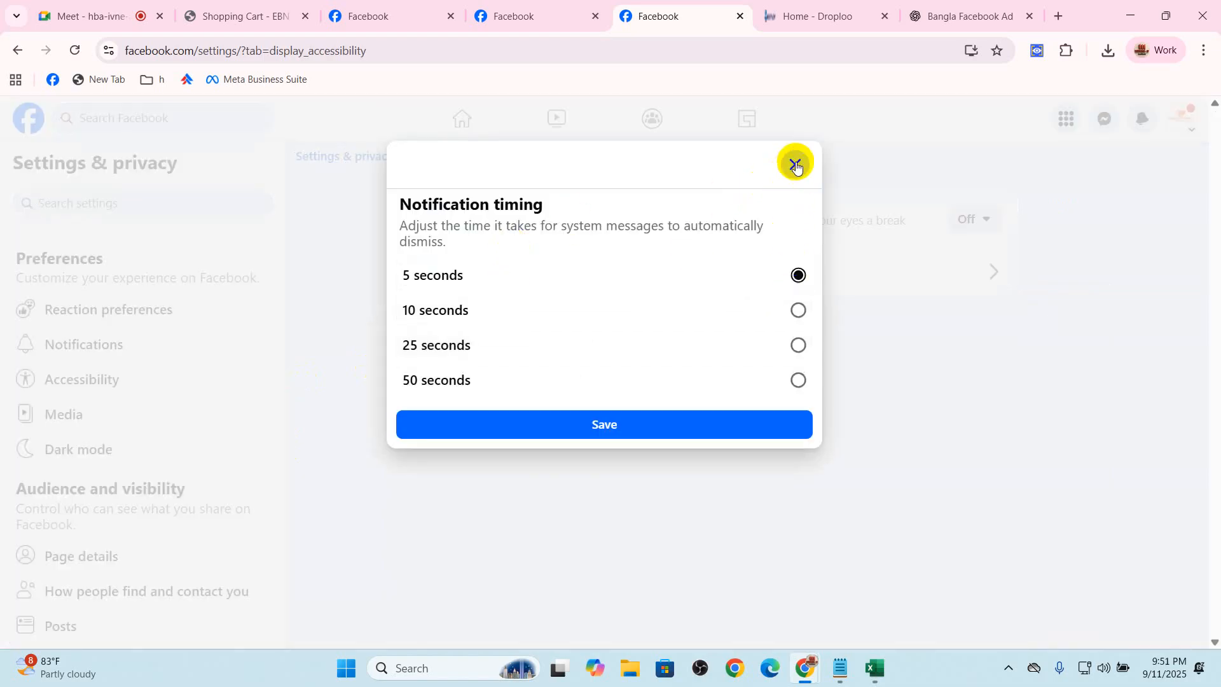
{"action": "left_click", "coordinate": [794, 166]}
Review the Media preferences for video, including the captions display and the Crossposting section for adding Pages
{"action": "left_click", "coordinate": [257, 410]}
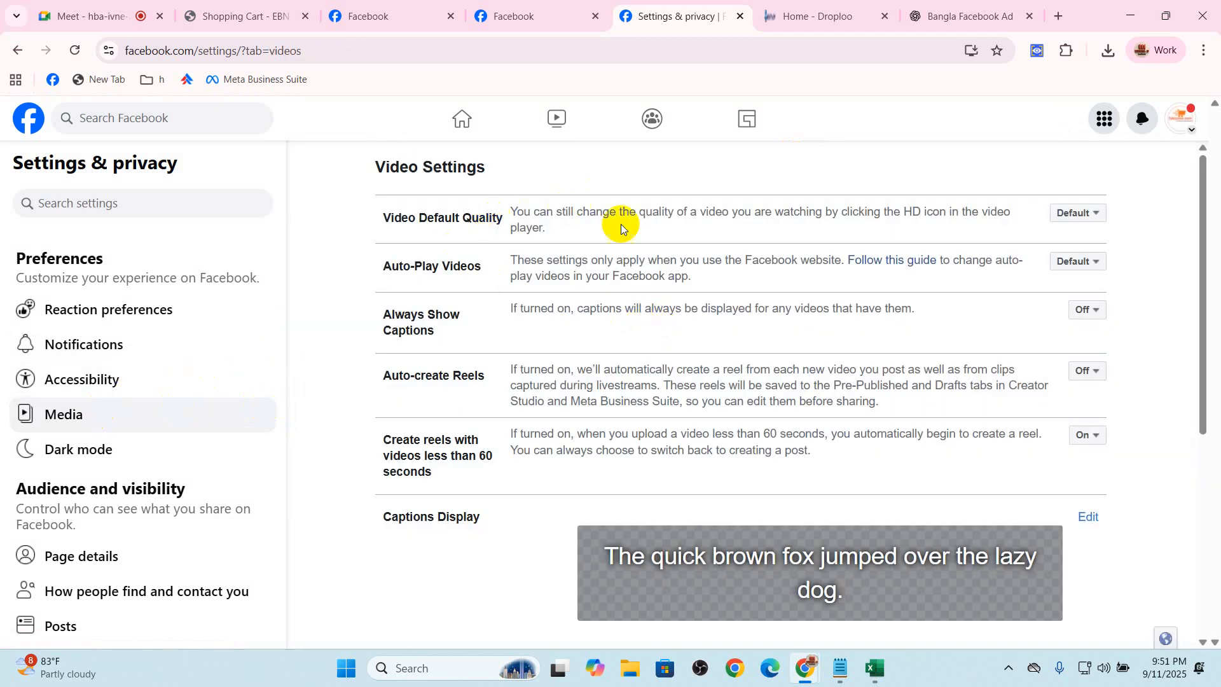
{"action": "scroll", "coordinate": [1072, 484], "scroll_direction": "down", "scroll_amount": 3}
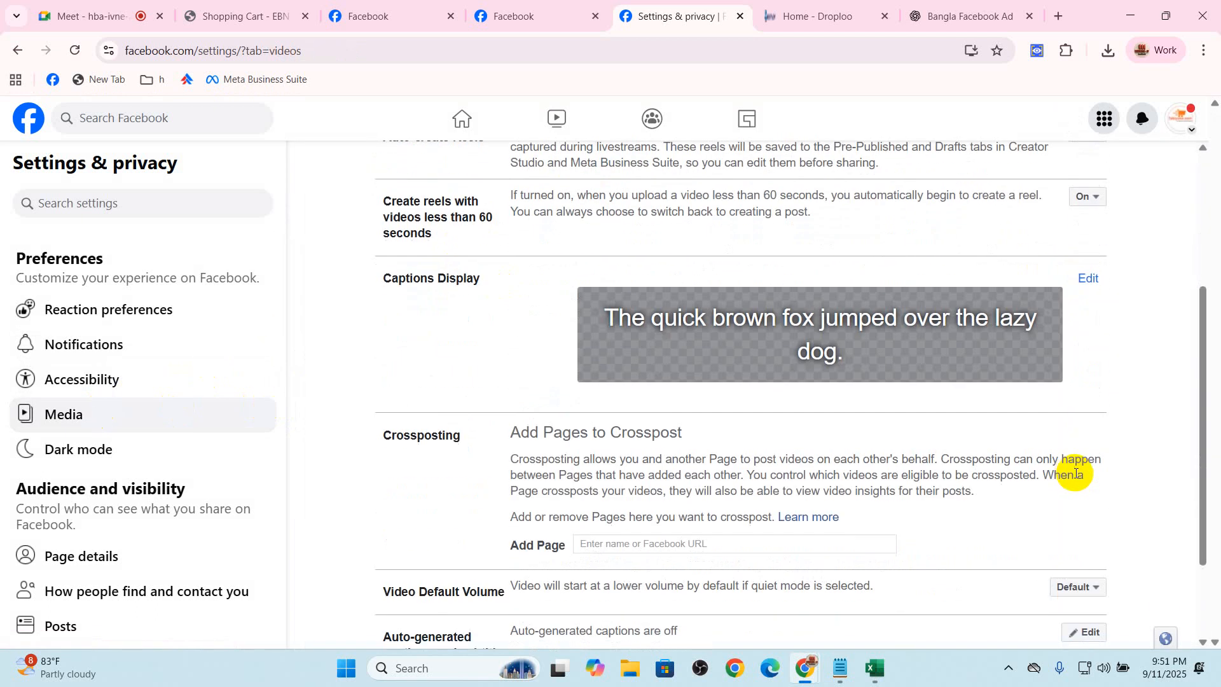
{"action": "scroll", "coordinate": [758, 447], "scroll_direction": "down", "scroll_amount": 2}
{"action": "left_click_drag", "start_coordinate": [399, 315], "coordinate": [462, 313]}
{"action": "left_click", "coordinate": [652, 419]}
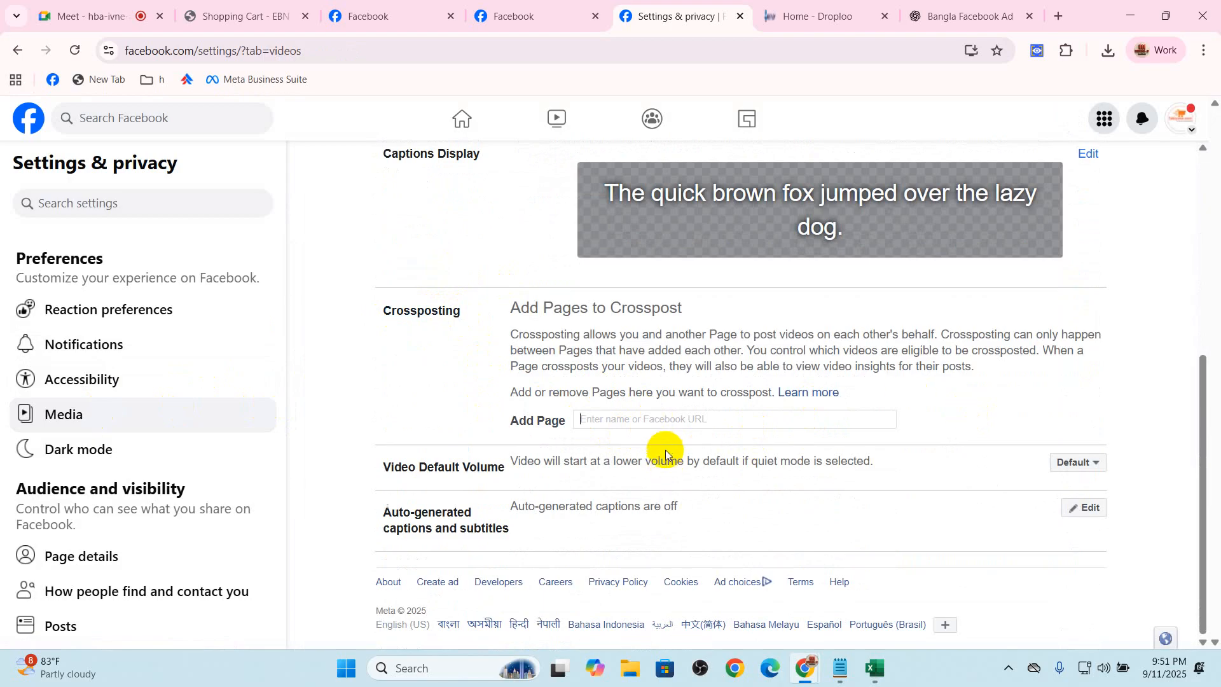
{"action": "left_click_drag", "start_coordinate": [558, 396], "coordinate": [755, 414]}
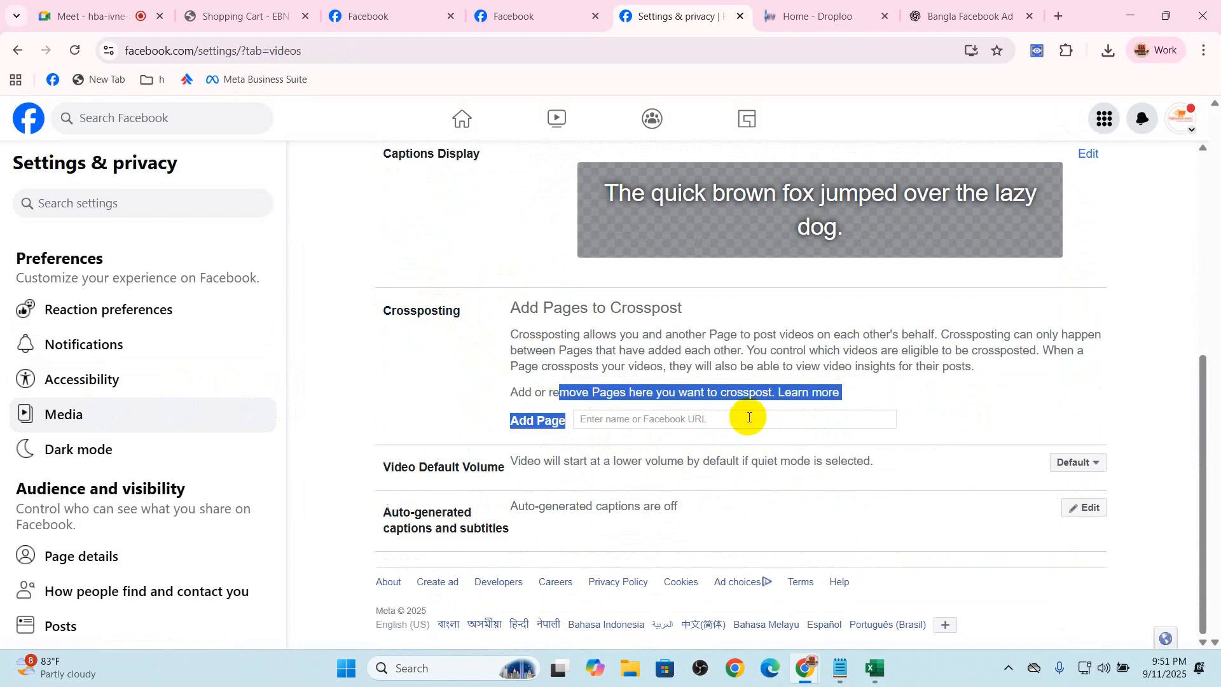
{"action": "left_click", "coordinate": [729, 421]}
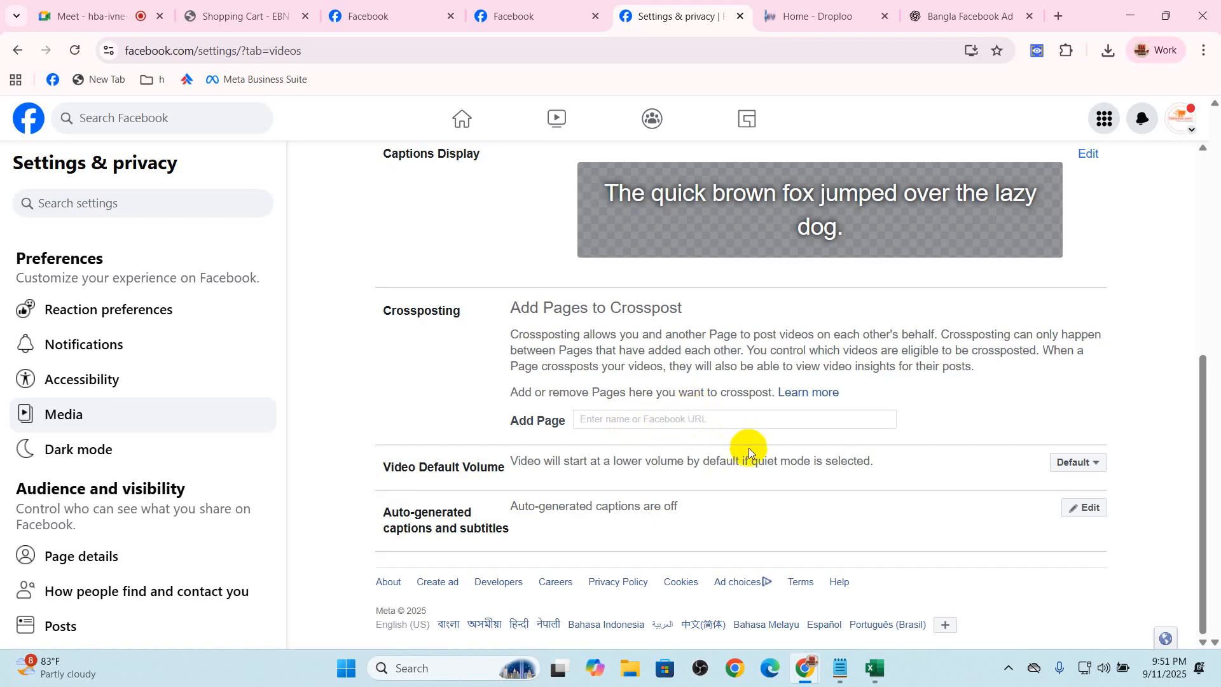
Turn dark mode on to preview it and set it back to Off
{"action": "left_click", "coordinate": [101, 450]}
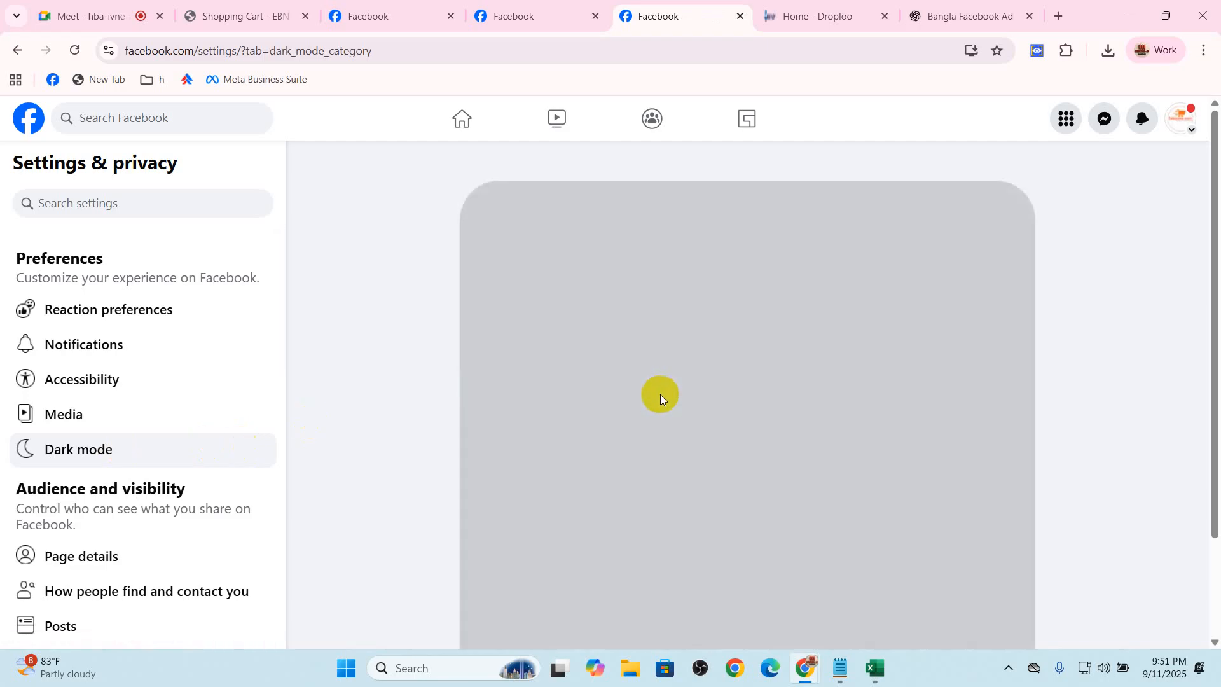
{"action": "left_click", "coordinate": [975, 196]}
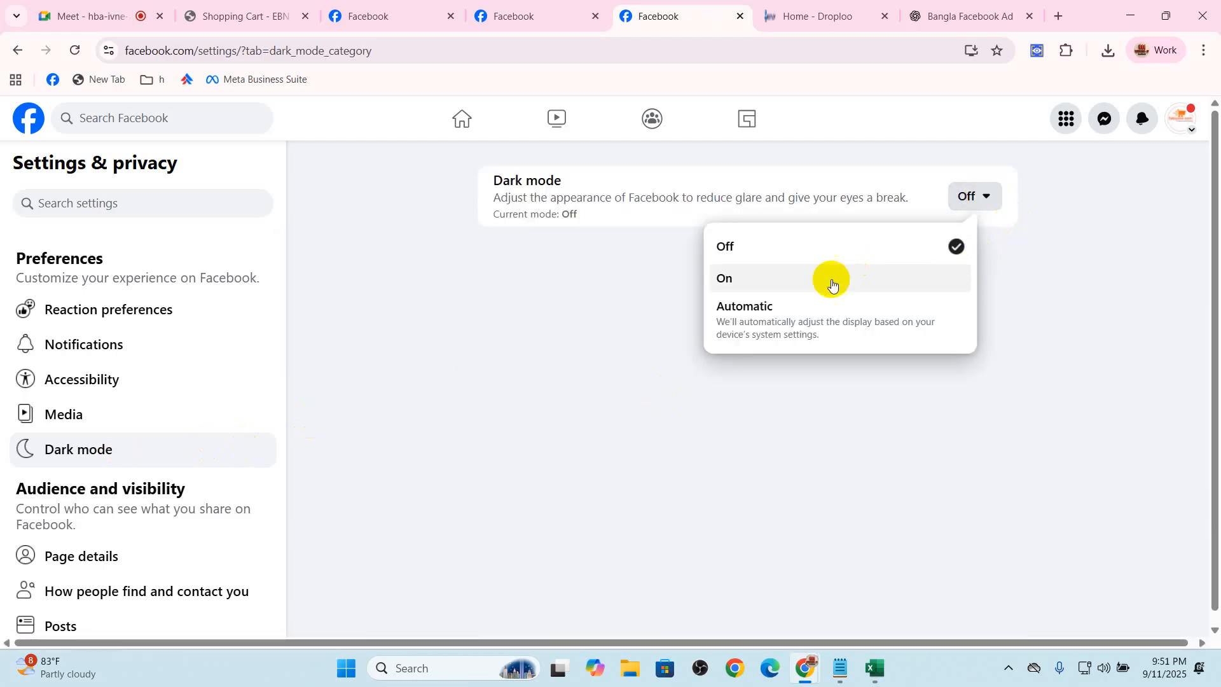
{"action": "left_click", "coordinate": [784, 284]}
{"action": "left_click", "coordinate": [990, 198]}
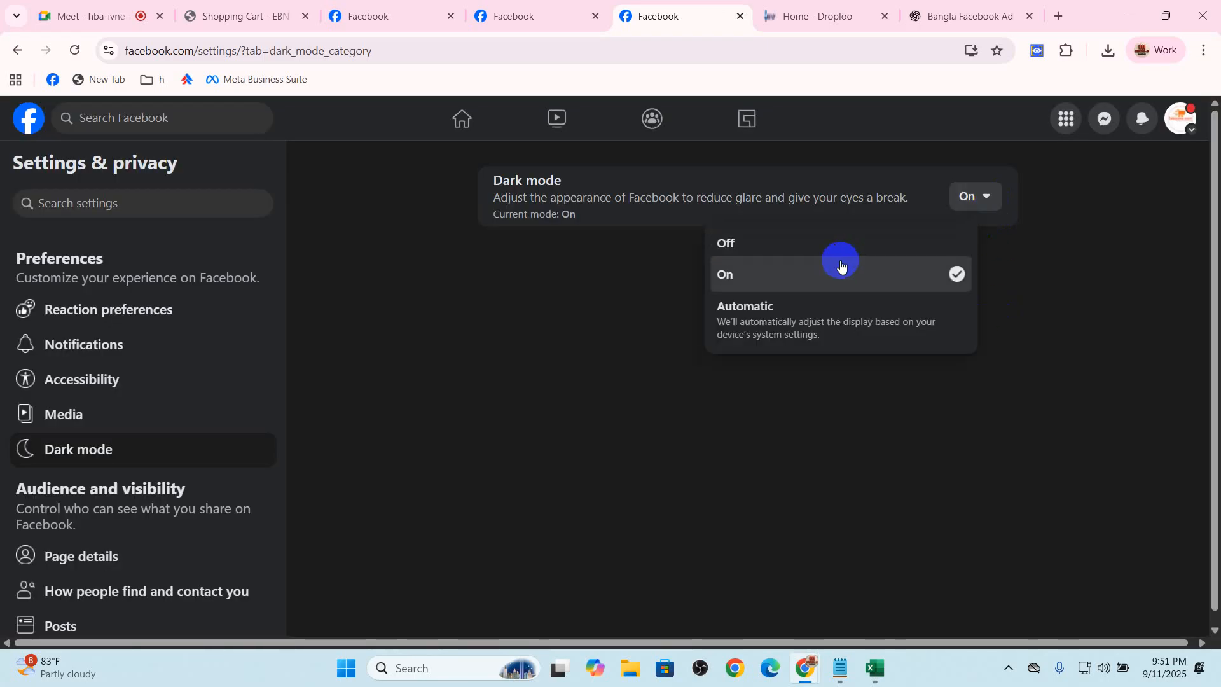
{"action": "left_click", "coordinate": [833, 245]}
Review the audience and visibility settings for how people find and contact the Page, posts, and stories
{"action": "scroll", "coordinate": [73, 481], "scroll_direction": "down", "scroll_amount": 4}
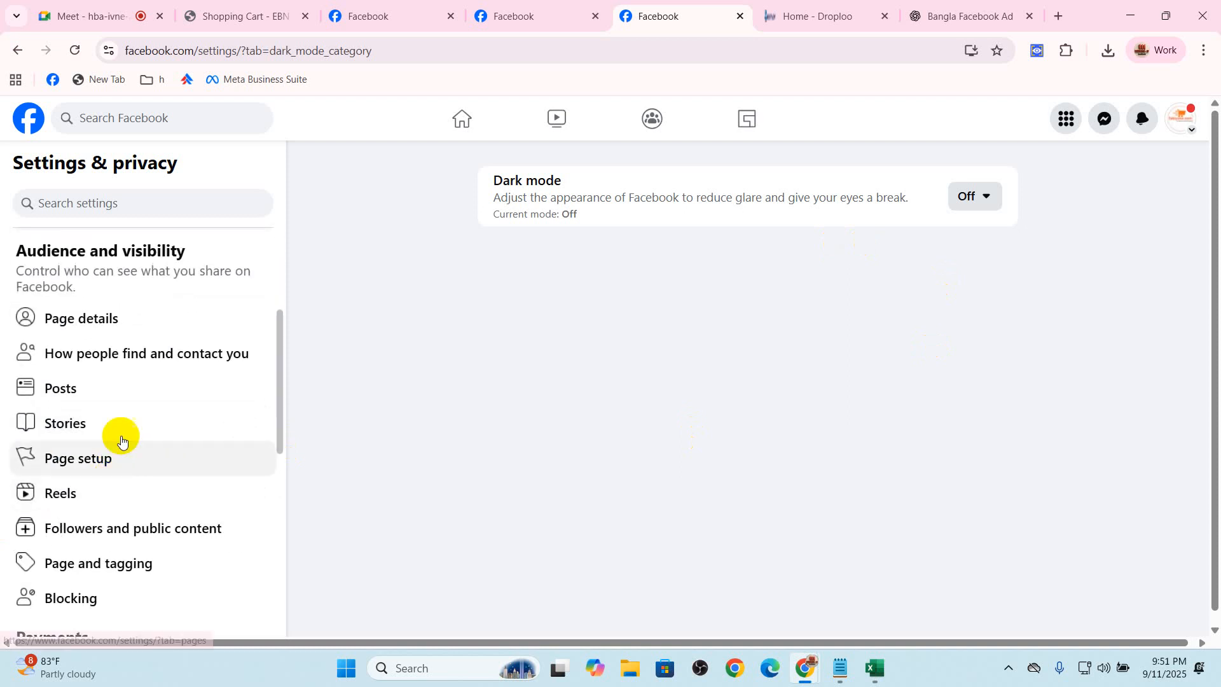
{"action": "left_click", "coordinate": [150, 351]}
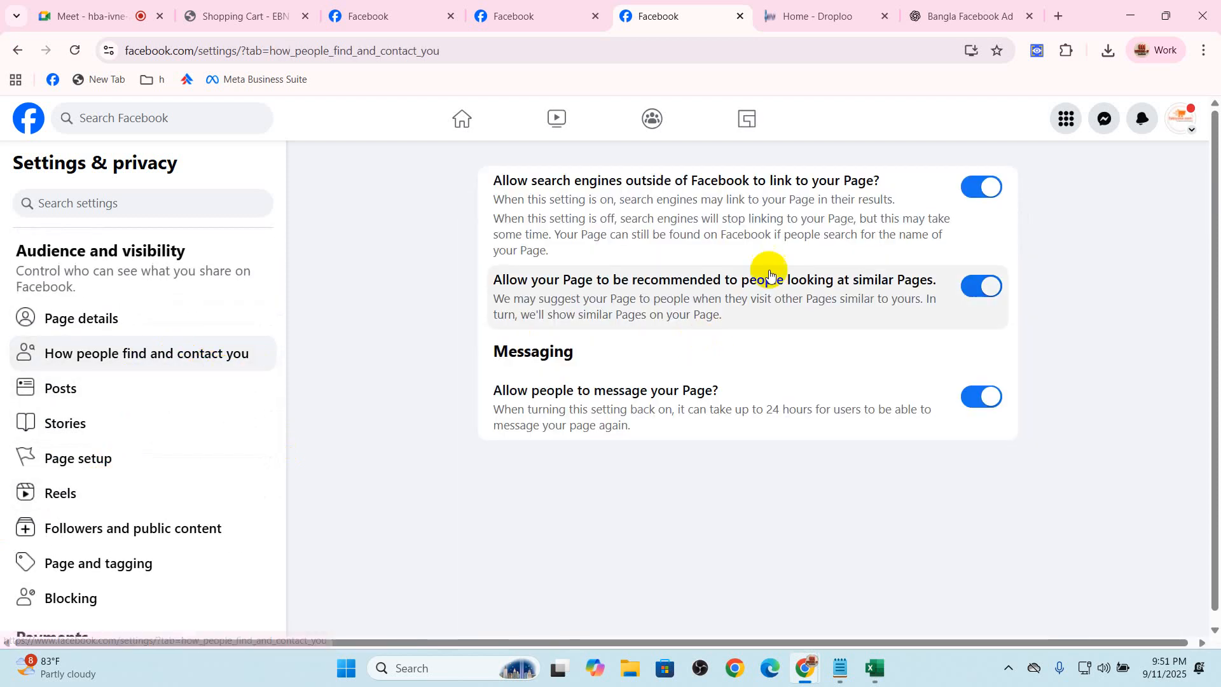
{"action": "left_click", "coordinate": [159, 399]}
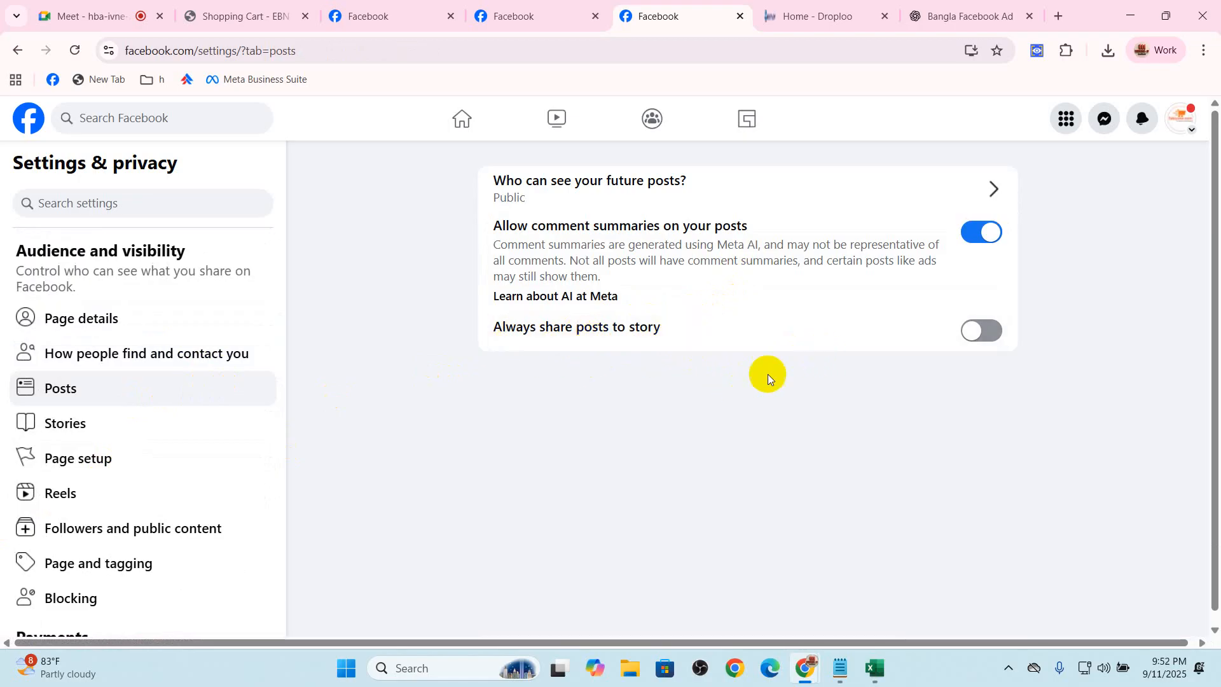
{"action": "left_click", "coordinate": [204, 422]}
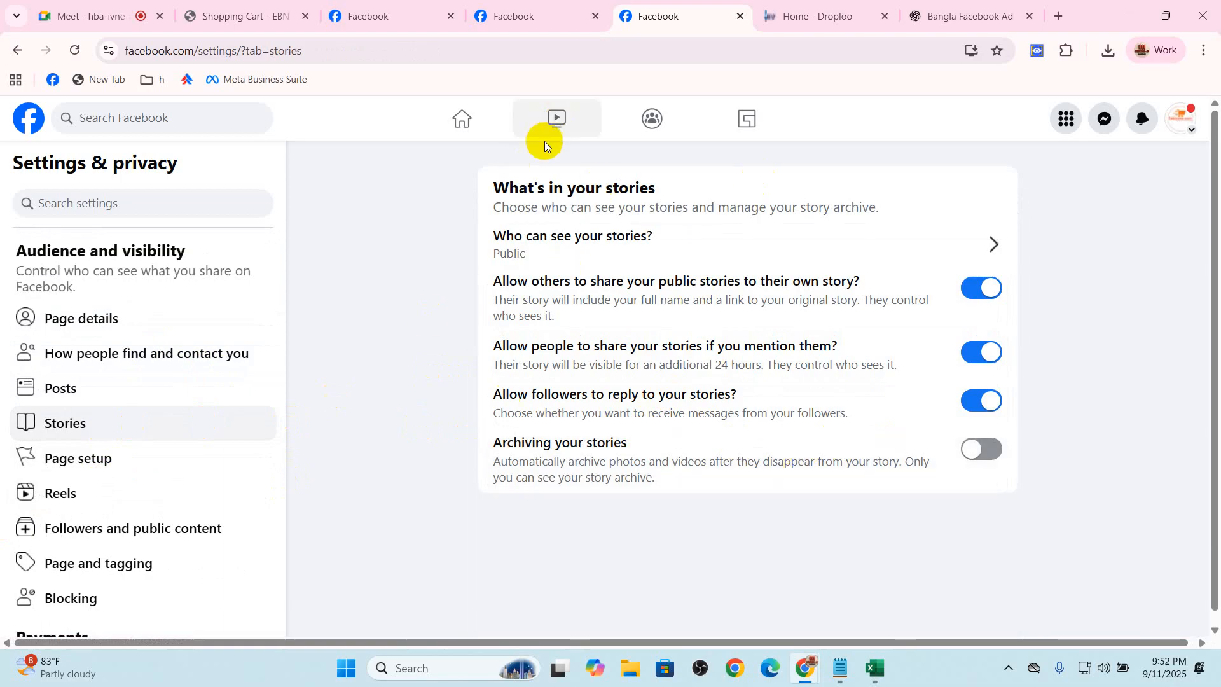
Open the Fabiyano.com Page and like its new clothing collection post as the Page
{"action": "left_click", "coordinate": [1196, 132]}
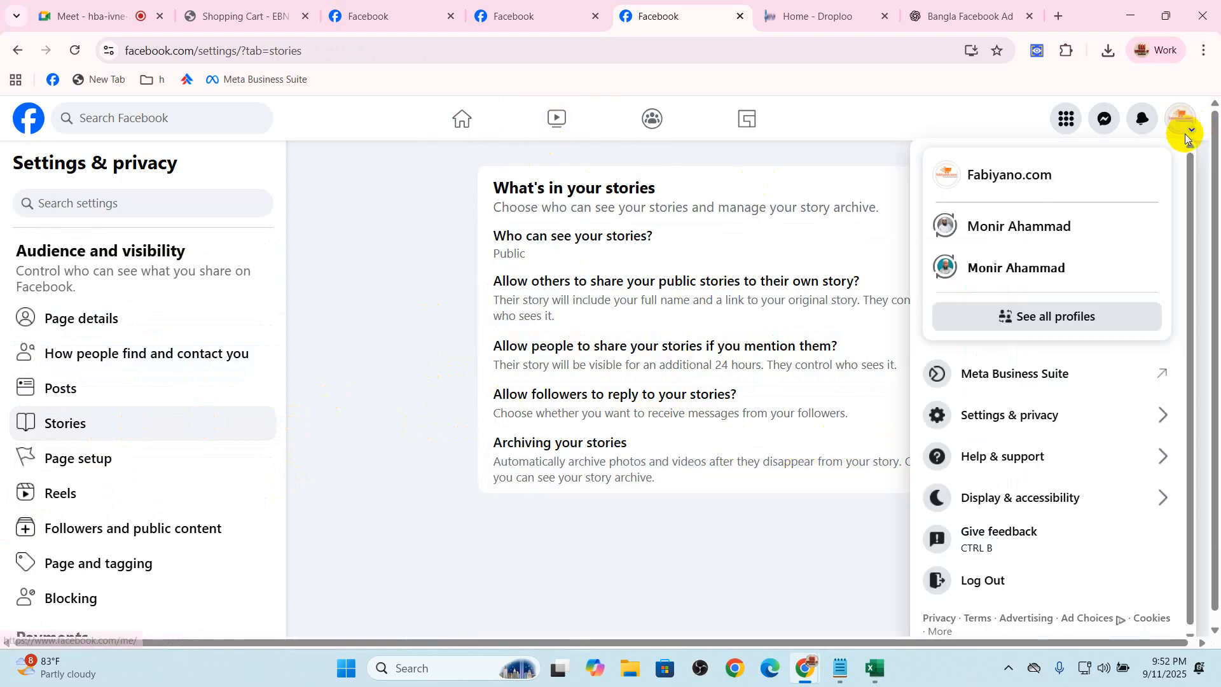
{"action": "left_click", "coordinate": [1030, 173]}
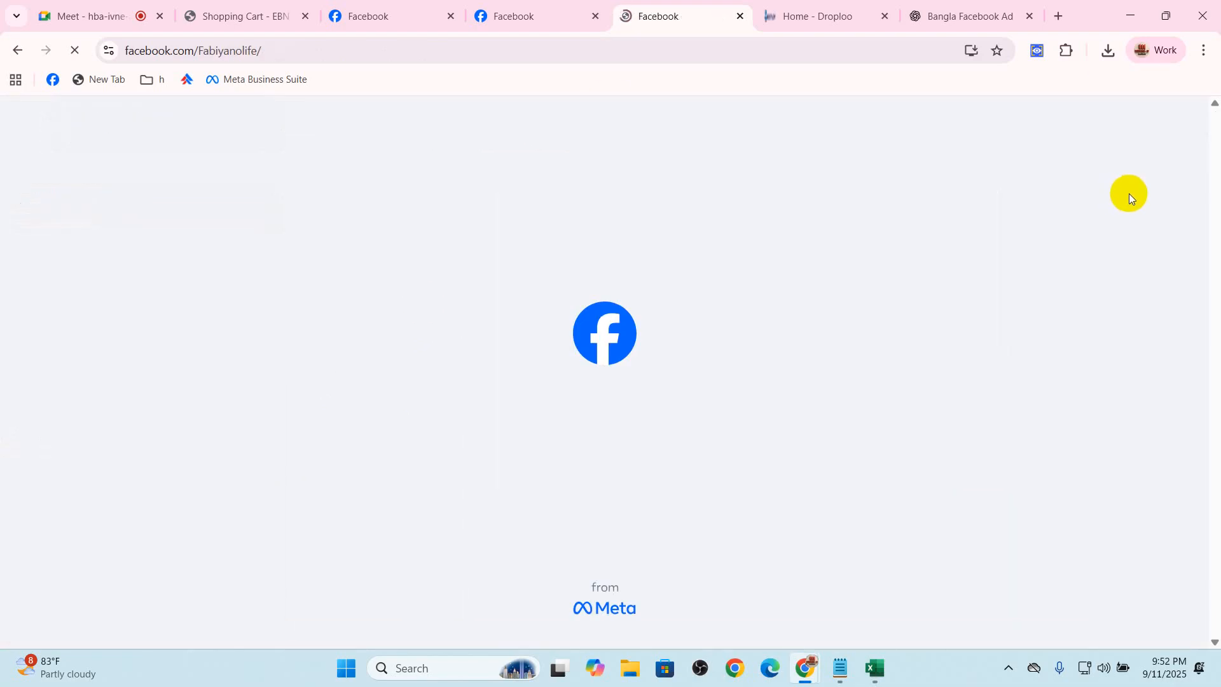
{"action": "scroll", "coordinate": [791, 457], "scroll_direction": "down", "scroll_amount": 8}
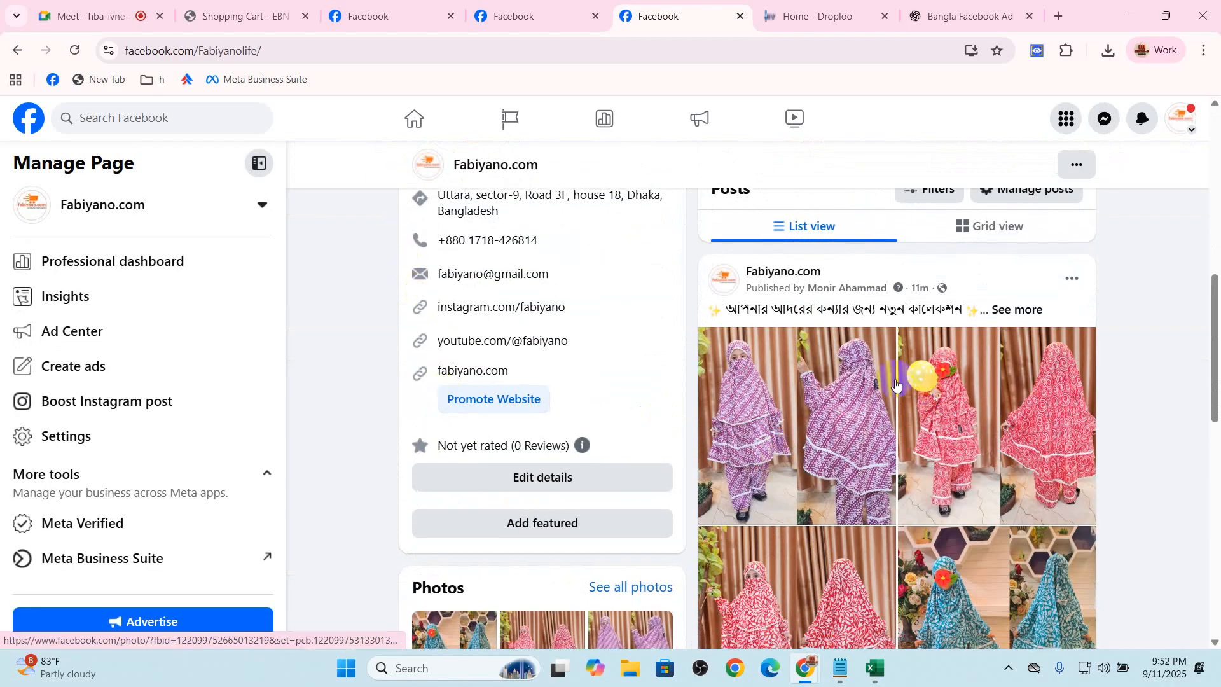
{"action": "scroll", "coordinate": [899, 382], "scroll_direction": "down", "scroll_amount": 6}
{"action": "left_click", "coordinate": [793, 395]}
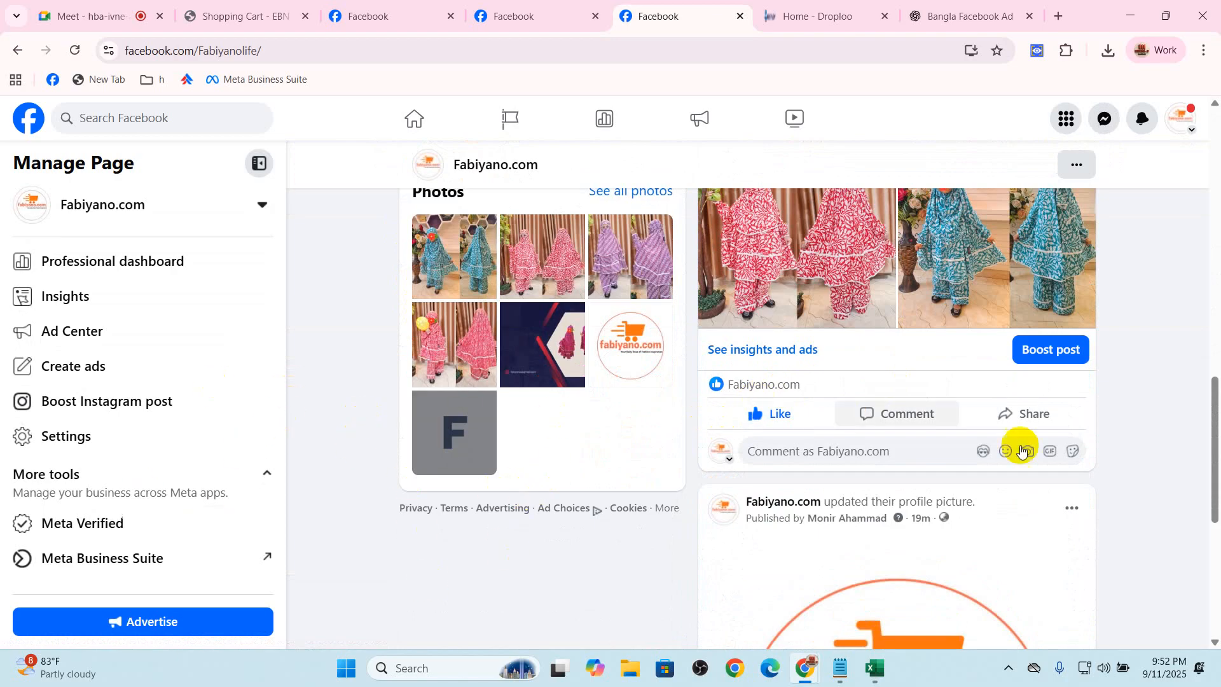
Return to the Page header and highlight the Page name below the cover photo
{"action": "scroll", "coordinate": [957, 420], "scroll_direction": "up", "scroll_amount": 14}
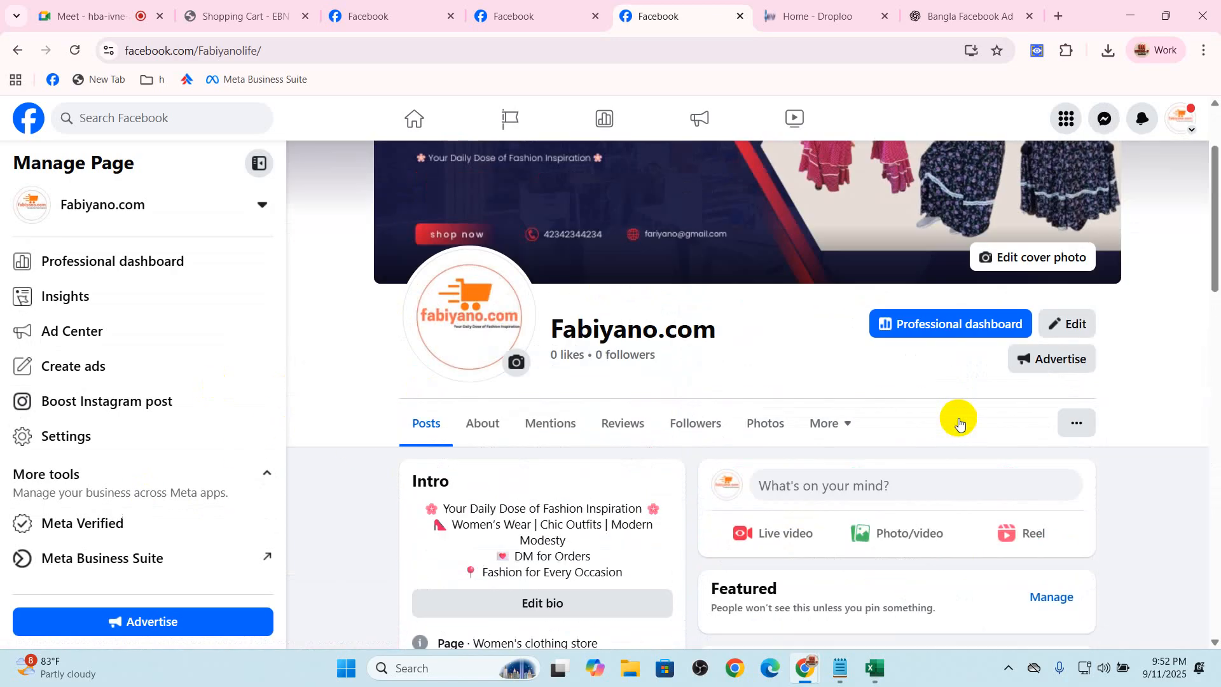
{"action": "scroll", "coordinate": [689, 335], "scroll_direction": "up", "scroll_amount": 3}
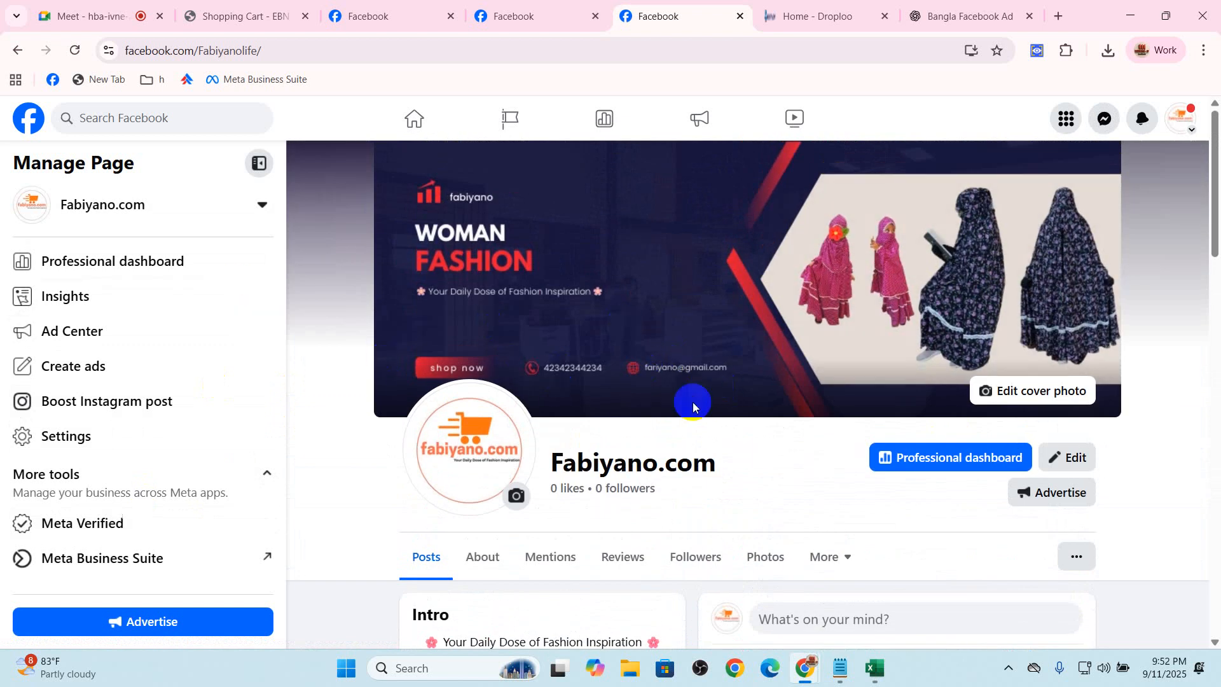
{"action": "left_click_drag", "start_coordinate": [551, 464], "coordinate": [730, 463]}
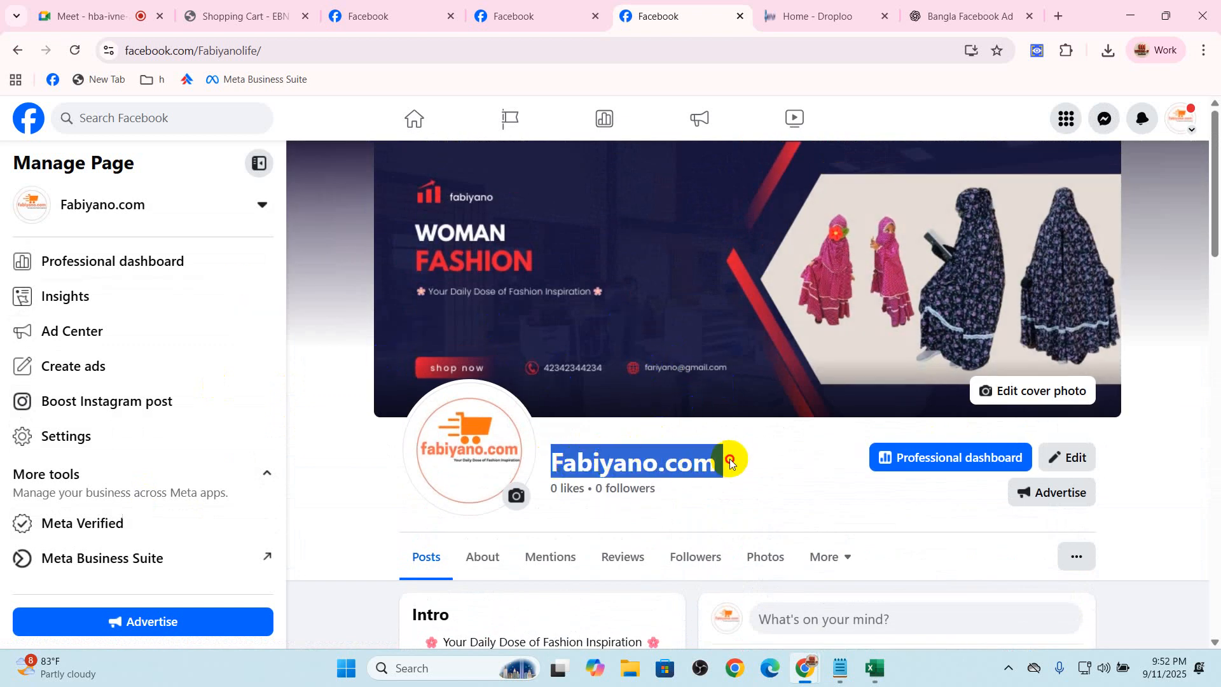